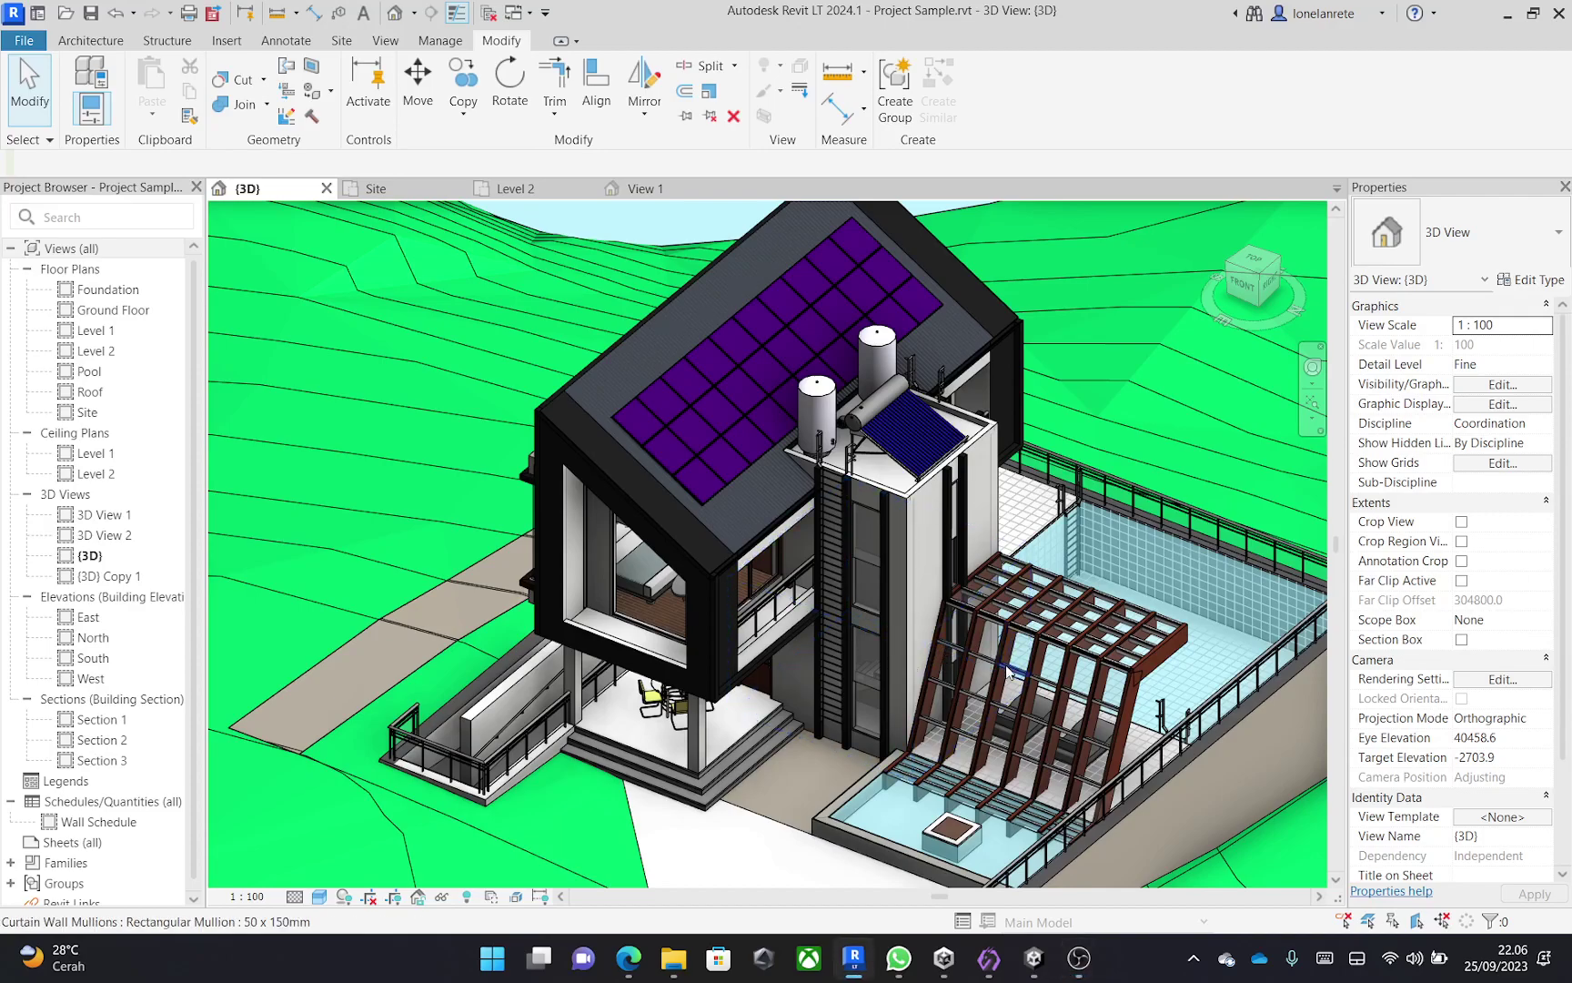
Check the open Revit to Meta project in Unity and return to the Revit house model.
middle_click_drag(1017, 686, 919, 700, "shift")
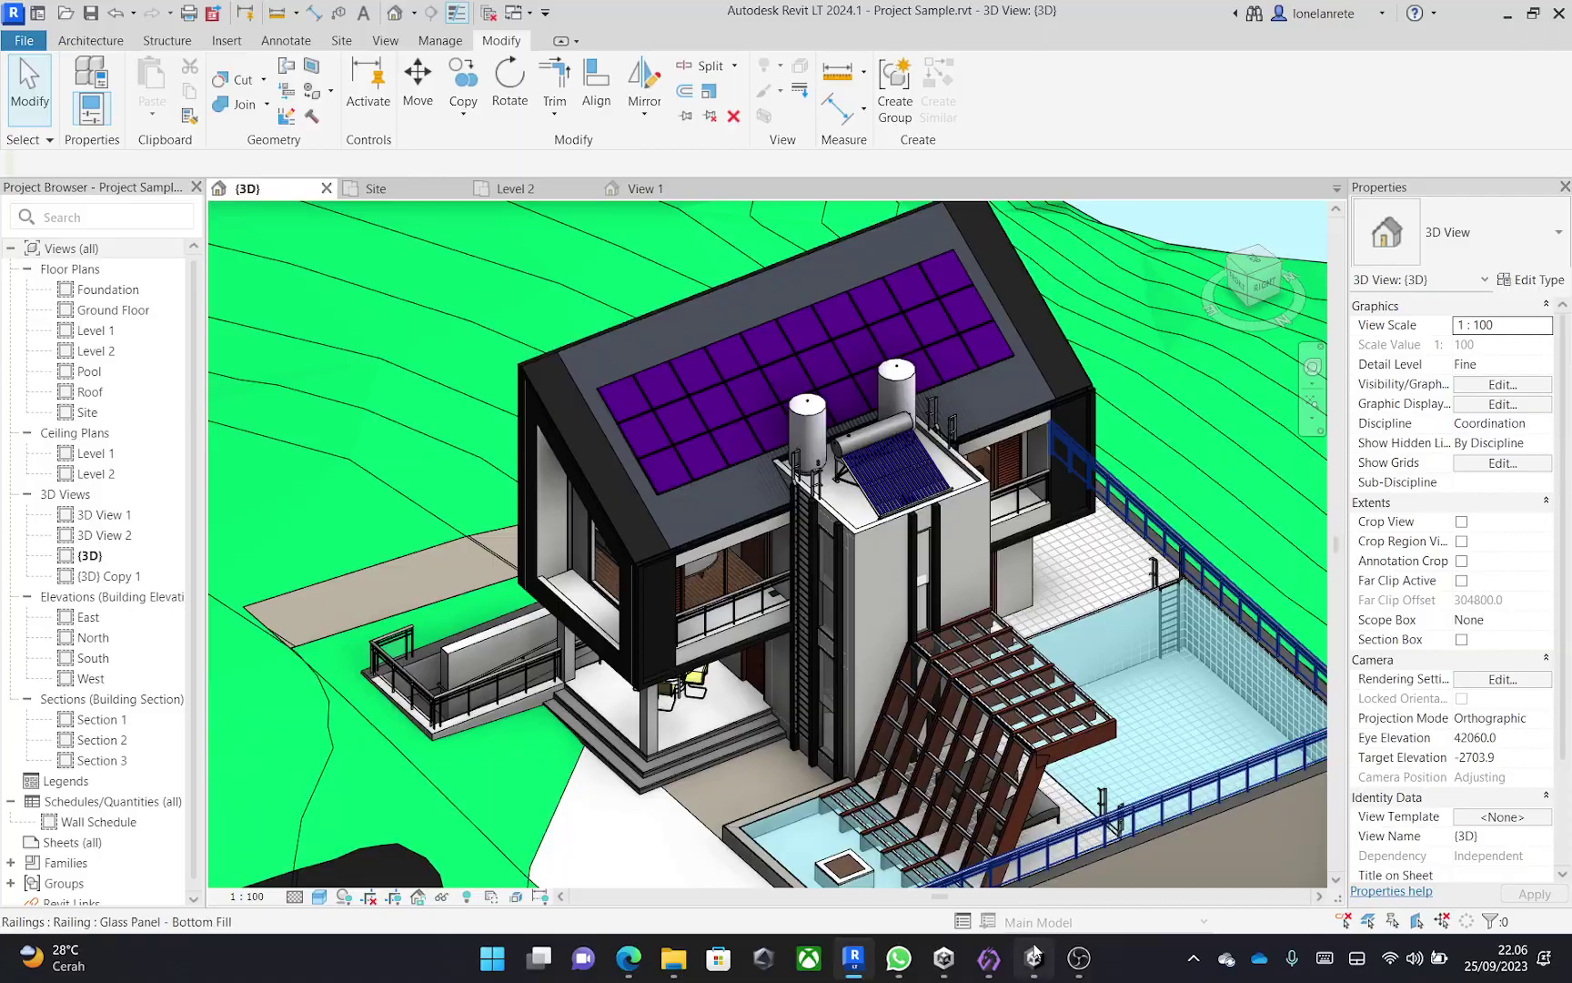
left_click(1034, 957)
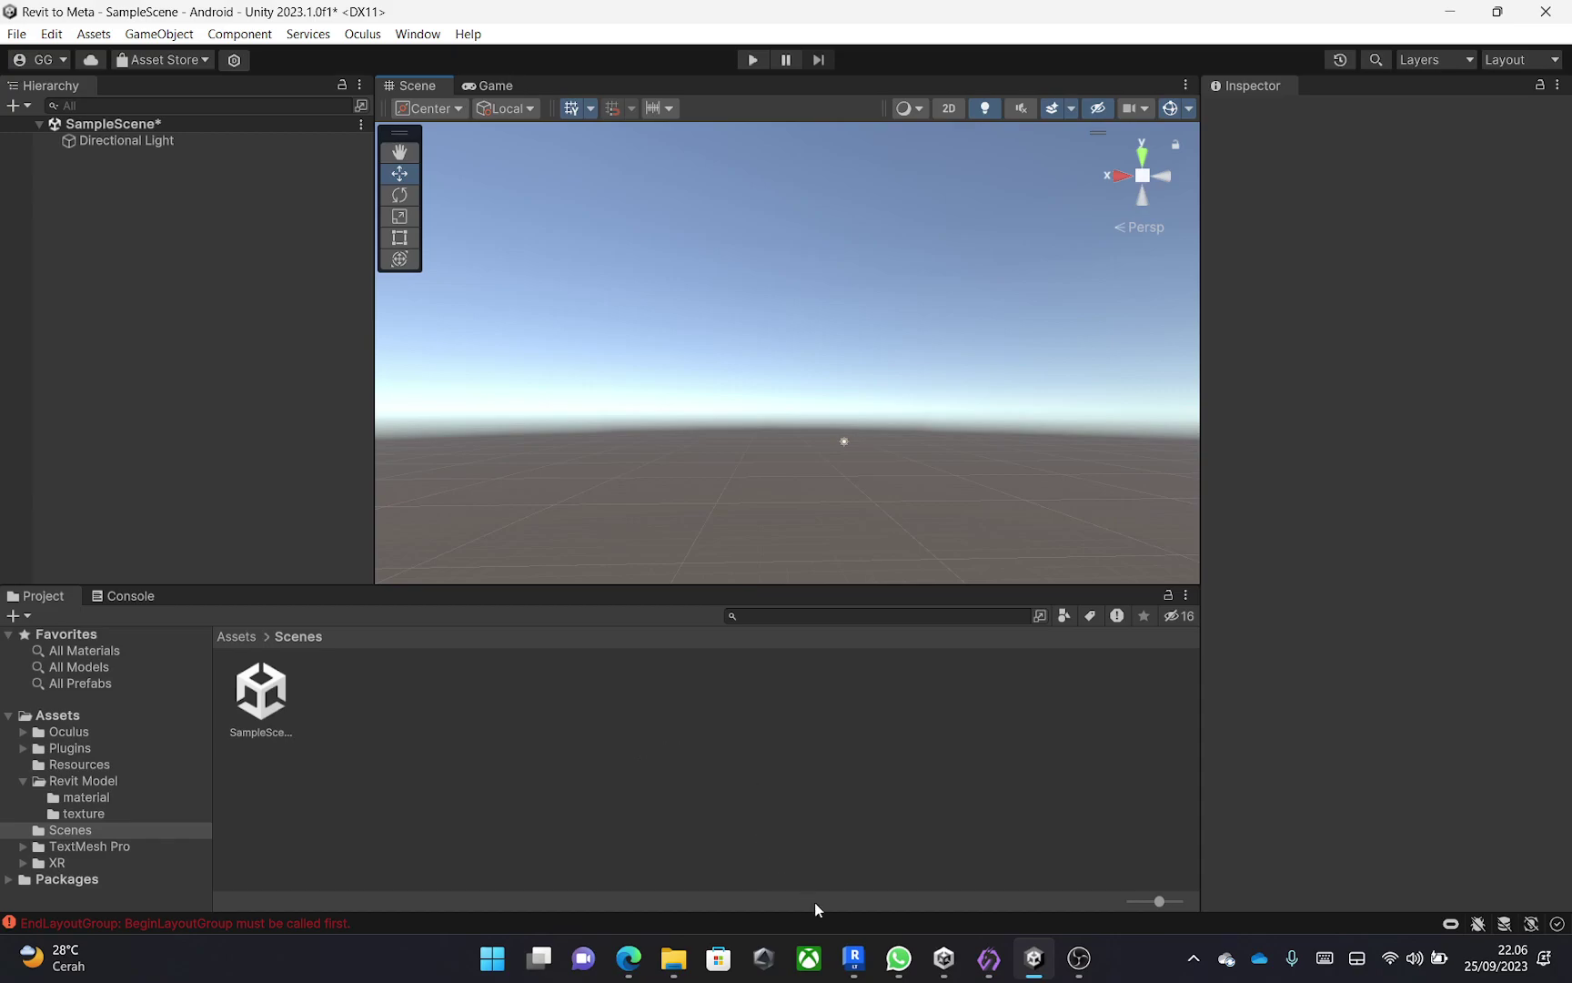
left_click(853, 957)
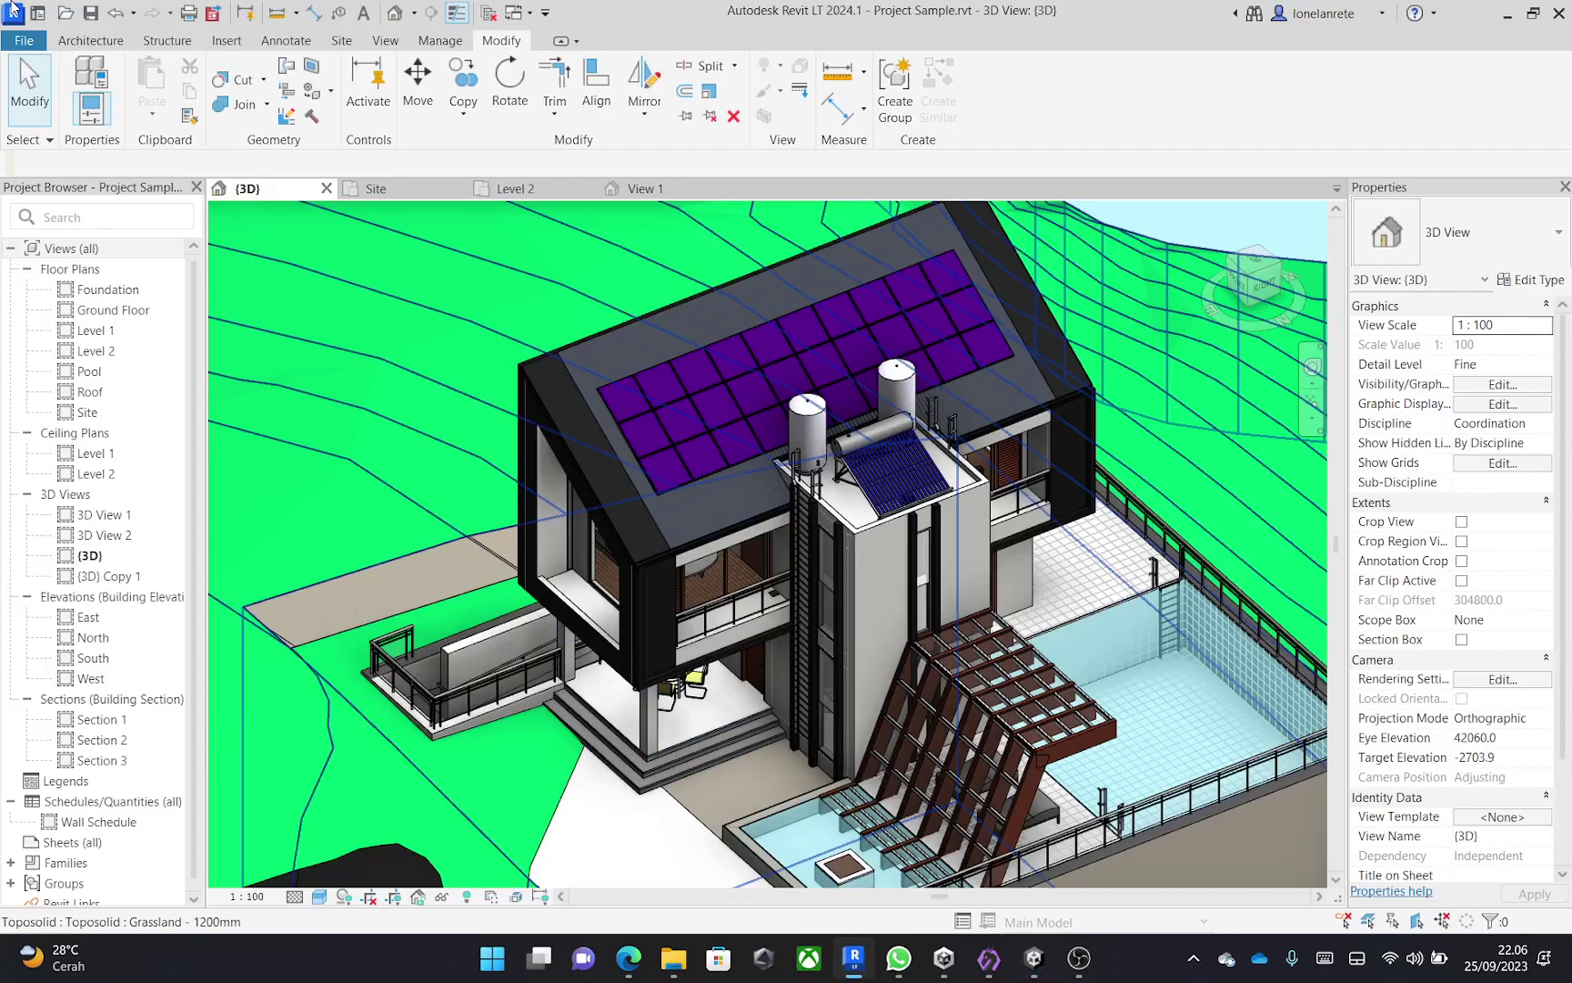
Review the export formats available for the Revit project without exporting.
left_click(24, 40)
mouse_move(139, 376)
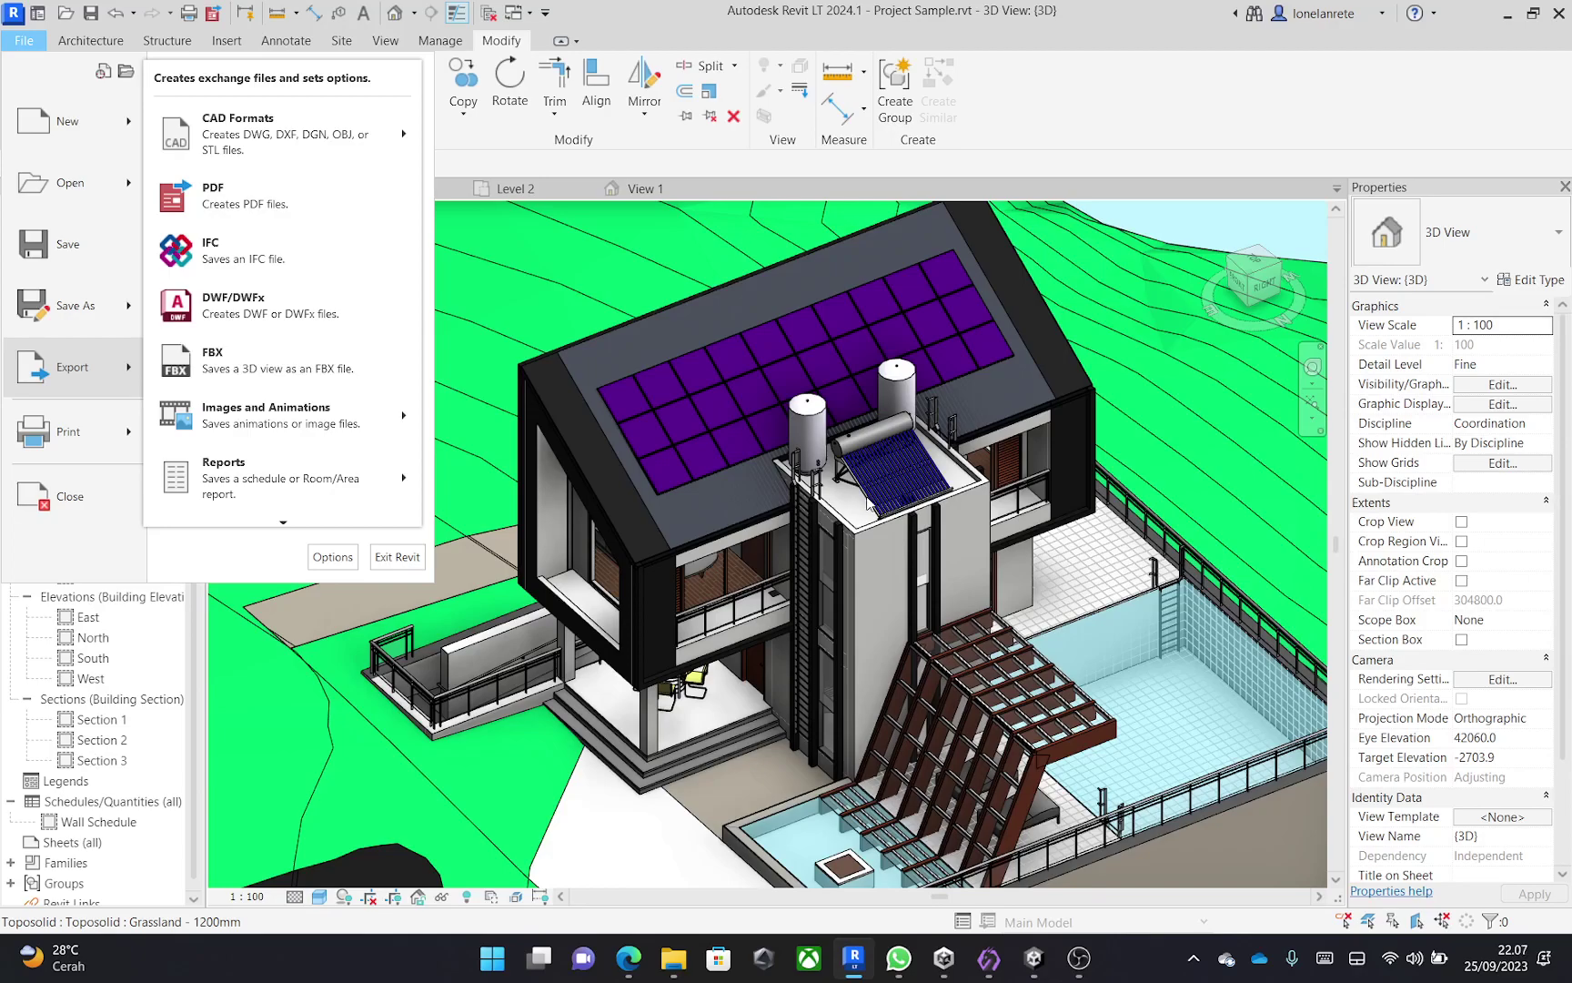
left_click(1026, 190)
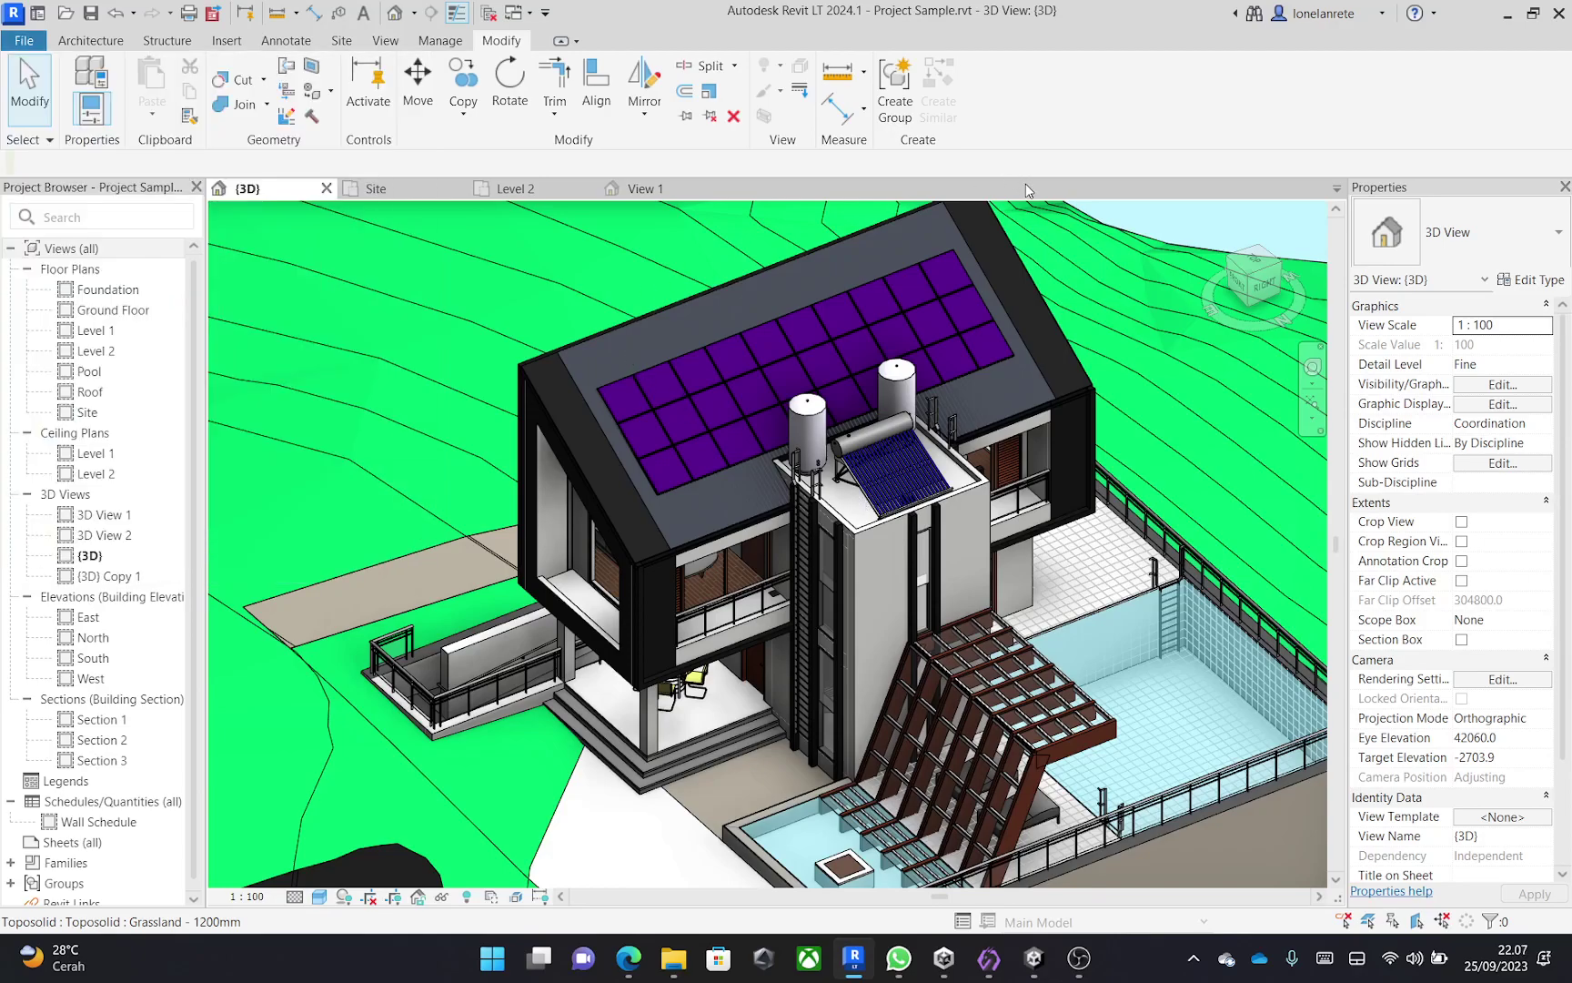
Make the planting category and the annotation categories visible in the 3D view's visibility and graphics overrides.
middle_click_drag(1029, 419, 986, 410)
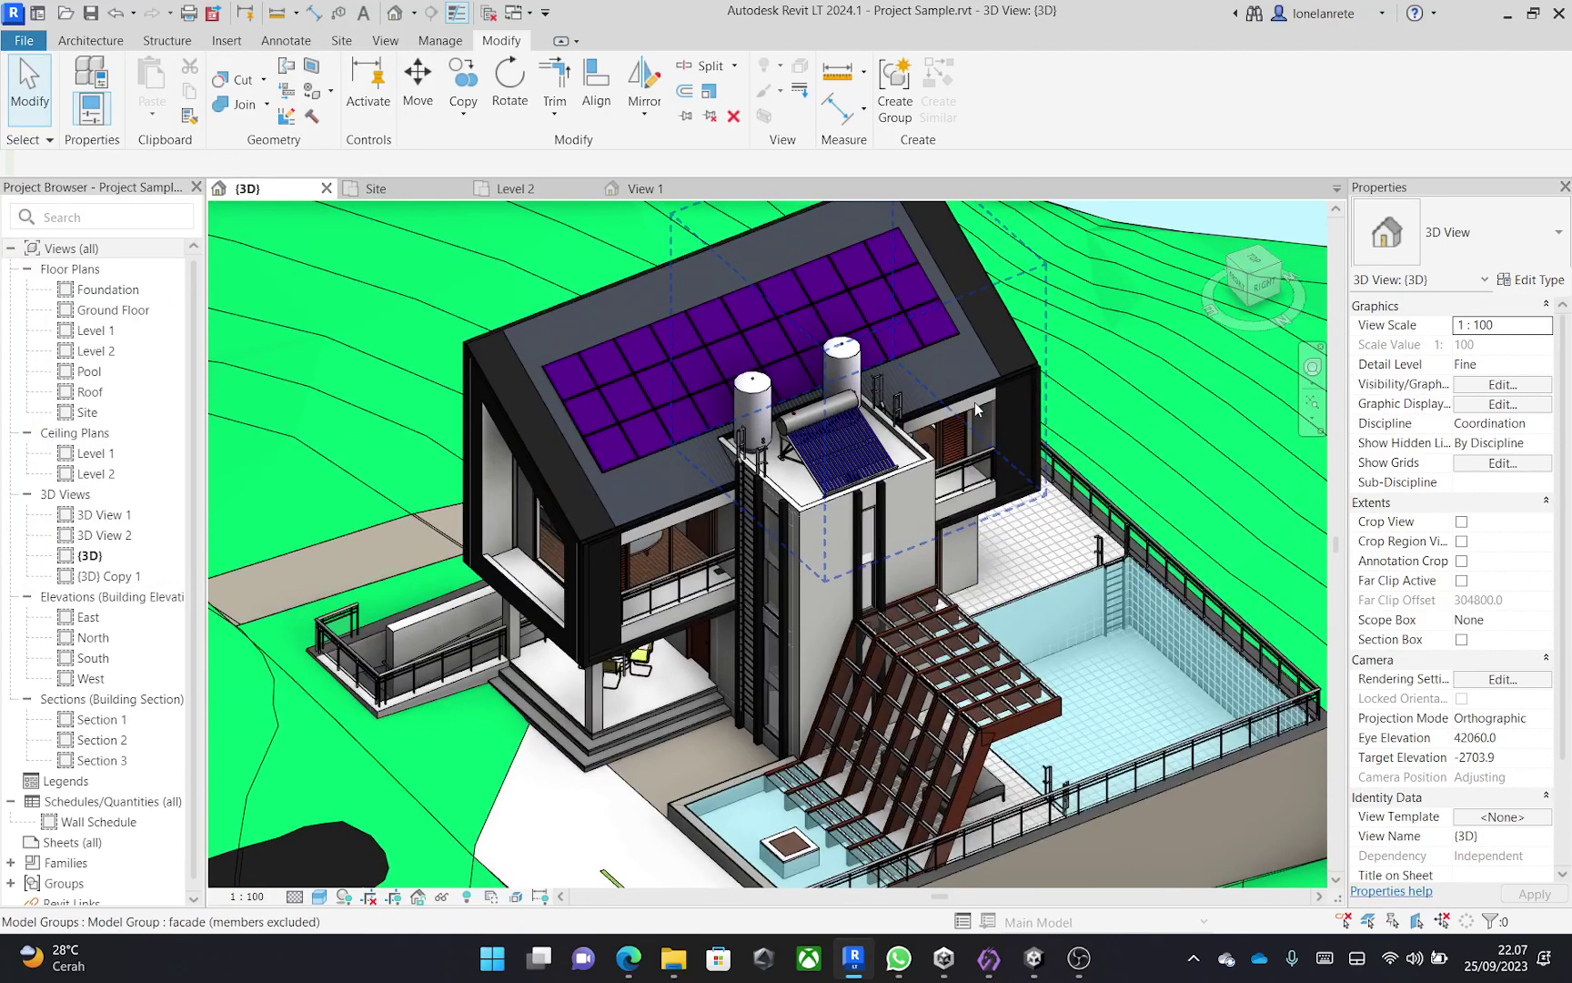
scroll(974, 411, "down", 4)
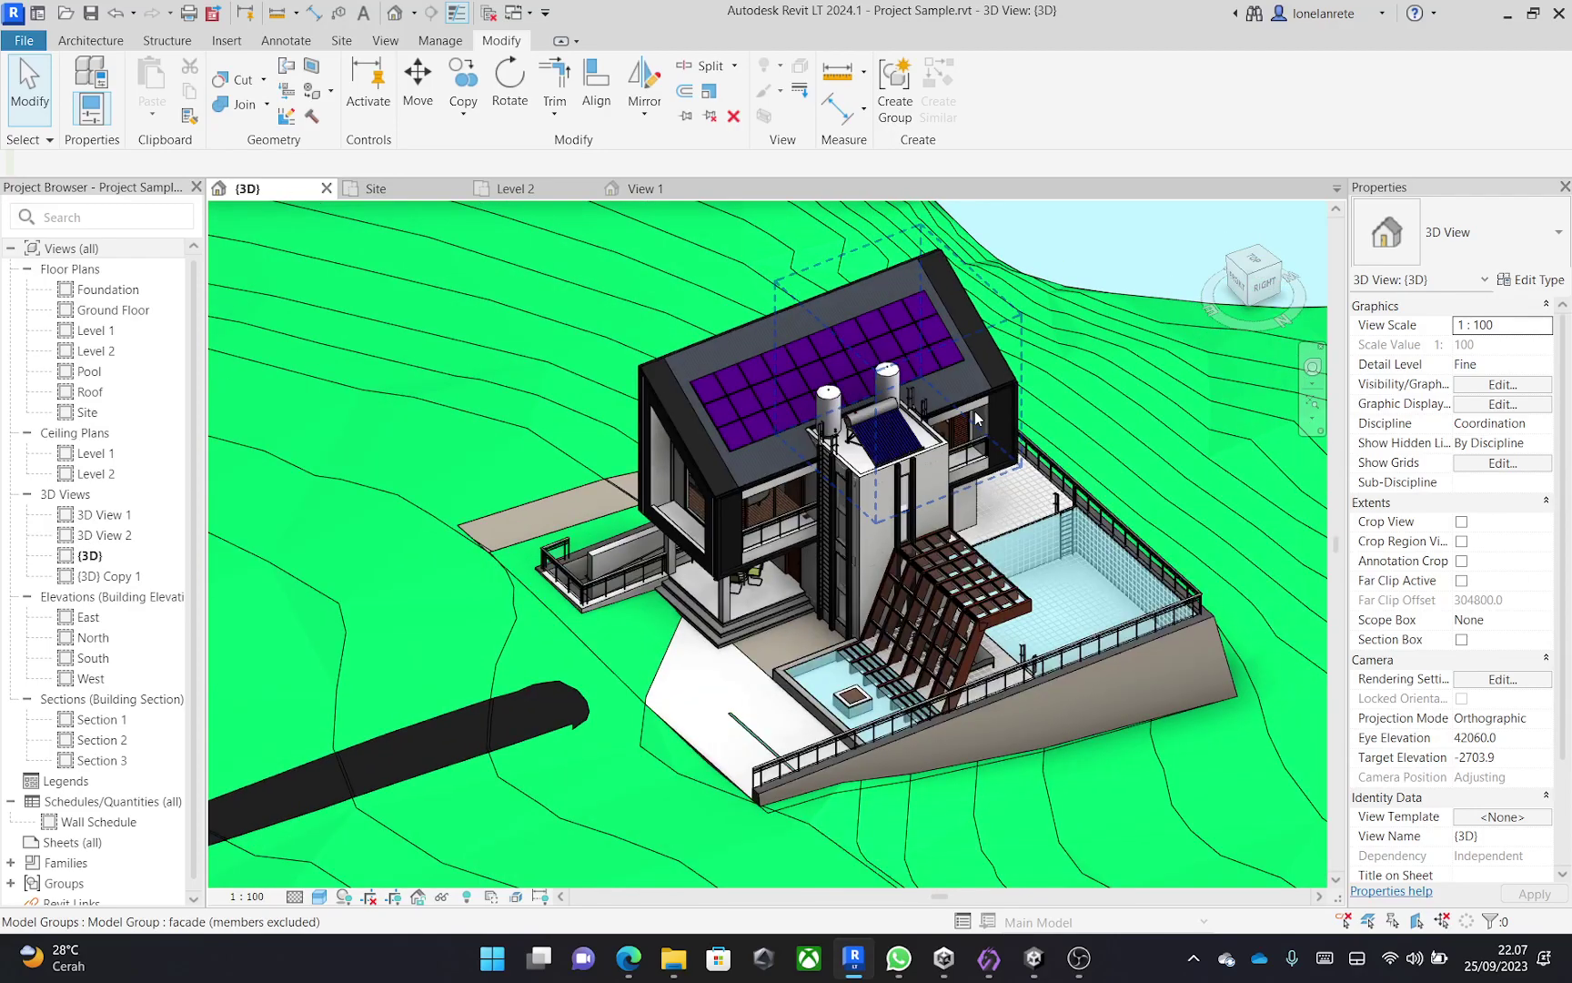
key("v")
key("v")
scroll(582, 564, "down", 9)
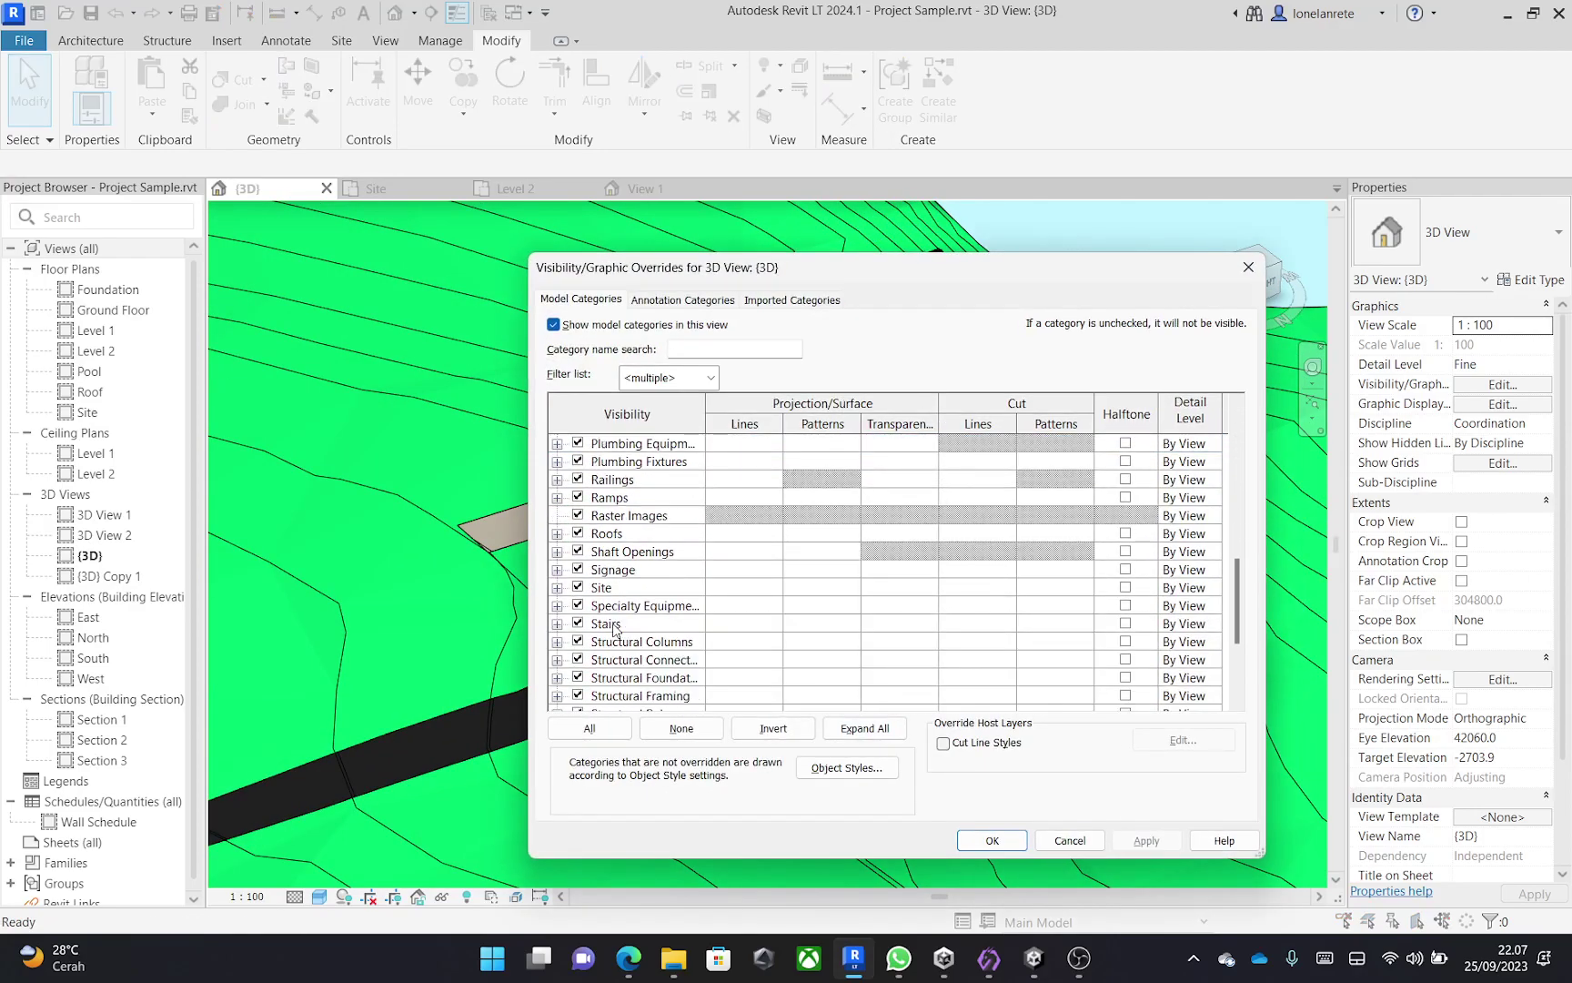
left_click(580, 462)
left_click(700, 301)
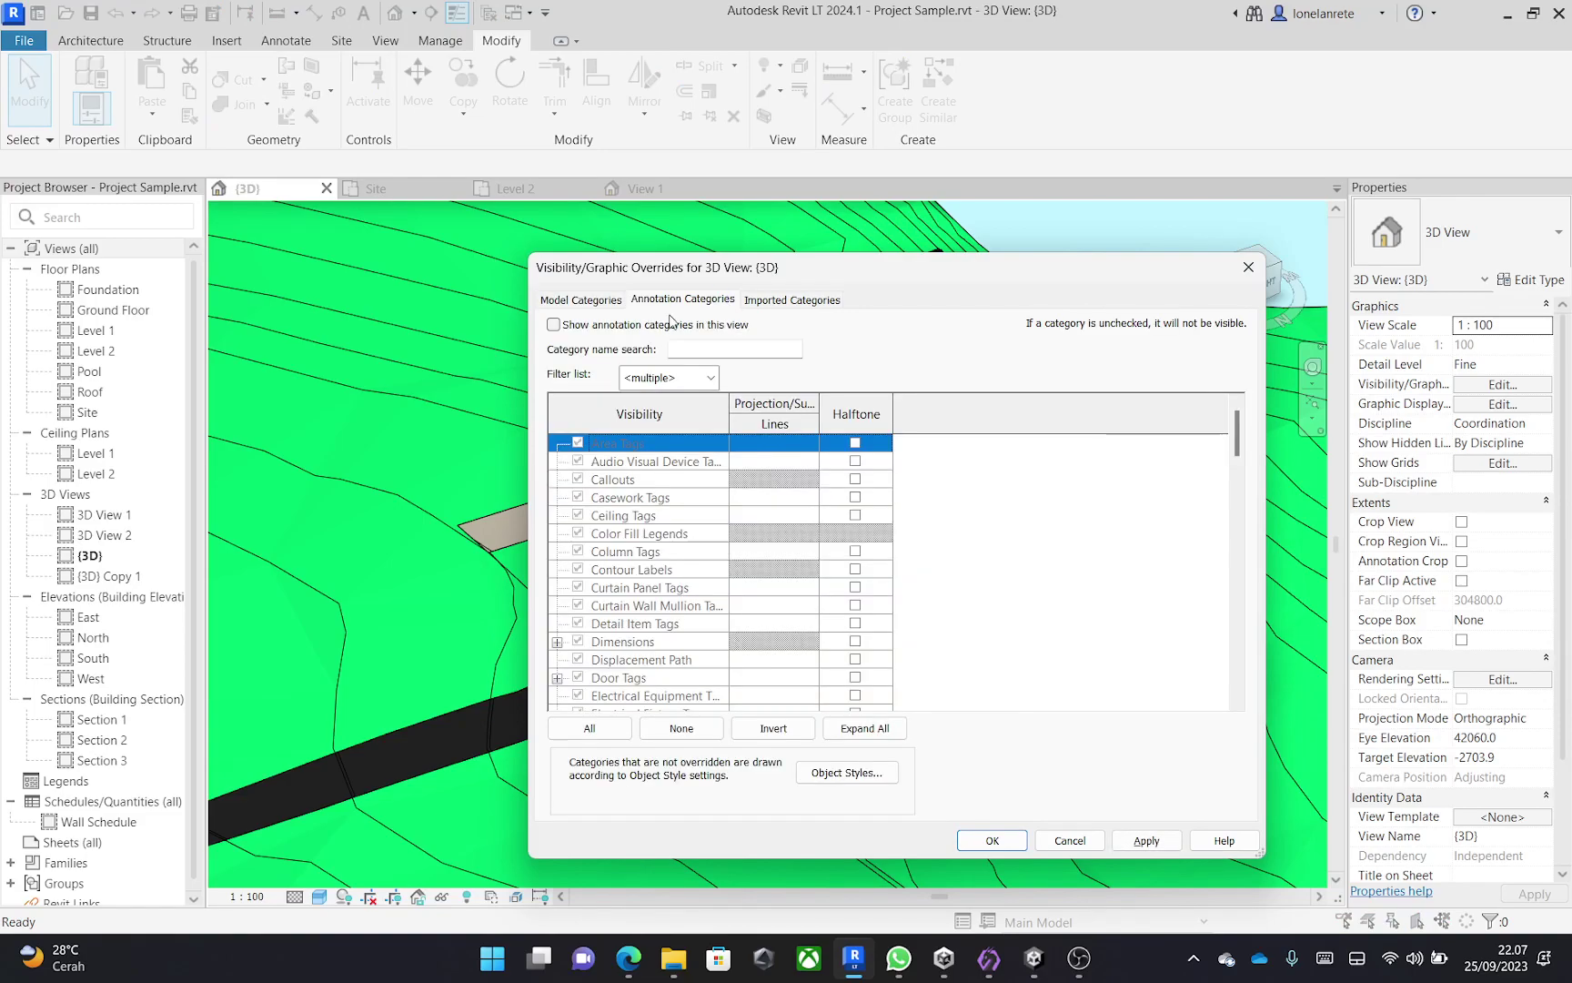
left_click(776, 302)
left_click(552, 324)
left_click(992, 840)
Examine the type properties of the ground-floor sliding door D3 beside the pool, leaving them unchanged.
middle_click_drag(922, 707, 791, 719, "shift")
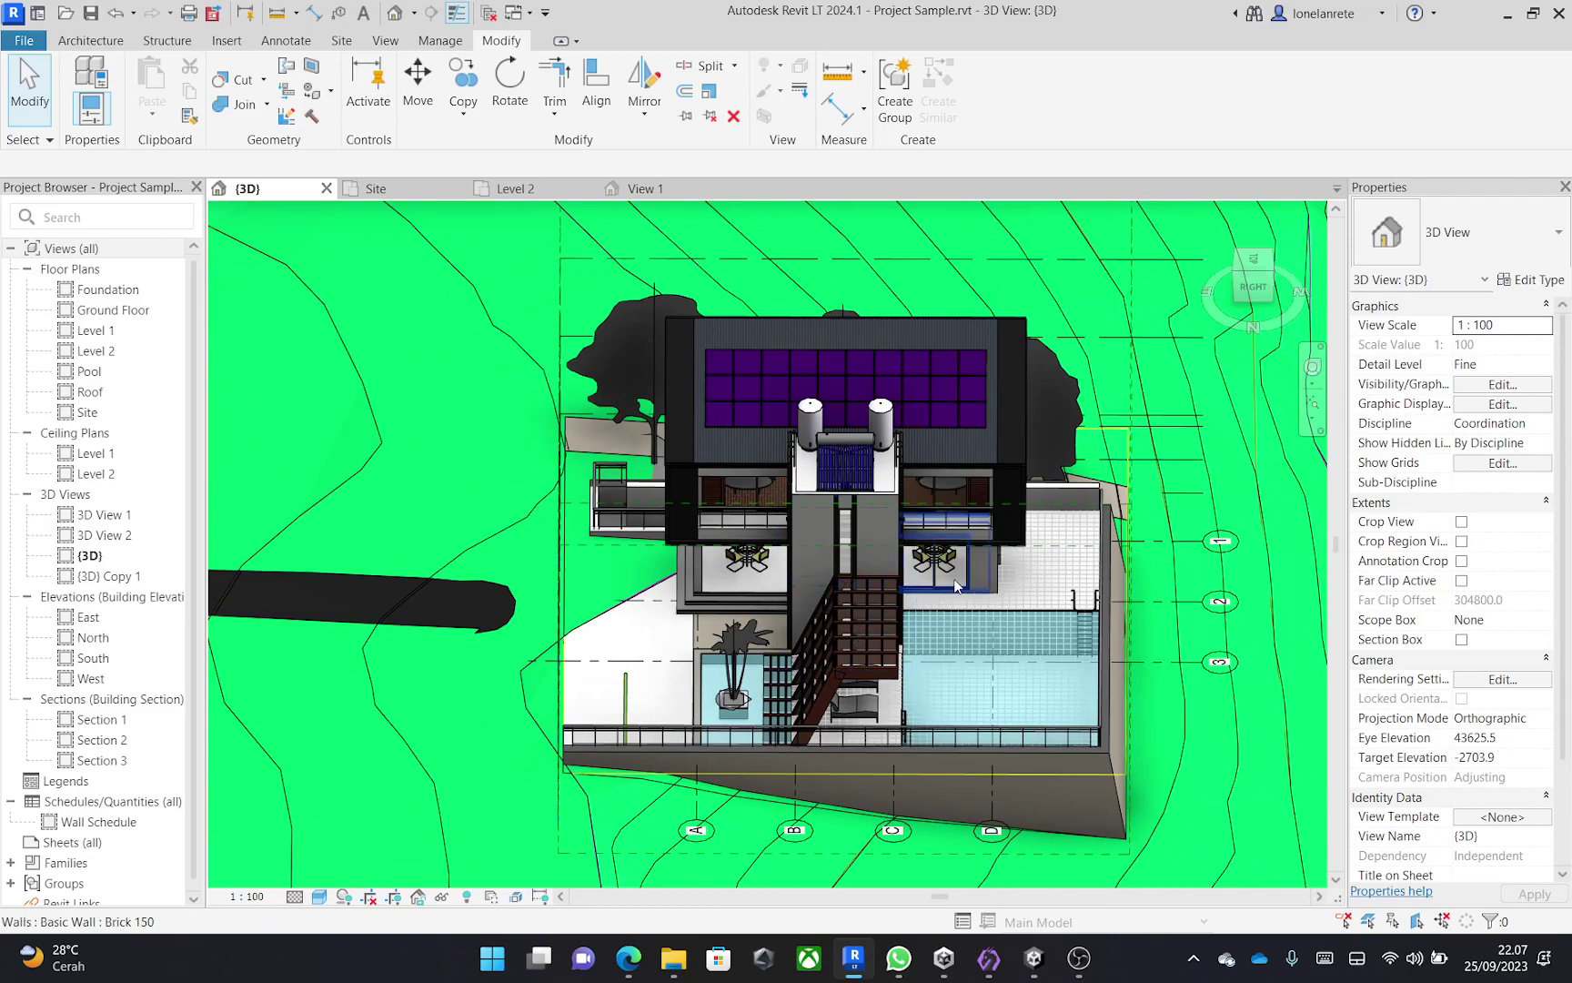
middle_click_drag(948, 615, 1070, 528, "shift")
scroll(538, 539, "up", 10)
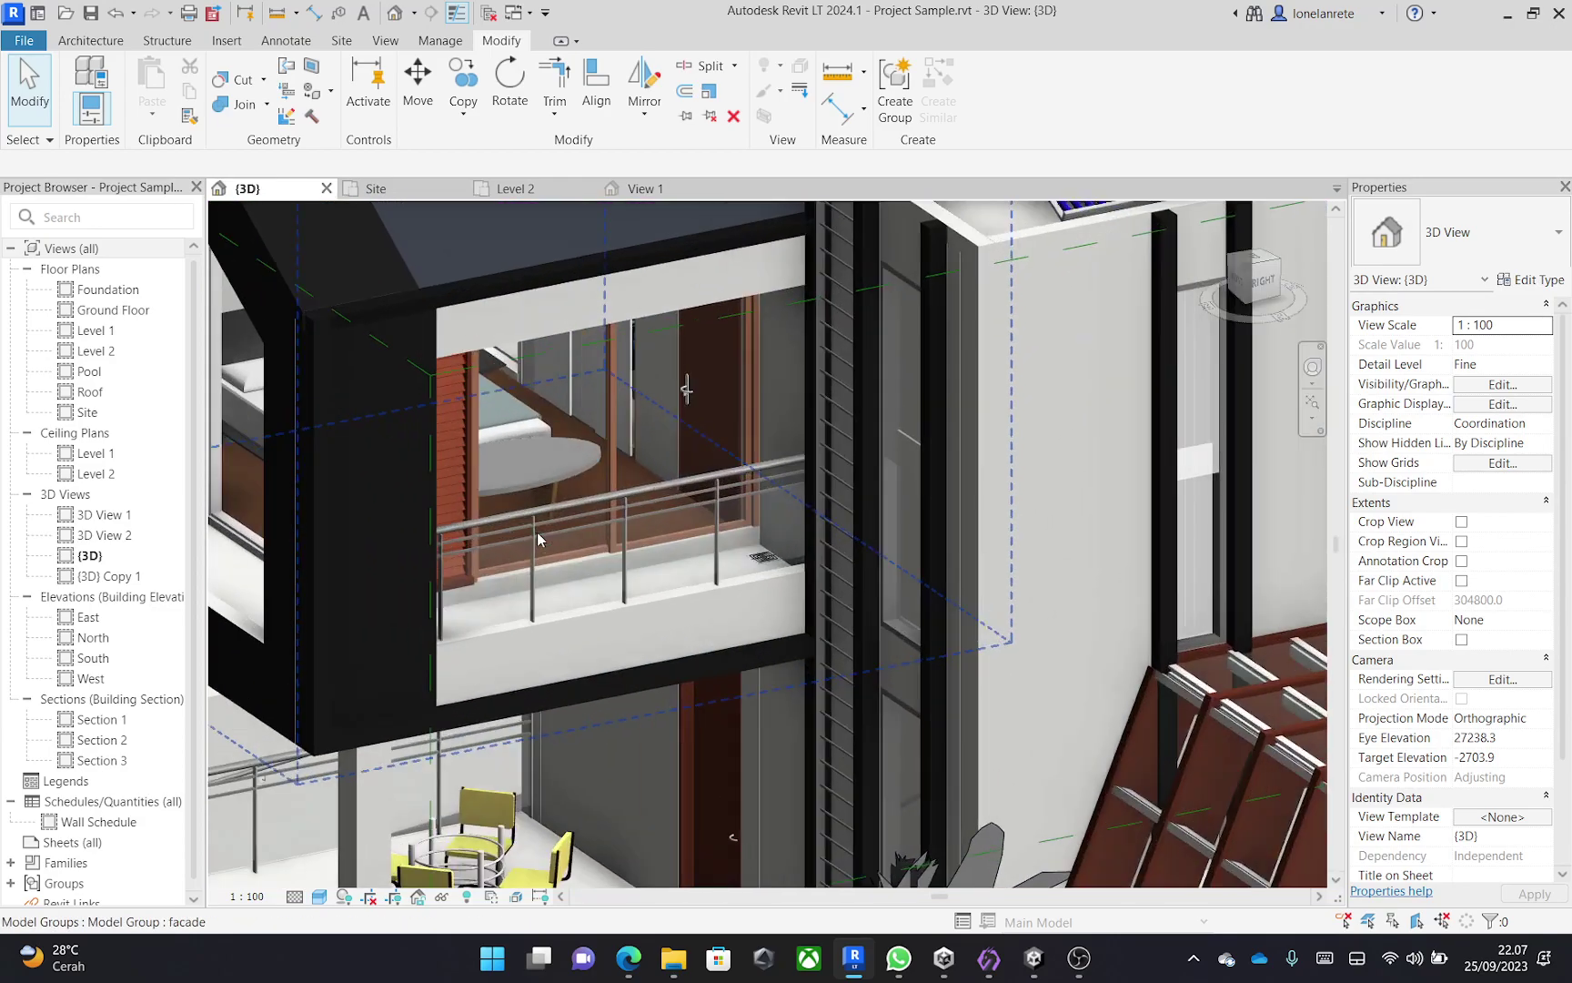
middle_click_drag(538, 538, 589, 560, "shift")
scroll(589, 560, "down", 5)
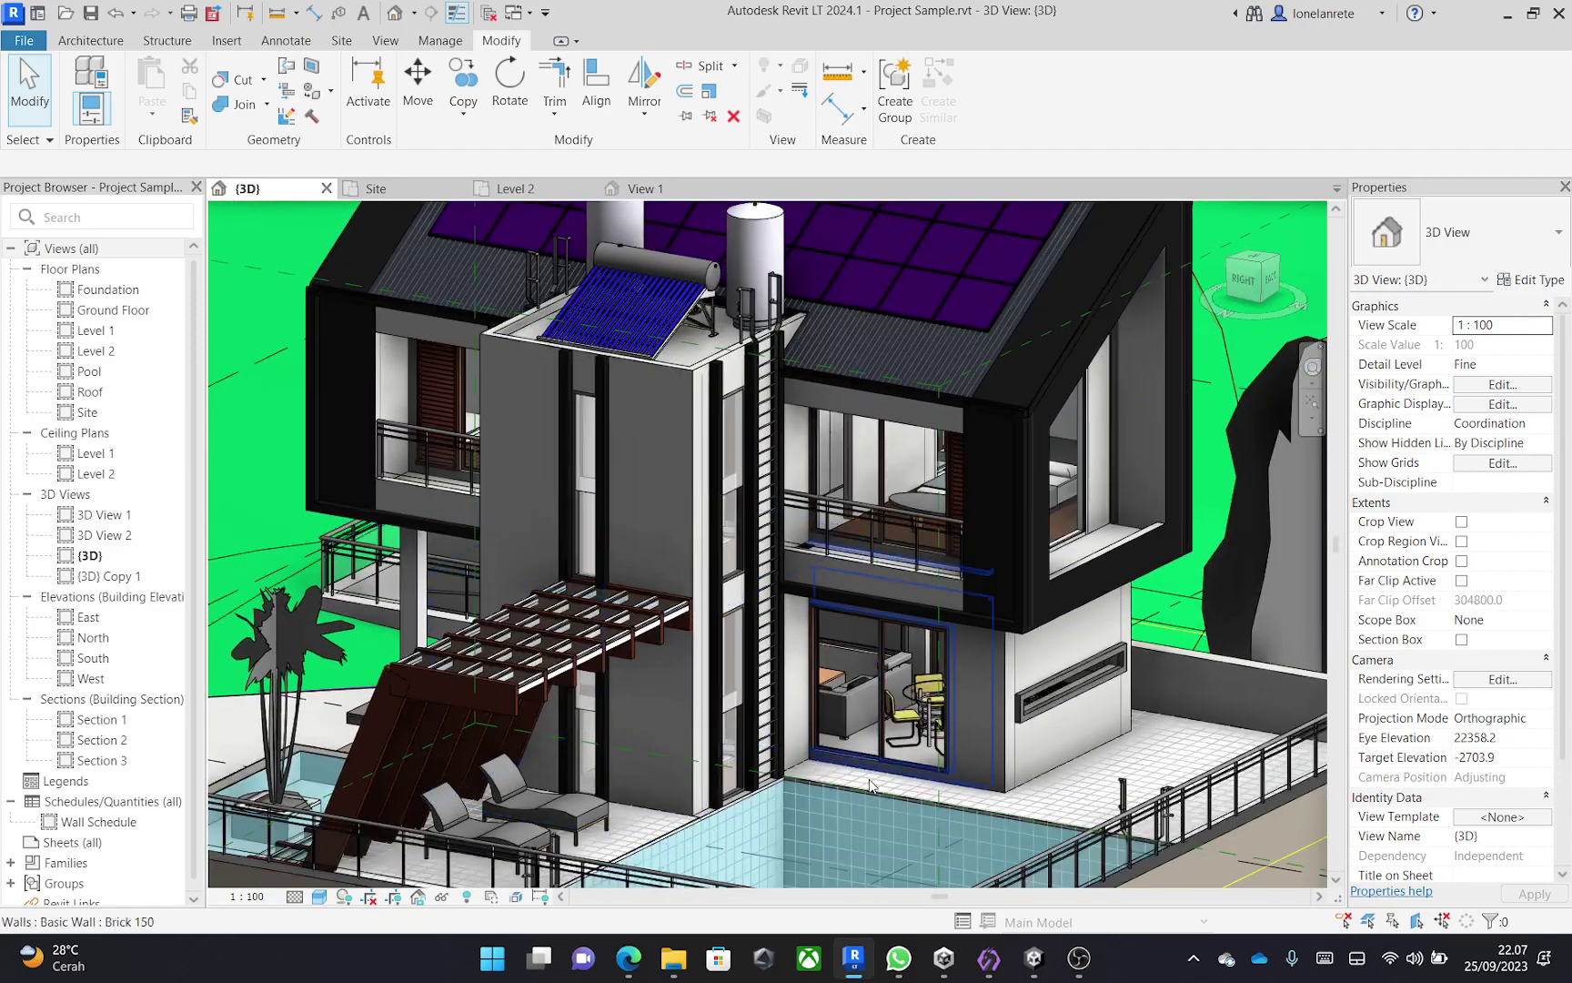
scroll(871, 785, "up", 5)
left_click(866, 582)
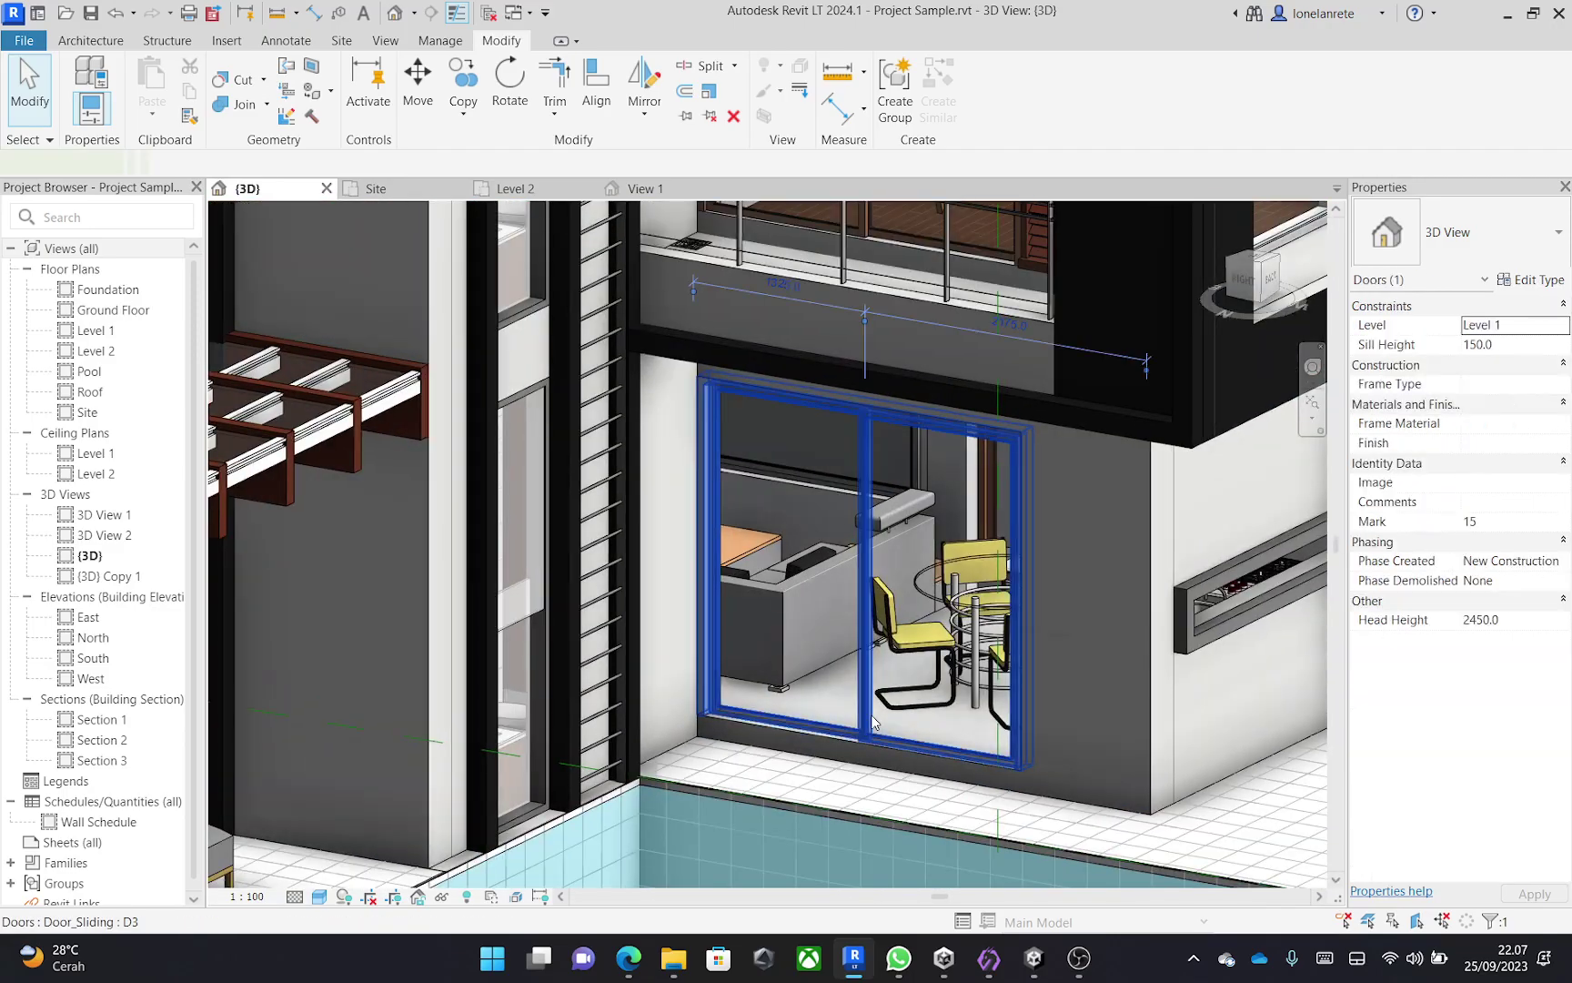
left_click(1542, 283)
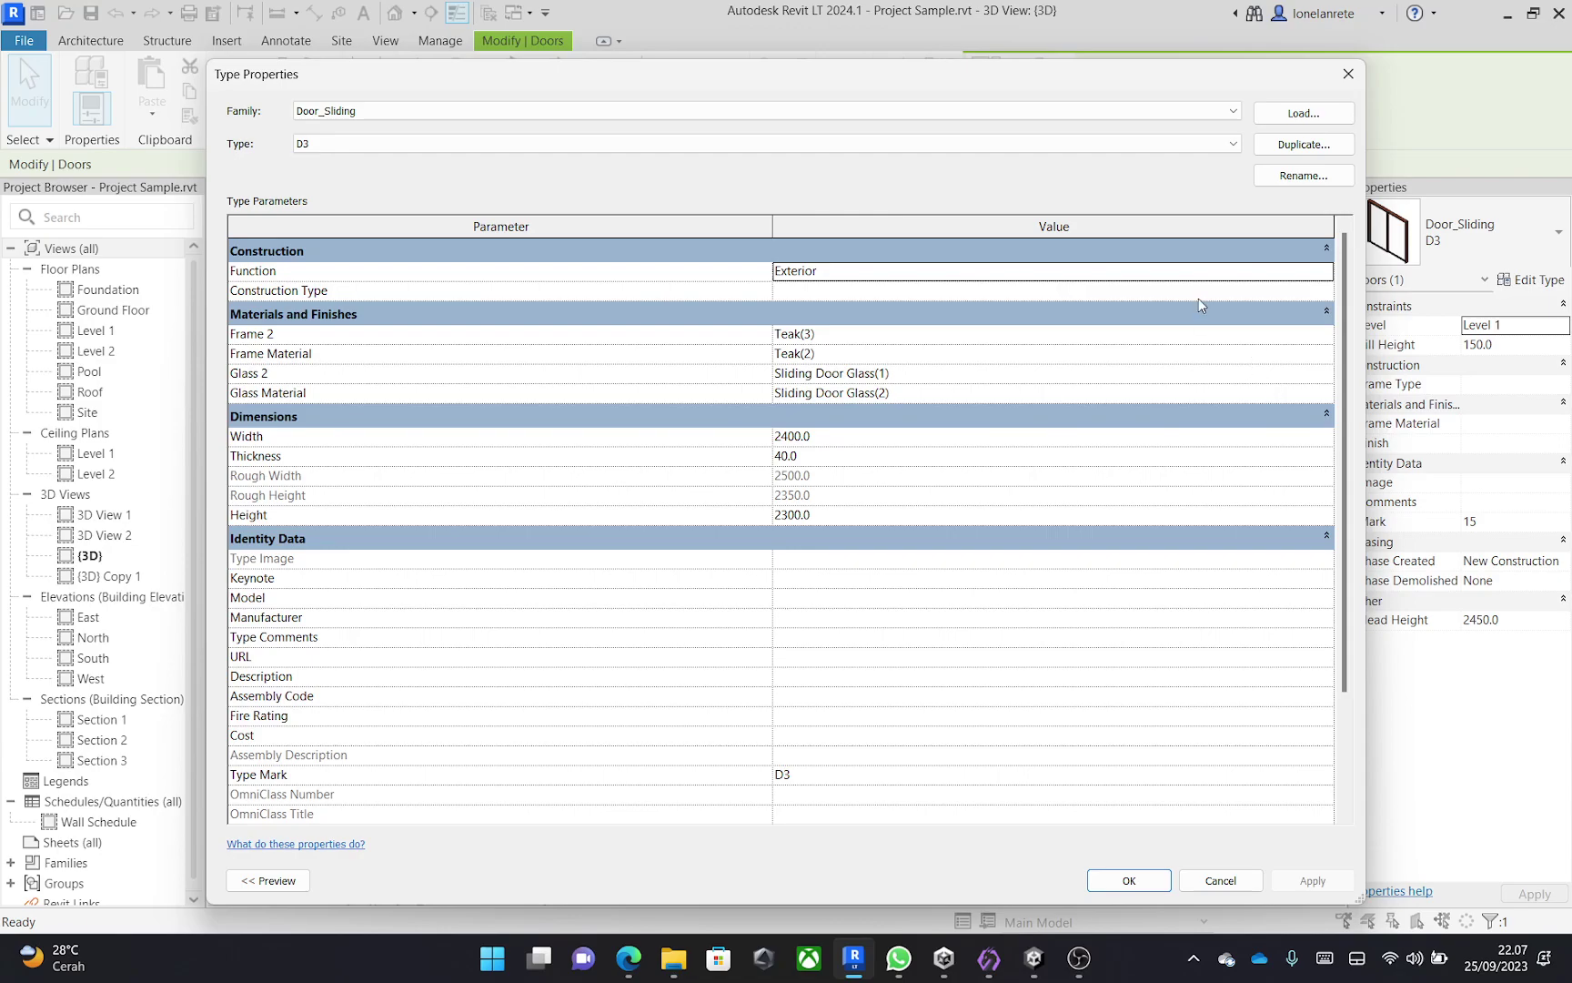
left_click(1223, 877)
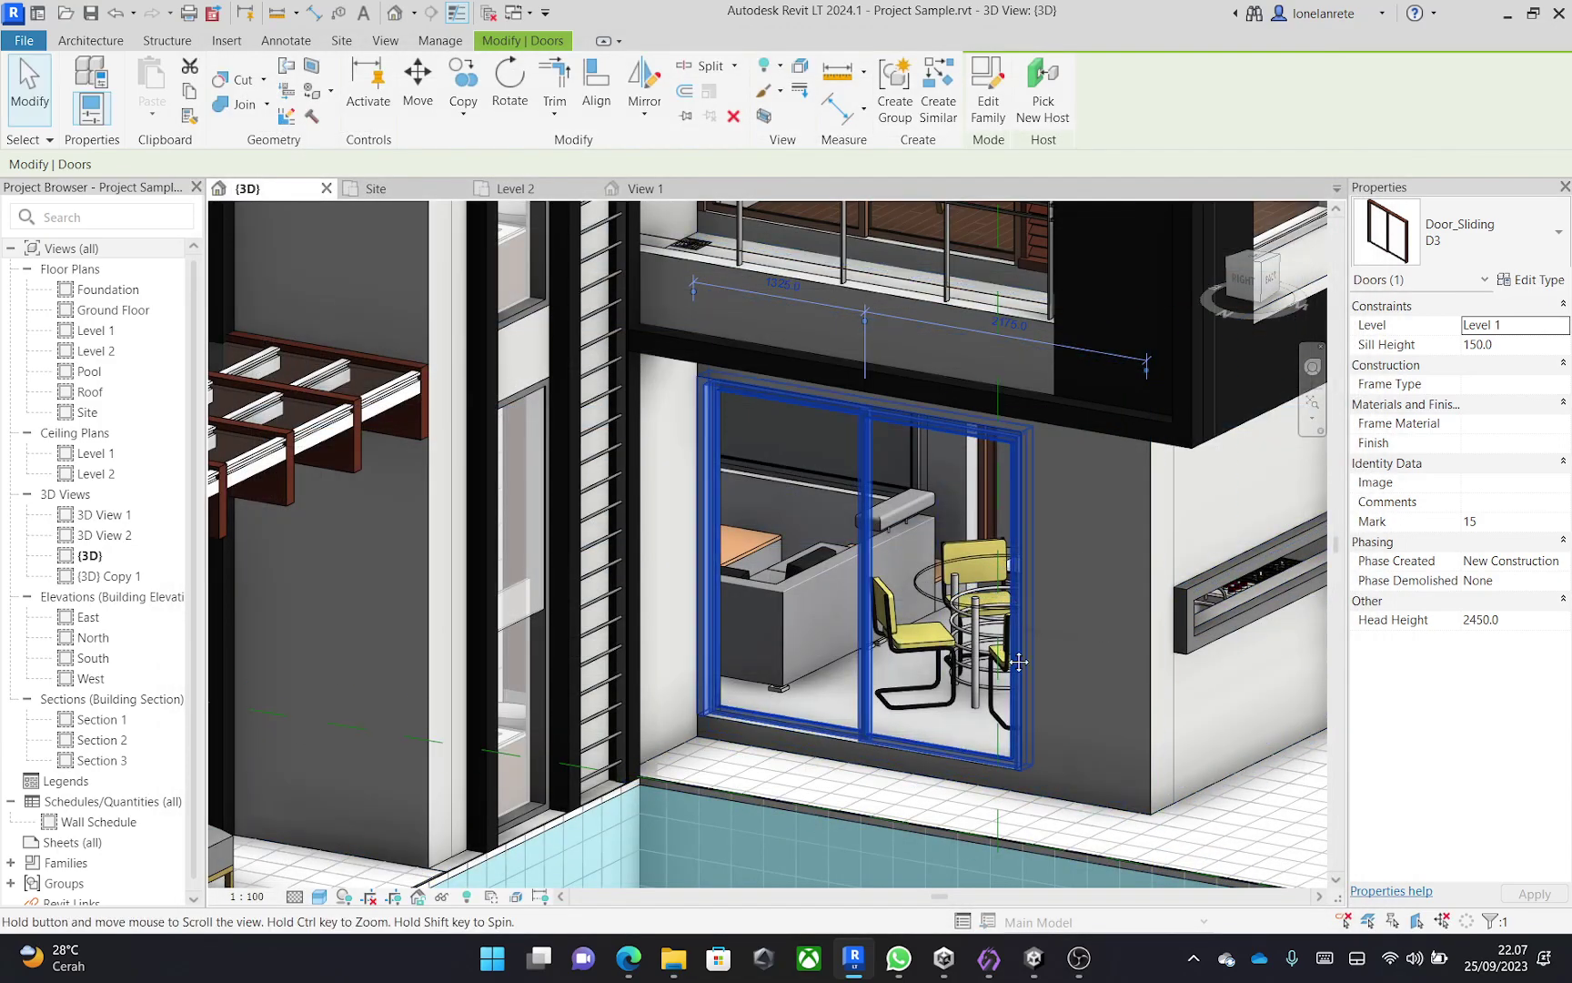
Open the Door_Sliding family of the selected pool-side door for editing.
scroll(1006, 628, "up", 4)
scroll(1007, 628, "down", 3)
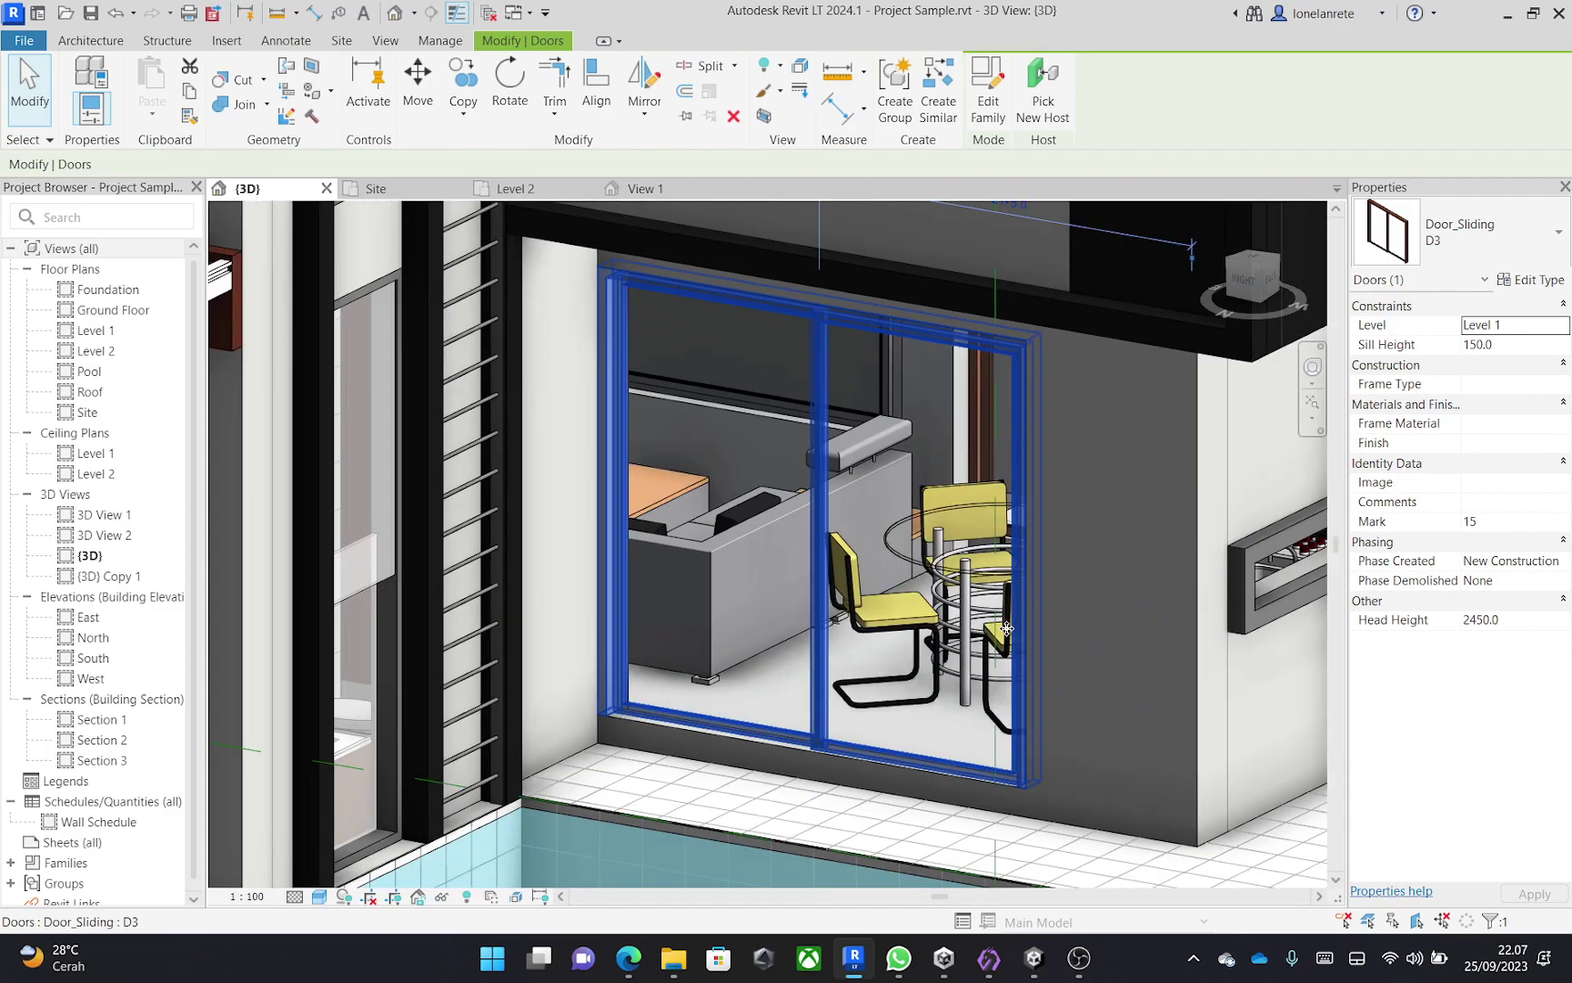
scroll(979, 667, "up", 2)
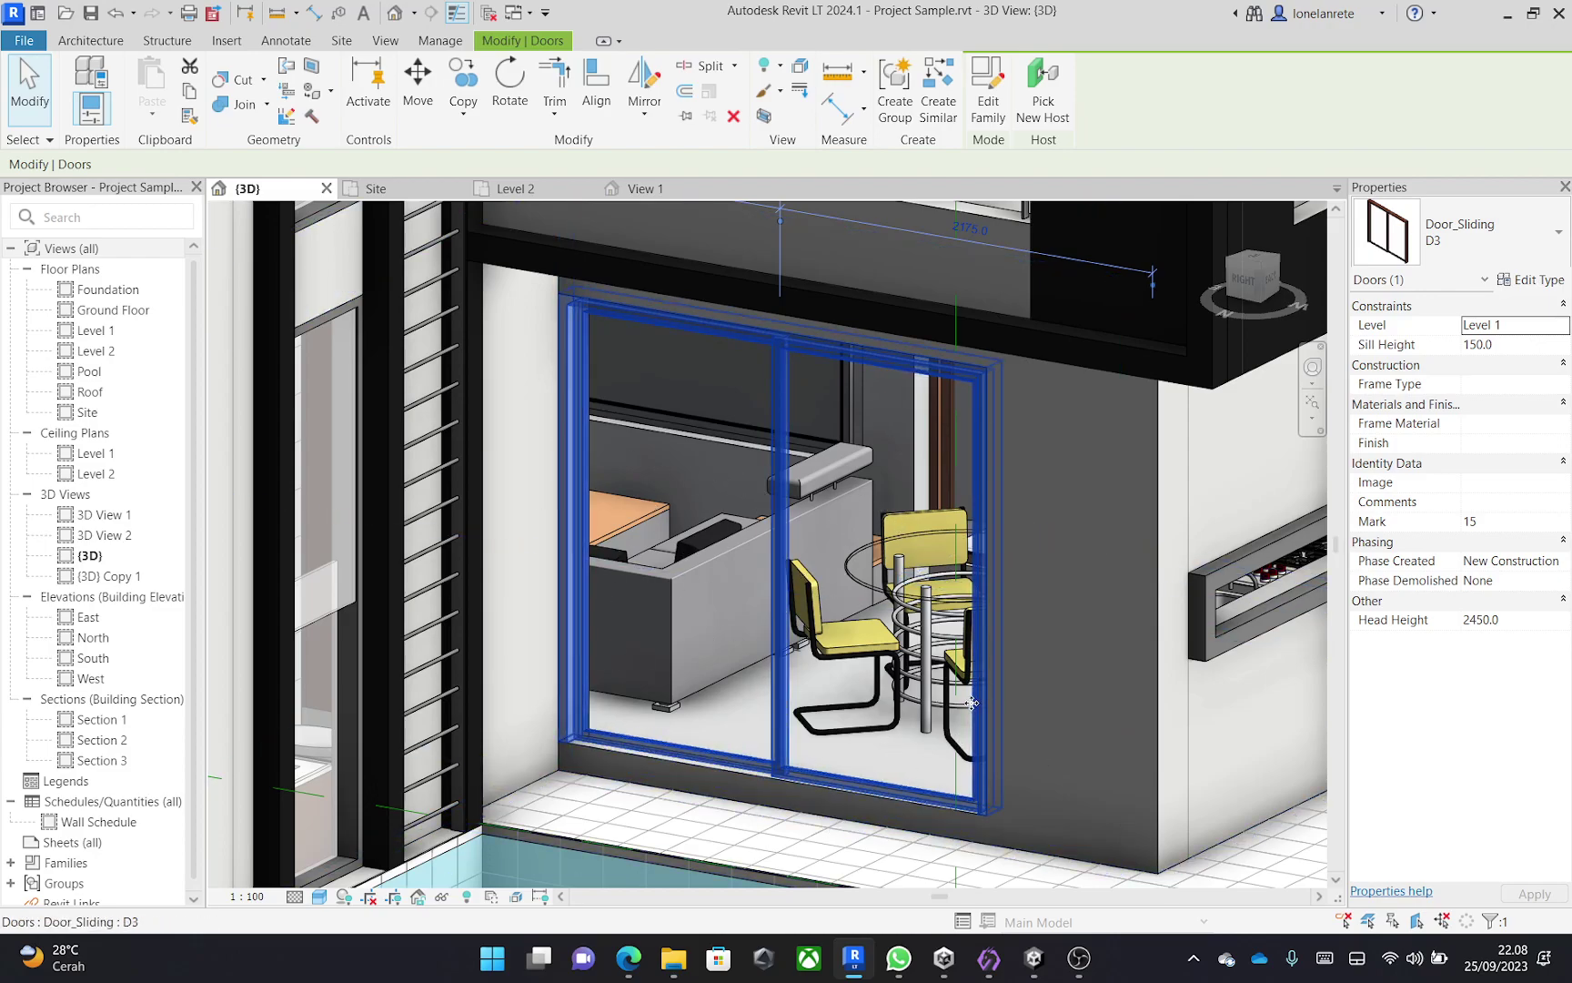
left_click(988, 91)
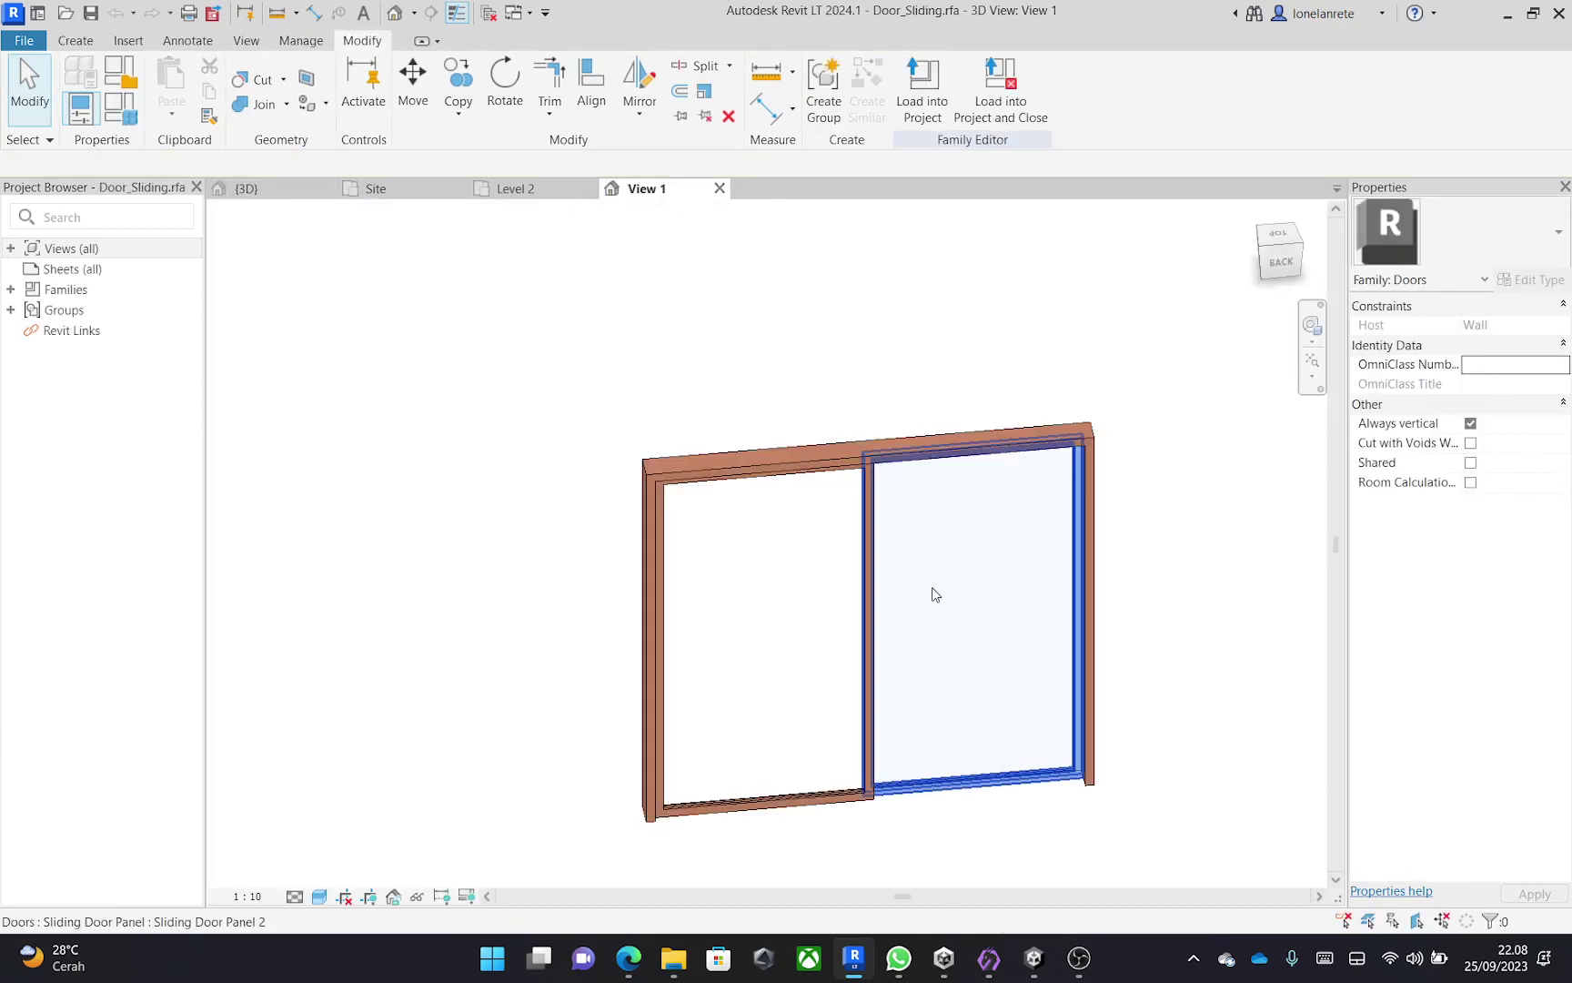
middle_click_drag(1019, 664, 1028, 639)
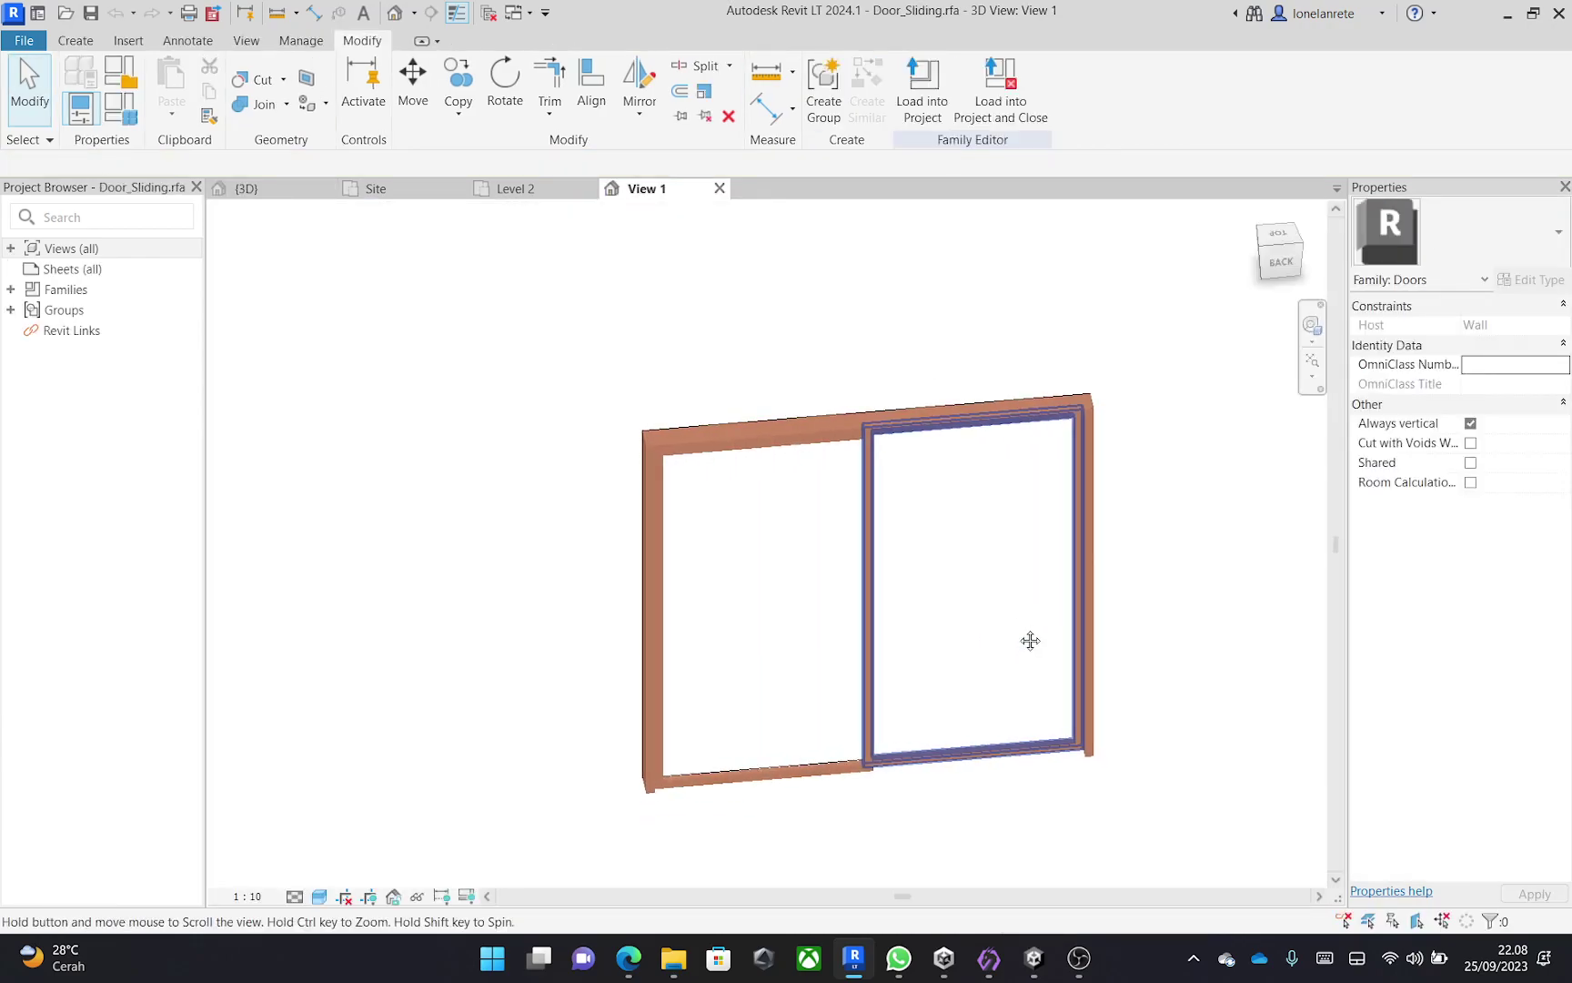
Inspect the door family's components one by one: the frame sweep and the two sliding door panels.
left_click(1099, 525)
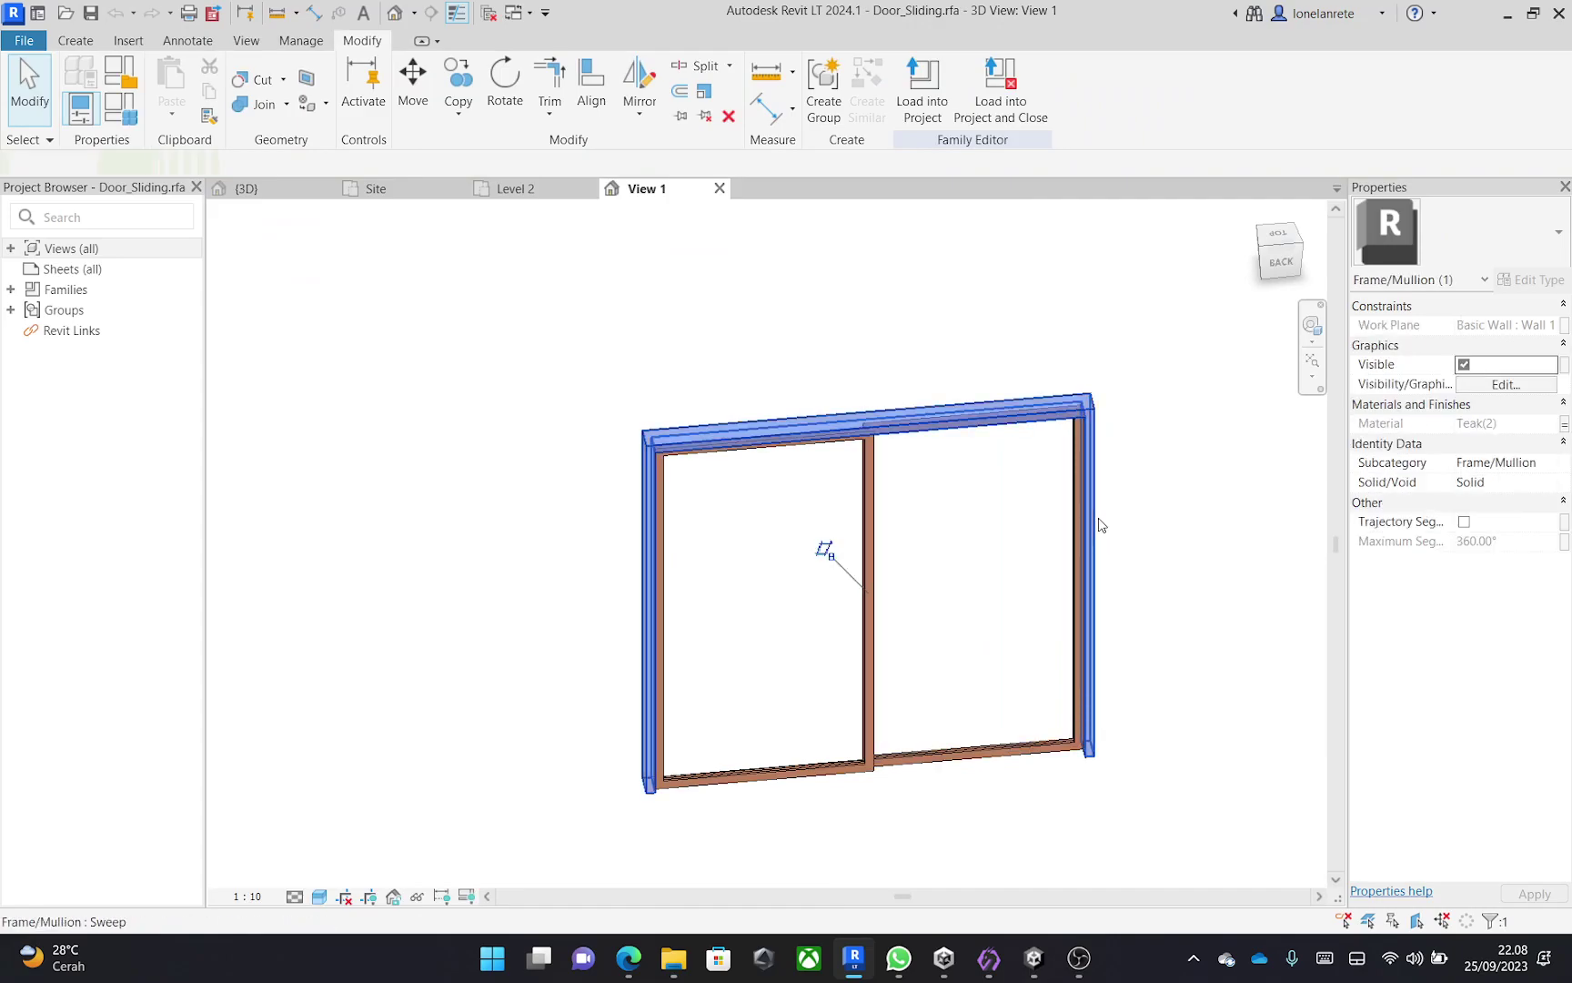
left_click(969, 499)
left_click(755, 509)
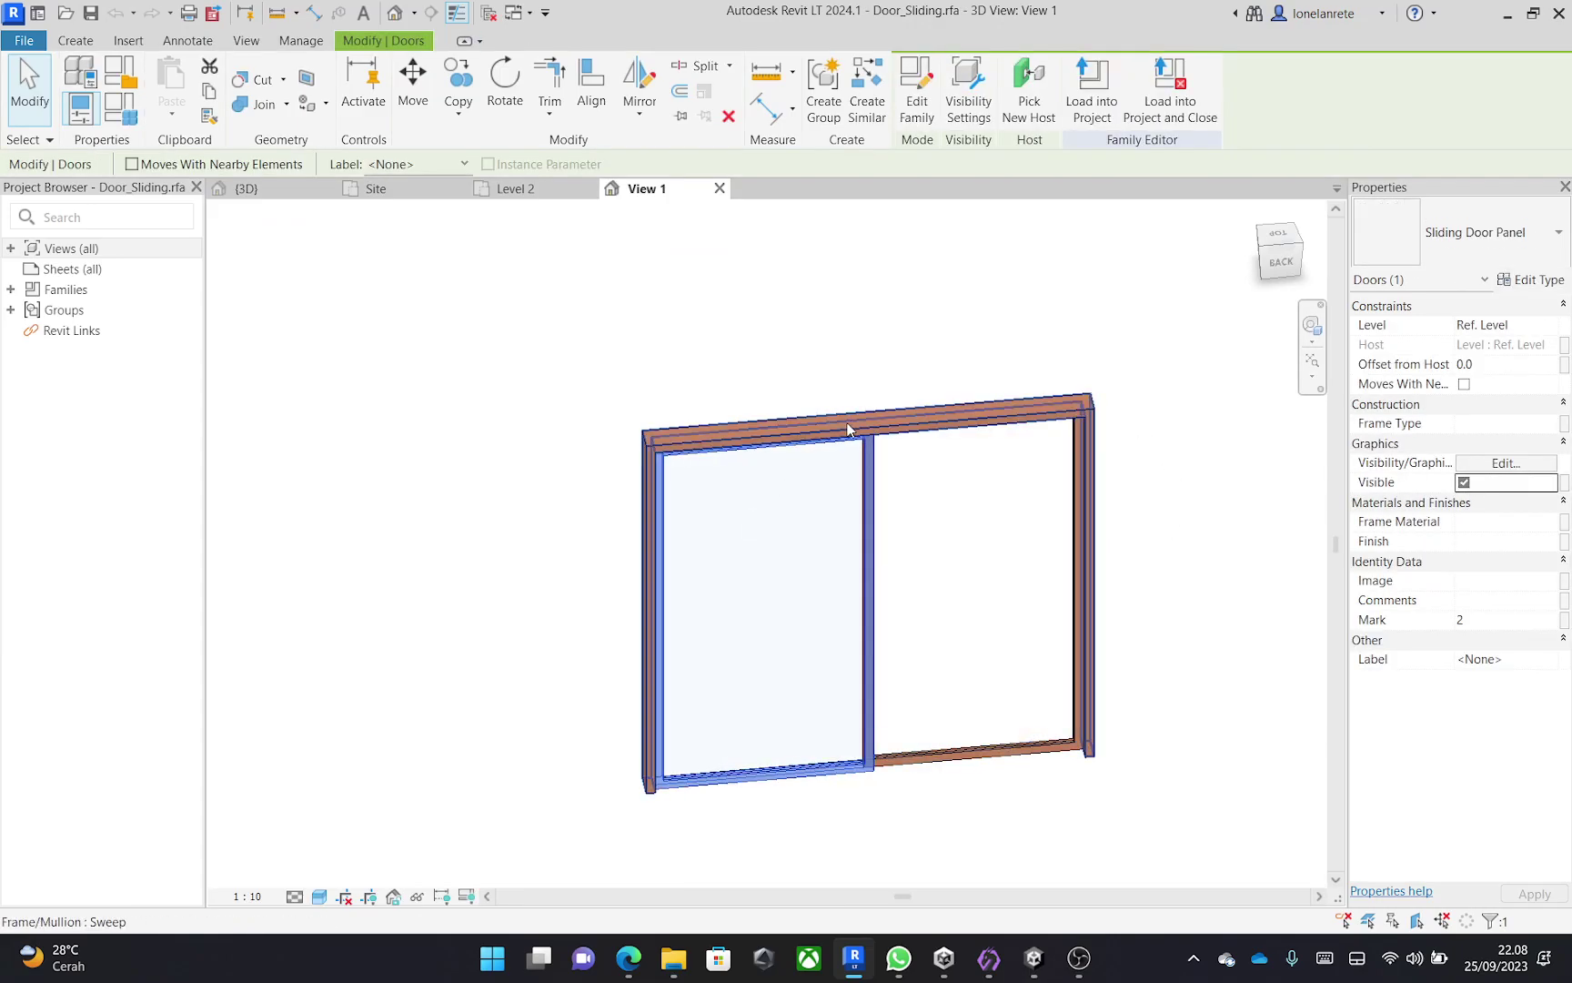
left_click(848, 427)
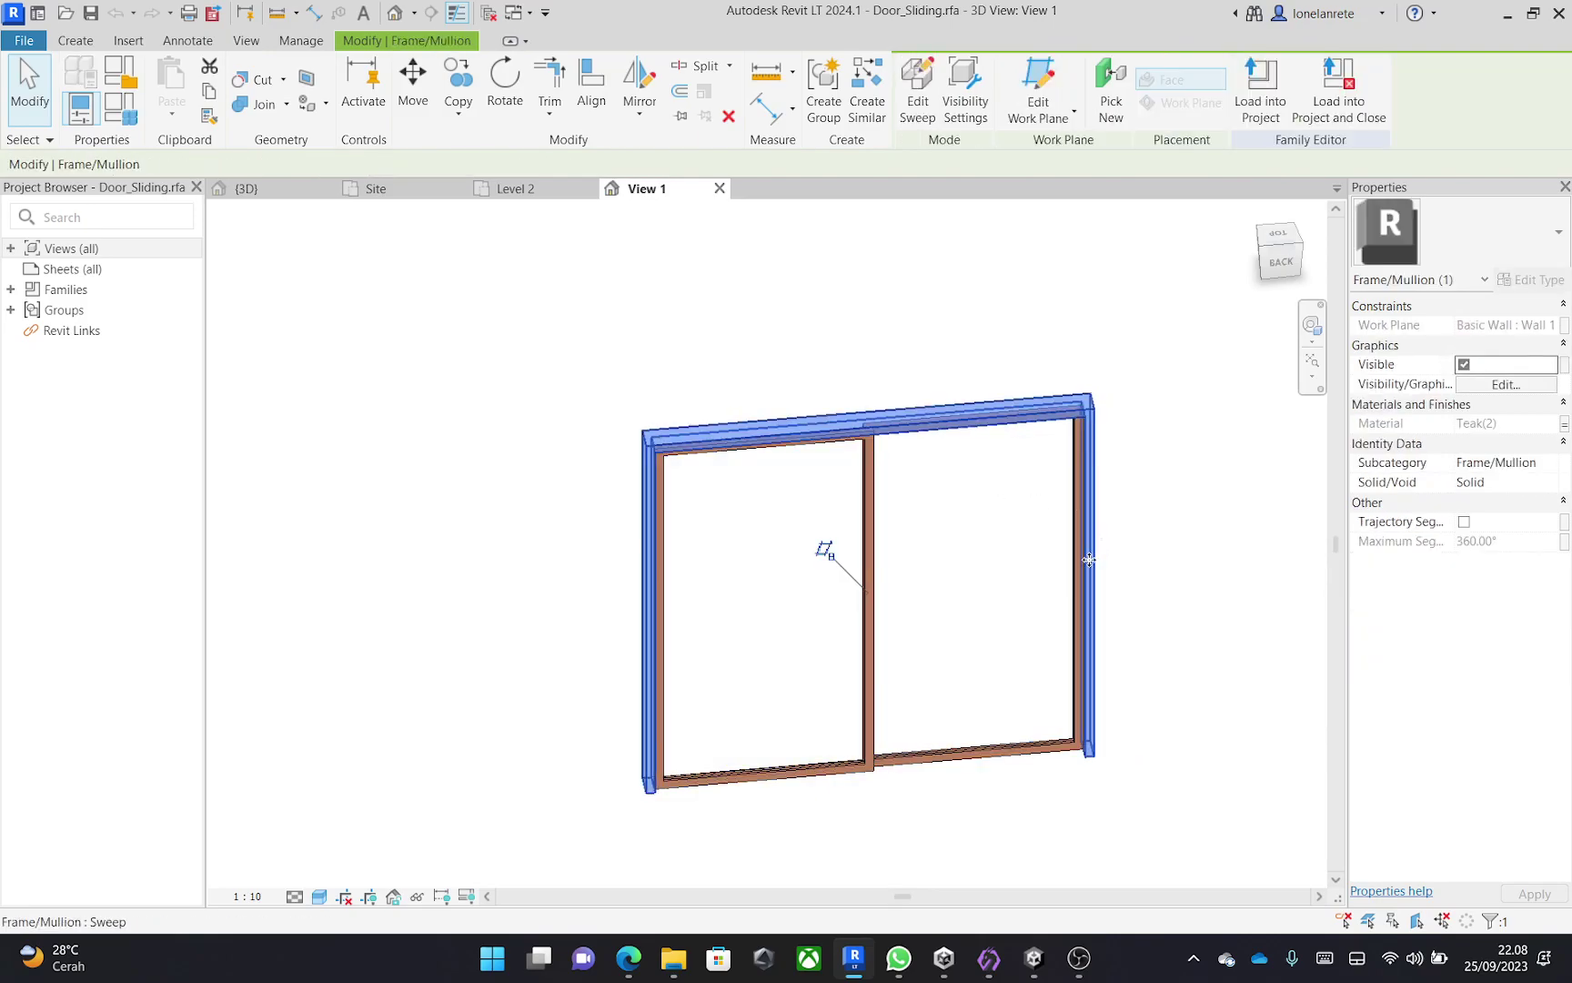
left_click(1056, 521)
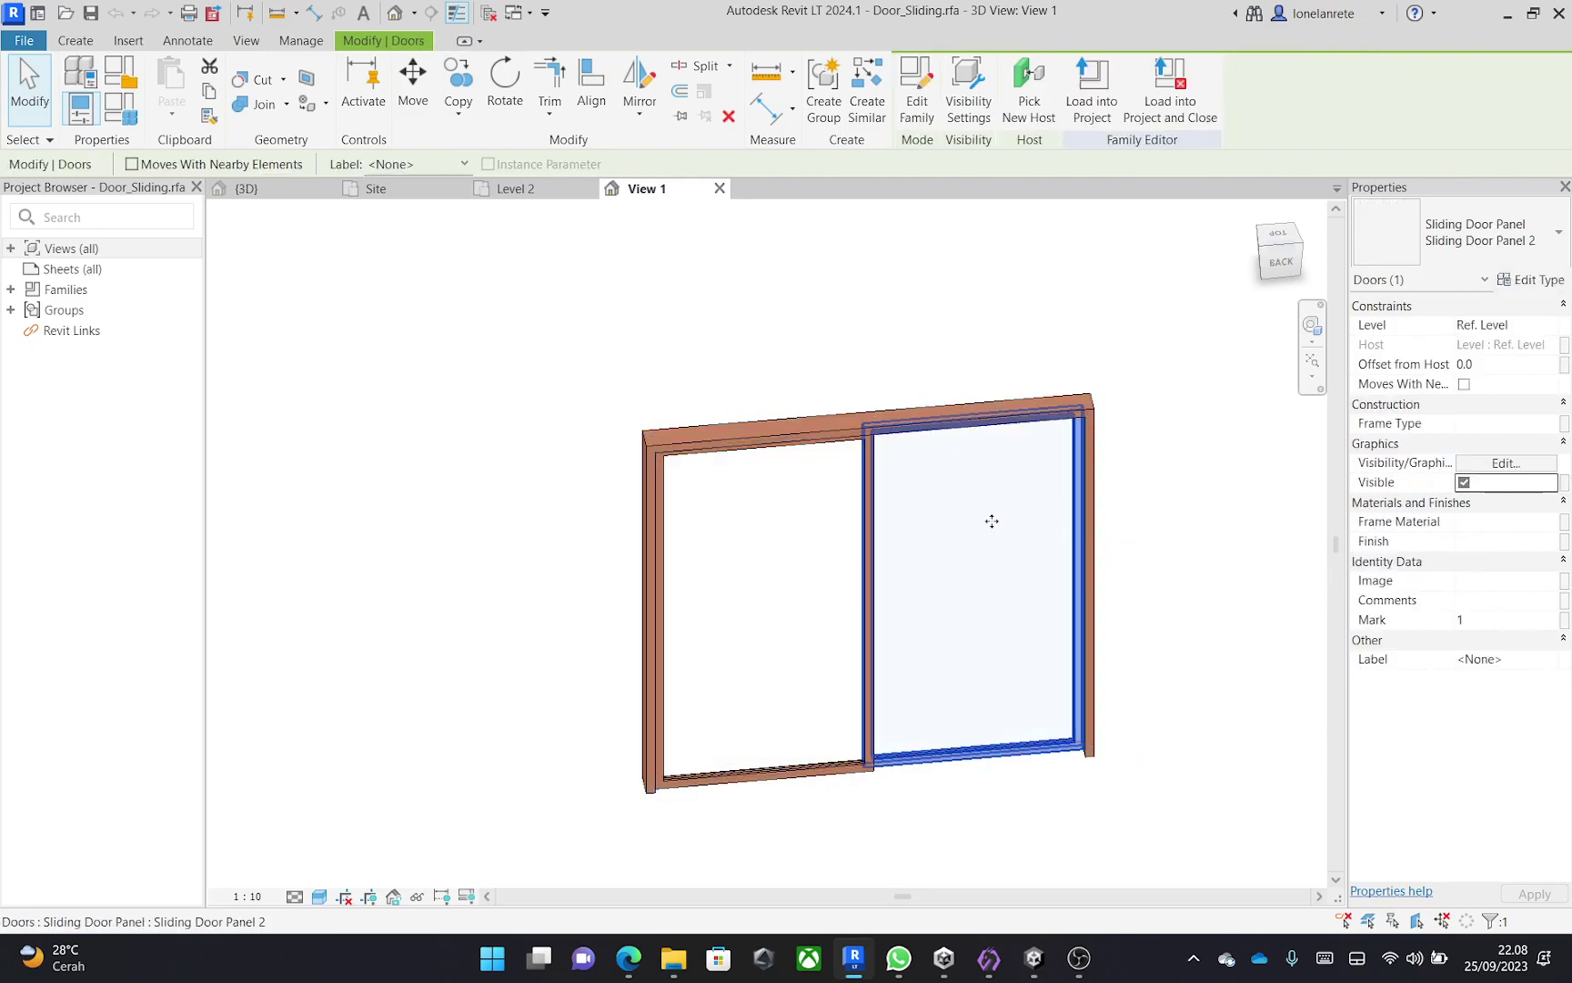
left_click(825, 527)
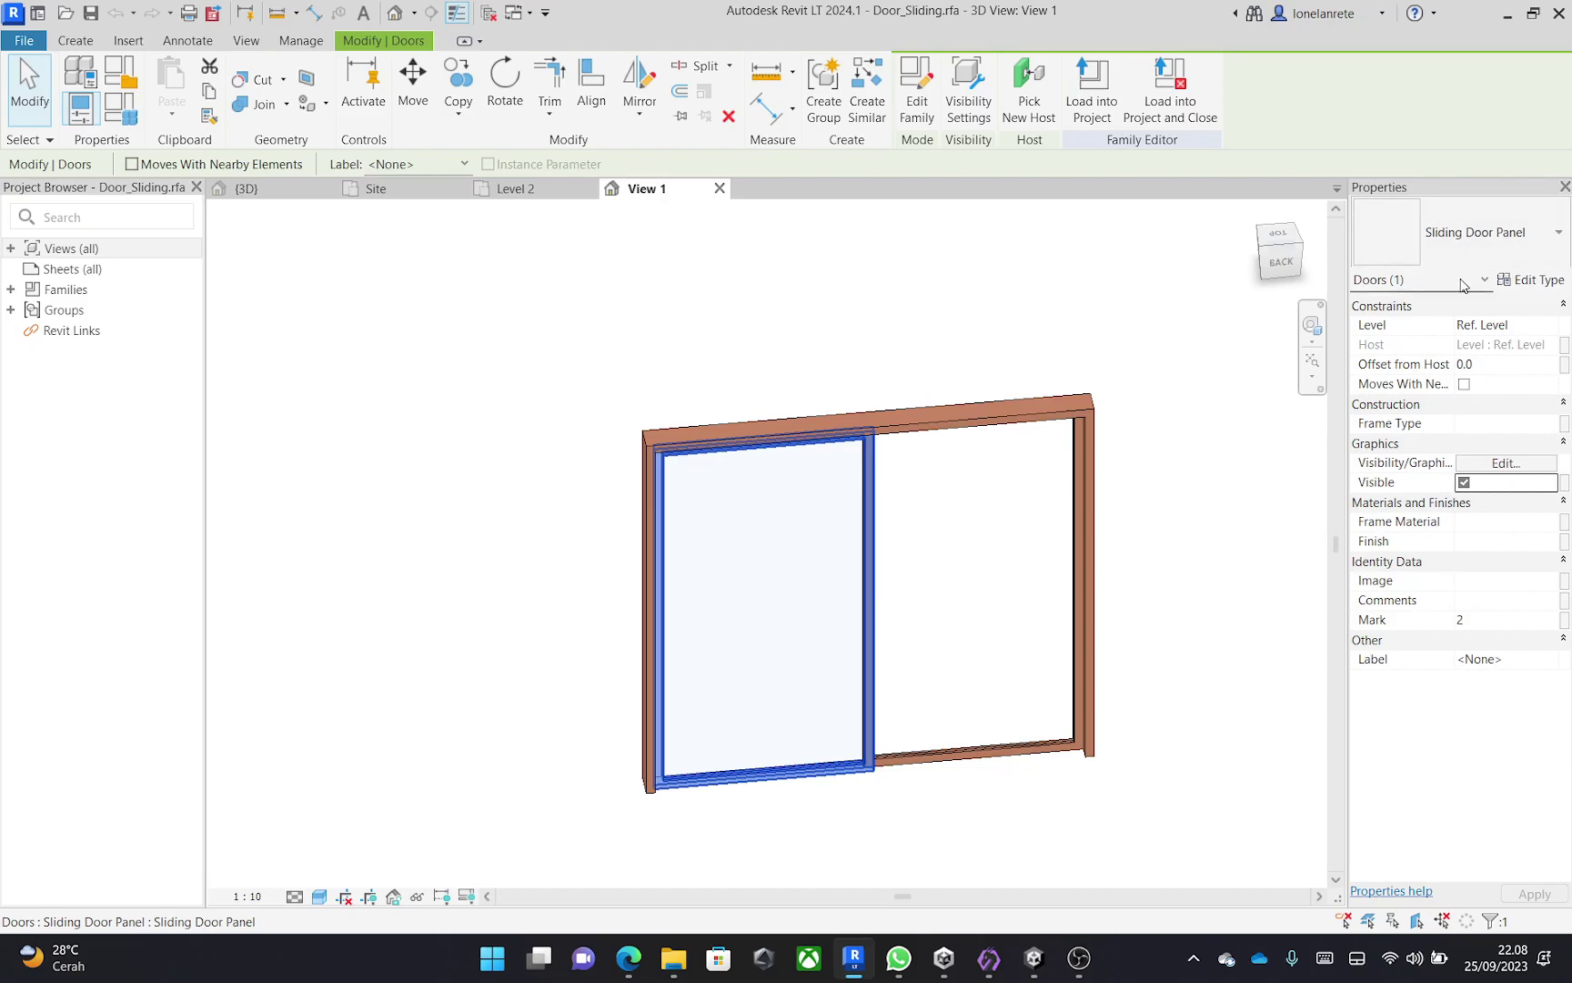
left_click(991, 510)
Check the frame sweep's material parameter association and keep it on Frame Material.
left_click(1002, 406)
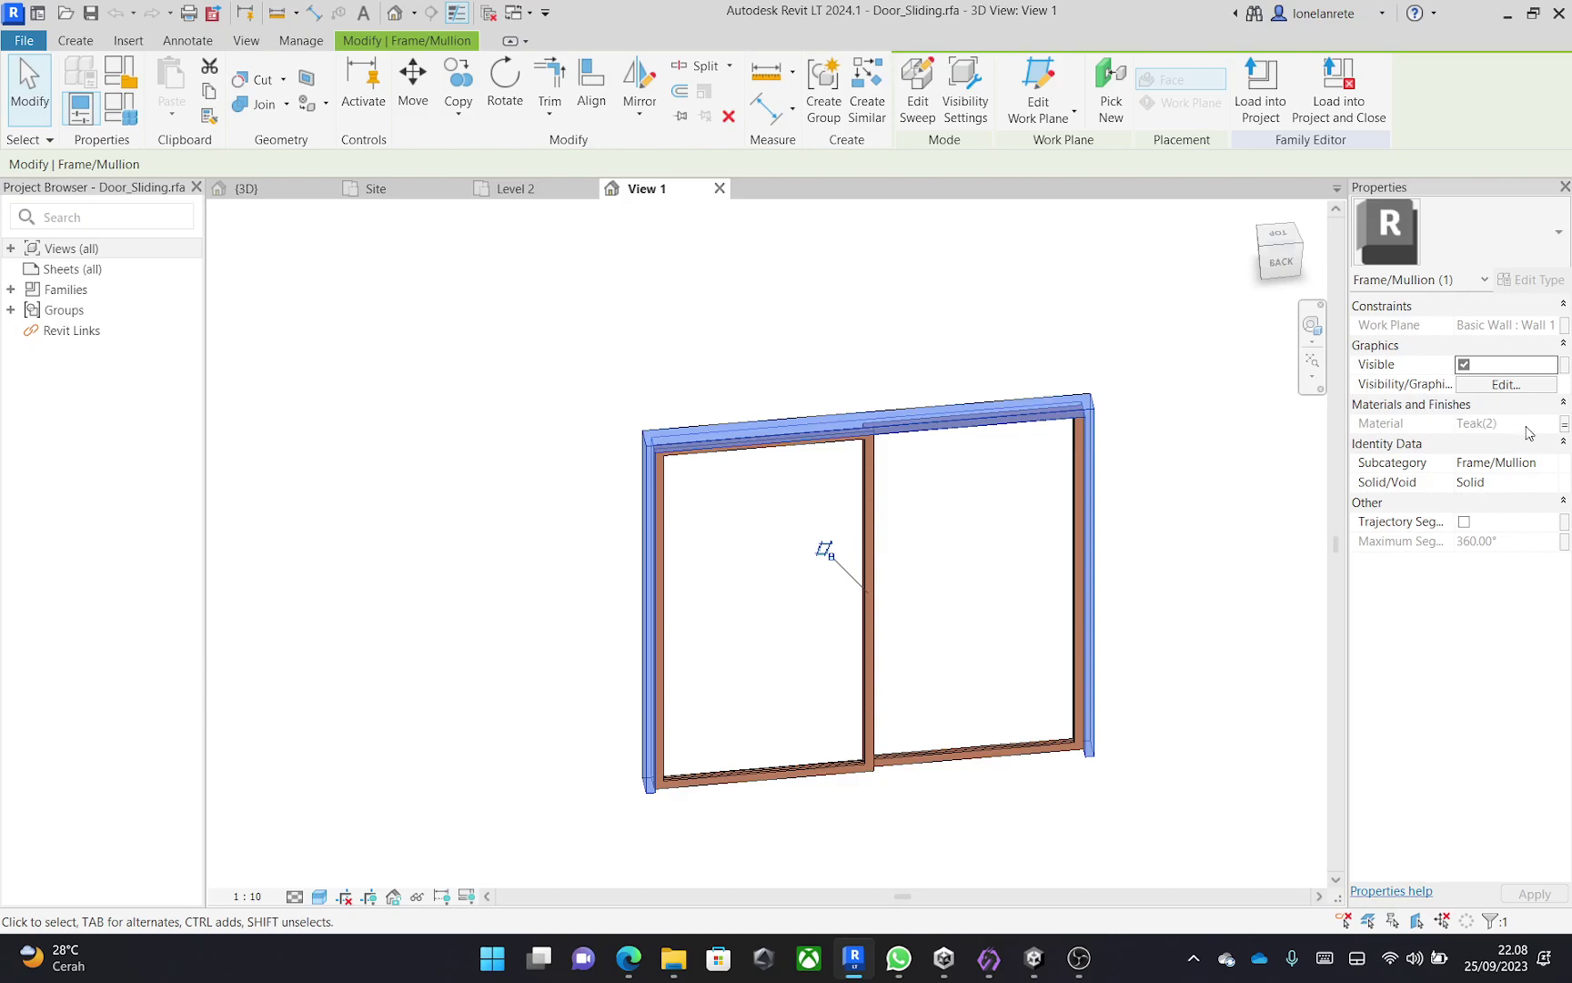
left_click(1564, 425)
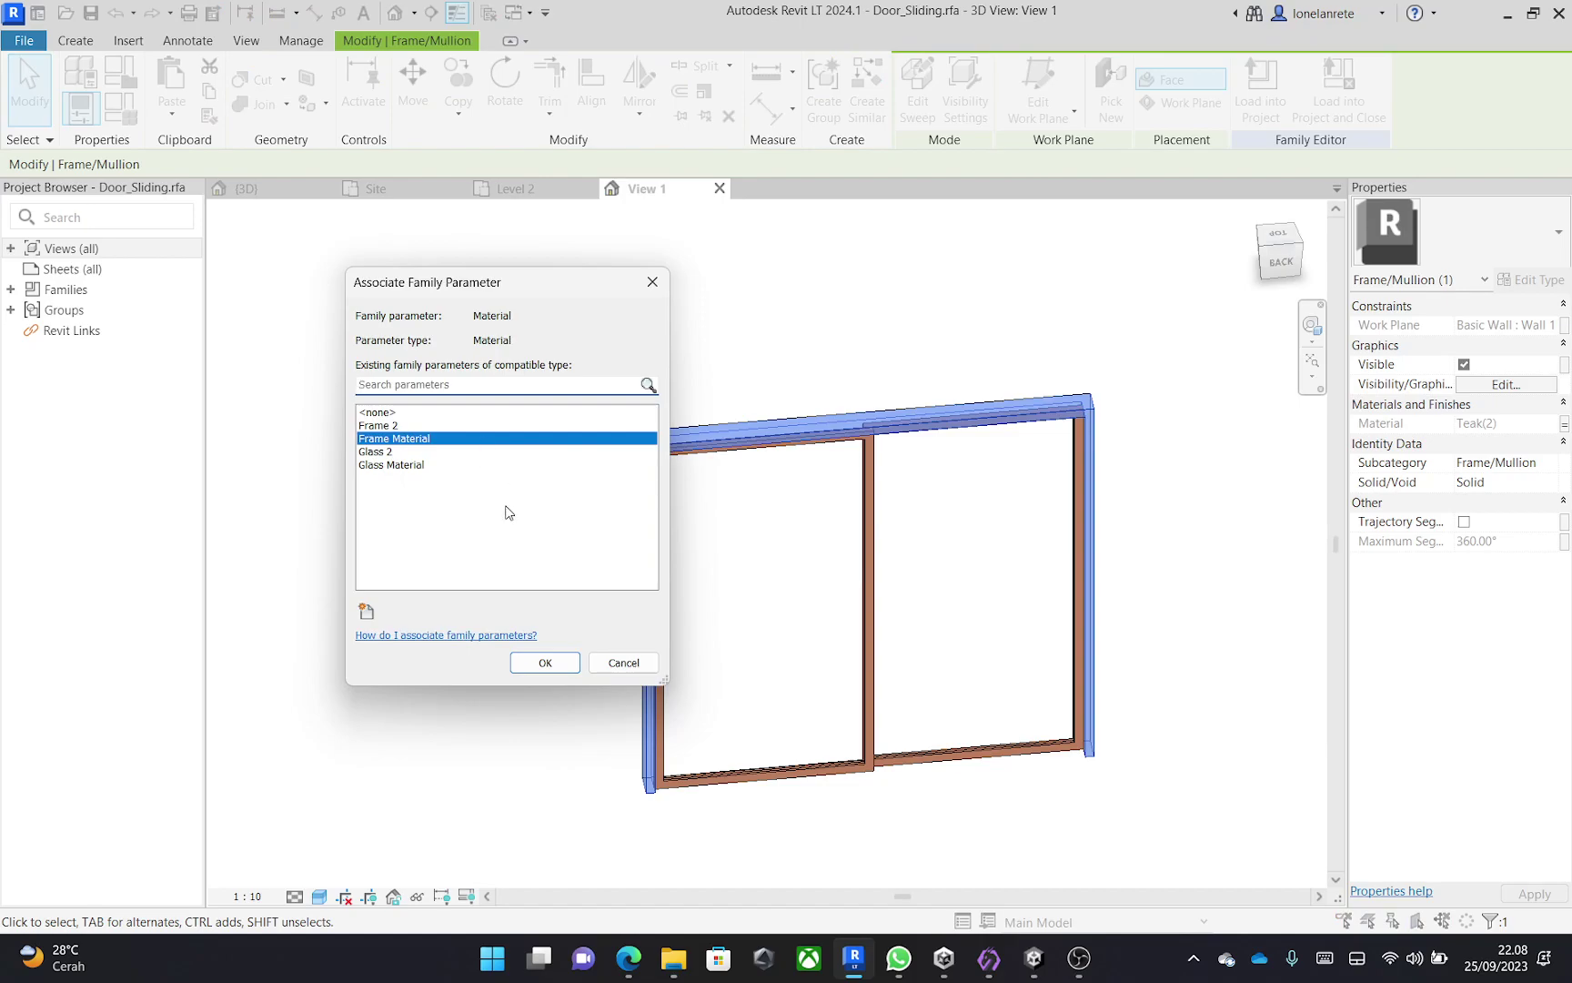
left_click(545, 662)
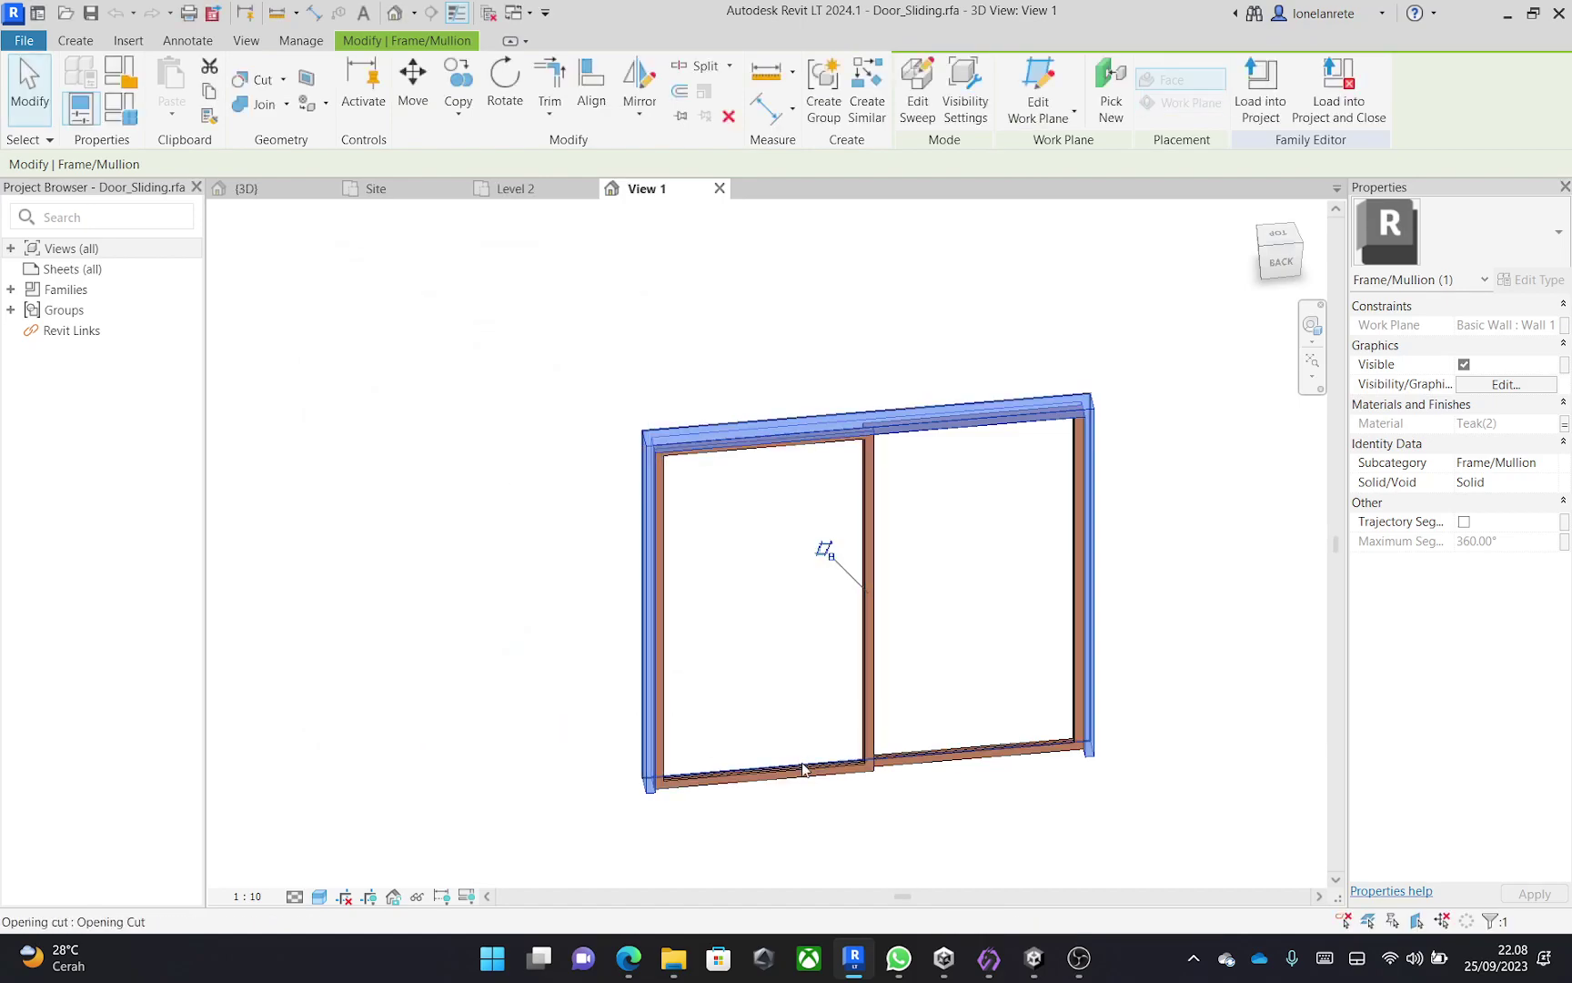
Compare the family types assigned to the two nested sliding door panels.
left_click(800, 766)
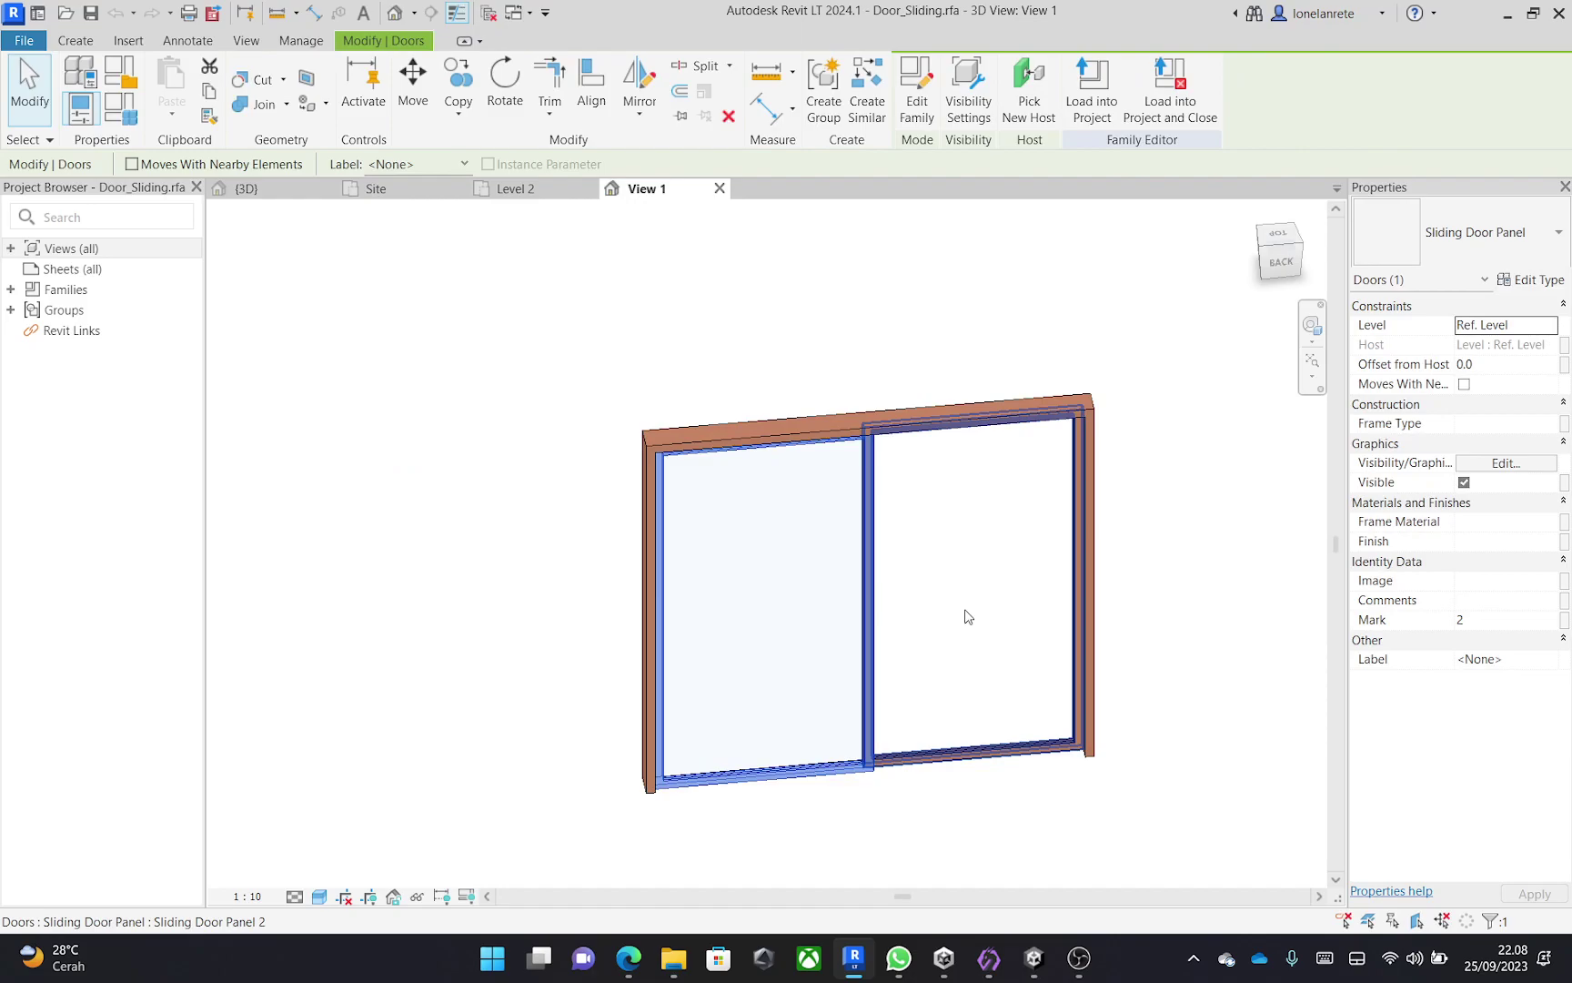
middle_click_drag(976, 620, 999, 600)
left_click(1008, 605)
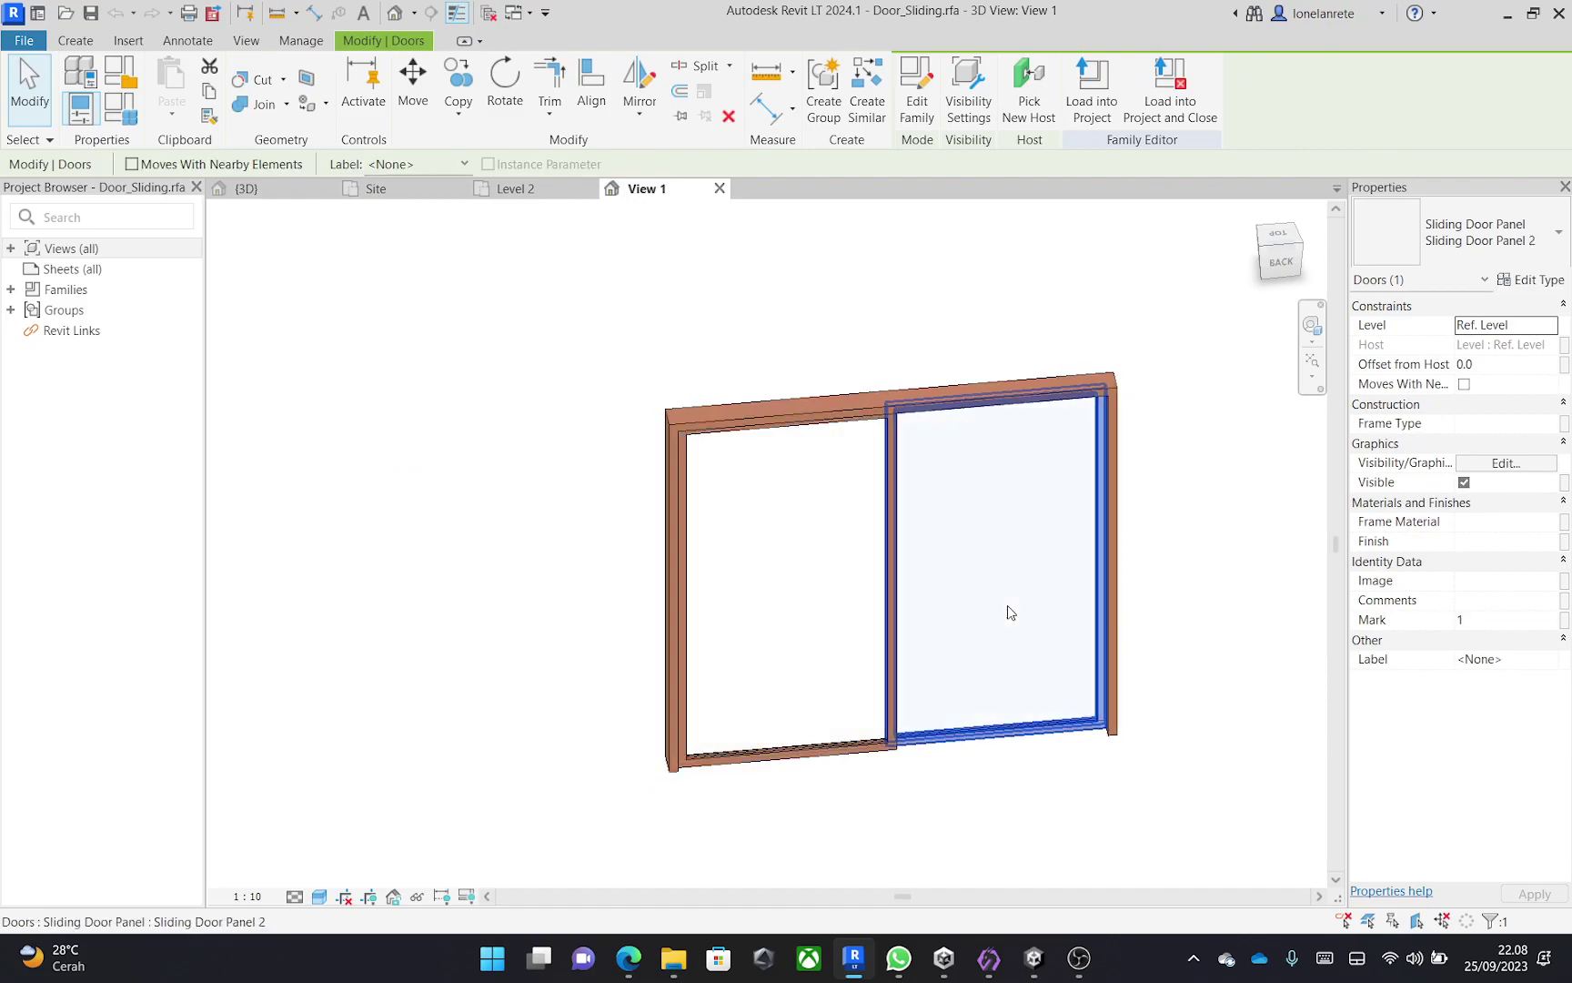
left_click(837, 611)
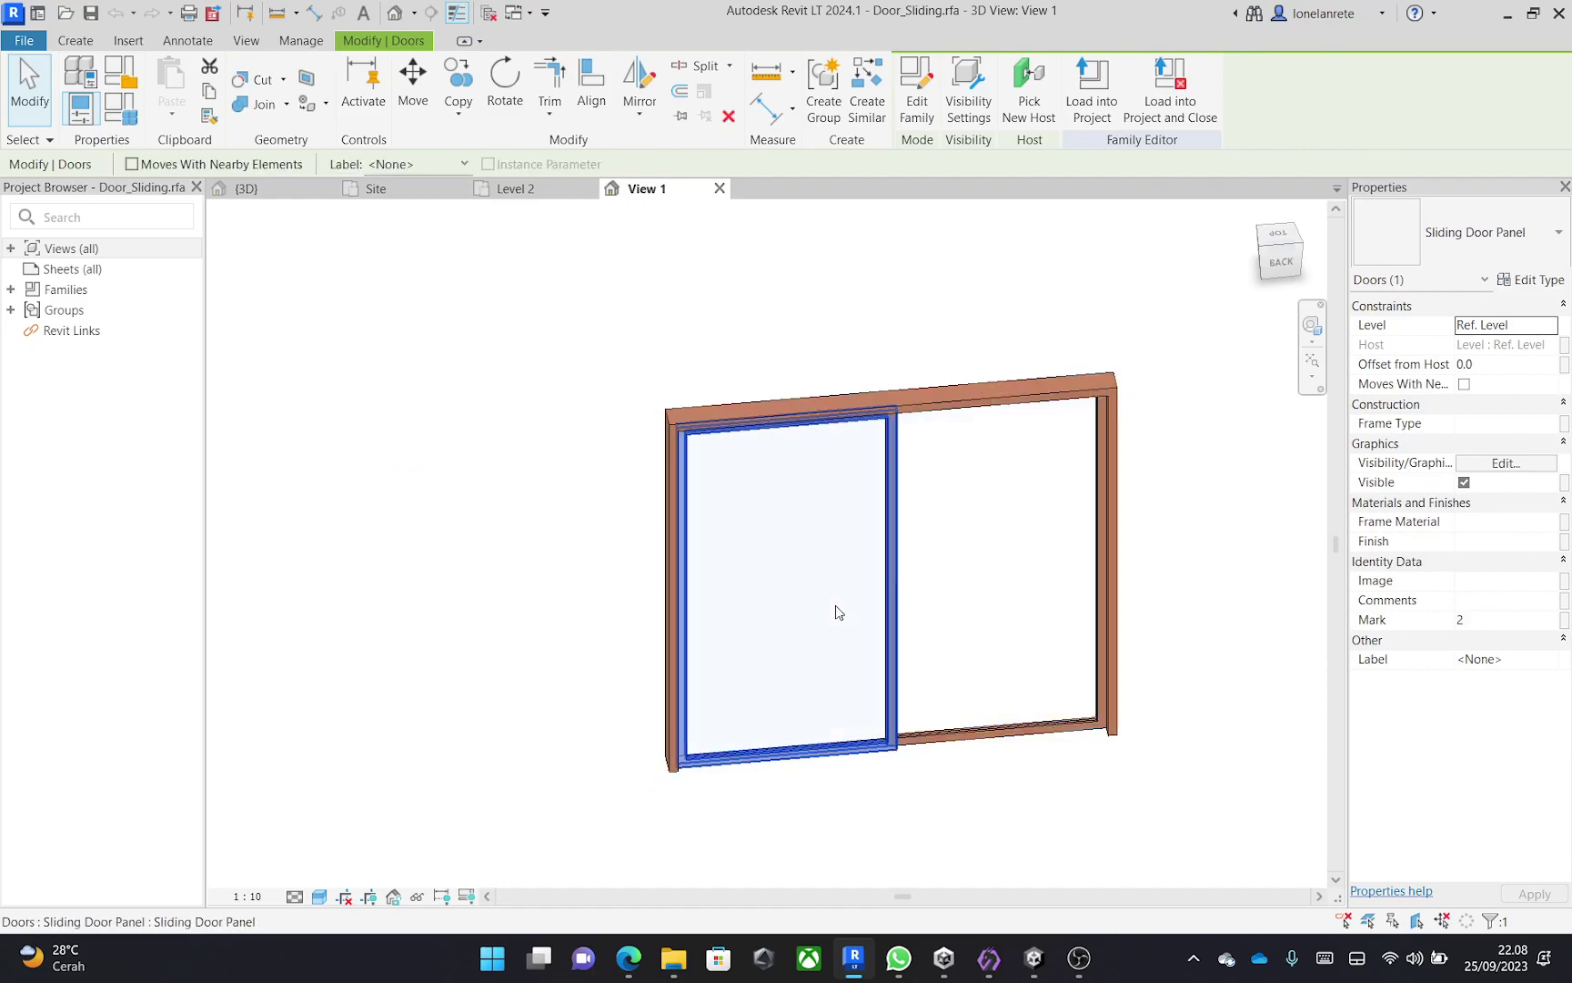
left_click(1045, 546)
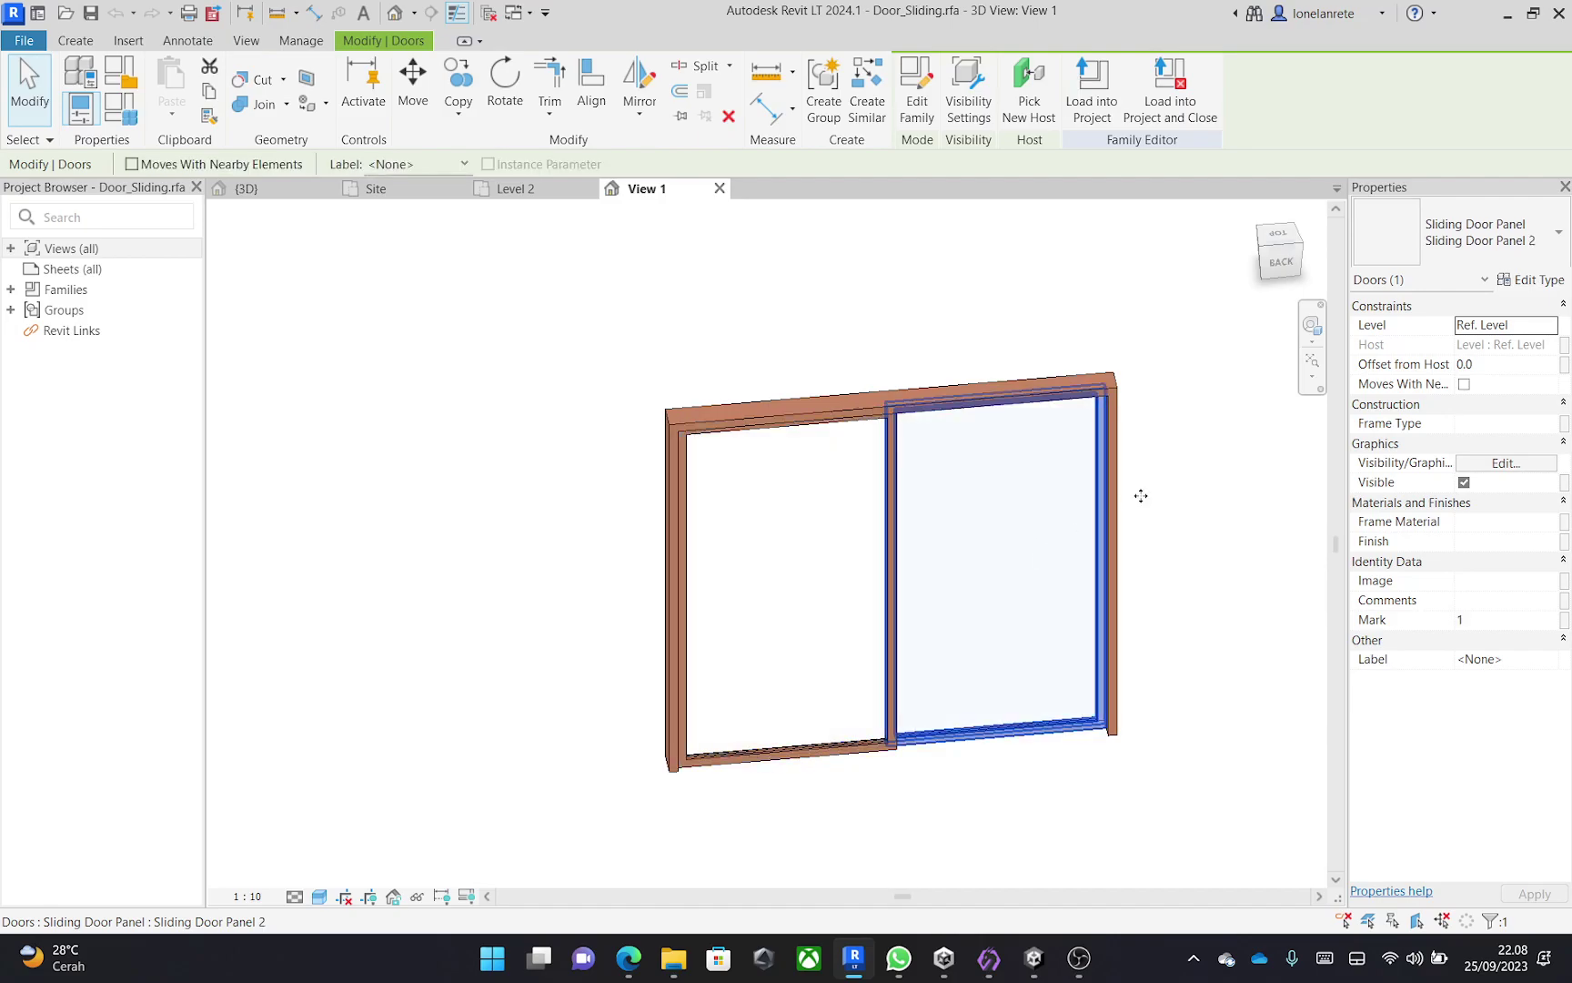
left_click(837, 573)
Examine the type properties of Sliding Door Panel 2 and its type duplication option without creating a new type.
left_click(988, 566)
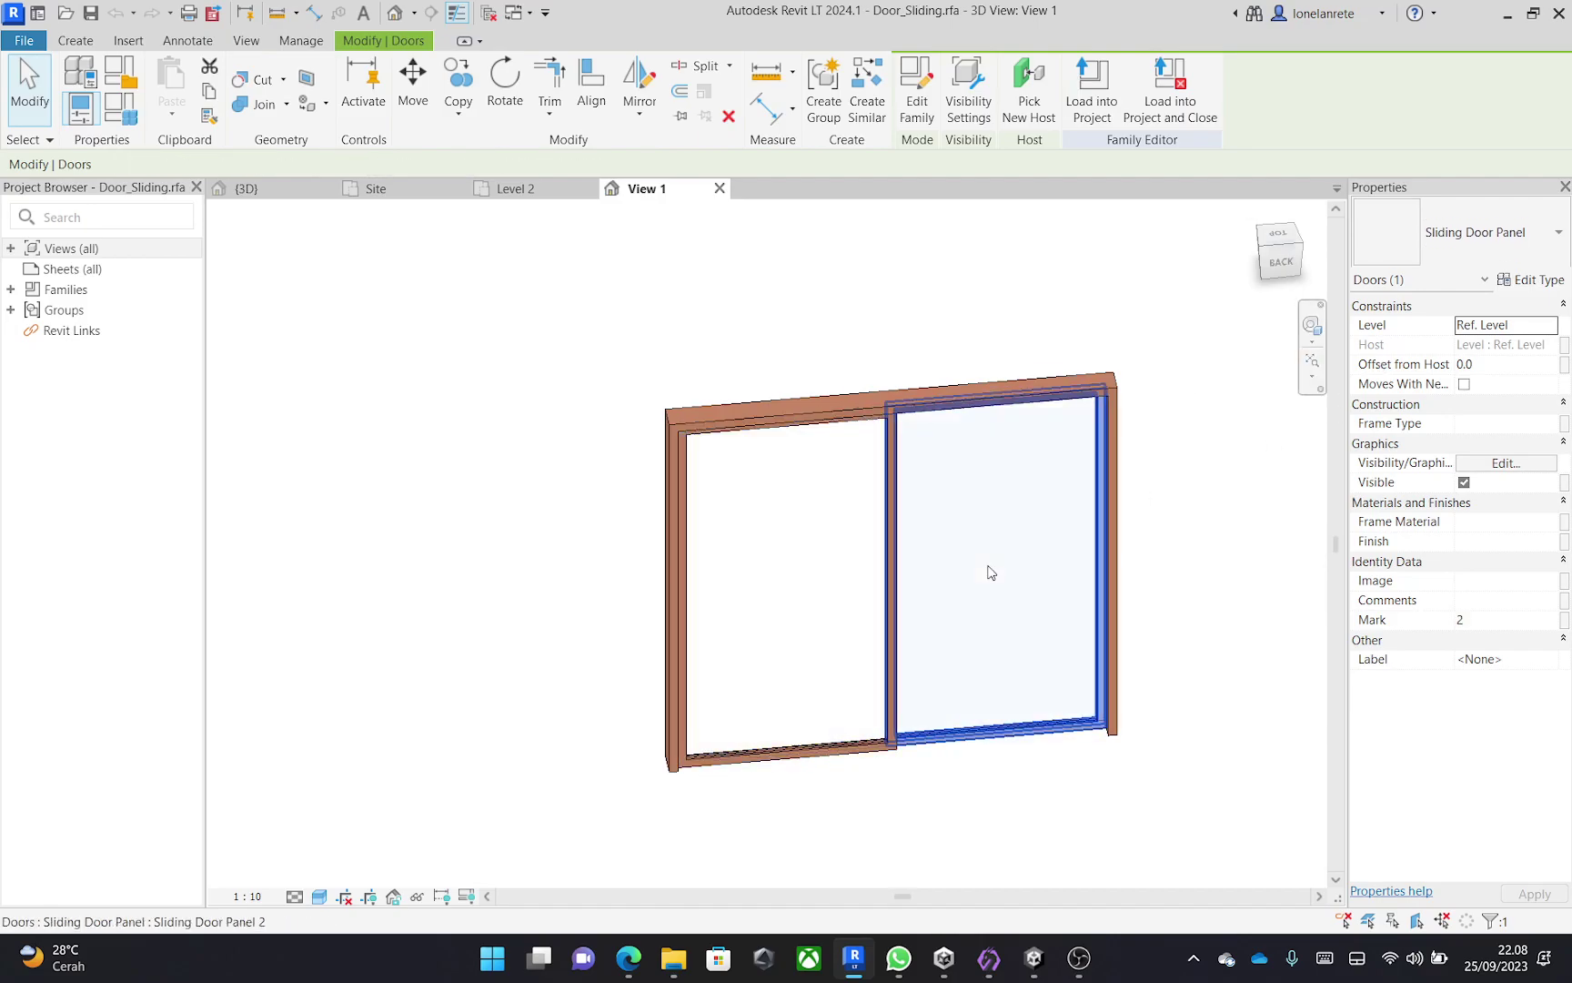
left_click(1519, 280)
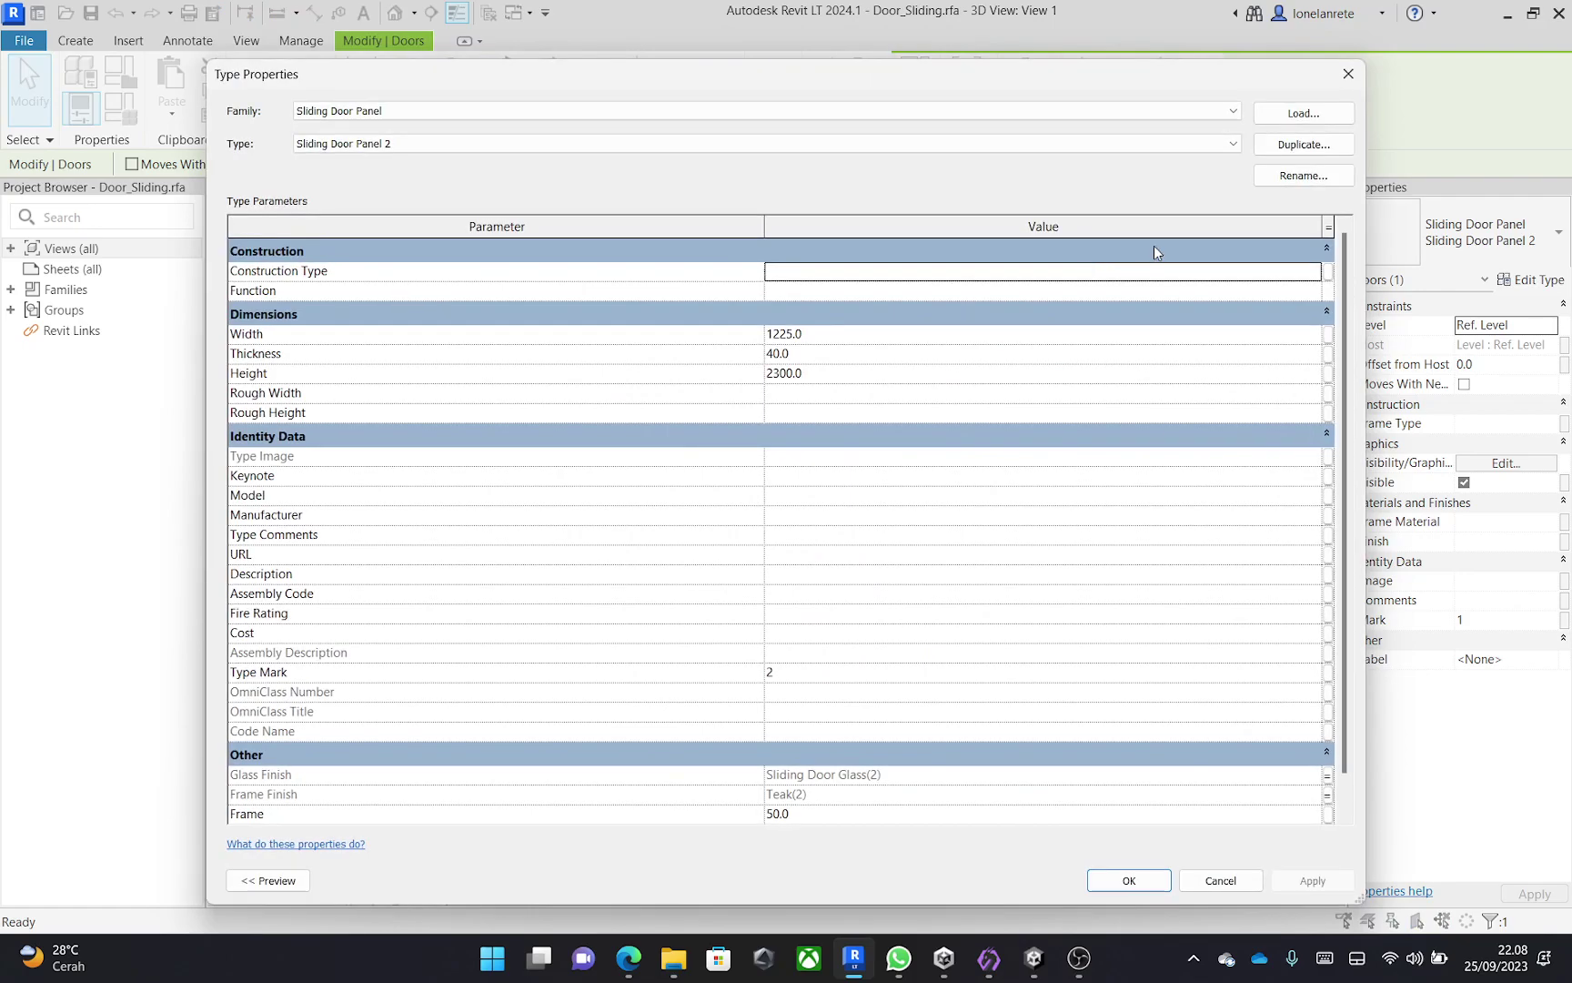
left_click(1263, 148)
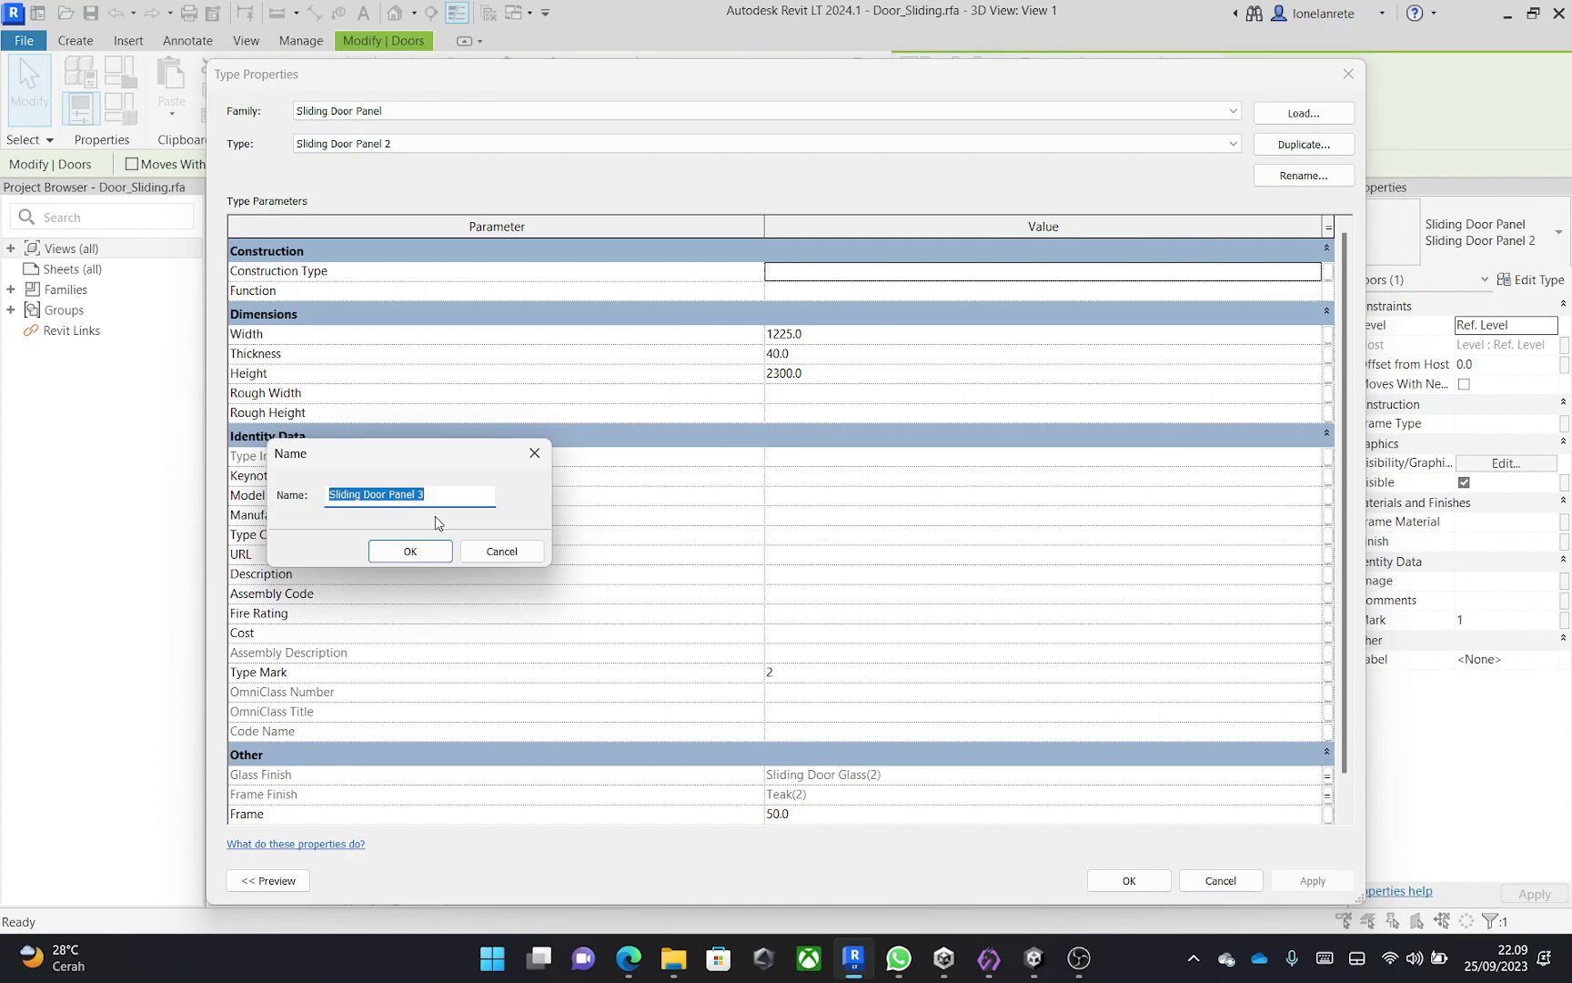
left_click(500, 552)
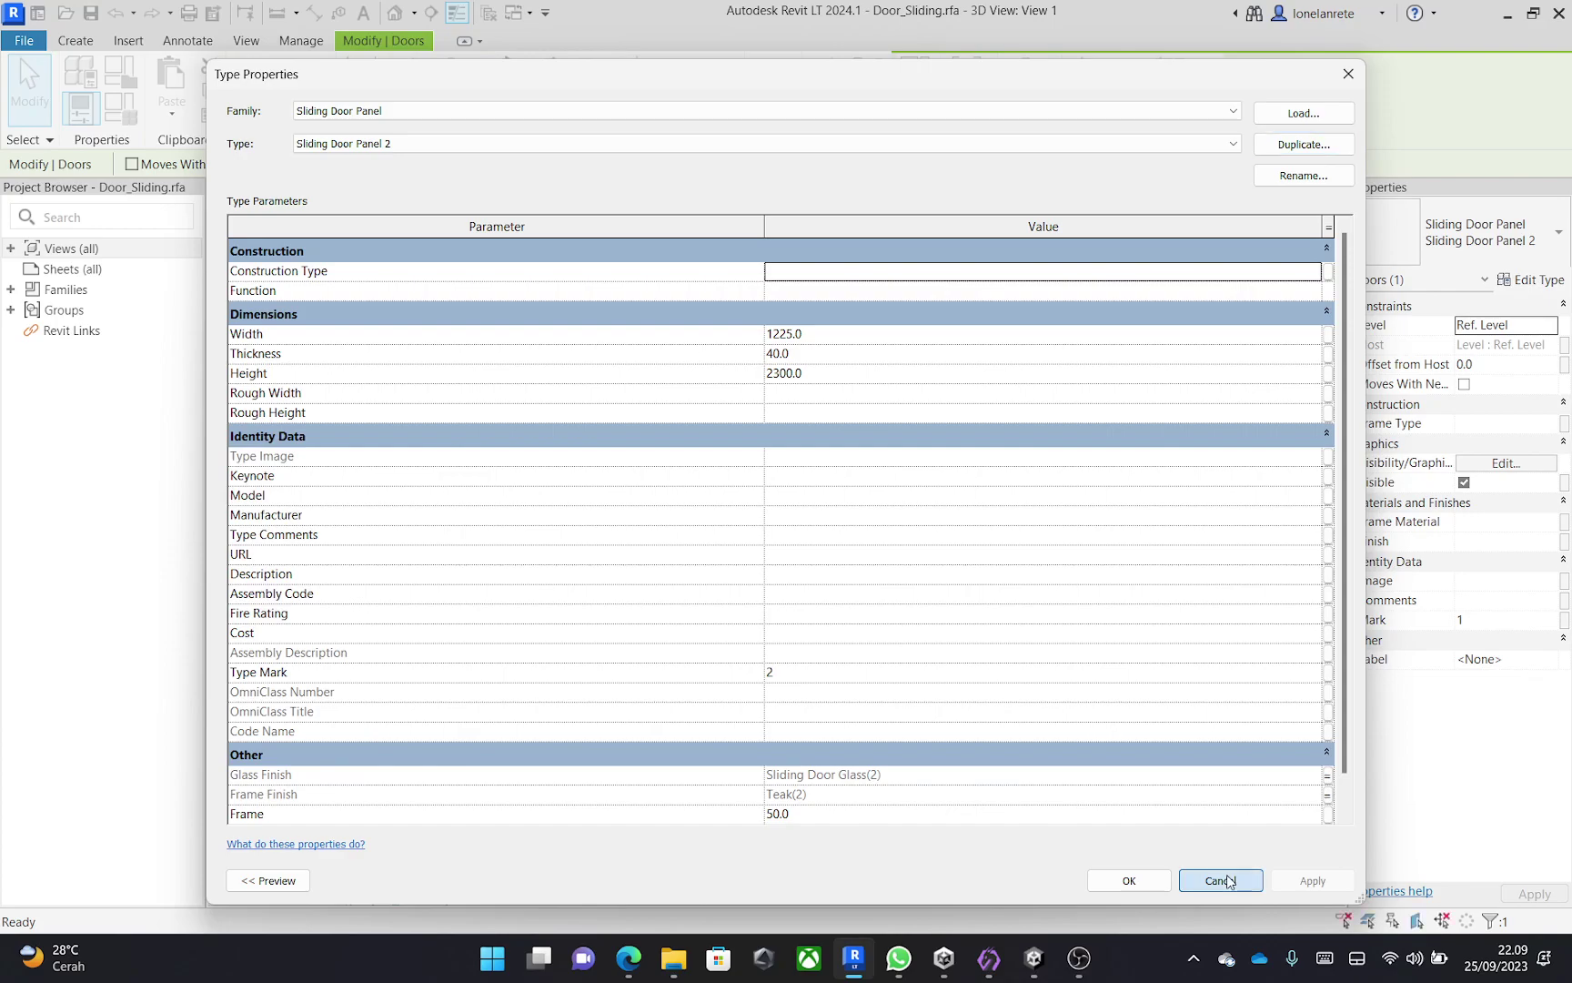
Associate the Glass Finish of the nested panel with type Sliding Door Panel to a new type-based material parameter named Panel Glass 1.
left_click(1220, 879)
left_click(842, 754)
scroll(805, 737, "up", 2)
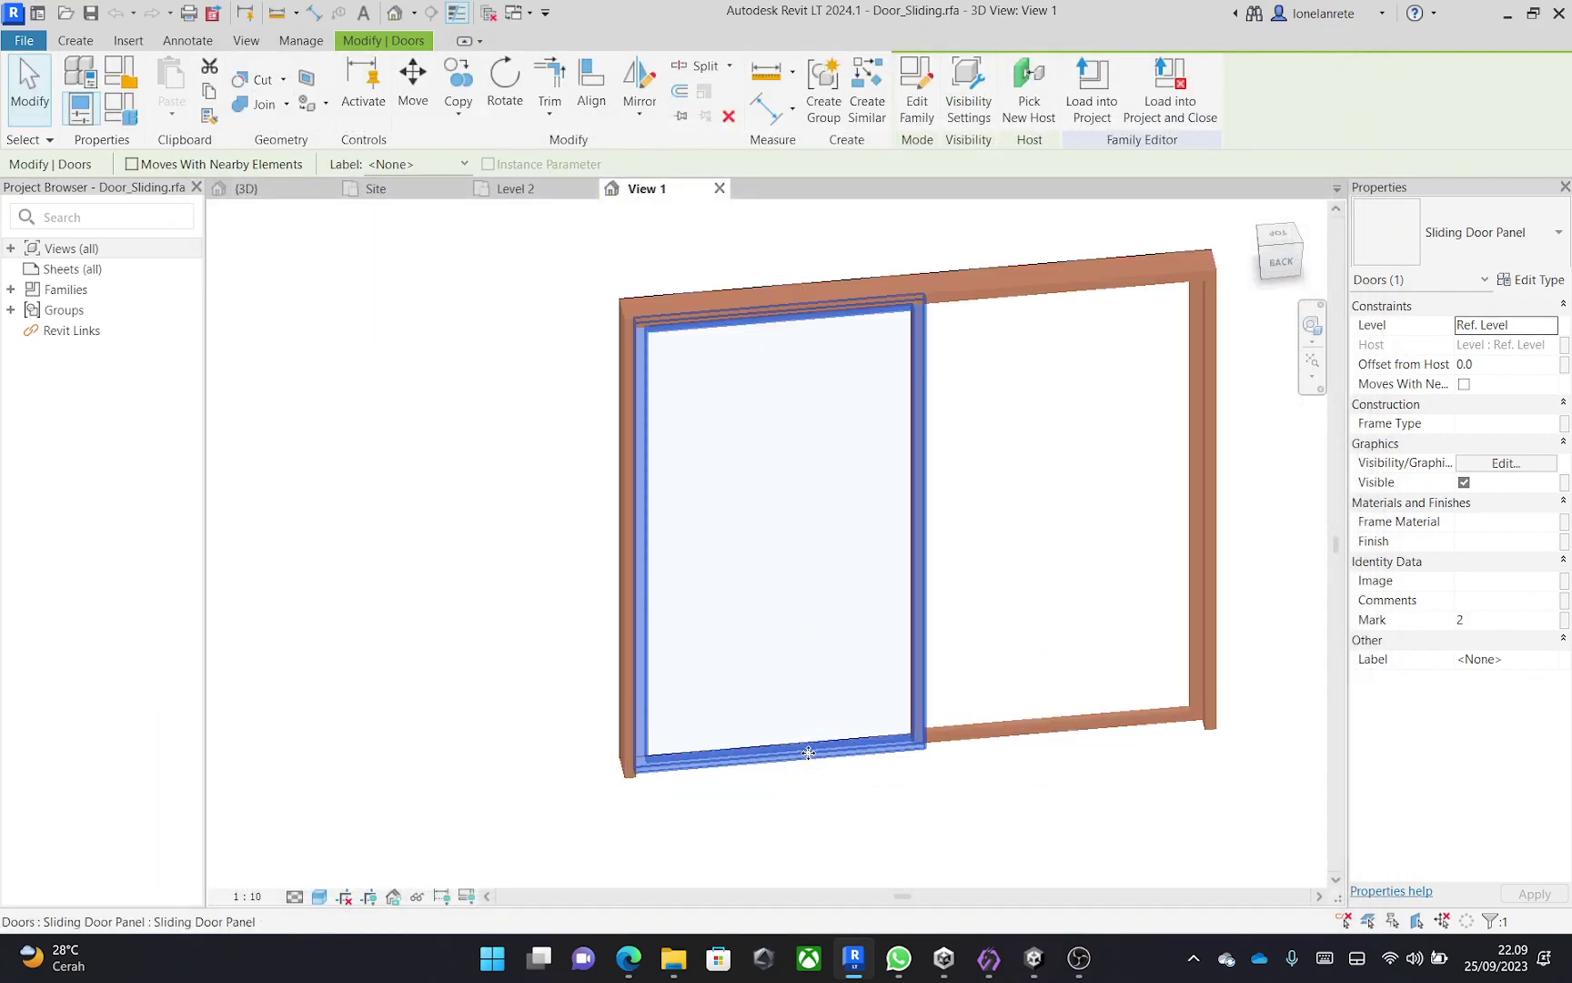
left_click(1537, 280)
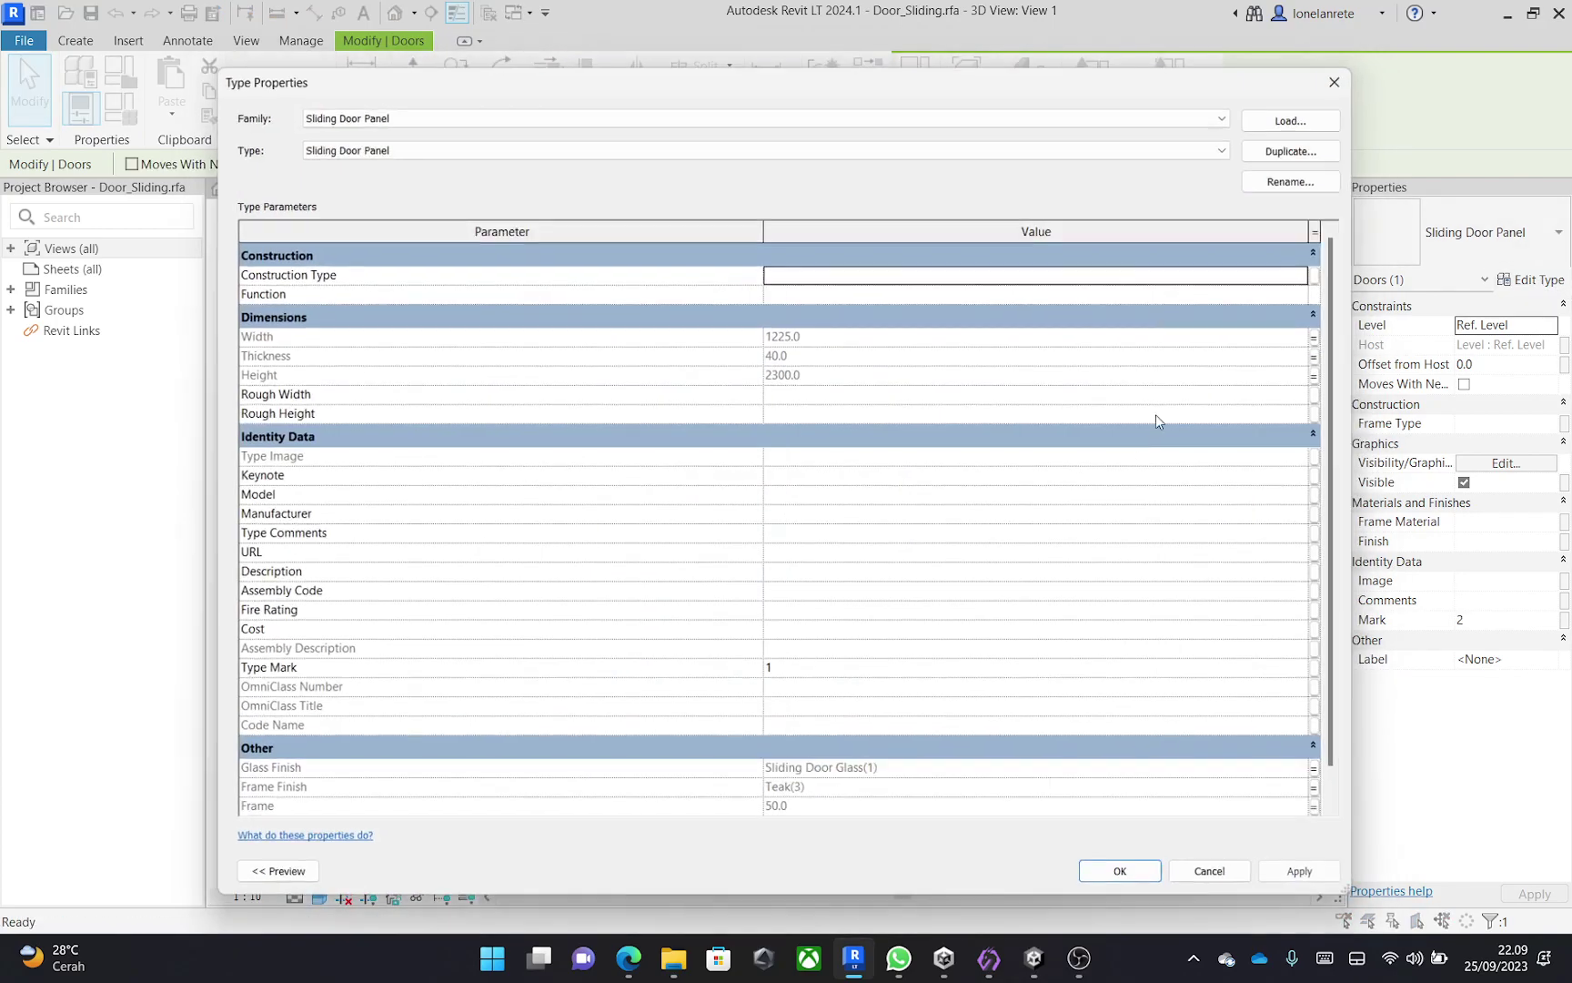
scroll(1203, 527, "down", 1)
left_click(1327, 751)
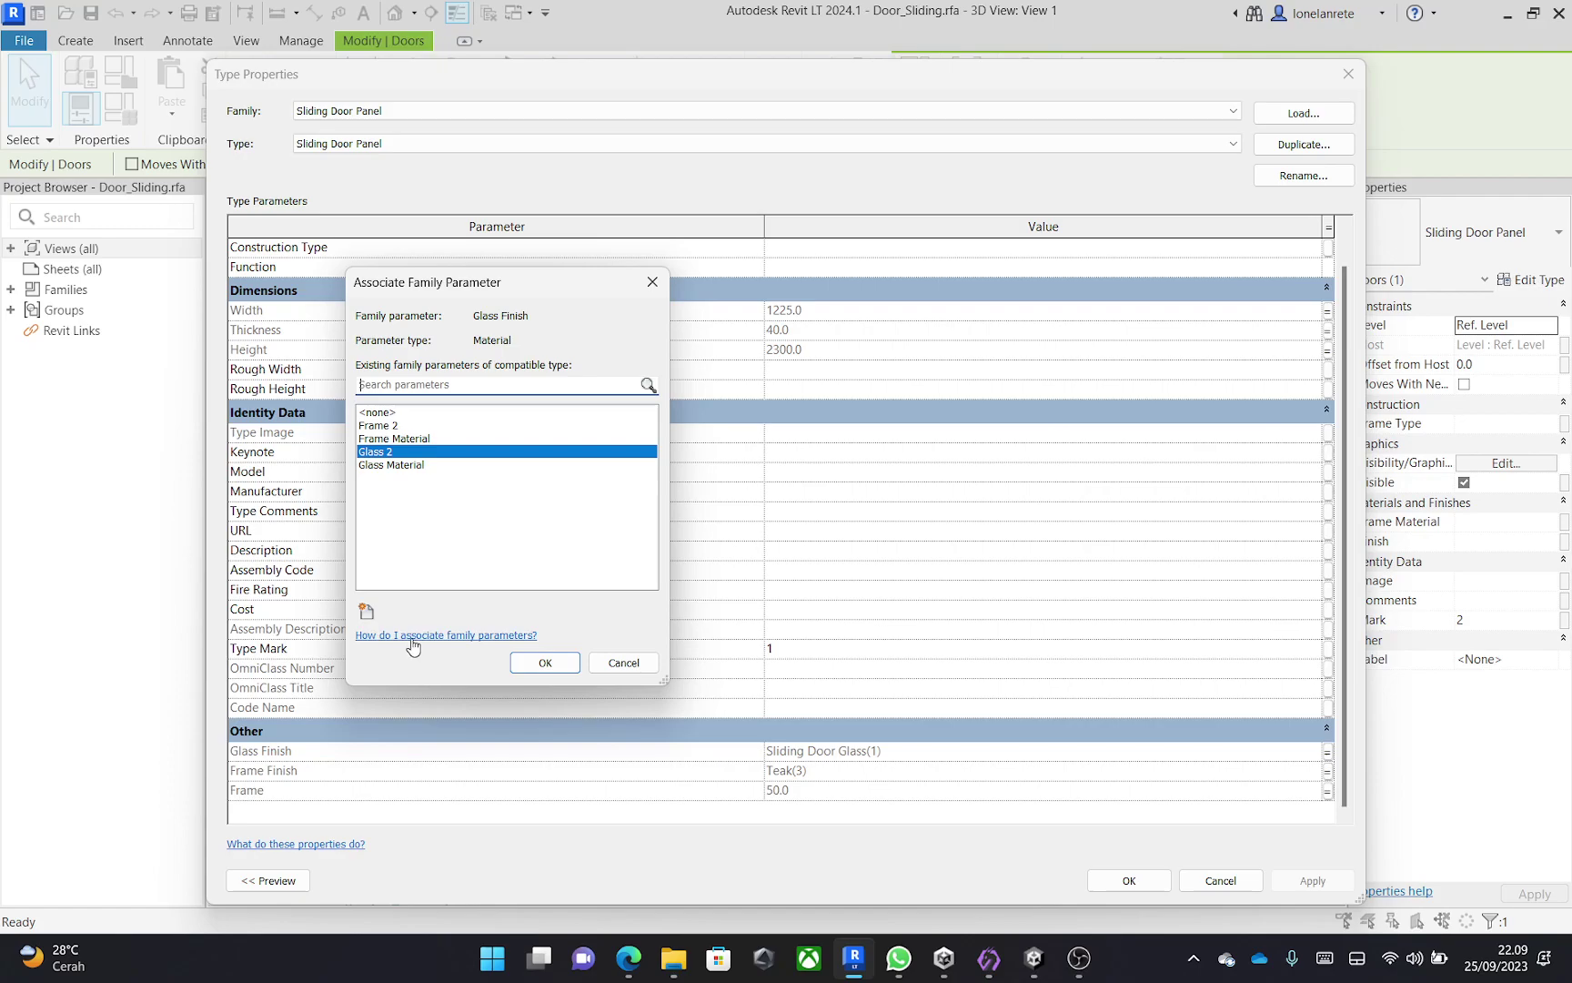
left_click(368, 612)
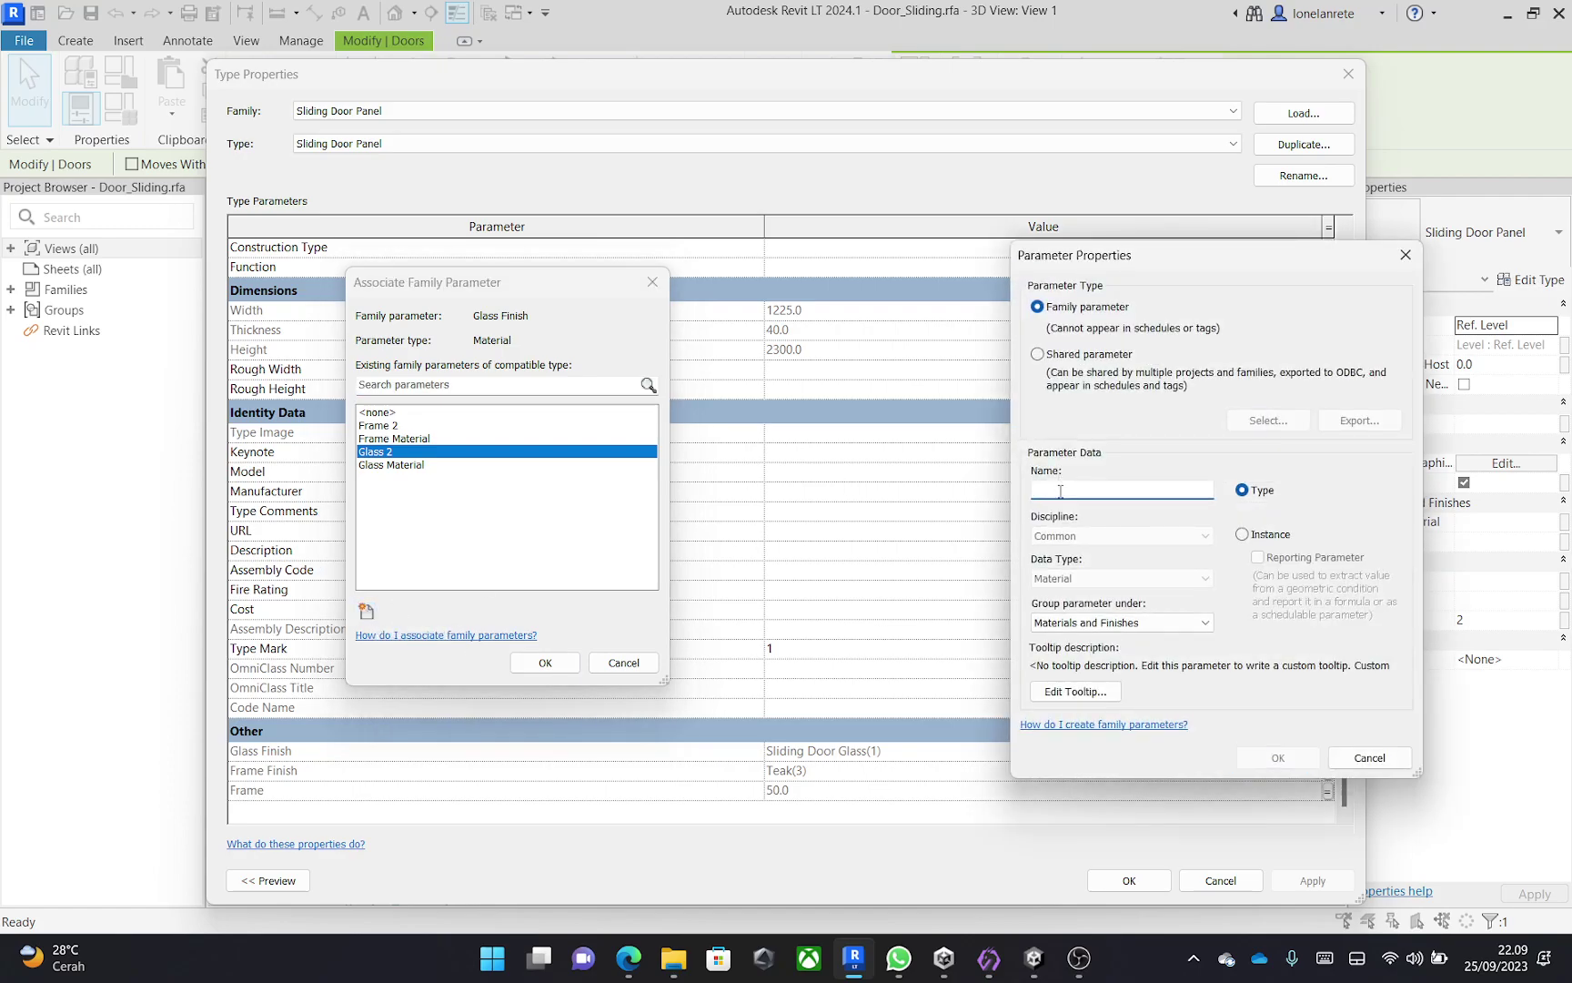
type("Panel Glass 1")
left_click(1277, 757)
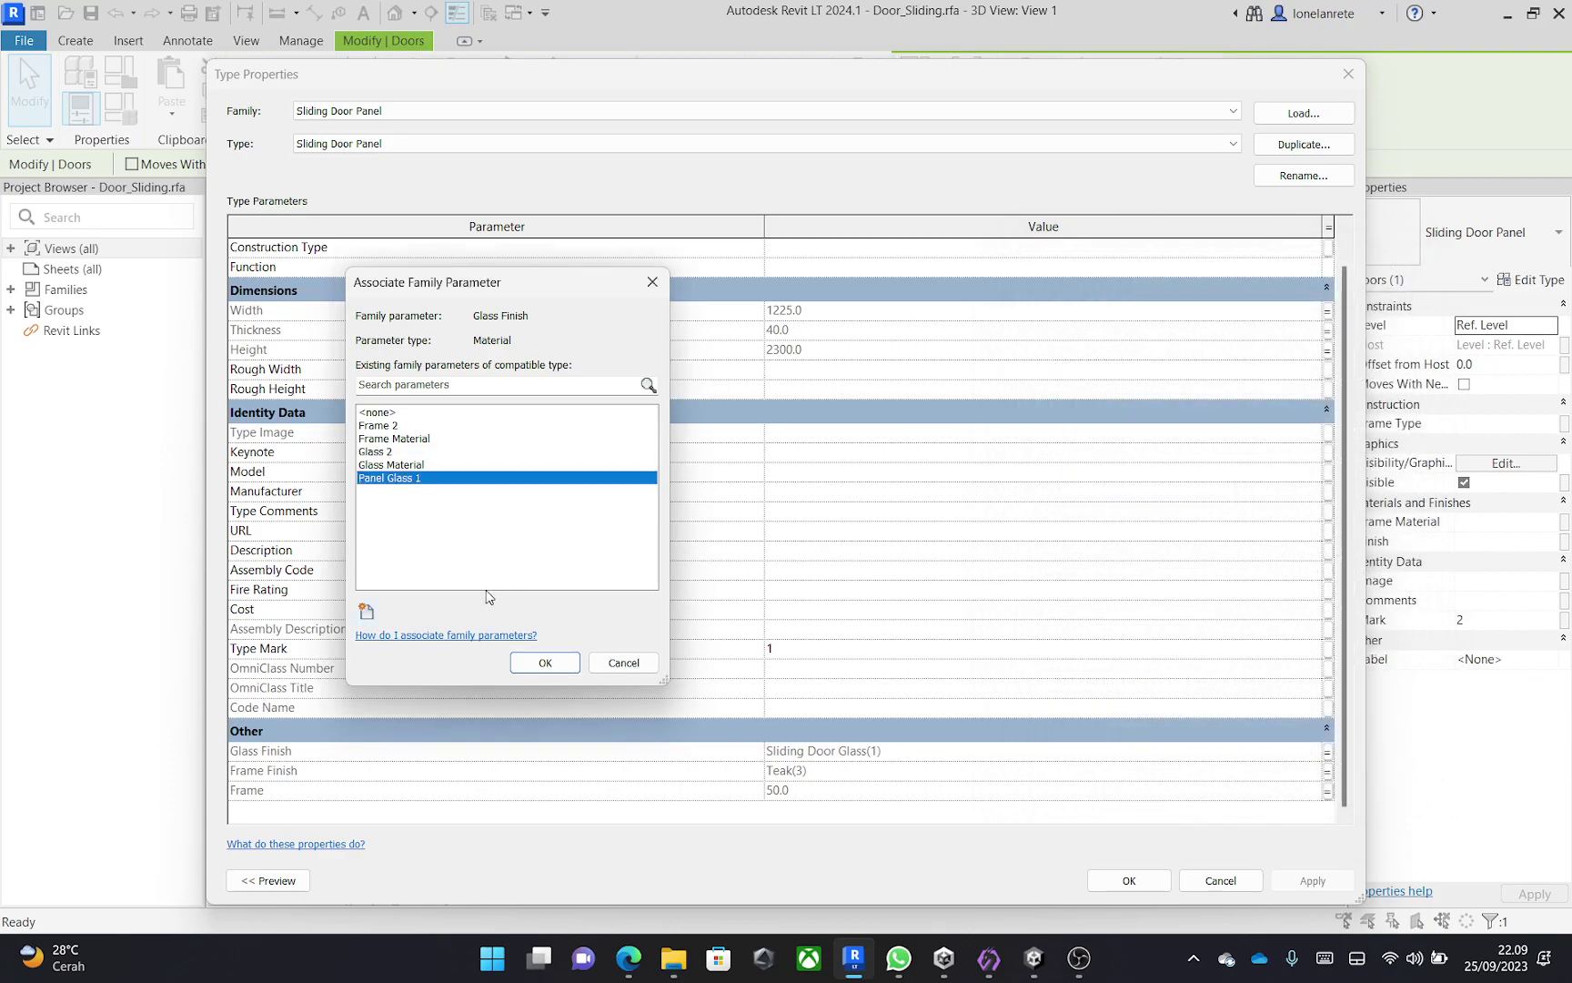
left_click(546, 662)
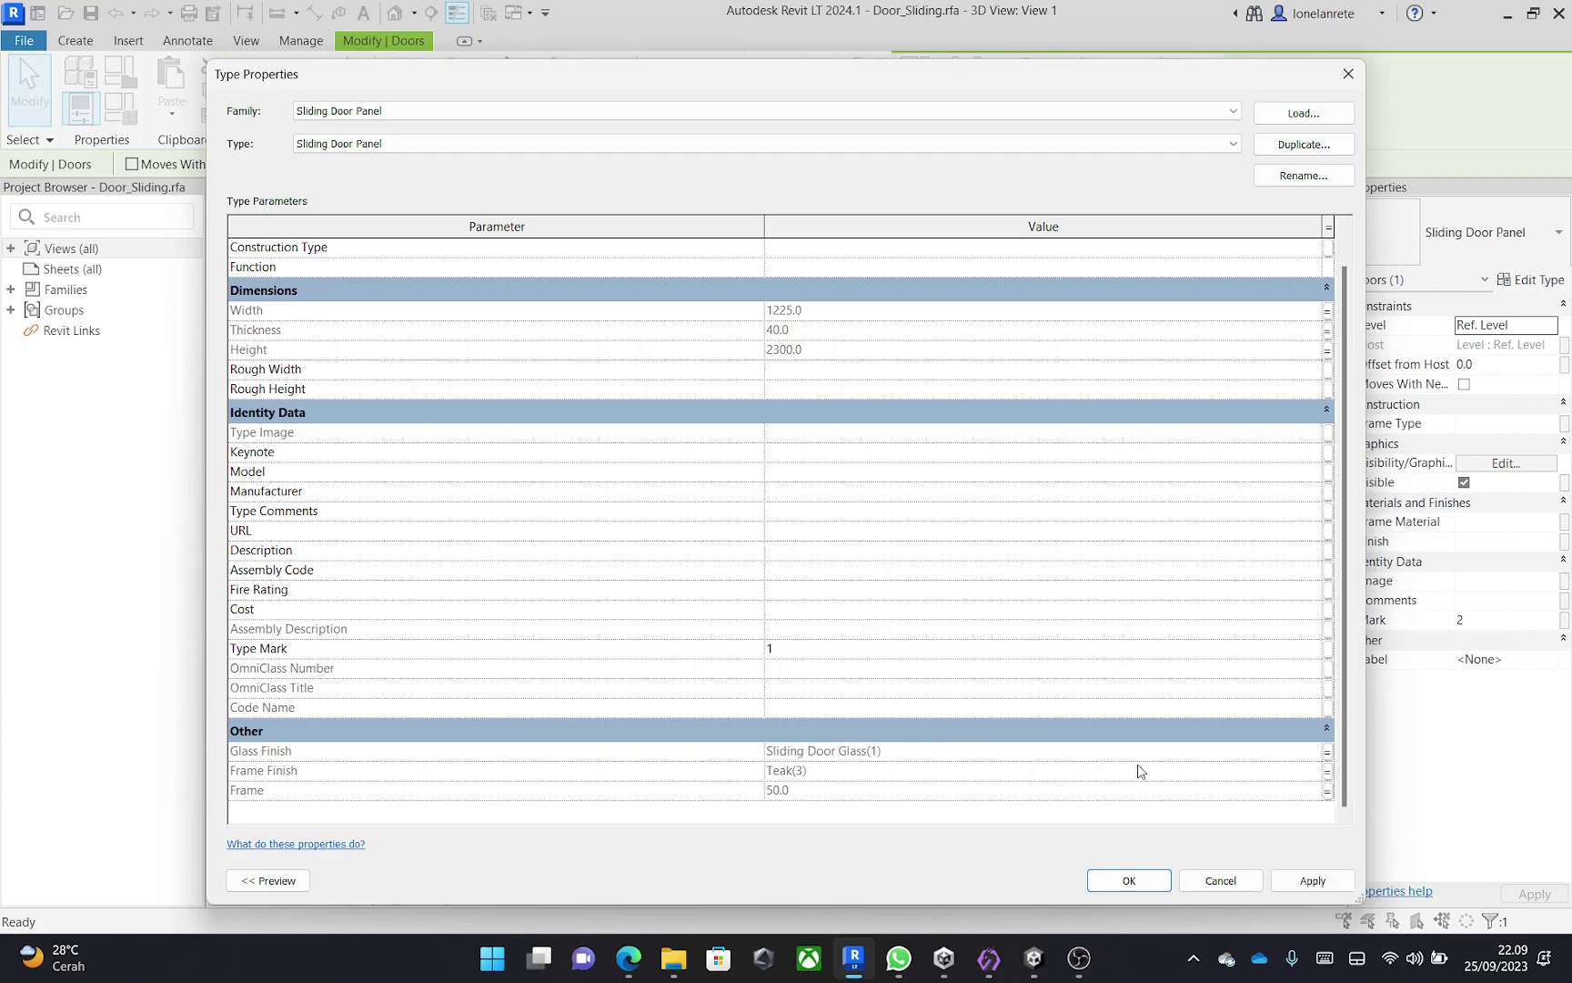
Associate the same panel's Frame Finish to a new type-based material parameter named Panel Frame 1 and accept the type properties.
left_click(1327, 771)
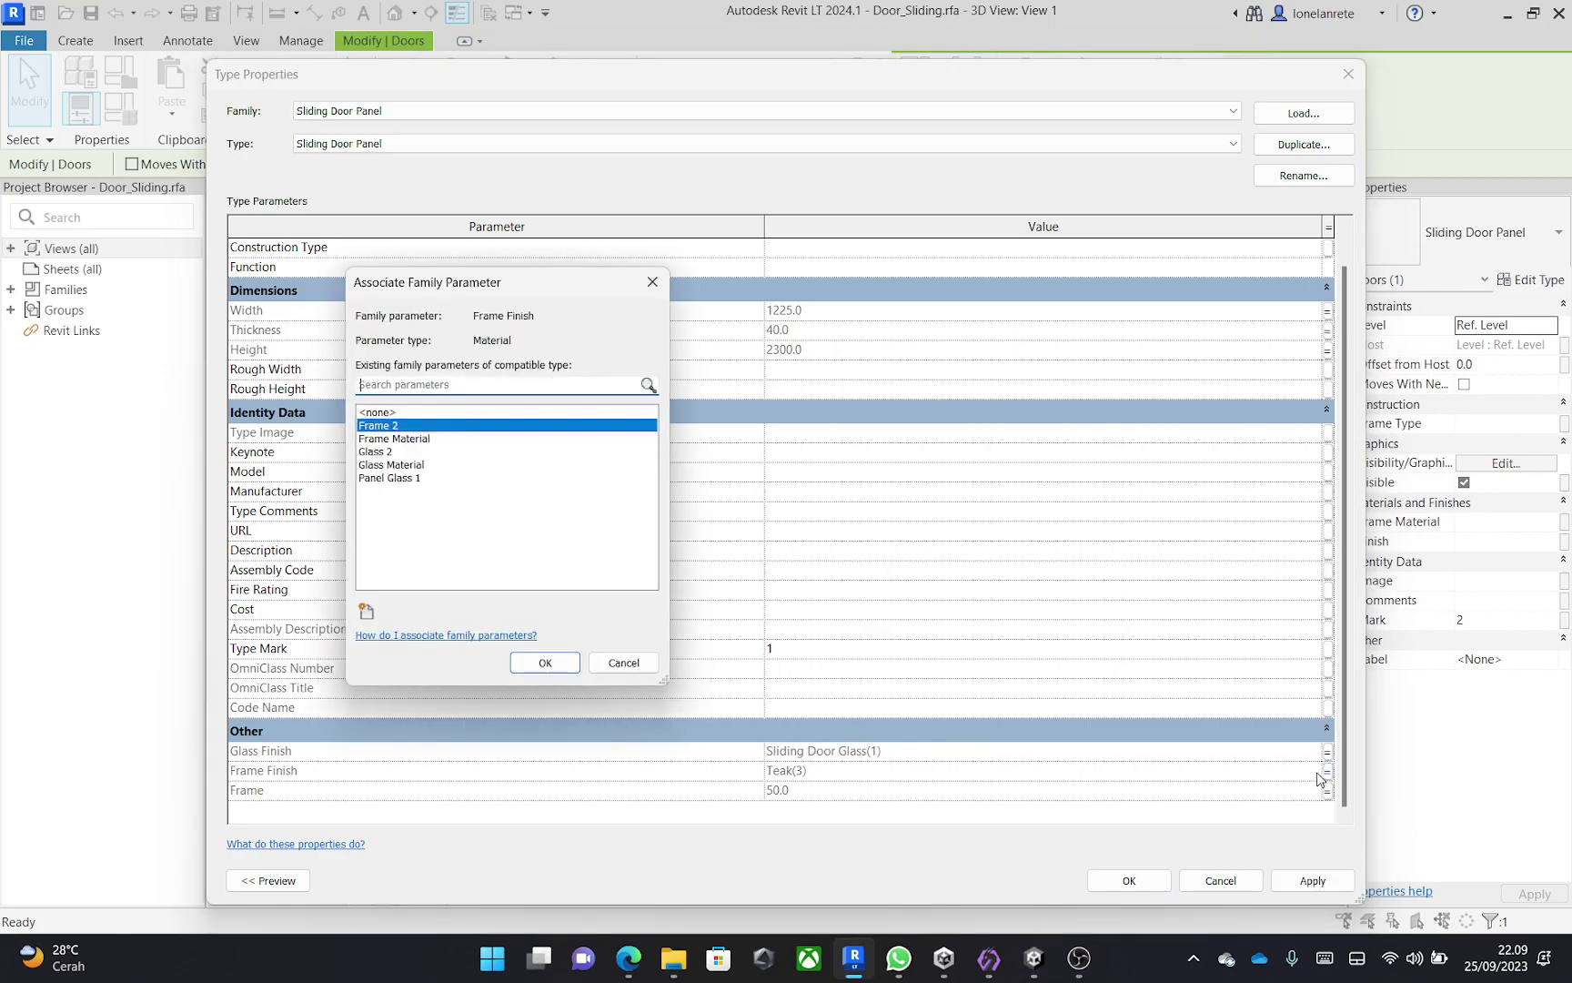
left_click(368, 610)
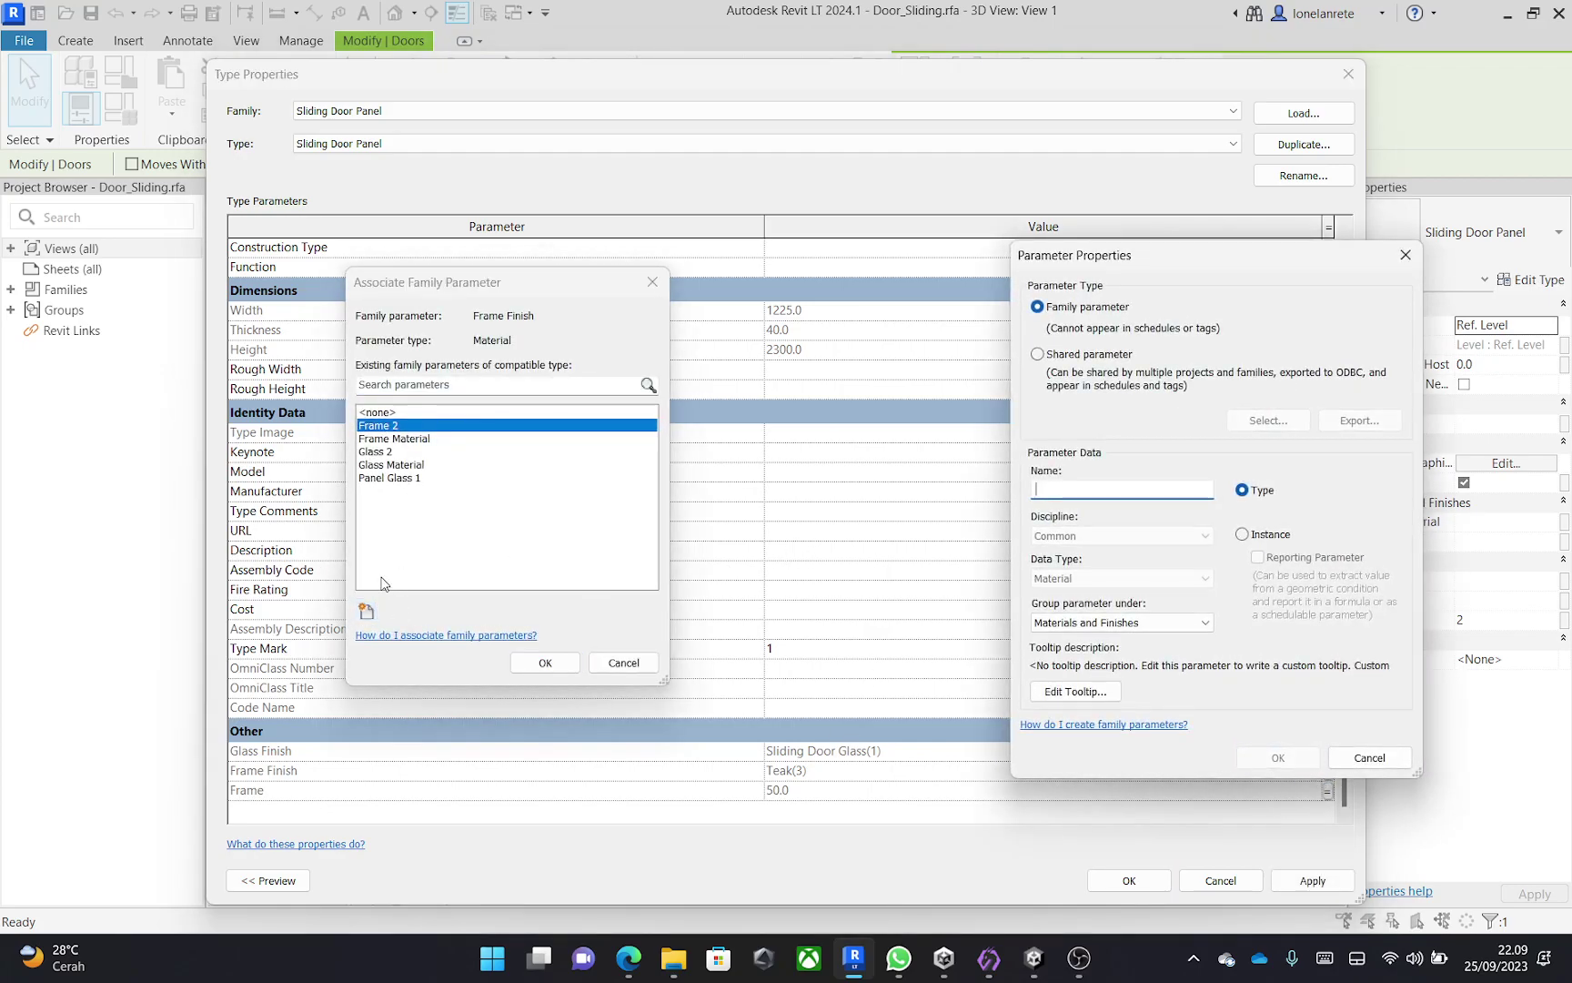
type("Panel Frame 1")
left_click(1278, 757)
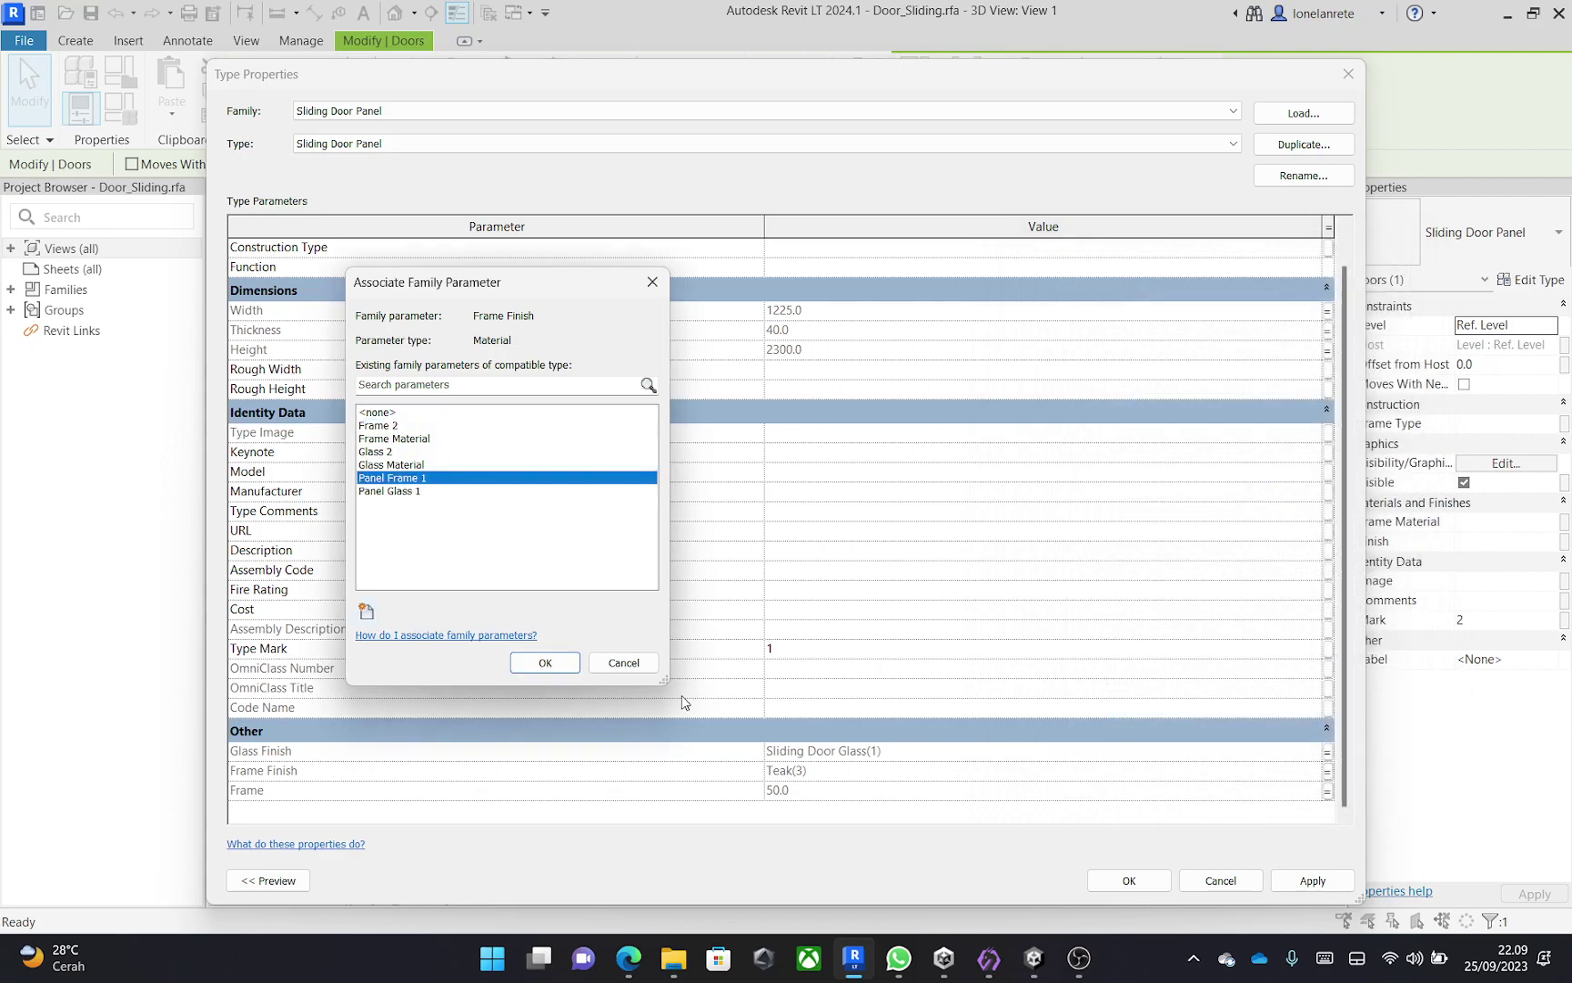
left_click(573, 674)
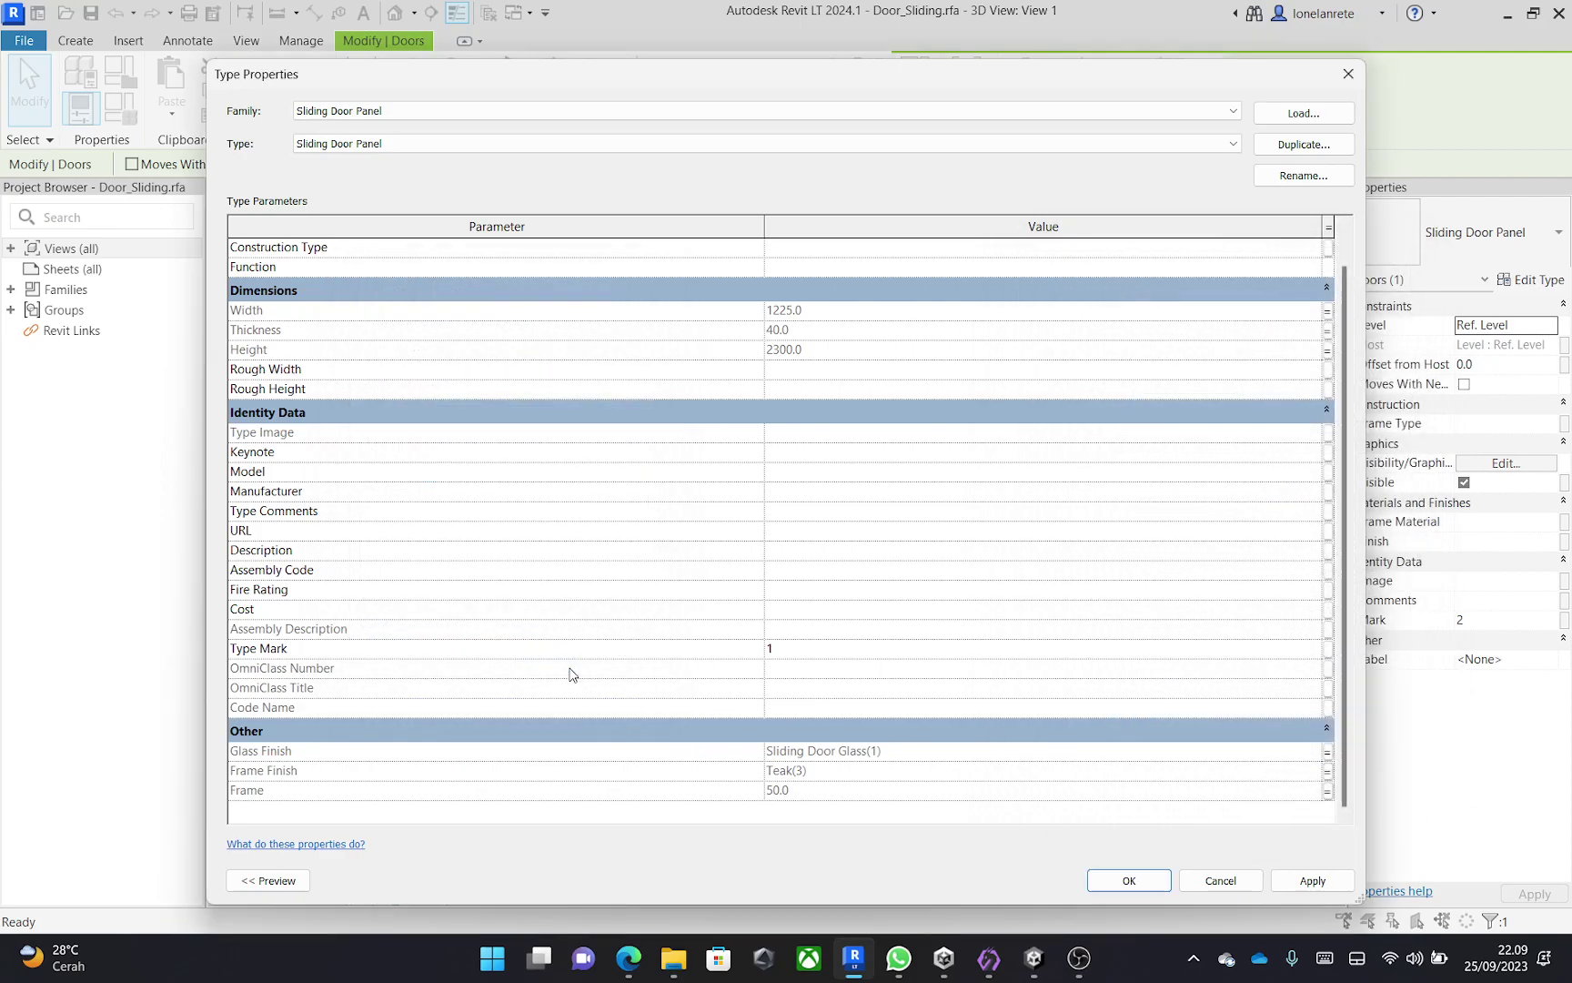
left_click(1129, 880)
Associate the Glass Finish of the Sliding Door Panel 2 component to a new type-based material parameter named Panel Glass 2.
left_click(1121, 719)
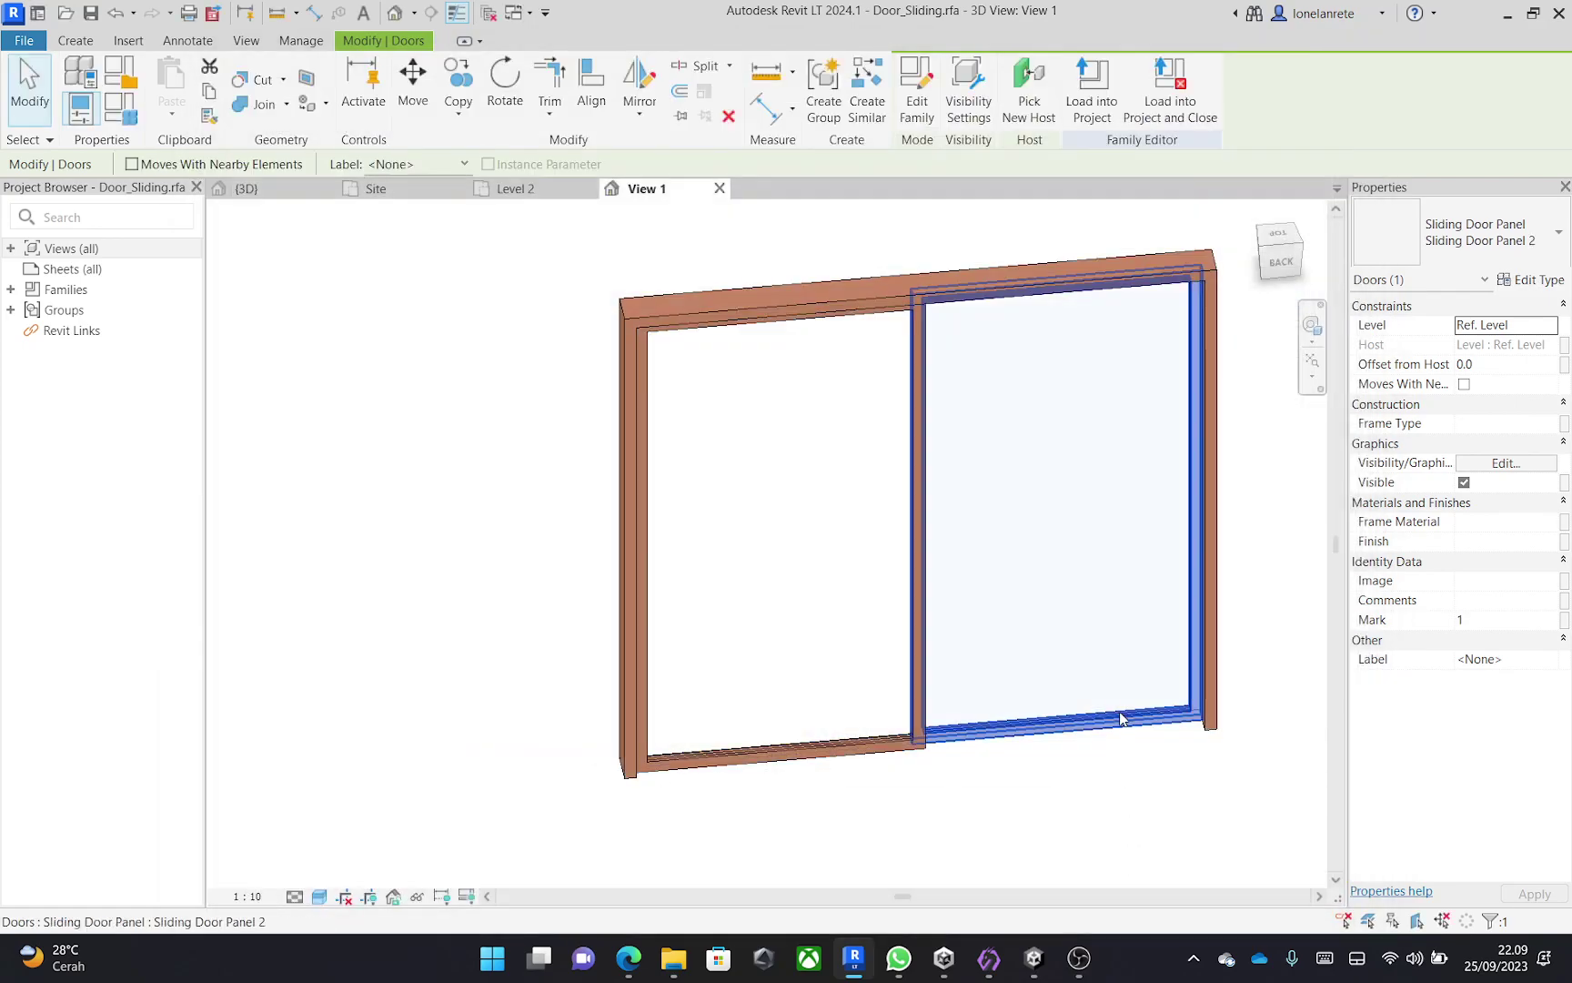
middle_click_drag(1218, 439, 1174, 450, "shift")
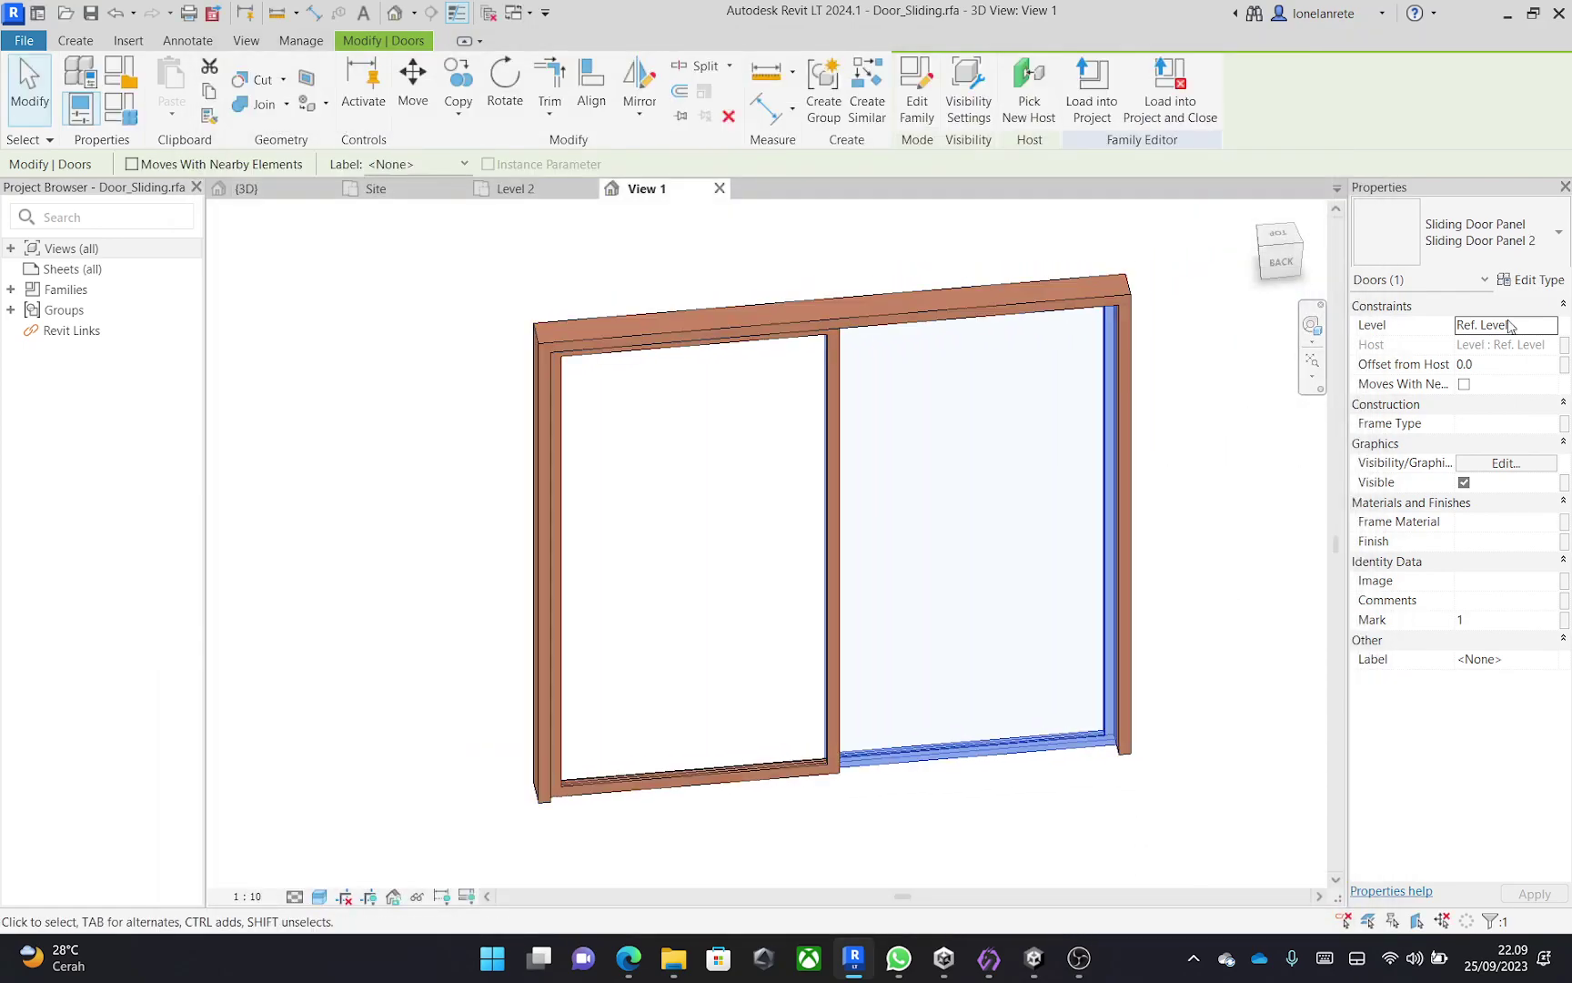
left_click(1532, 279)
scroll(943, 587, "down", 1)
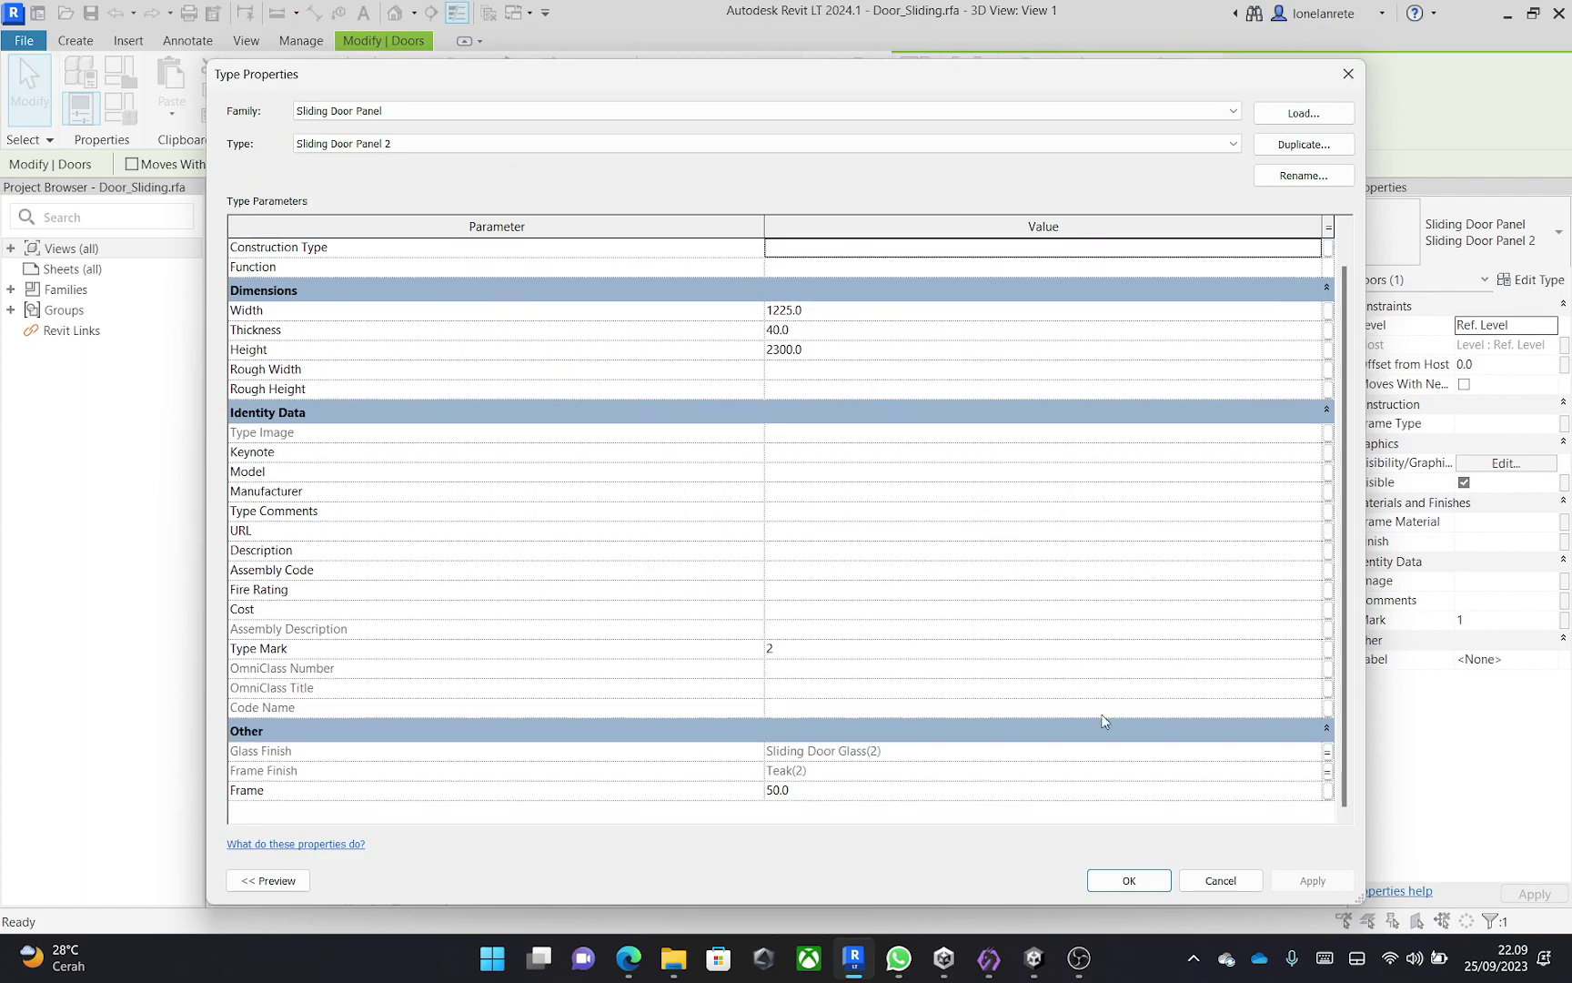
left_click(1327, 751)
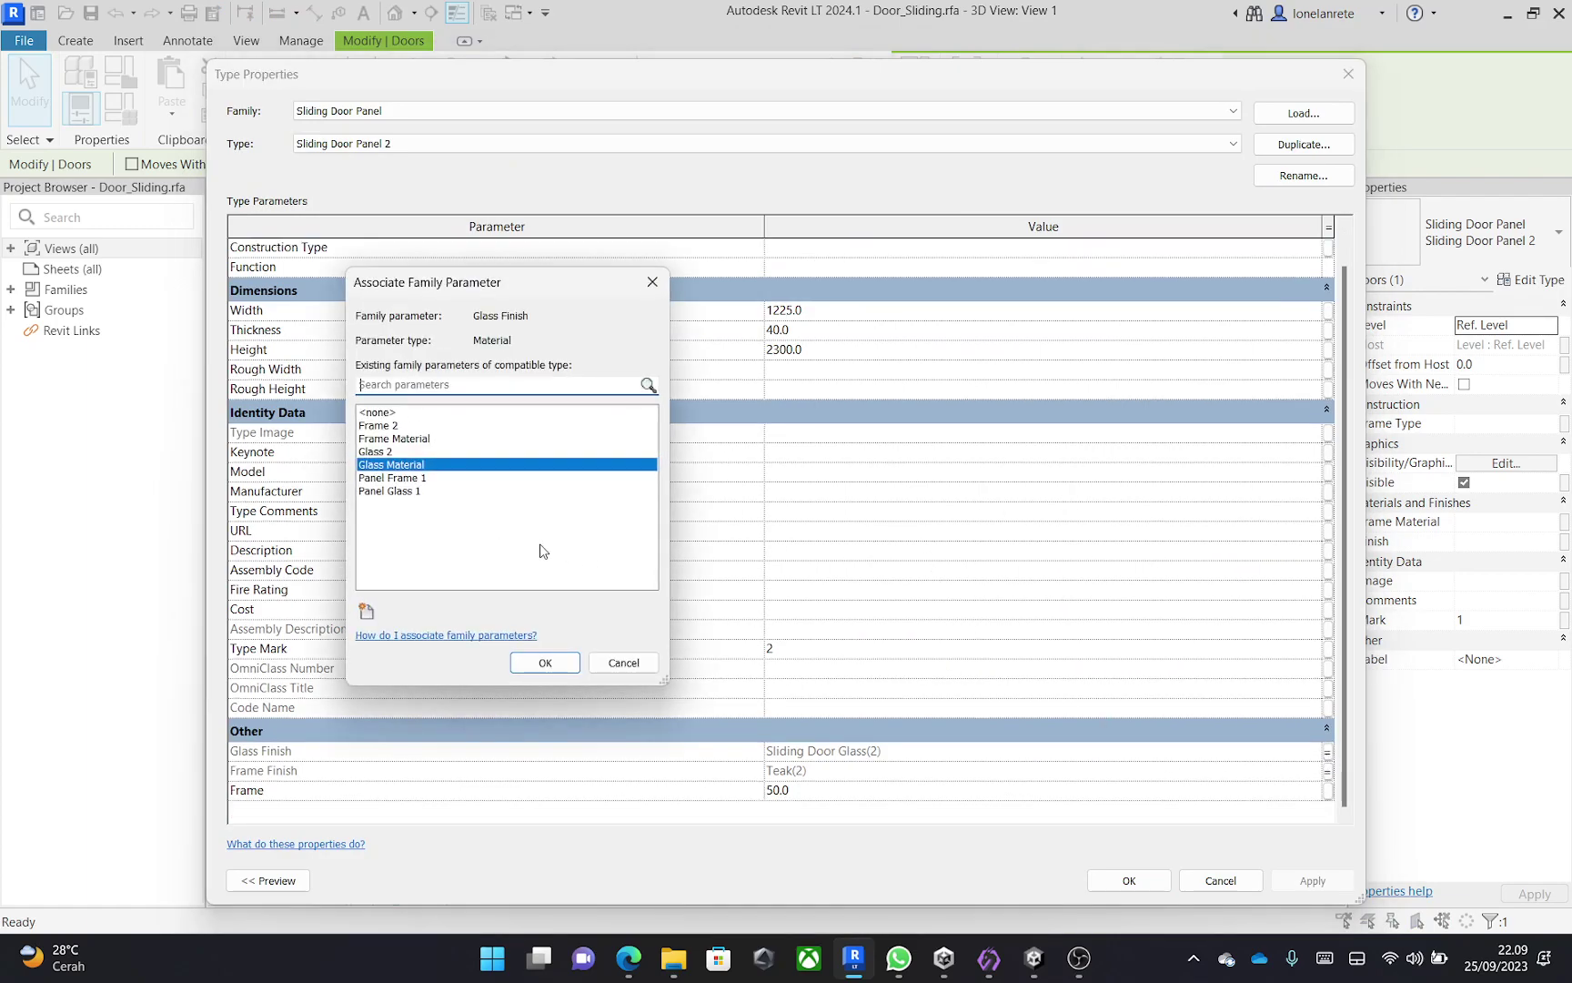
left_click(366, 612)
left_click(1132, 497)
type("Panel Glass 2")
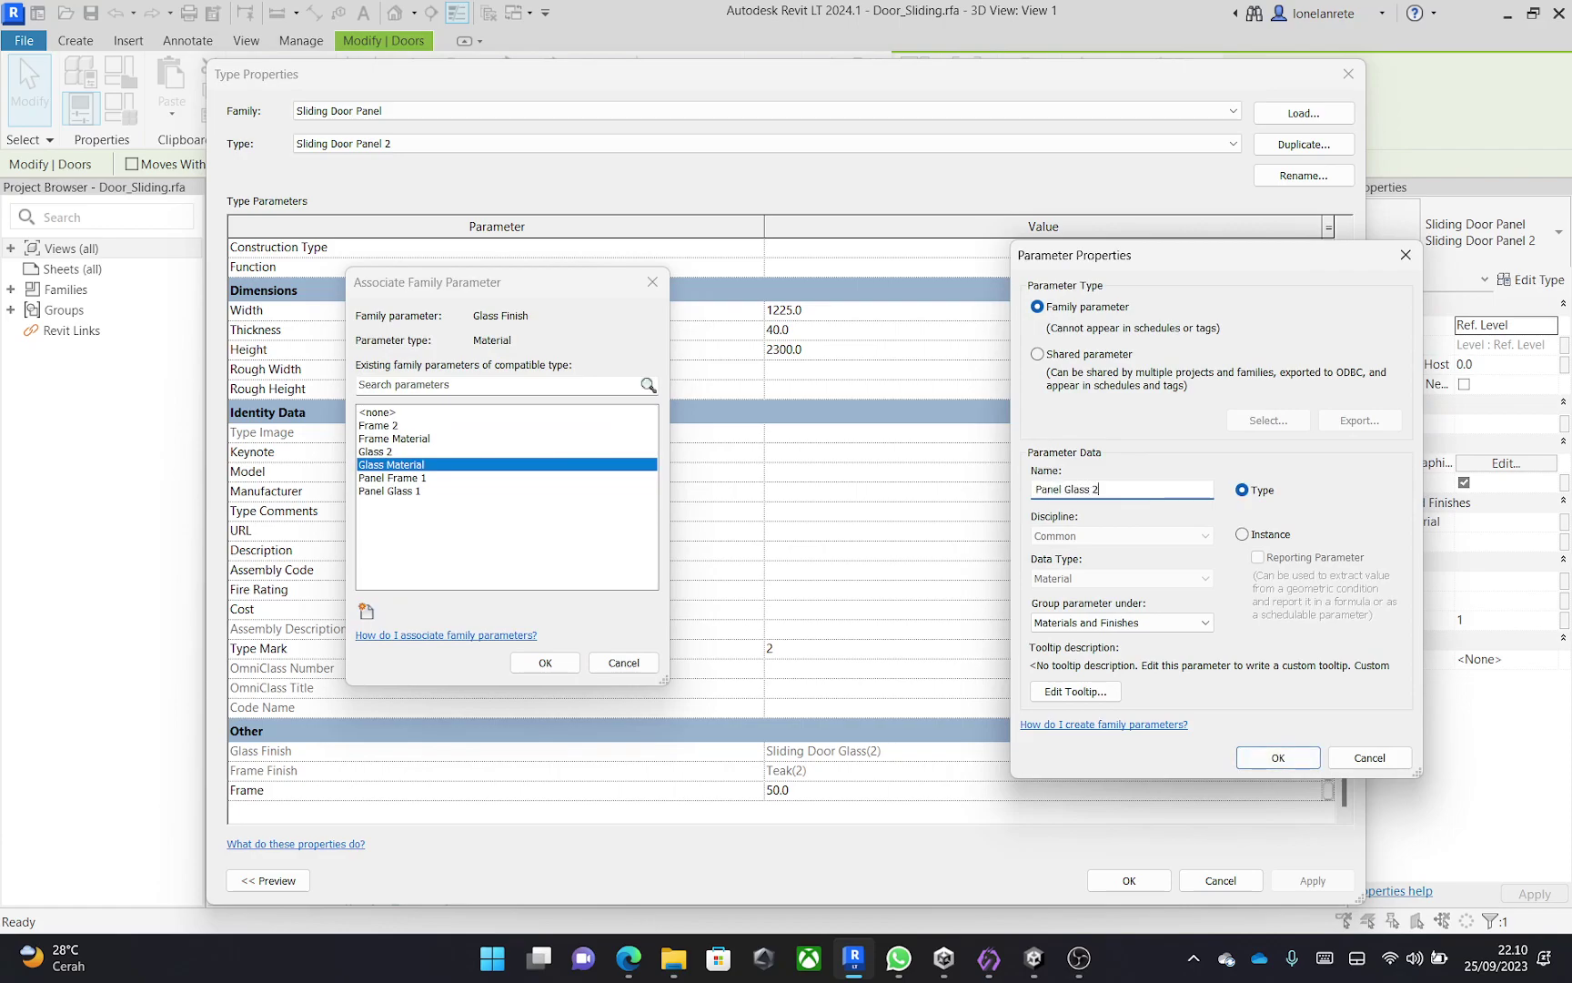
left_click(1277, 756)
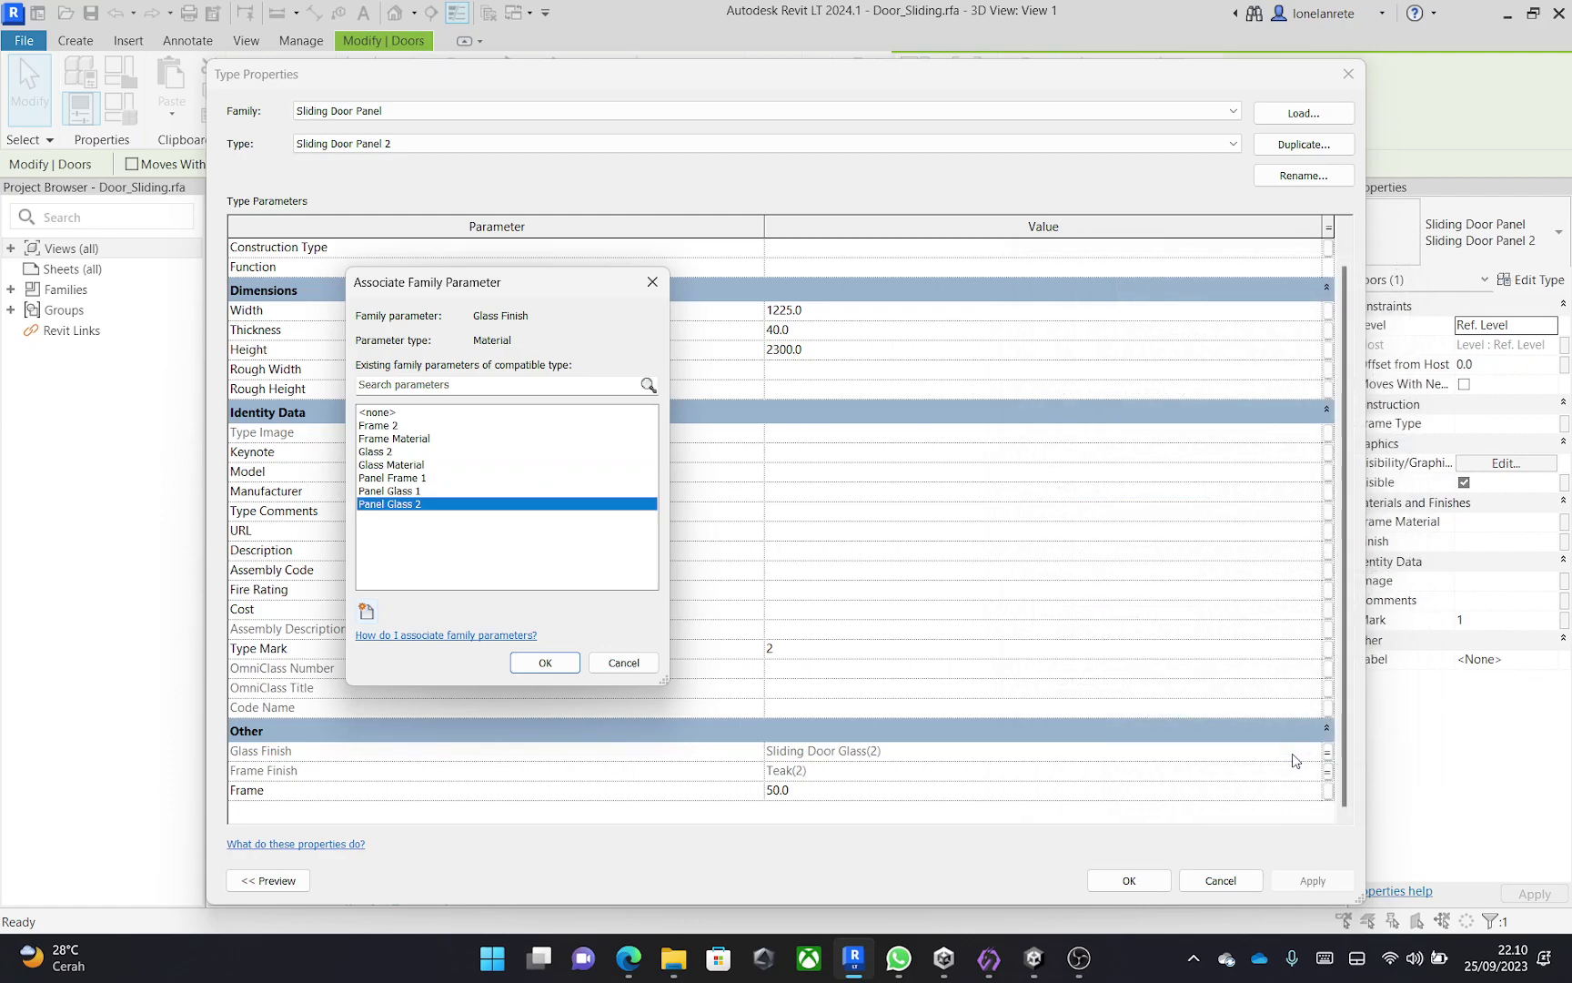
left_click(367, 612)
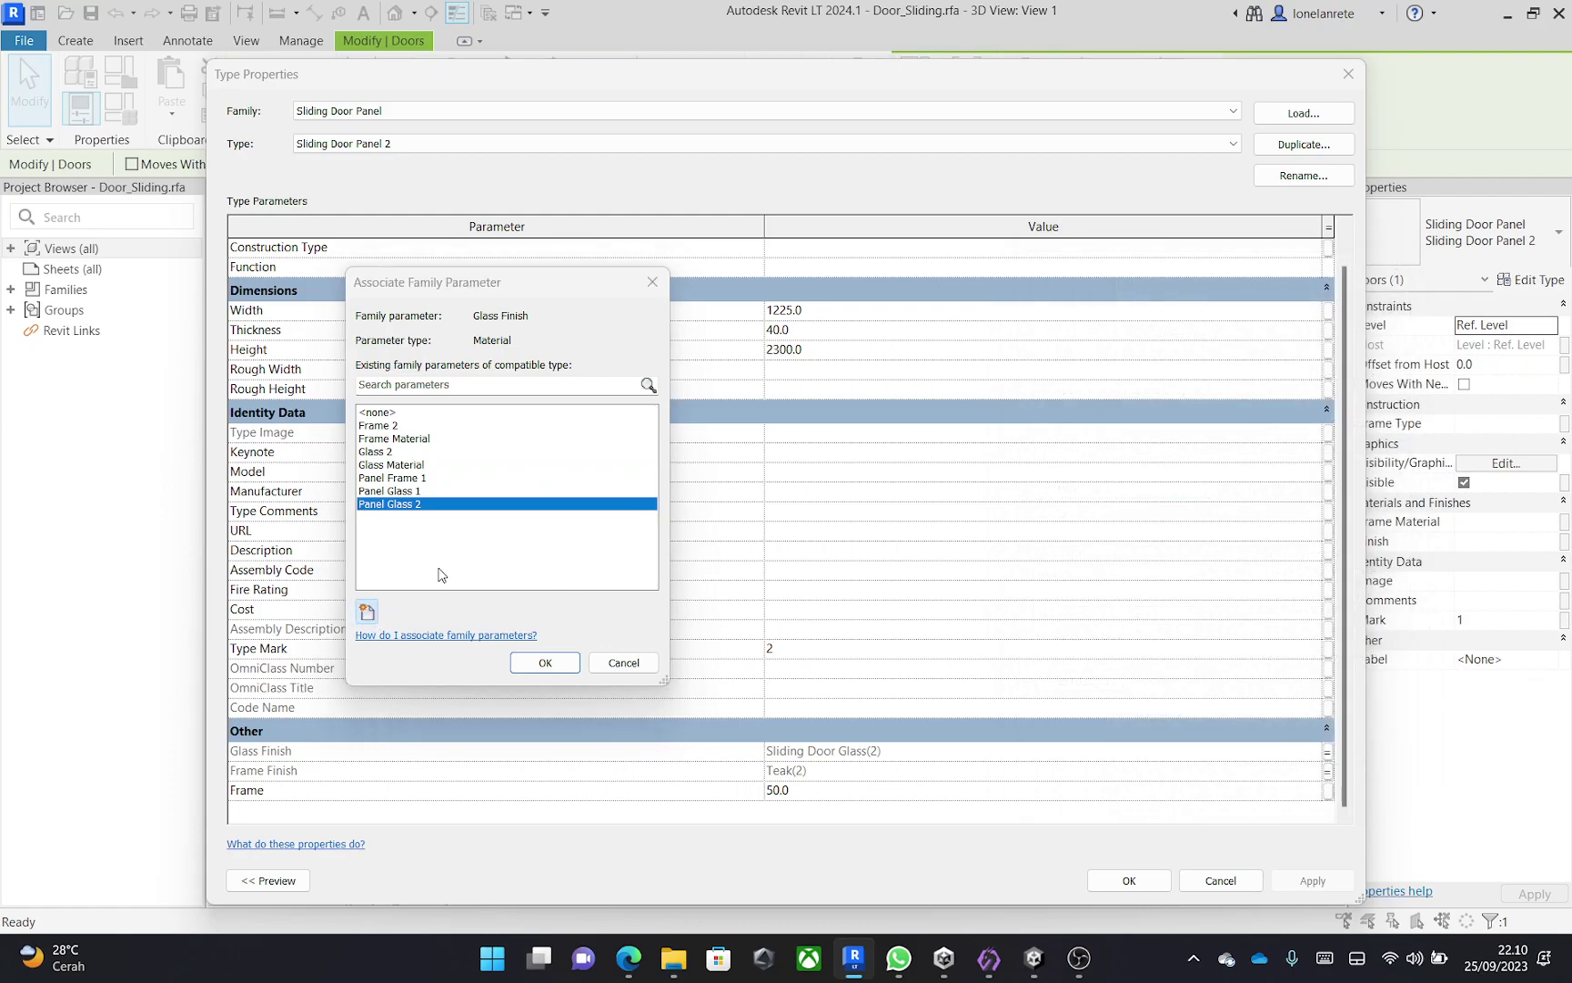
left_click(1365, 757)
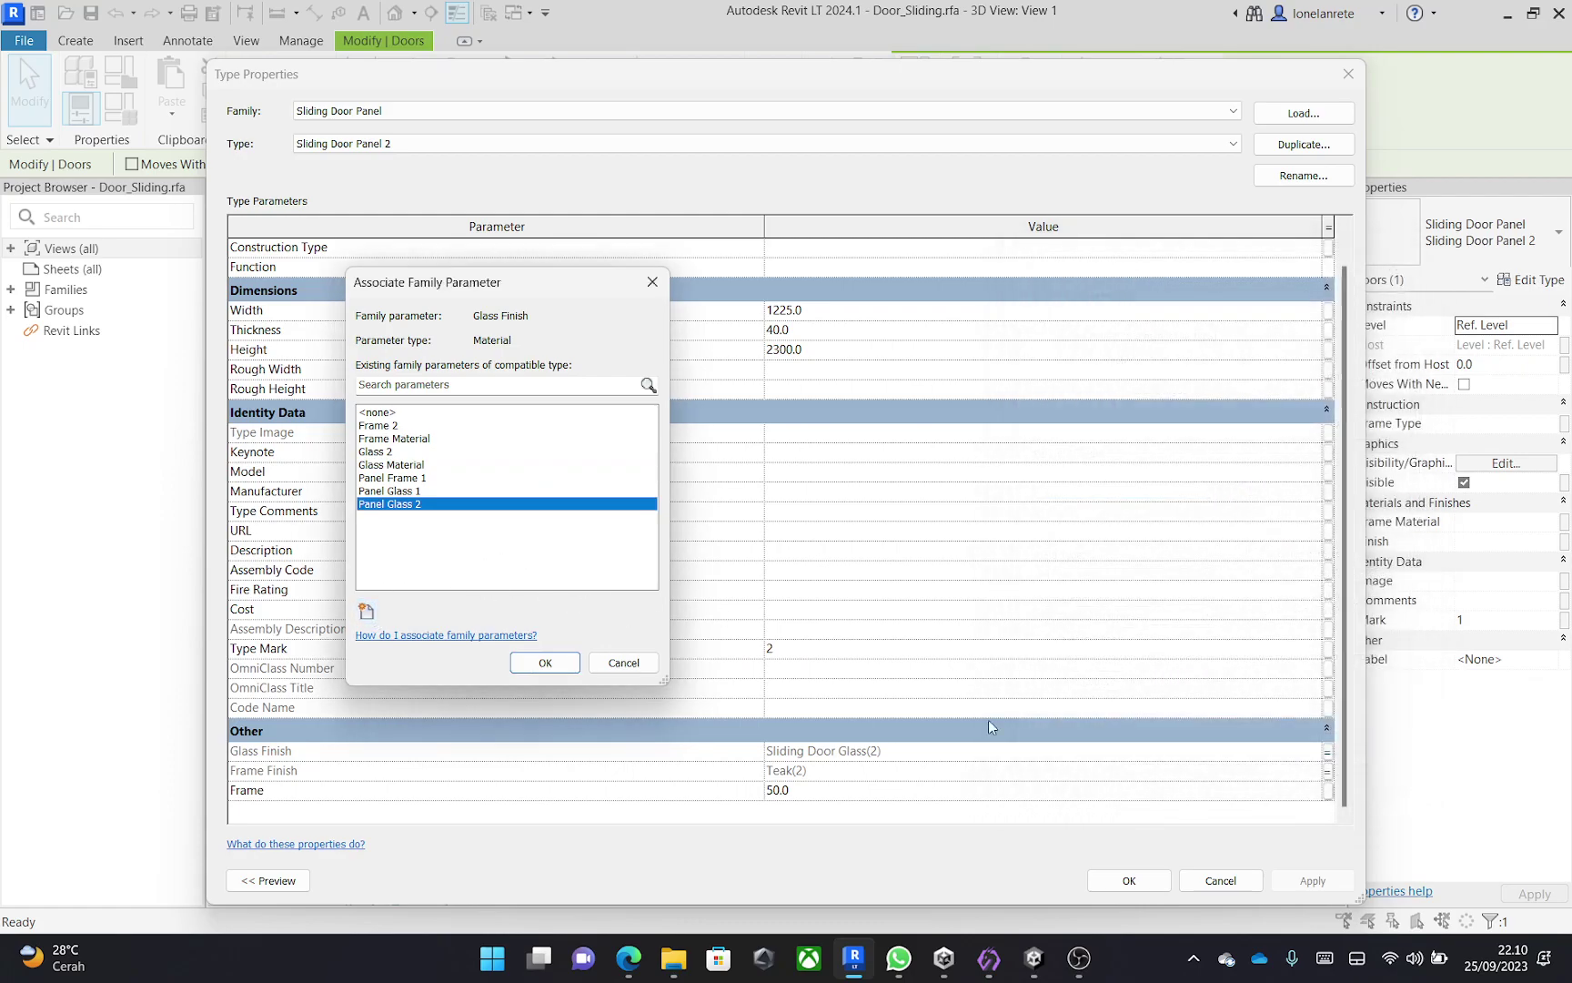
left_click(545, 662)
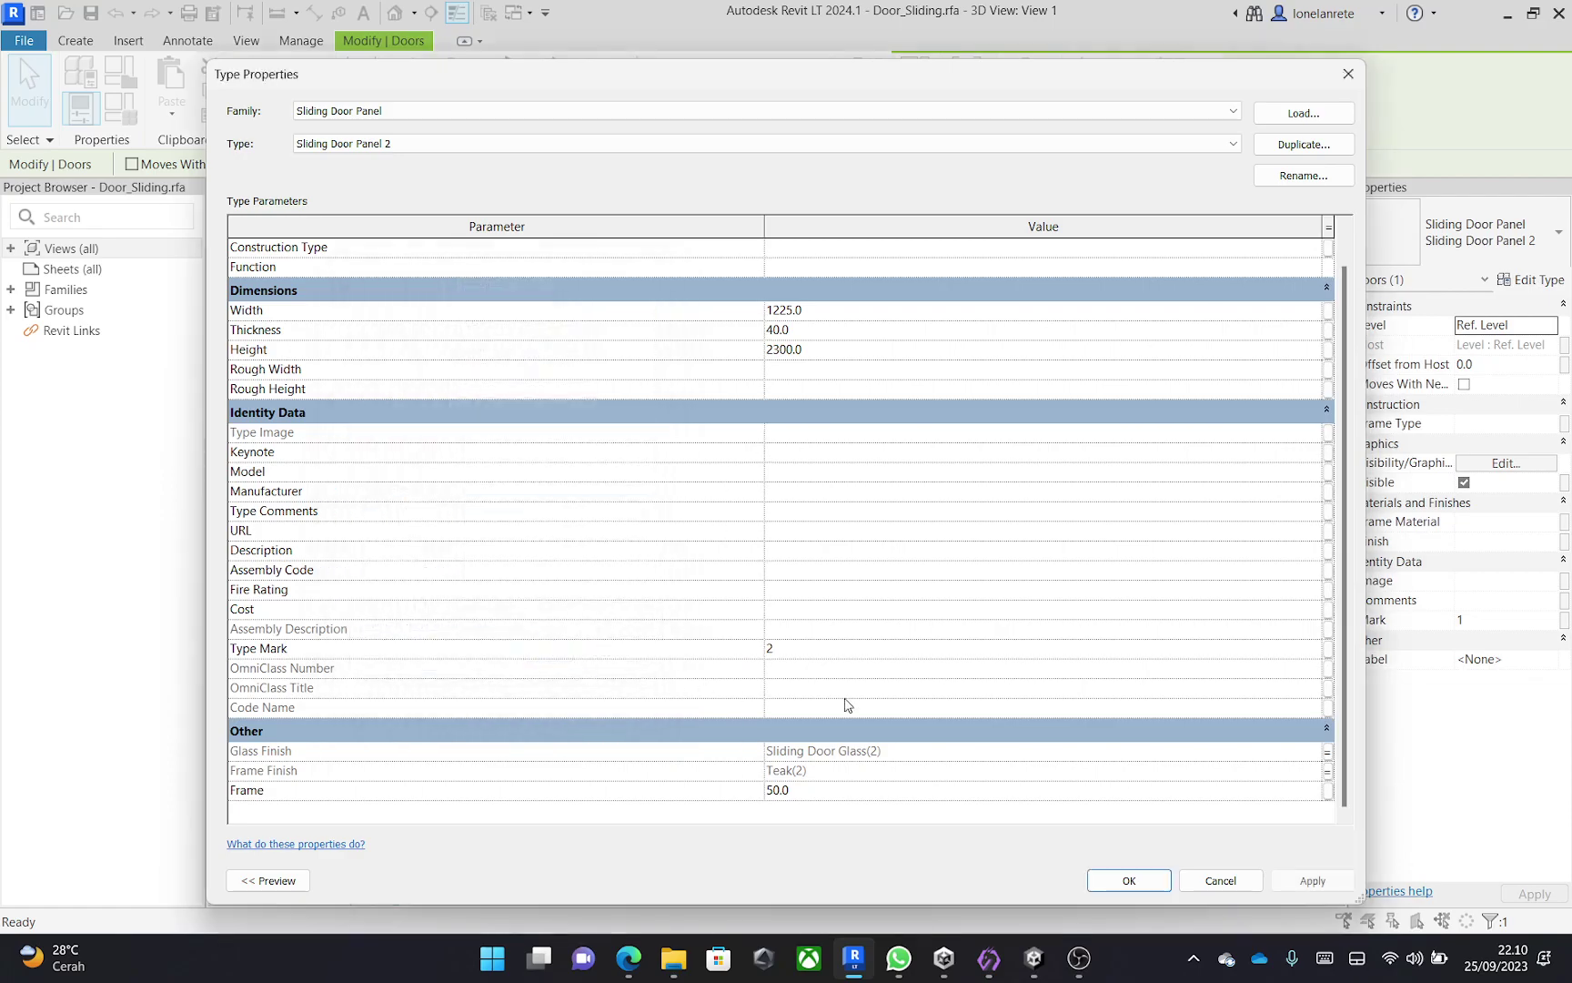
Associate Sliding Door Panel 2's Frame Finish to a new type-based material parameter named Panel Frame 2, accept the type properties and deselect the panel.
left_click(1328, 772)
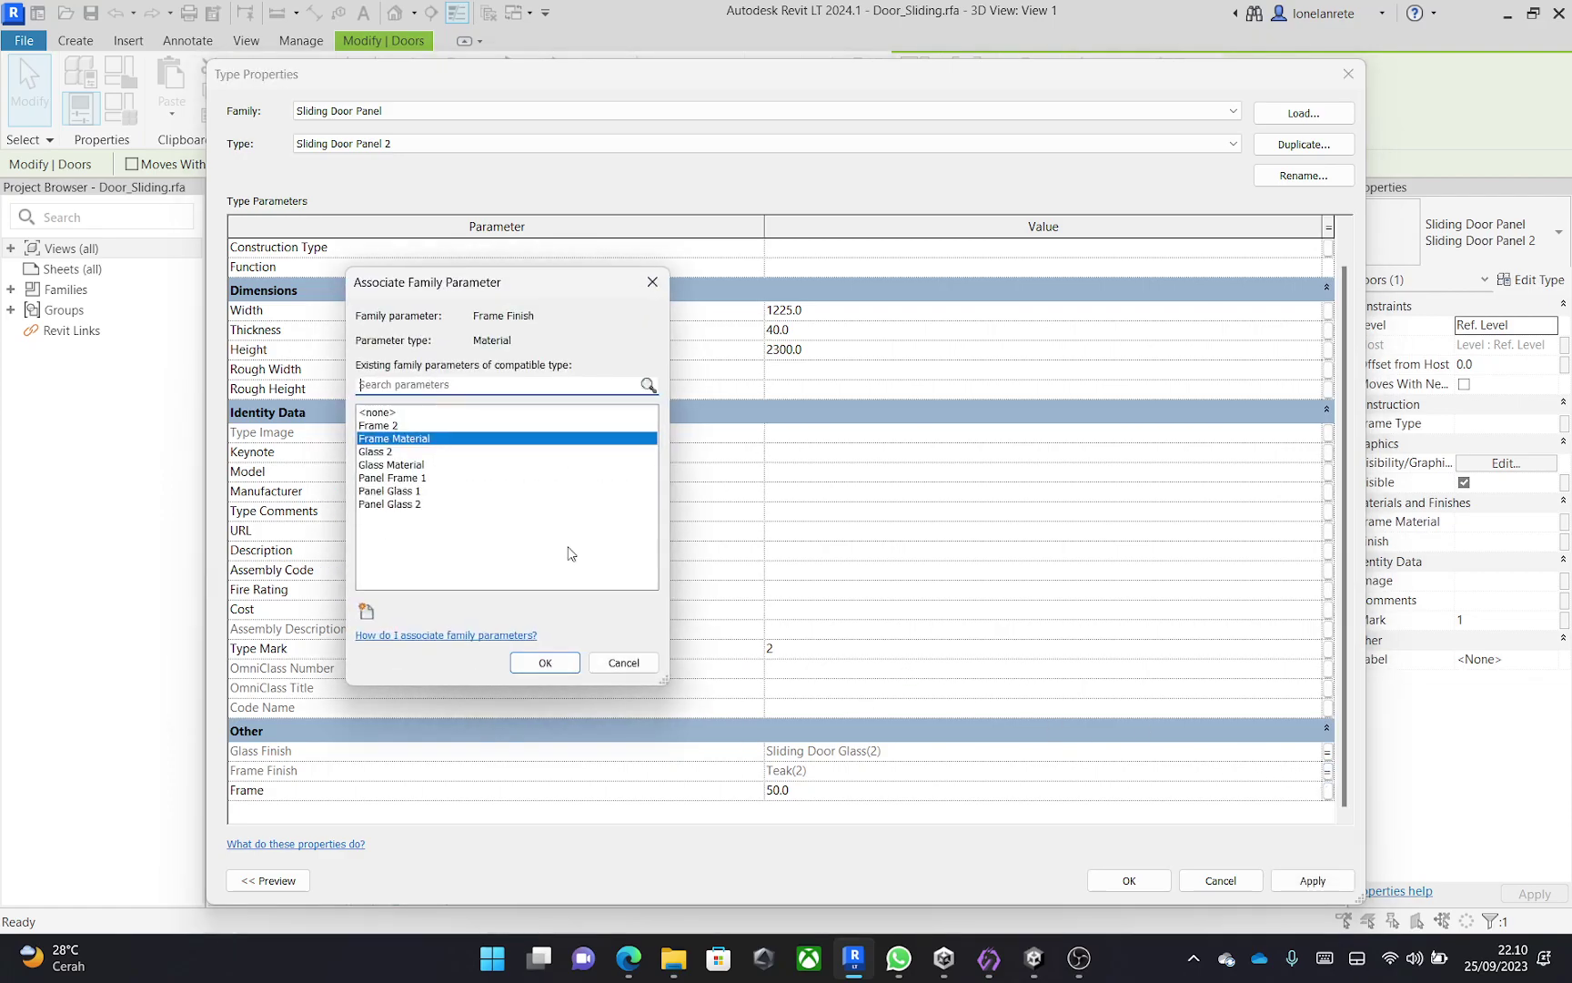
left_click(366, 611)
type("Panel Frame 2")
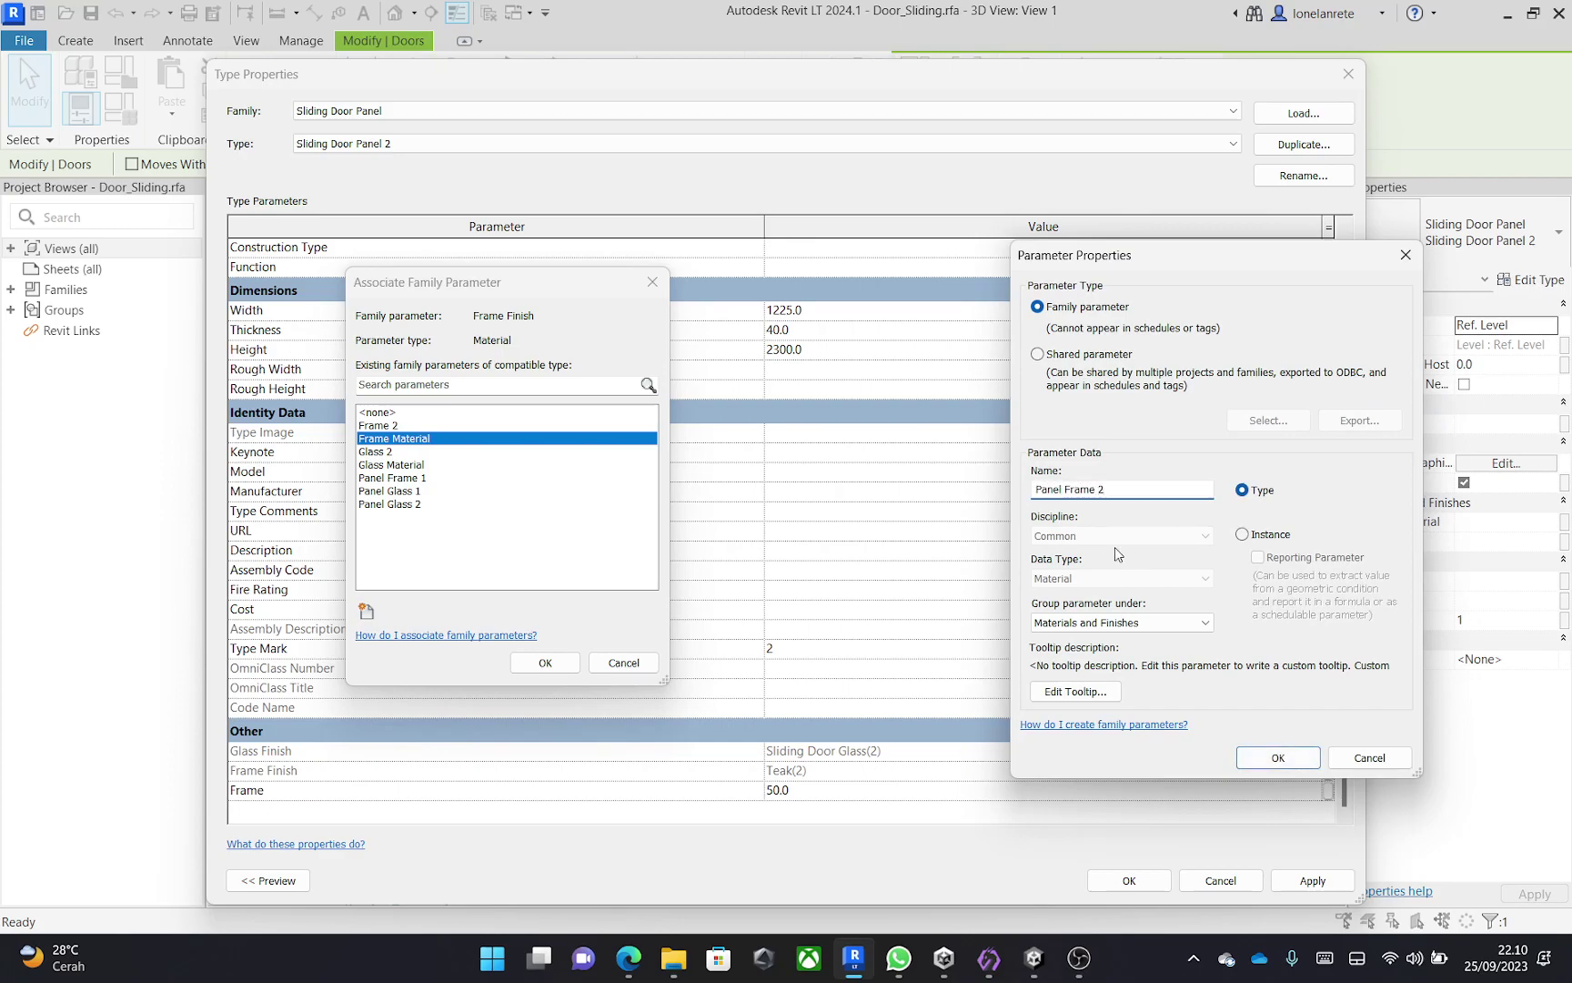
left_click(1277, 758)
left_click(543, 663)
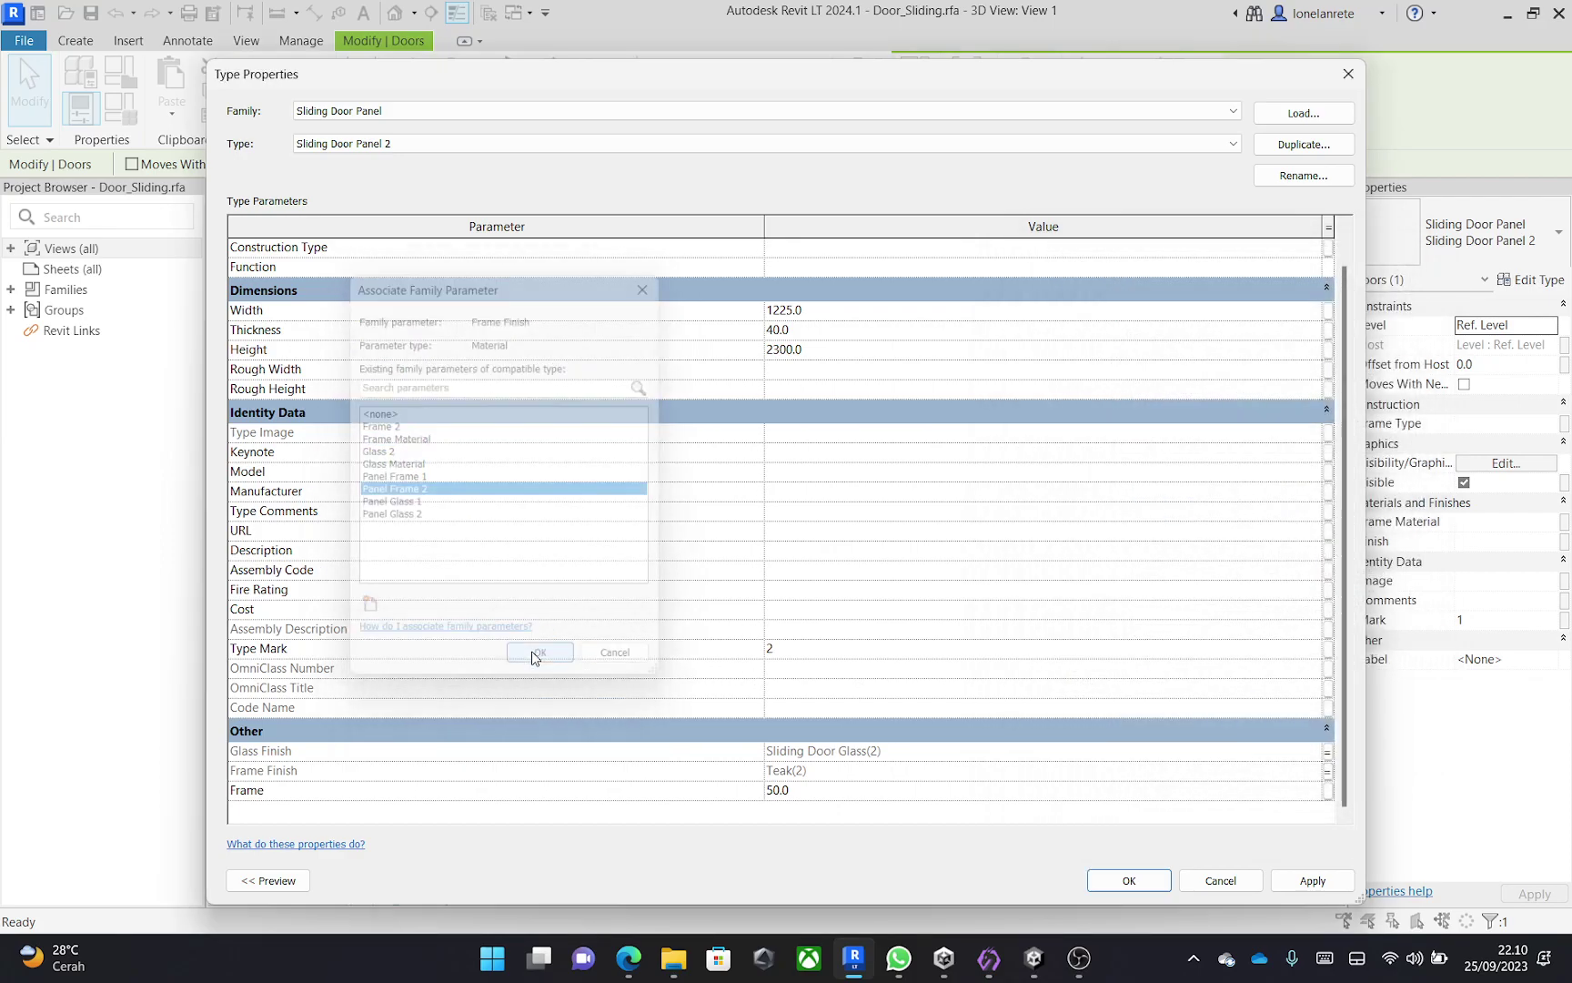
left_click(1122, 881)
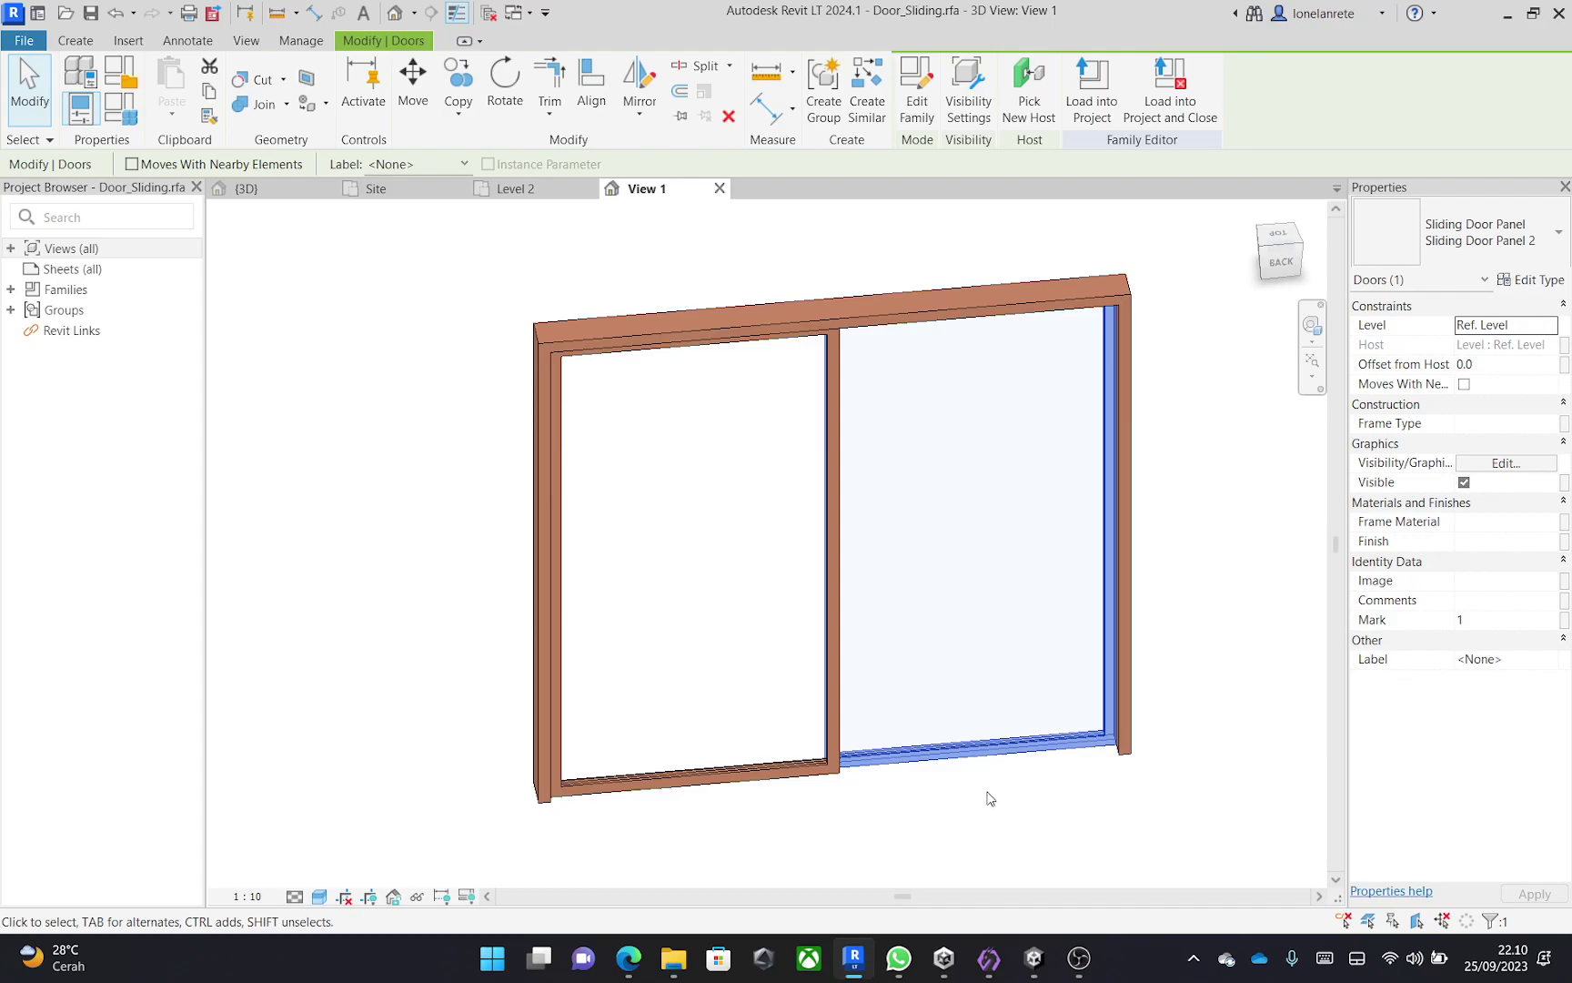
left_click(917, 822)
Delete the old Frame 2, Glass 2 and Glass Material parameters from the door family's types.
left_click(120, 107)
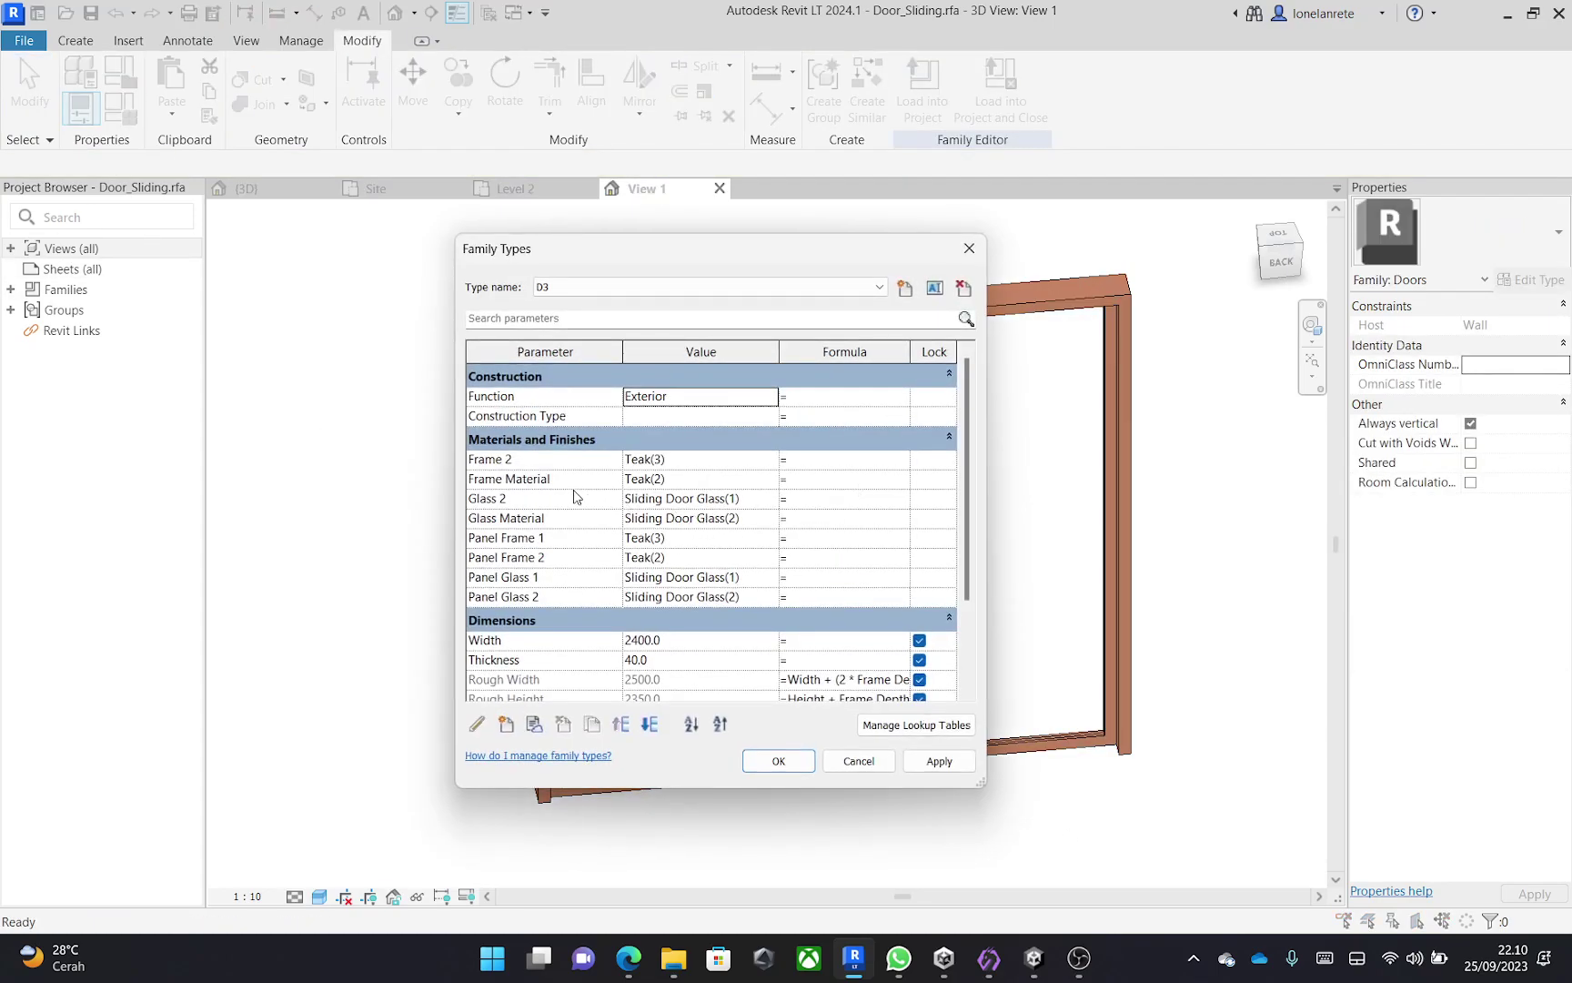
left_click(570, 461)
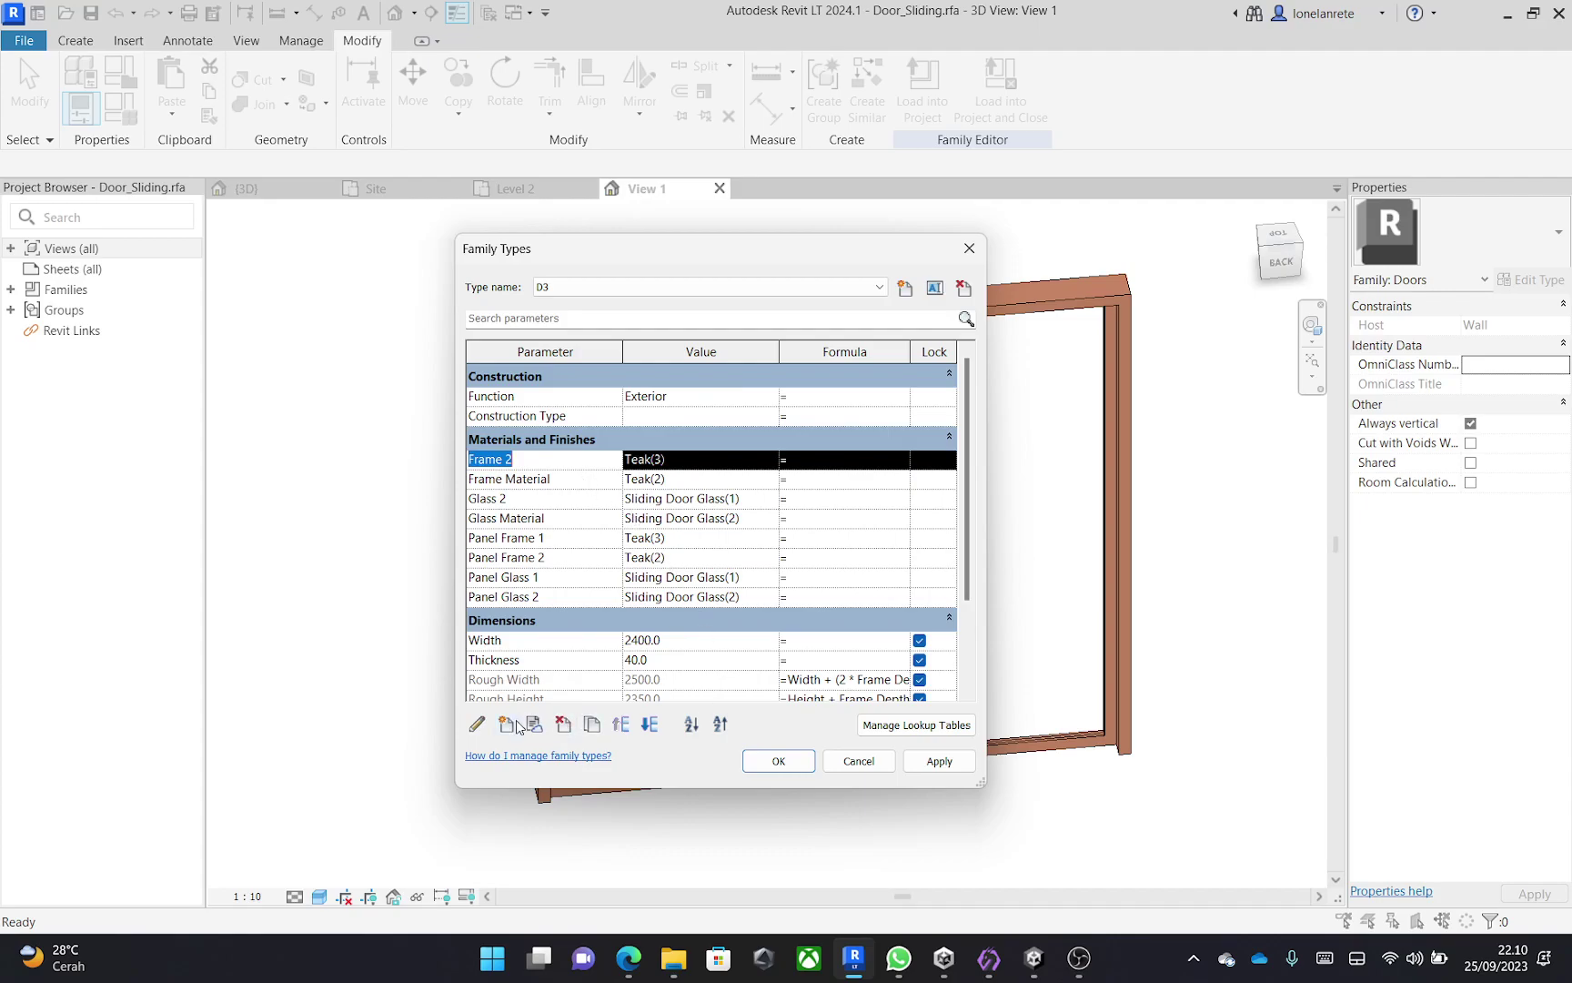
left_click(564, 725)
left_click(818, 482)
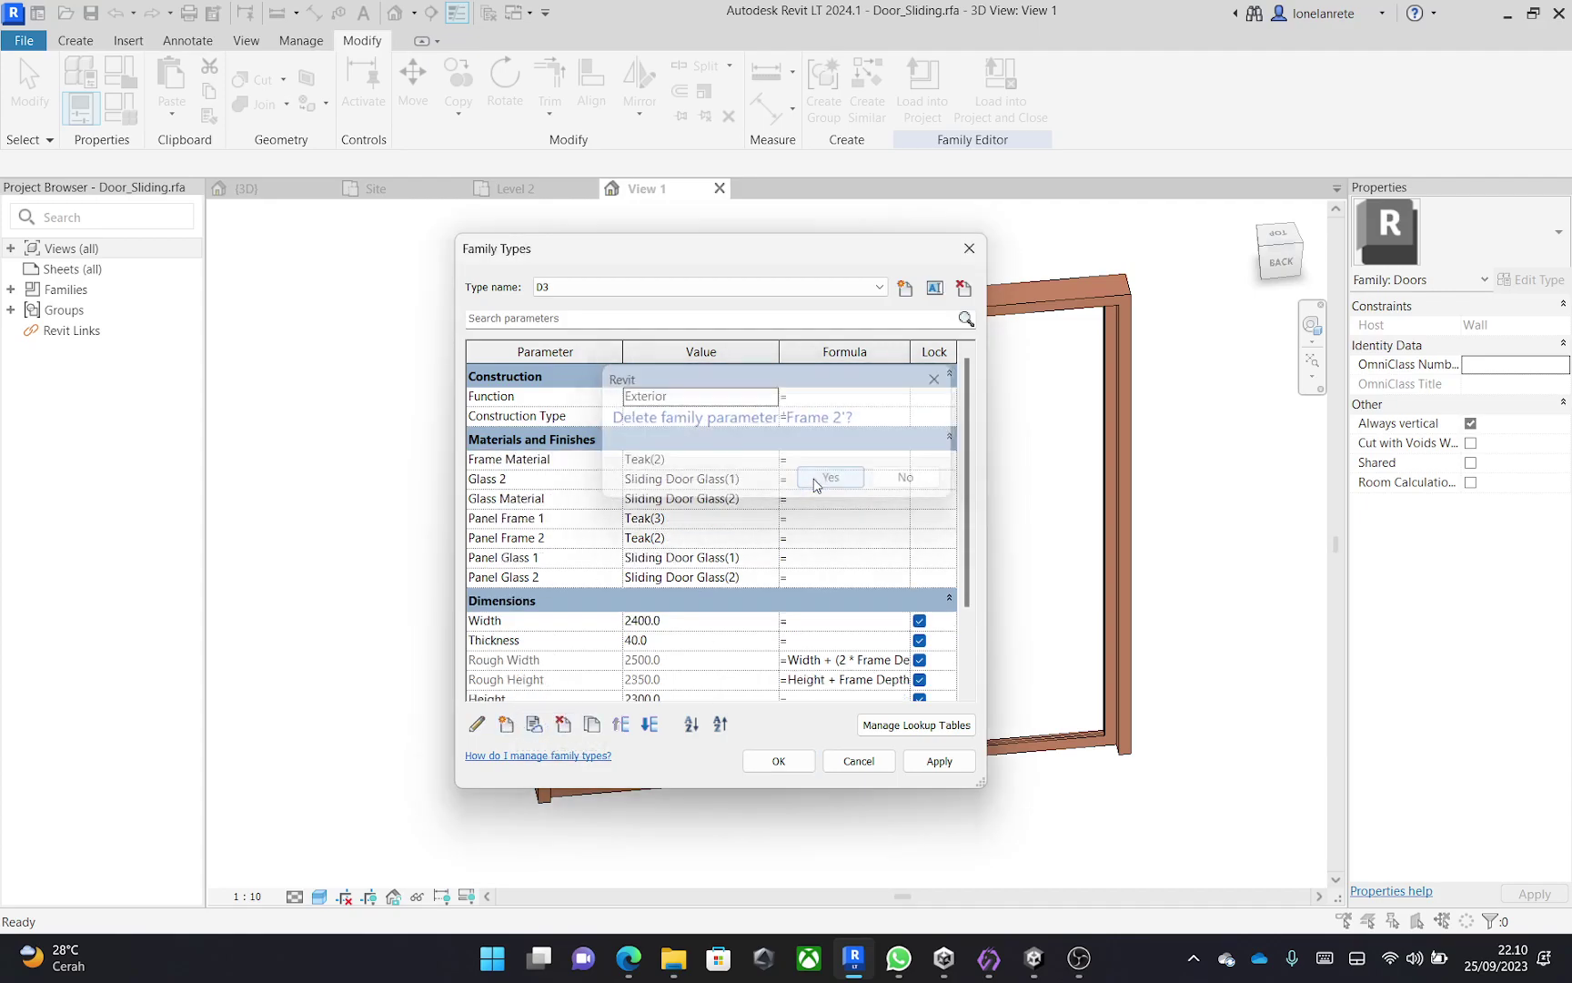
left_click(546, 488)
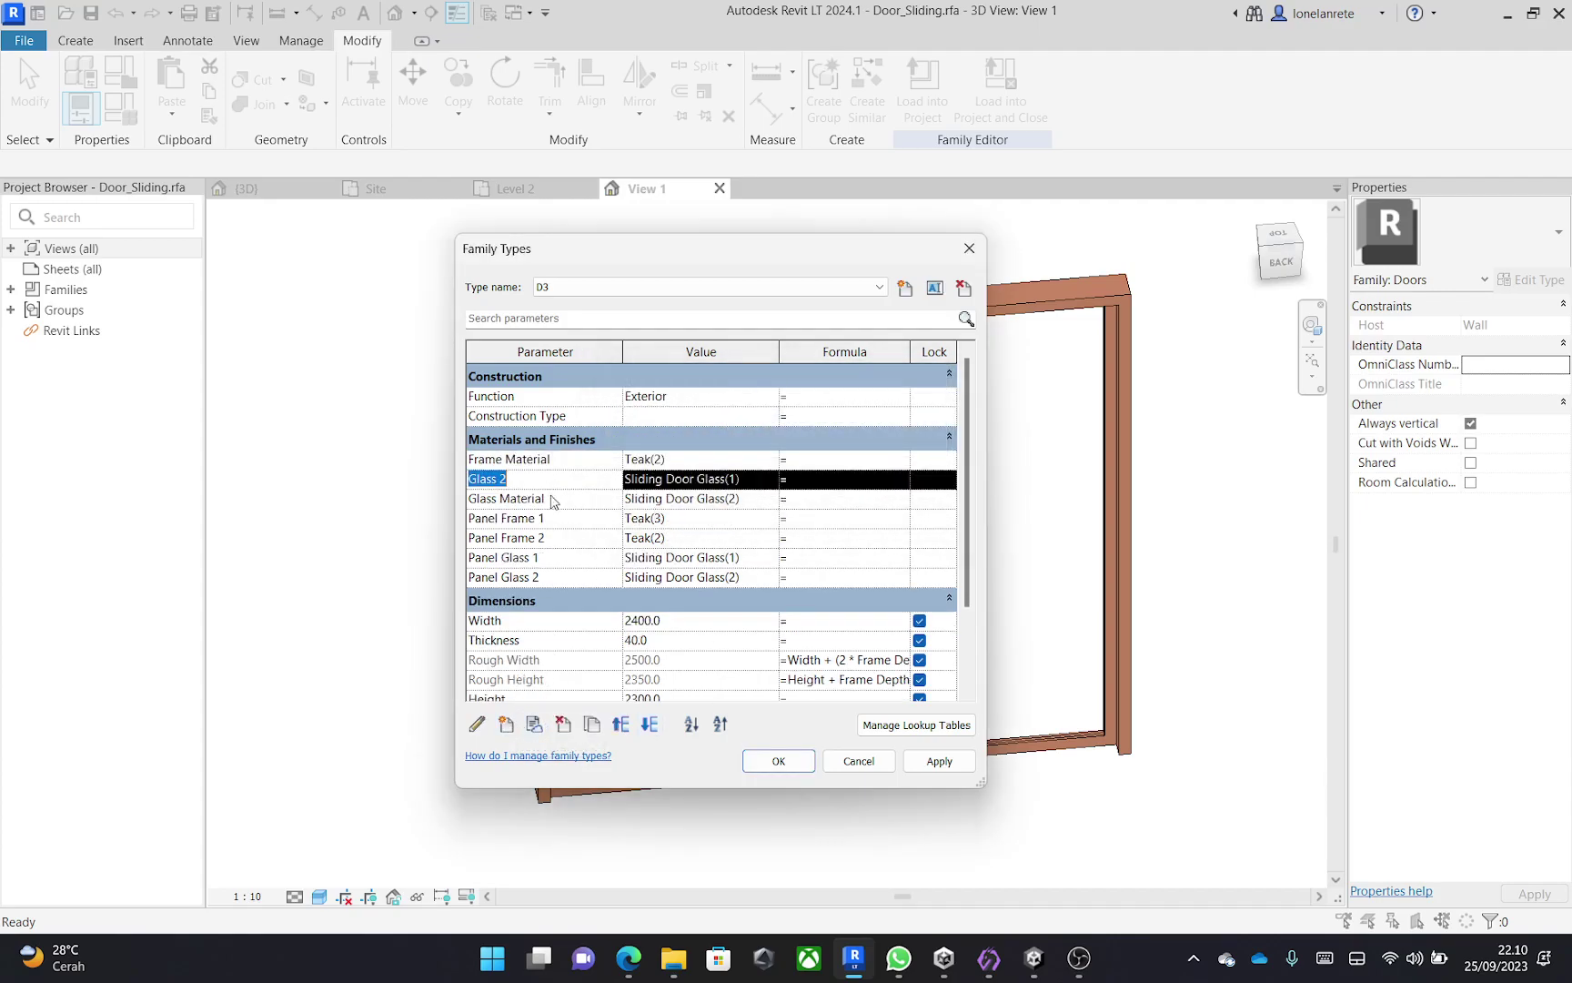
left_click(563, 725)
left_click(827, 485)
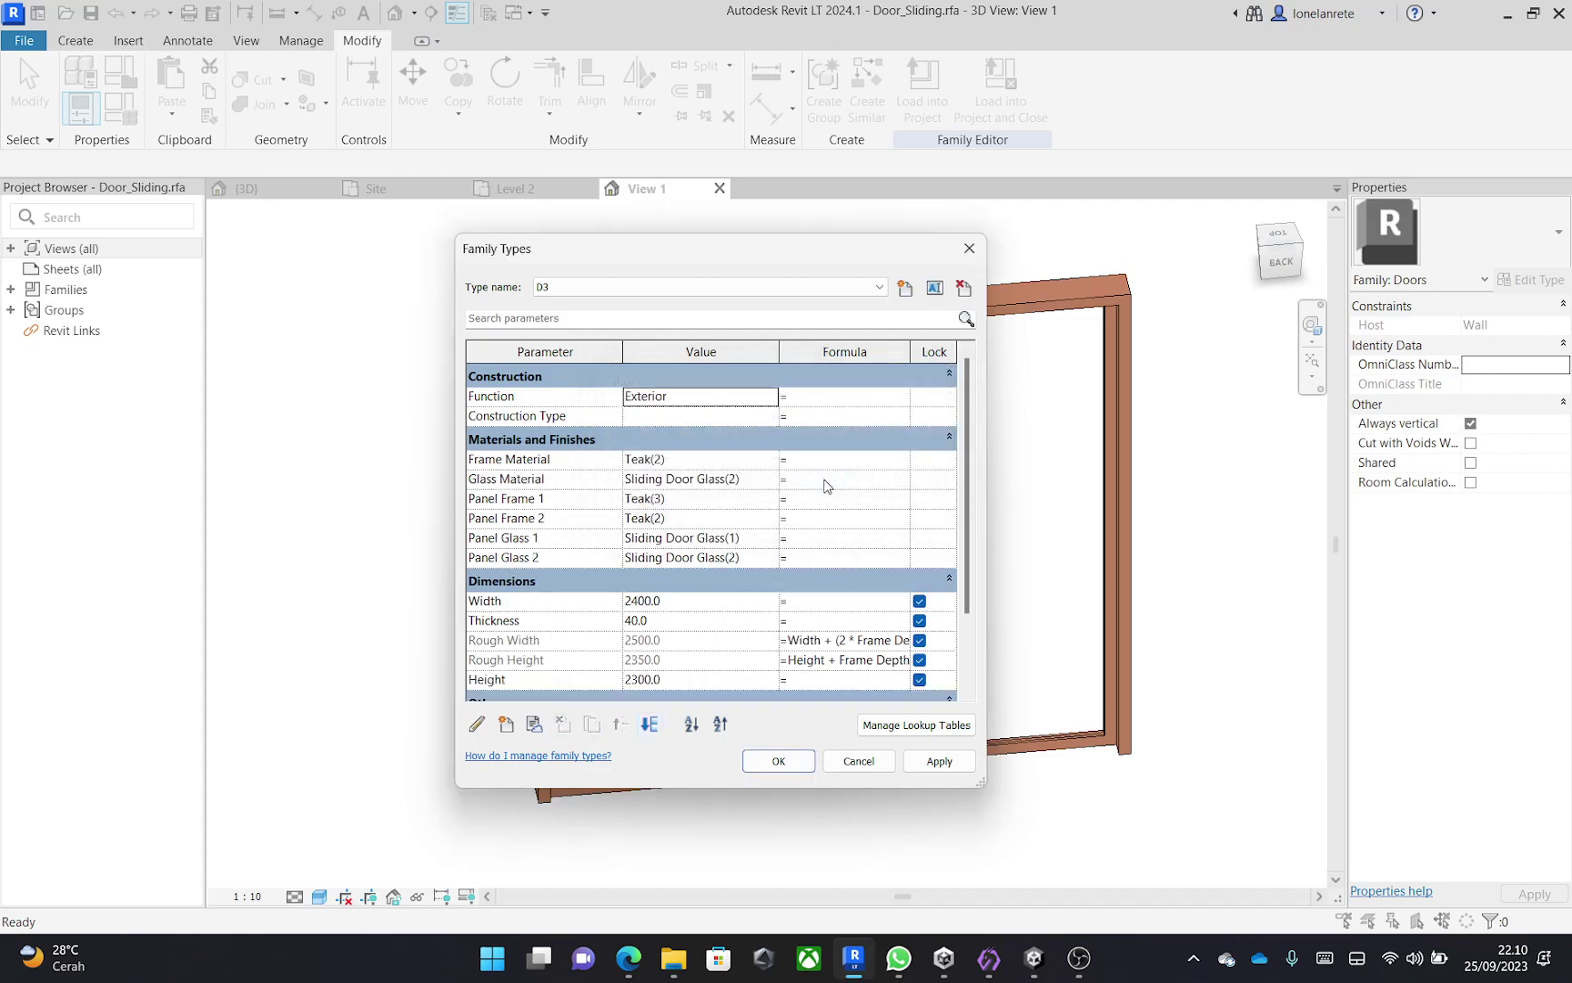
left_click(574, 491)
left_click(563, 725)
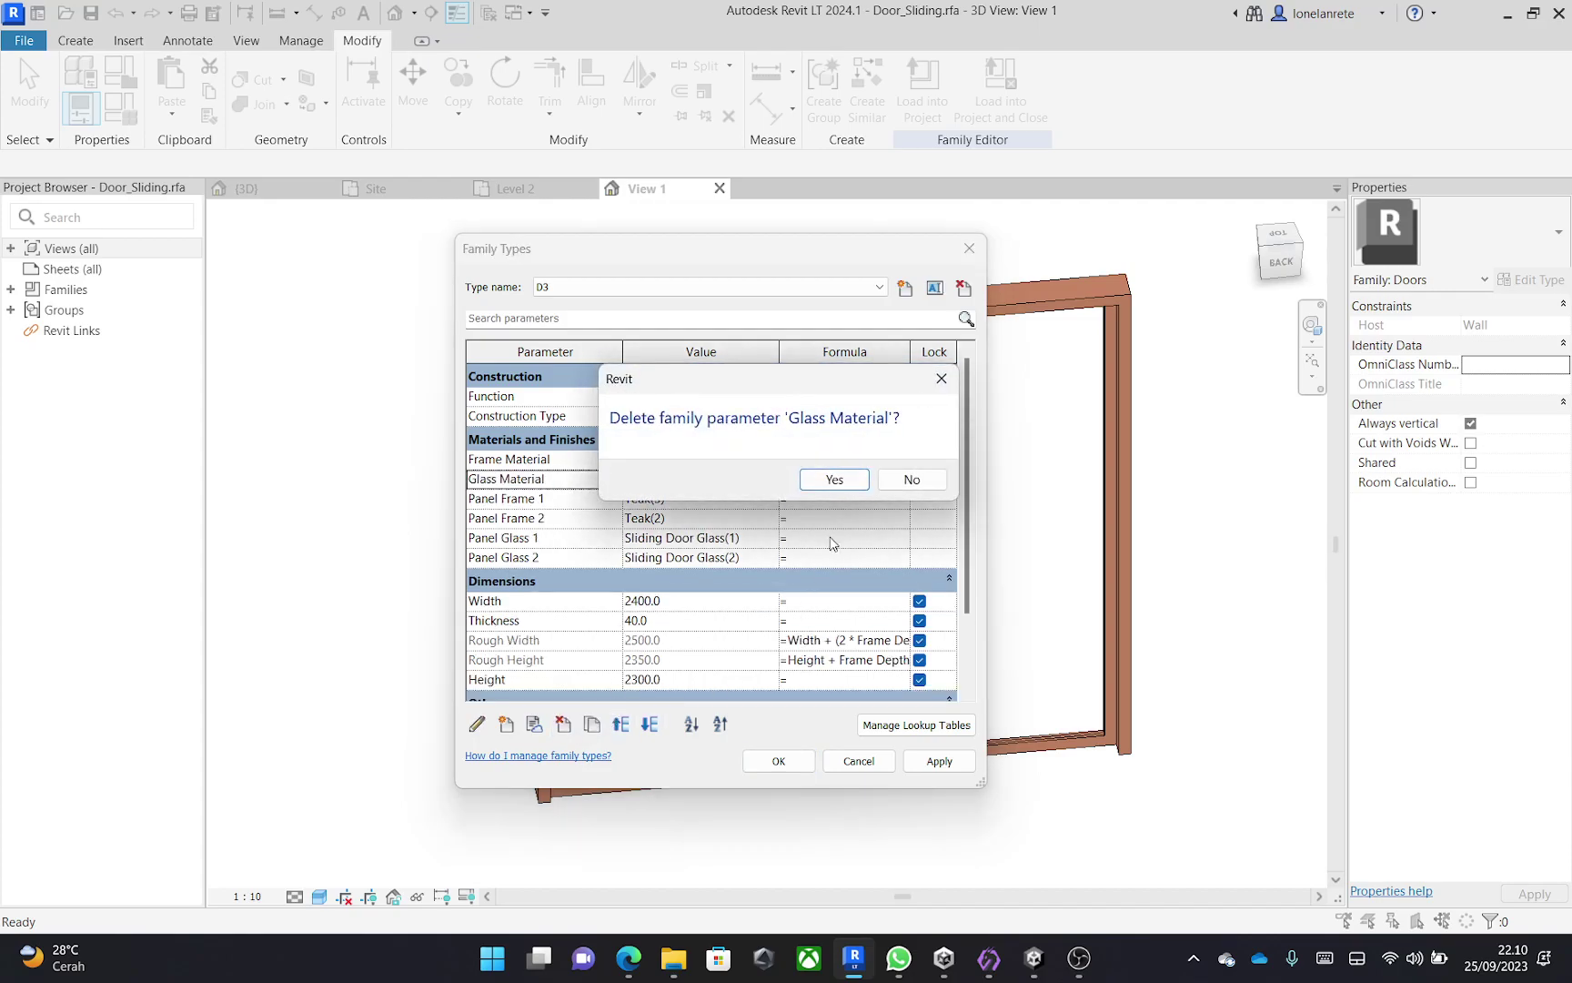
left_click(835, 480)
Review the materials assigned to the panel frame and panel glass parameters and accept the family type changes.
left_click(710, 482)
left_click(710, 500)
left_click(716, 521)
left_click(712, 540)
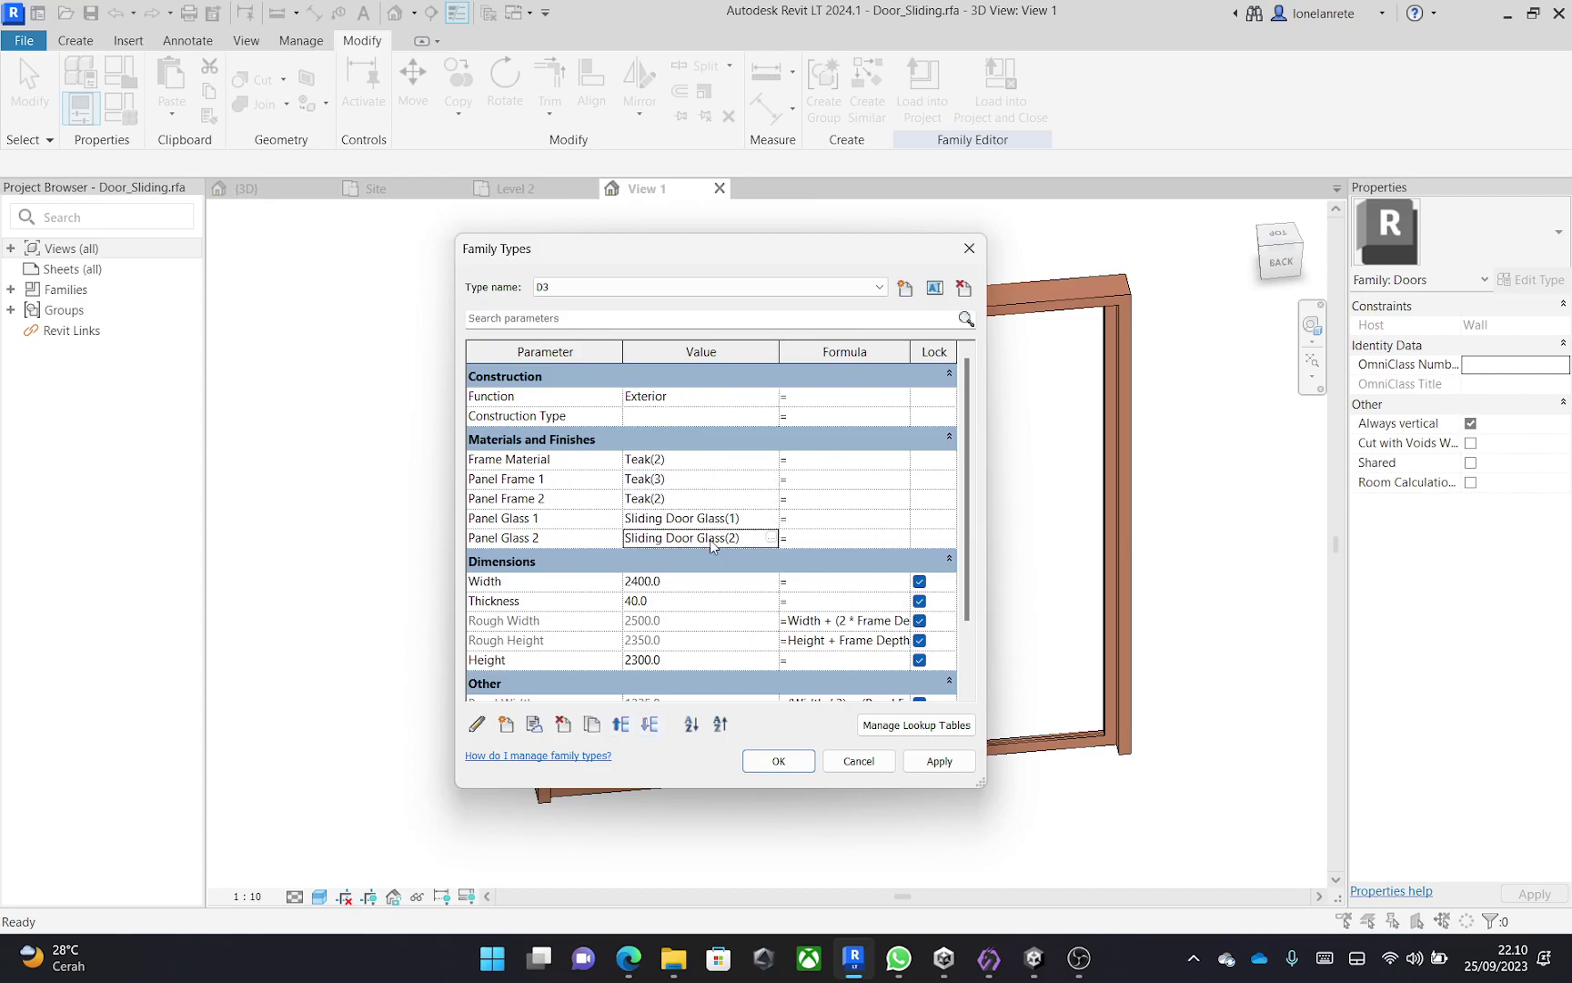
left_click(793, 757)
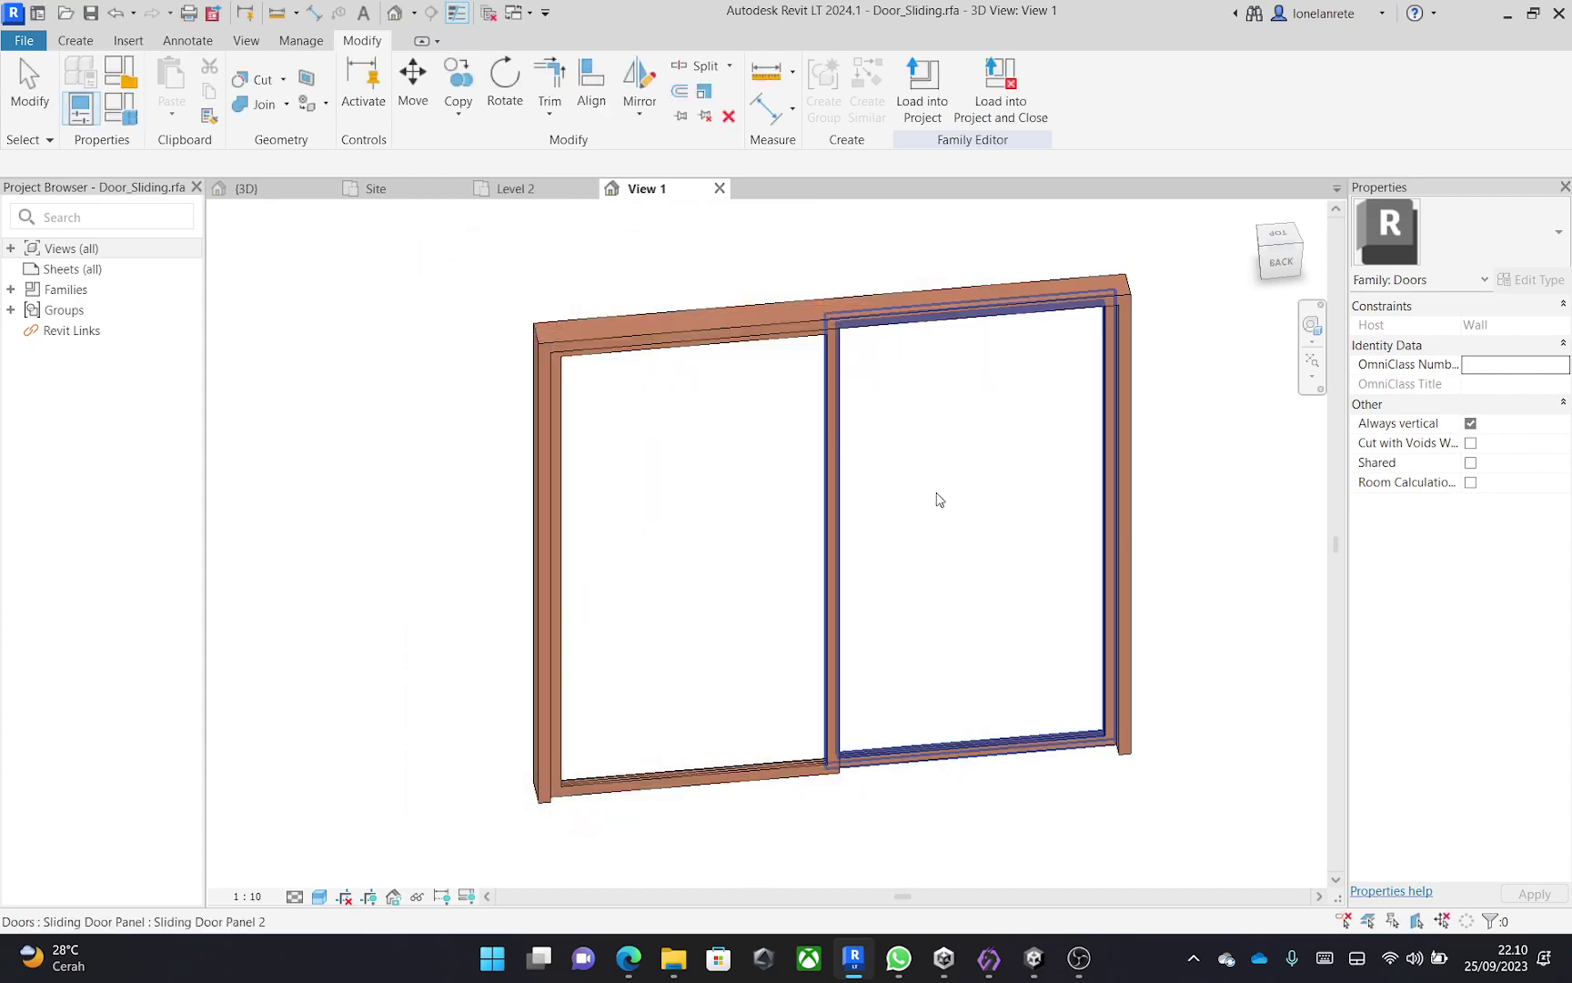
Save the family over the existing Door_Sliding.rfa, load it into the project while closing it, and overwrite the existing version without its parameter values.
left_click(991, 98)
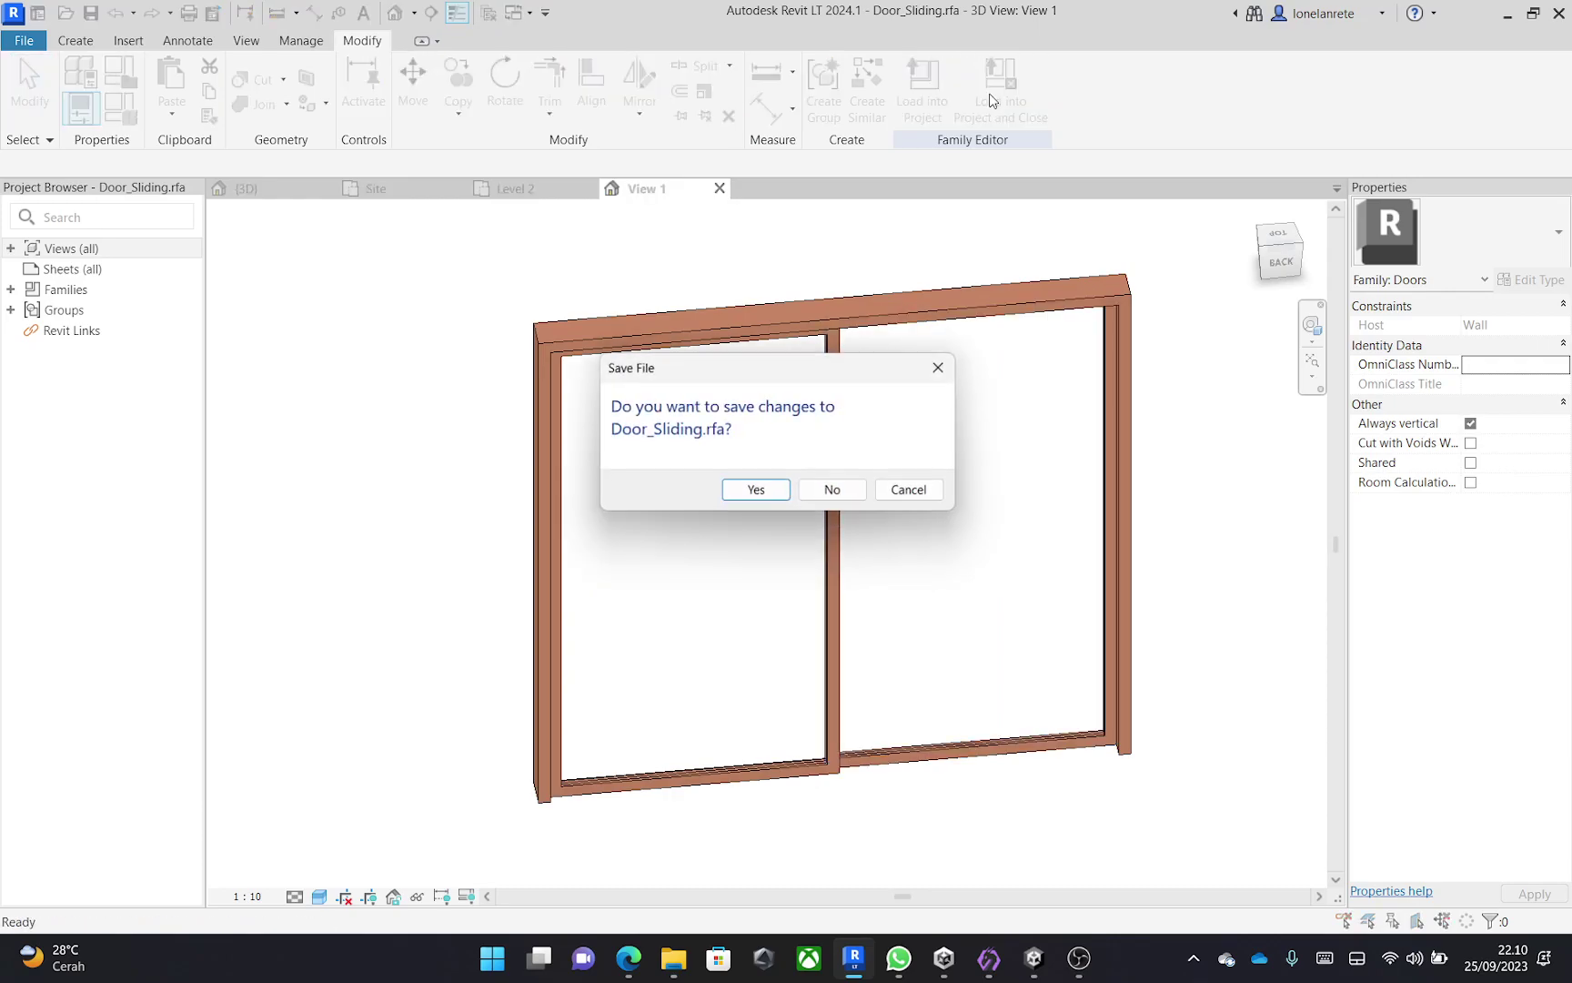
left_click(743, 496)
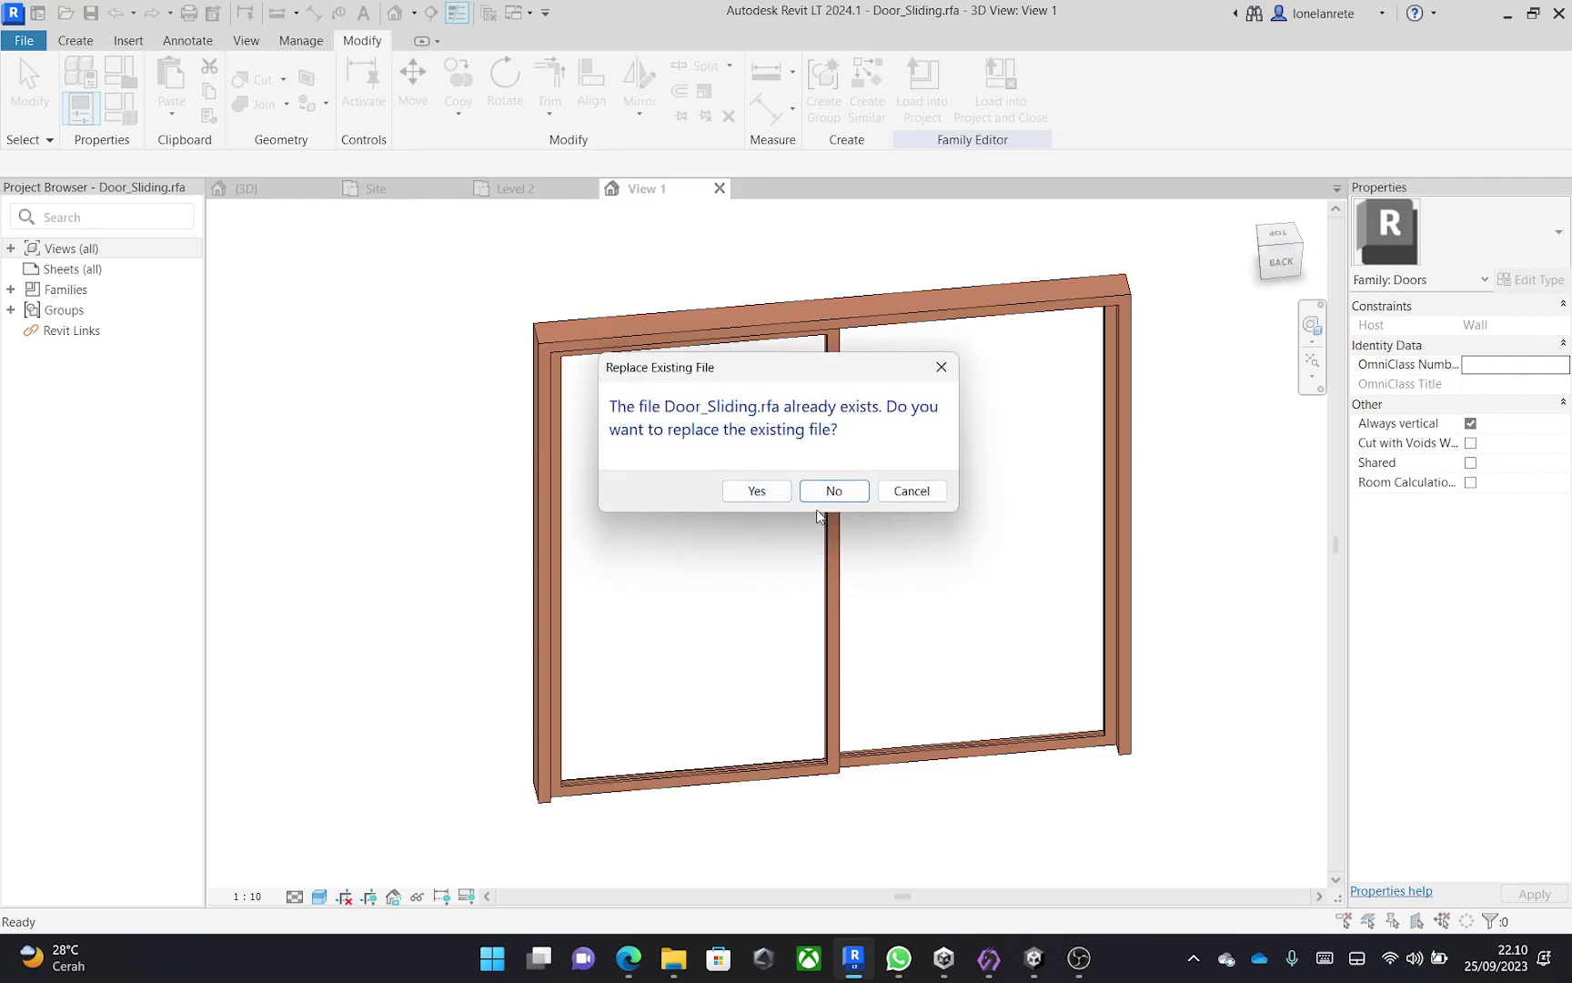
left_click(774, 496)
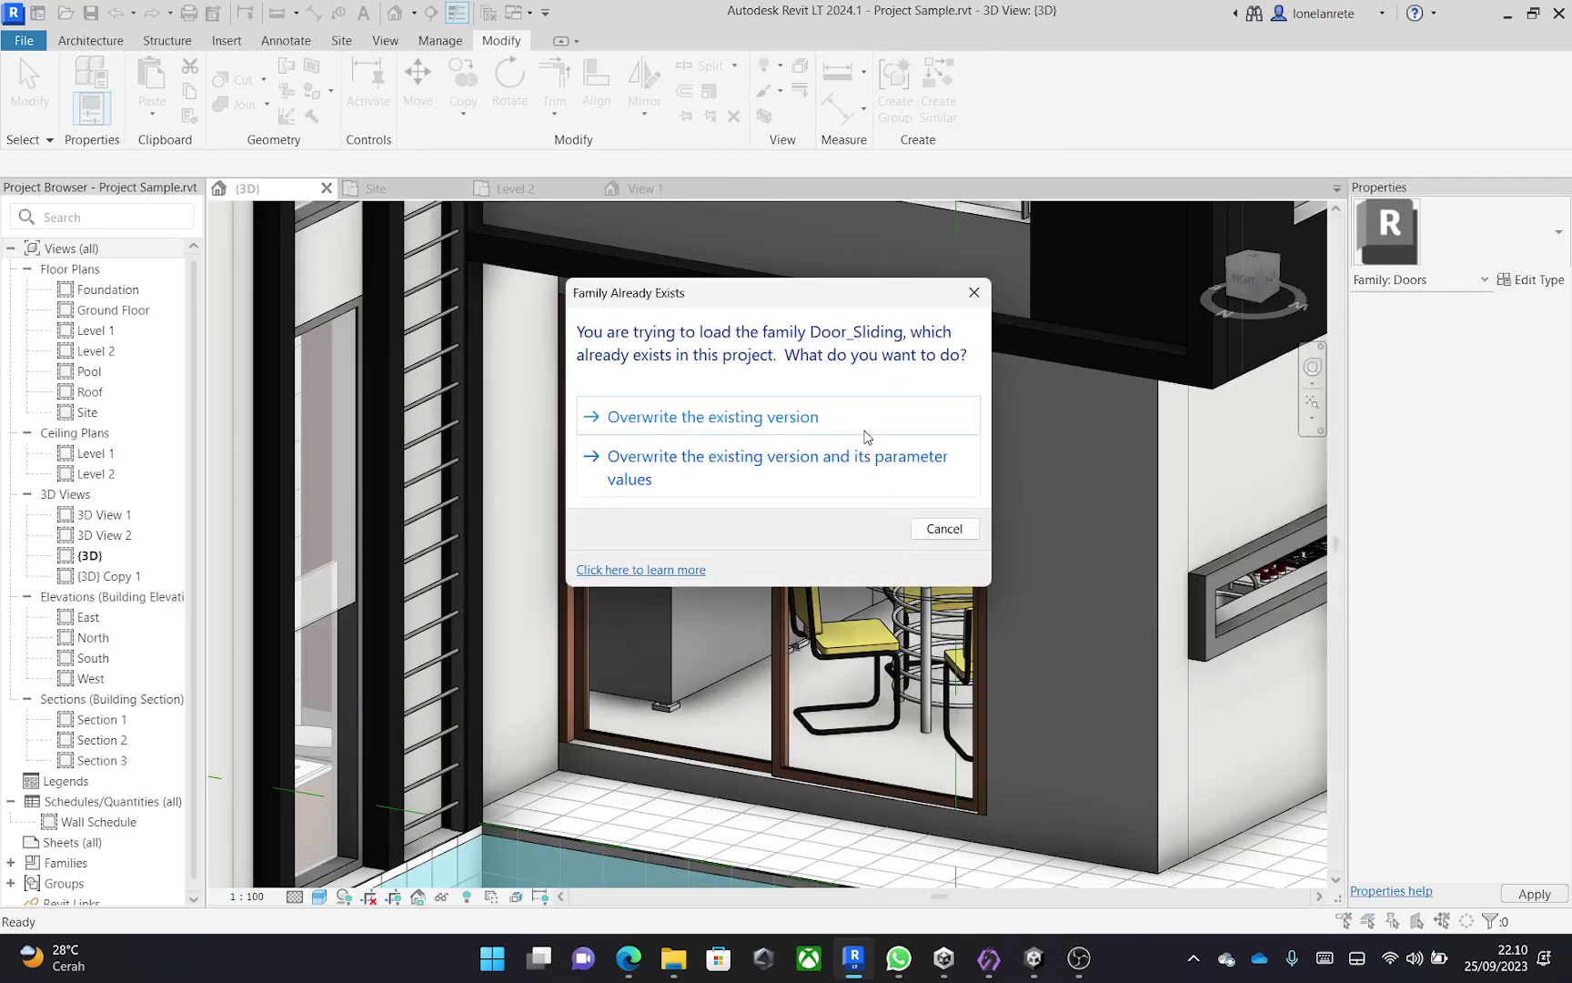
left_click(860, 415)
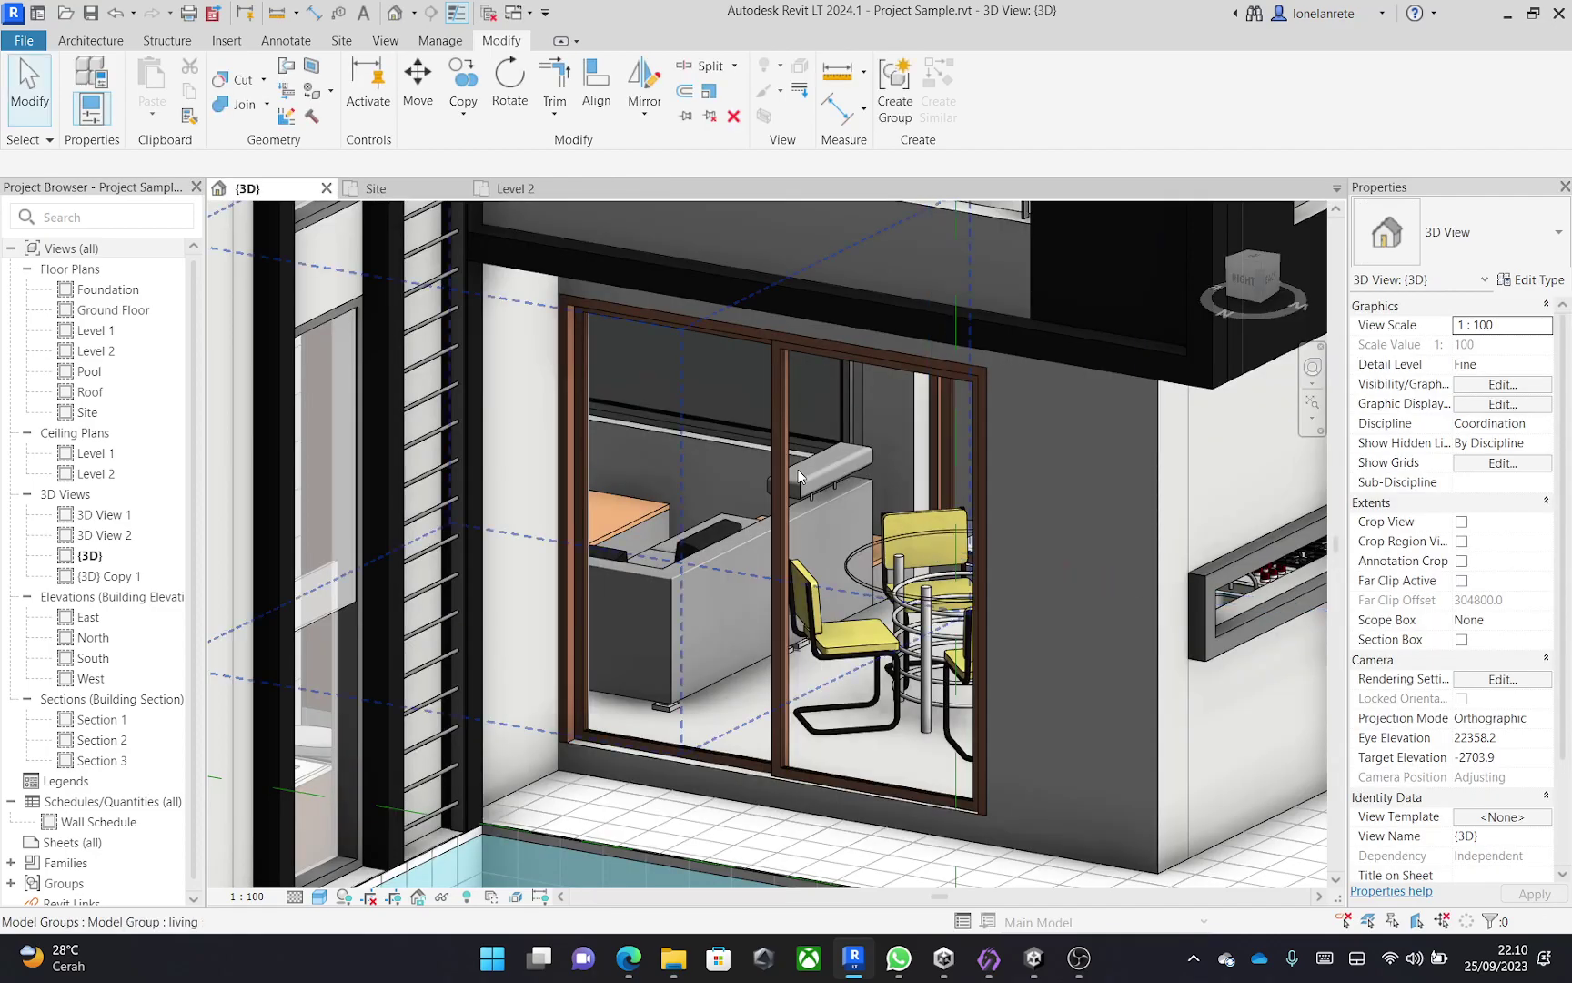
Set the Frame Material of the sliding door's D3 type to Teak.
left_click(785, 469)
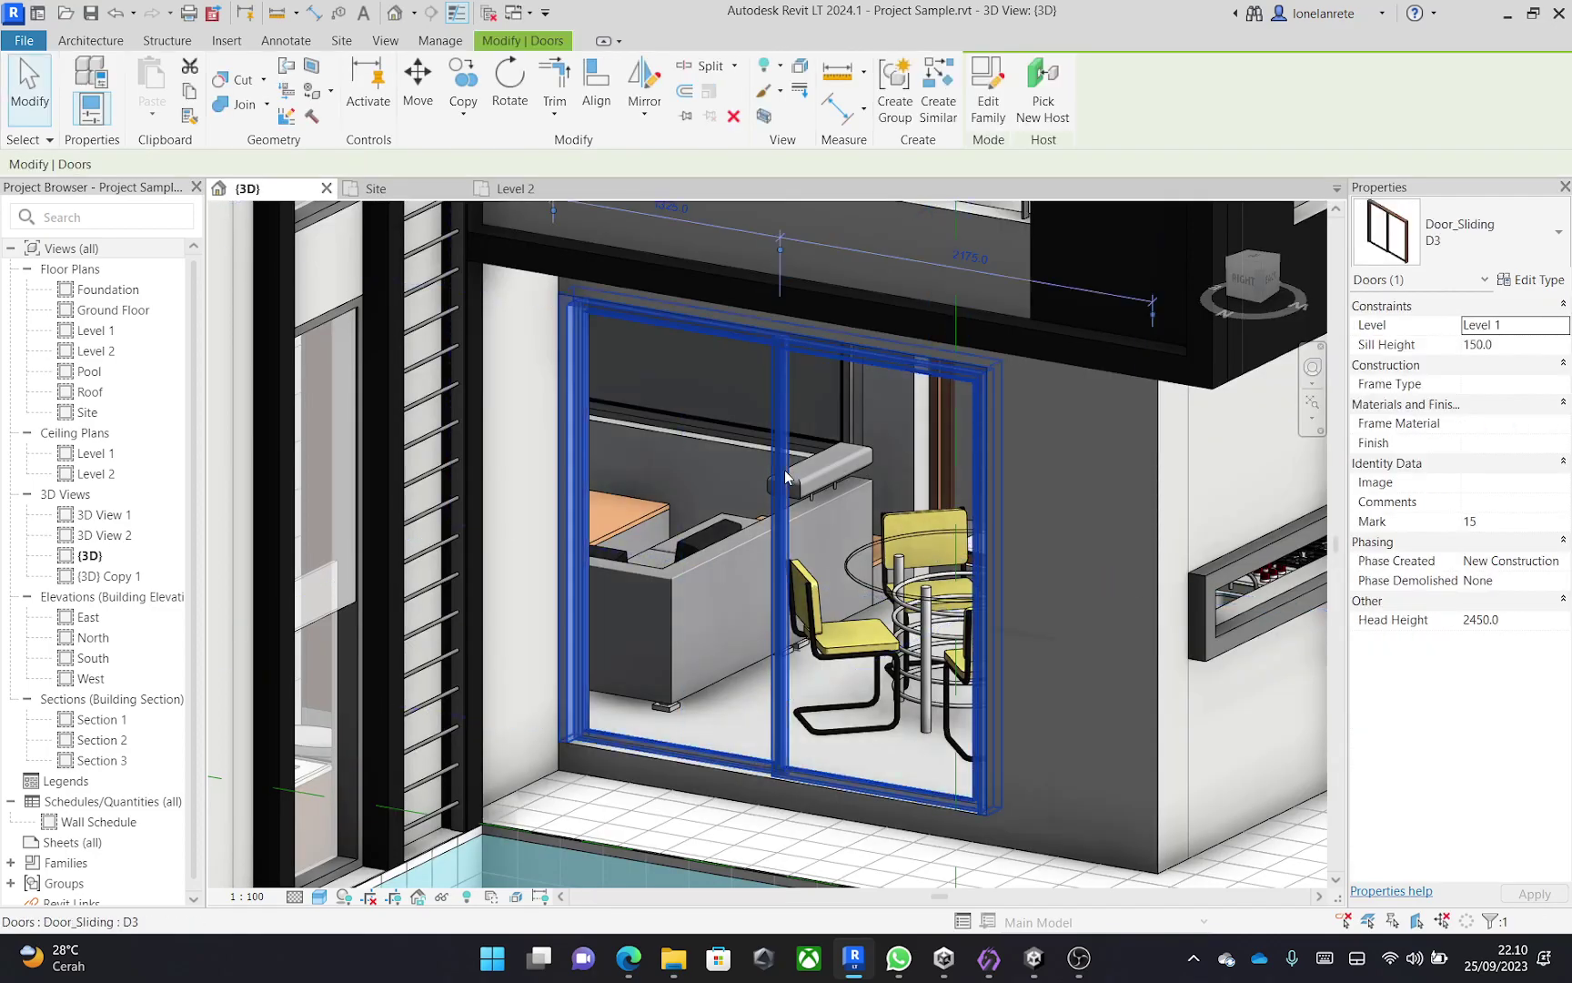
left_click(1533, 280)
left_click(865, 335)
left_click(1326, 333)
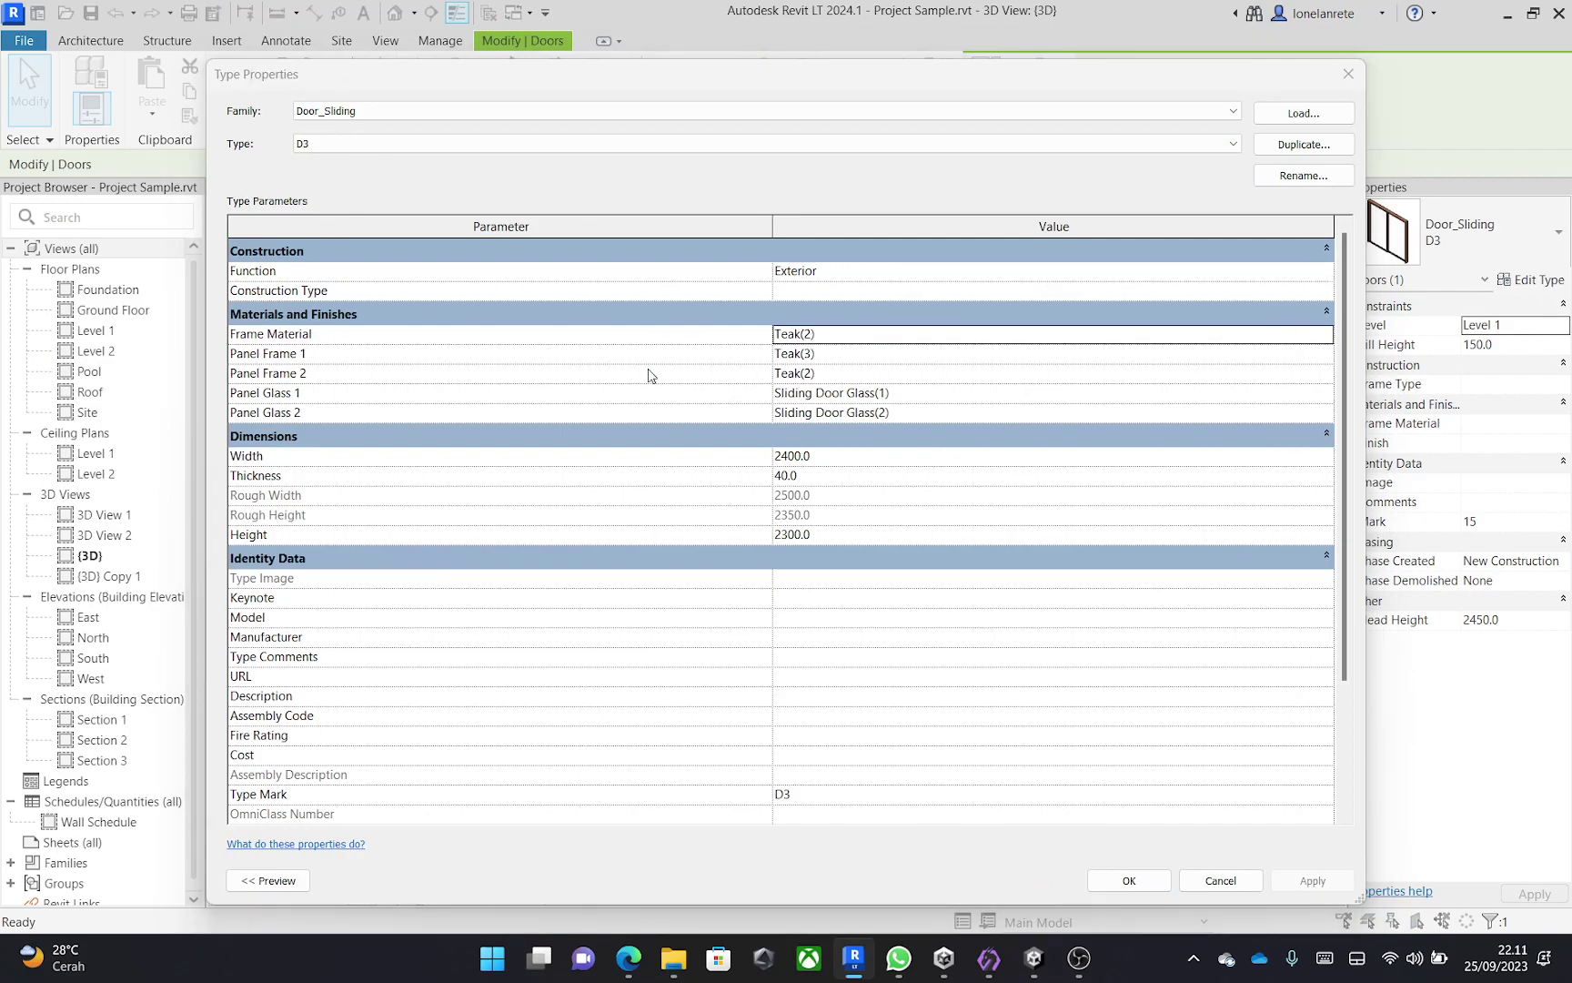
left_click(457, 208)
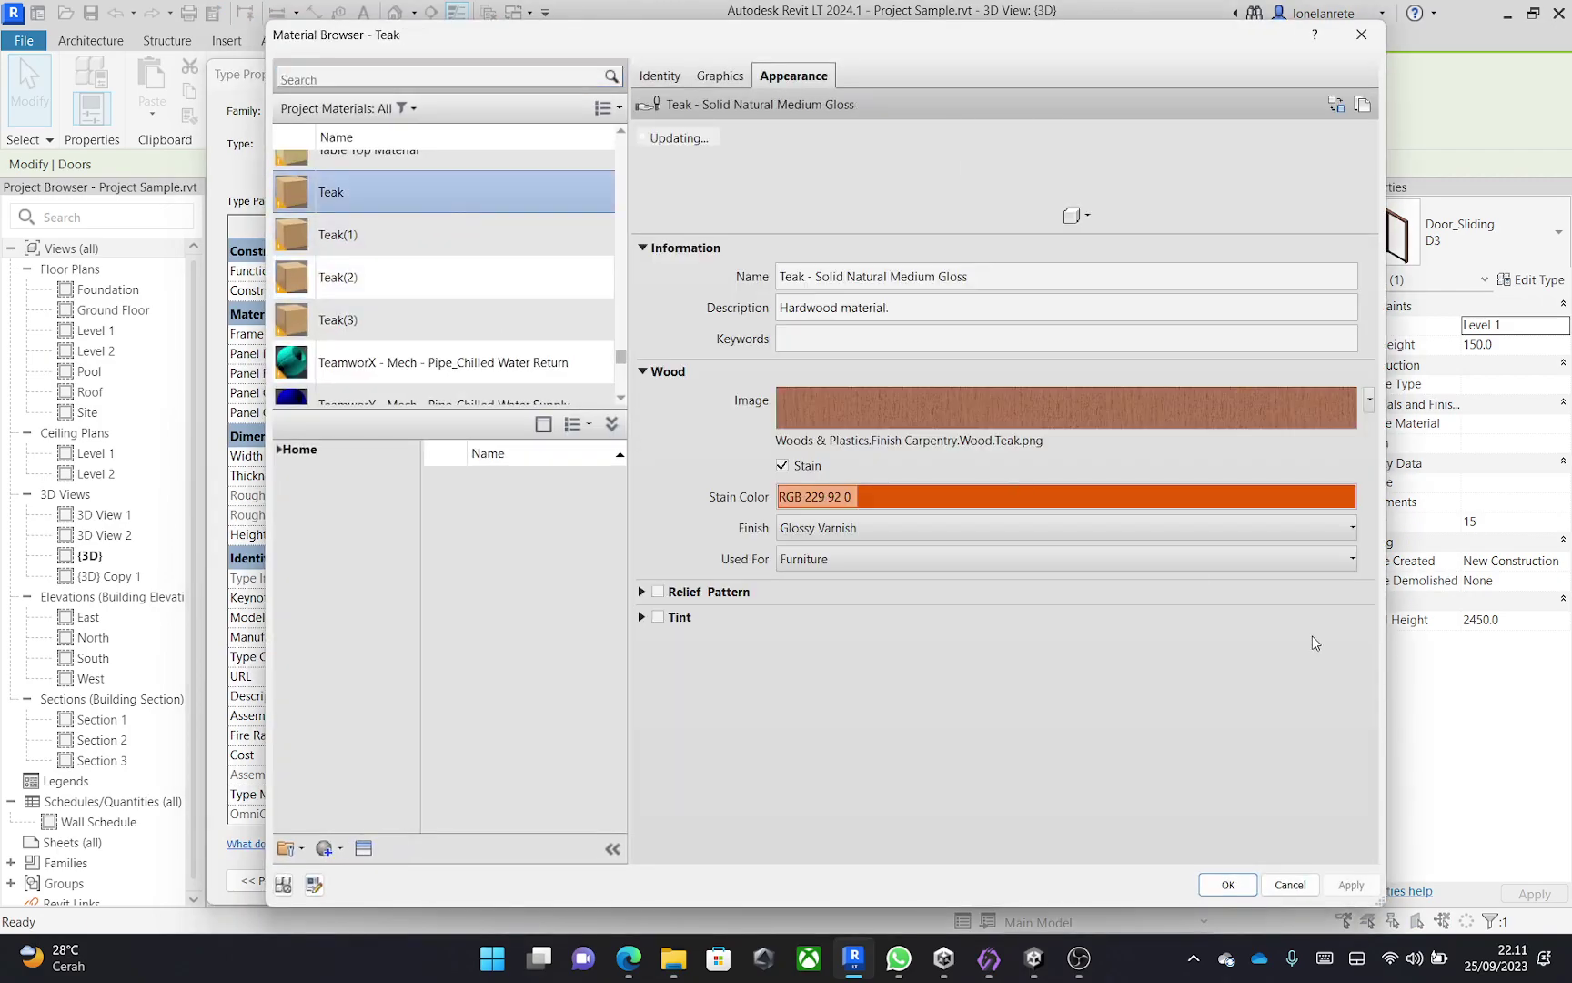
left_click(1228, 884)
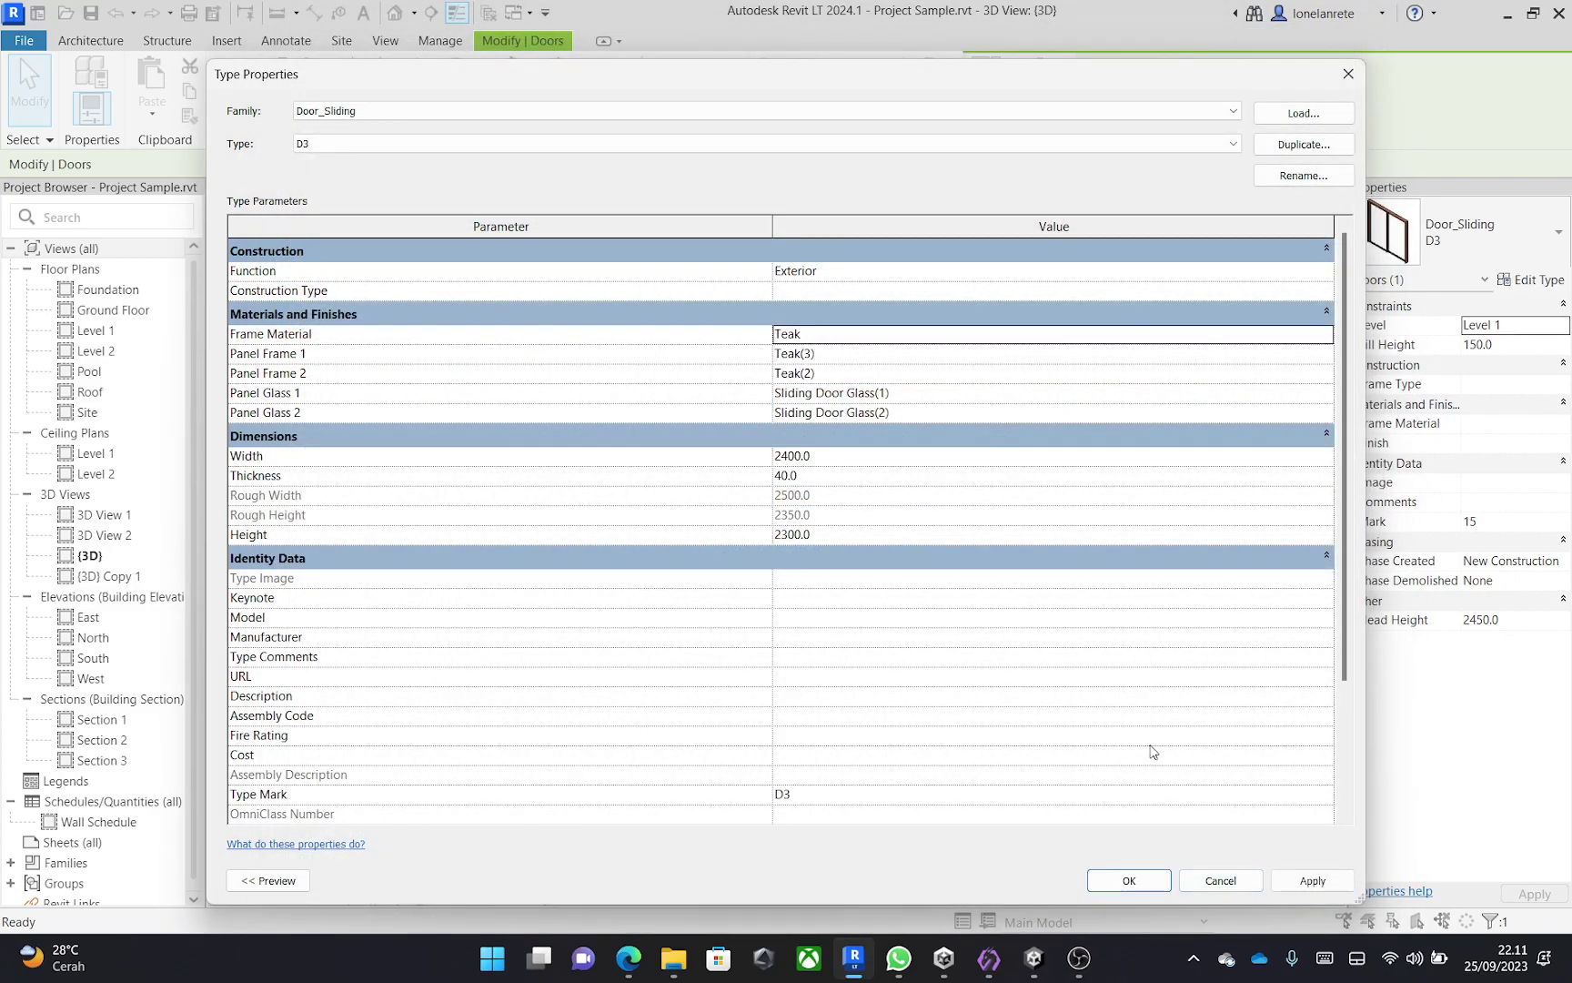
For Panel Frame 1, duplicate the Teak material with its assets and name the copy Teak Frame Panel 1.
left_click(1097, 357)
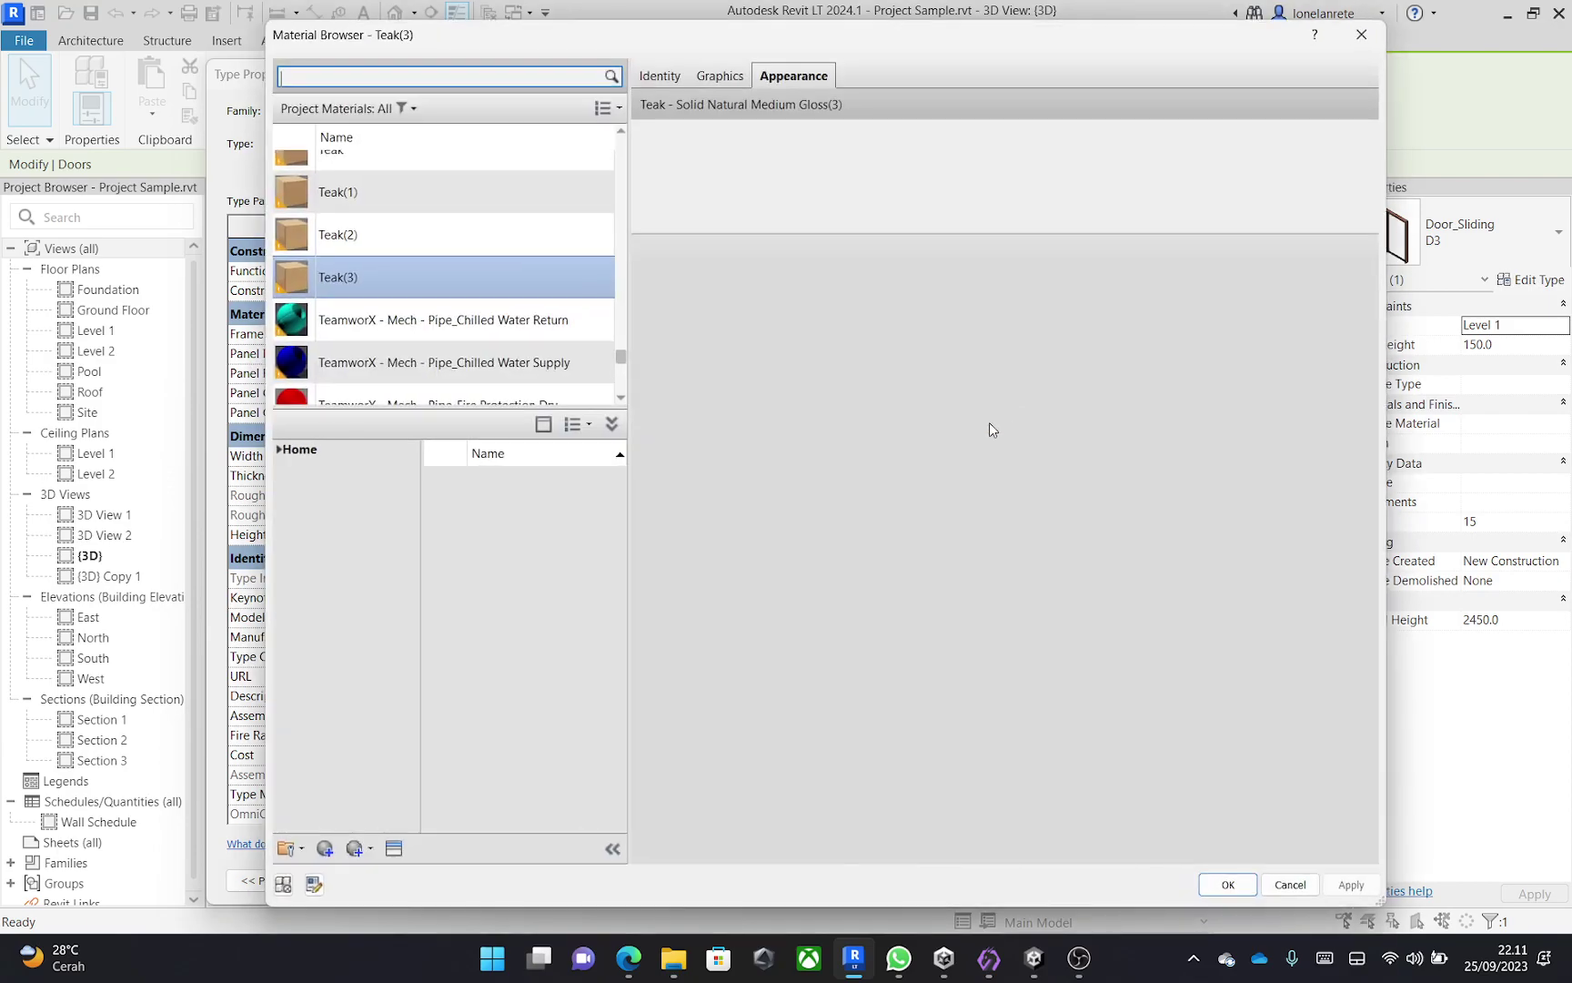
left_click(473, 197)
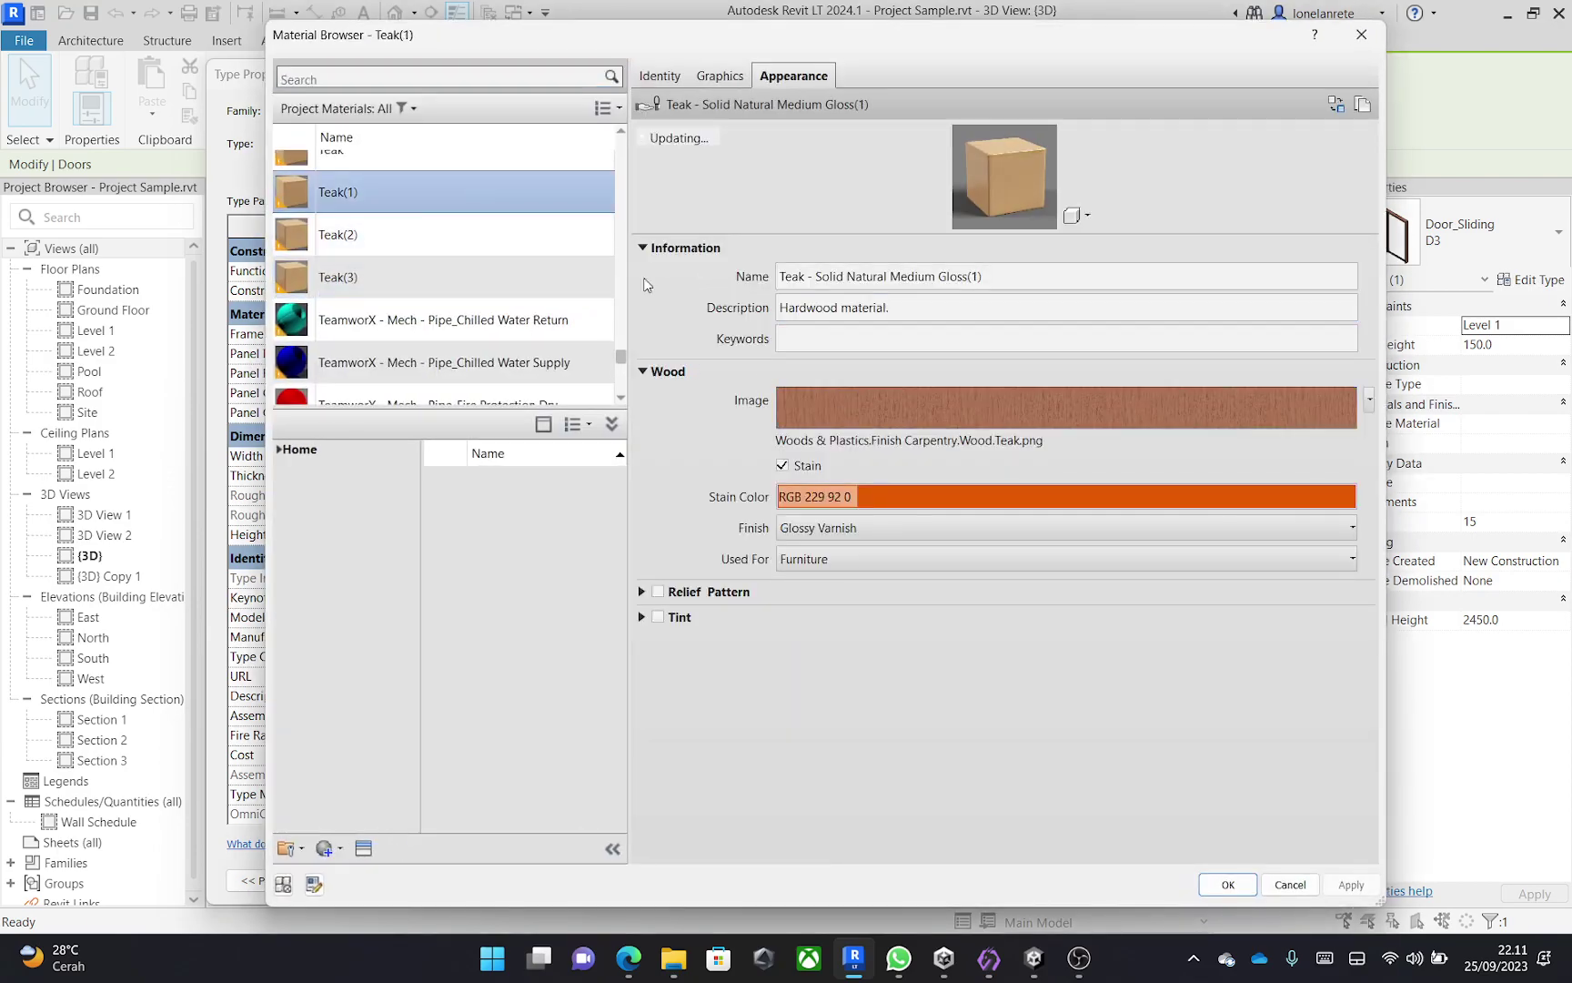
left_click(376, 160)
right_click(388, 171)
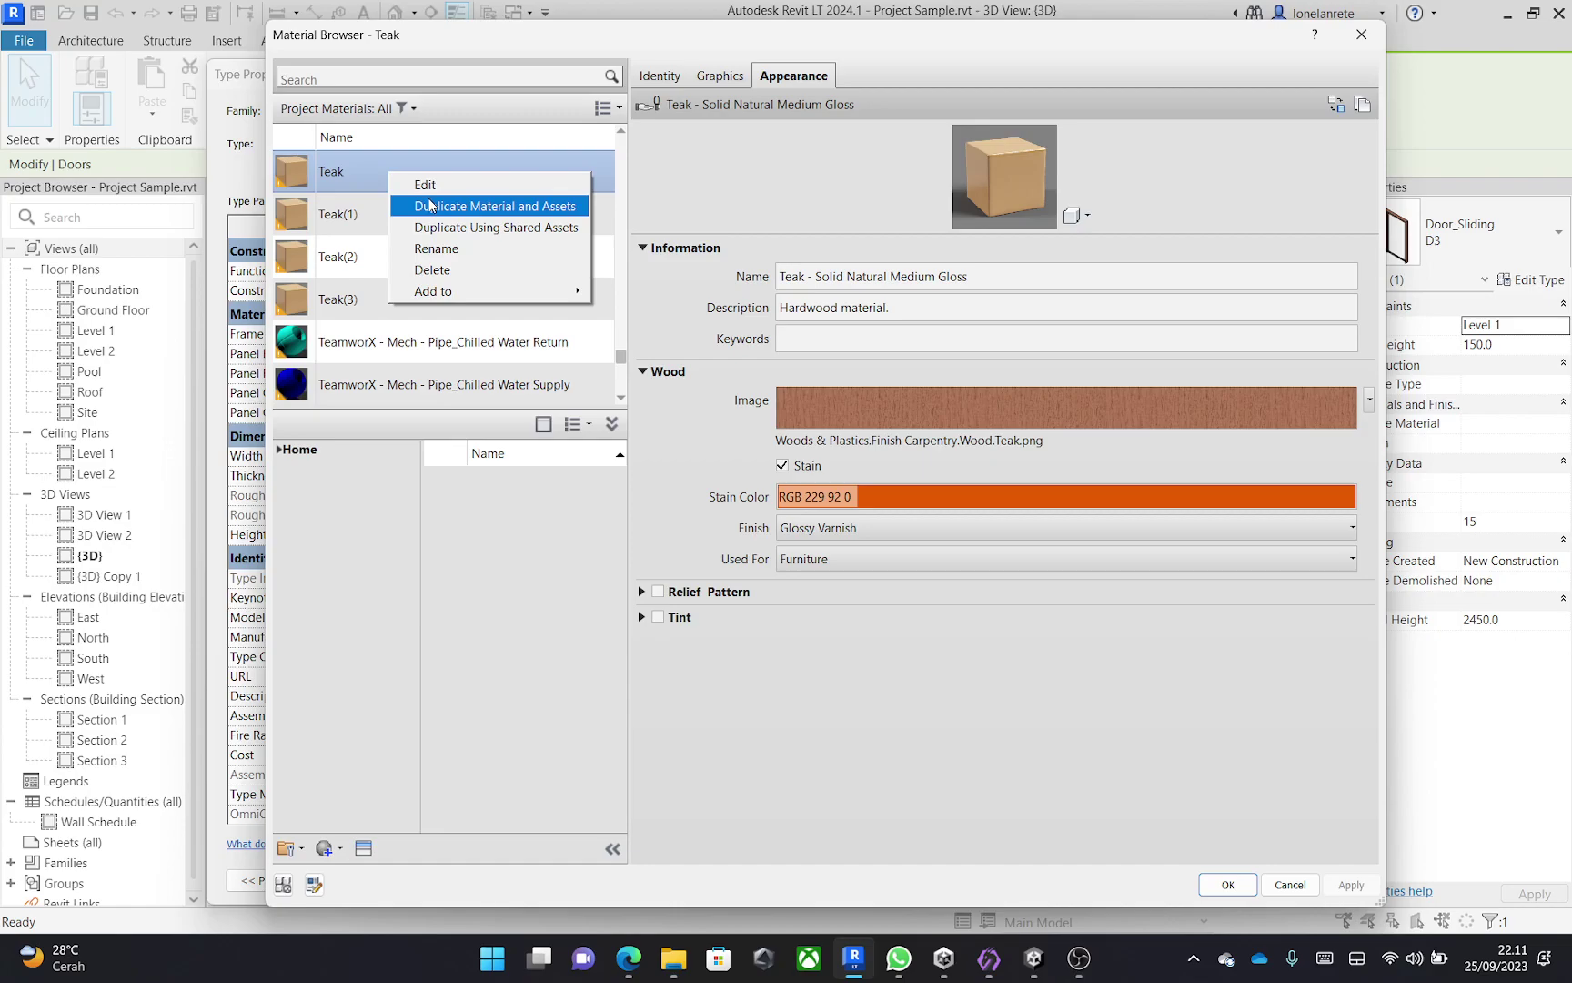
left_click(473, 205)
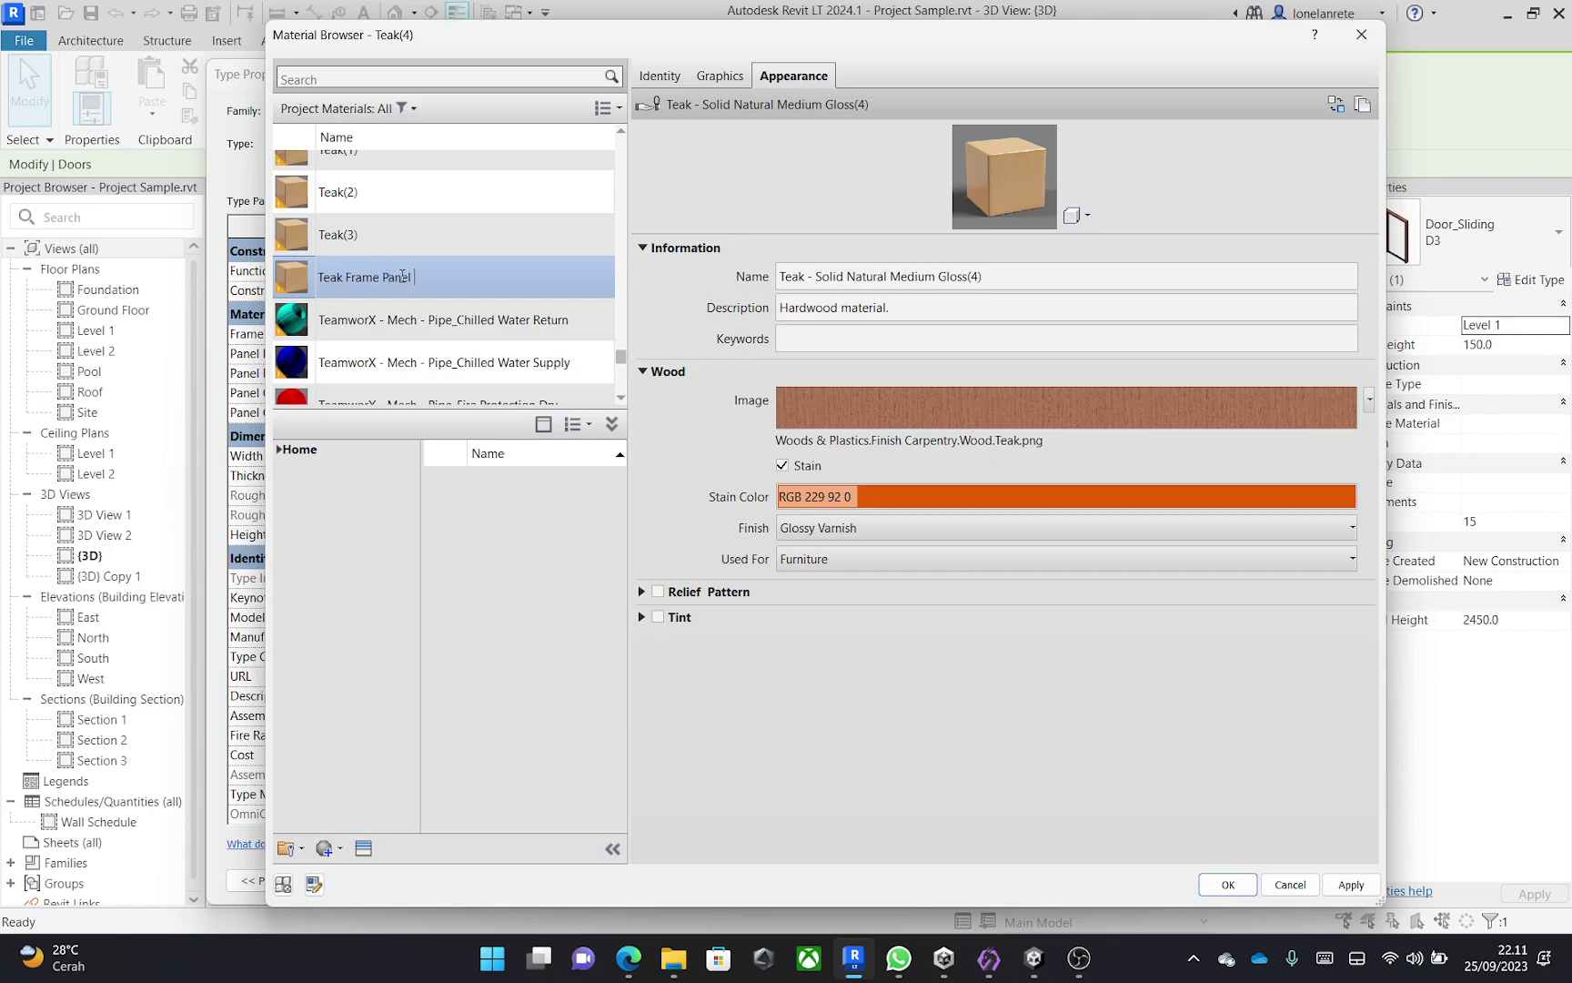
key("Return")
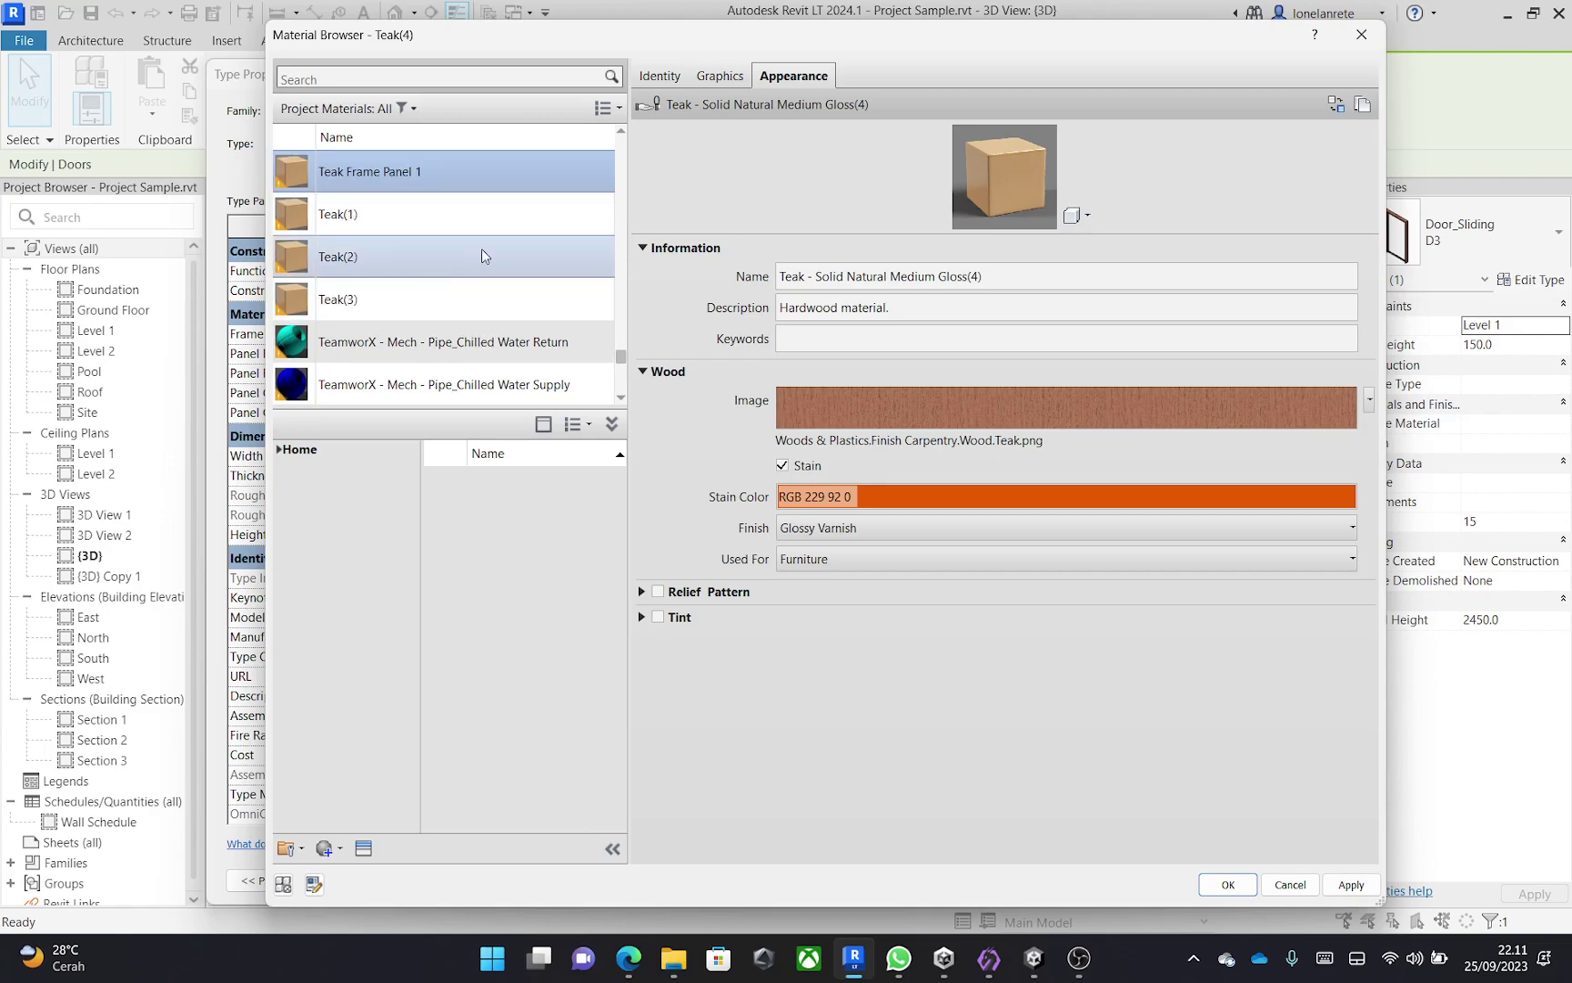
Replace Teak Frame Panel 1's appearance asset with Birch, found by searching for "wood", and accept the material for Panel Frame 1.
left_click(1335, 106)
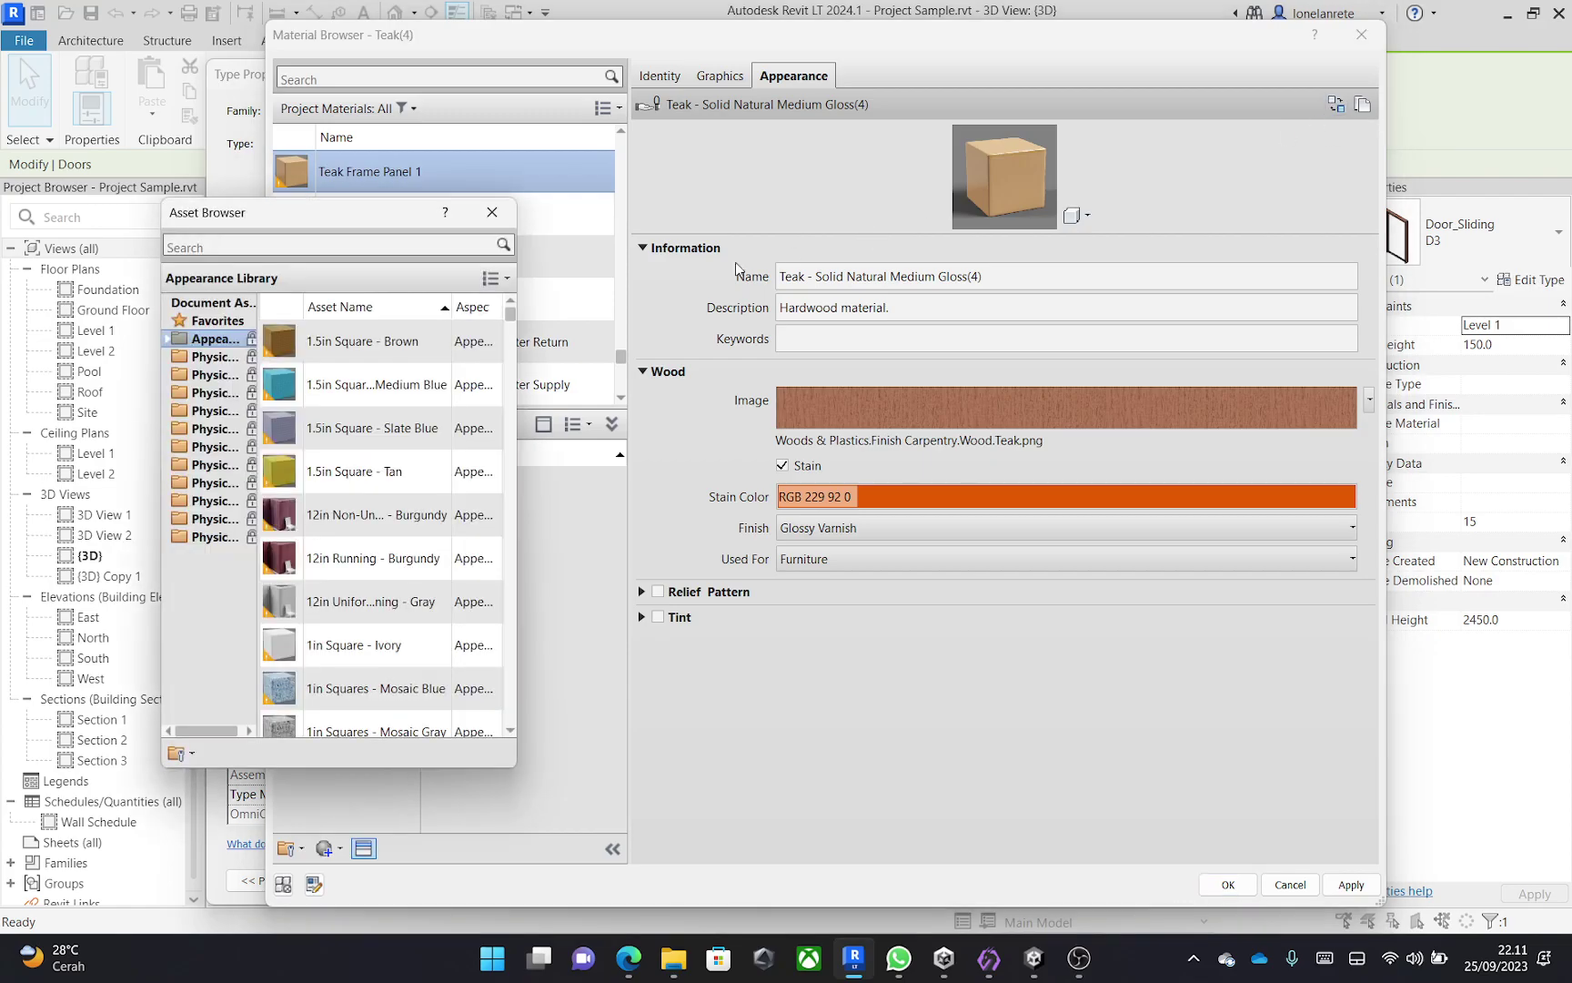
left_click(355, 244)
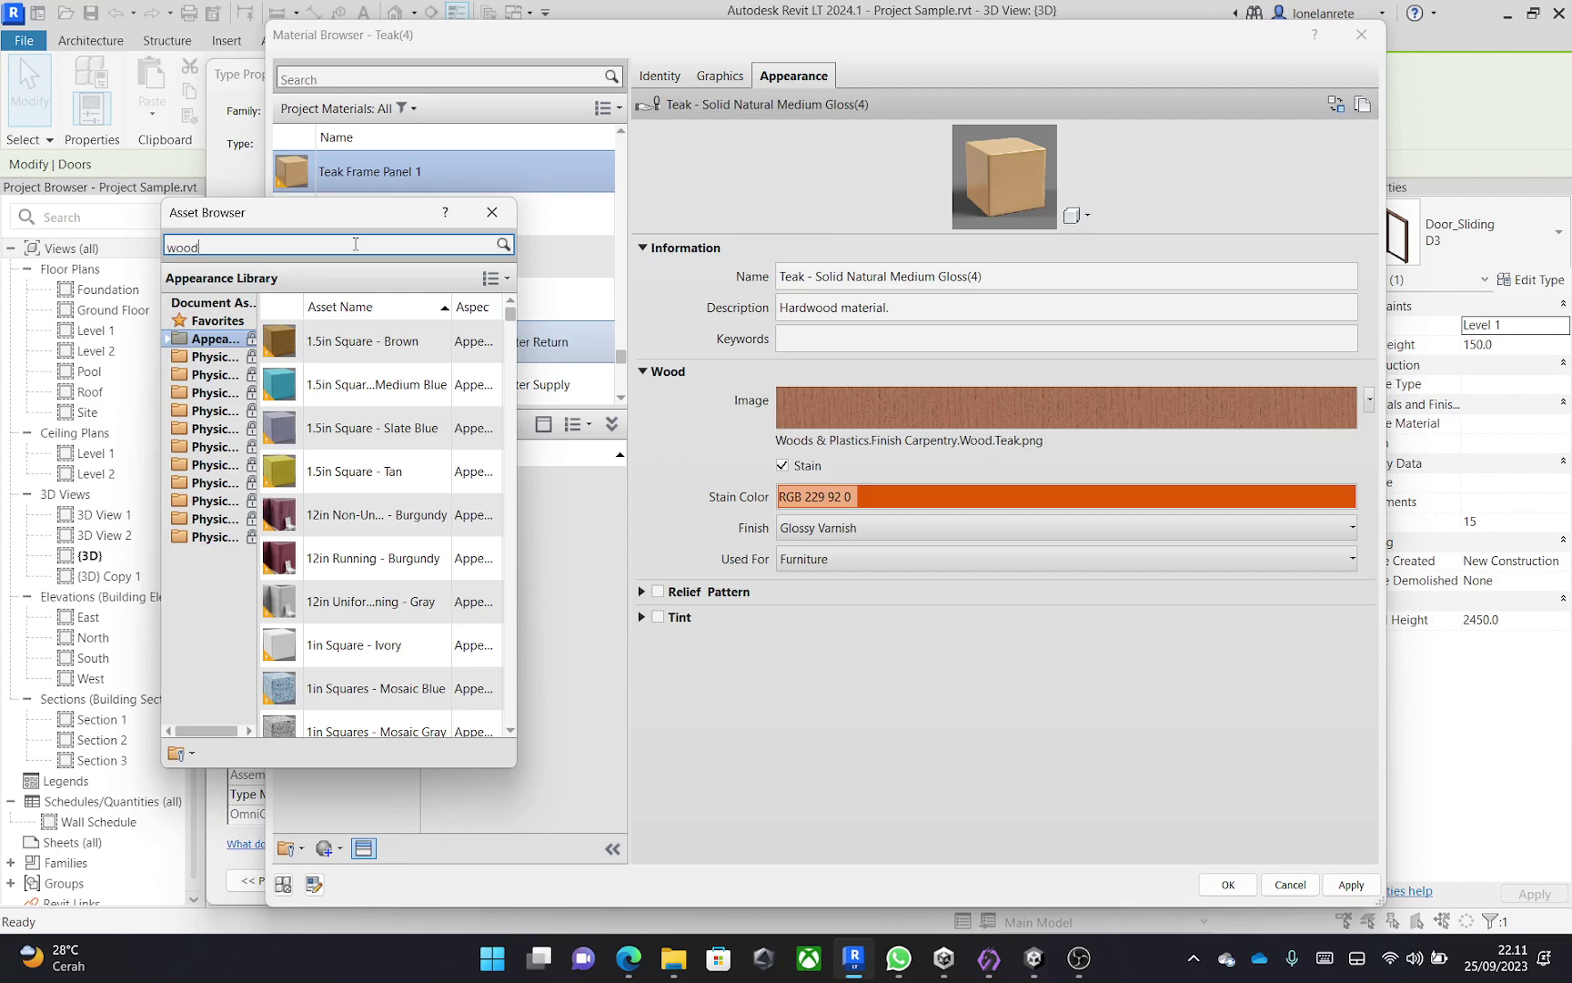
key("Return")
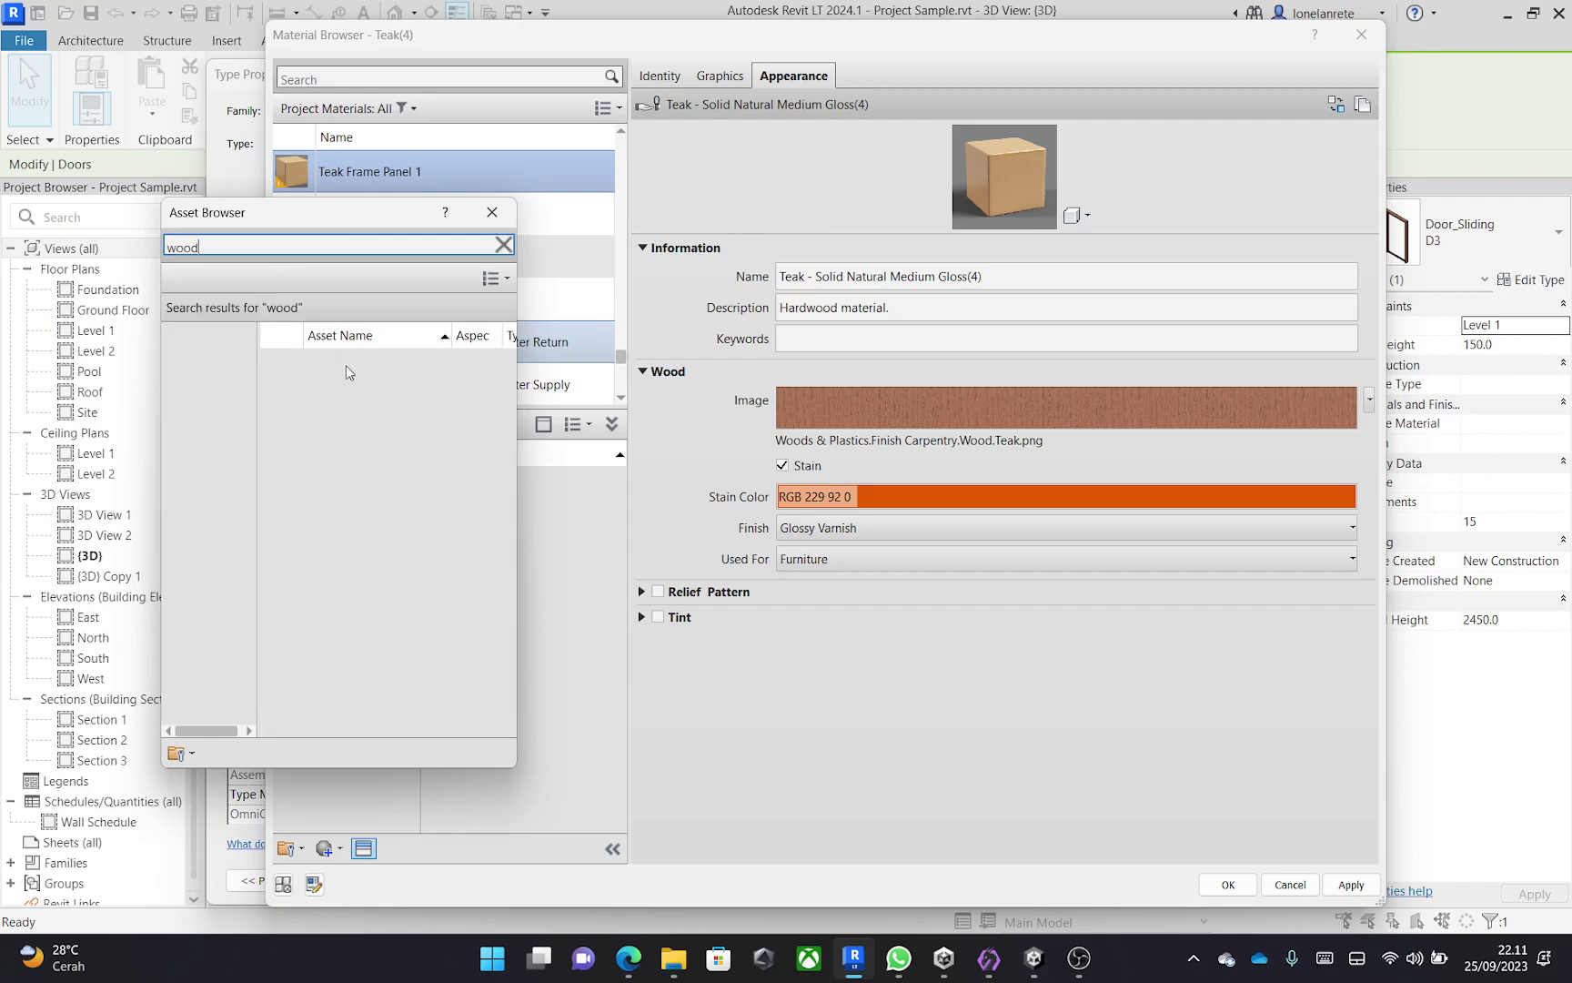
scroll(366, 398, "down", 1)
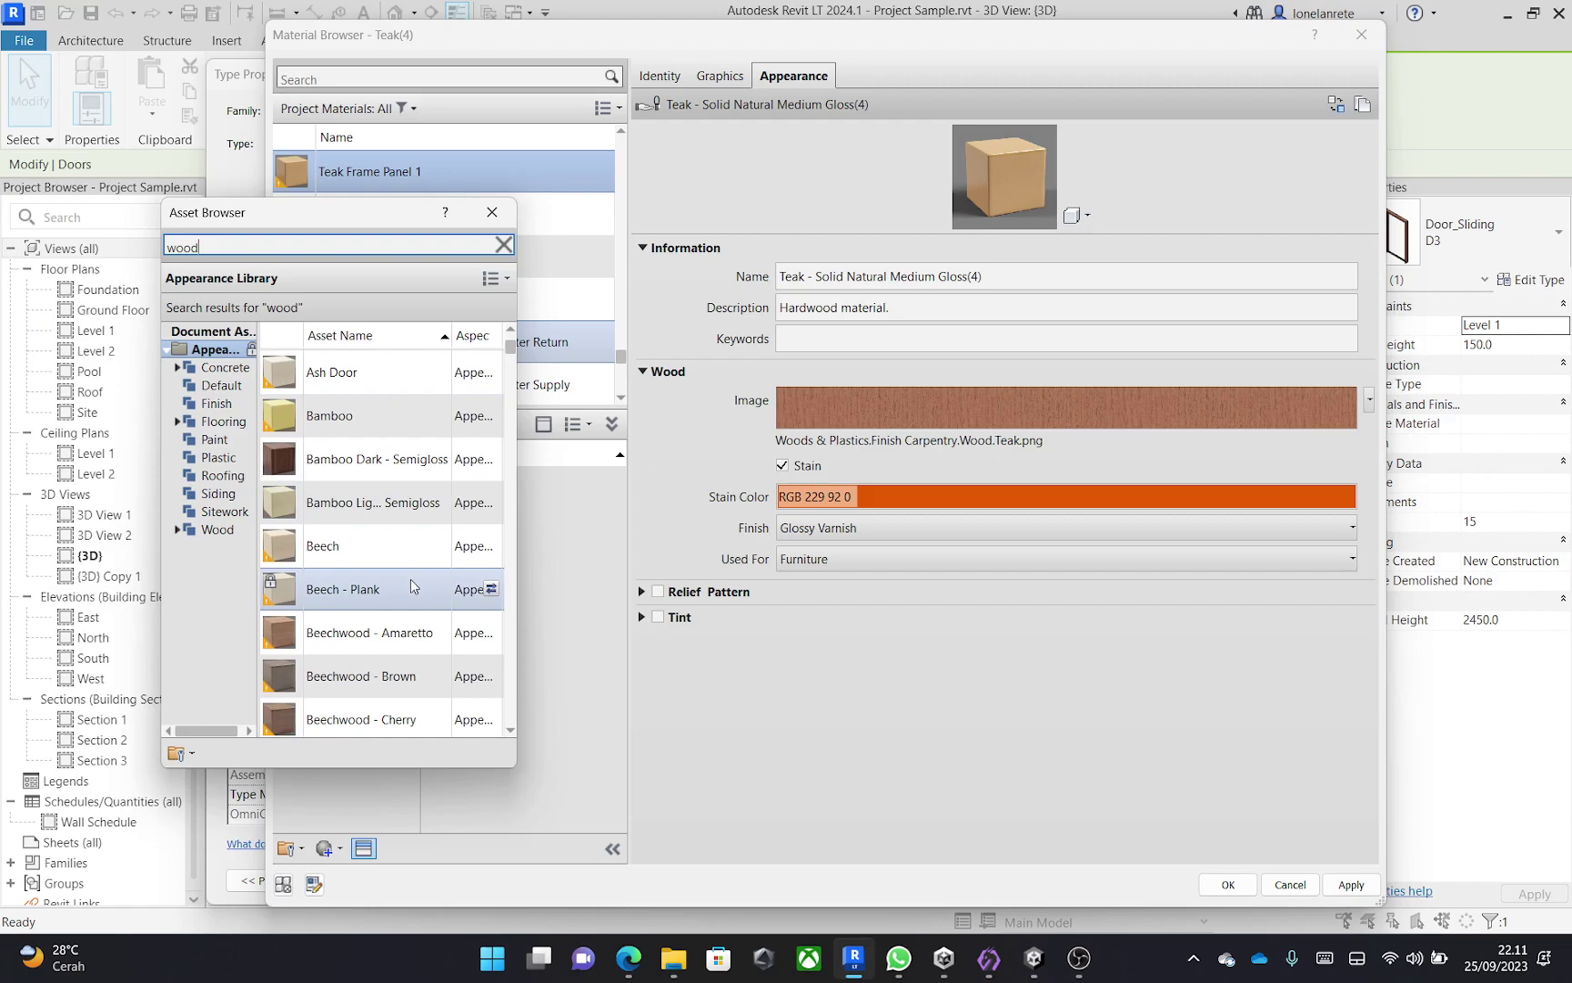
scroll(411, 637, "down", 1)
scroll(410, 641, "down", 5)
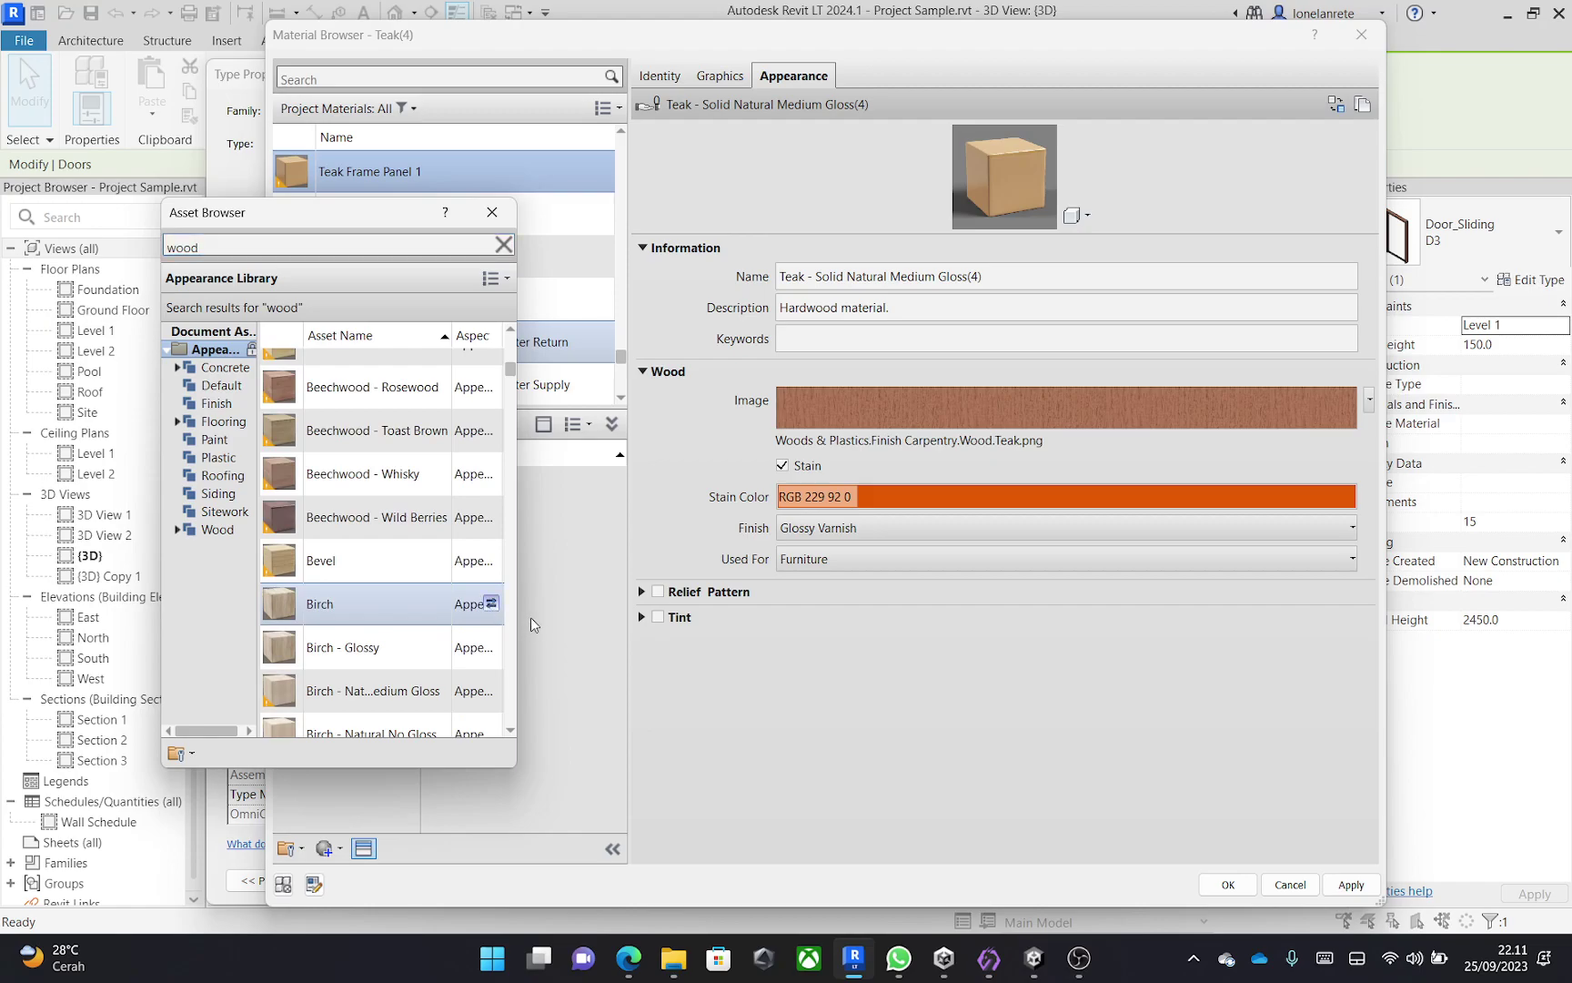
left_click(492, 603)
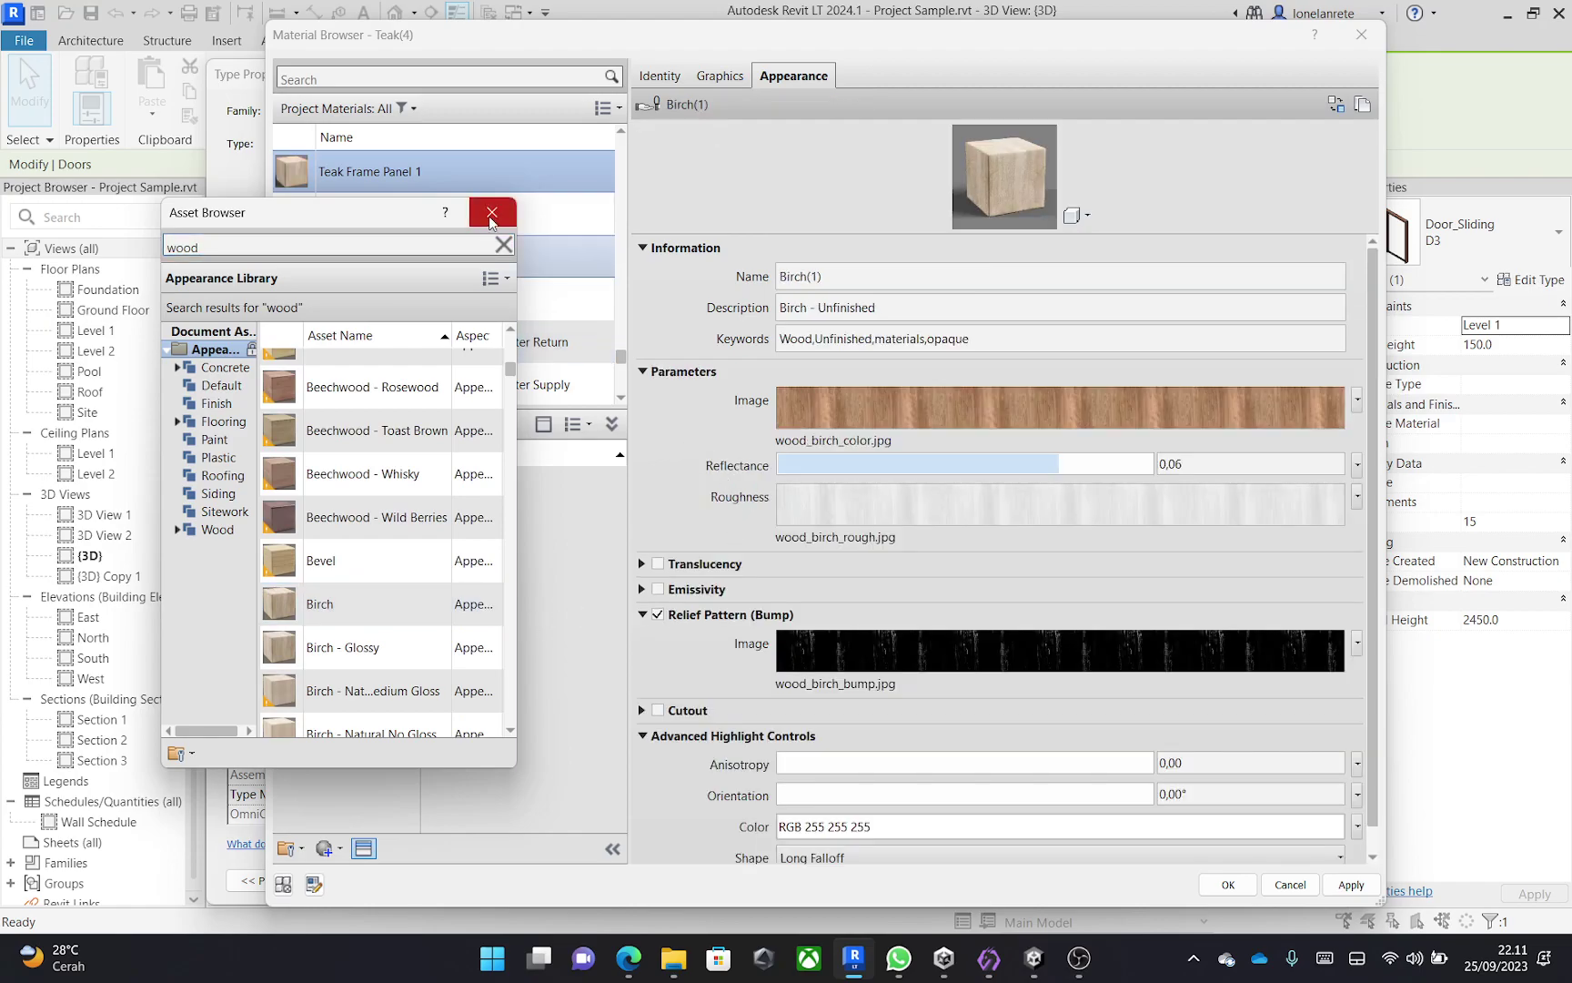
left_click(492, 212)
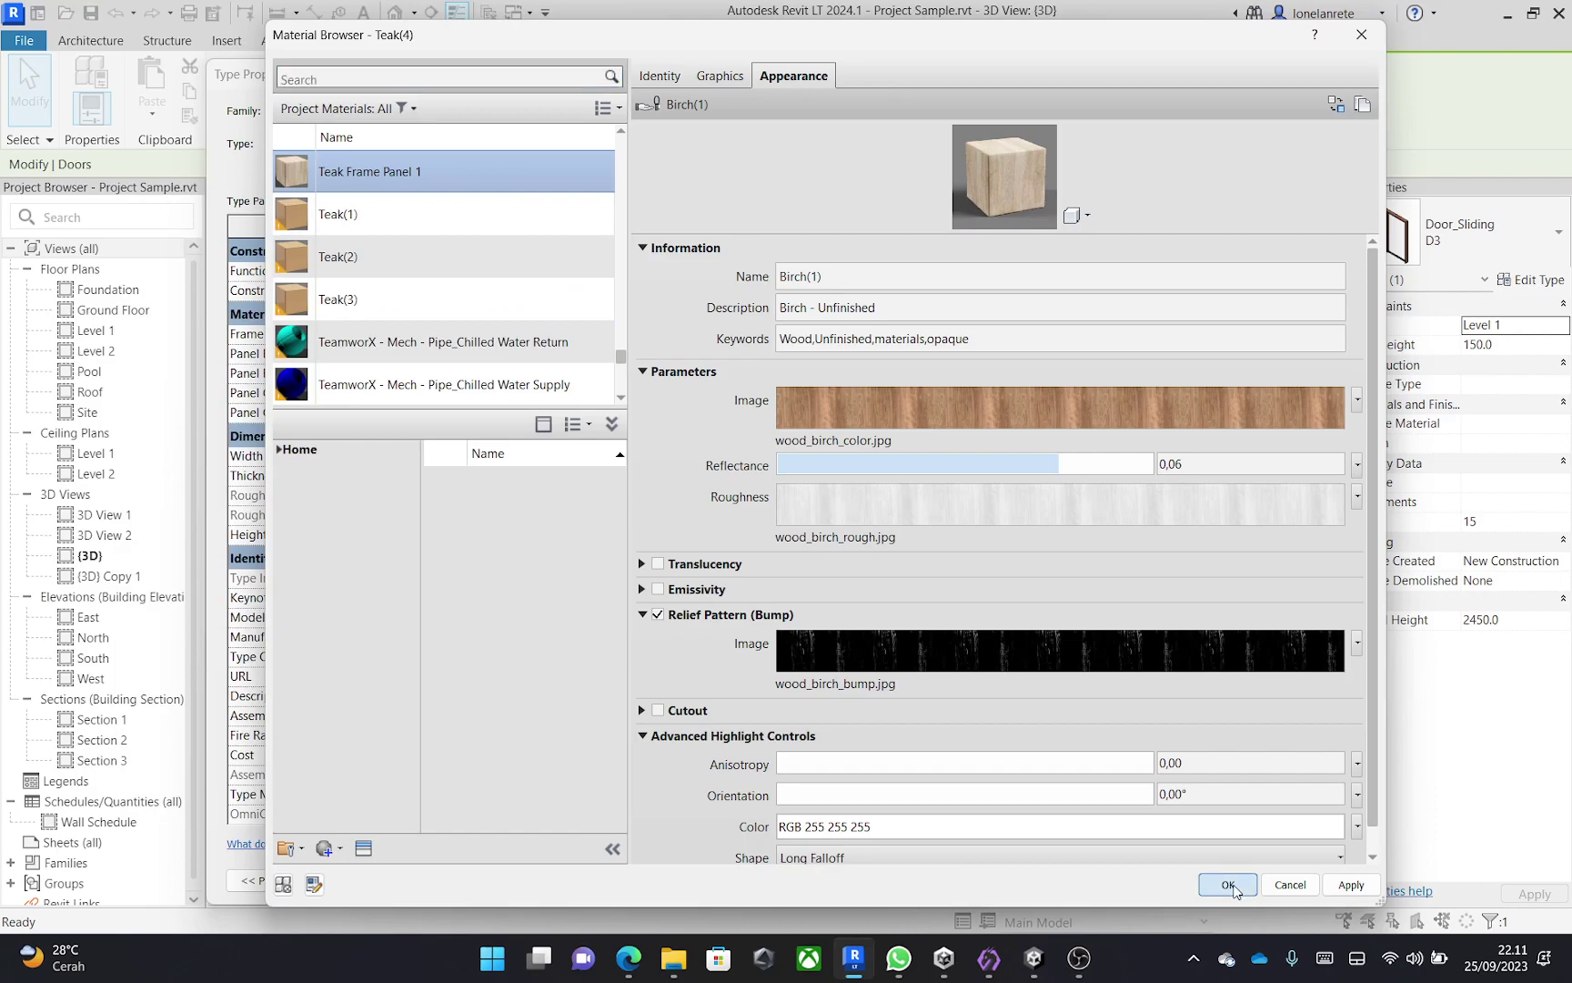
left_click(1227, 884)
For Panel Frame 2, duplicate Teak Frame Panel 1 with its assets, name the copy Teak Frame Panel 2 and select it.
left_click(1137, 369)
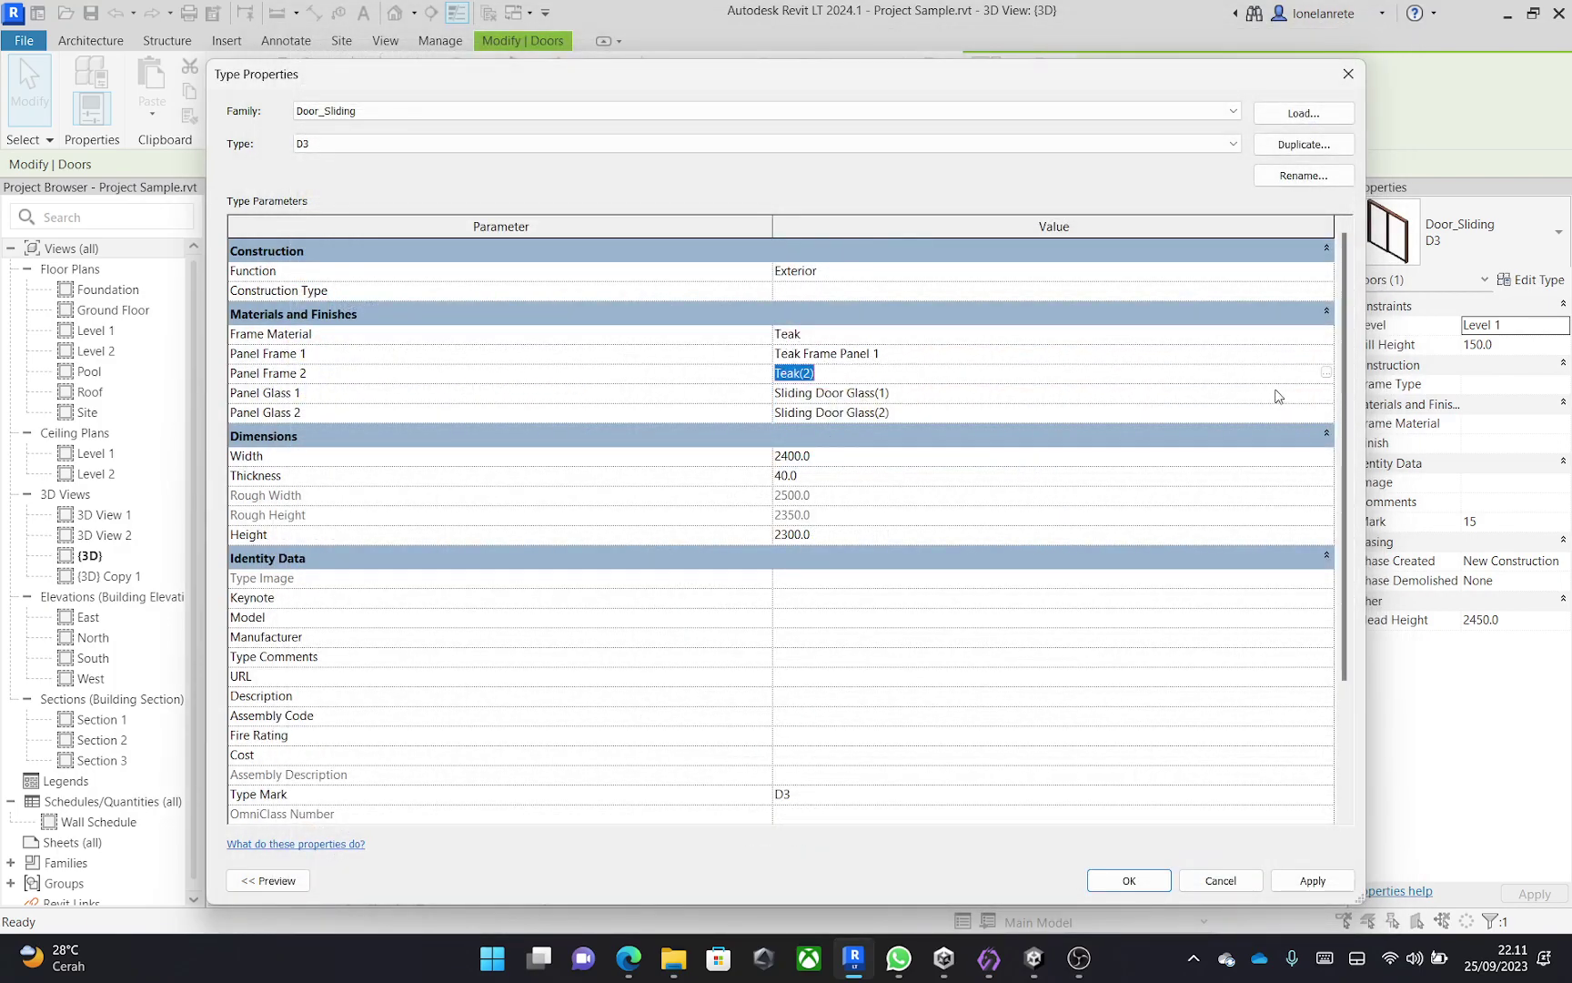
left_click(1326, 371)
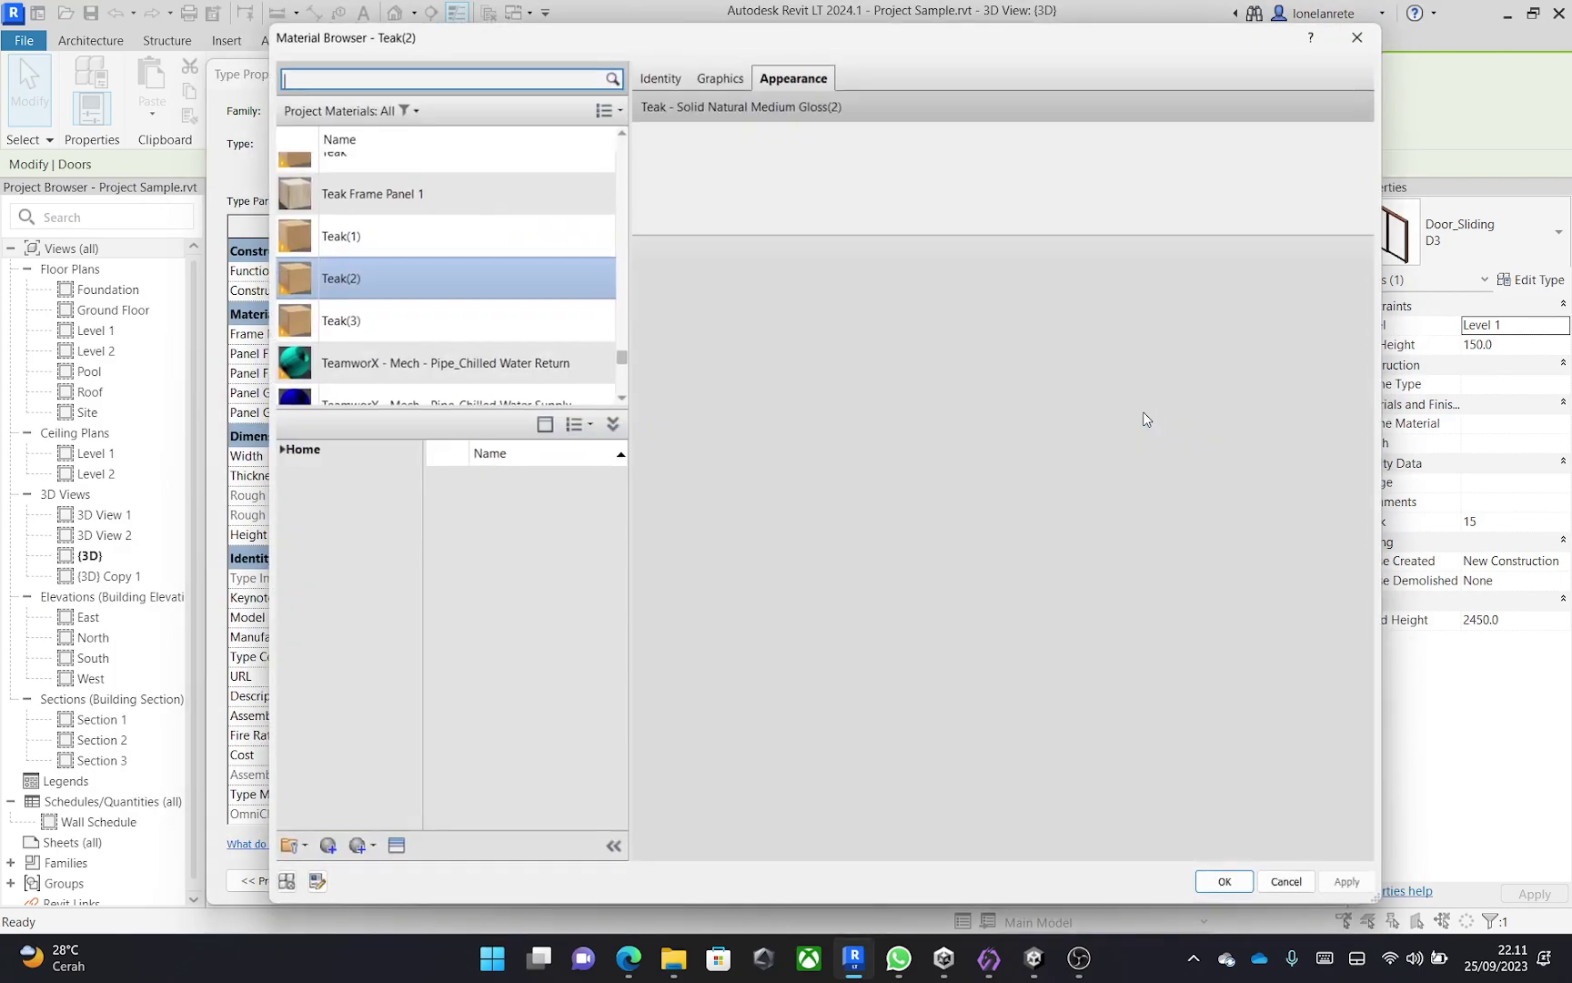
left_click(474, 202)
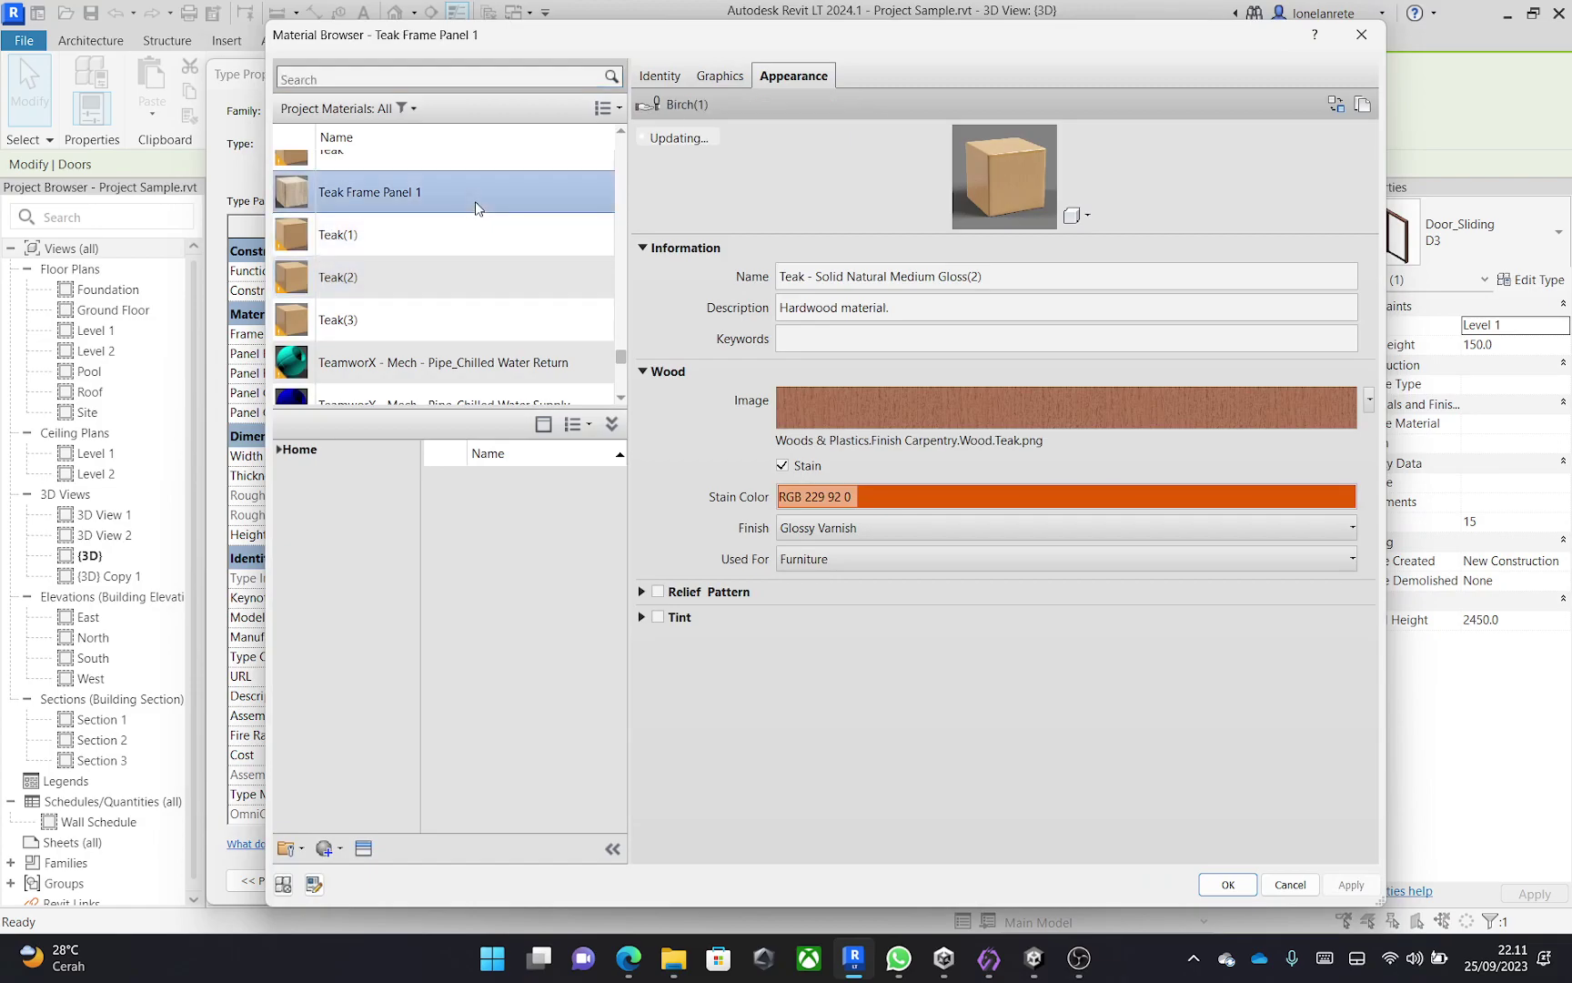
right_click(475, 201)
left_click(523, 236)
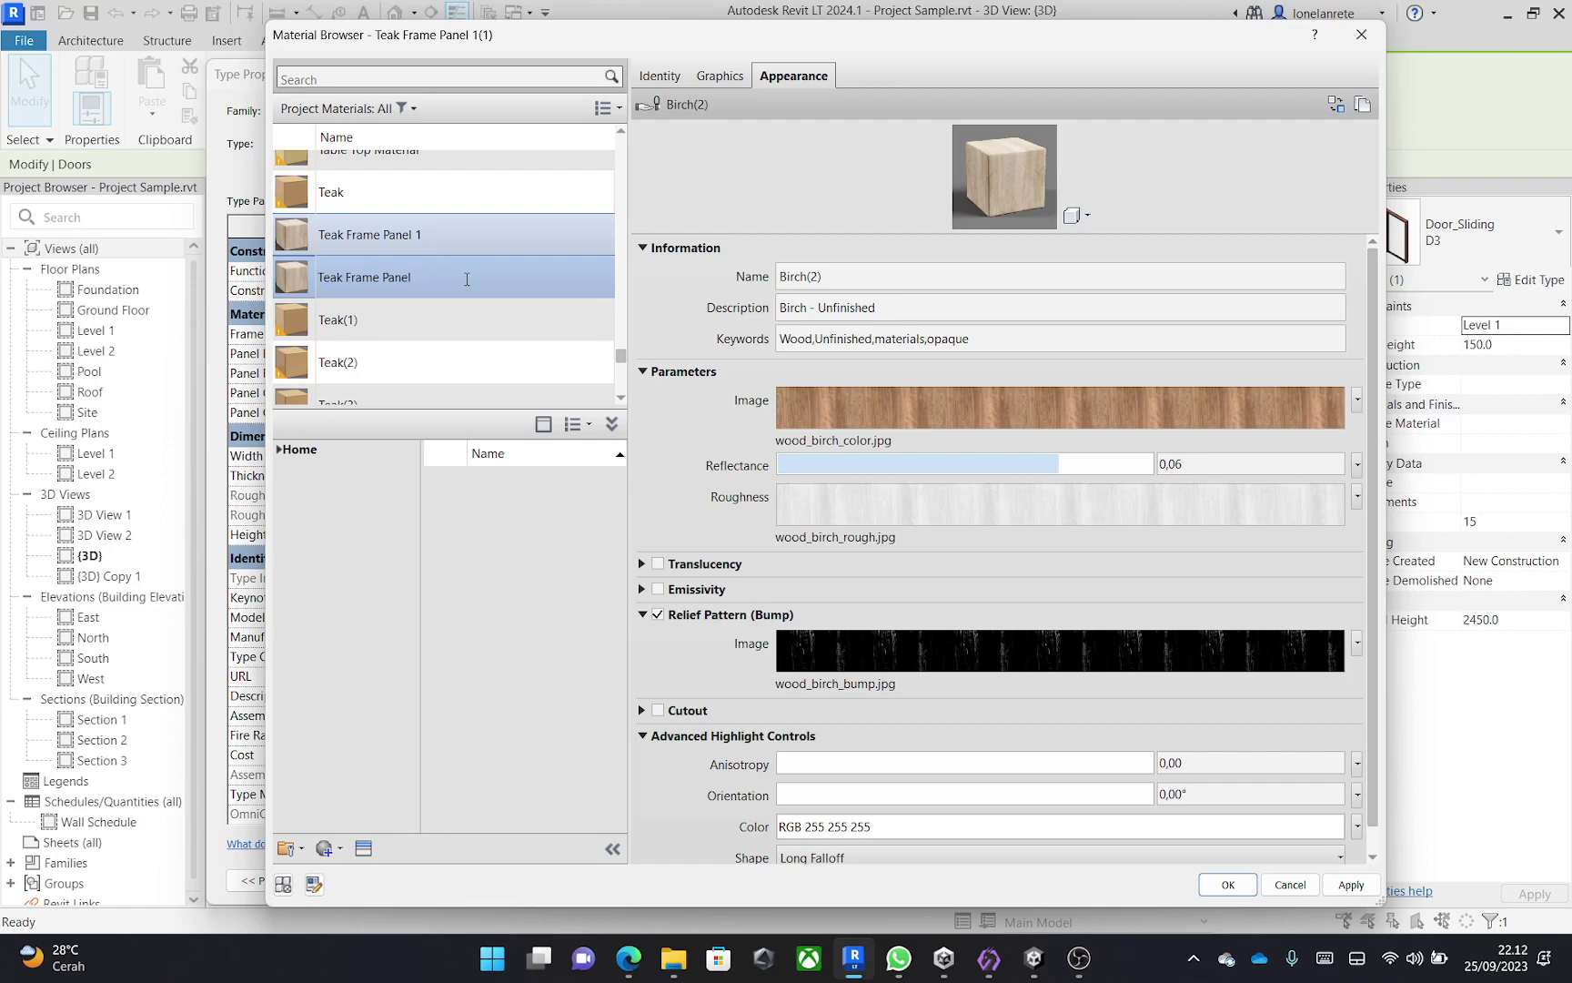
key("Return")
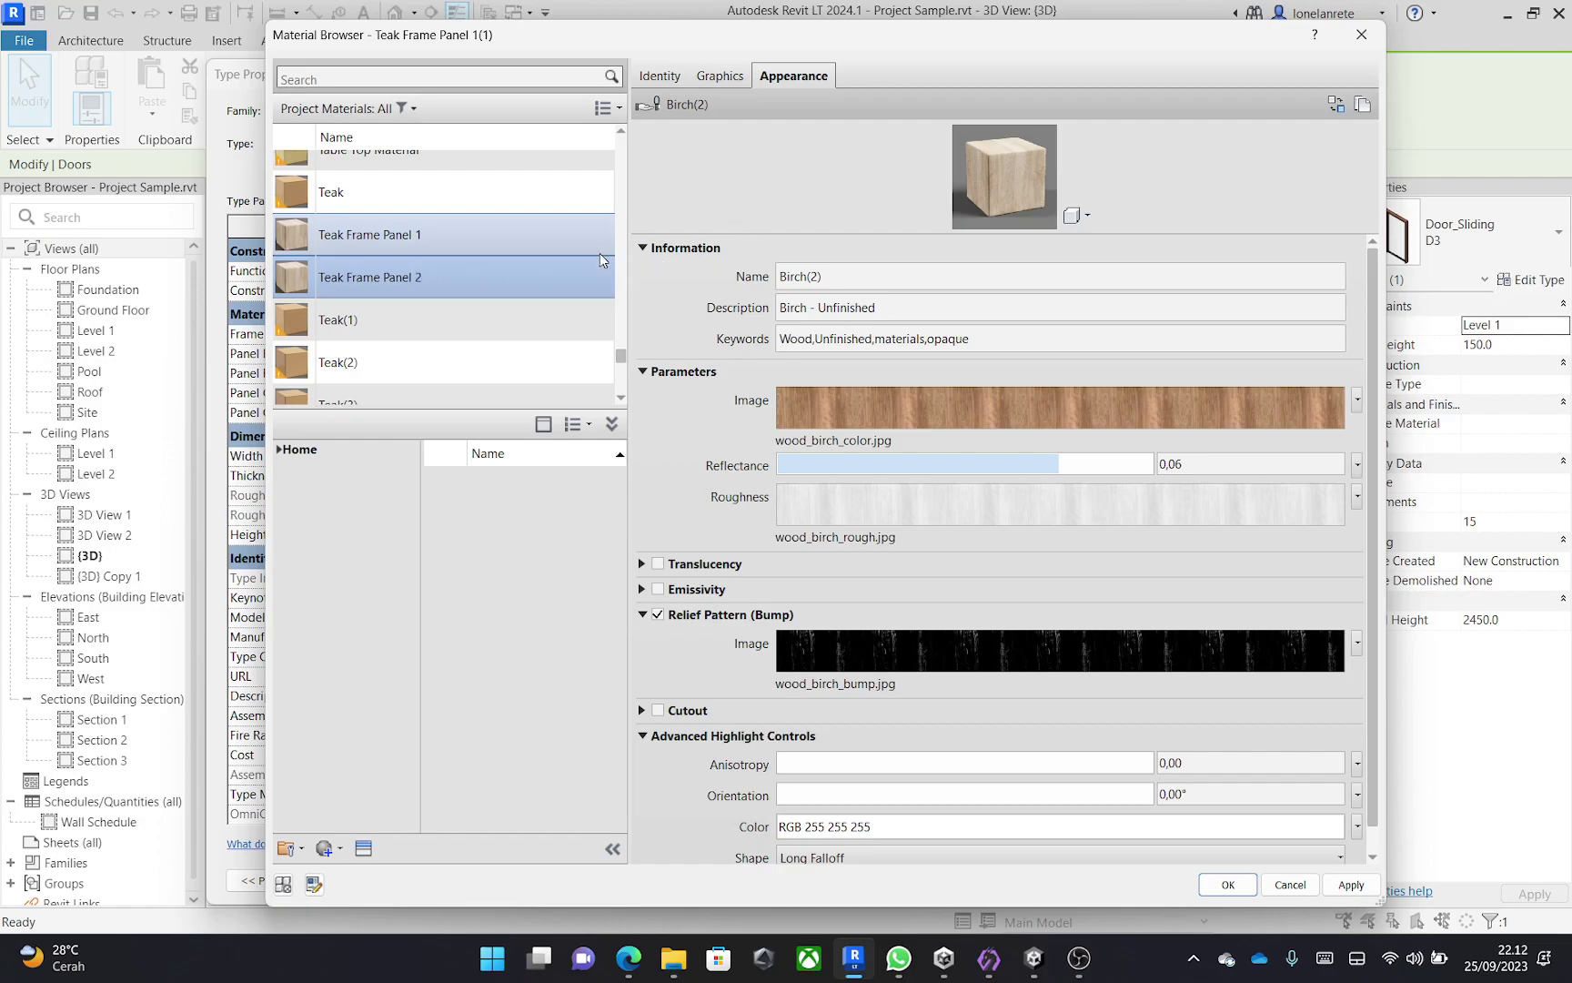
left_click(572, 238)
left_click(532, 277)
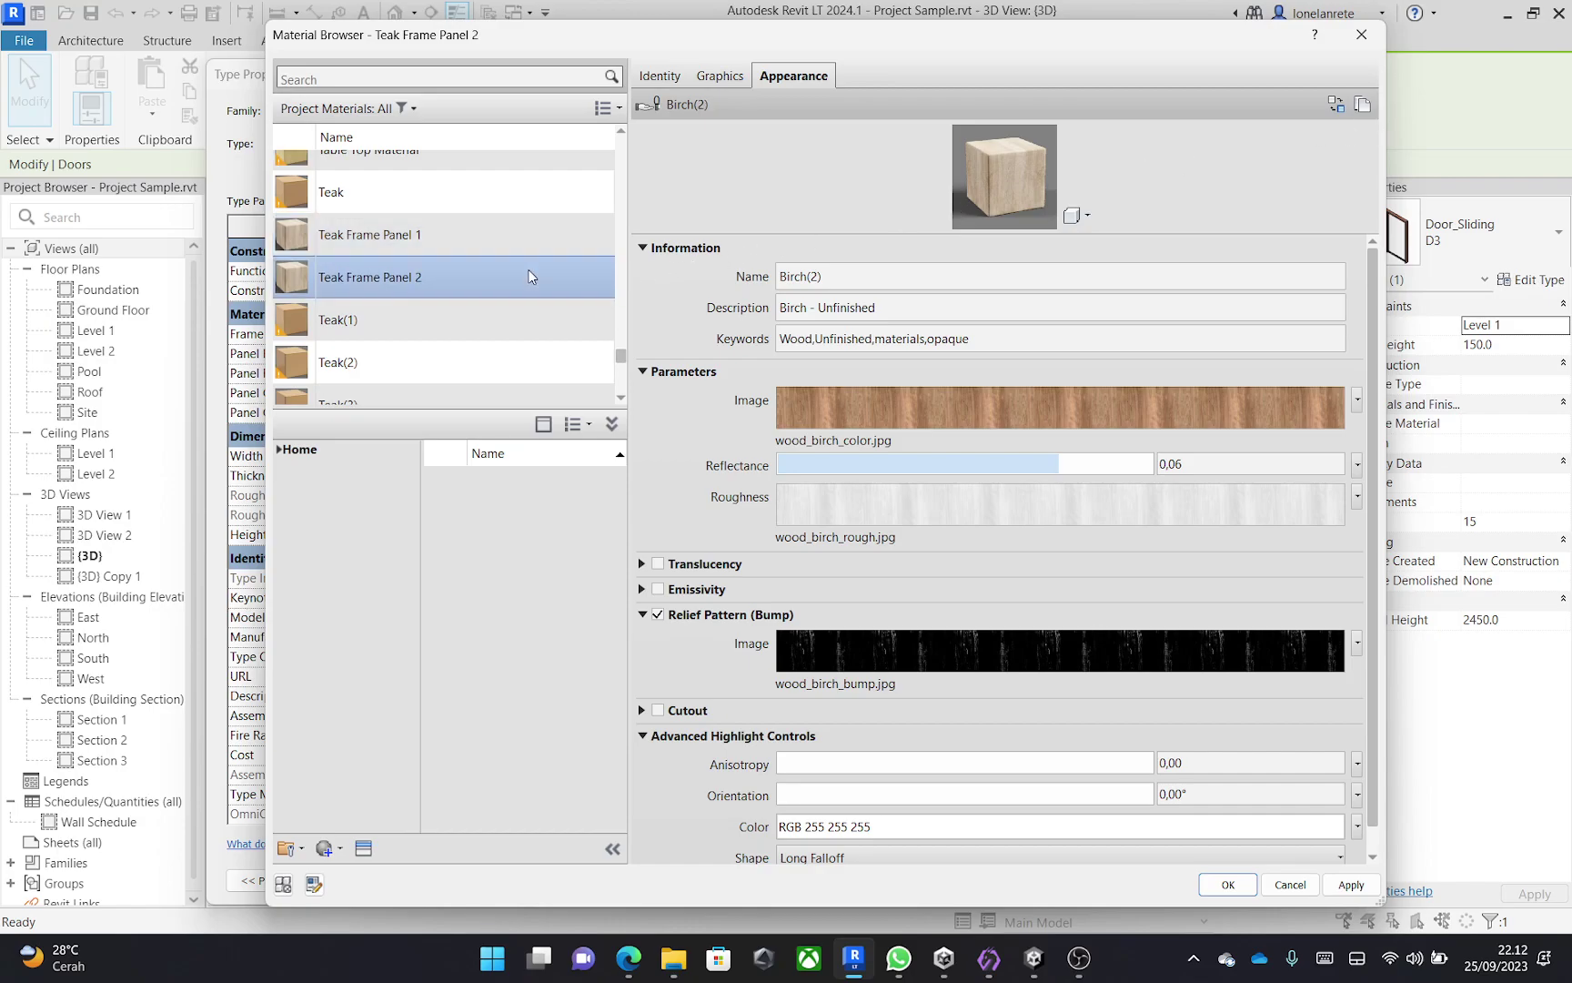
Replace Teak Frame Panel 2's appearance asset with Beechwood - Rosewood, found by searching for "wood", and accept the material for Panel Frame 2.
left_click(1335, 105)
scroll(349, 480, "down", 1)
scroll(349, 480, "up", 1)
left_click(320, 247)
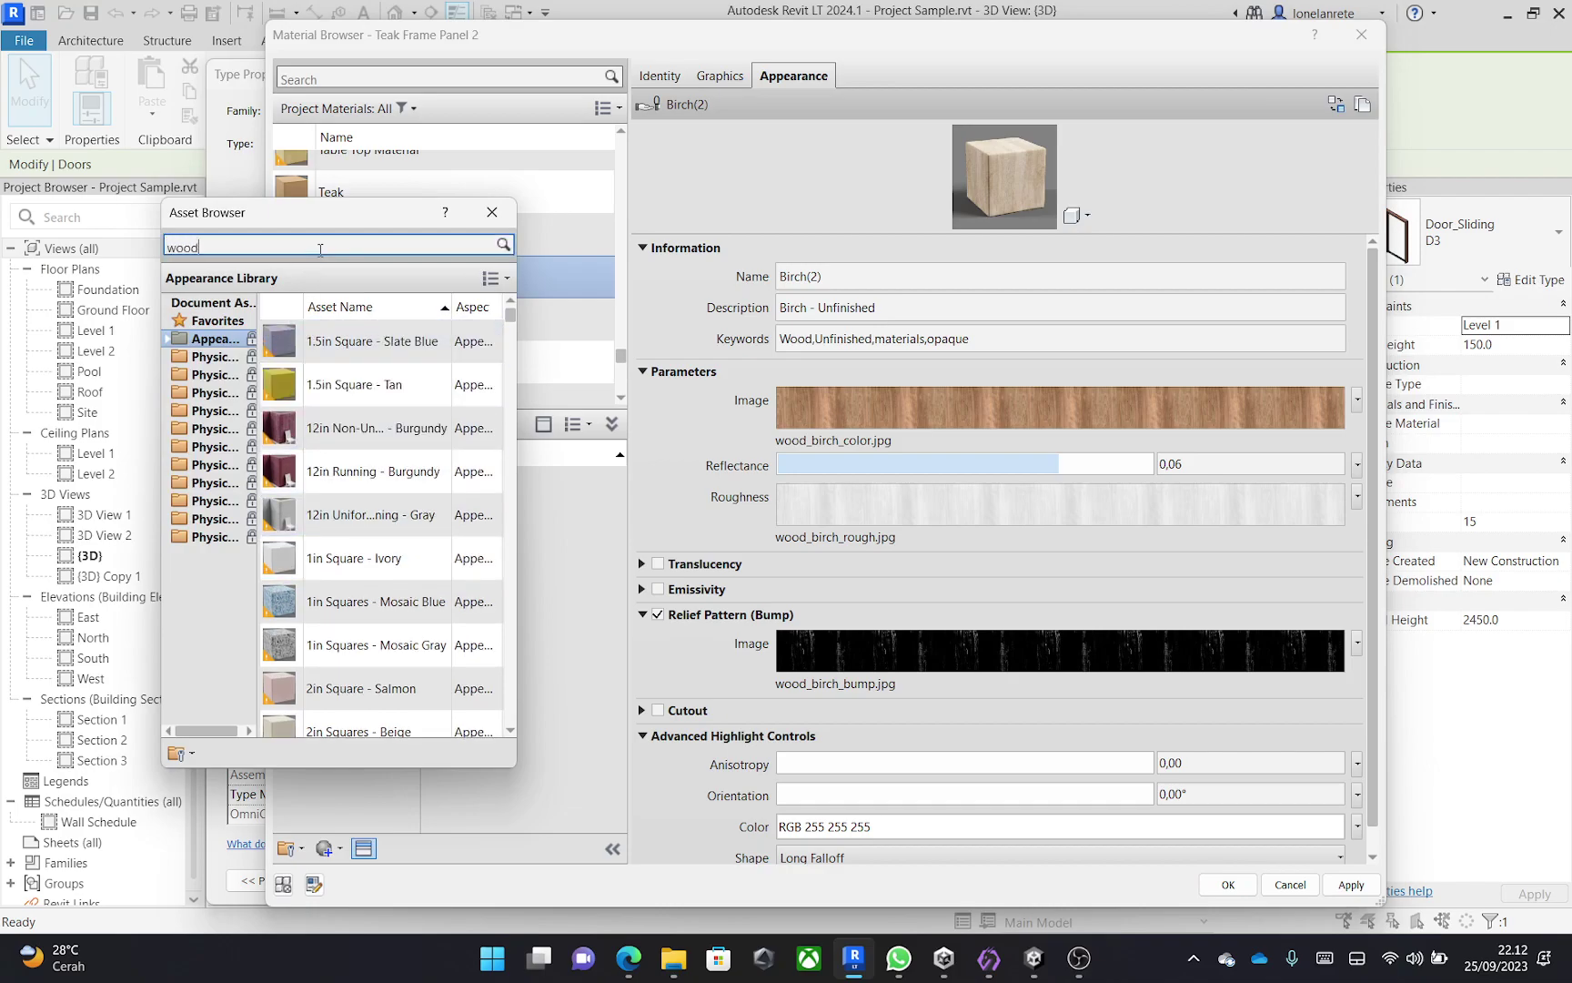
type("wood")
key("Return")
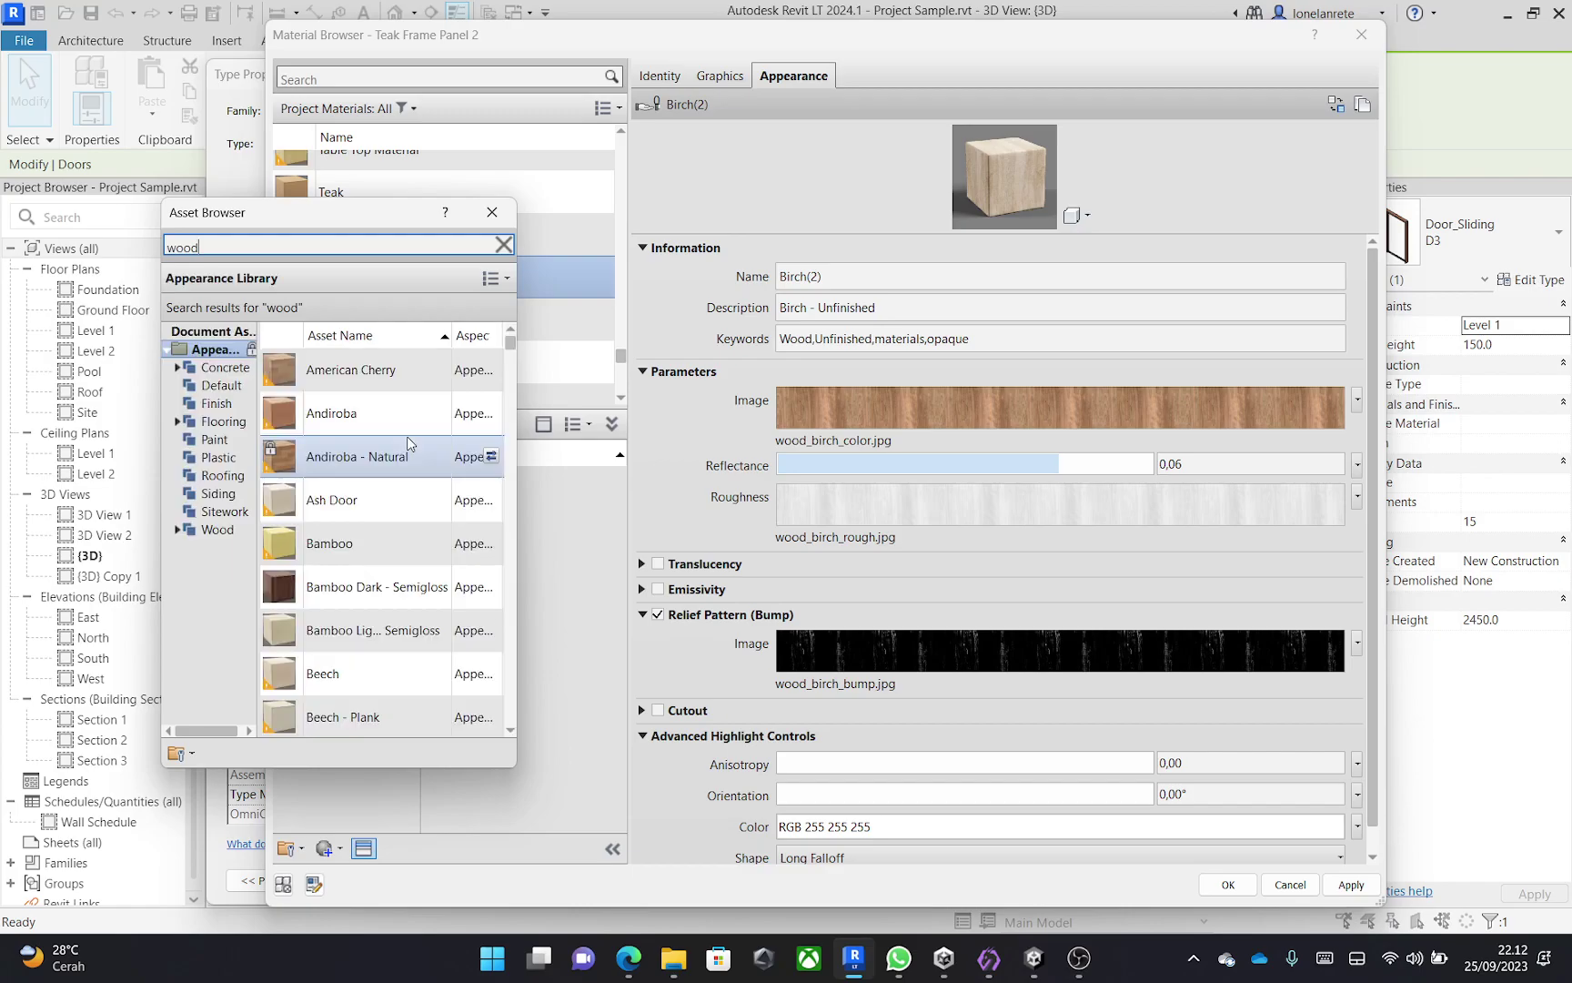
scroll(416, 465, "down", 3)
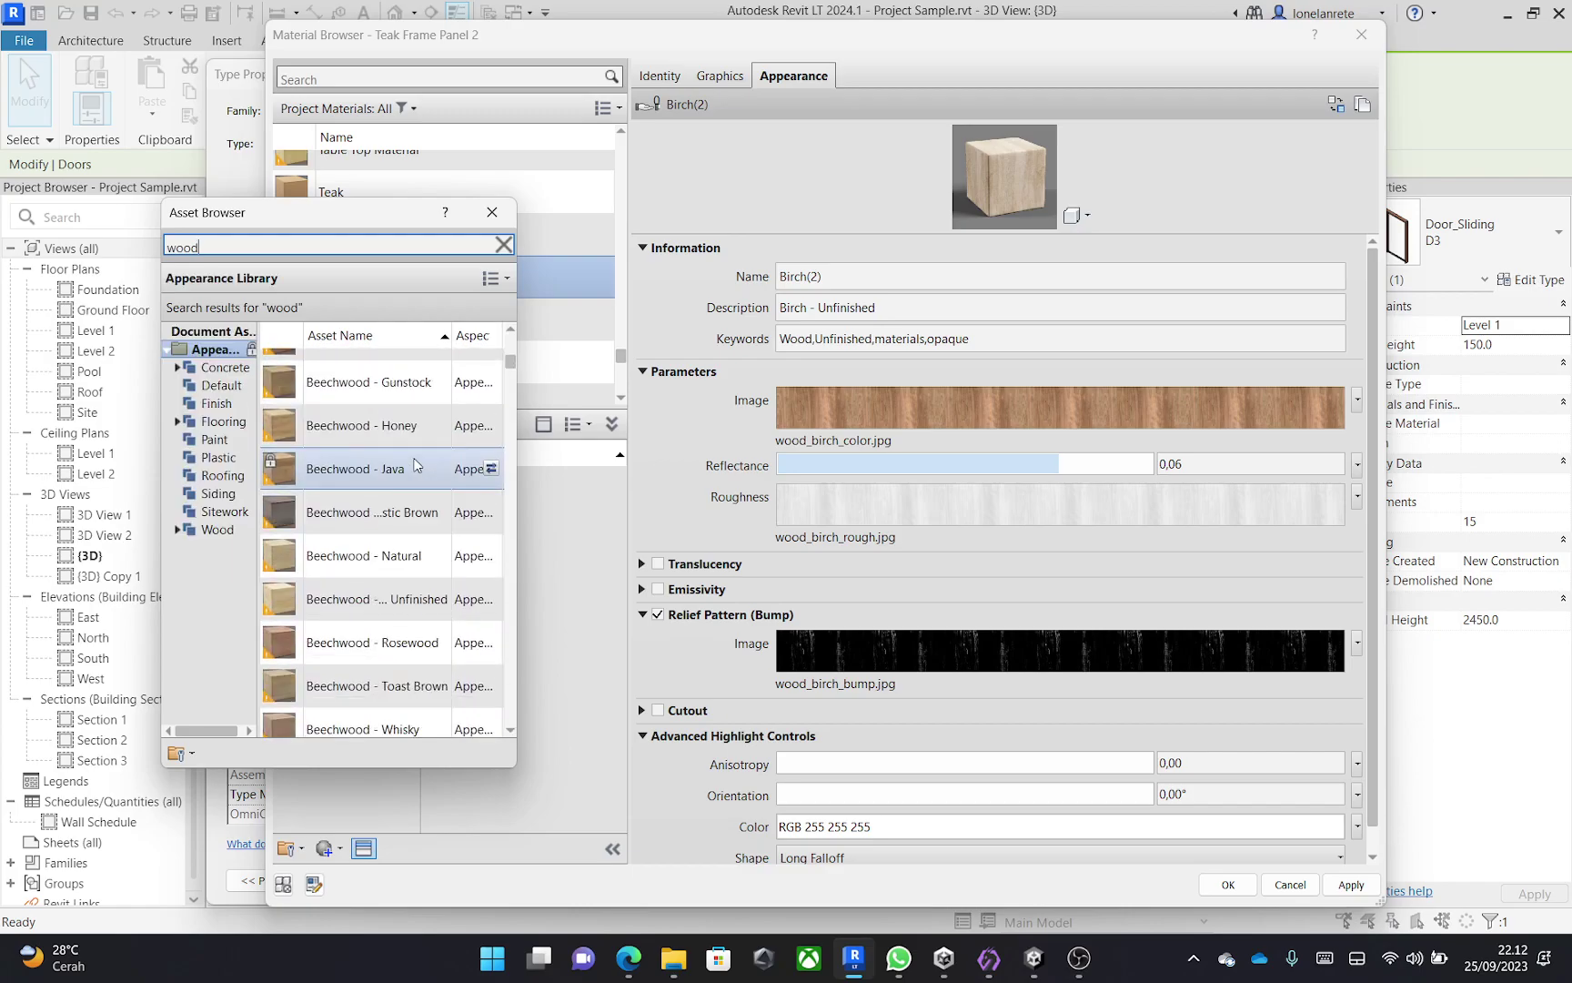
scroll(417, 466, "down", 1)
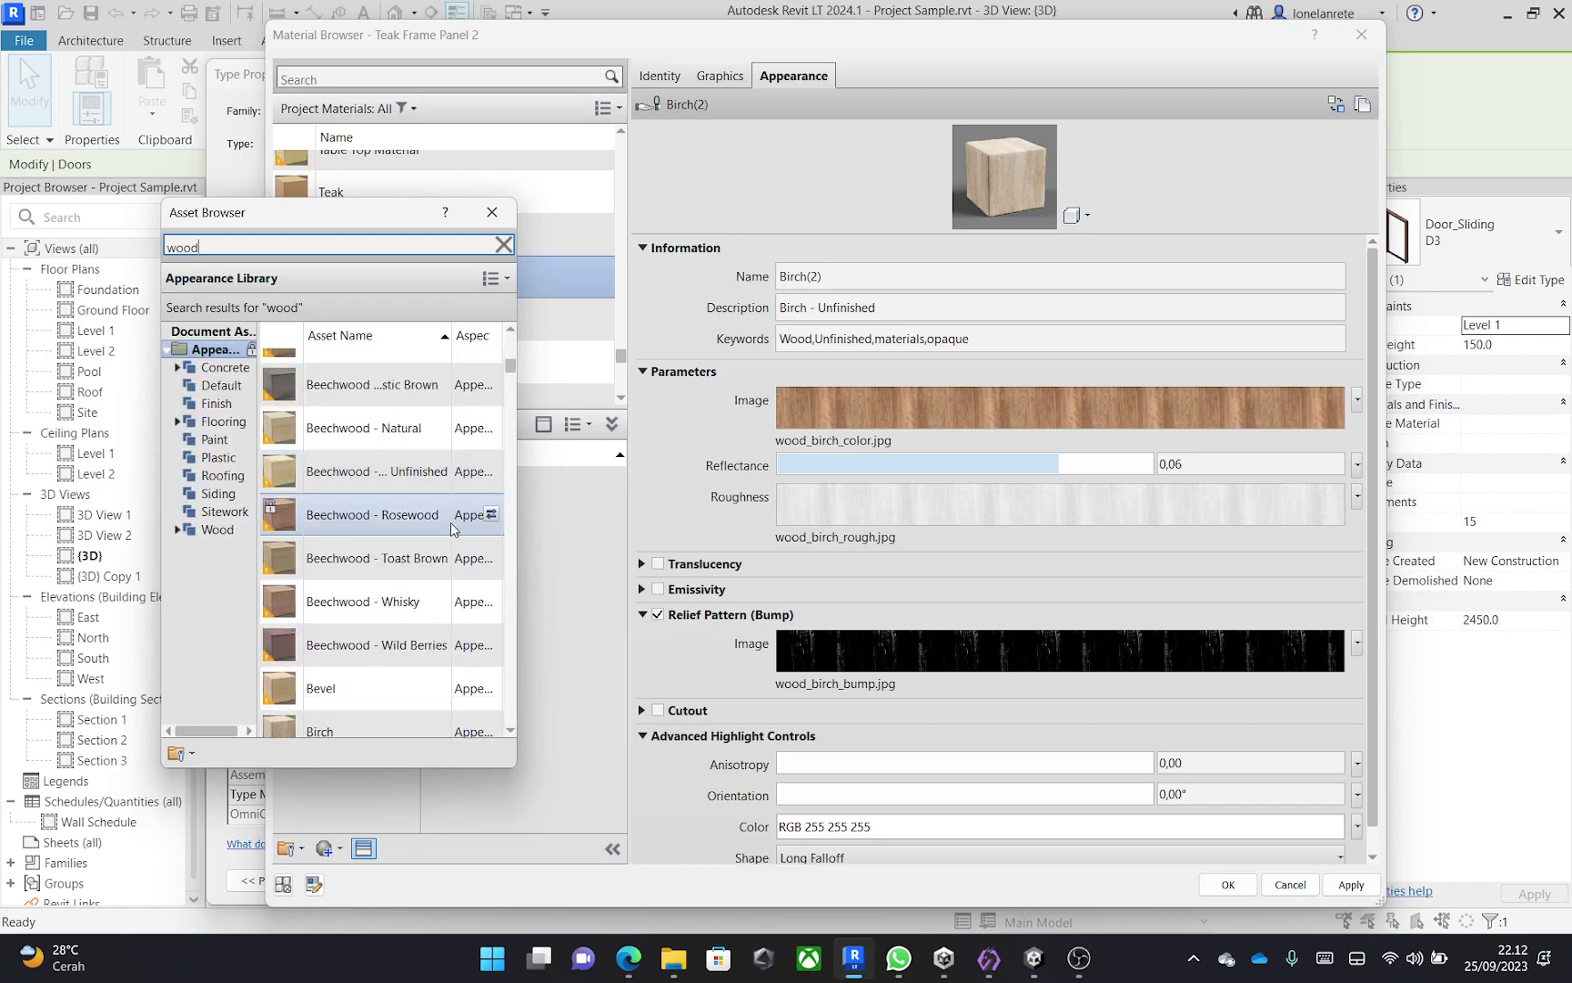
left_click(491, 514)
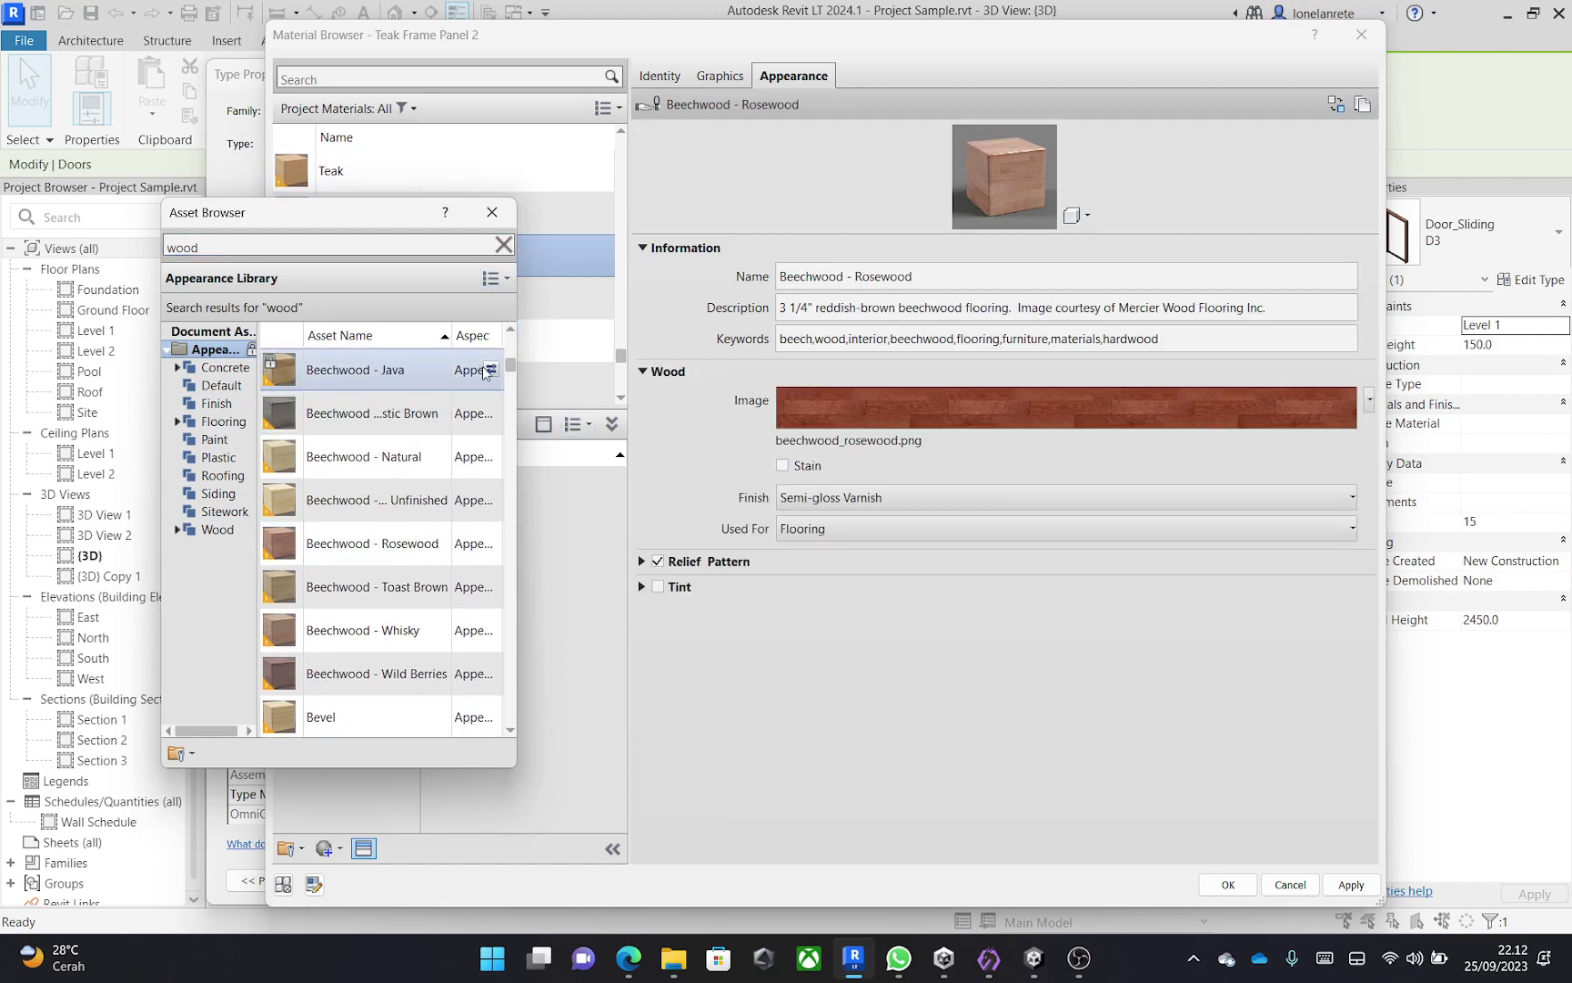
left_click(491, 212)
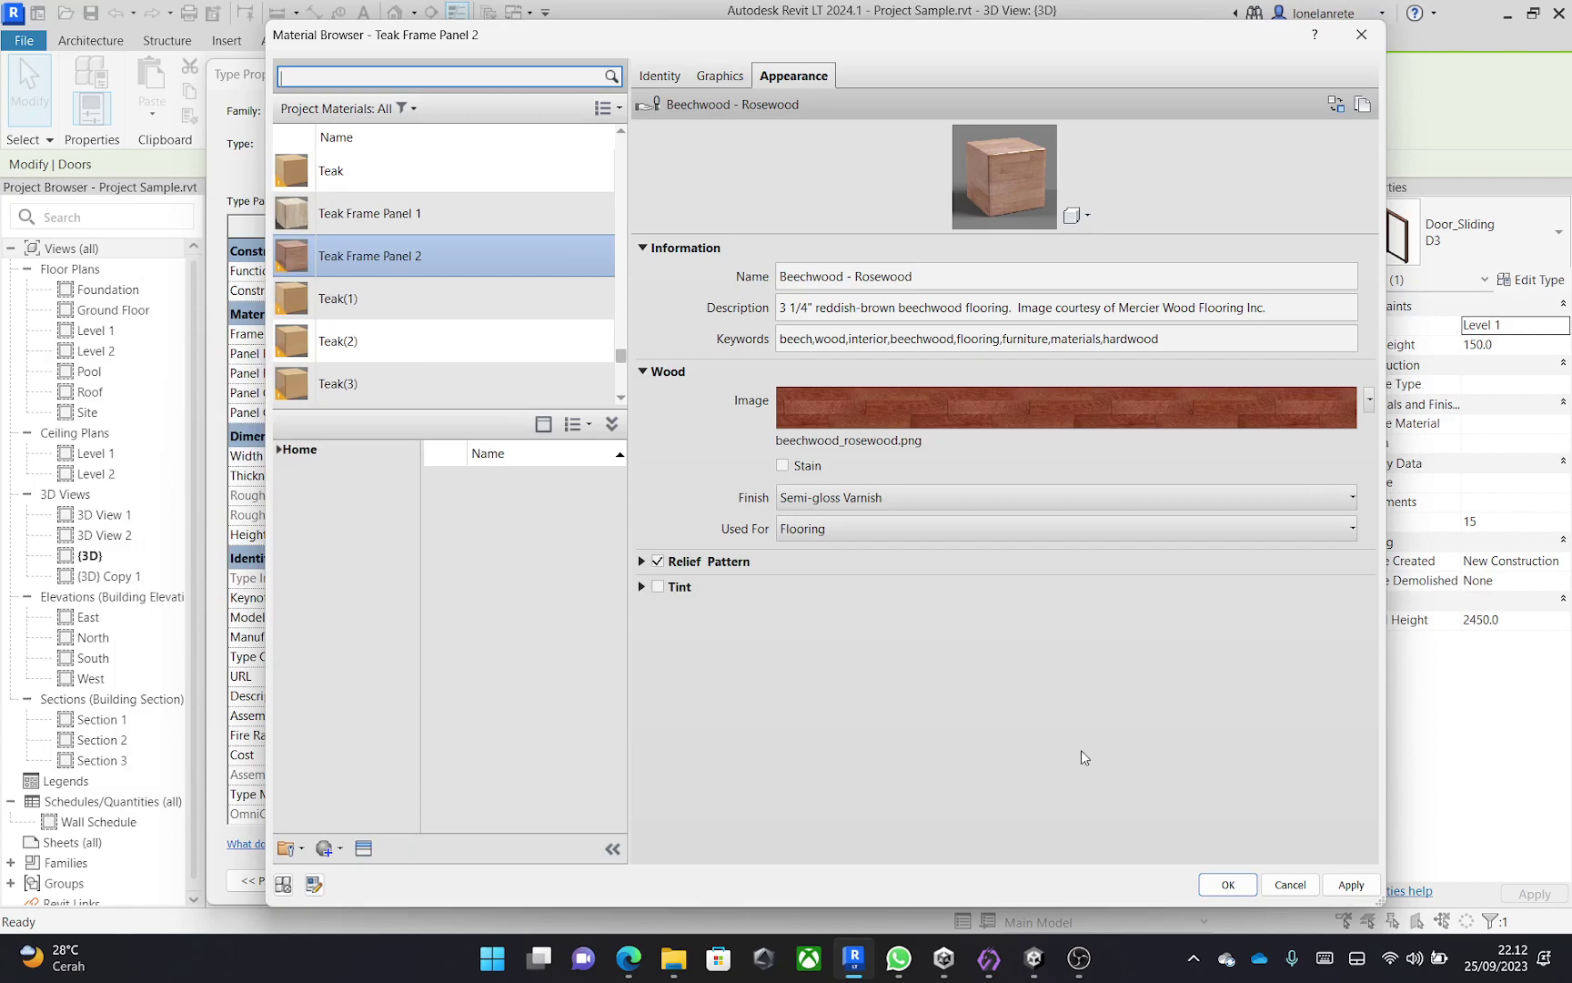
left_click(1227, 883)
Review the appearance of the material assigned to Panel Glass 1 and accept it.
left_click(1010, 398)
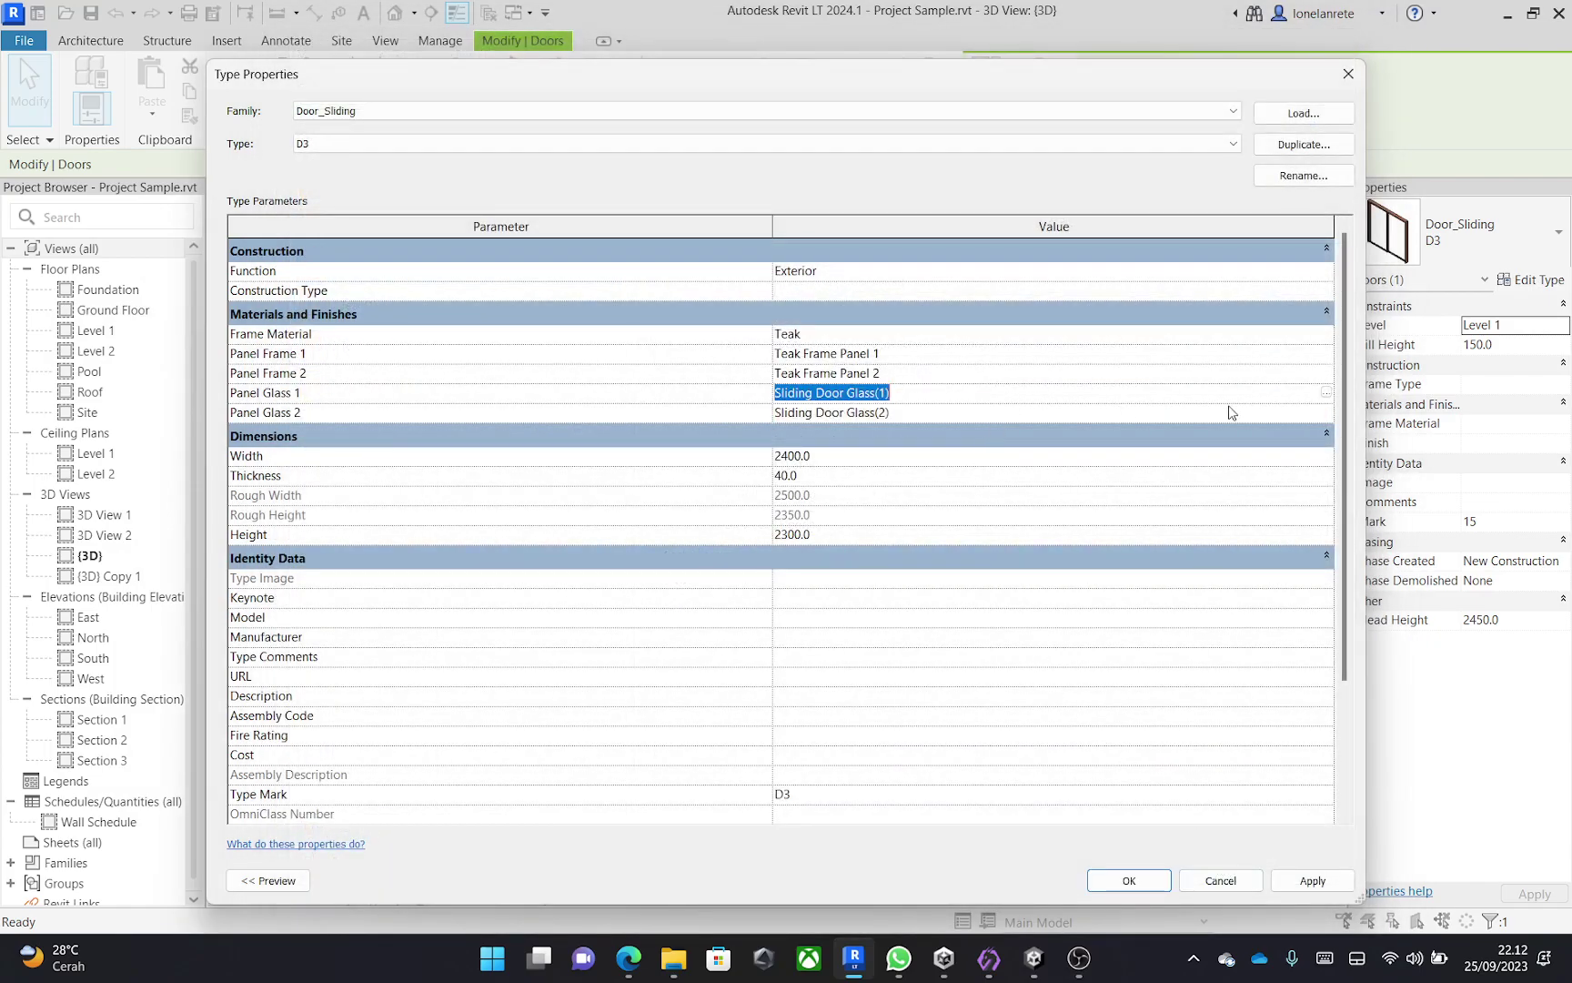
left_click(1326, 393)
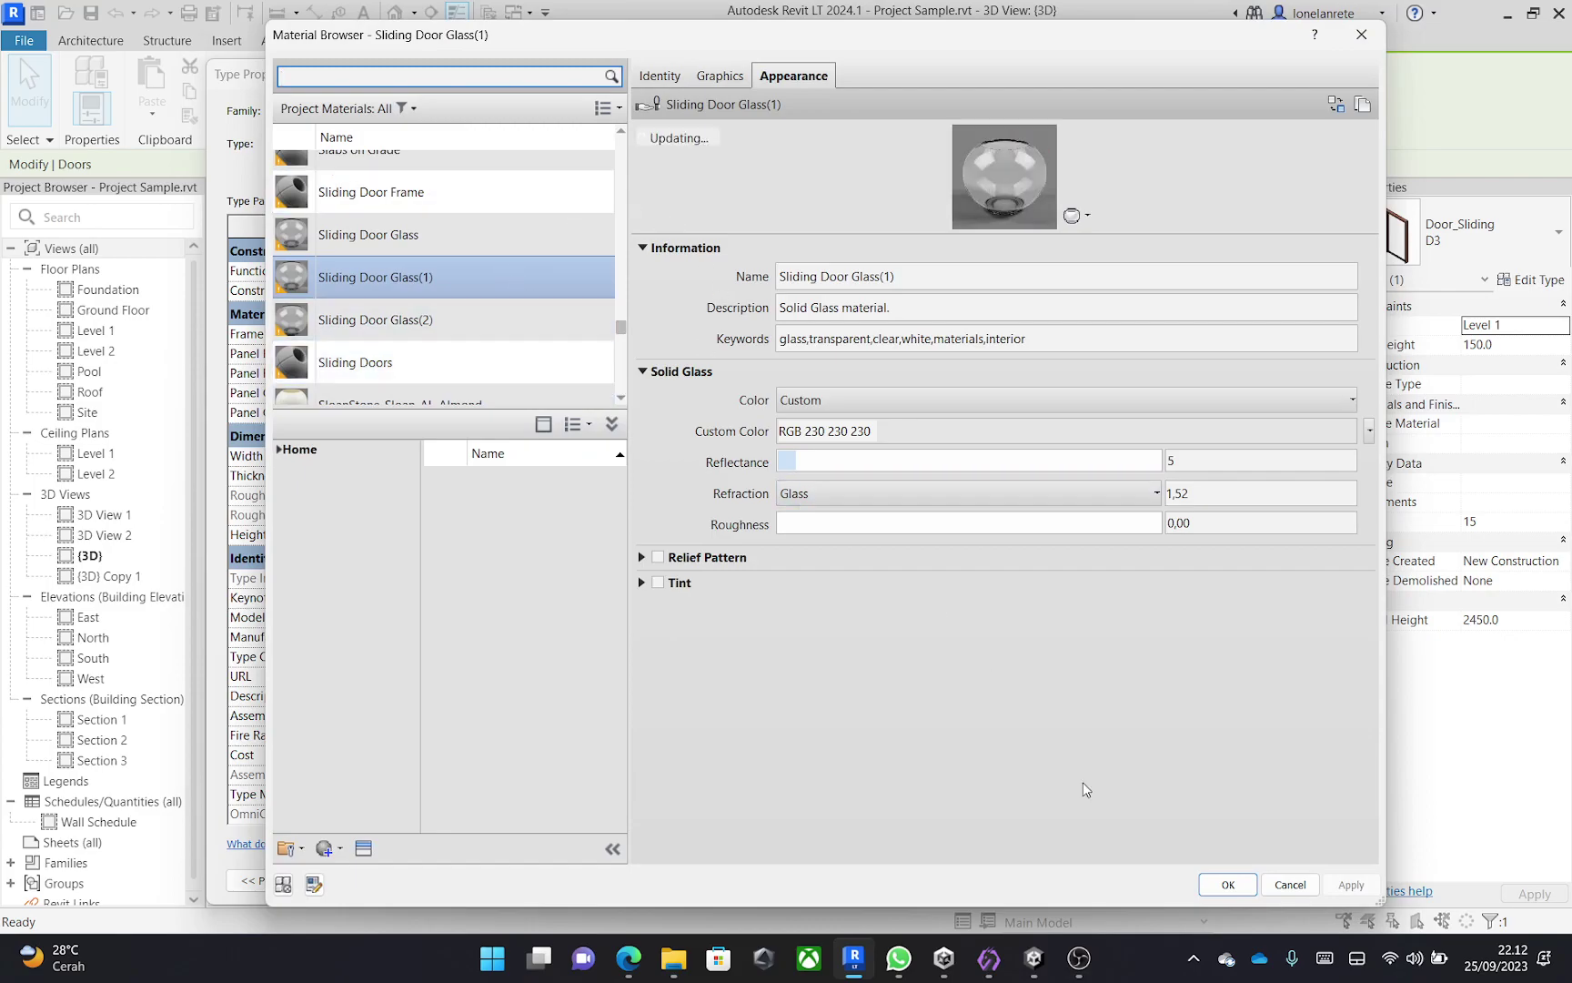
left_click(1228, 883)
Replace the appearance asset of Panel Glass 2's material with Blue Reflective, found by searching for "glass", and accept the material and type properties.
left_click(980, 414)
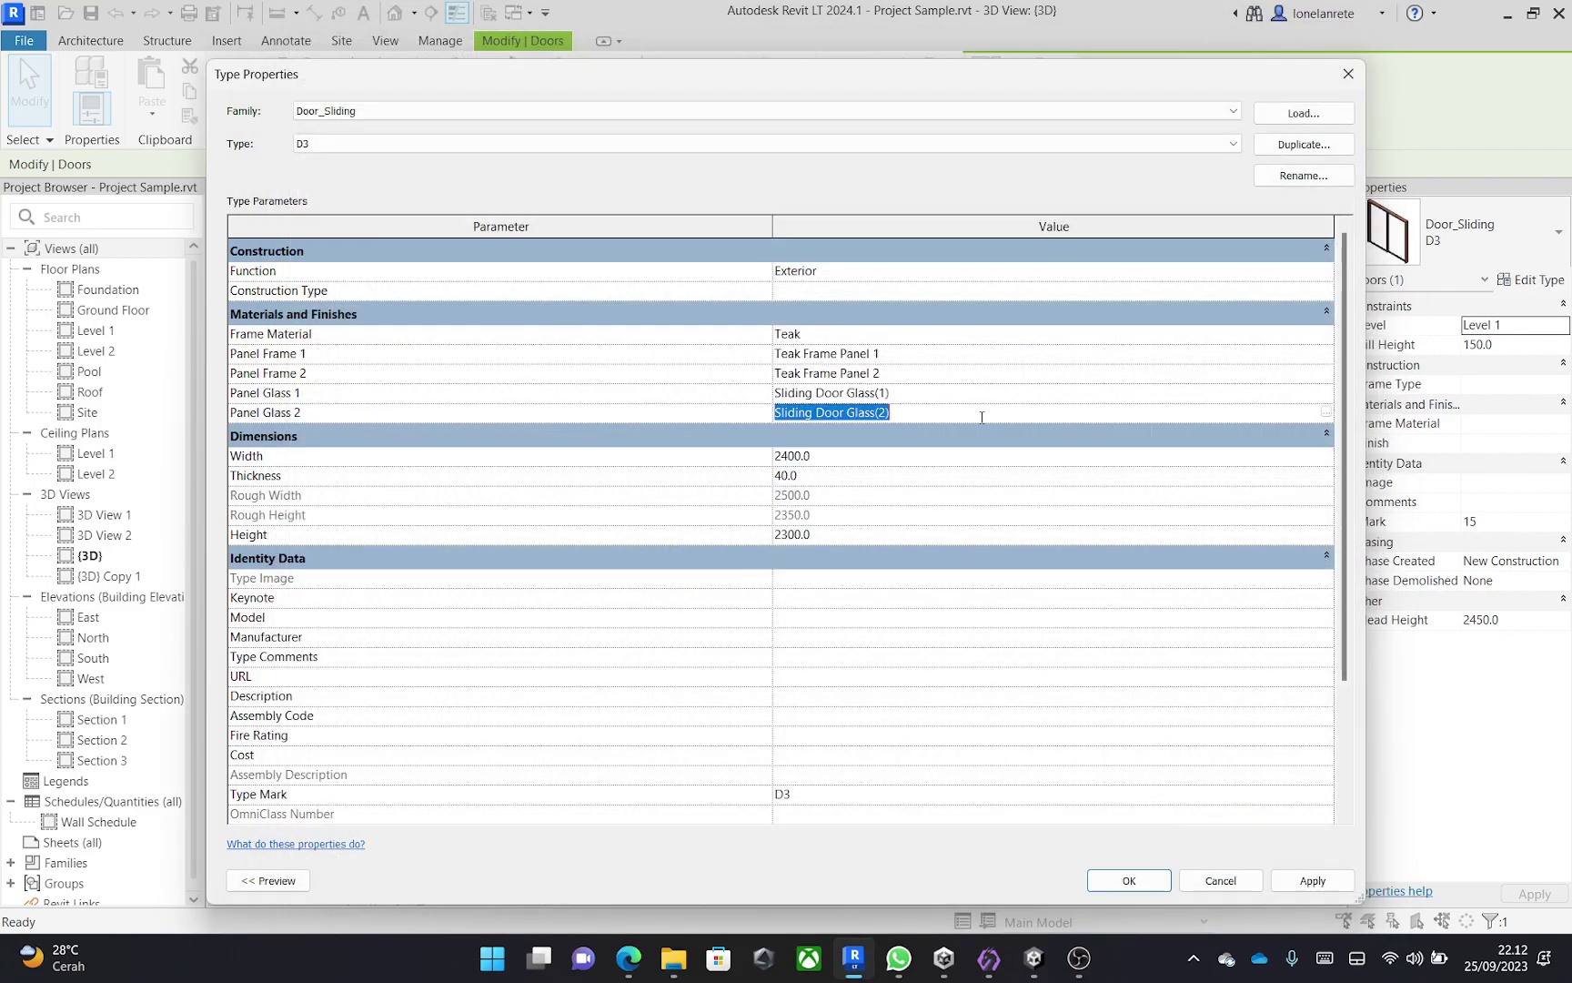
left_click(1327, 412)
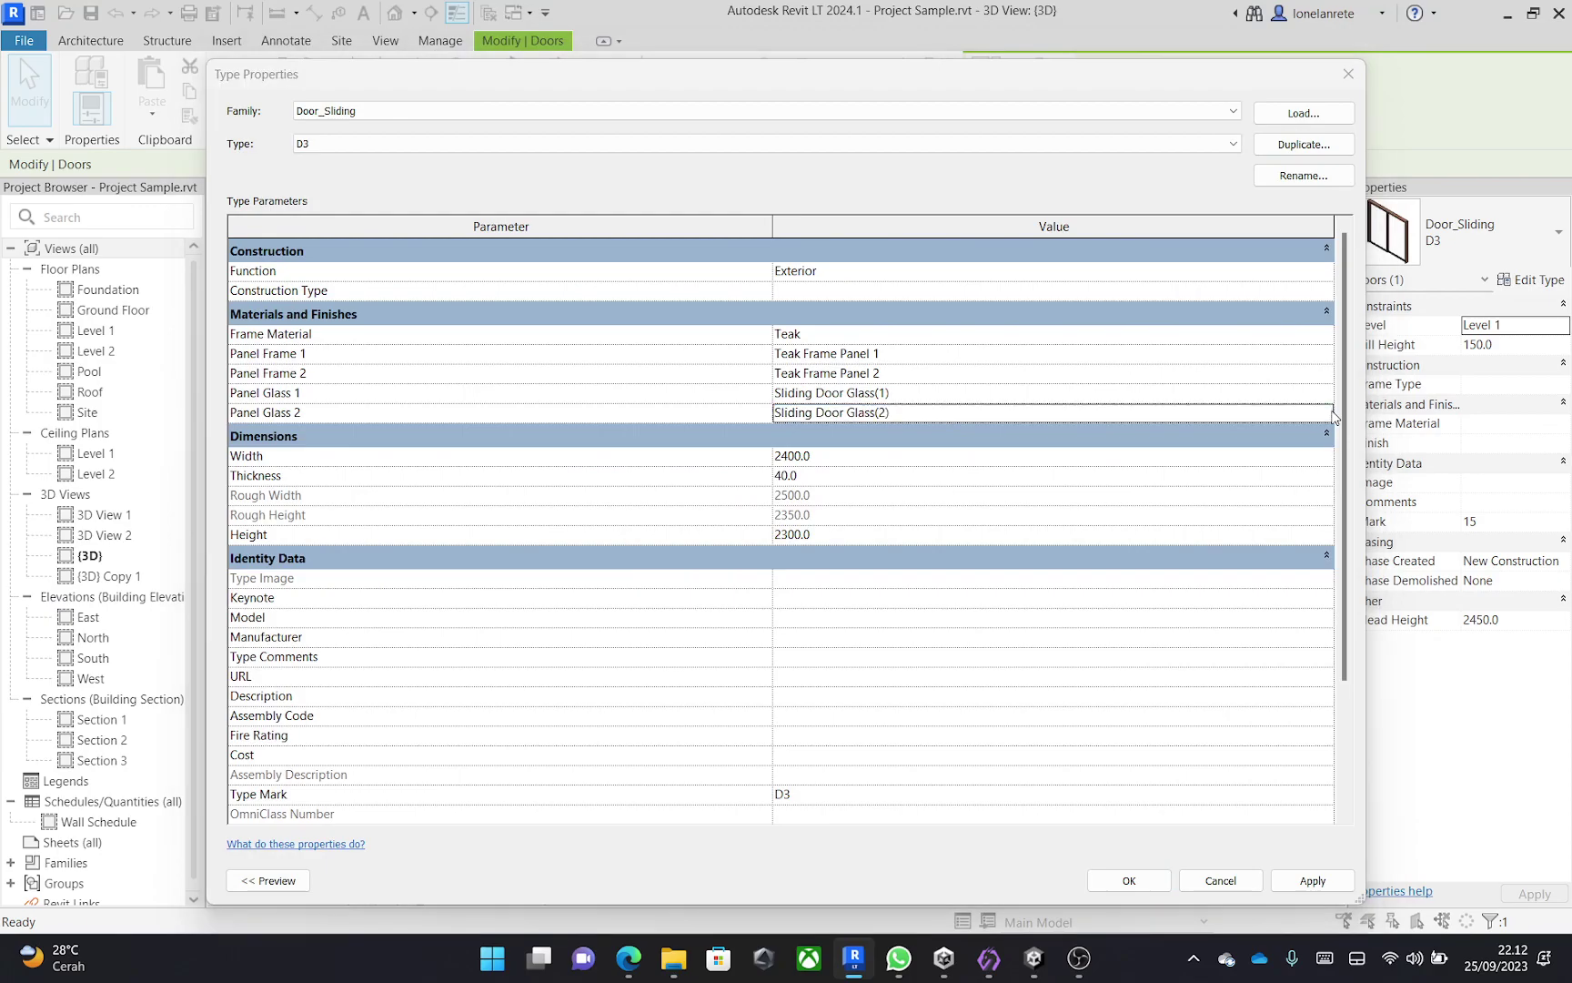
left_click(1336, 104)
left_click(270, 249)
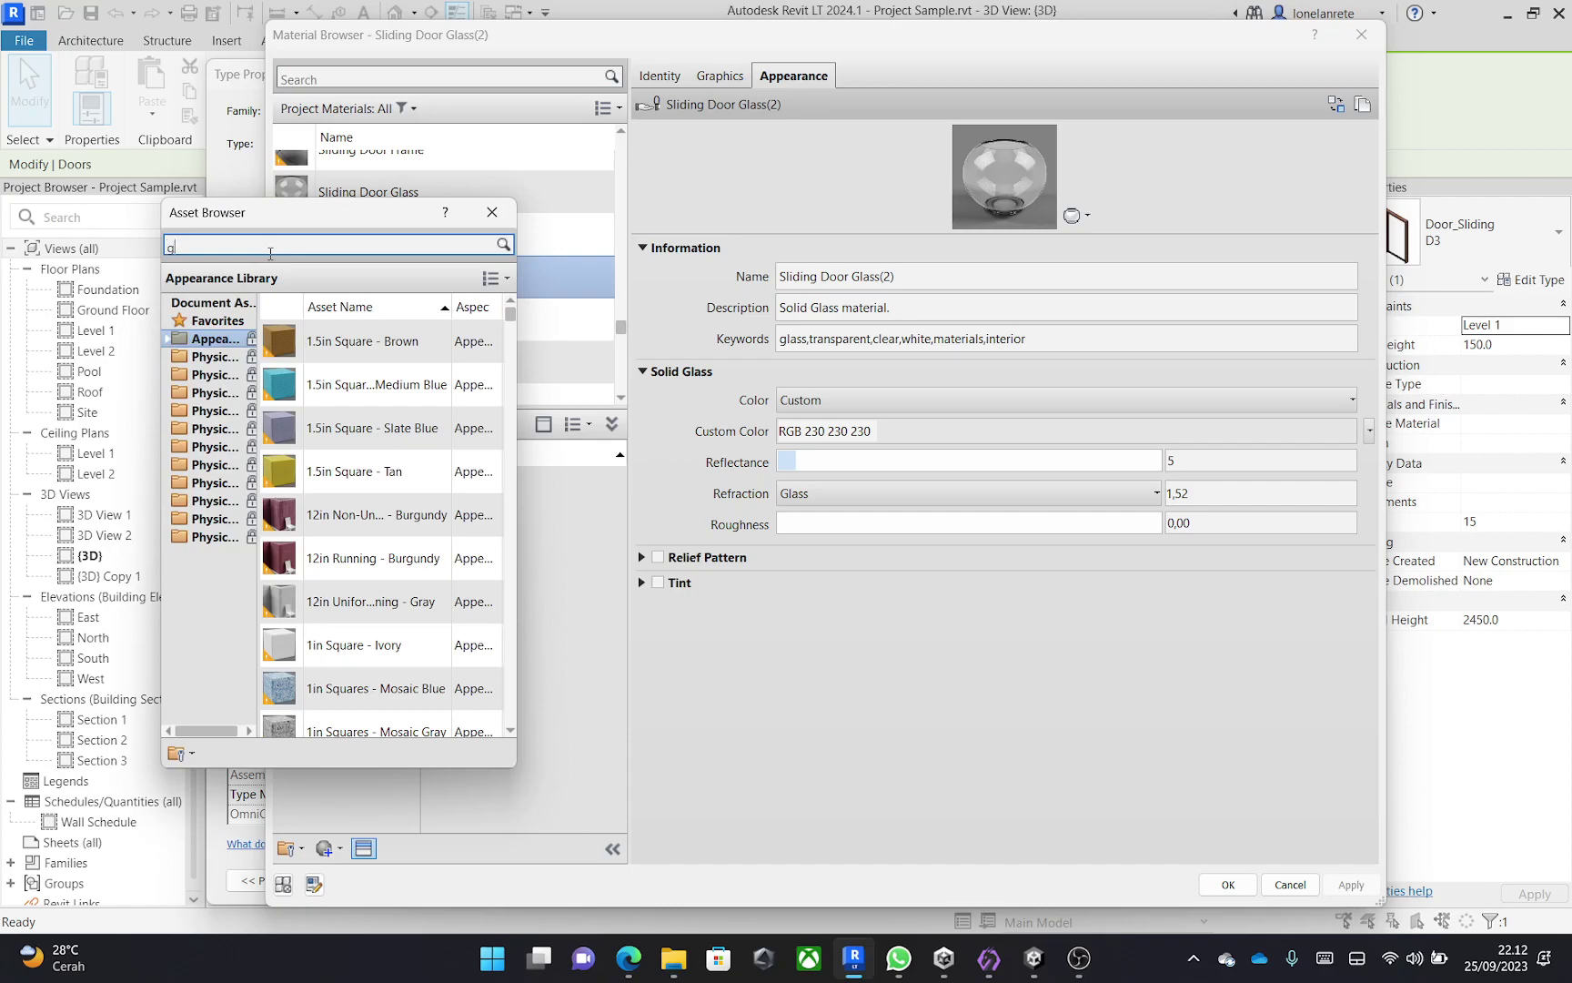
type("gl")
key("Return")
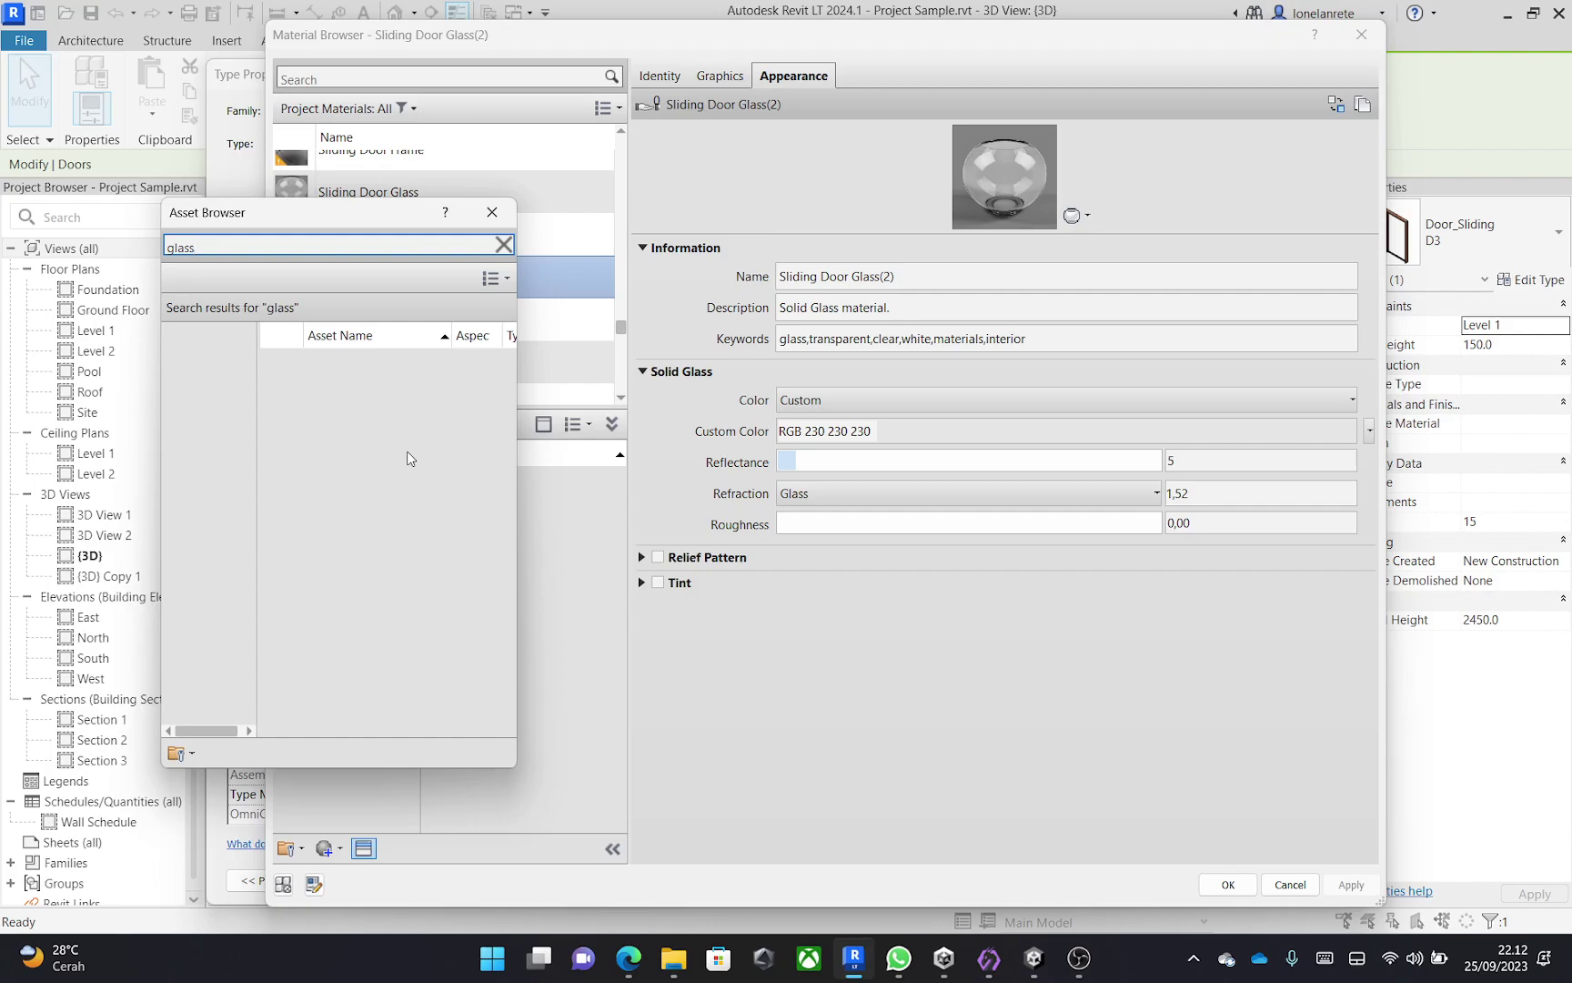
scroll(410, 459, "down", 2)
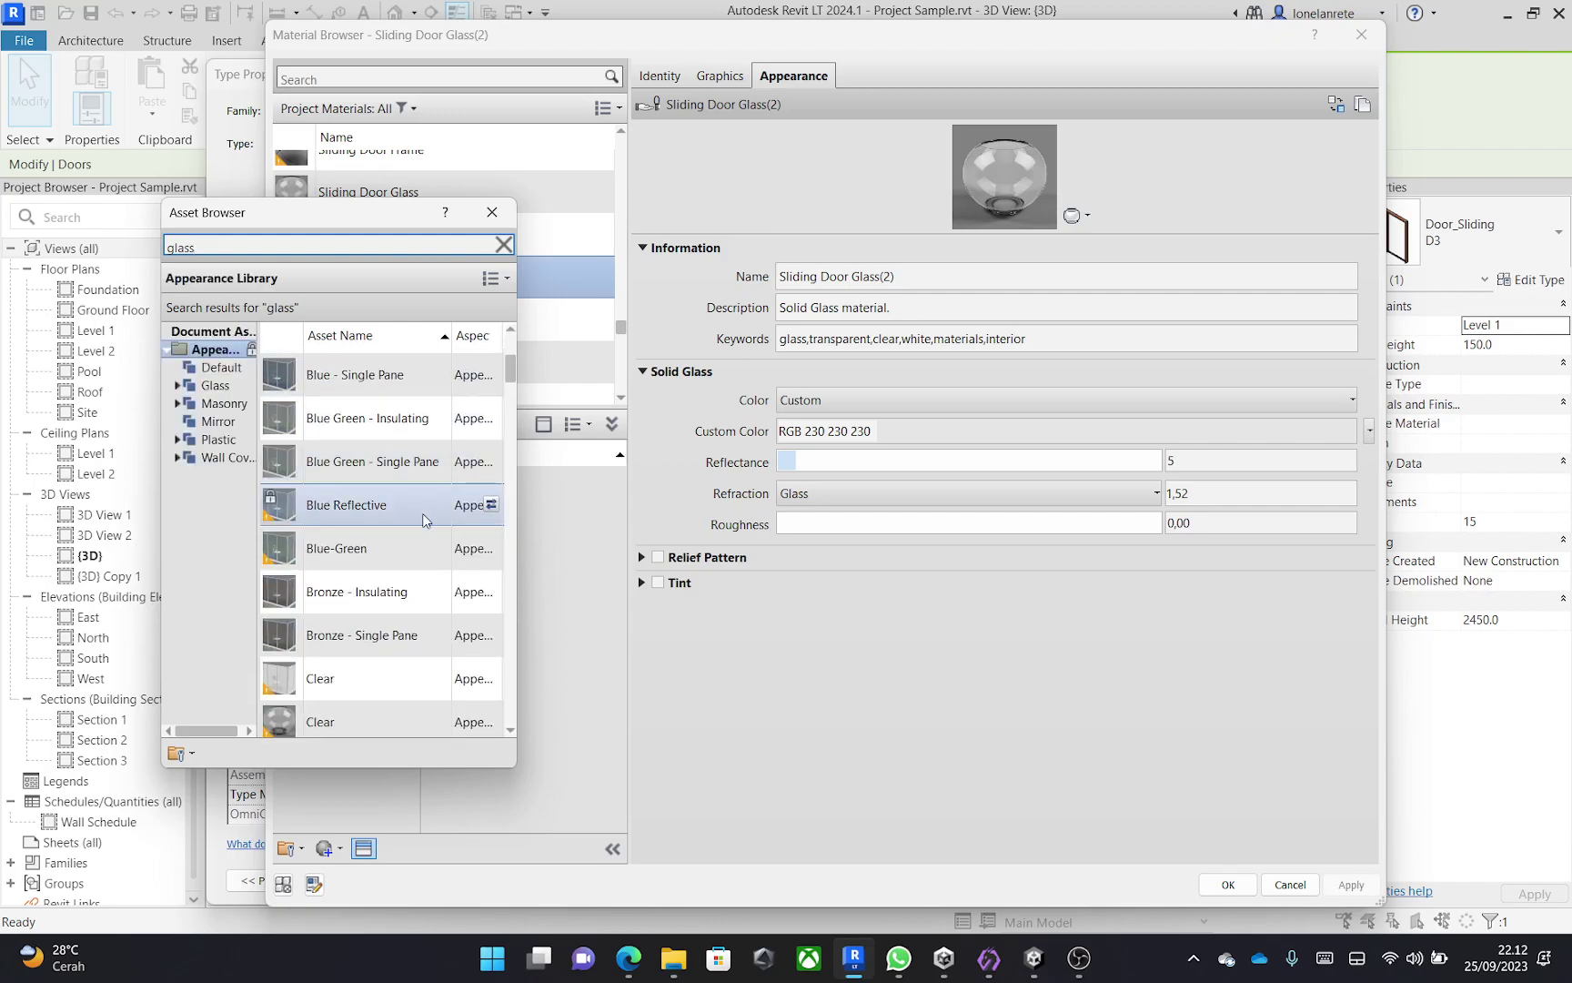
left_click(489, 507)
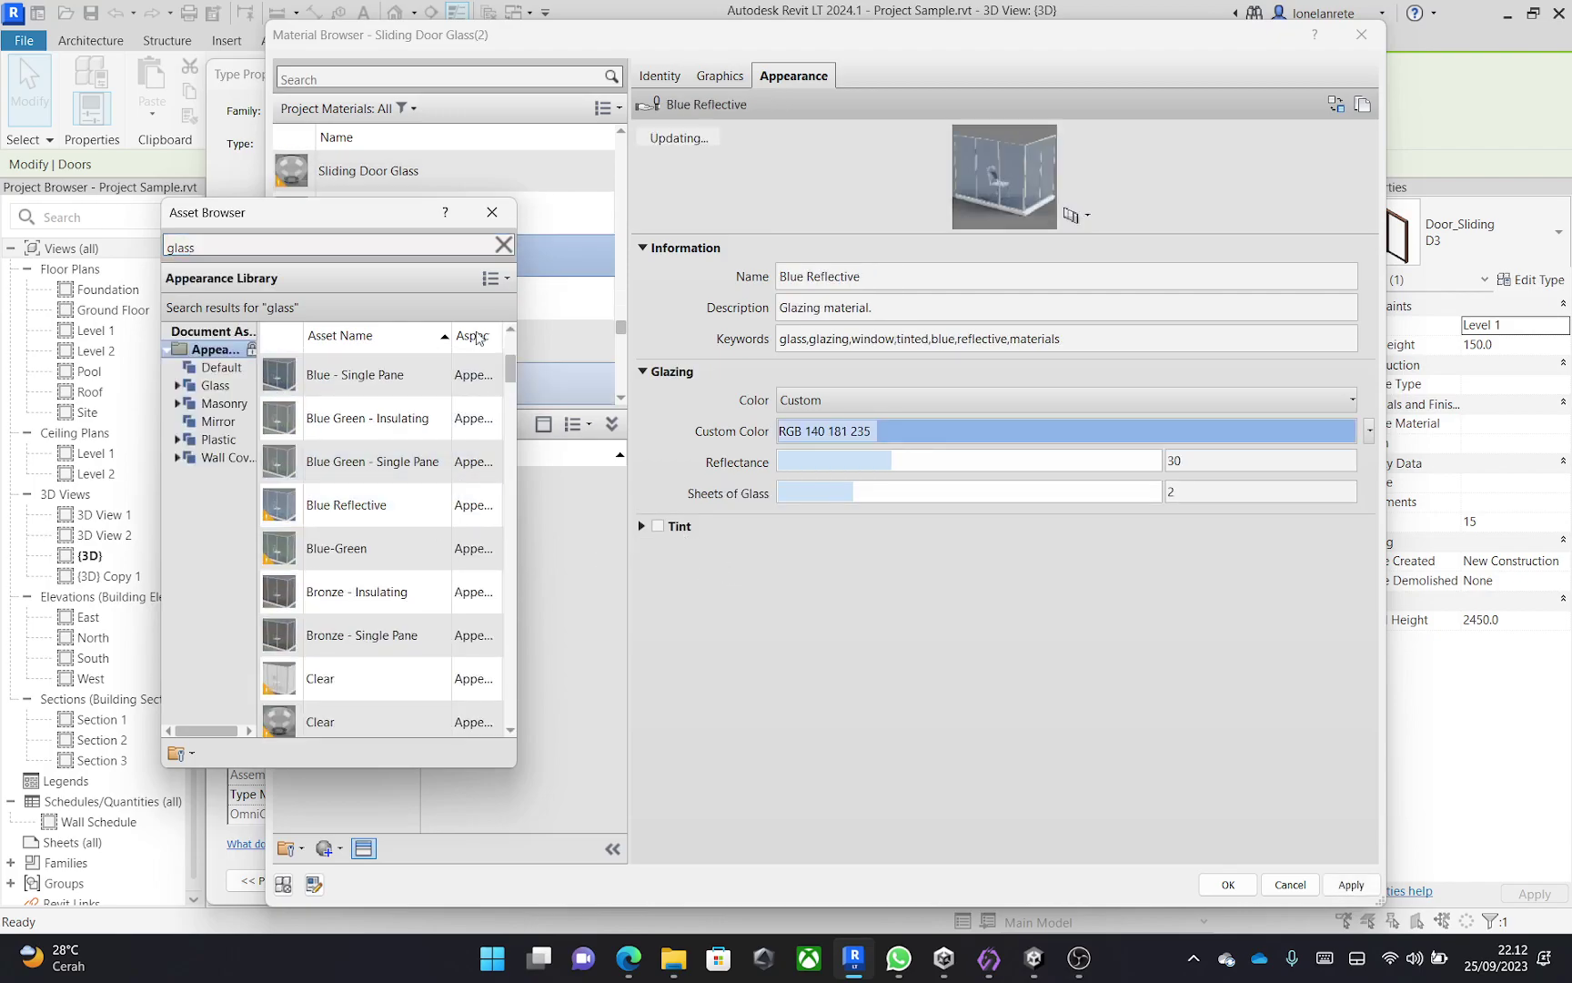
left_click(491, 213)
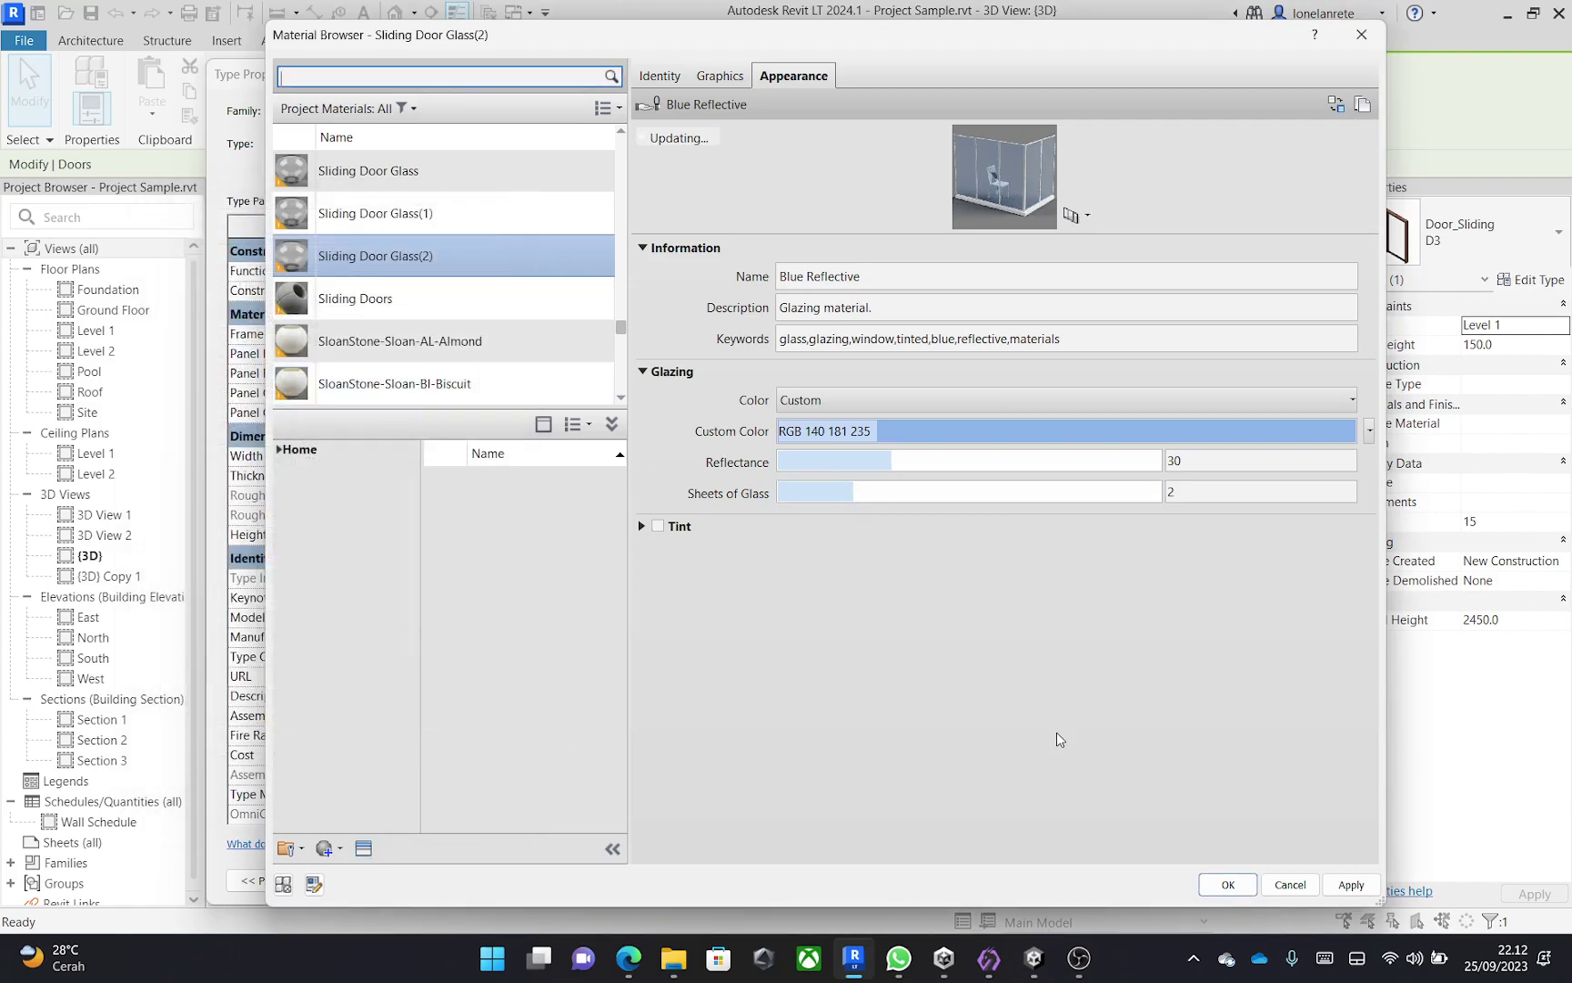
left_click(1228, 884)
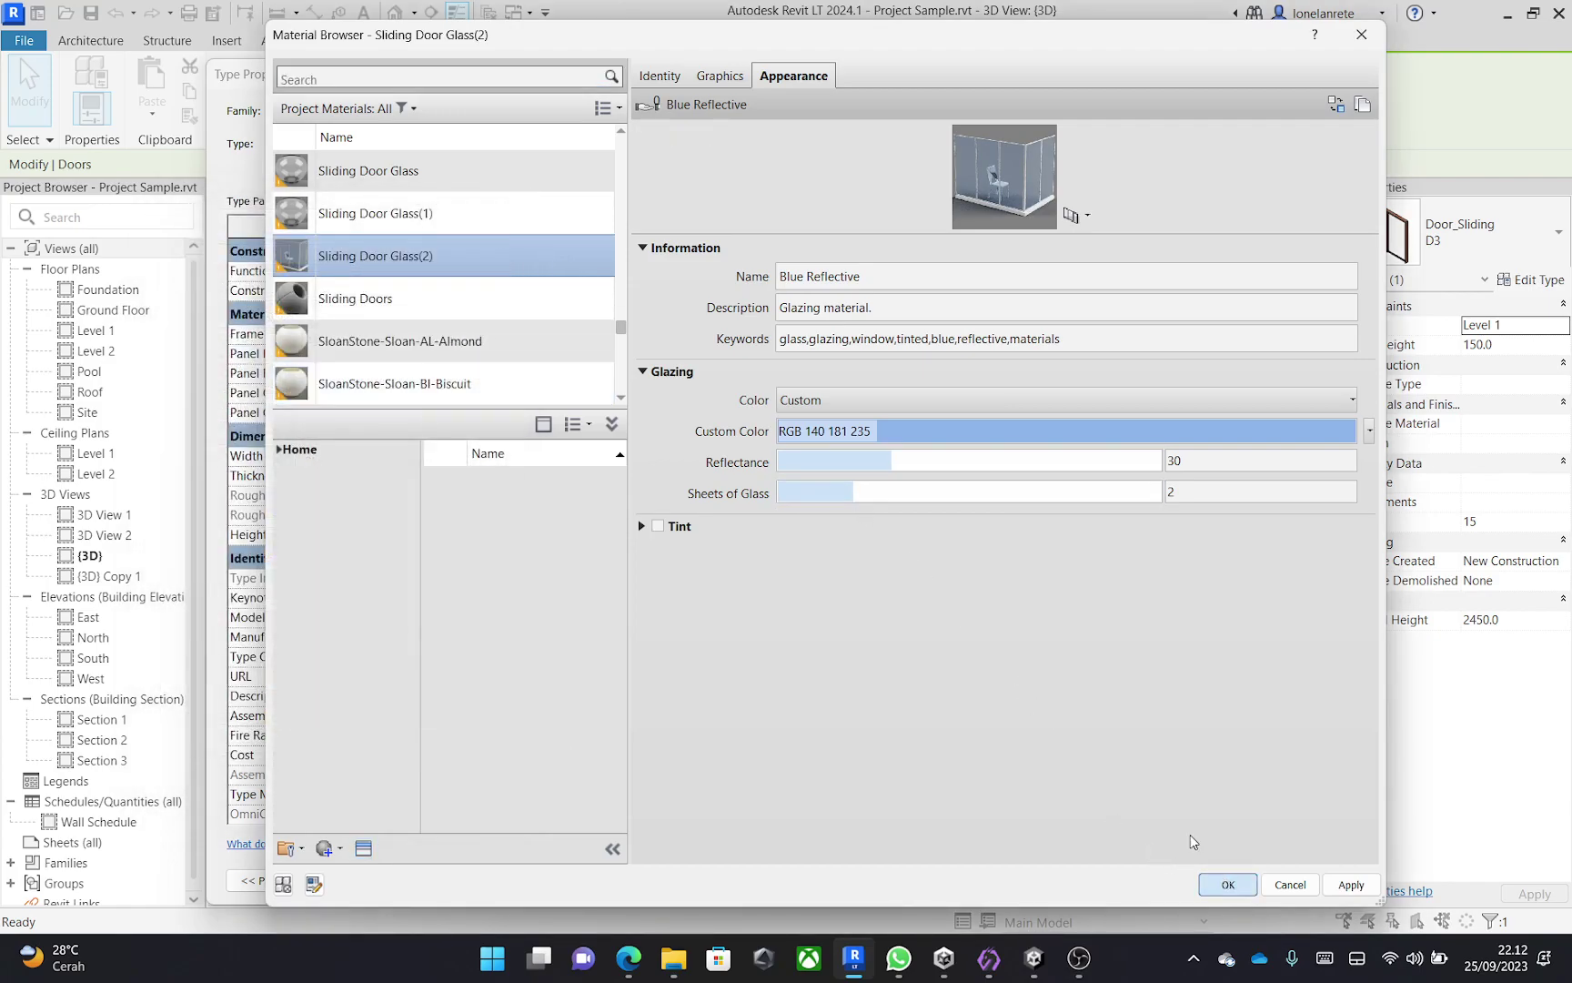
left_click(1128, 879)
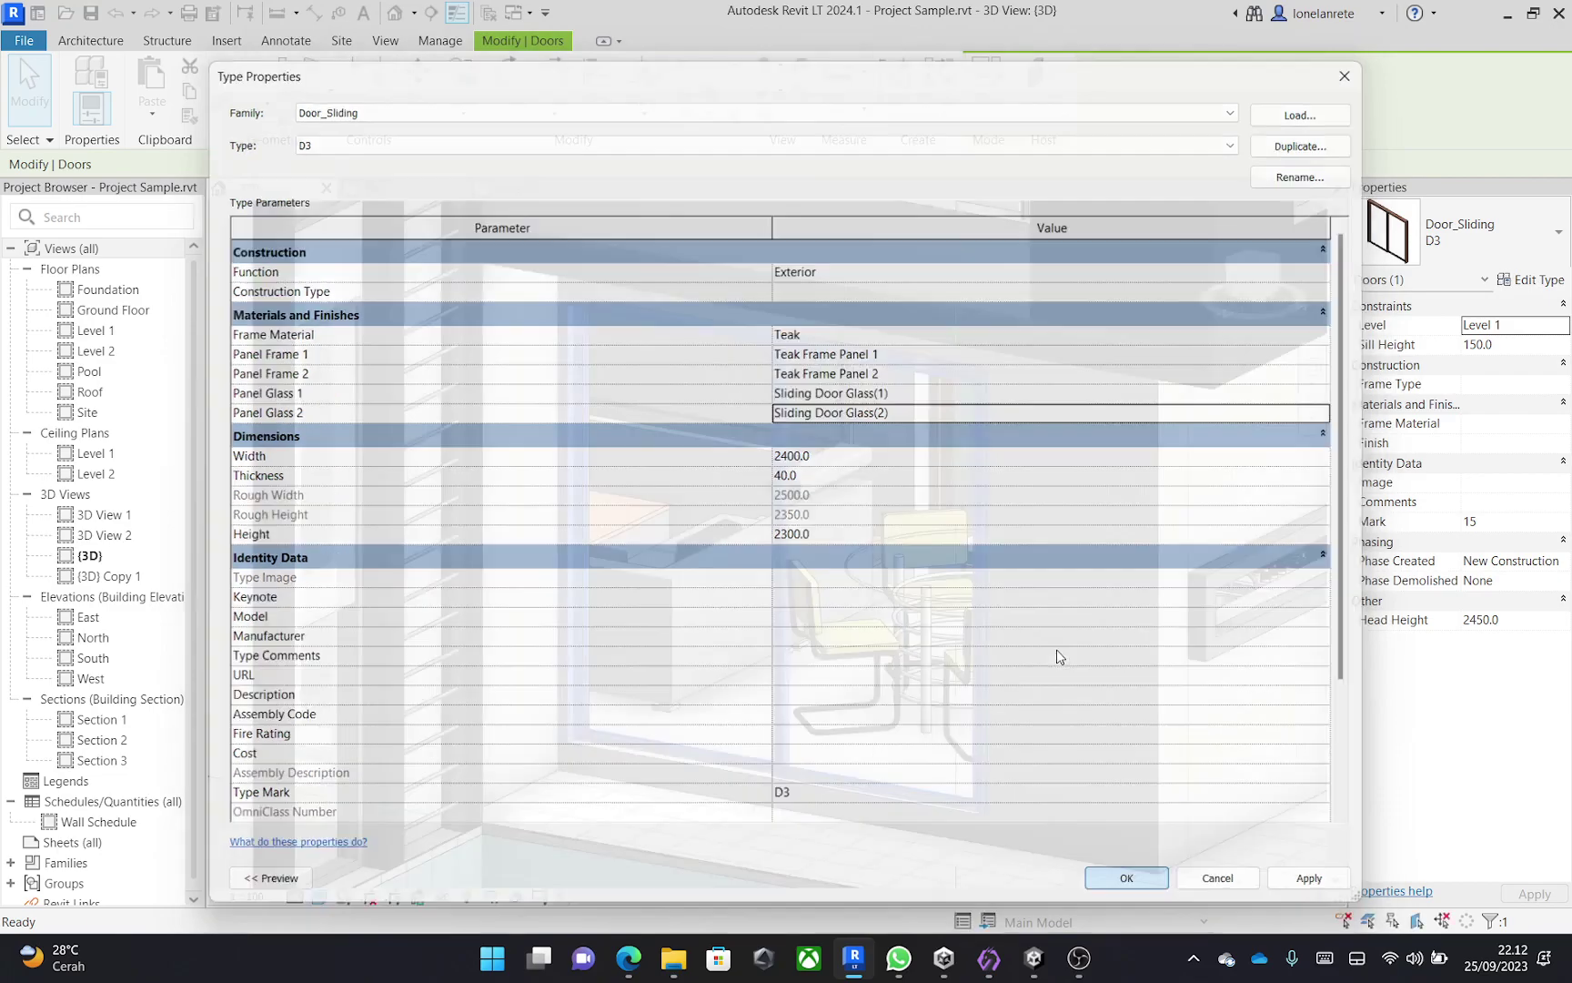
Deselect the sliding door and switch the 3D view to a realistic visual style for a close look at its panel materials.
middle_click_drag(1012, 568, 962, 565, "shift")
key("Escape")
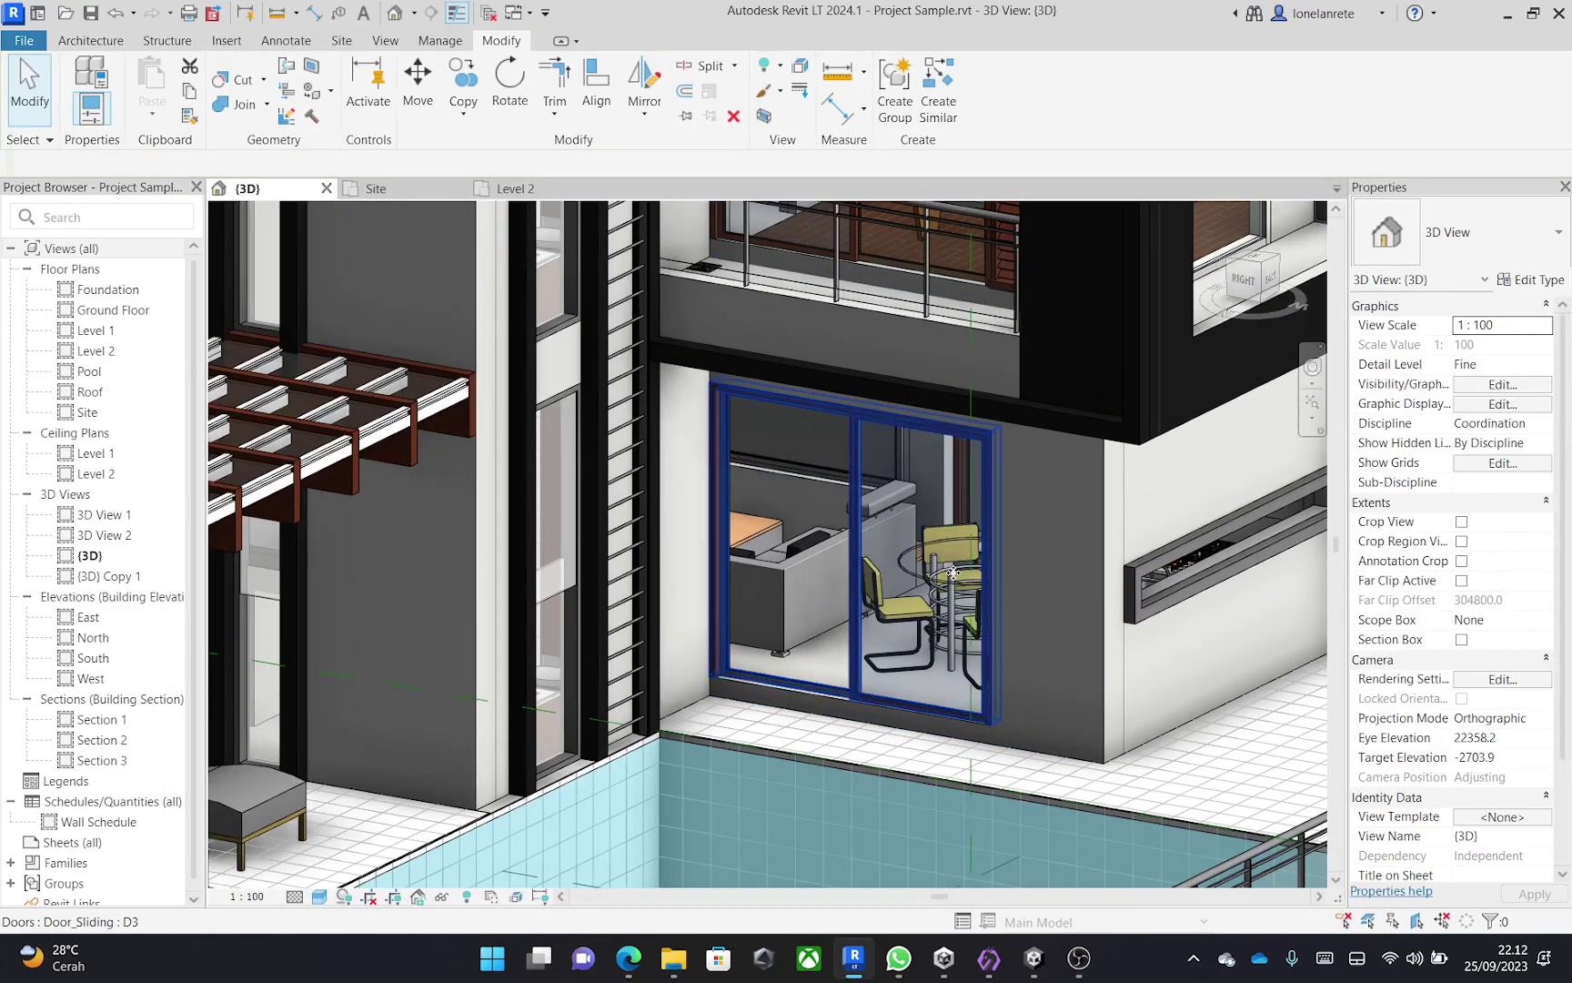
middle_click_drag(1010, 755, 1080, 791, "shift")
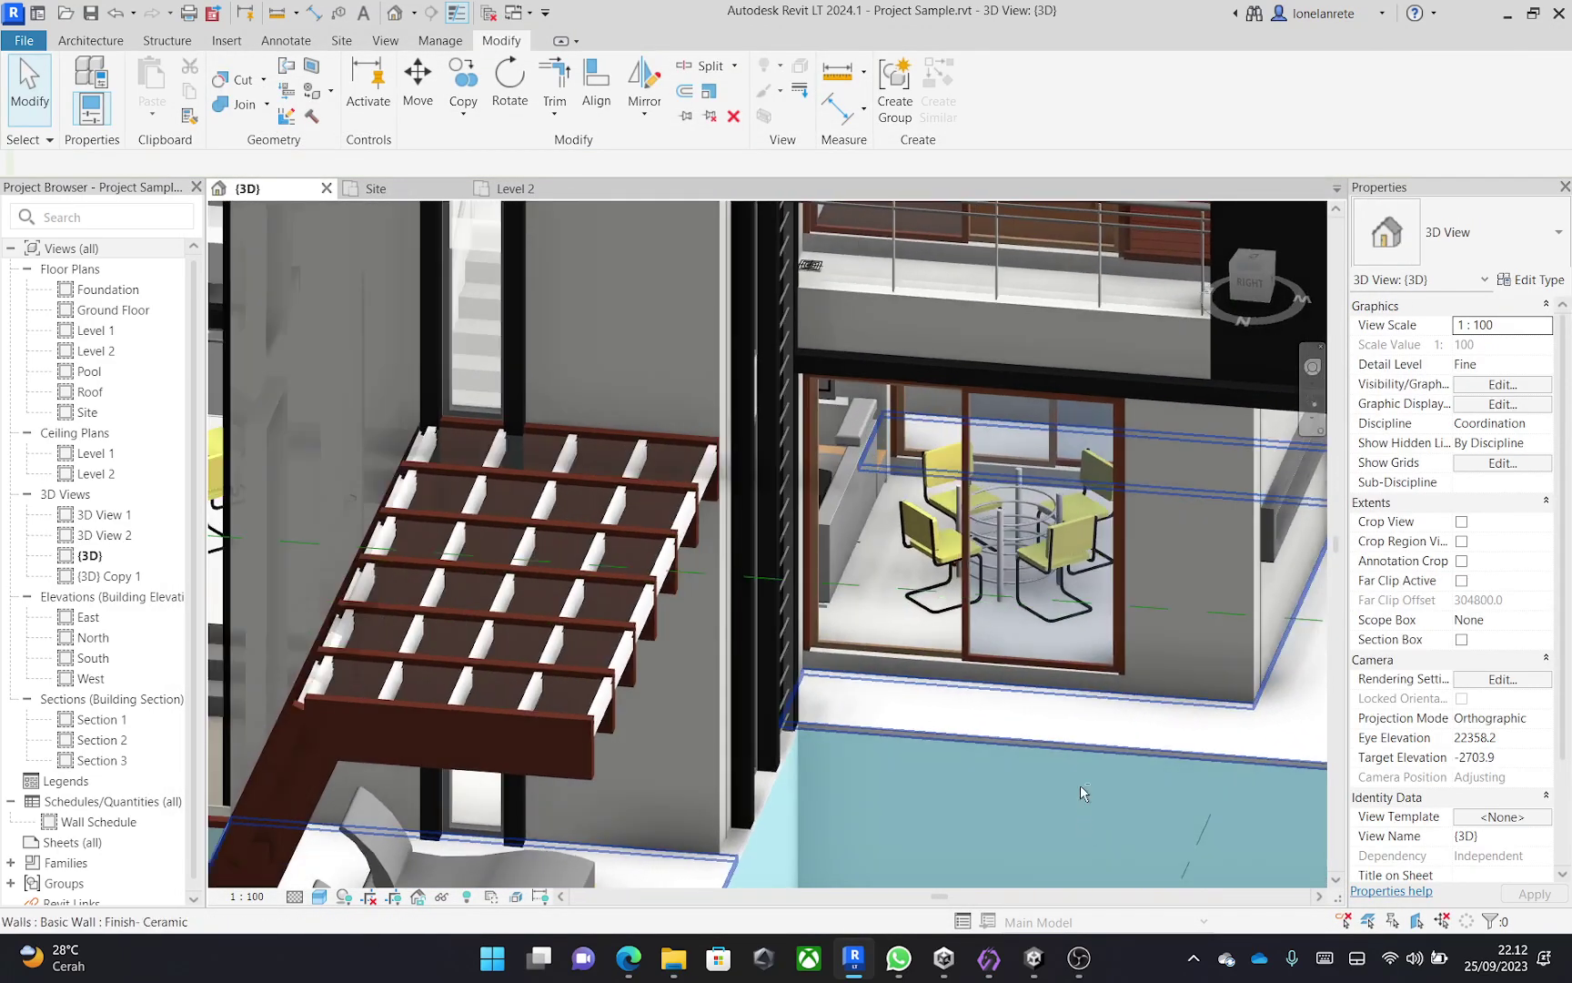
scroll(1080, 791, "up", 10)
scroll(1188, 689, "down", 2)
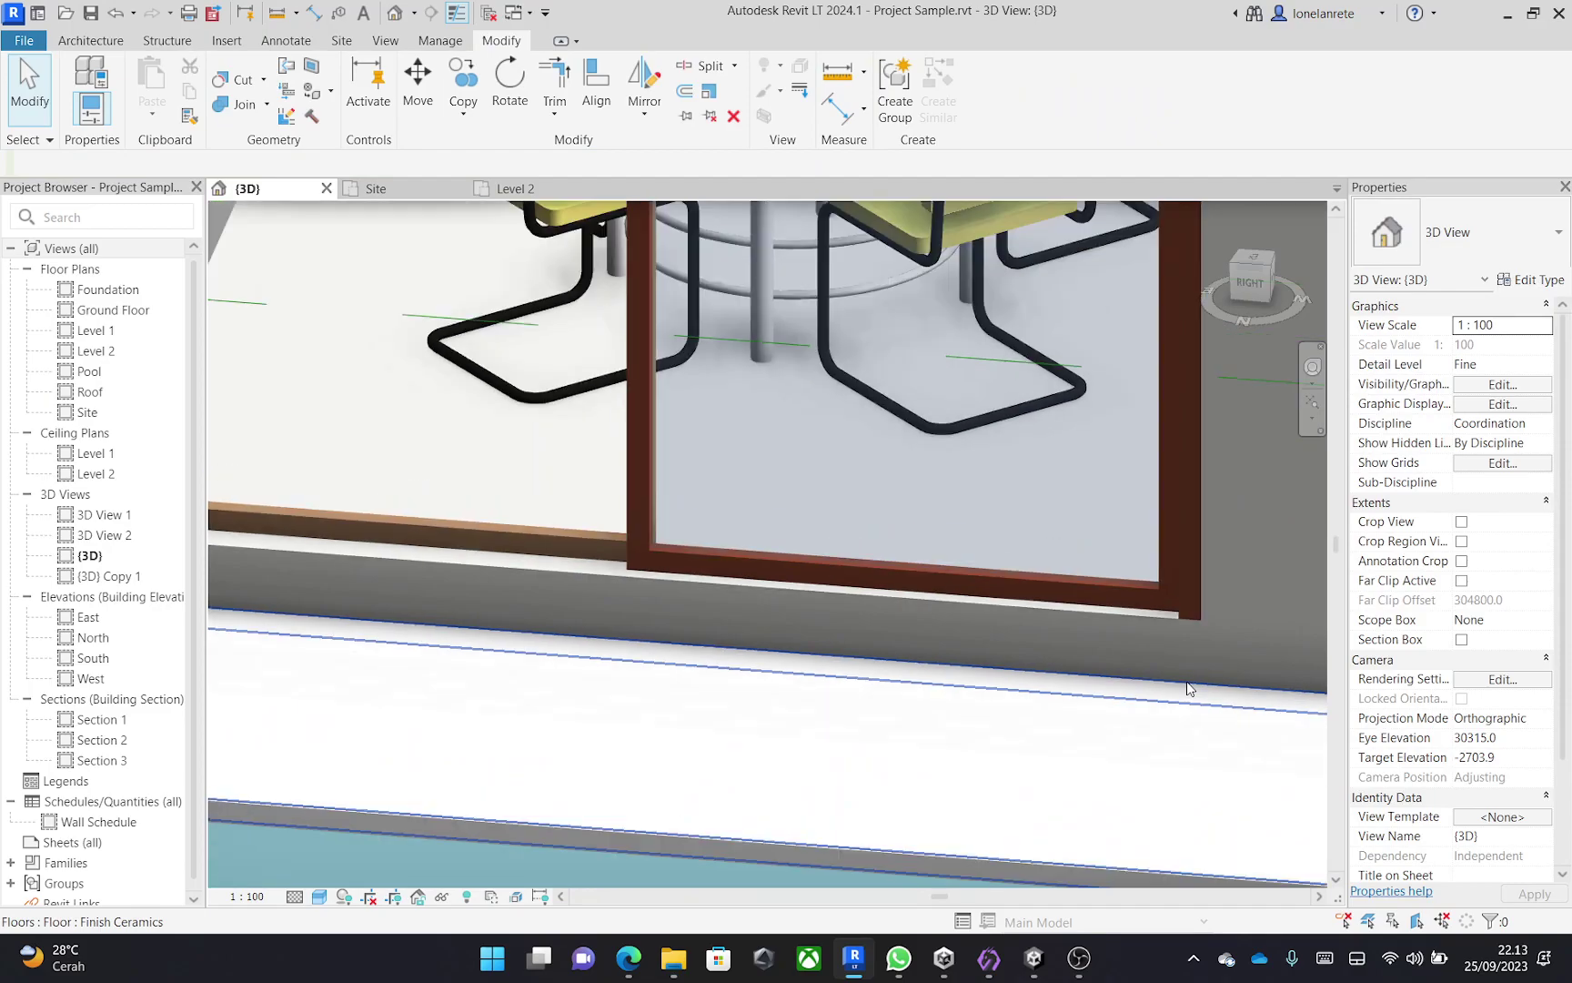
left_click(318, 896)
left_click(368, 876)
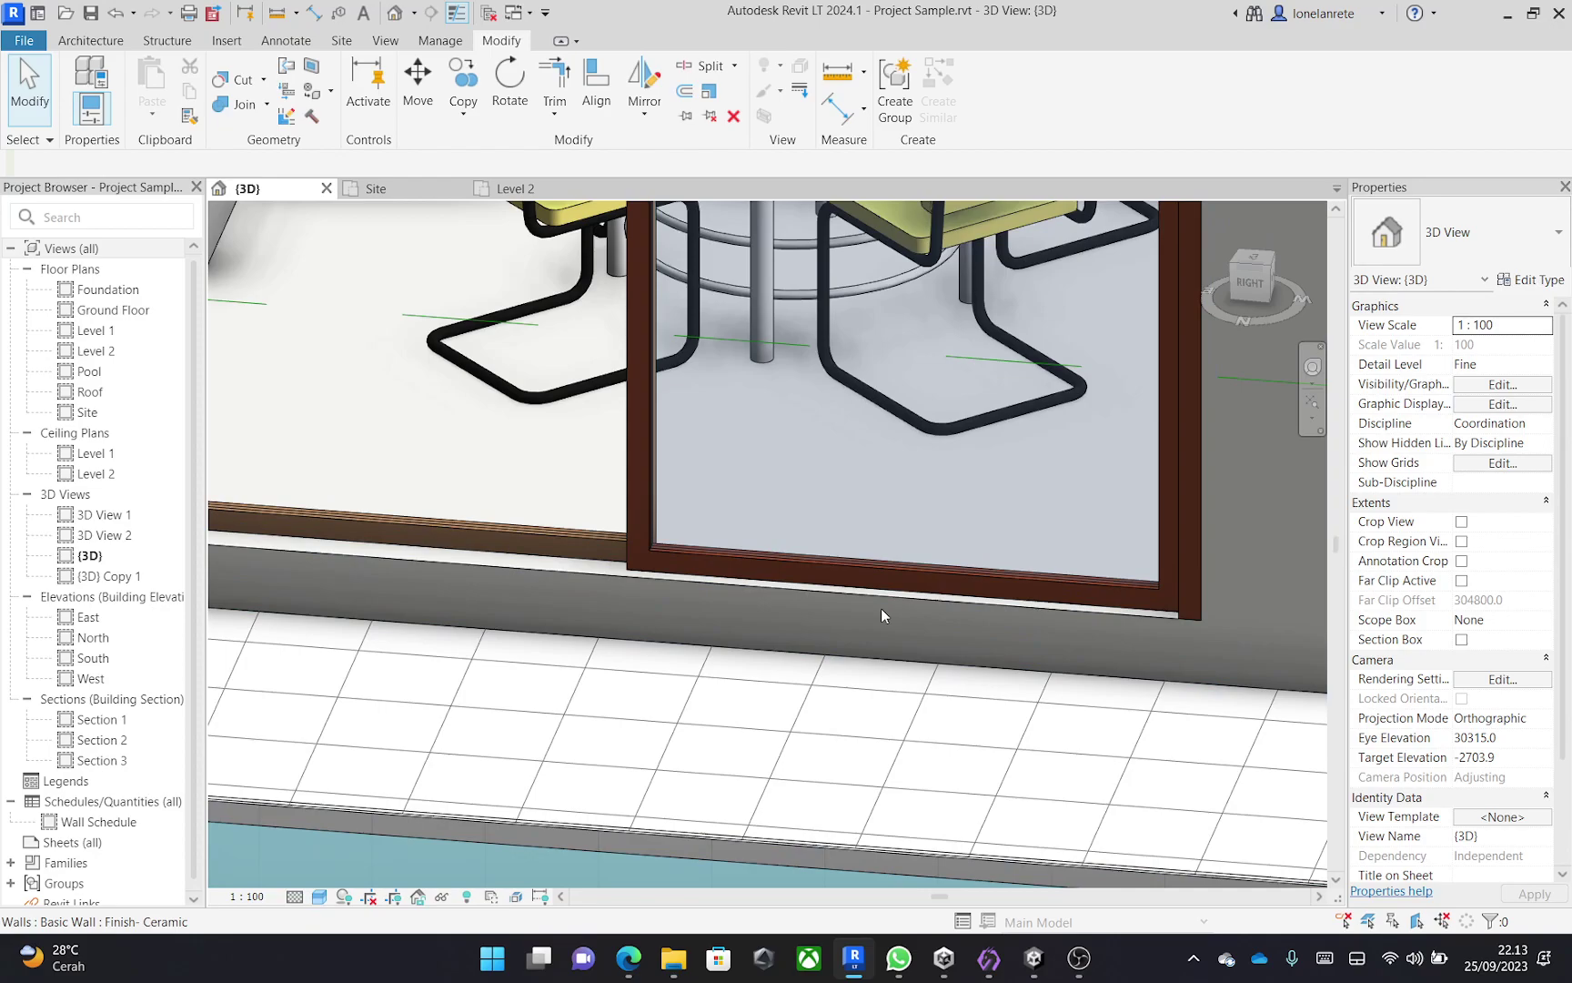
scroll(1240, 606, "up", 2)
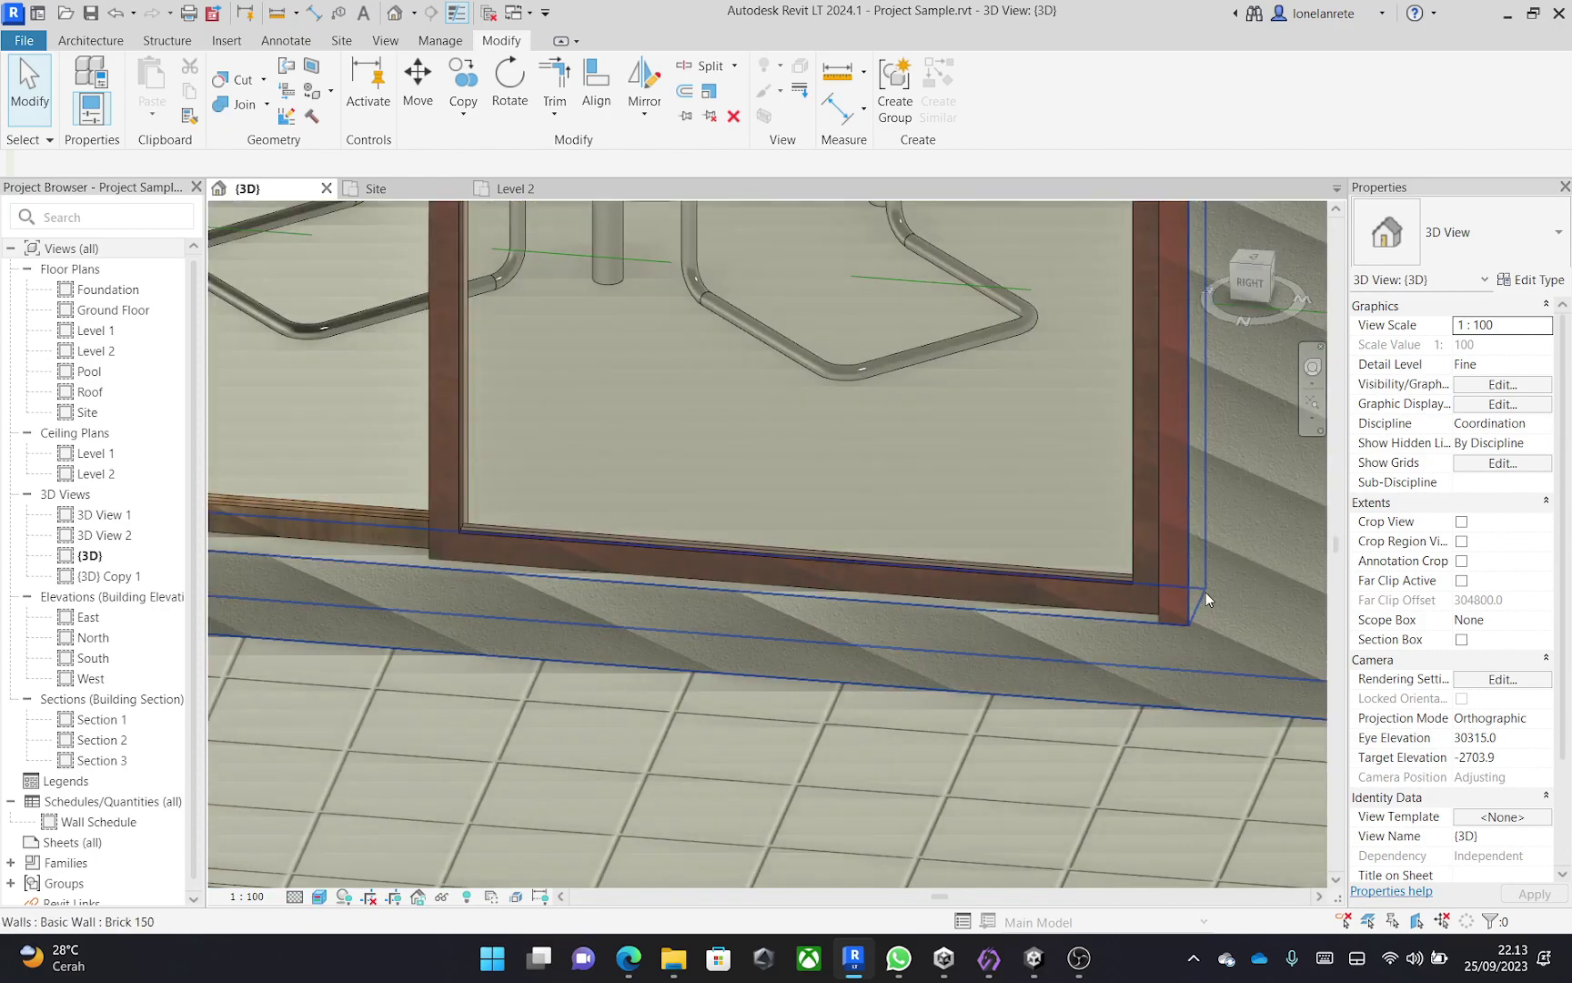
Select the Door 1 panel door on the front terrace and open its type's Material Panel material for editing.
scroll(1152, 622, "down", 6)
middle_click_drag(1083, 546, 755, 572, "shift")
scroll(755, 572, "up", 5)
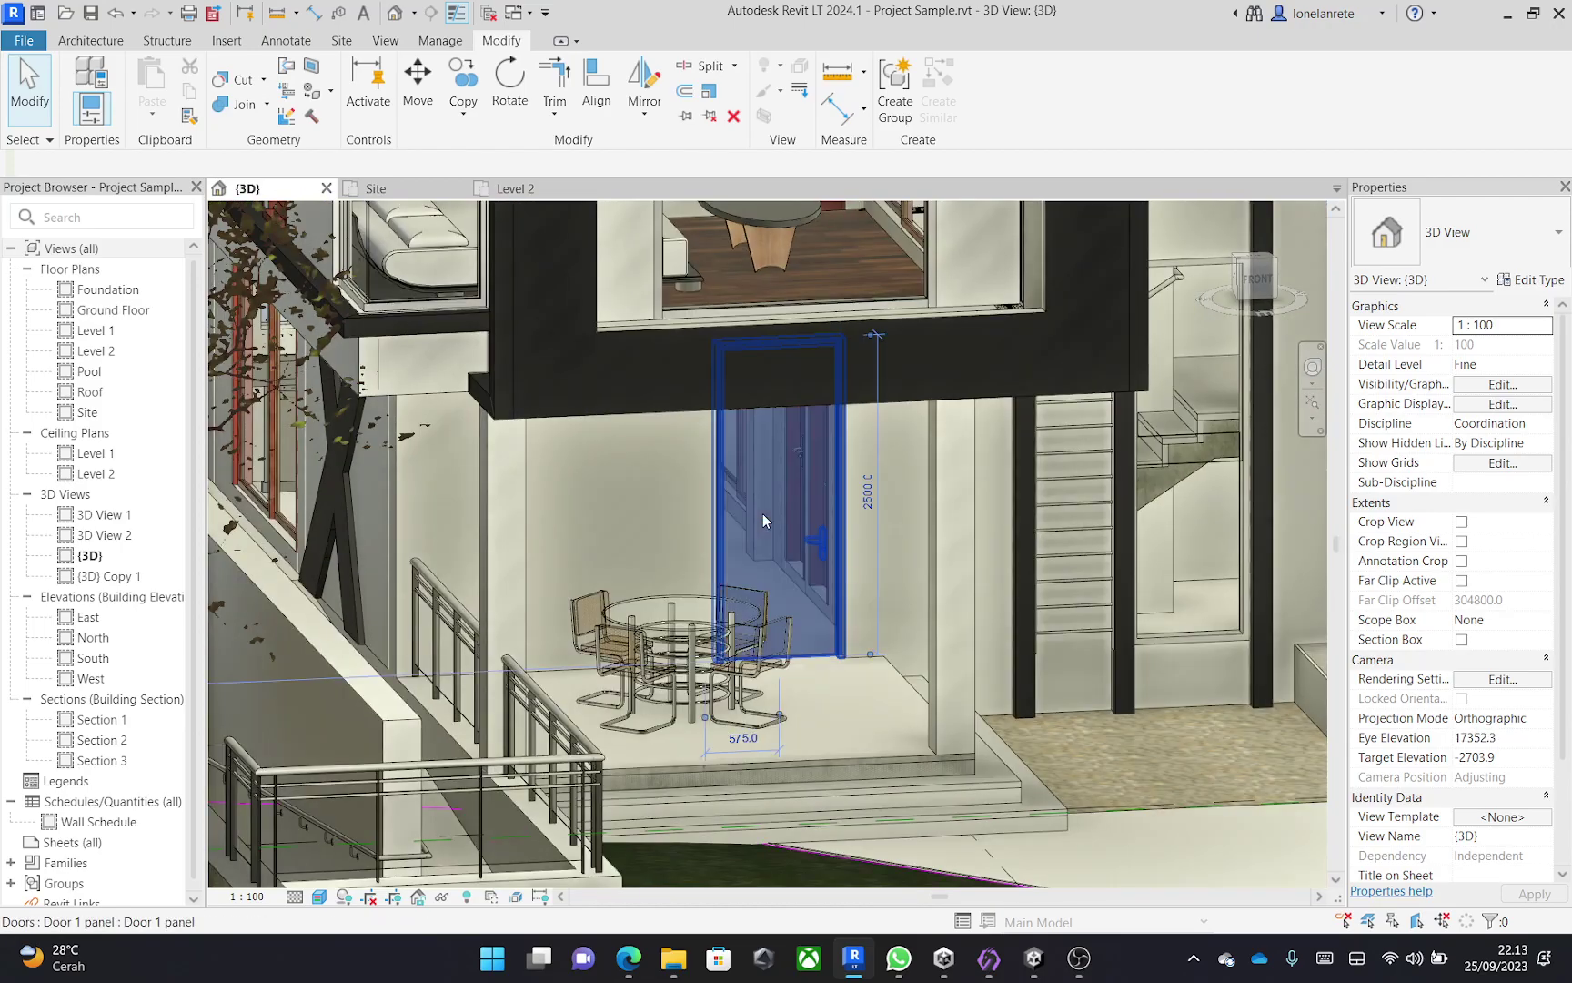
left_click(762, 513)
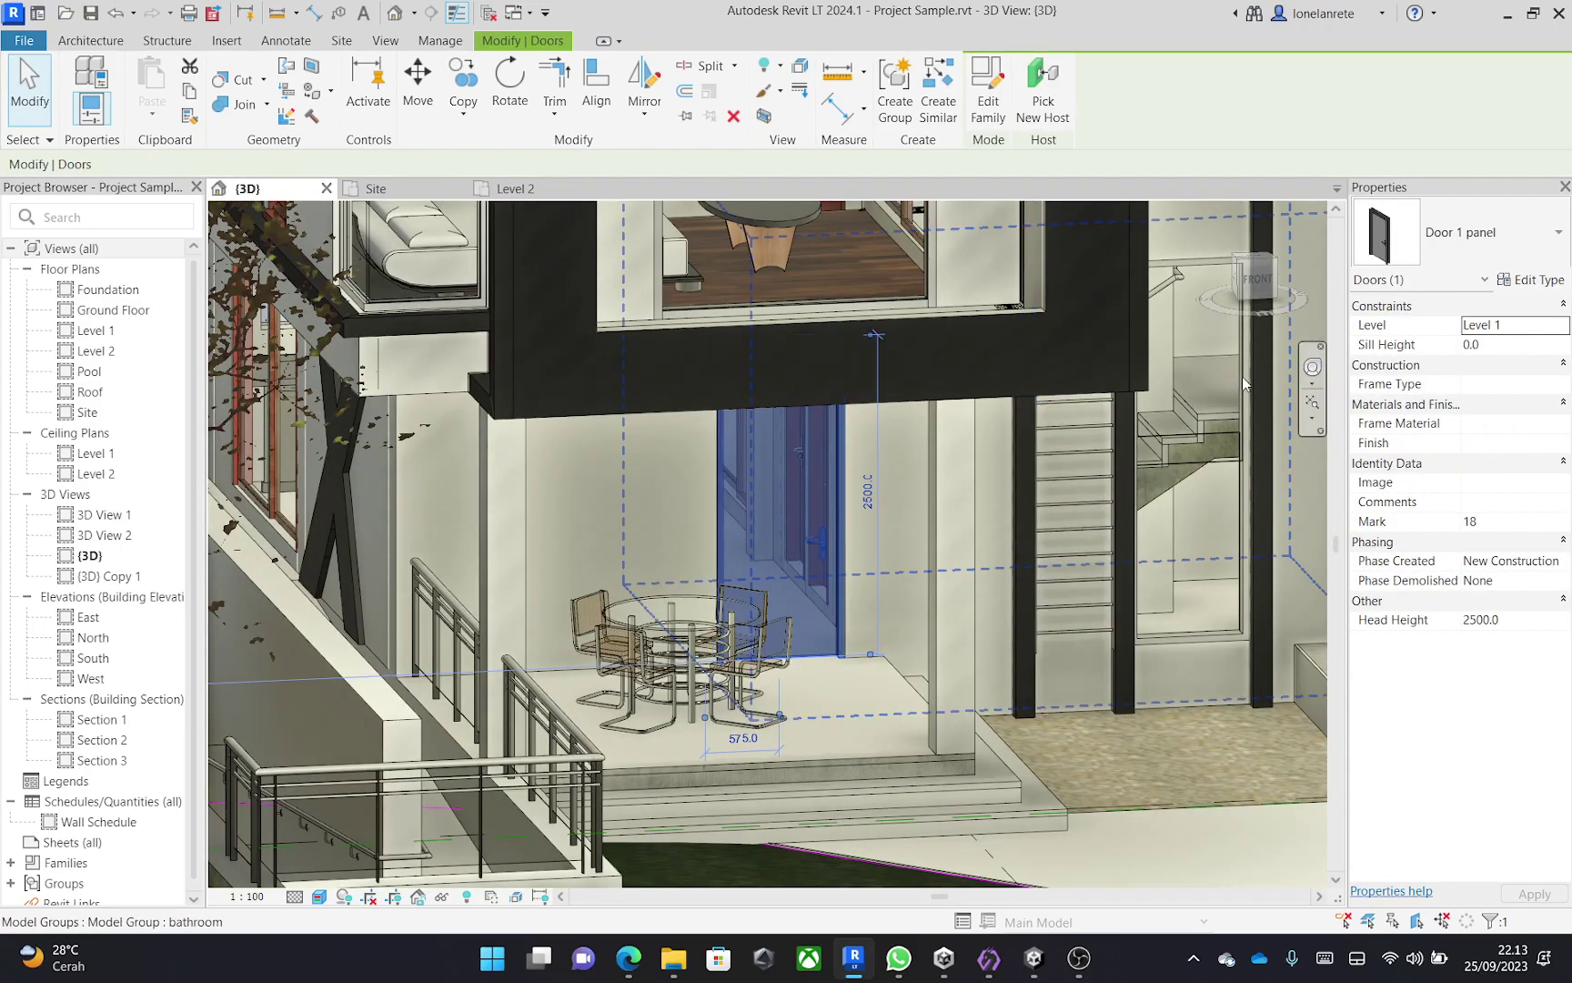
left_click(1533, 279)
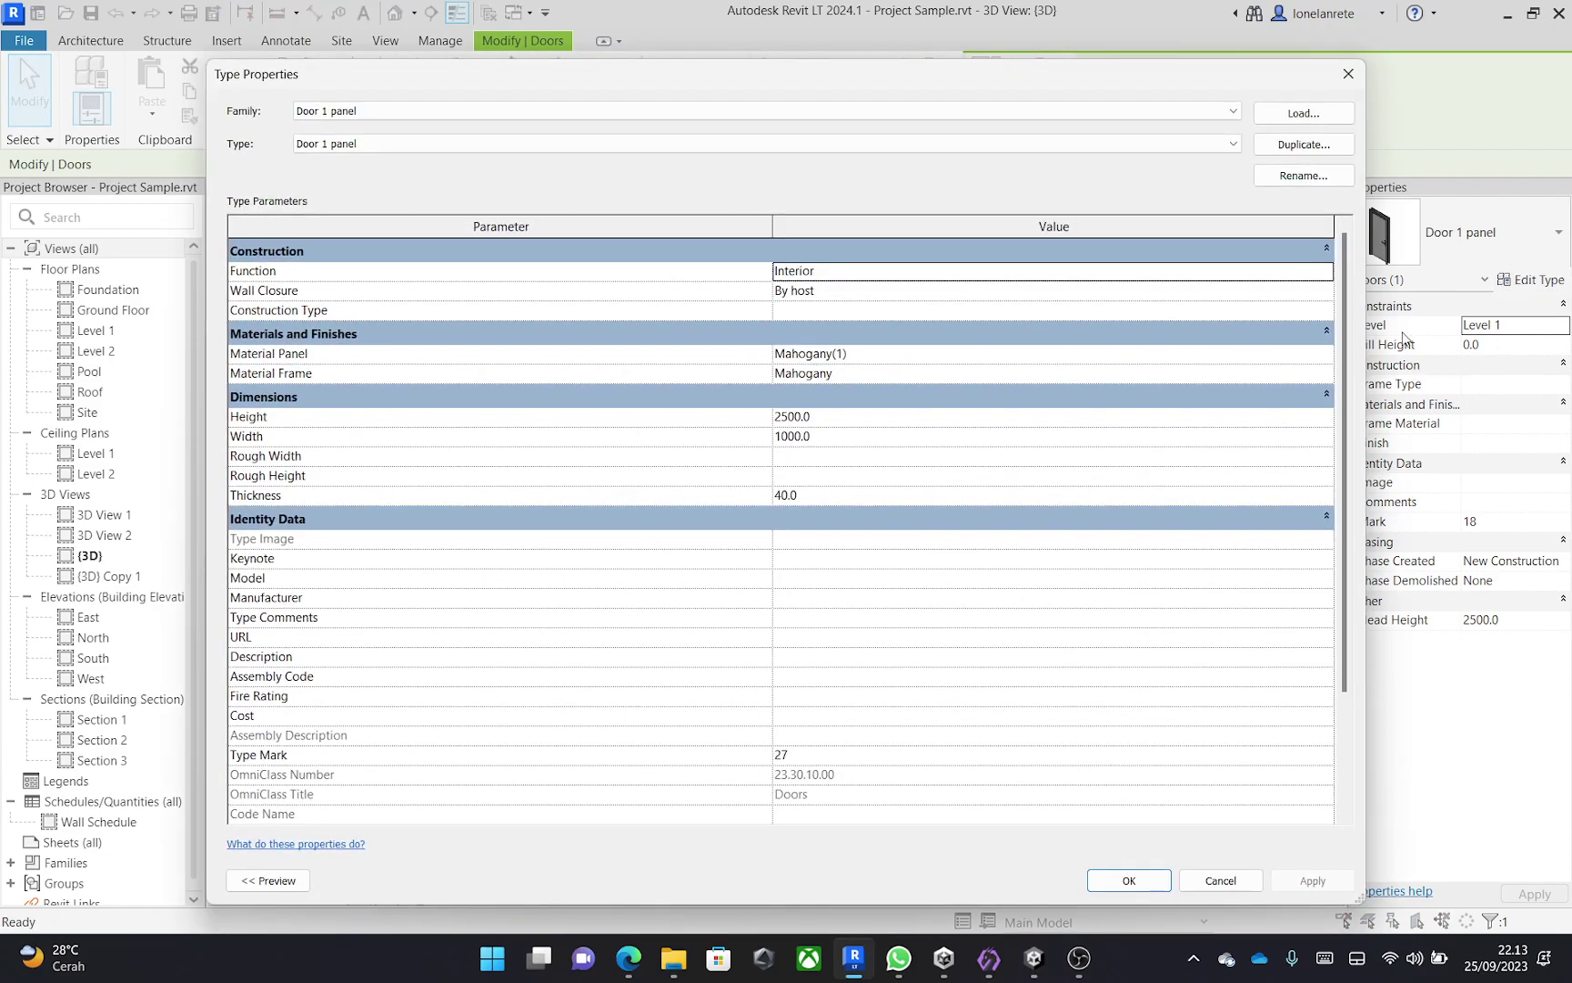
left_click(1322, 361)
left_click(1324, 355)
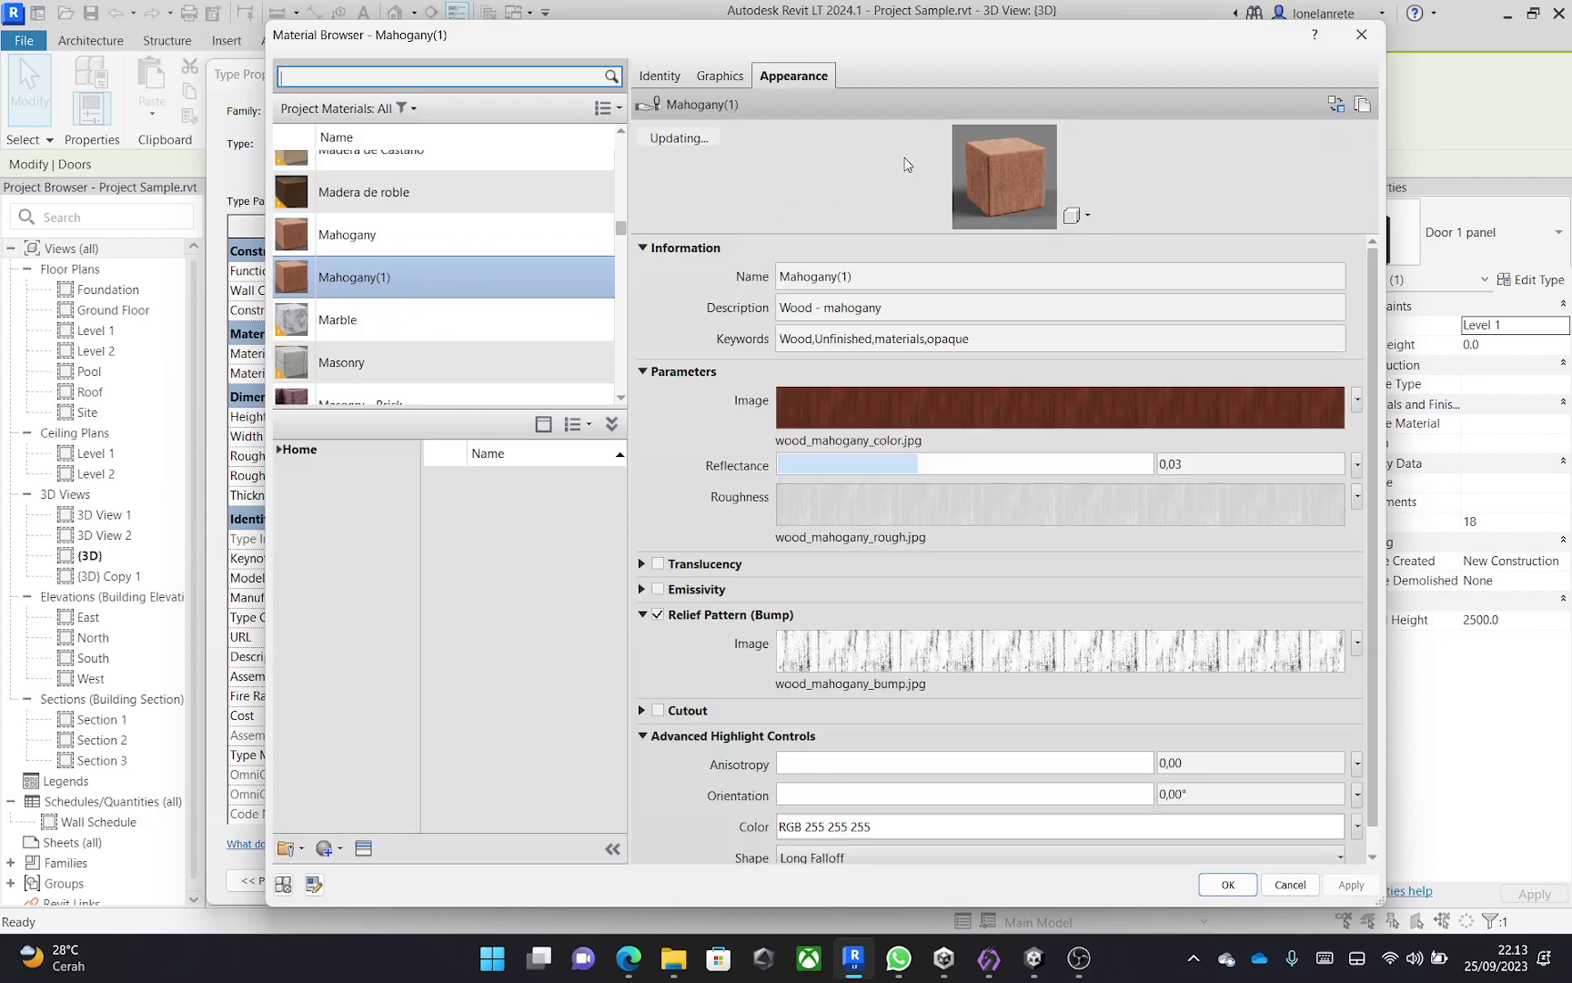
Replace Mahogany(1)'s appearance asset with Cherry - Stained Dark Low Gloss, found by searching for "wood", accept the door type changes and deselect the door.
left_click(1335, 104)
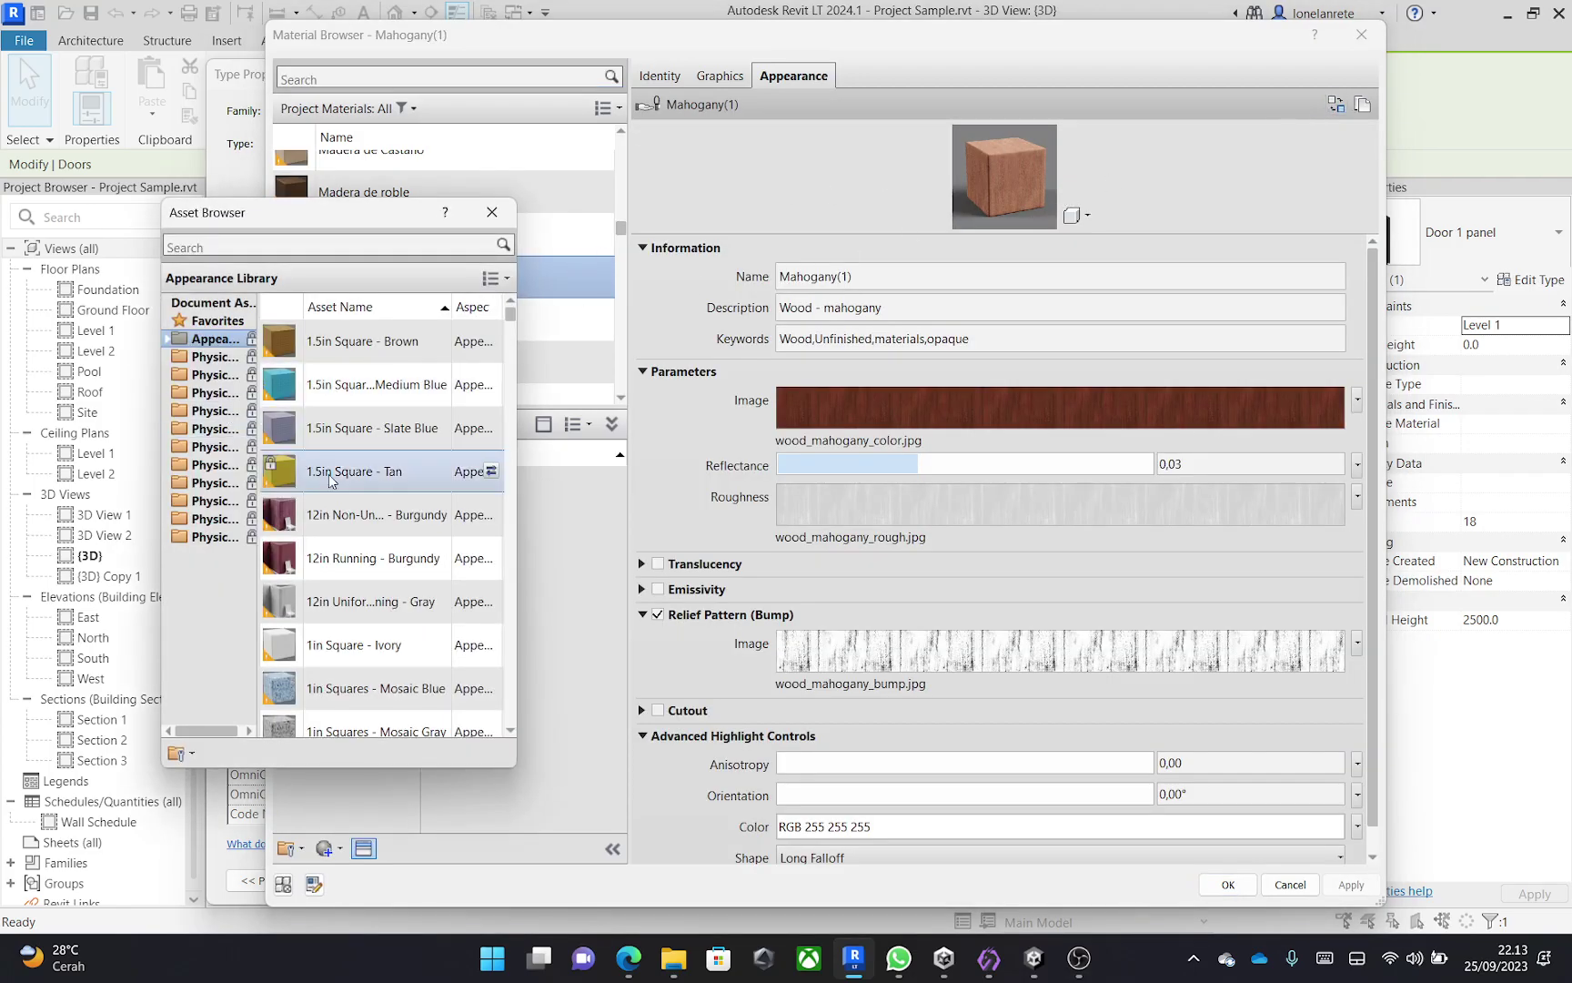
left_click(331, 244)
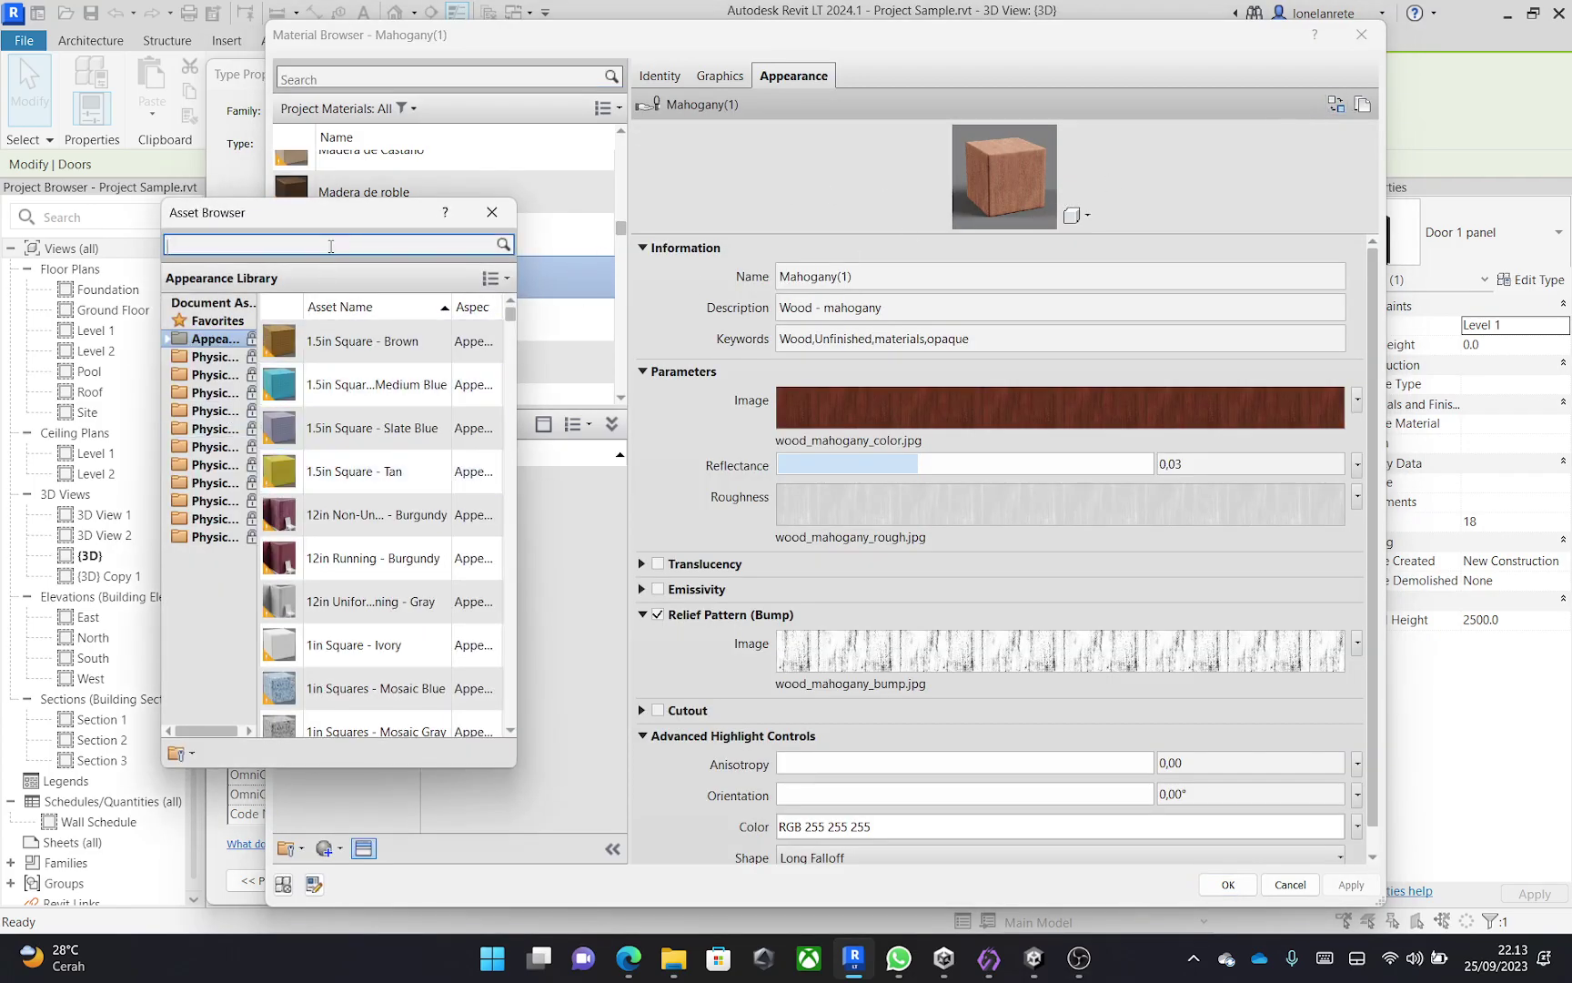
key("Return")
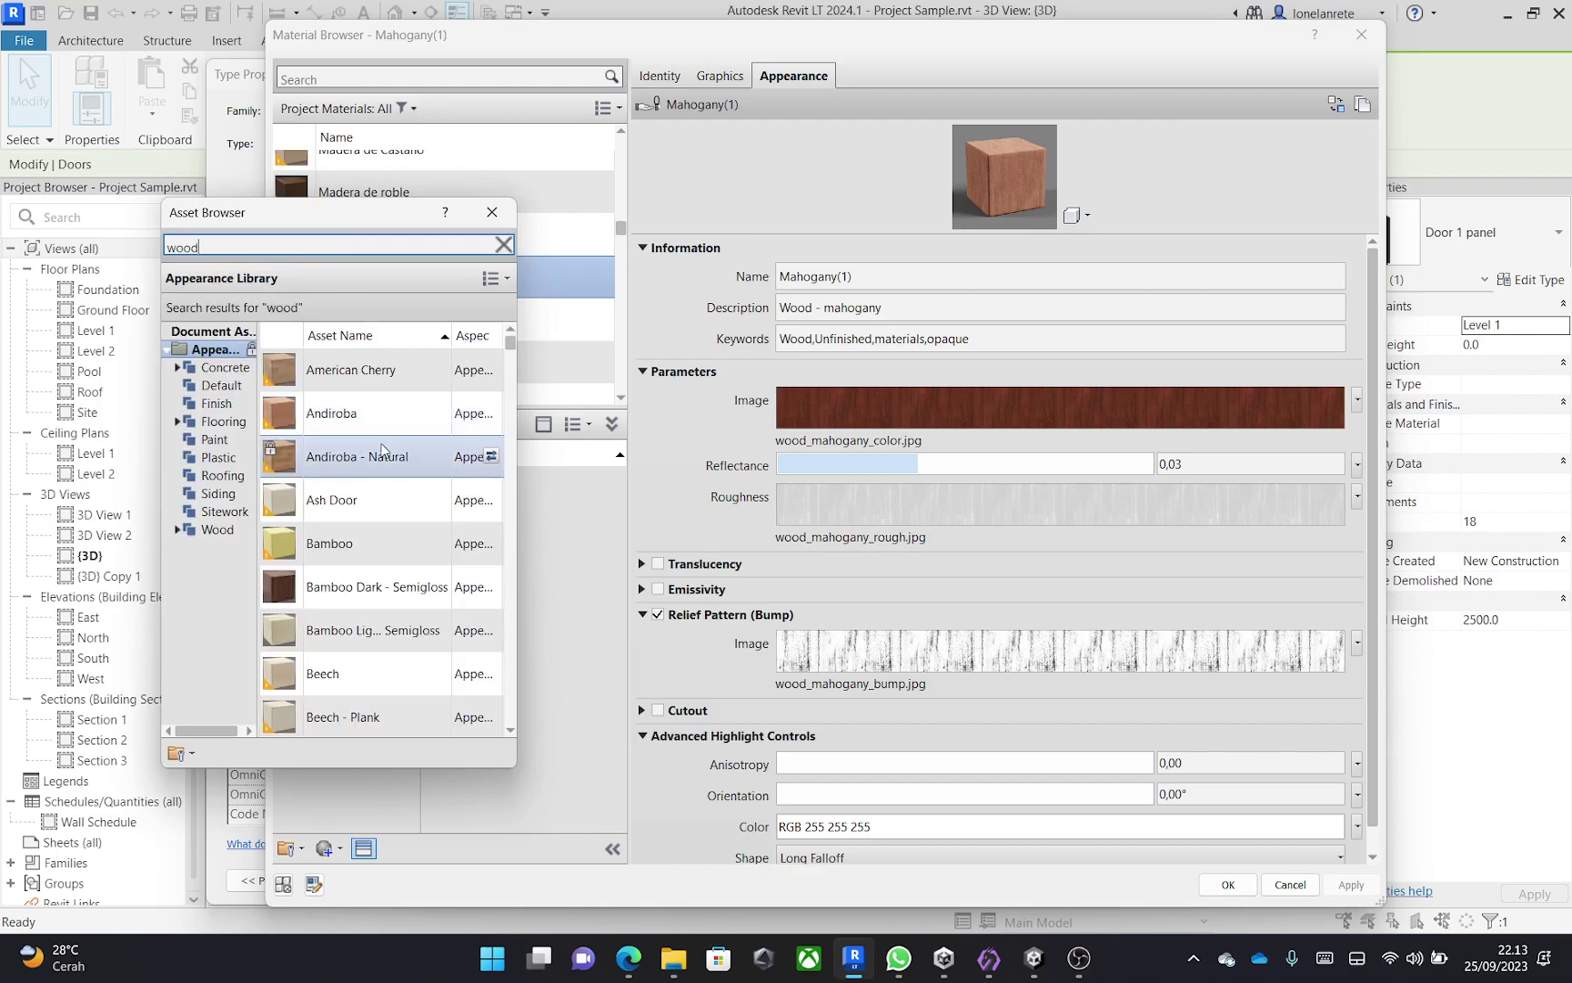
scroll(435, 545, "down", 2)
scroll(435, 545, "down", 8)
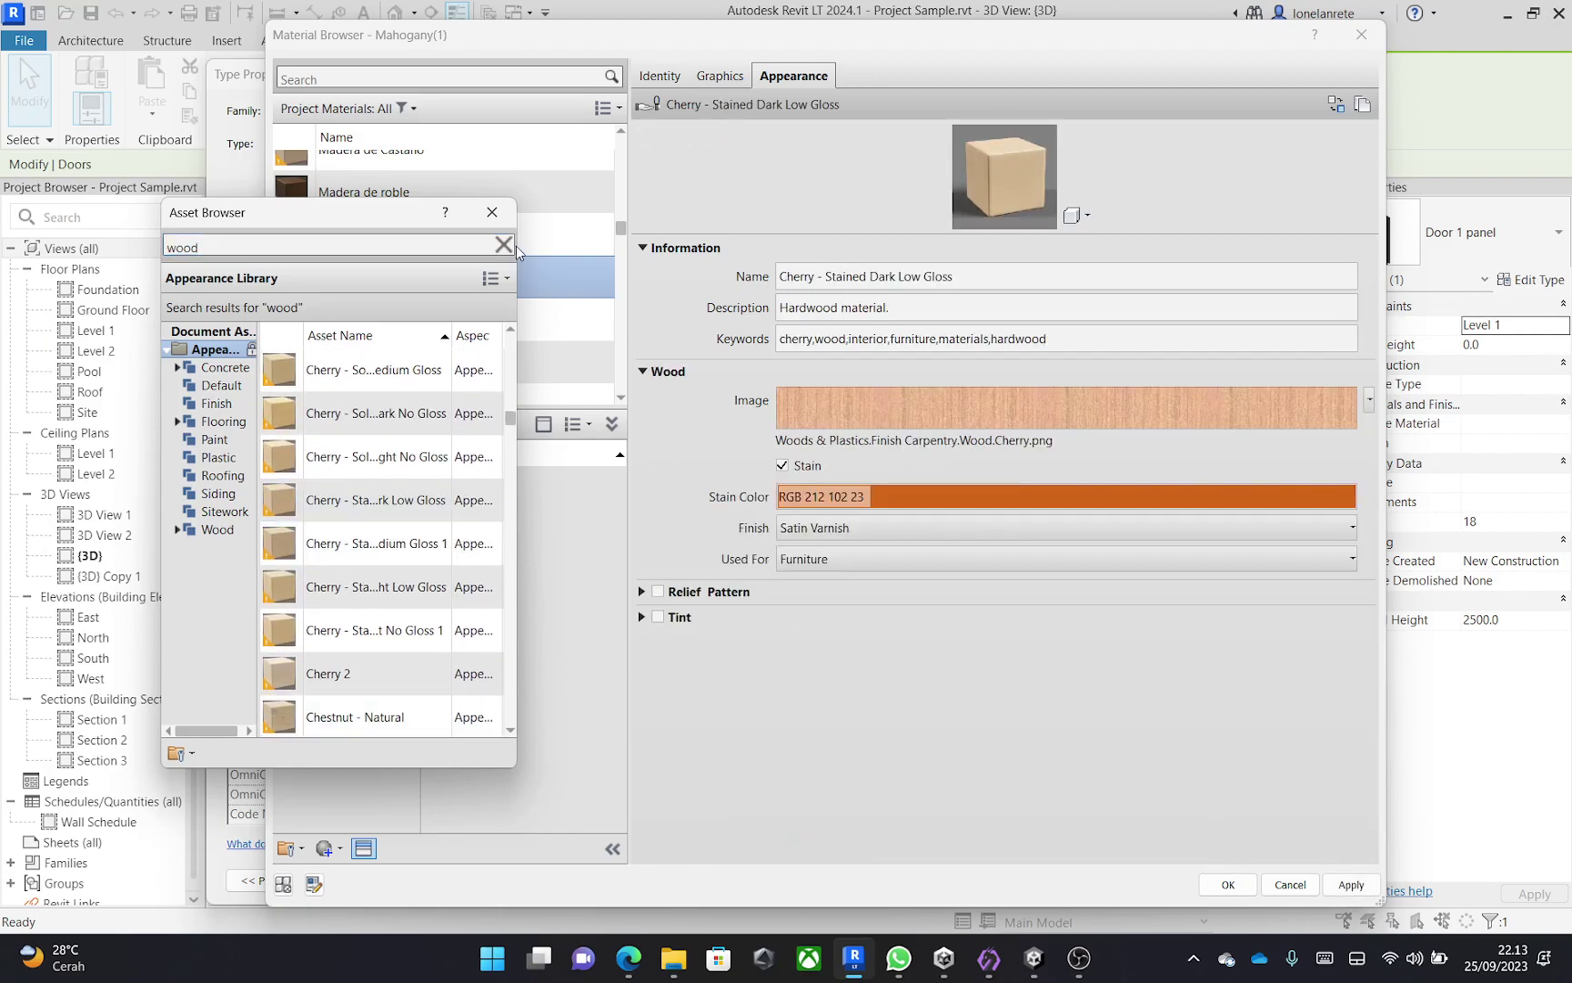
left_click(492, 213)
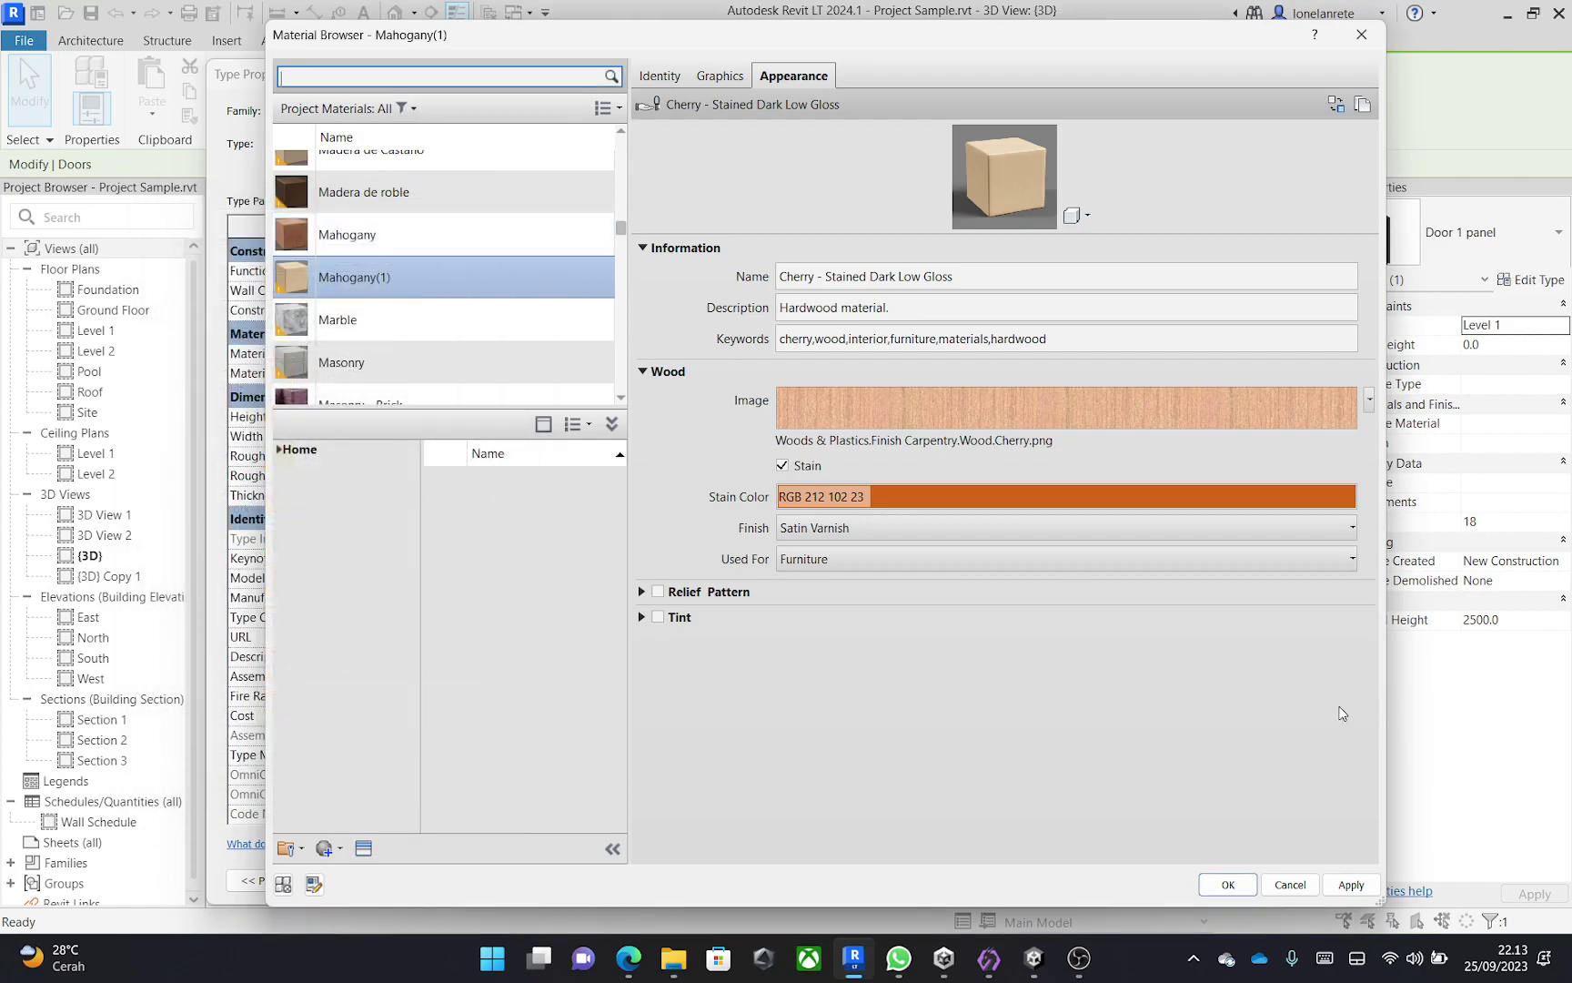
left_click(1241, 884)
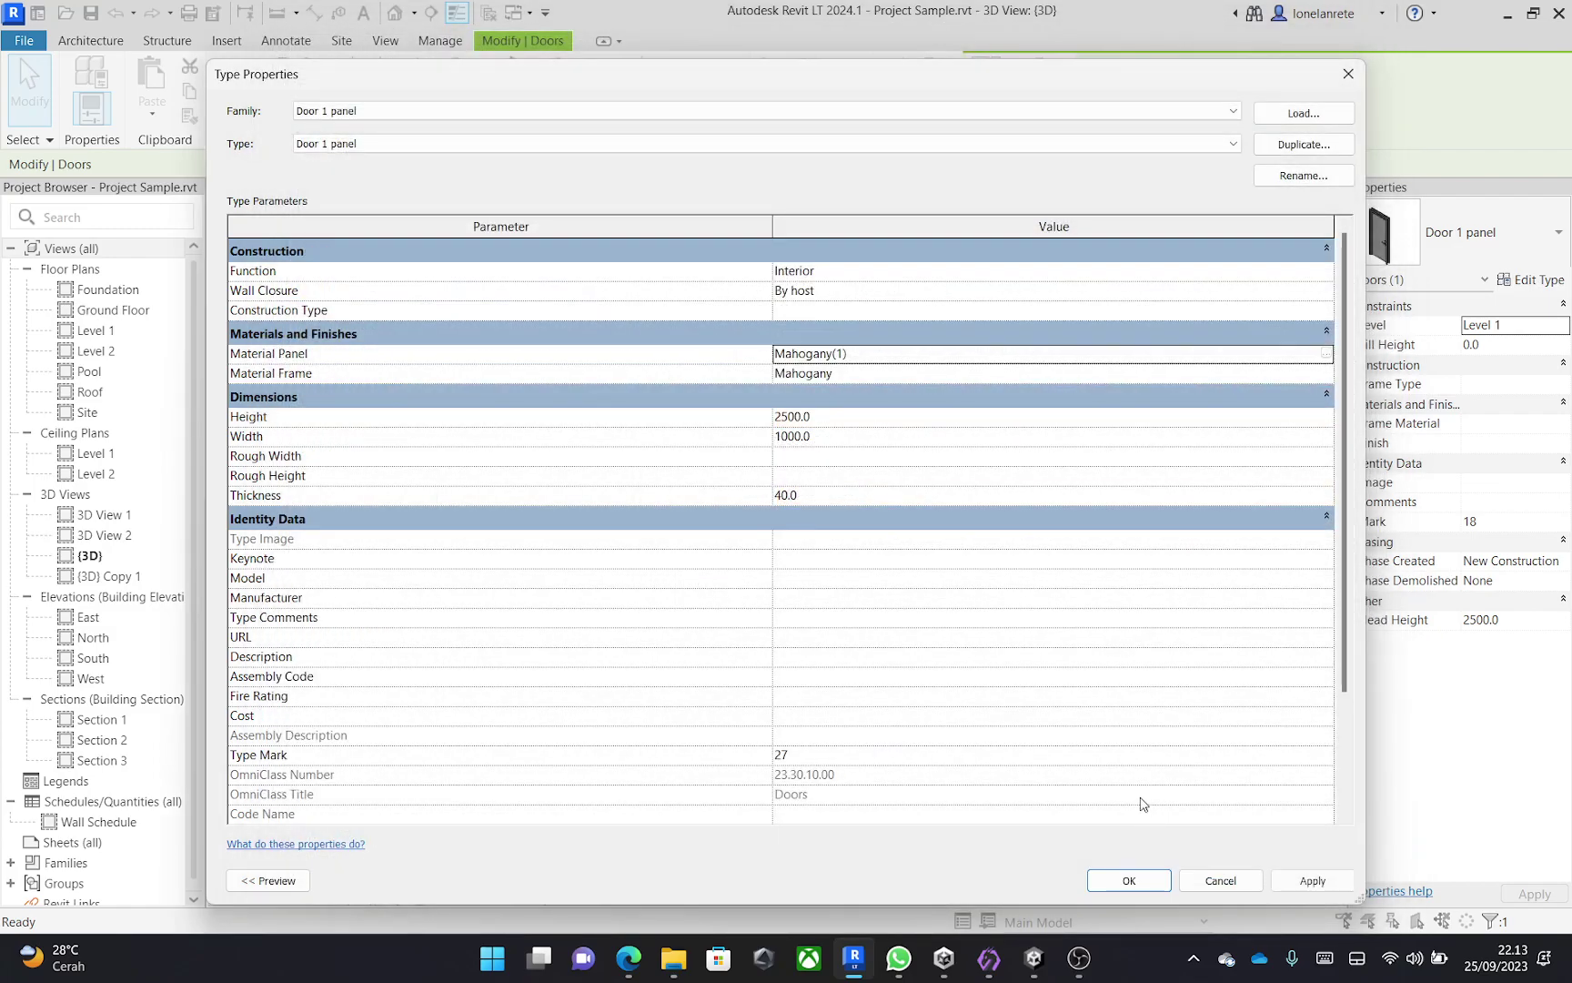
left_click(1124, 880)
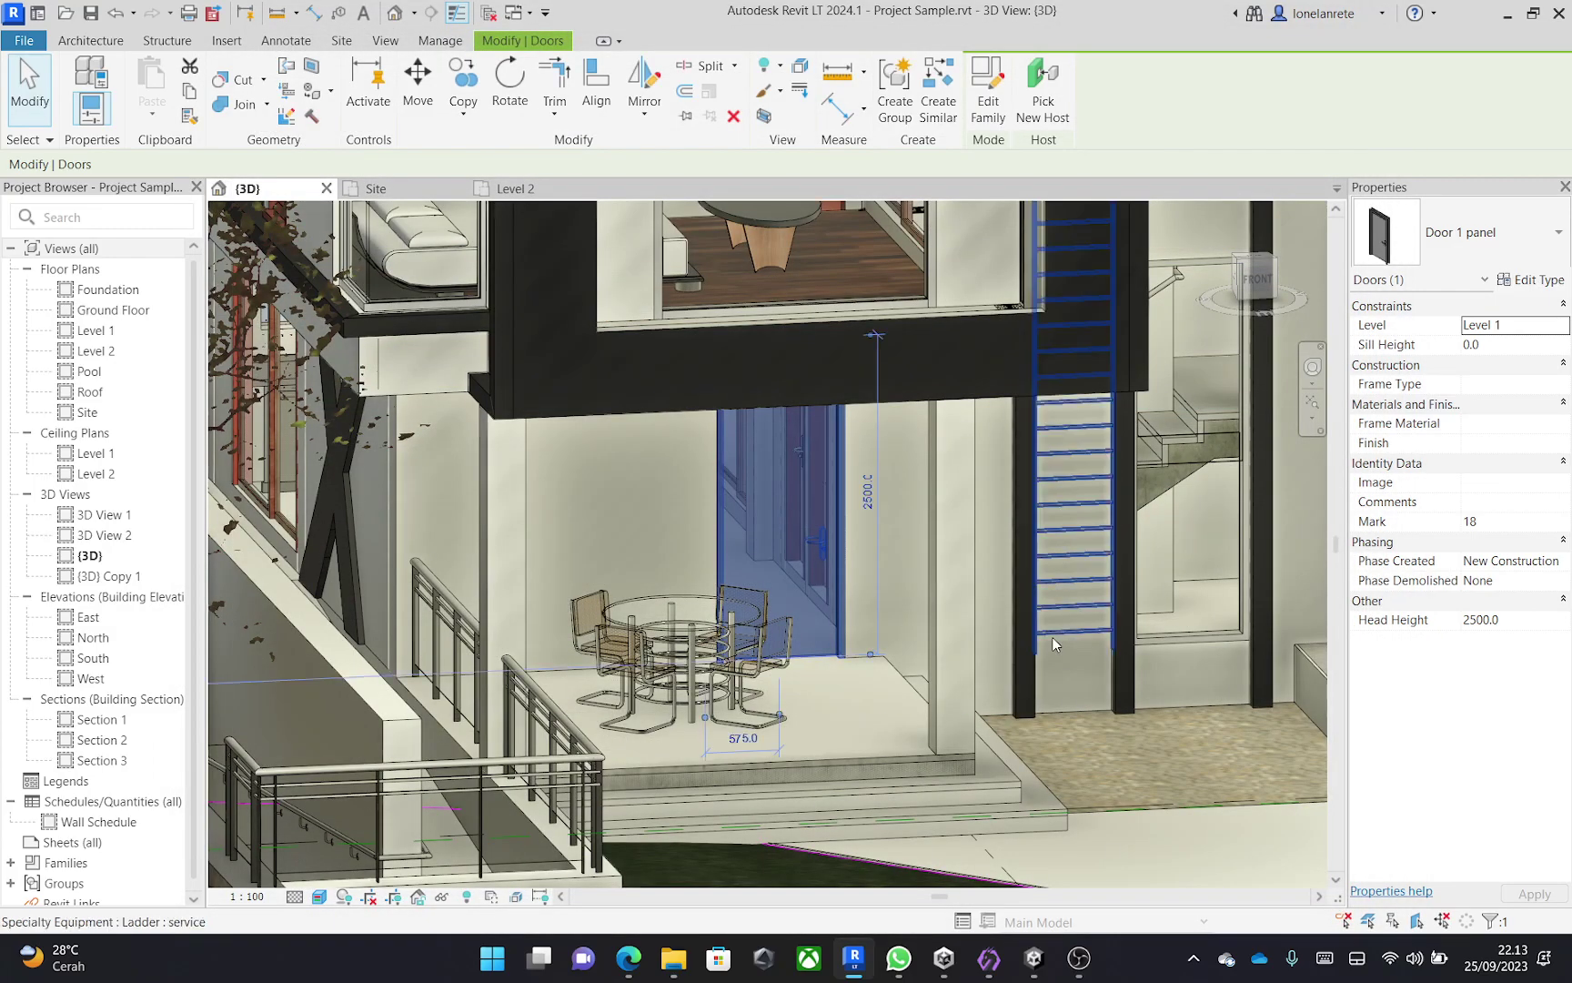
scroll(1056, 651, "down", 4)
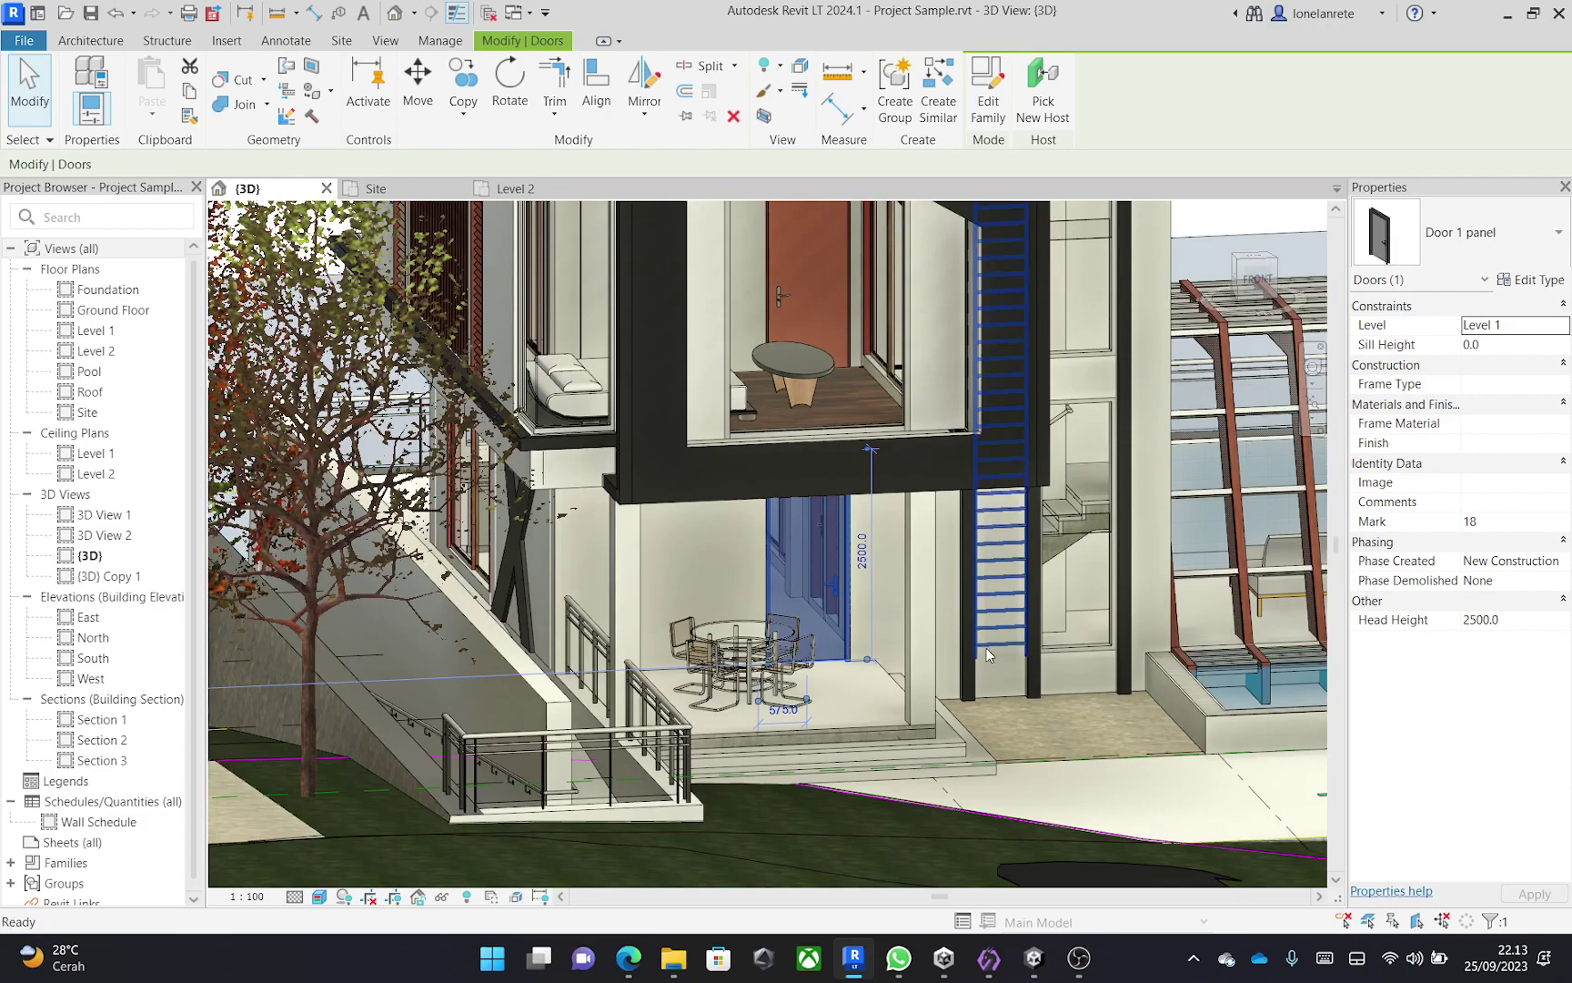
key("Escape")
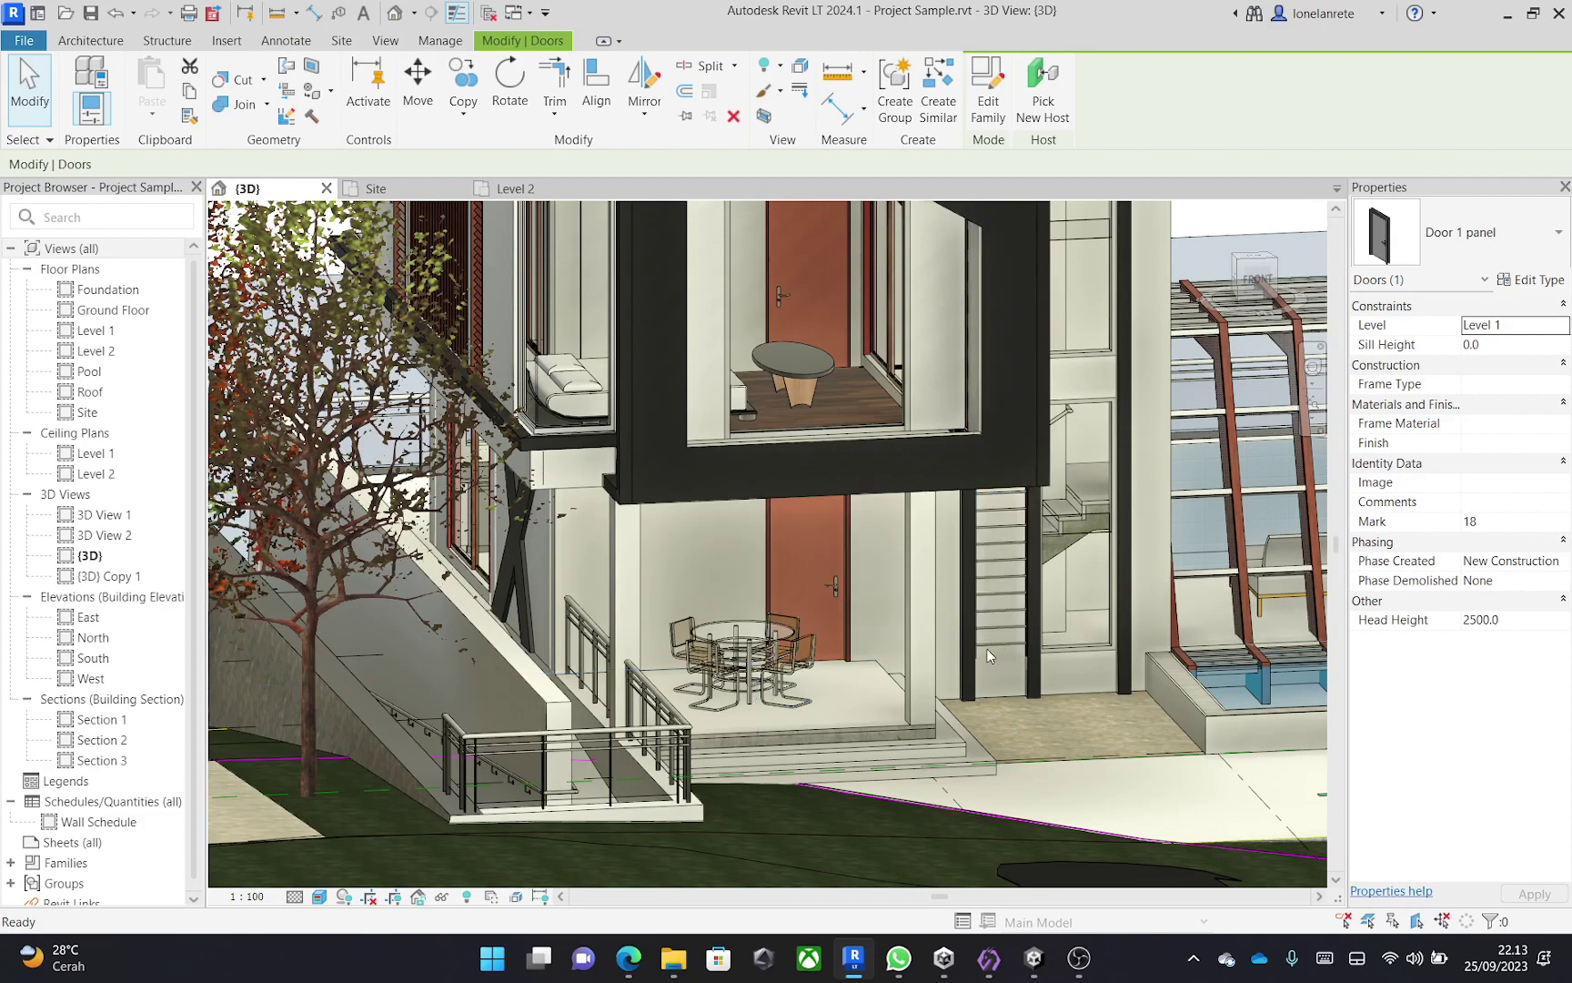
Turn off the Planting model category in the visibility and graphic overrides of the {3D} view.
scroll(986, 646, "down", 4)
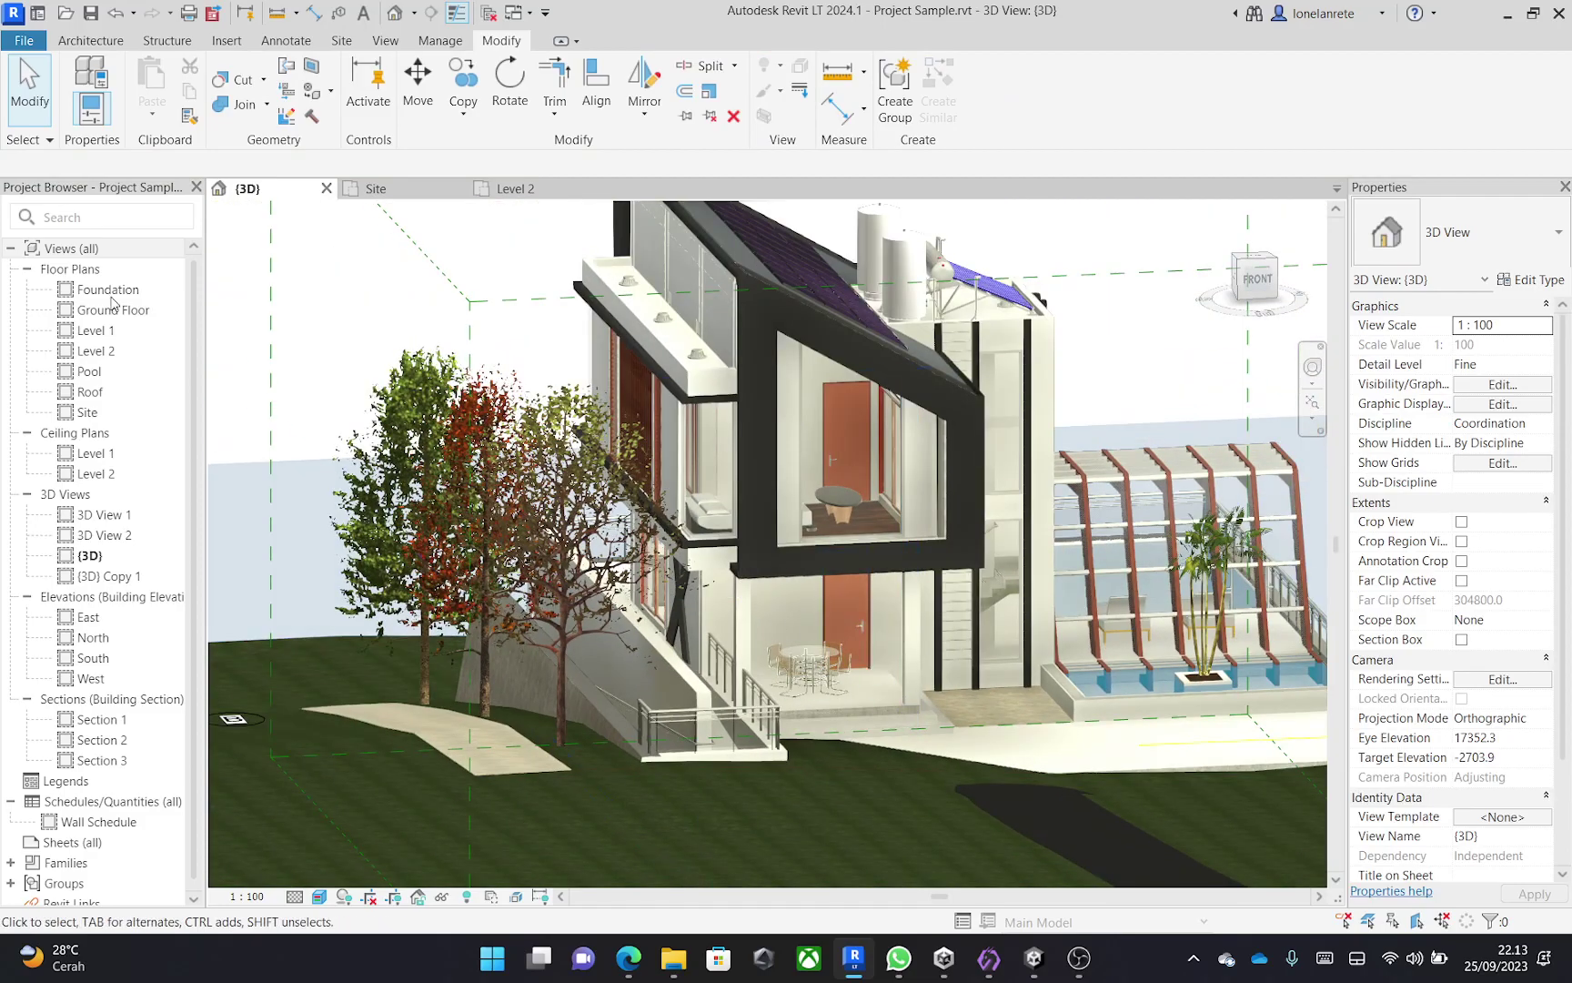
scroll(721, 422, "down", 3)
middle_click_drag(720, 422, 550, 461, "shift")
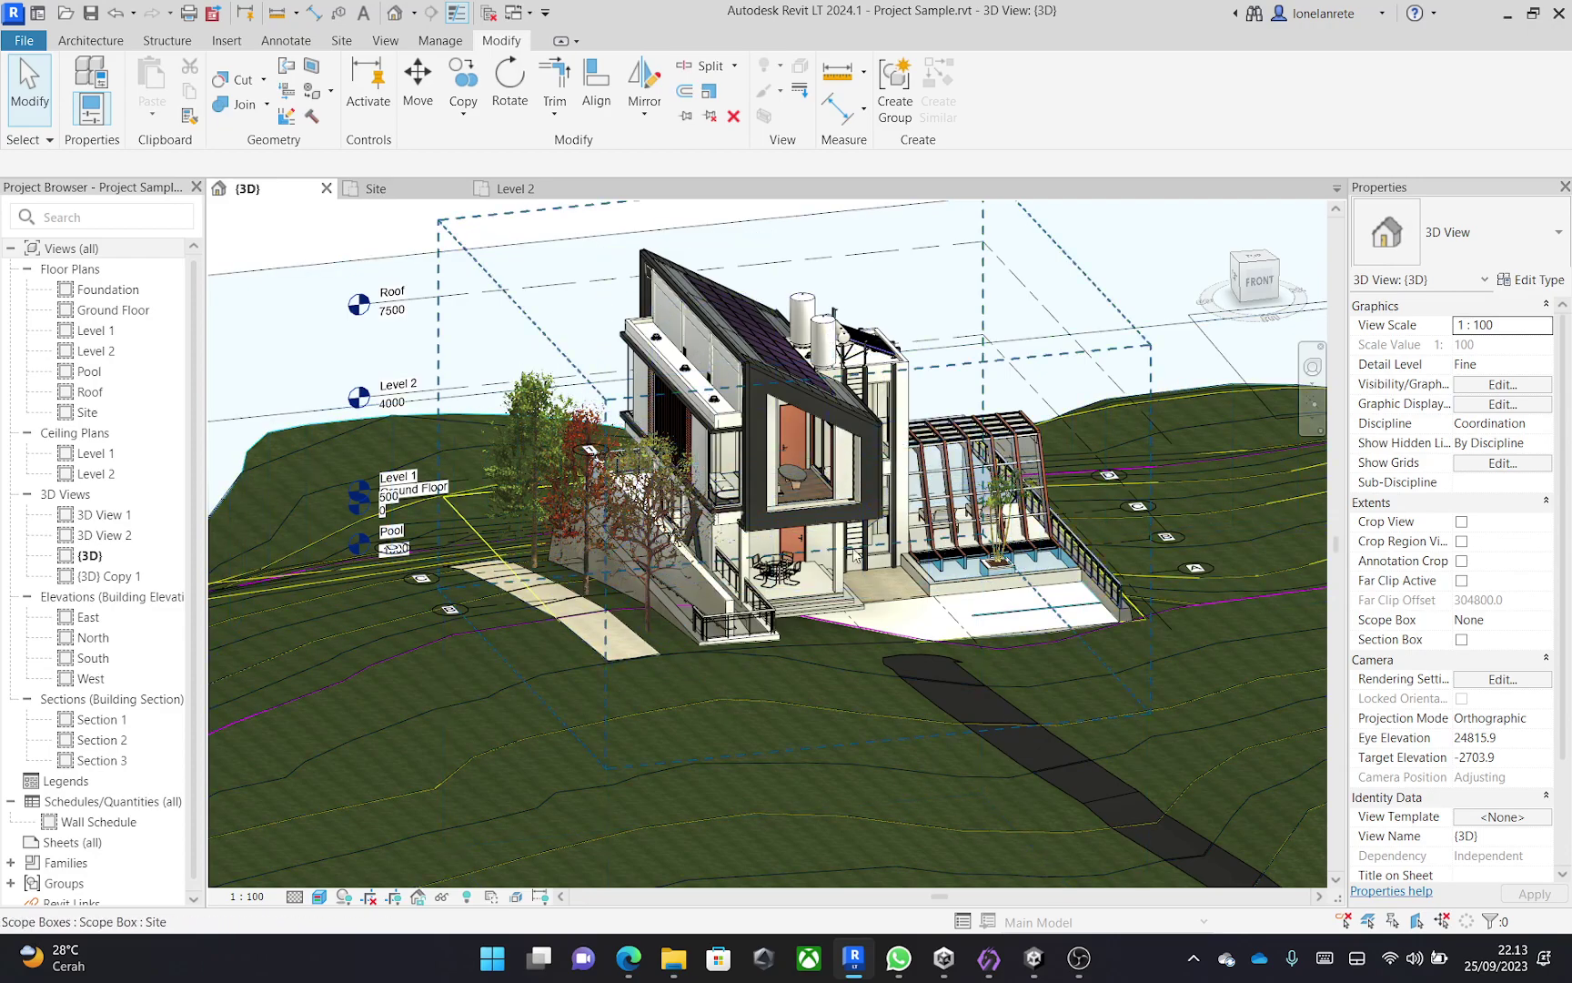
key("v")
key("g")
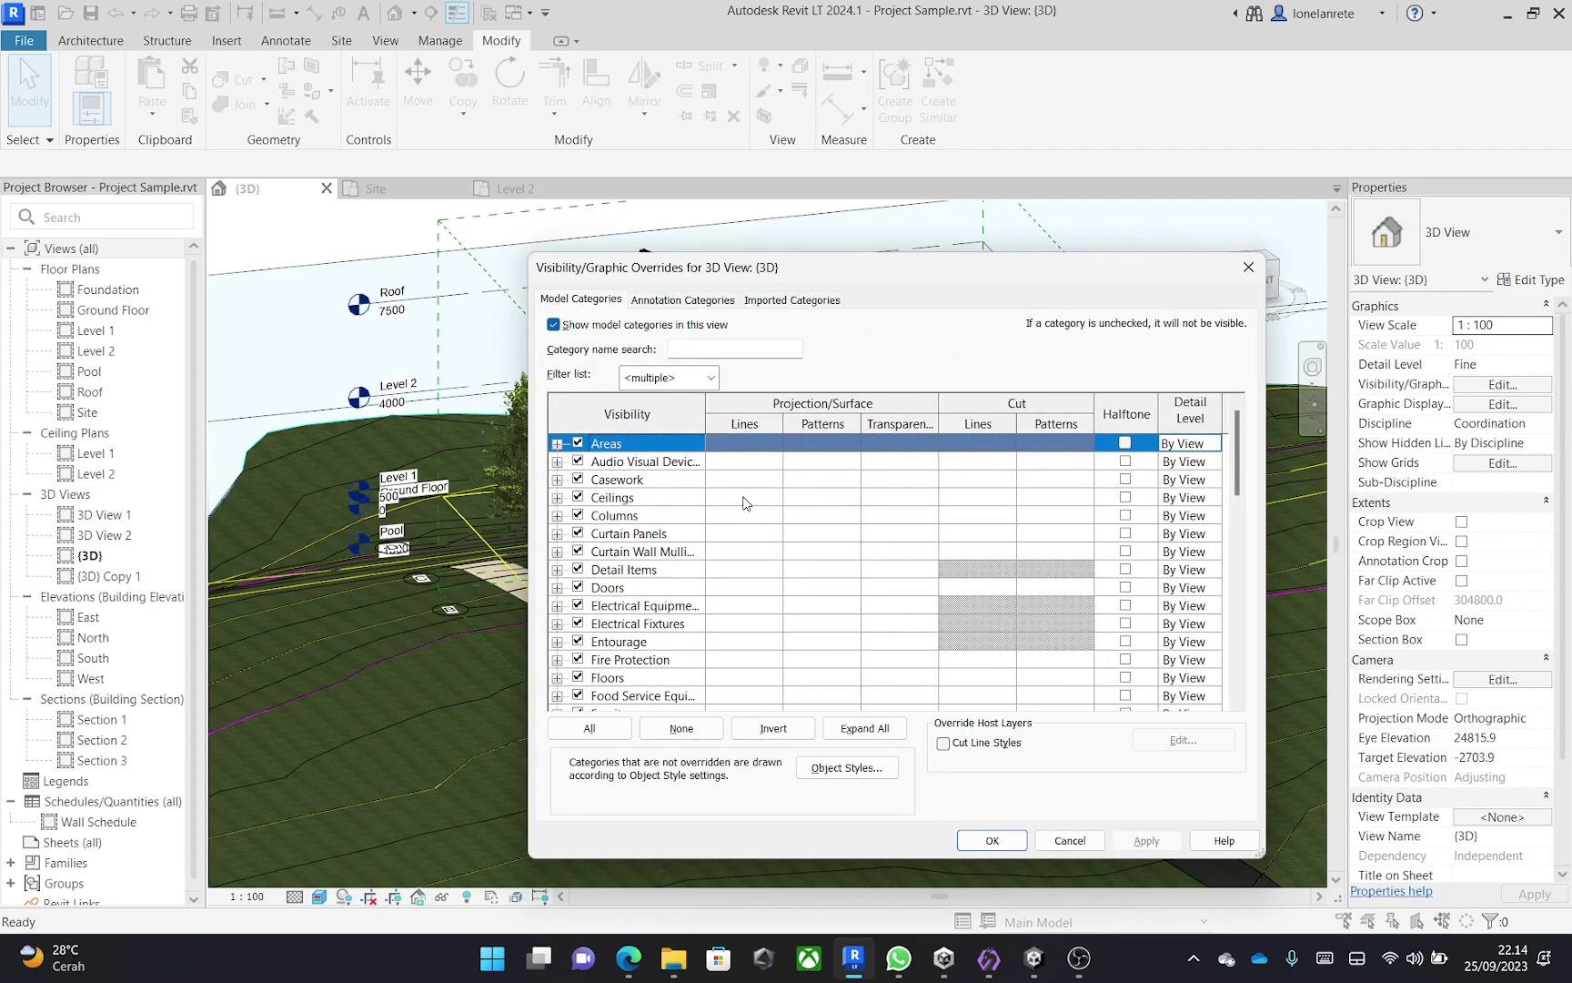
scroll(663, 552, "down", 5)
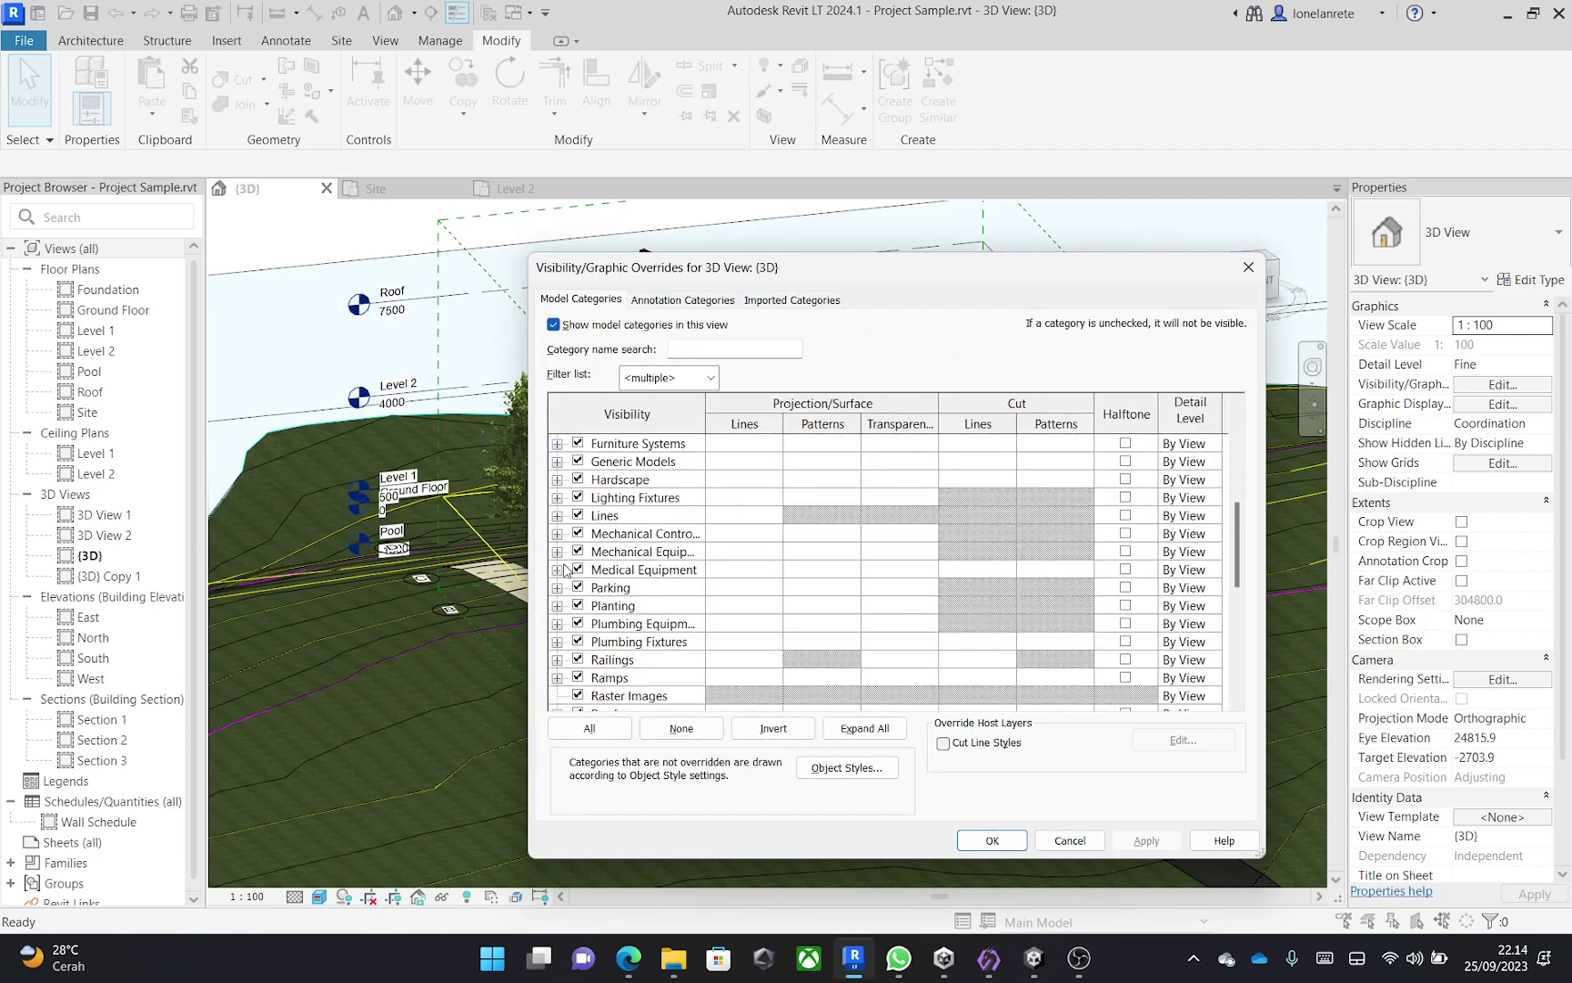
scroll(569, 568, "down", 2)
scroll(582, 573, "up", 1)
scroll(591, 591, "down", 1)
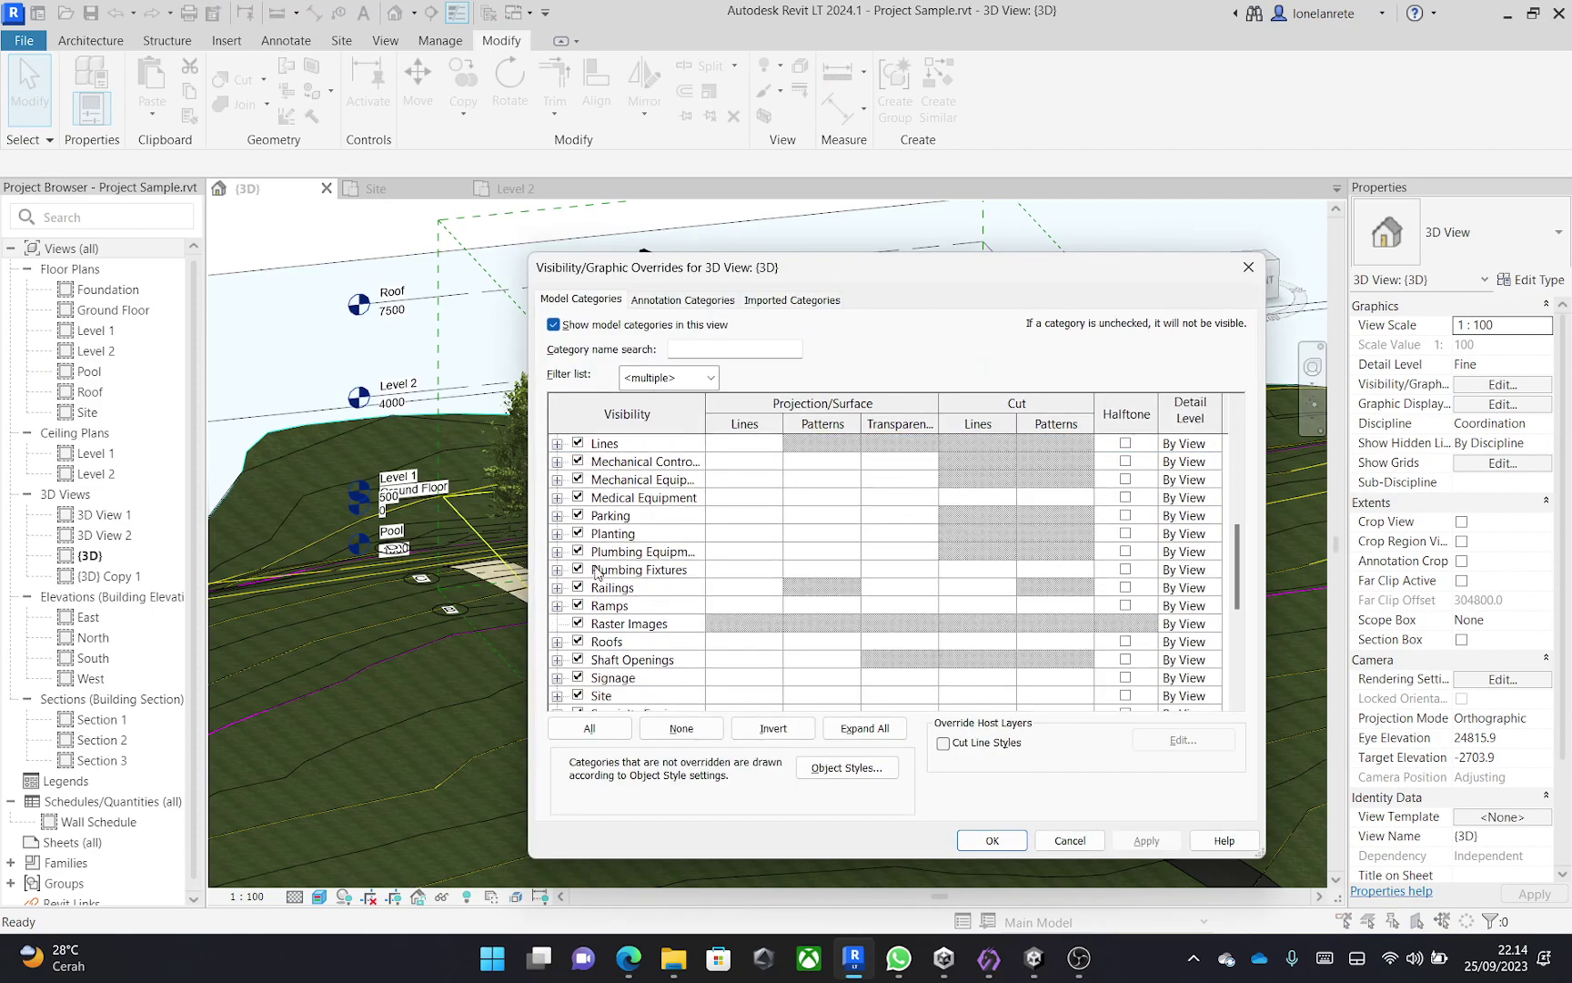
left_click(581, 537)
Turn off all annotation categories and all imported categories in the {3D} view's visibility and graphic overrides, and apply the changes.
left_click(684, 300)
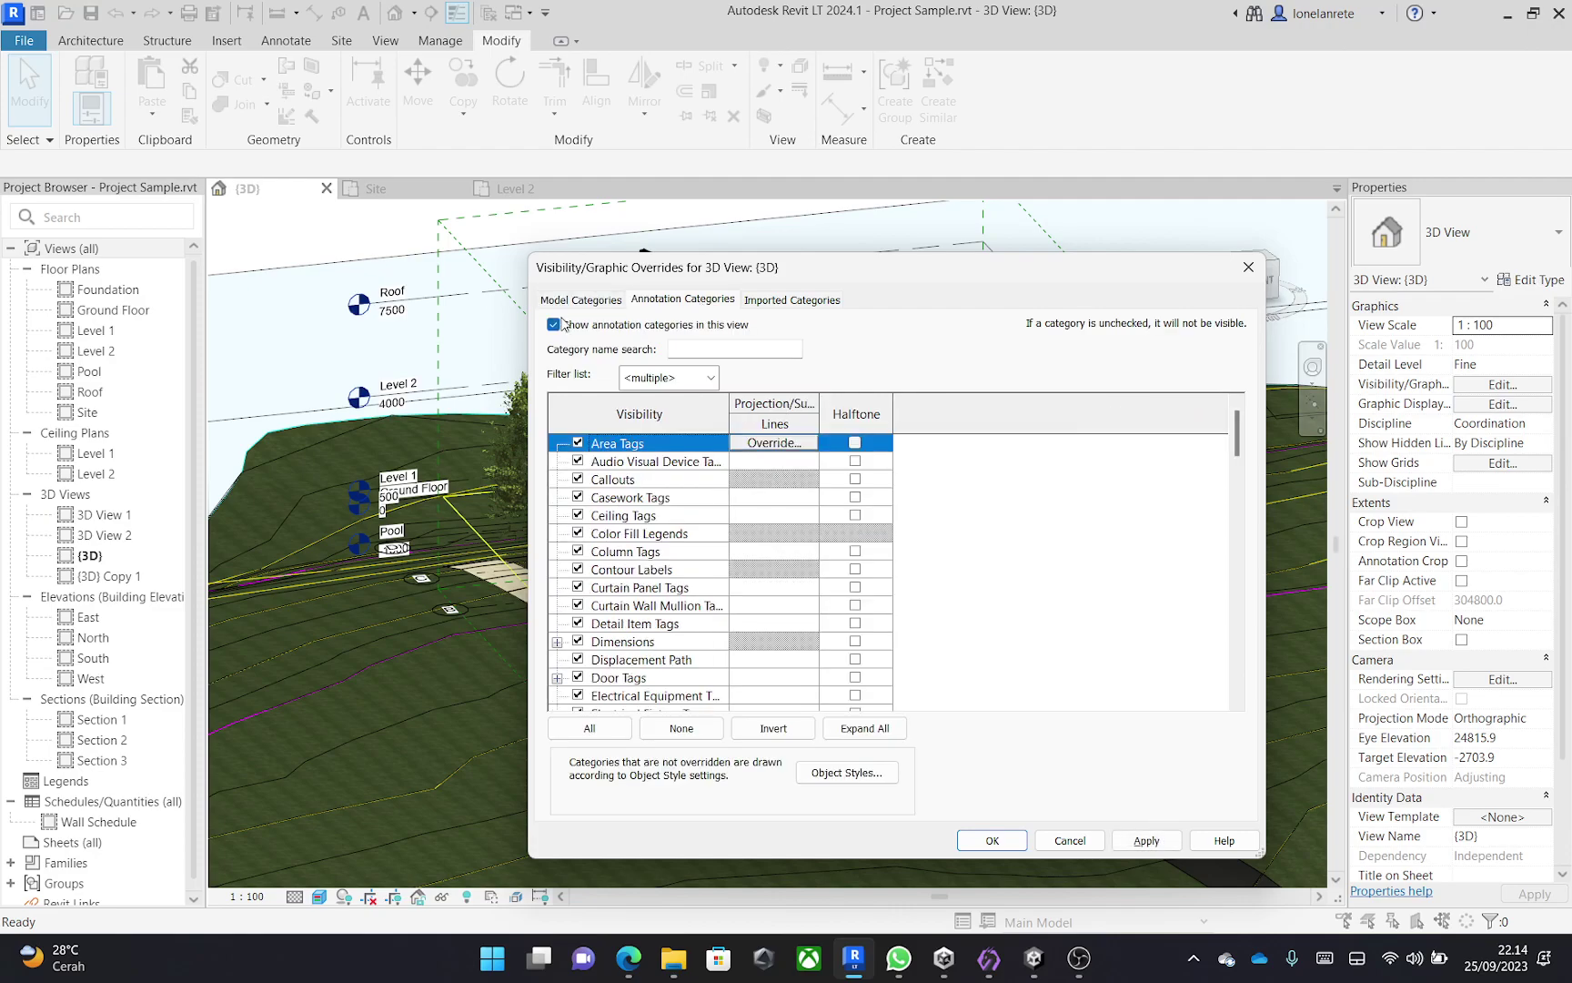
left_click(553, 325)
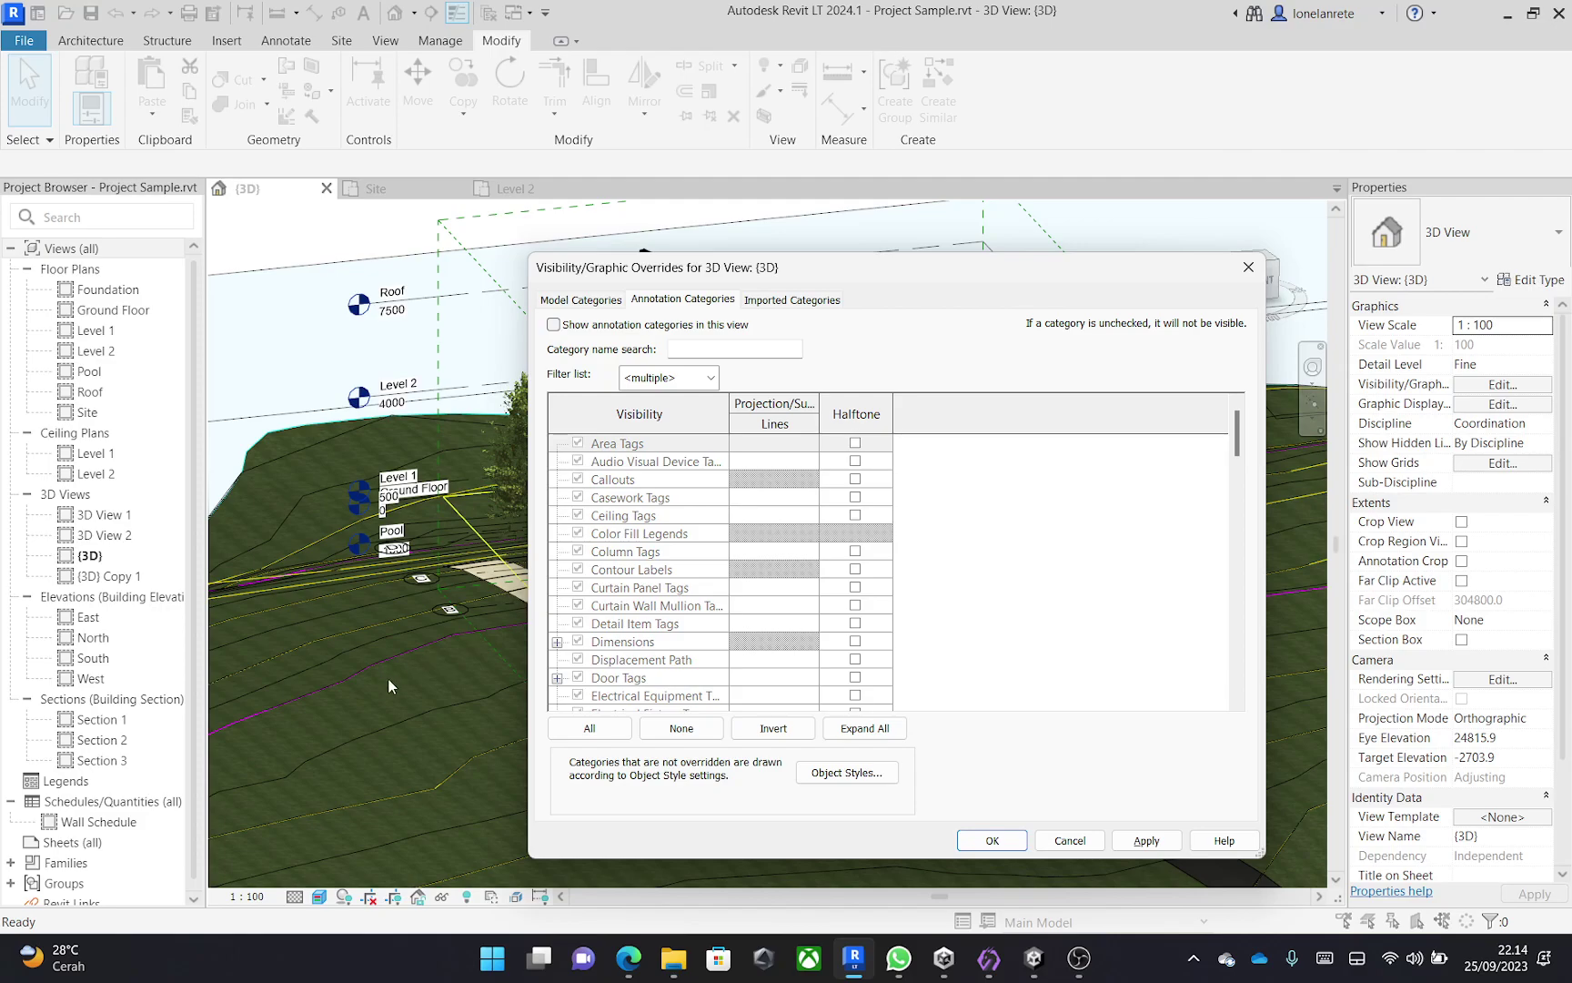
left_click(789, 300)
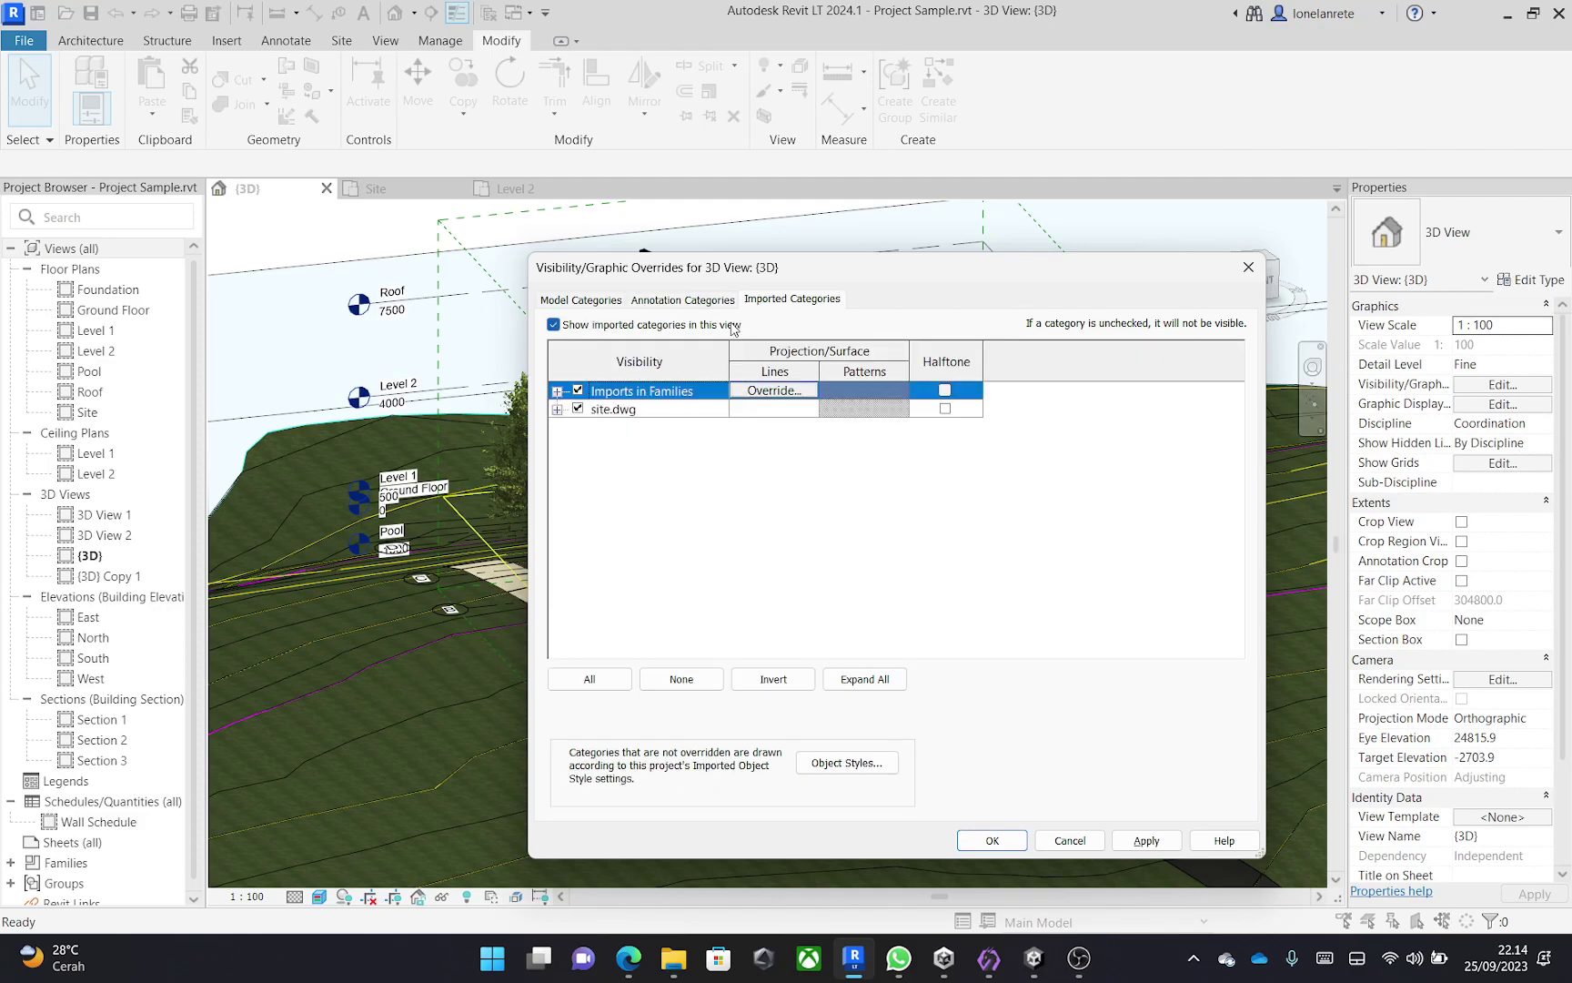
left_click(643, 333)
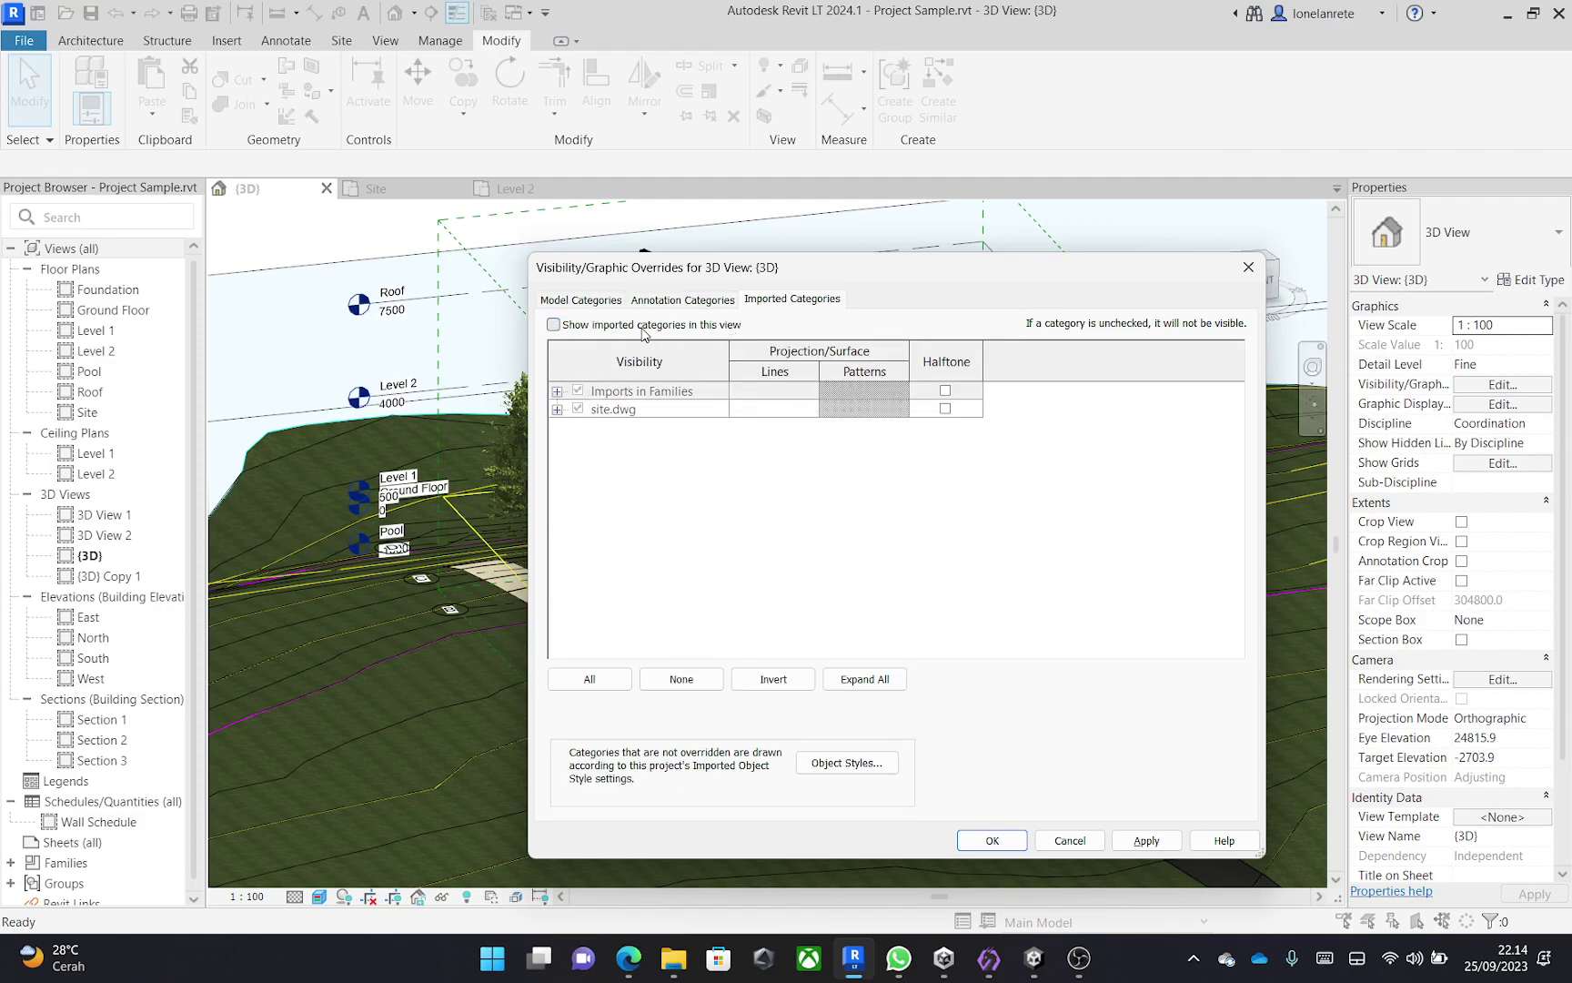
left_click(999, 832)
scroll(892, 661, "down", 3)
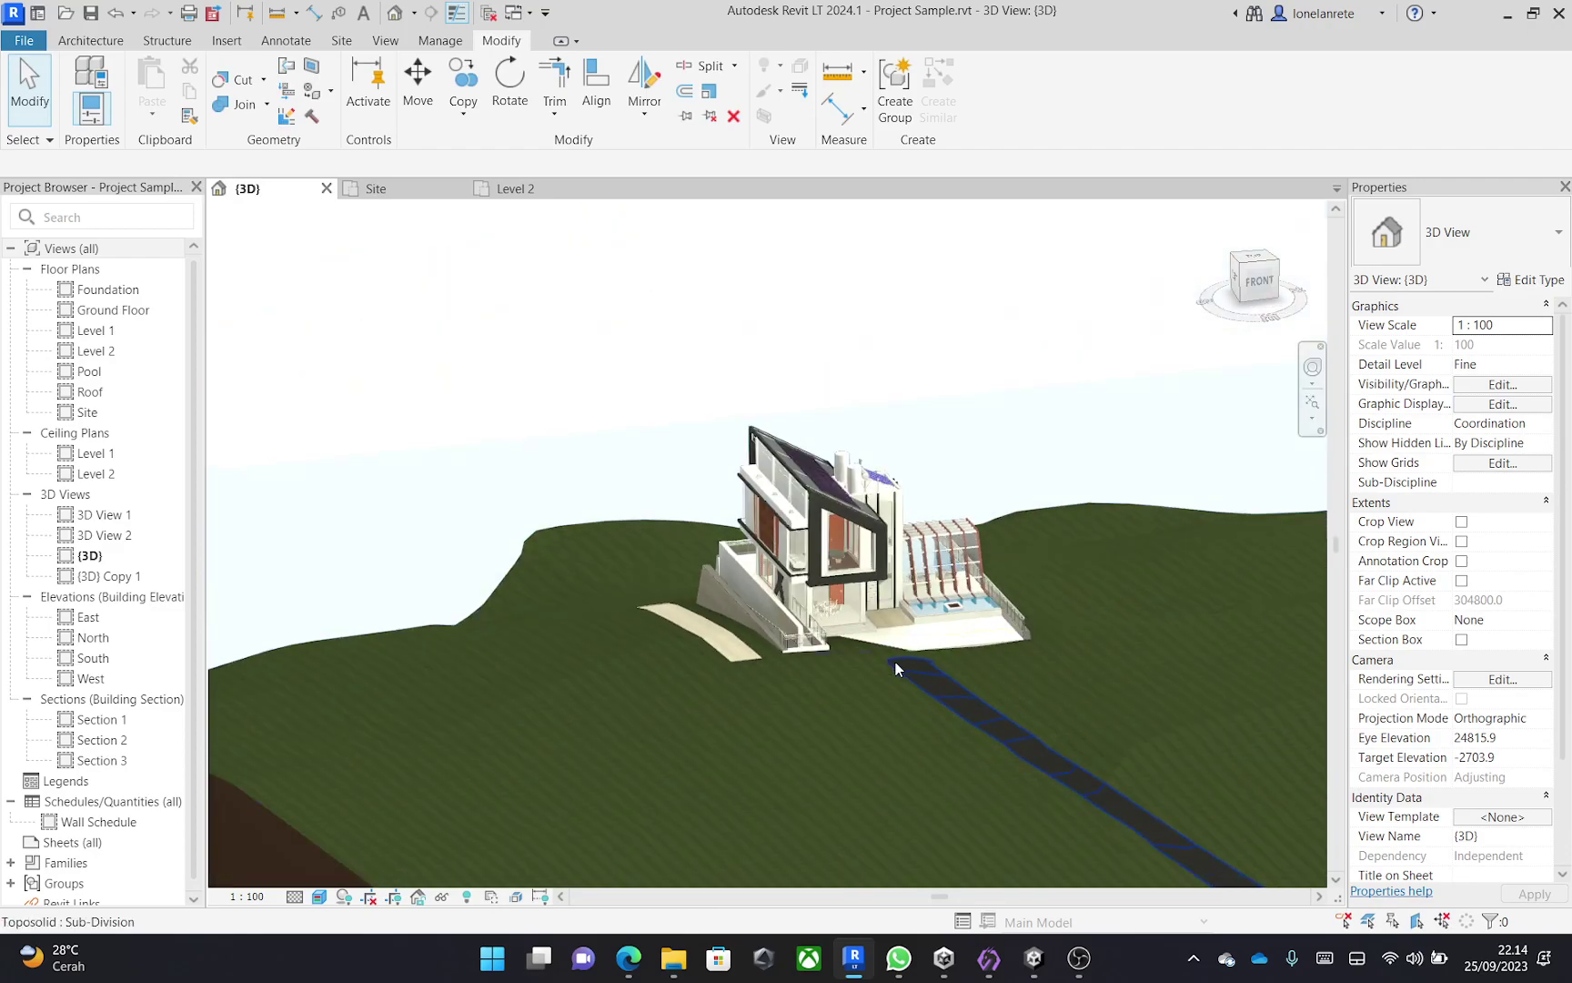
middle_click_drag(890, 659, 921, 629, "shift")
middle_click_drag(982, 419, 1006, 490, "shift")
scroll(1011, 565, "up", 2)
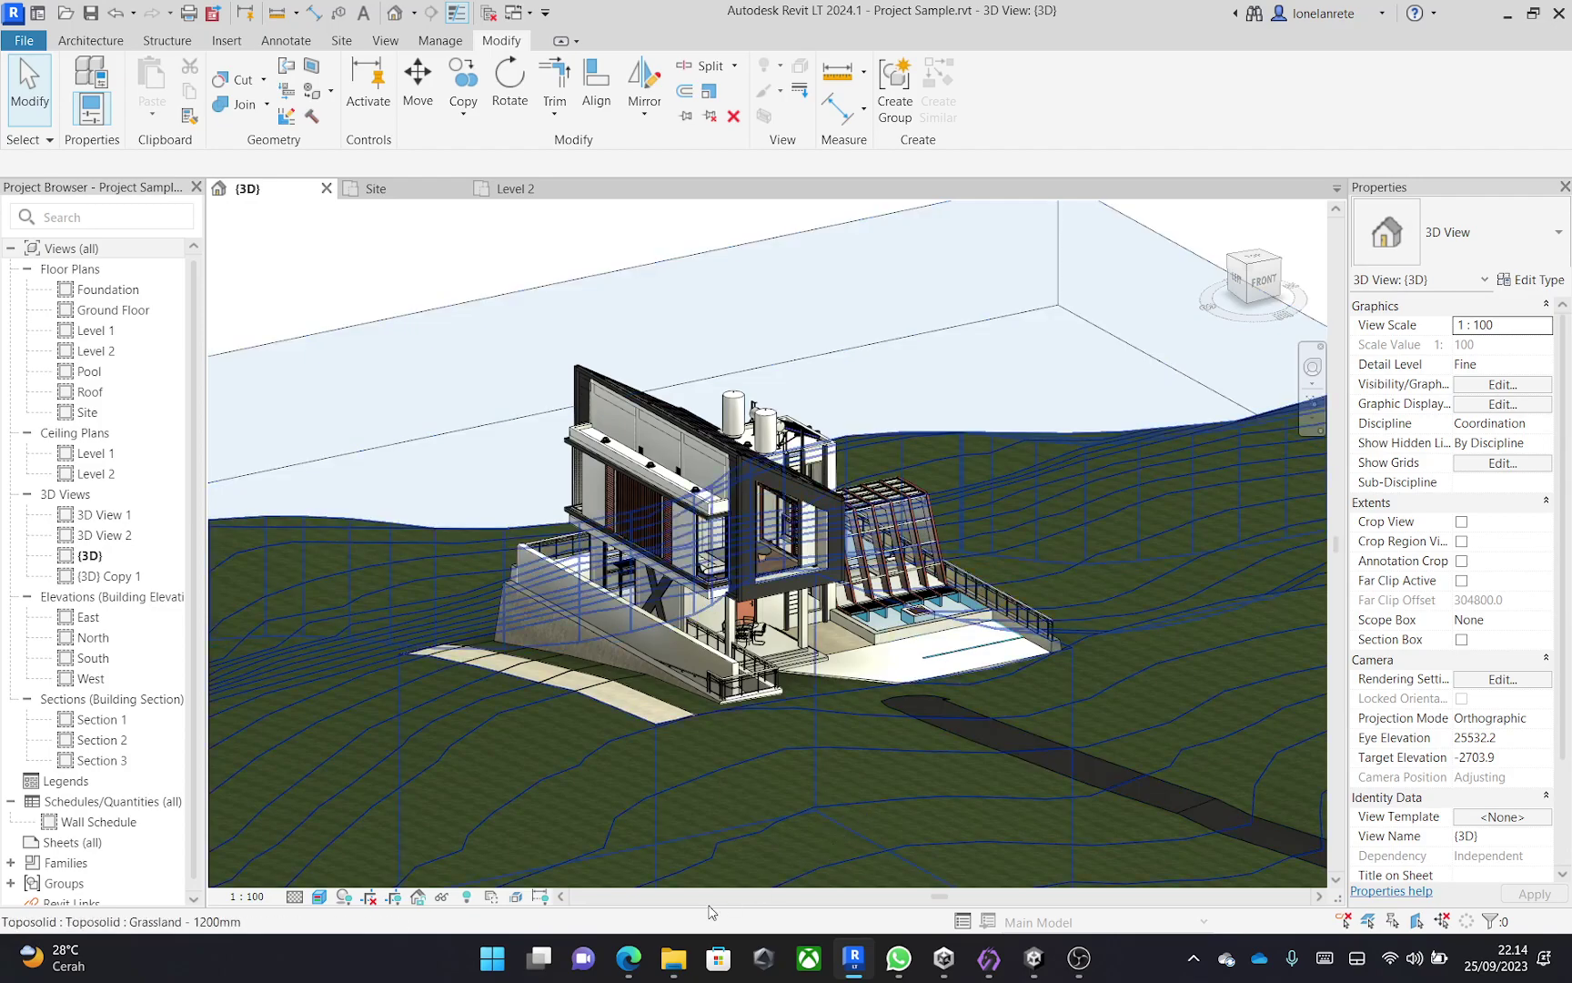
Switch to the Edge browser, open SimLab VR Studio's pricing from the SimLab Soft home page and examine the plans and additional options.
left_click(629, 958)
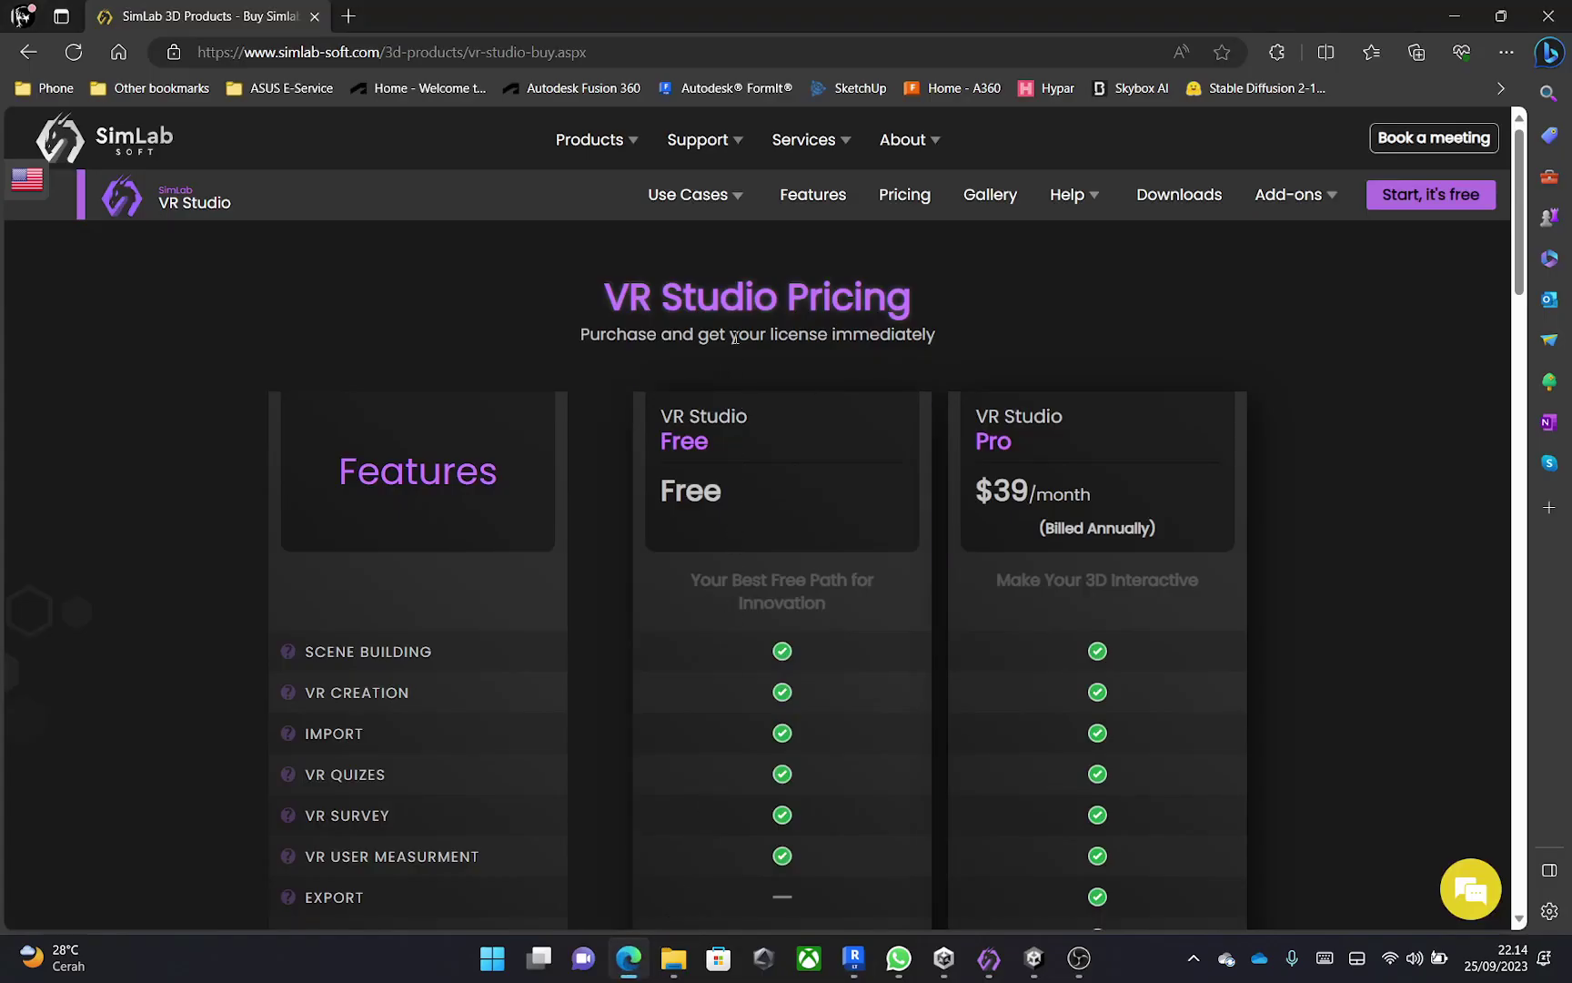
left_click(118, 137)
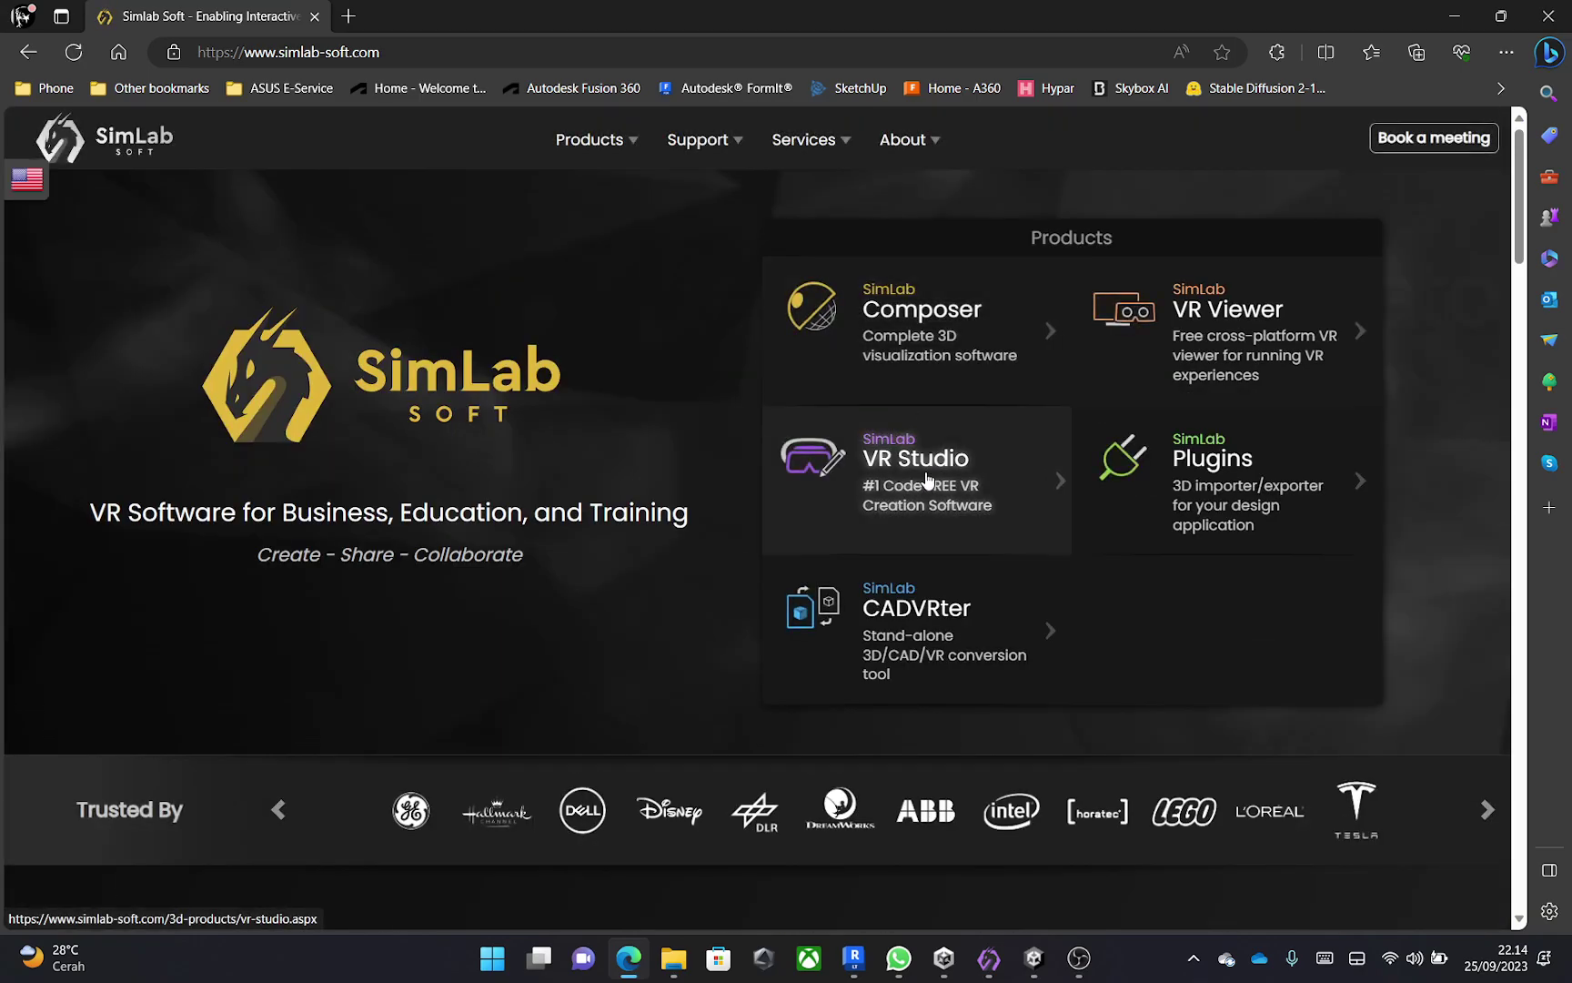
left_click(927, 479)
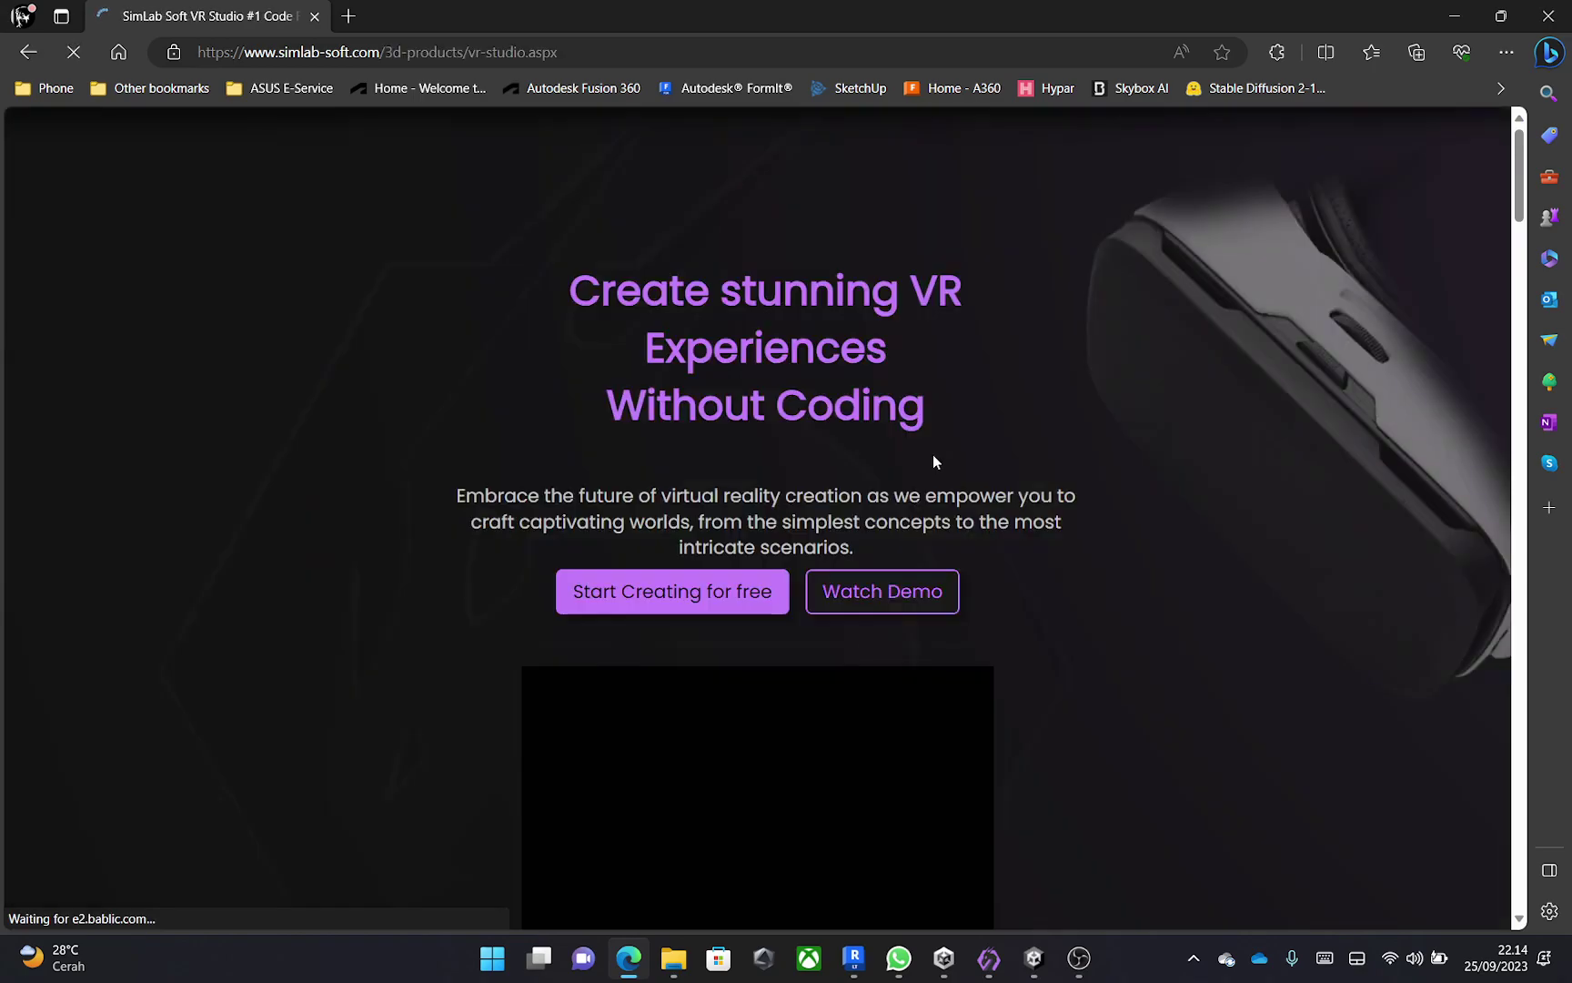
left_click(901, 196)
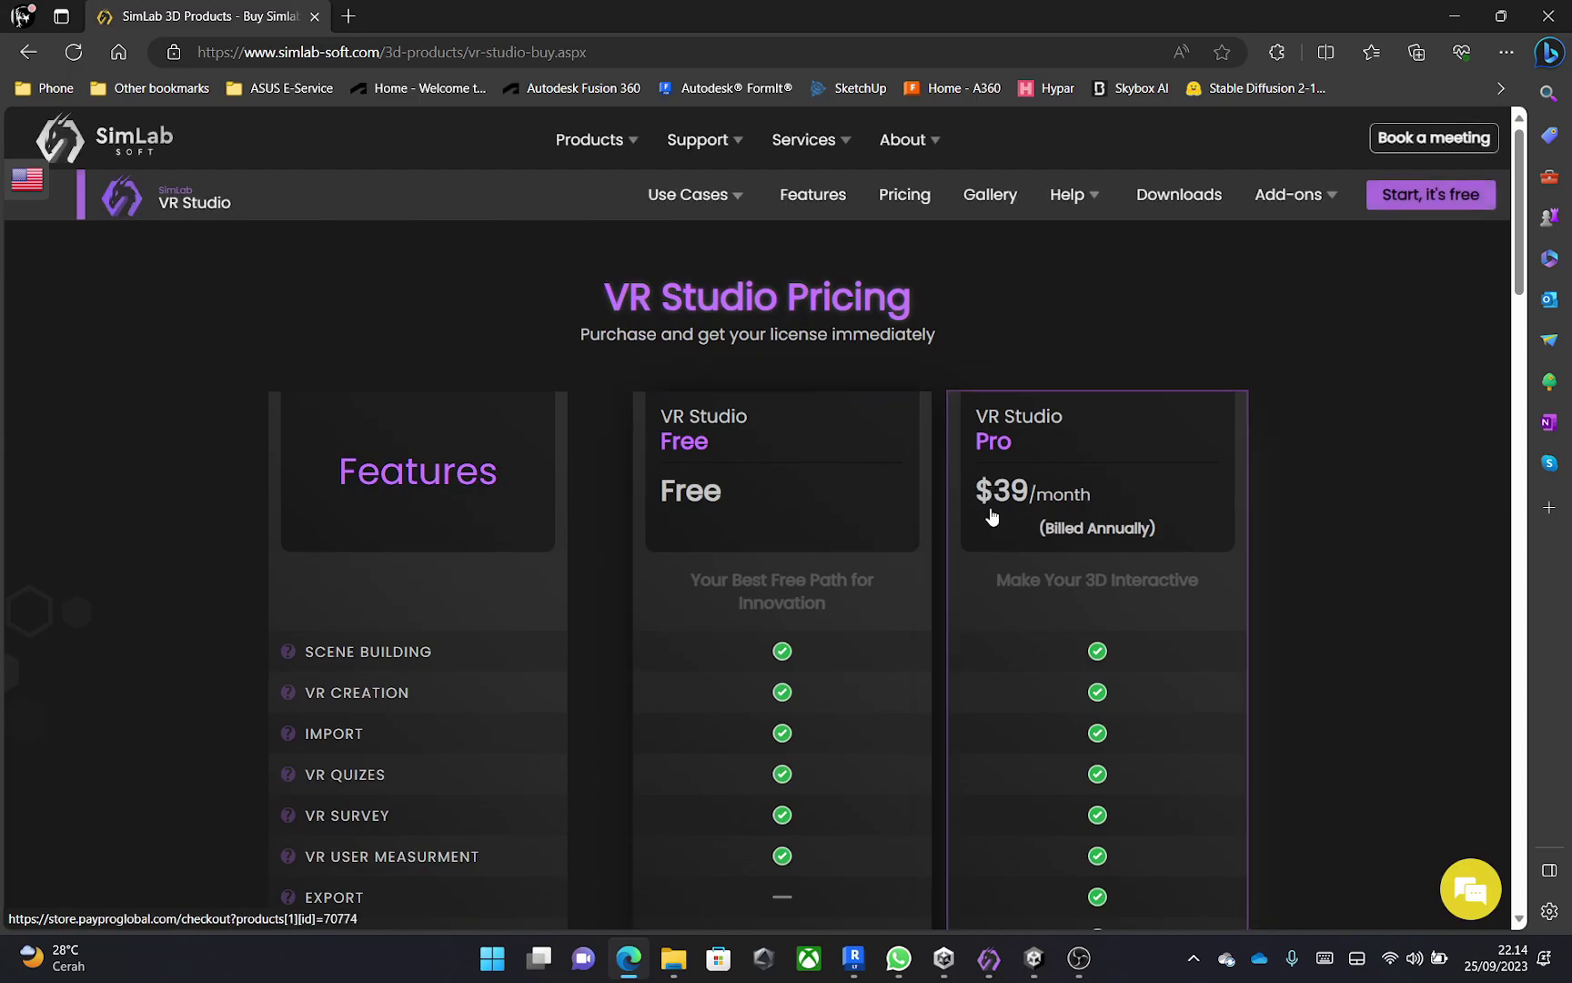
scroll(994, 516, "down", 7)
scroll(1026, 361, "down", 4)
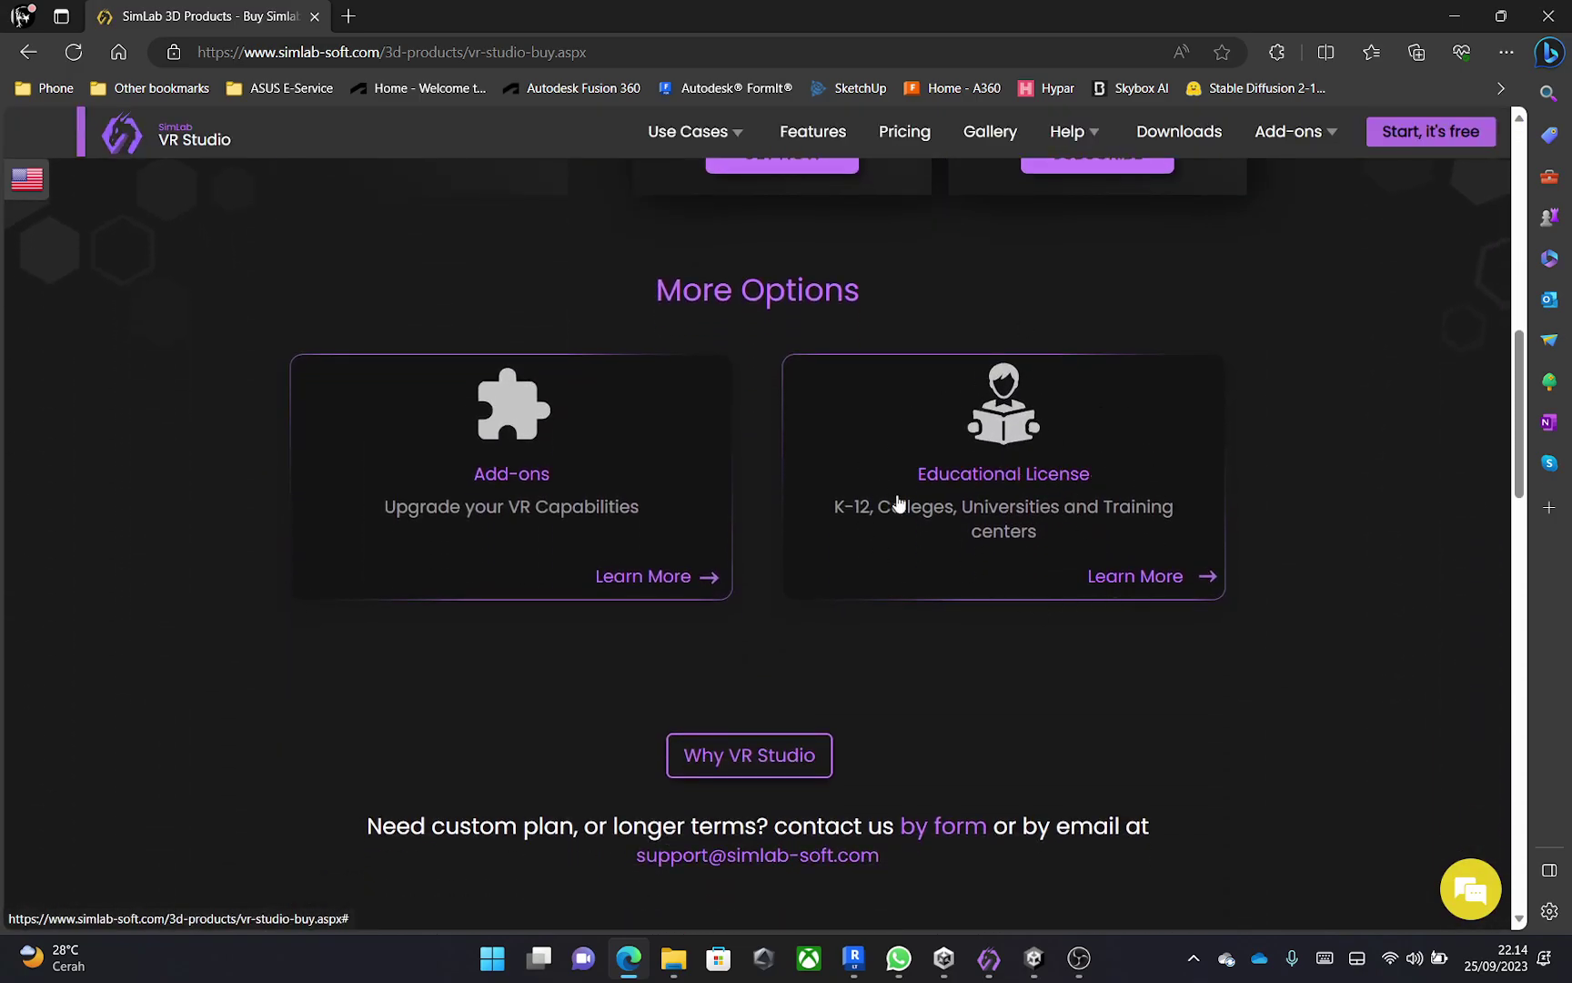
View the Educational License request form, close it and review the feature comparison of the Free and Pro plans.
left_click(1142, 577)
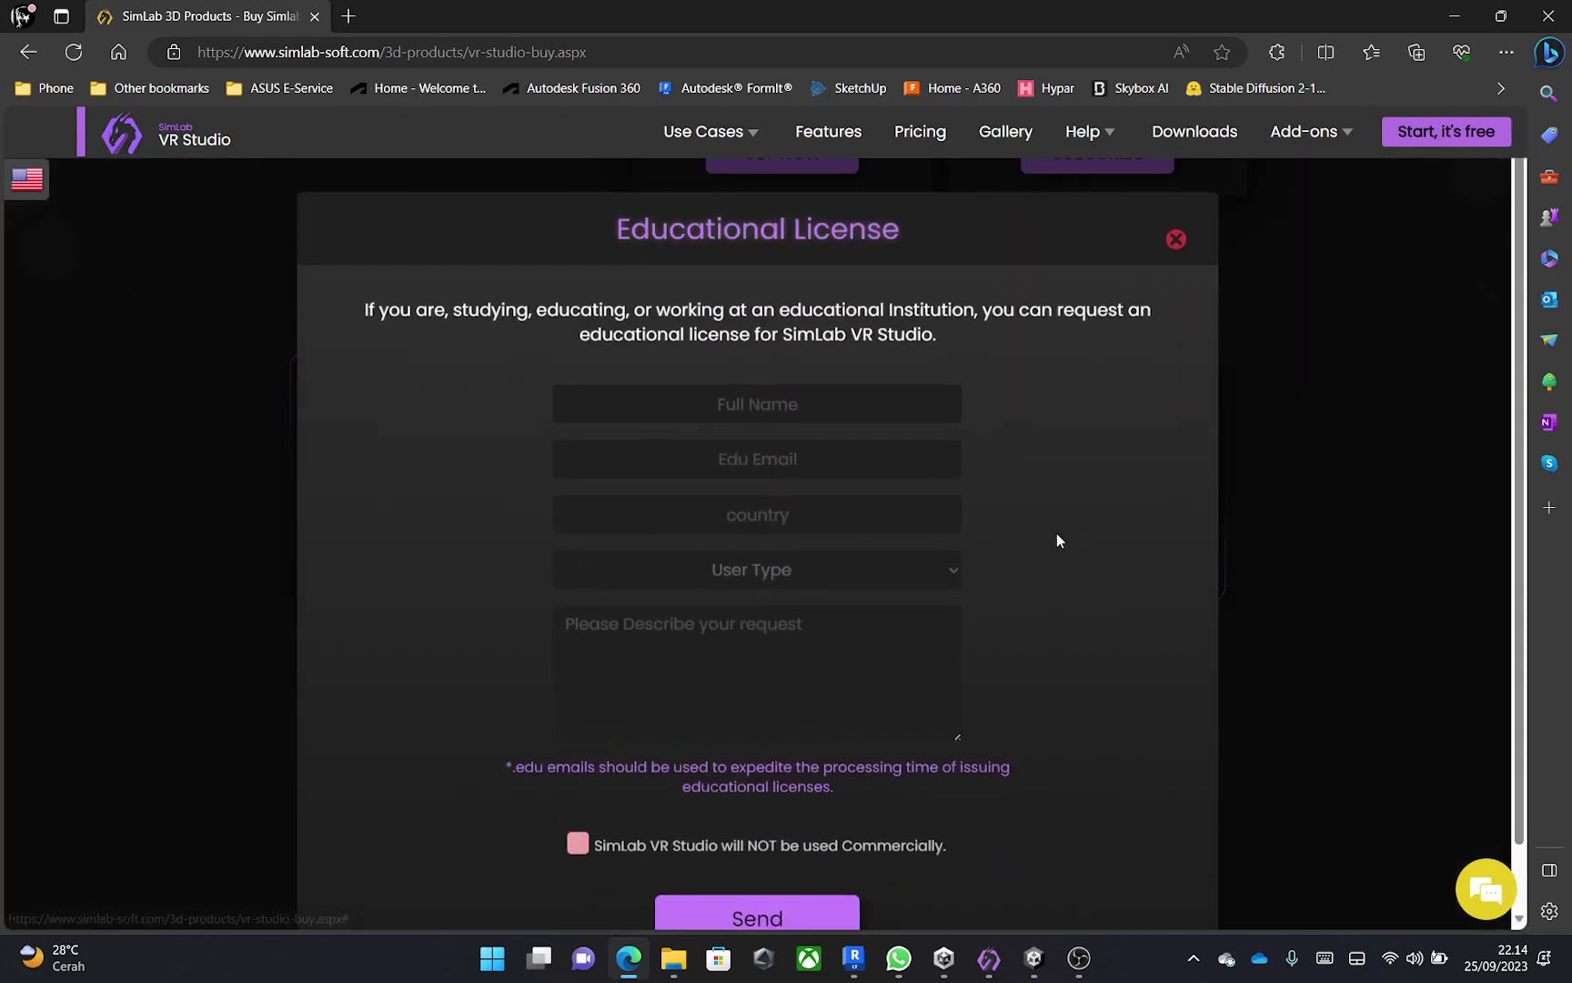
left_click(1177, 244)
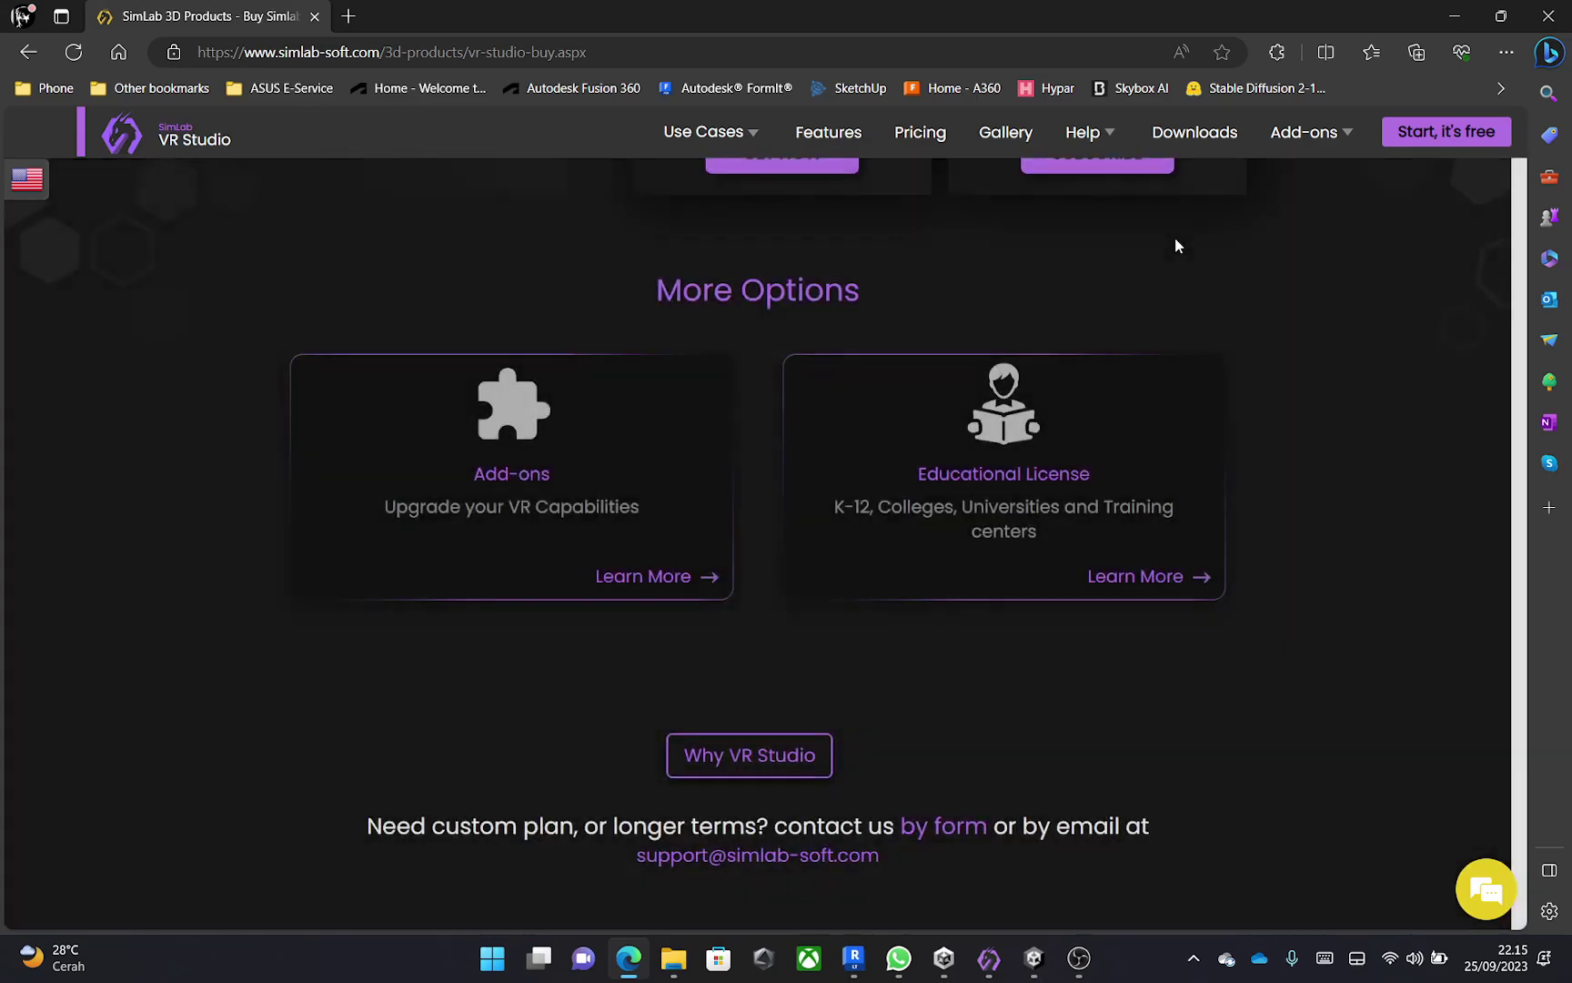
scroll(1323, 377, "up", 10)
scroll(1326, 380, "down", 1)
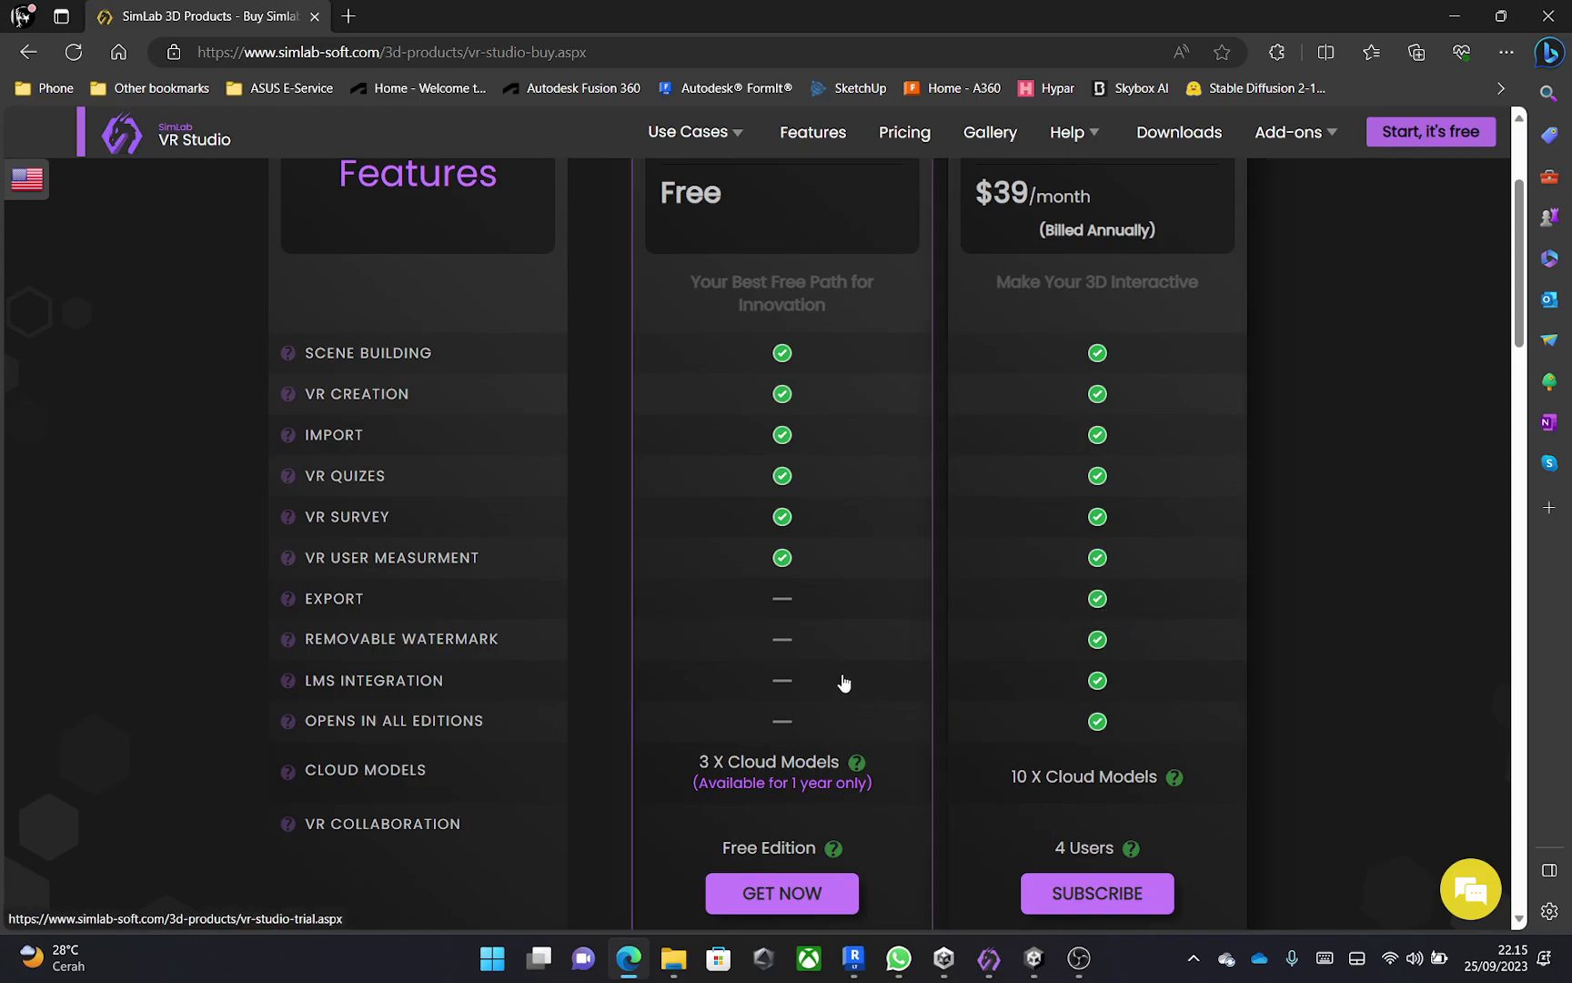
Switch back to Revit and export only the current {3D} view as a DWFx file named Project Sample in Documents, overwriting the existing file.
left_click(864, 962)
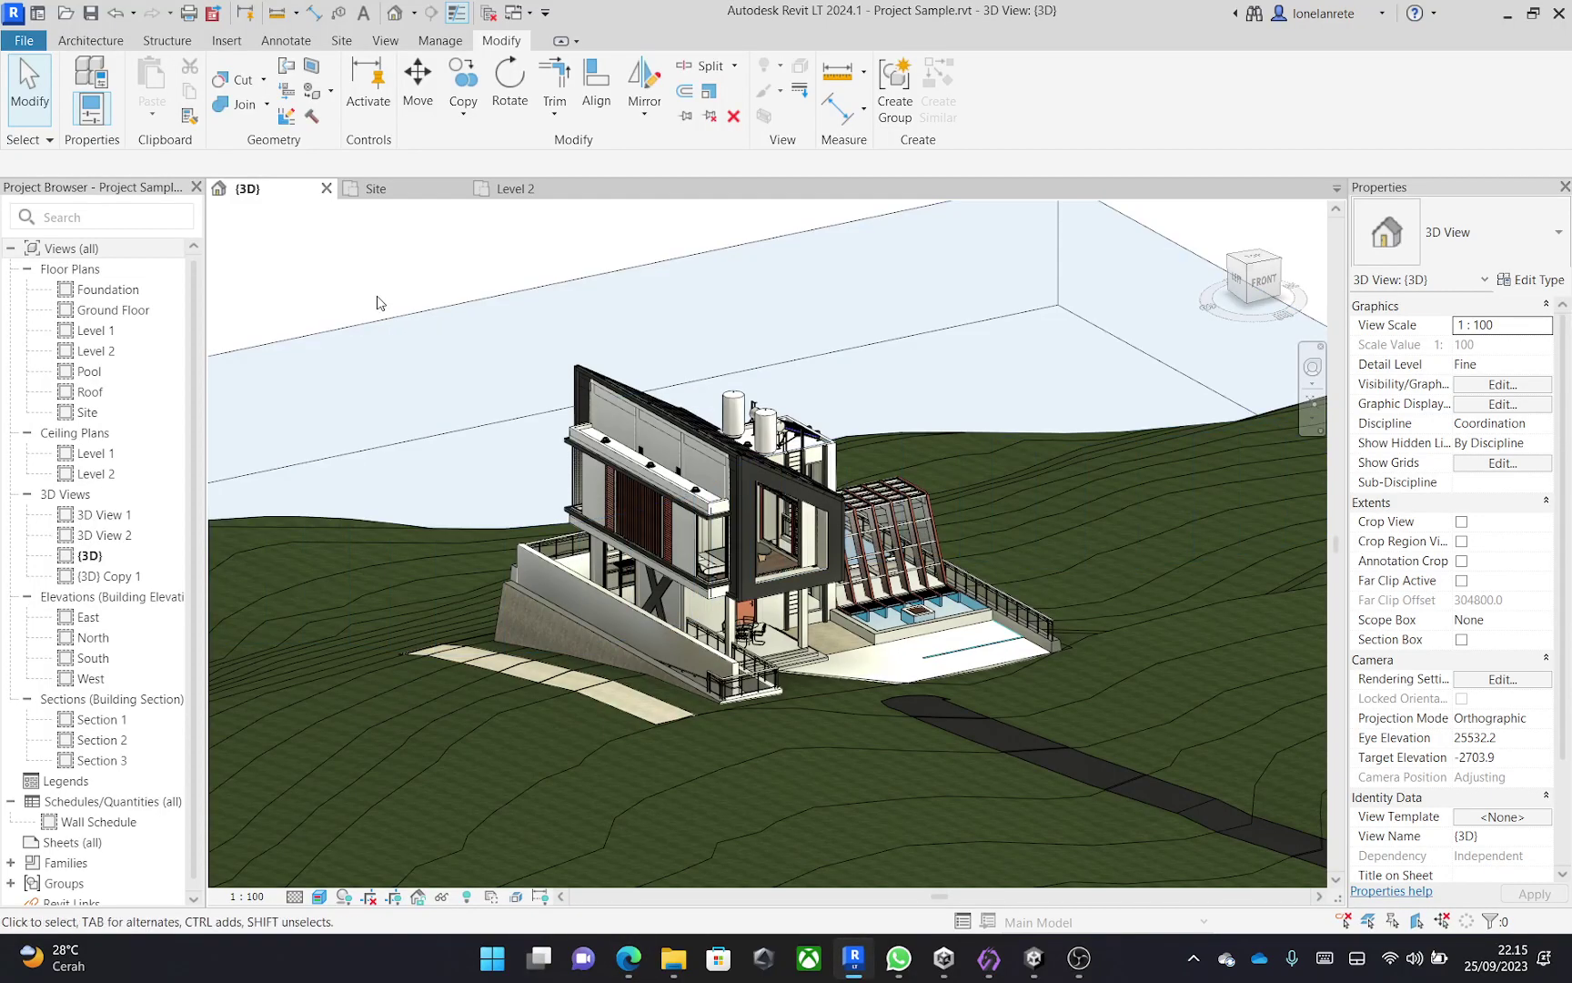
left_click(23, 40)
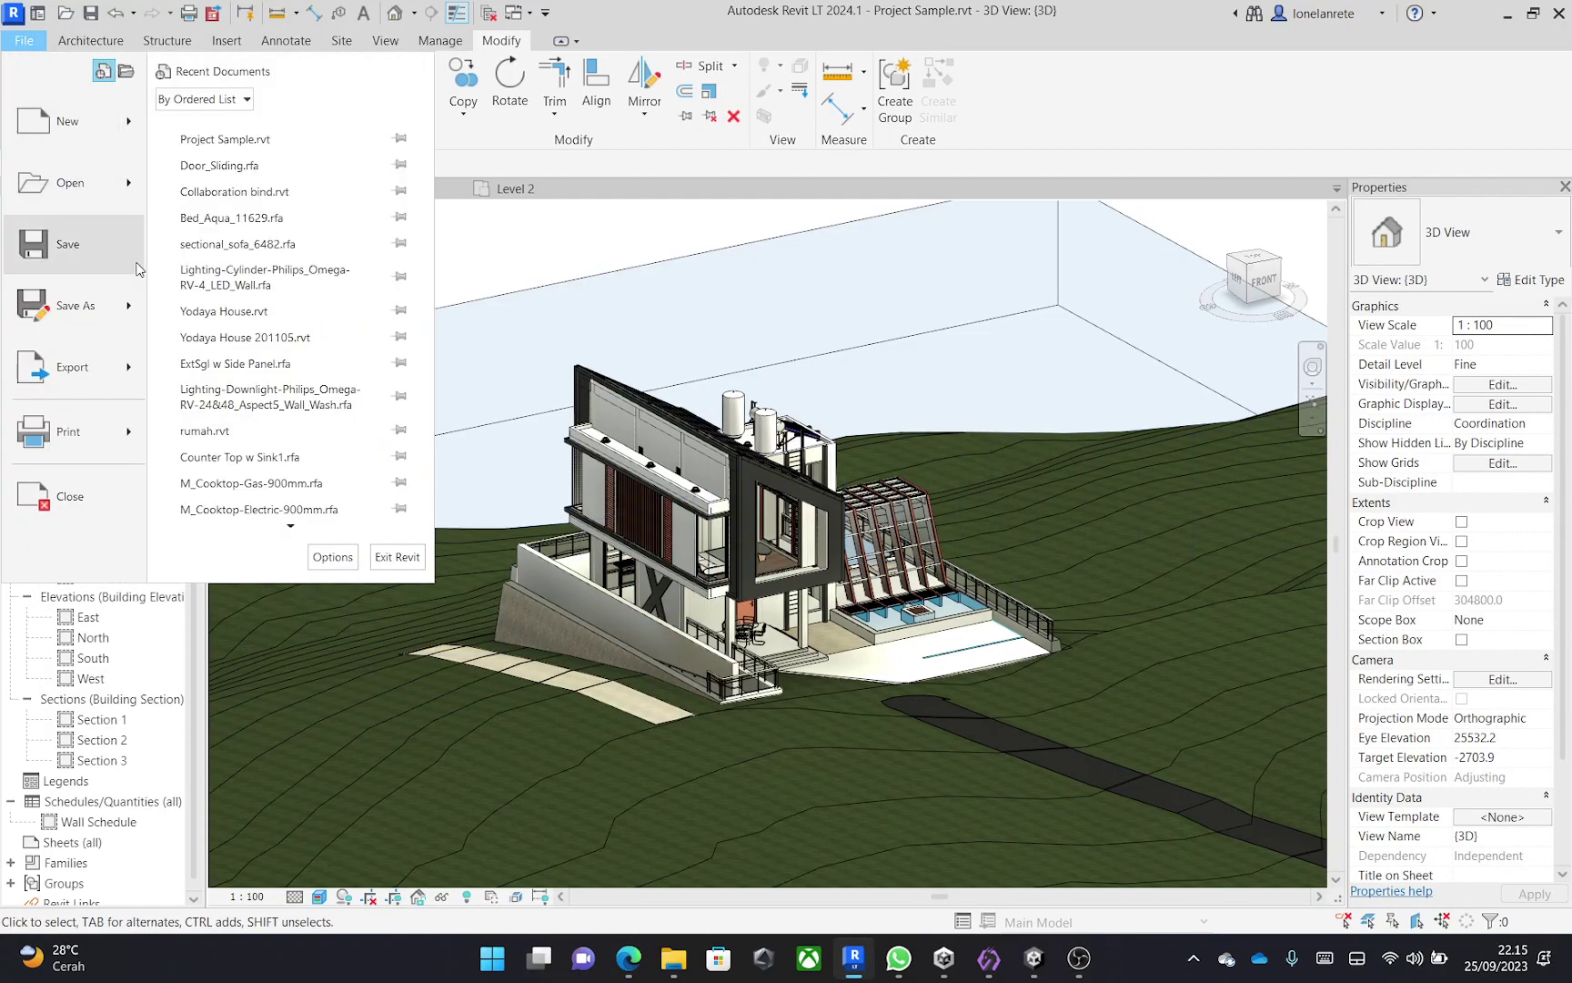
mouse_move(137, 356)
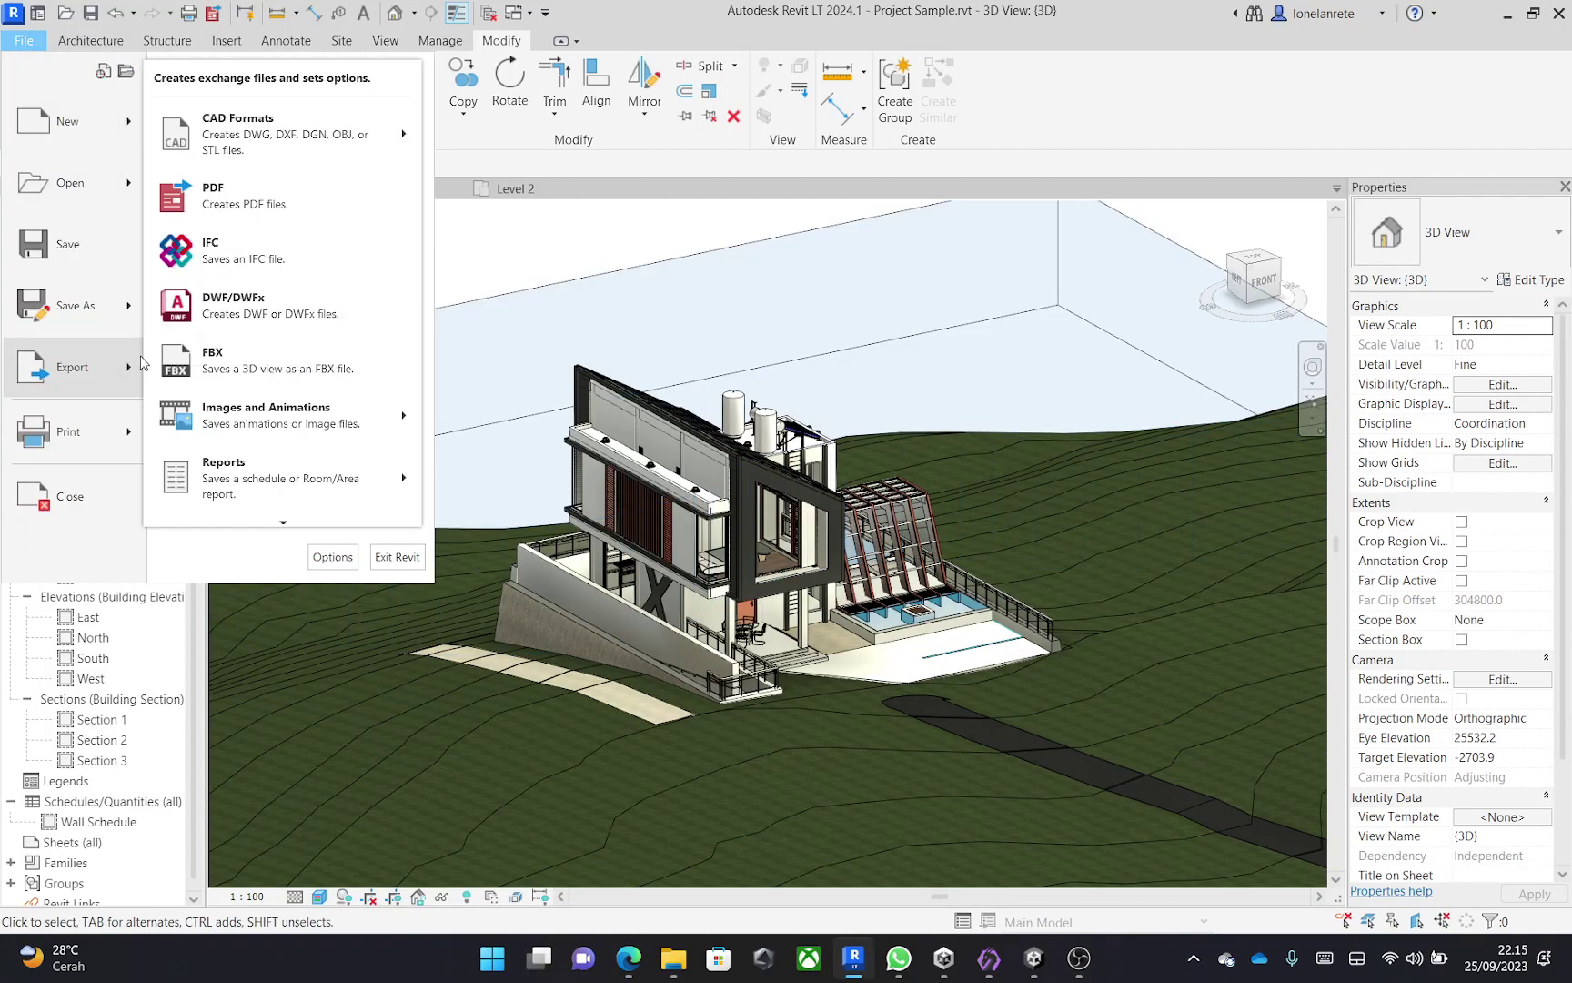
left_click(273, 318)
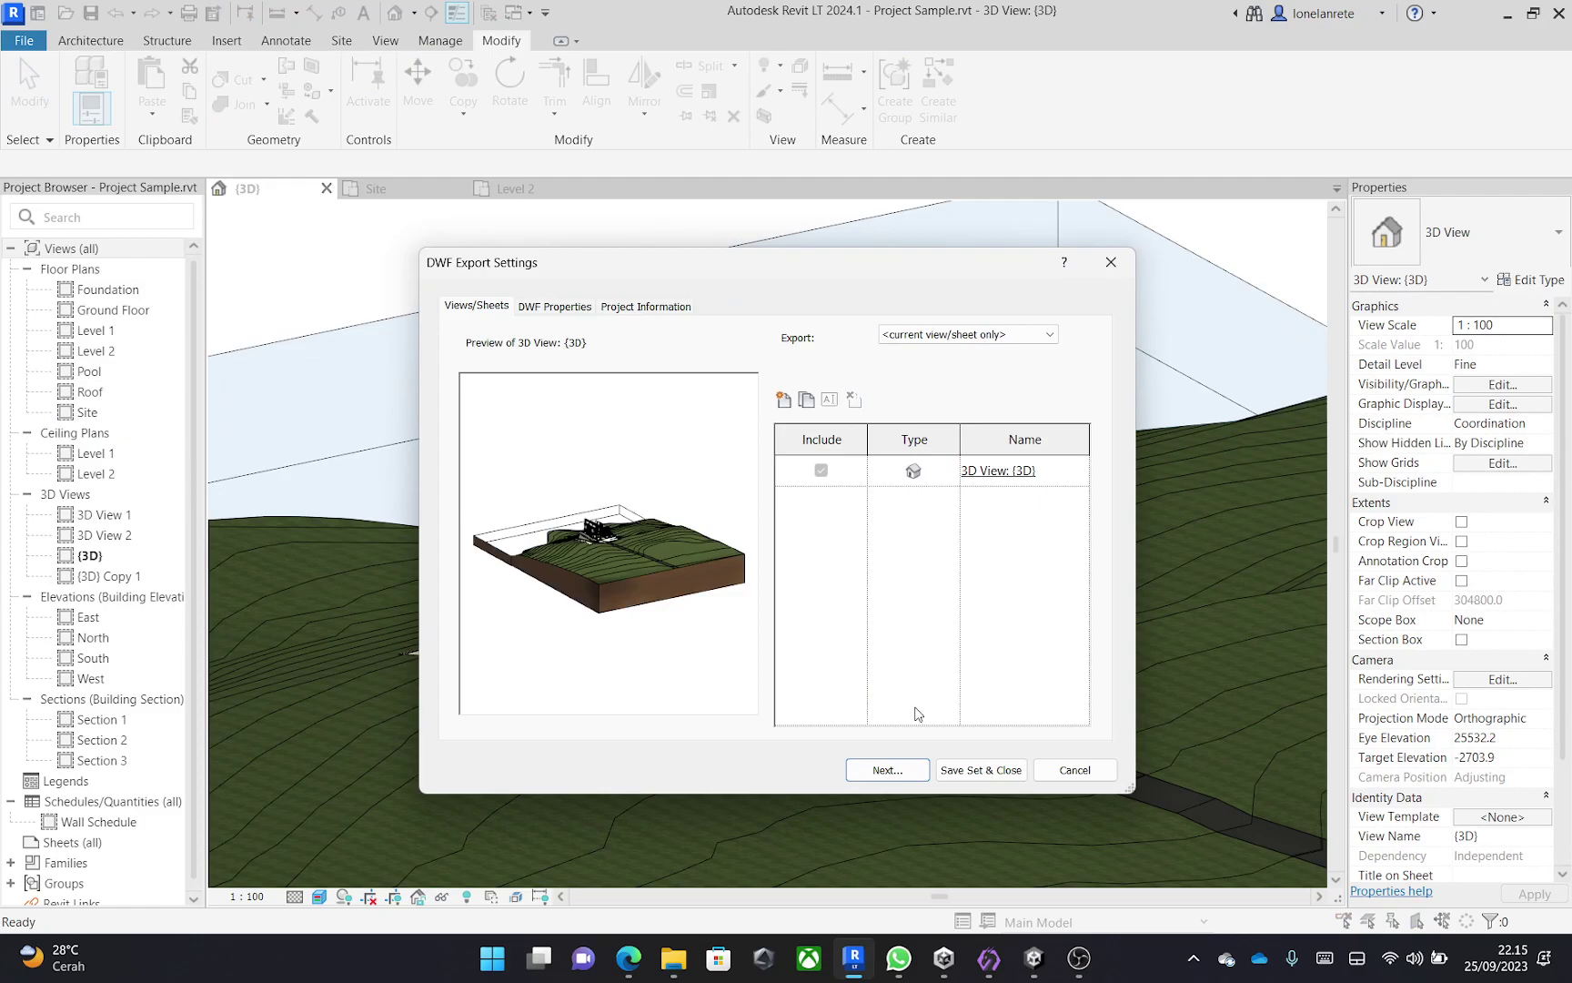
left_click(899, 769)
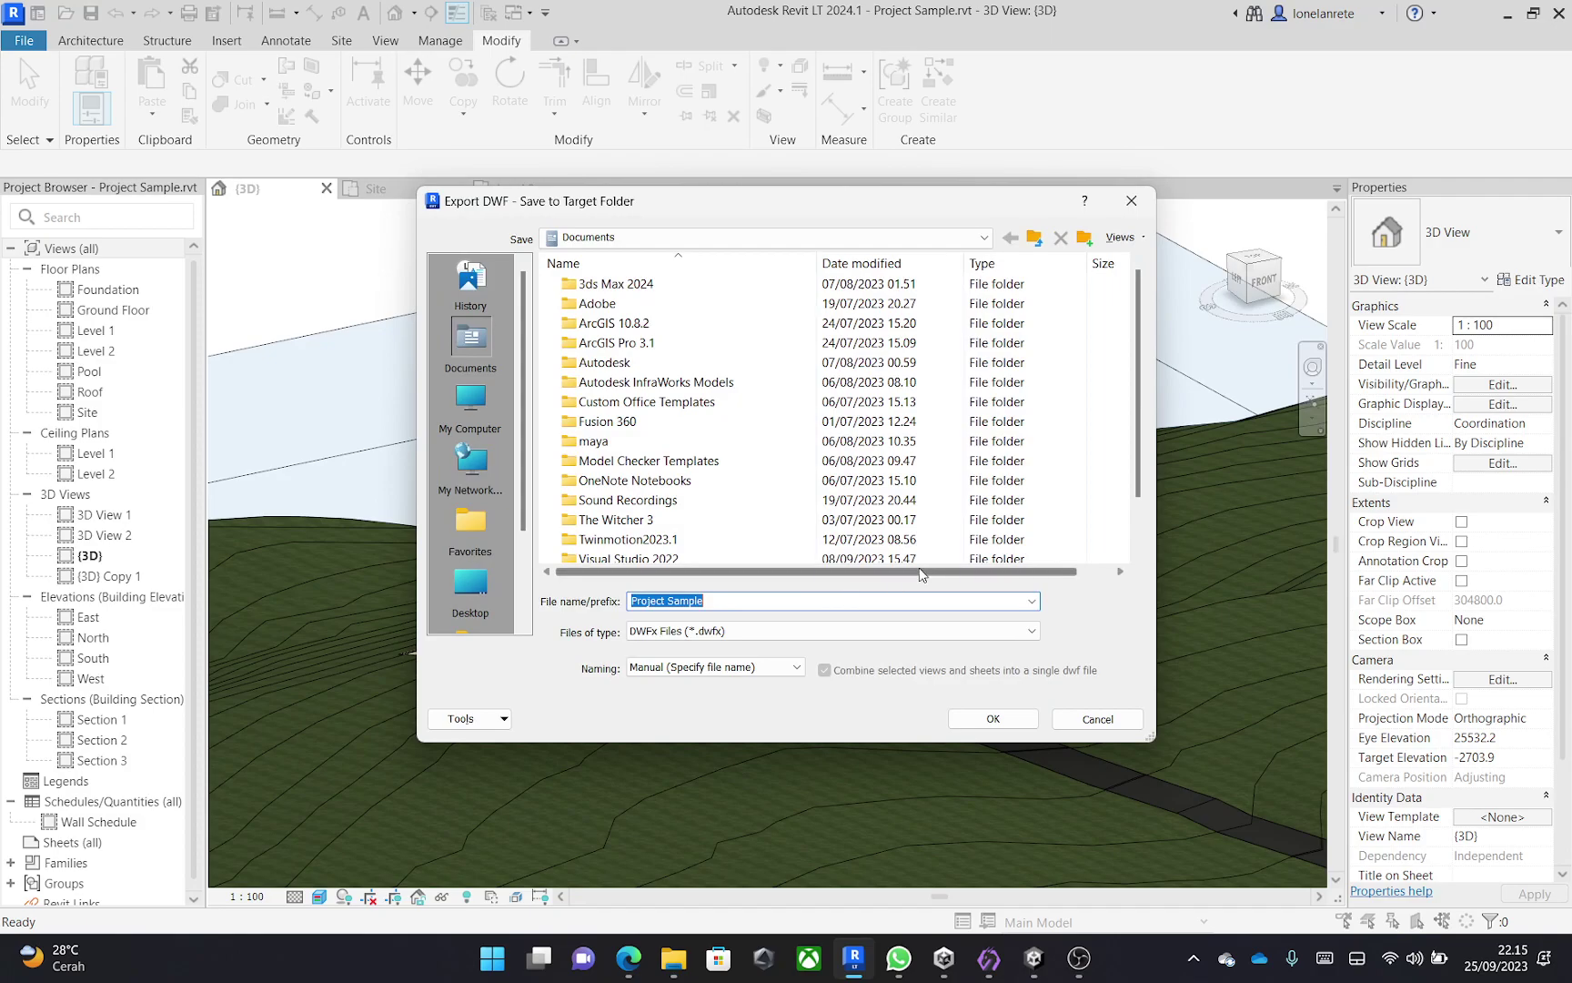
scroll(901, 568, "down", 3)
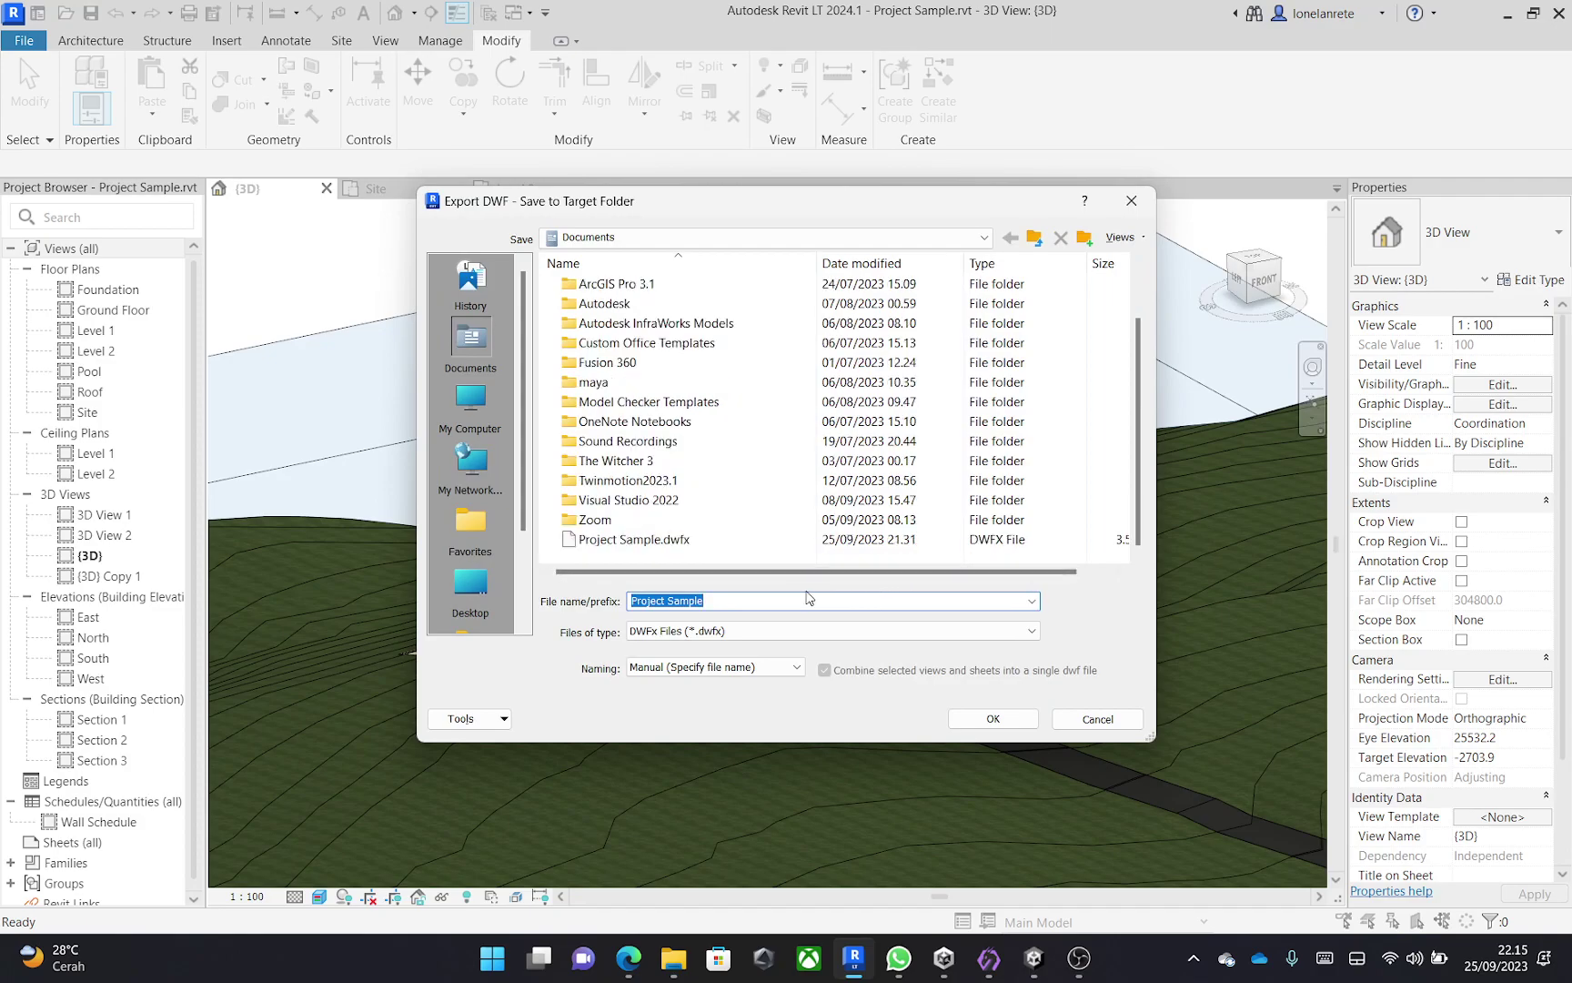
left_click(992, 718)
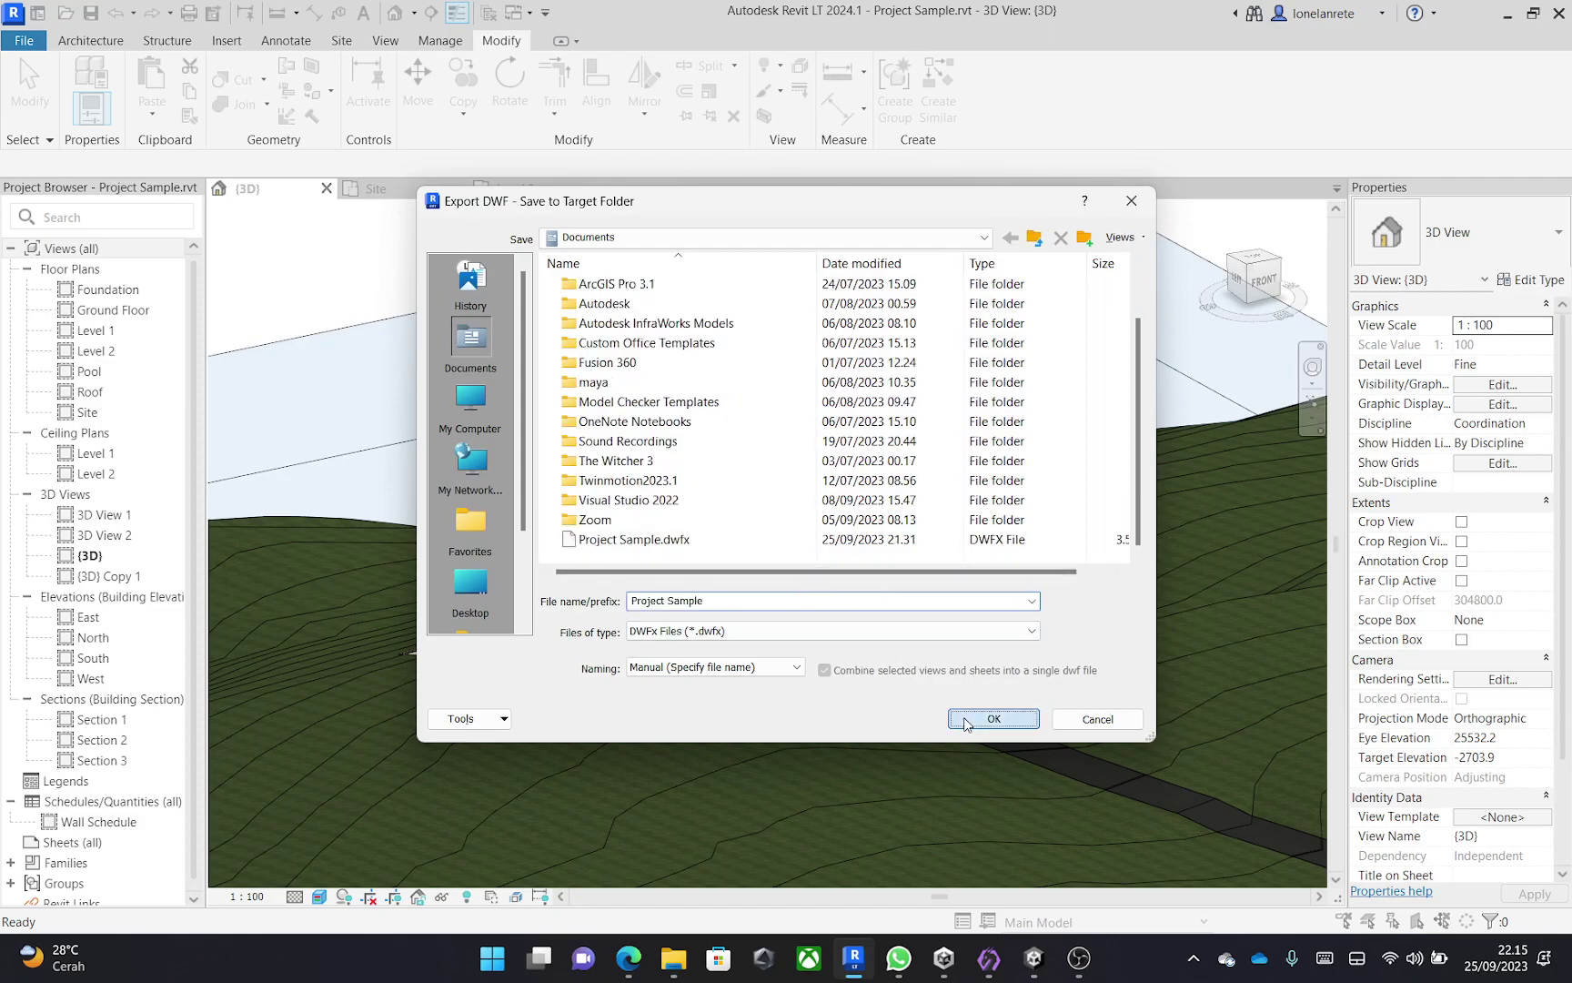
left_click(831, 504)
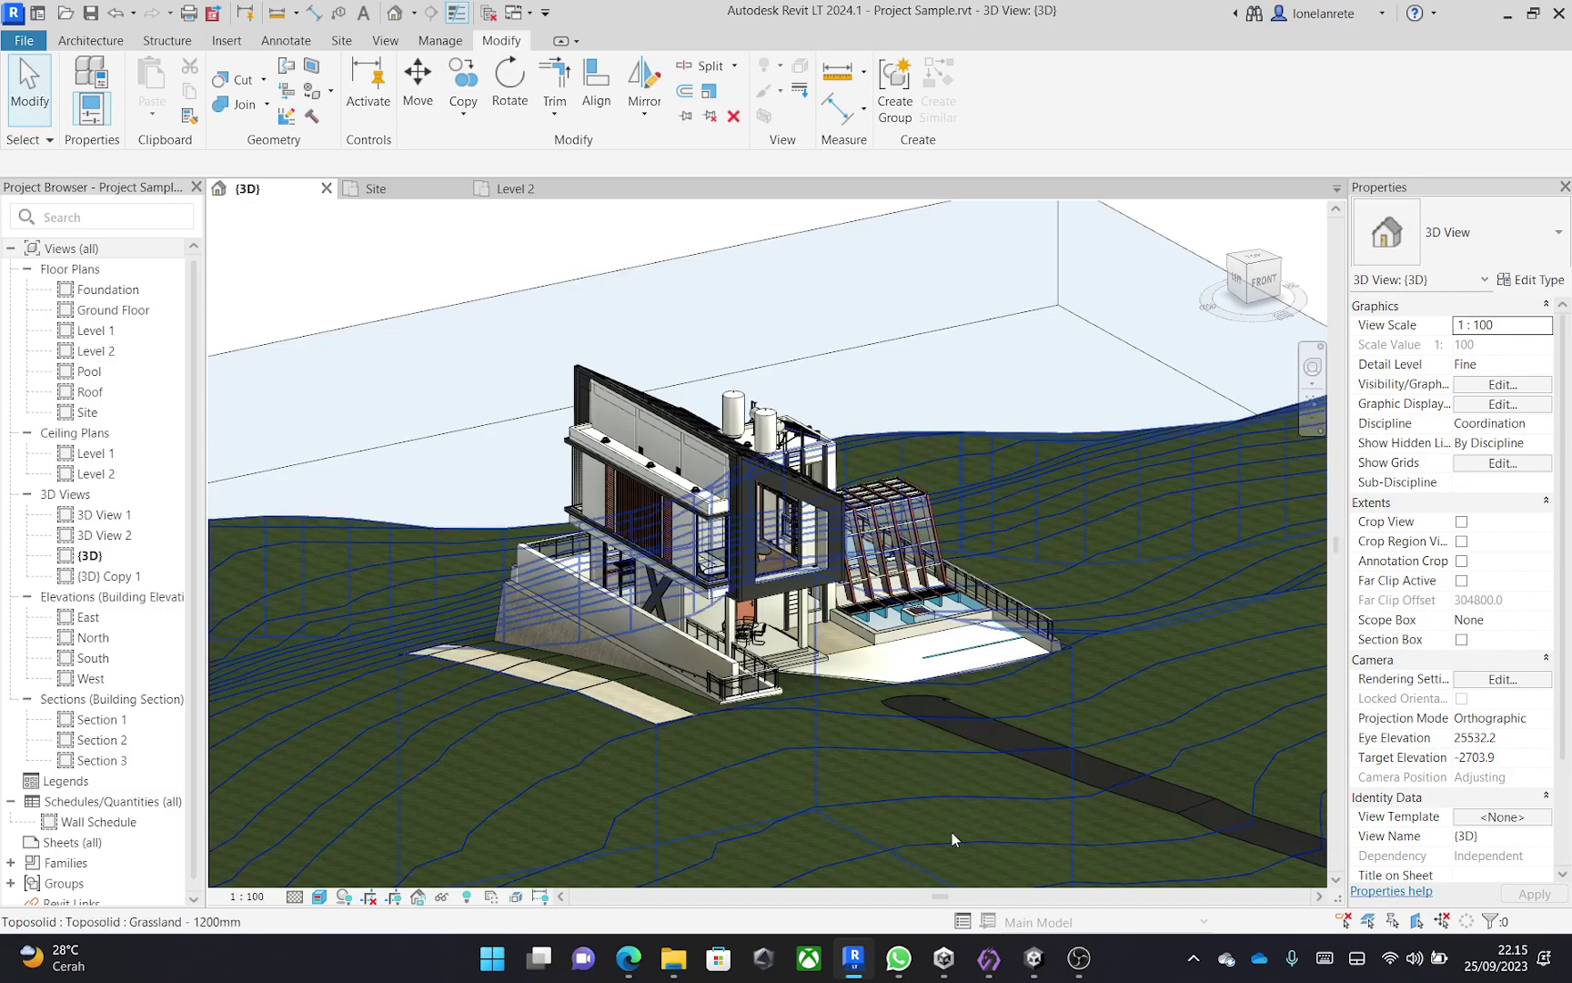
Switch to SimLab VR Studio and dismiss the Welcome window to work in the empty untitled scene.
mouse_move(992, 948)
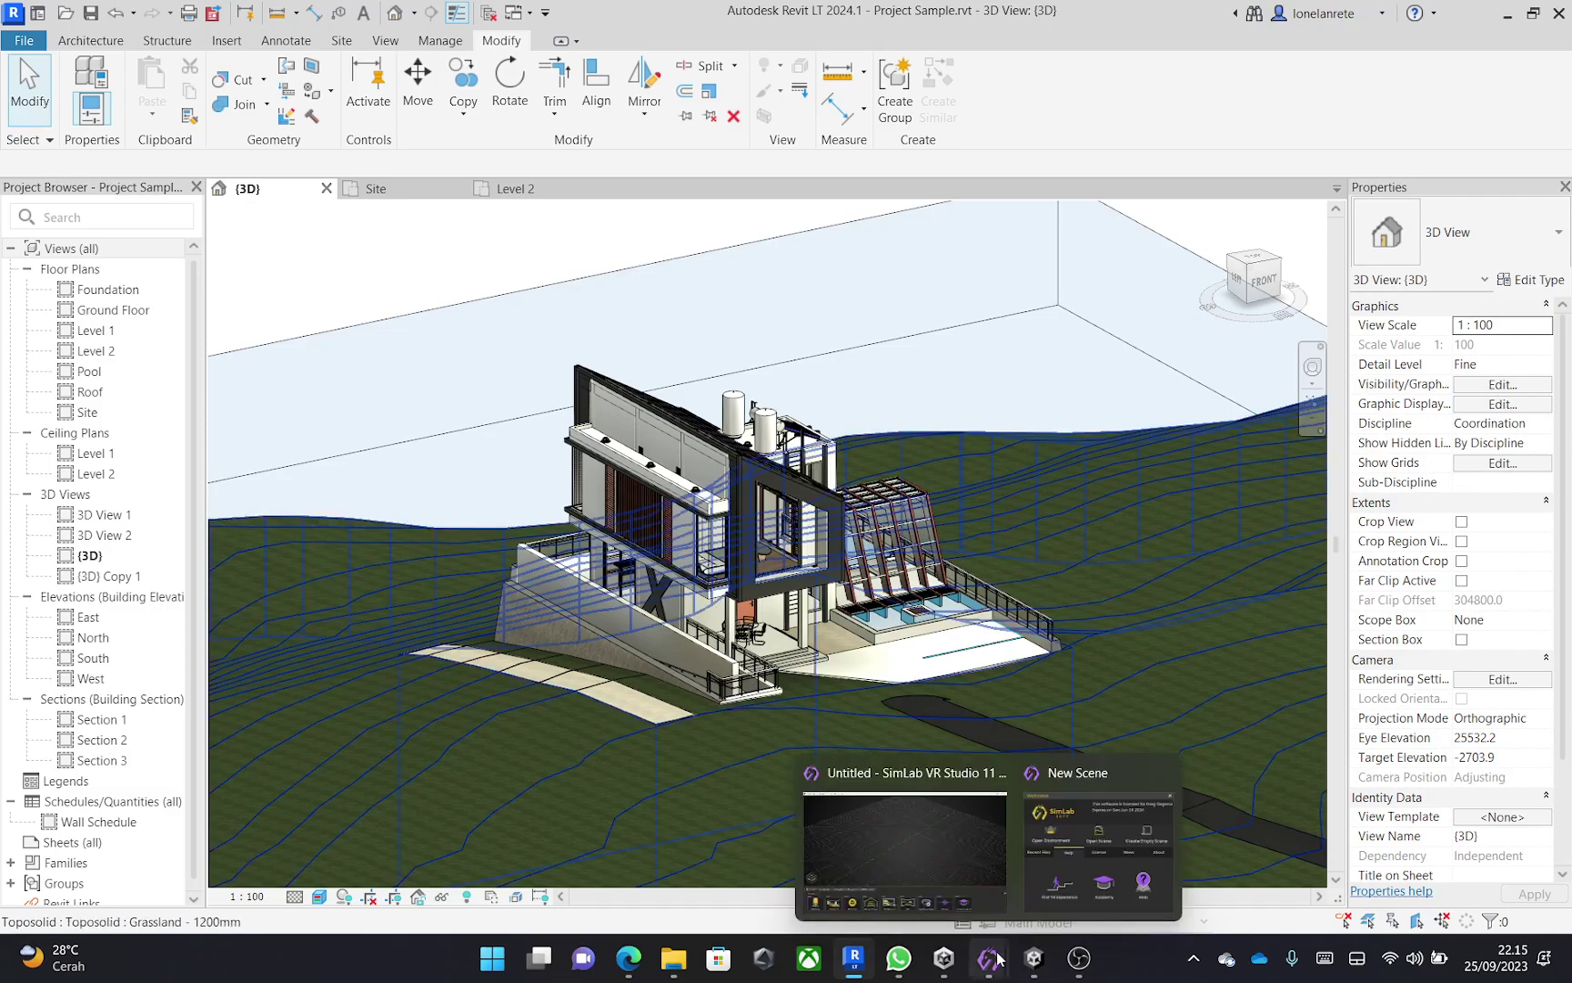
left_click(983, 846)
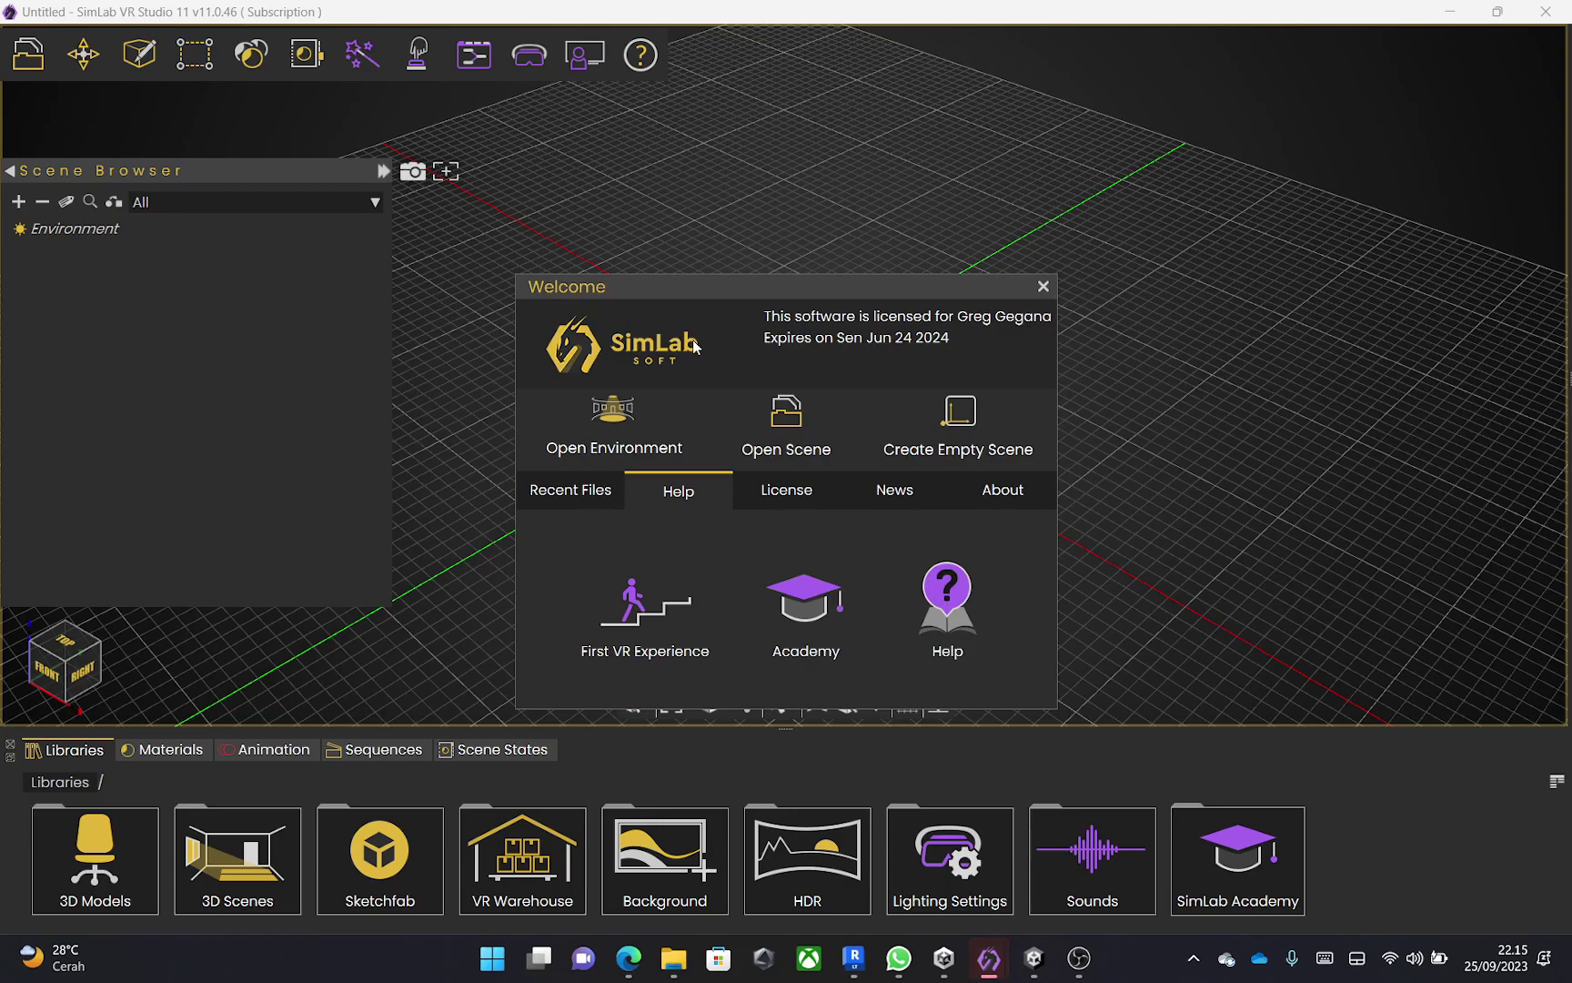
left_click(1045, 288)
scroll(880, 424, "down", 2)
middle_click_drag(879, 424, 939, 327)
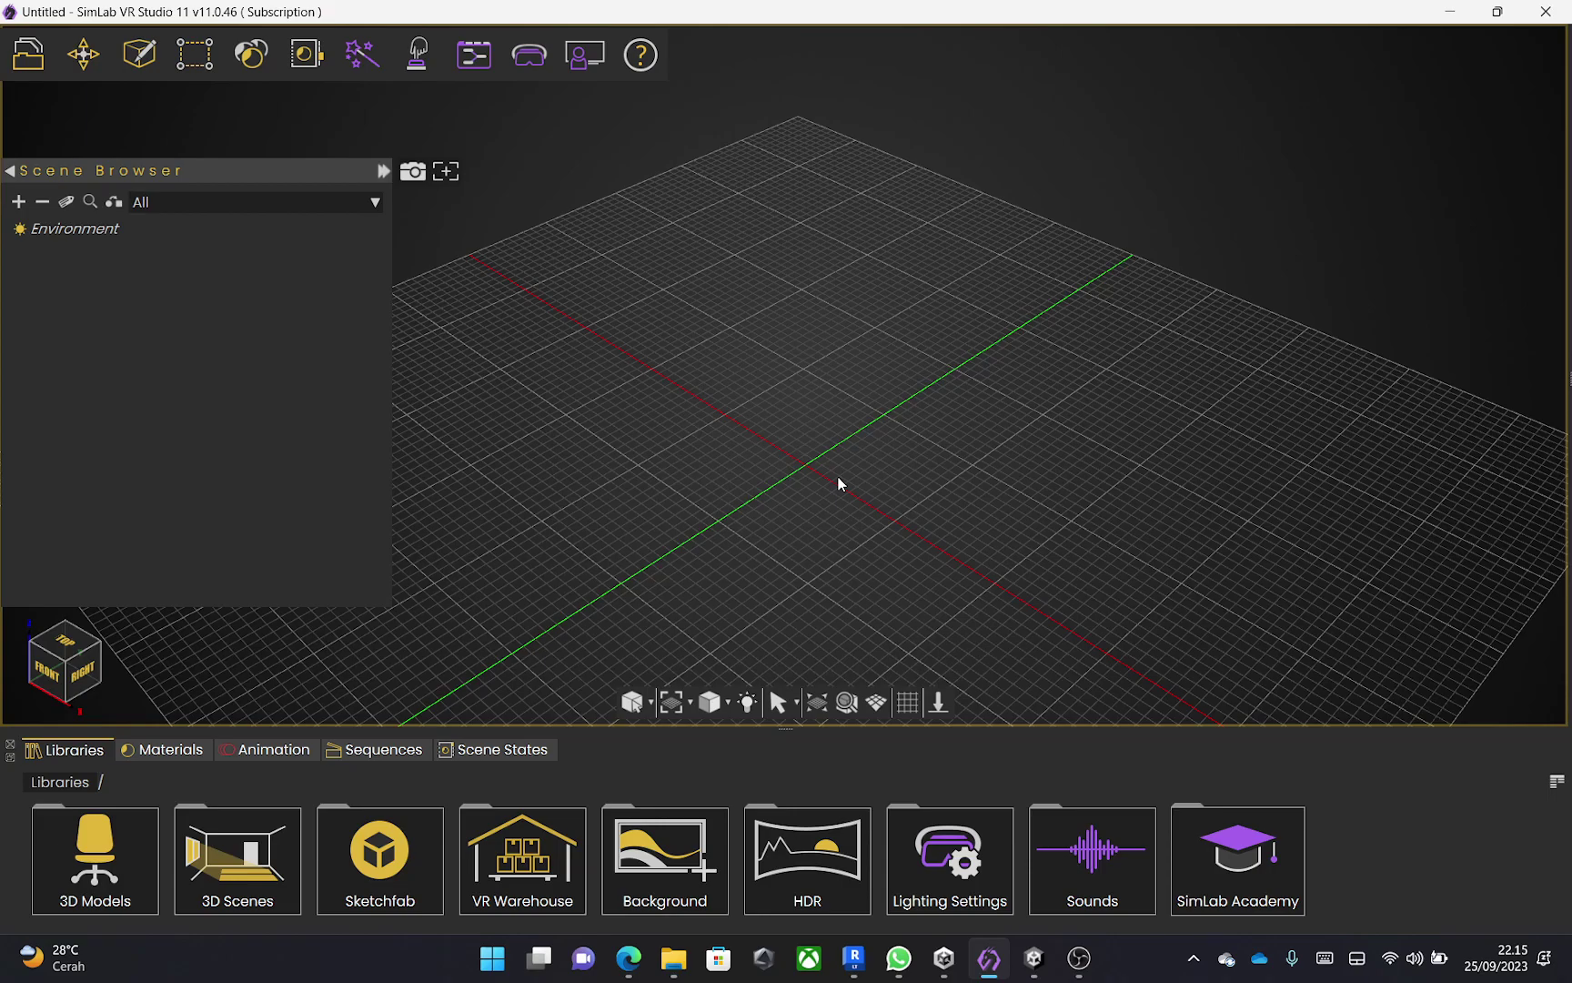
scroll(856, 466, "down", 3)
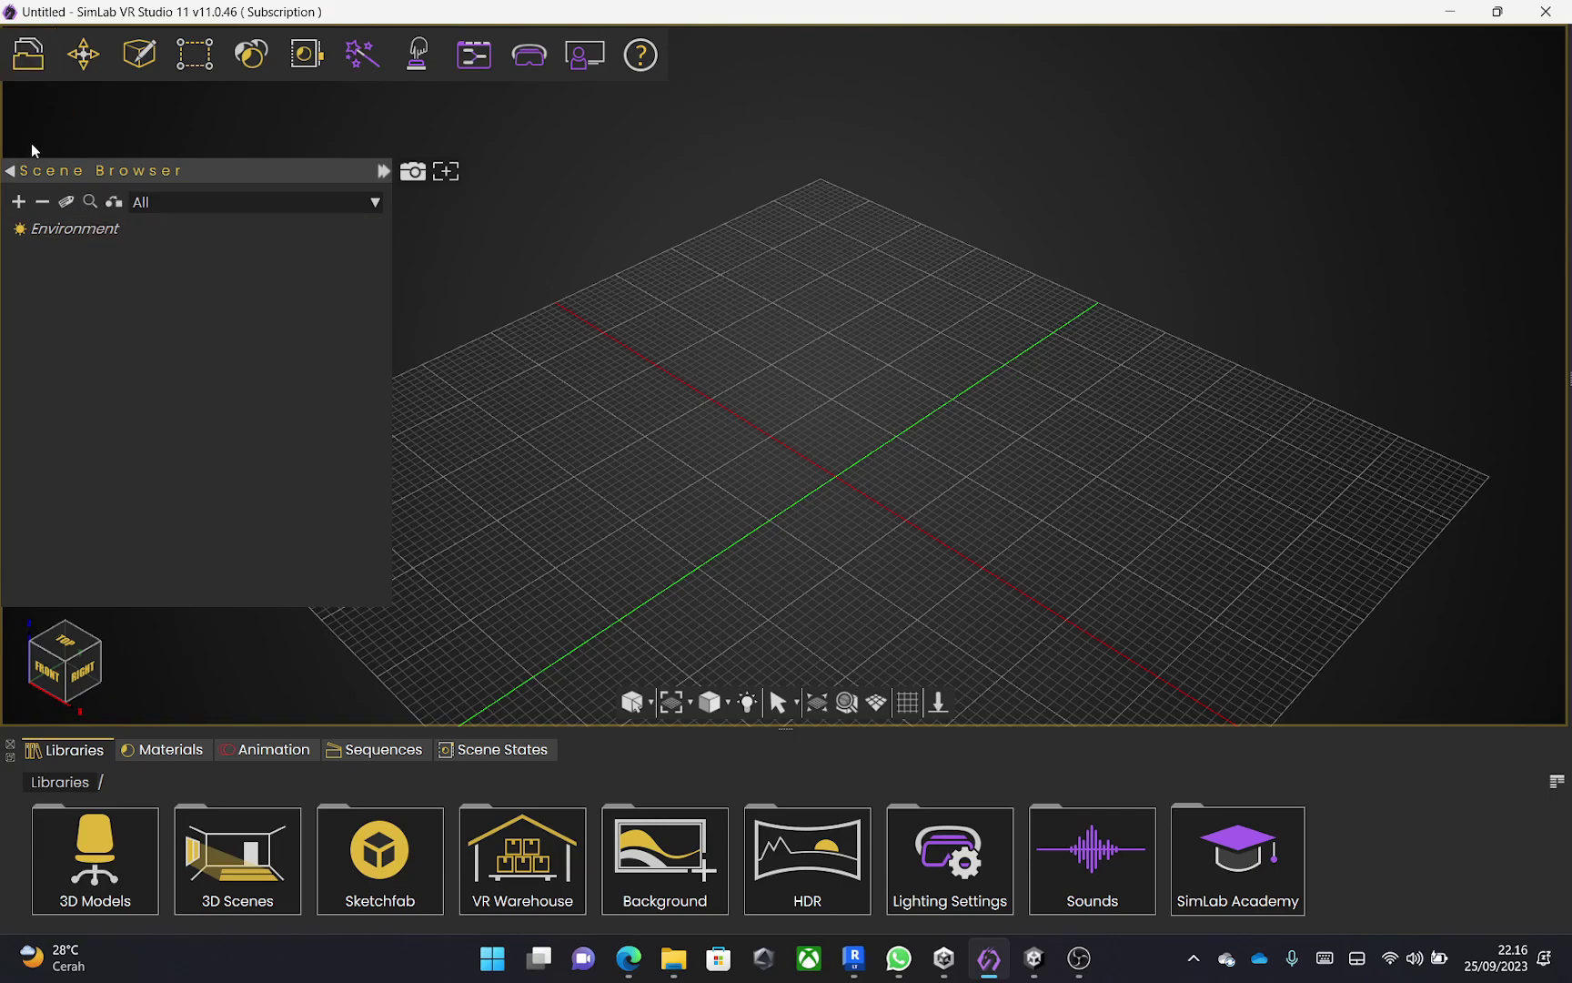
Import Project Sample.dwfx from Documents with Z as the up vector and accept the model's placement in the scene.
left_click(33, 87)
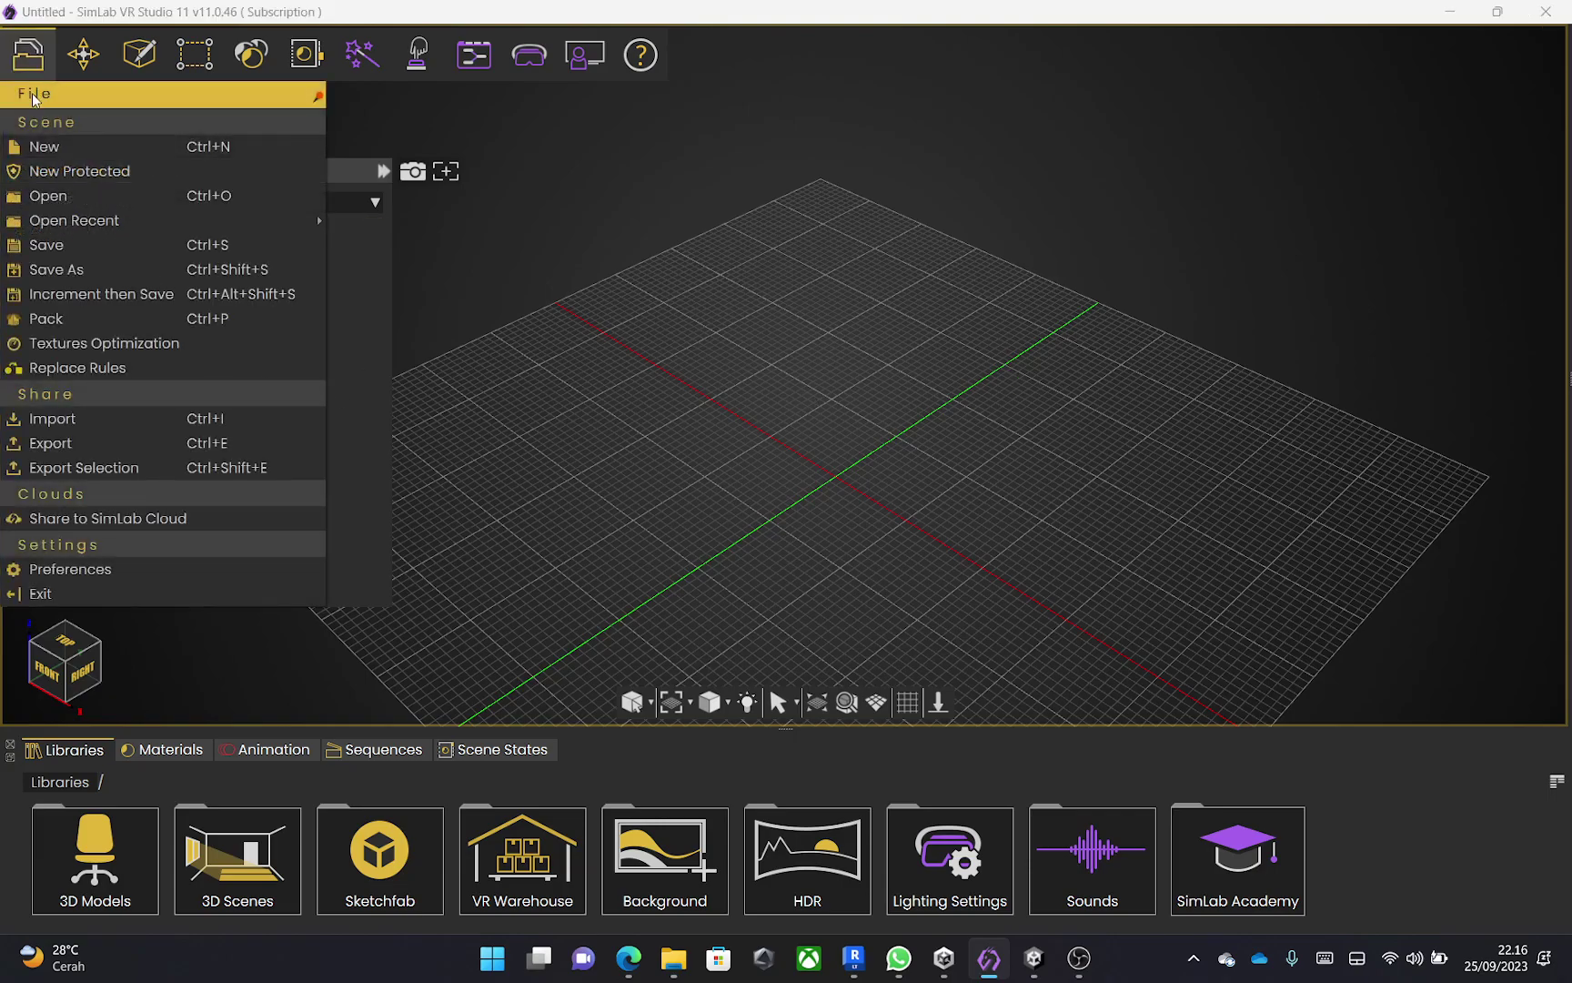
left_click(146, 419)
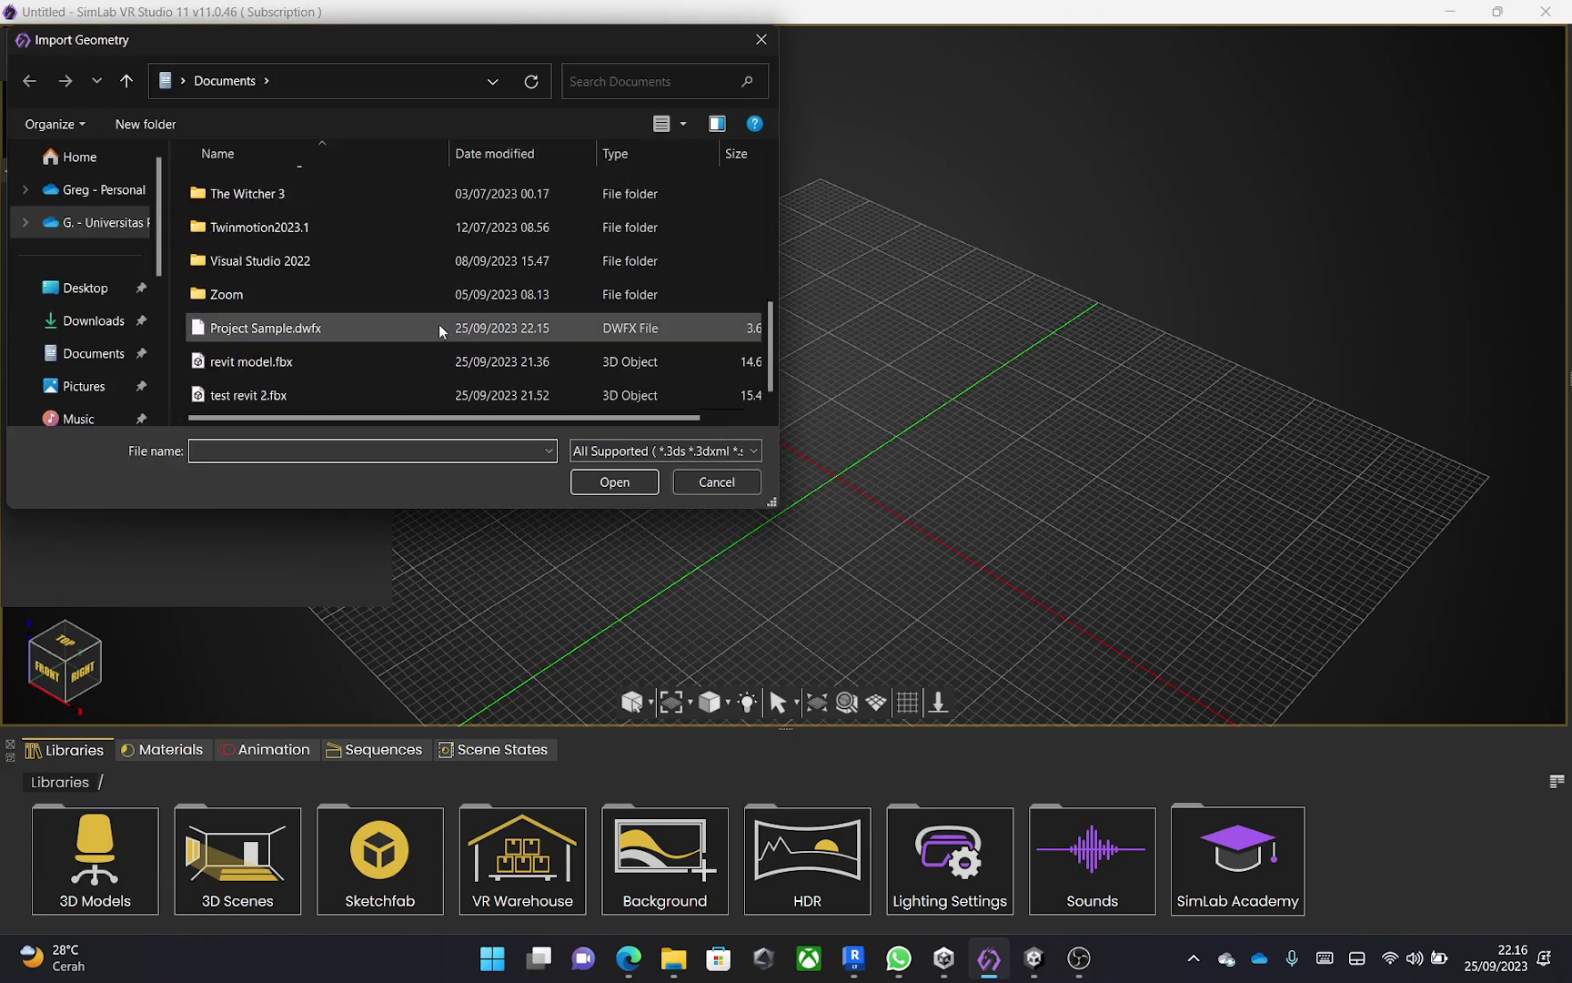
left_click(441, 333)
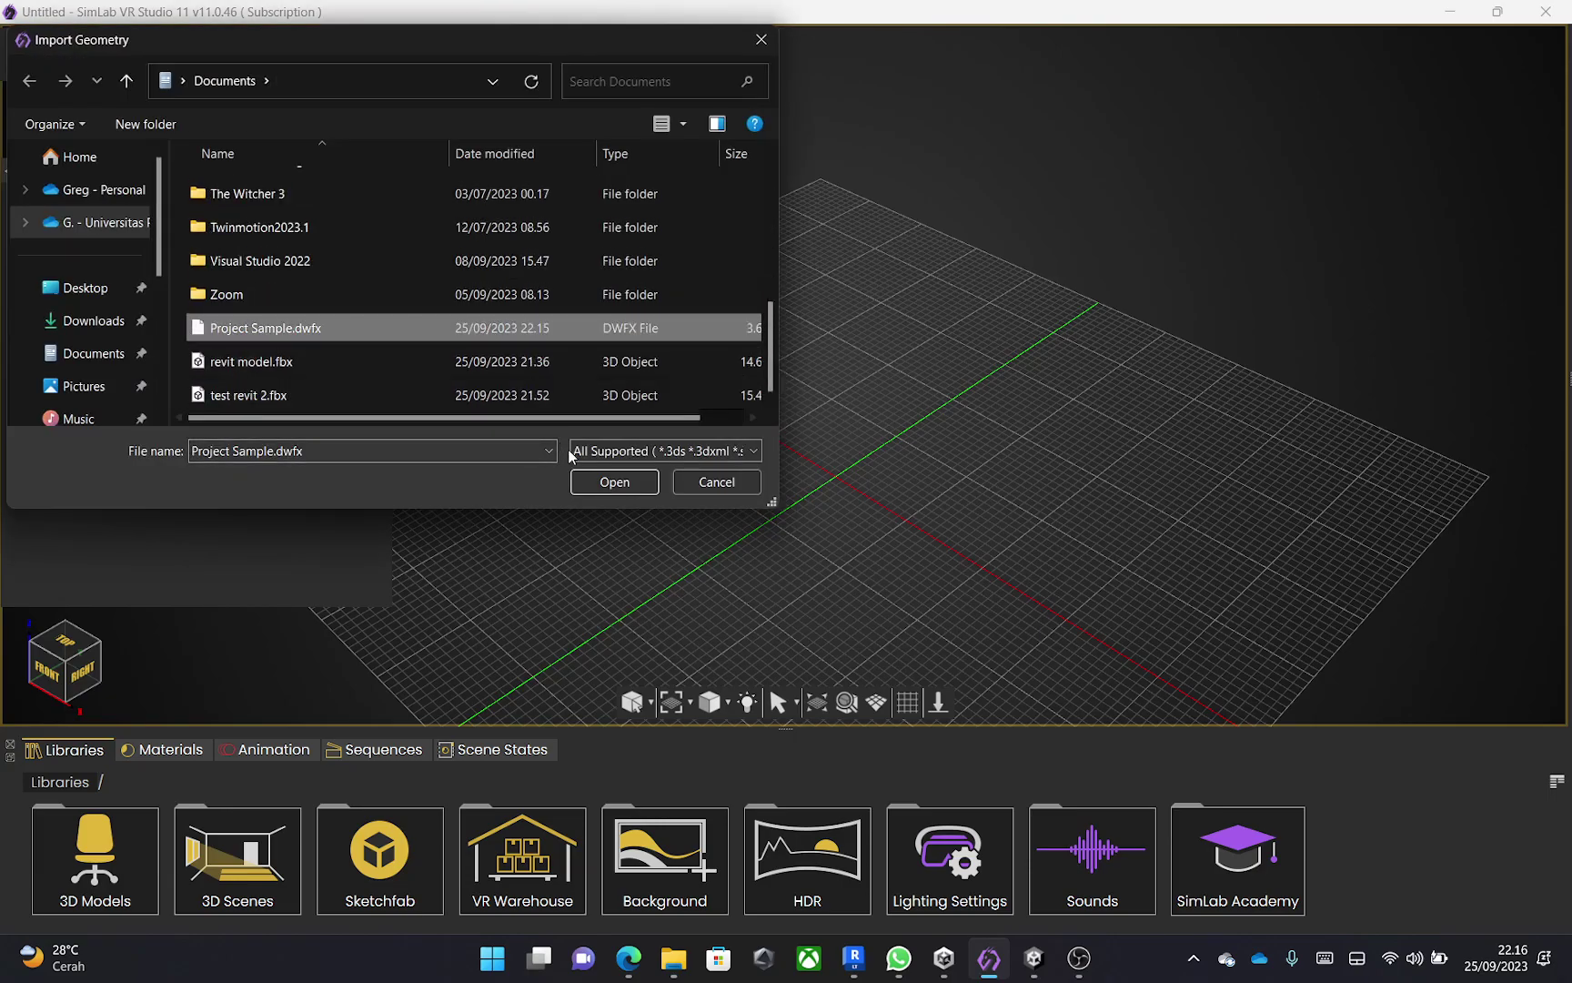
left_click(614, 482)
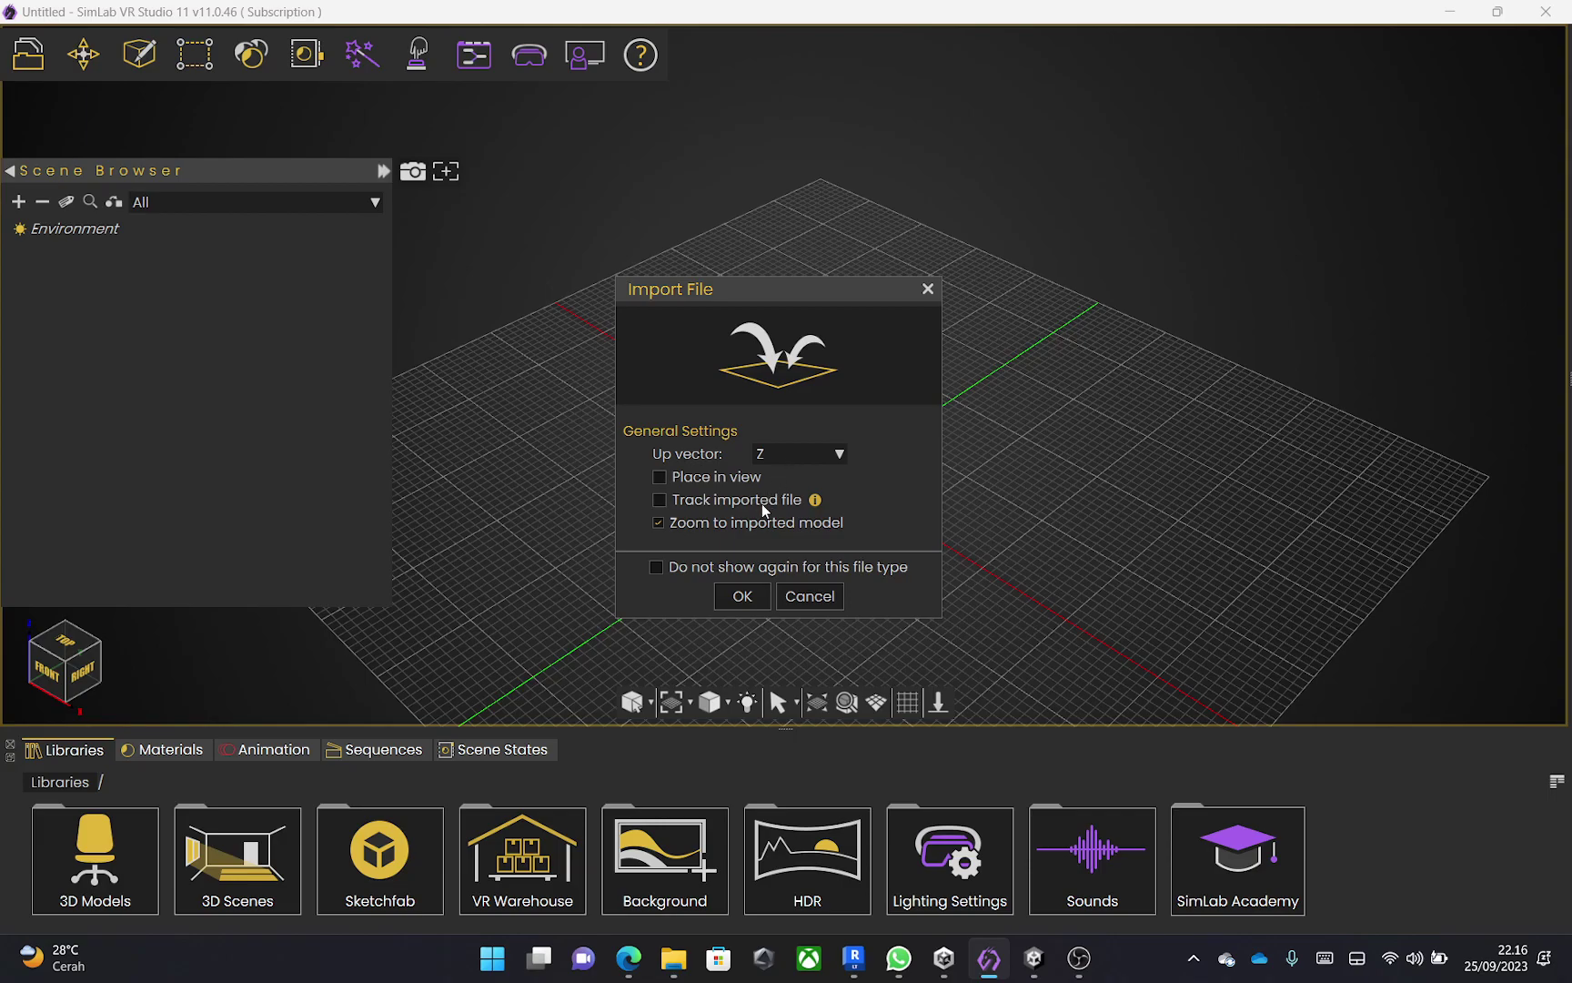
left_click(751, 522)
left_click(753, 500)
left_click(736, 474)
left_click(740, 523)
left_click(742, 596)
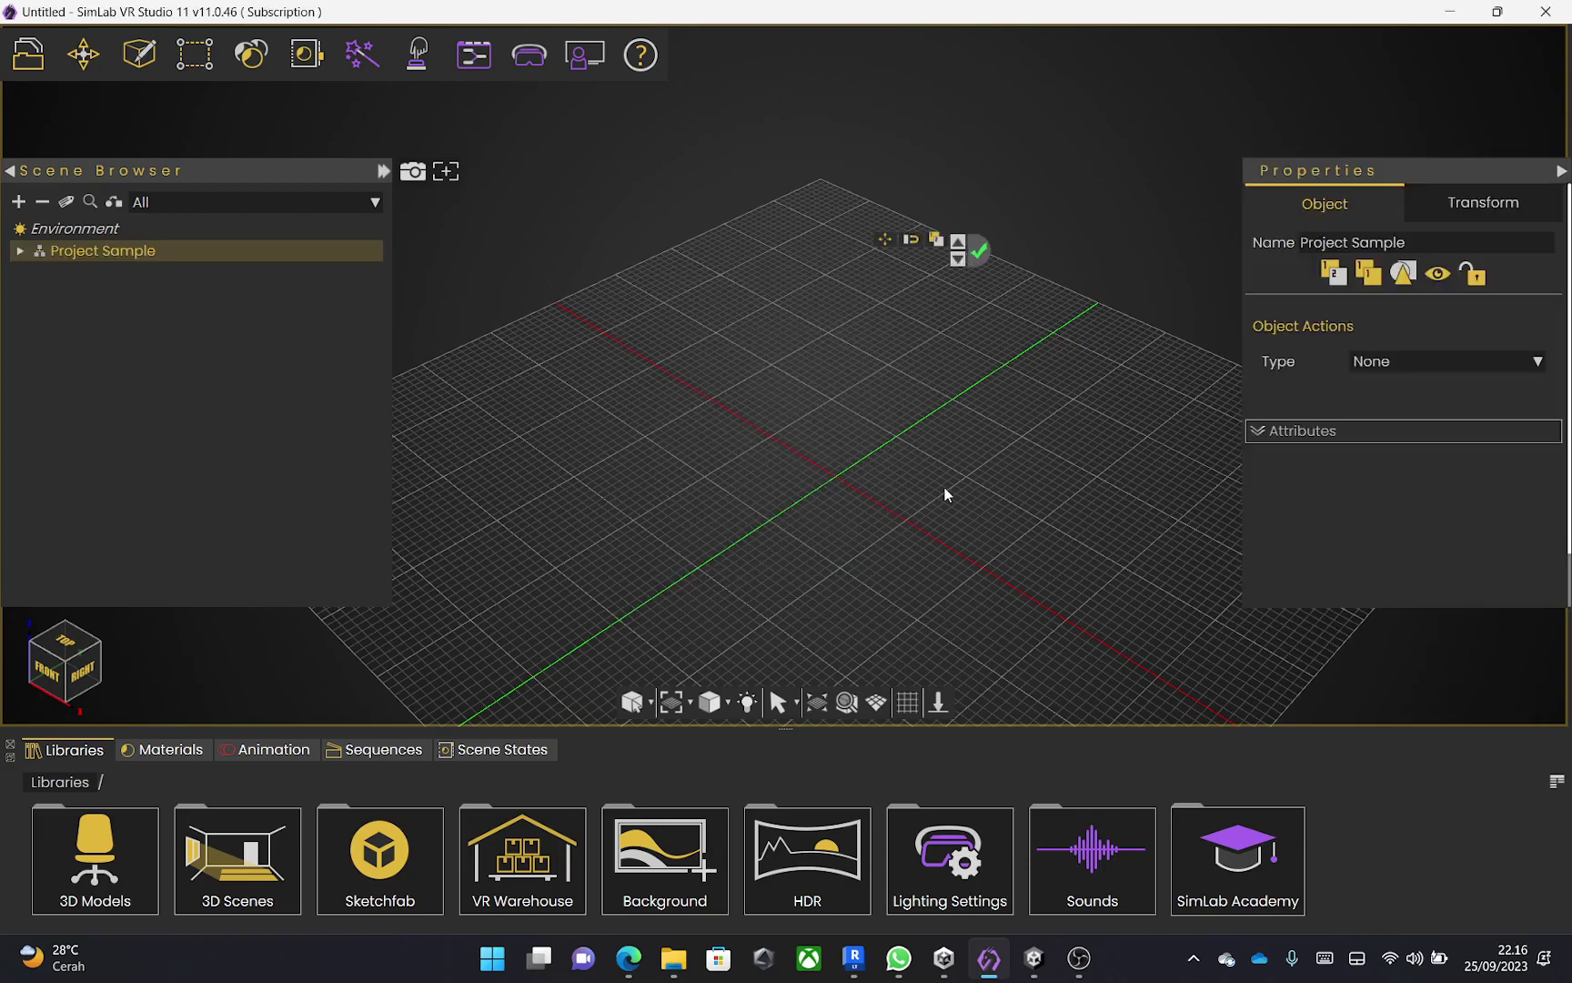
left_click(986, 263)
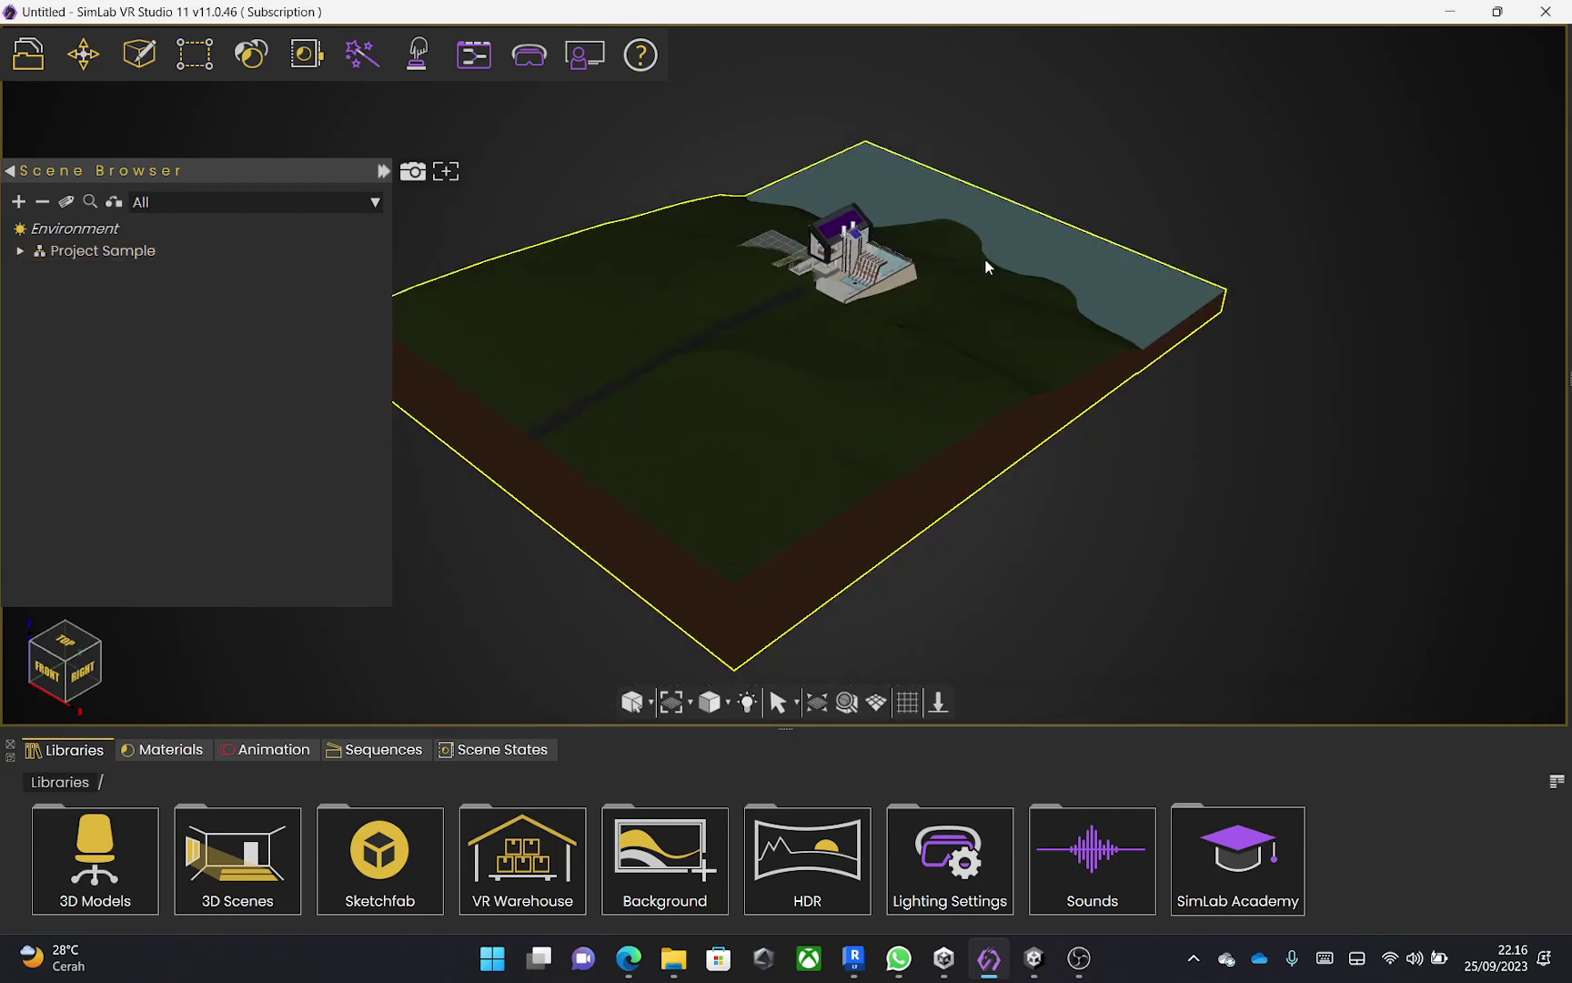
Look closely at the imported house and expand the Project Sample and Assembly-5299 nodes in the scene tree.
scroll(1015, 393, "up", 2)
scroll(823, 323, "up", 2)
scroll(824, 324, "up", 3)
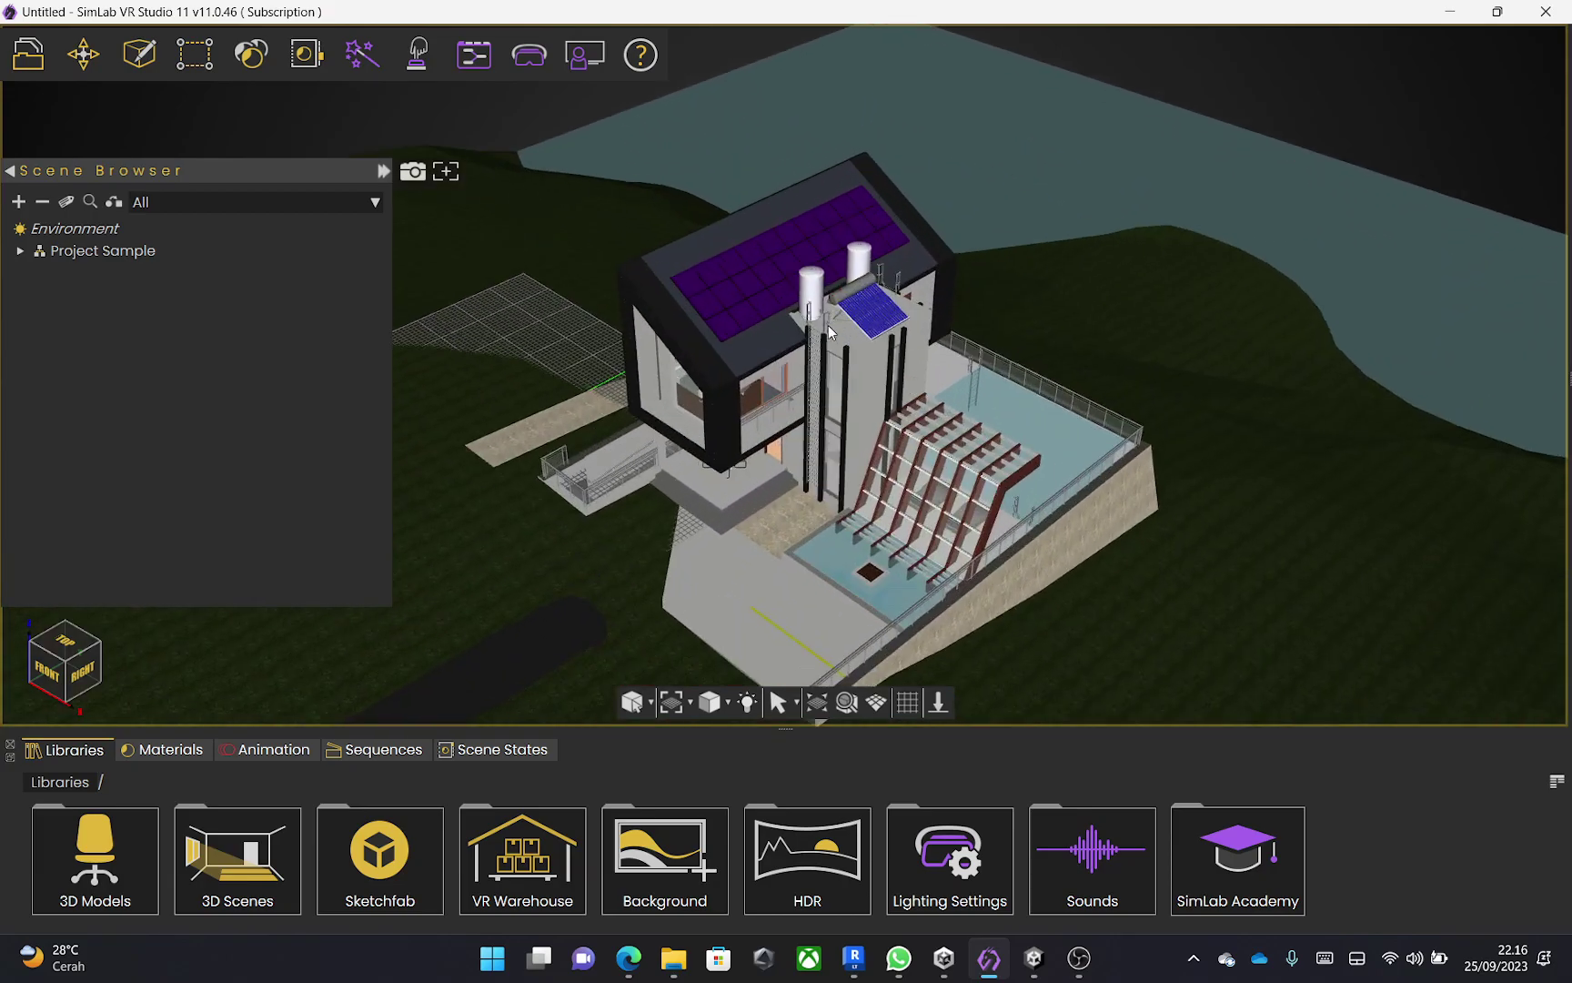
left_click(22, 252)
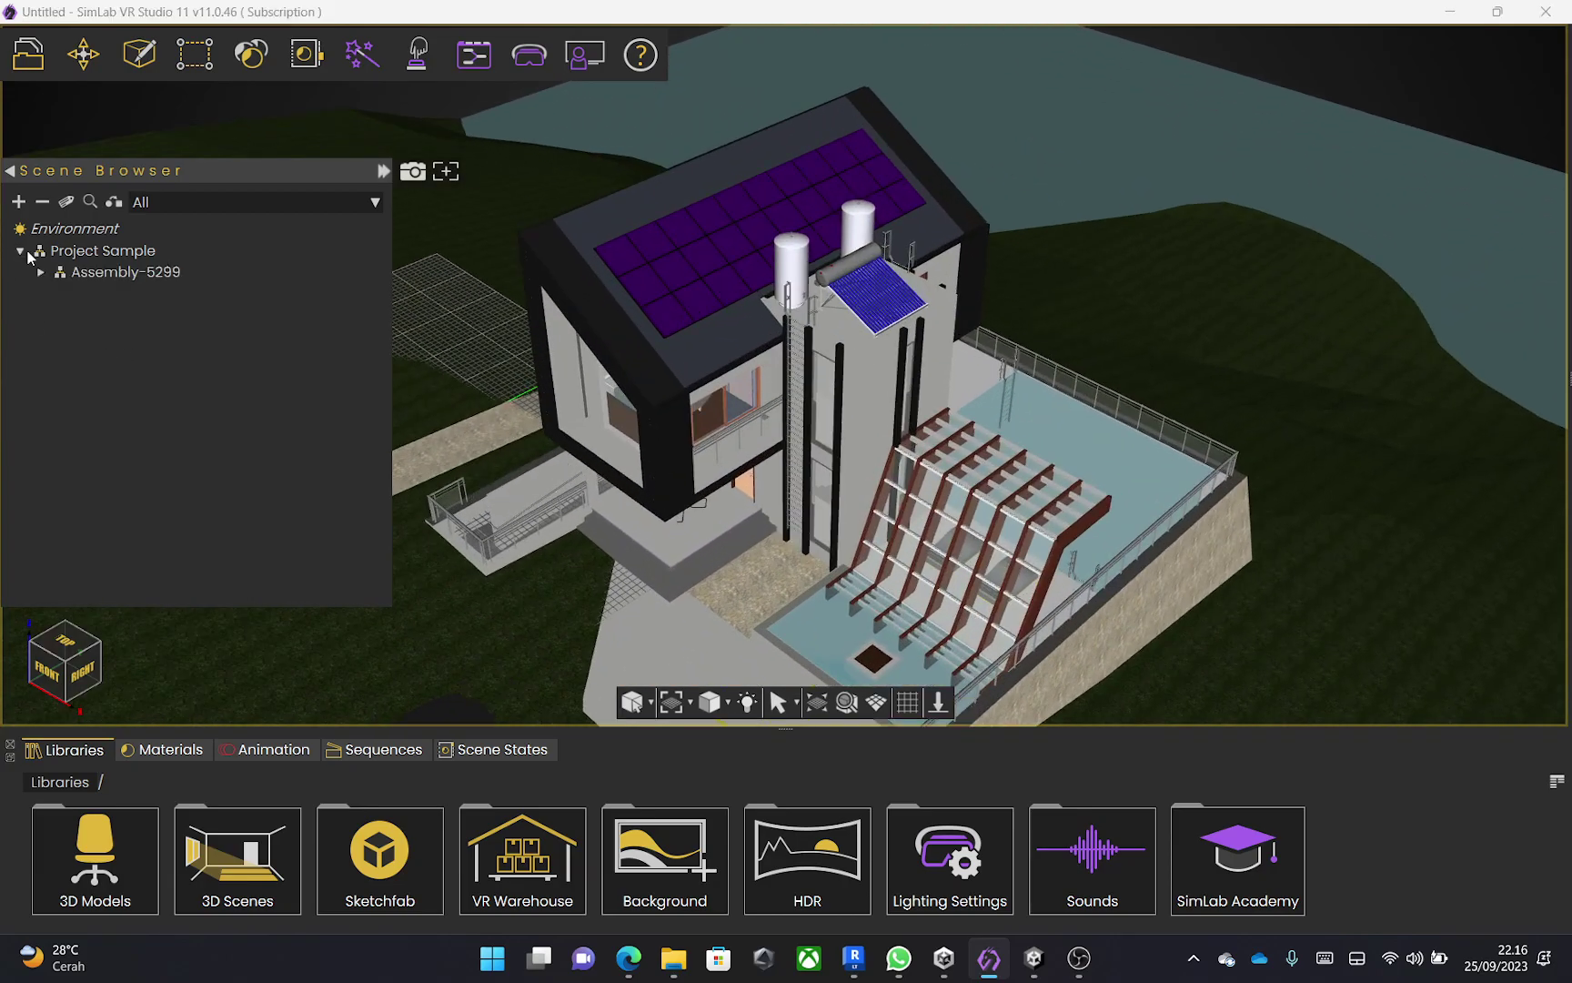
left_click(41, 272)
scroll(843, 492, "down", 3)
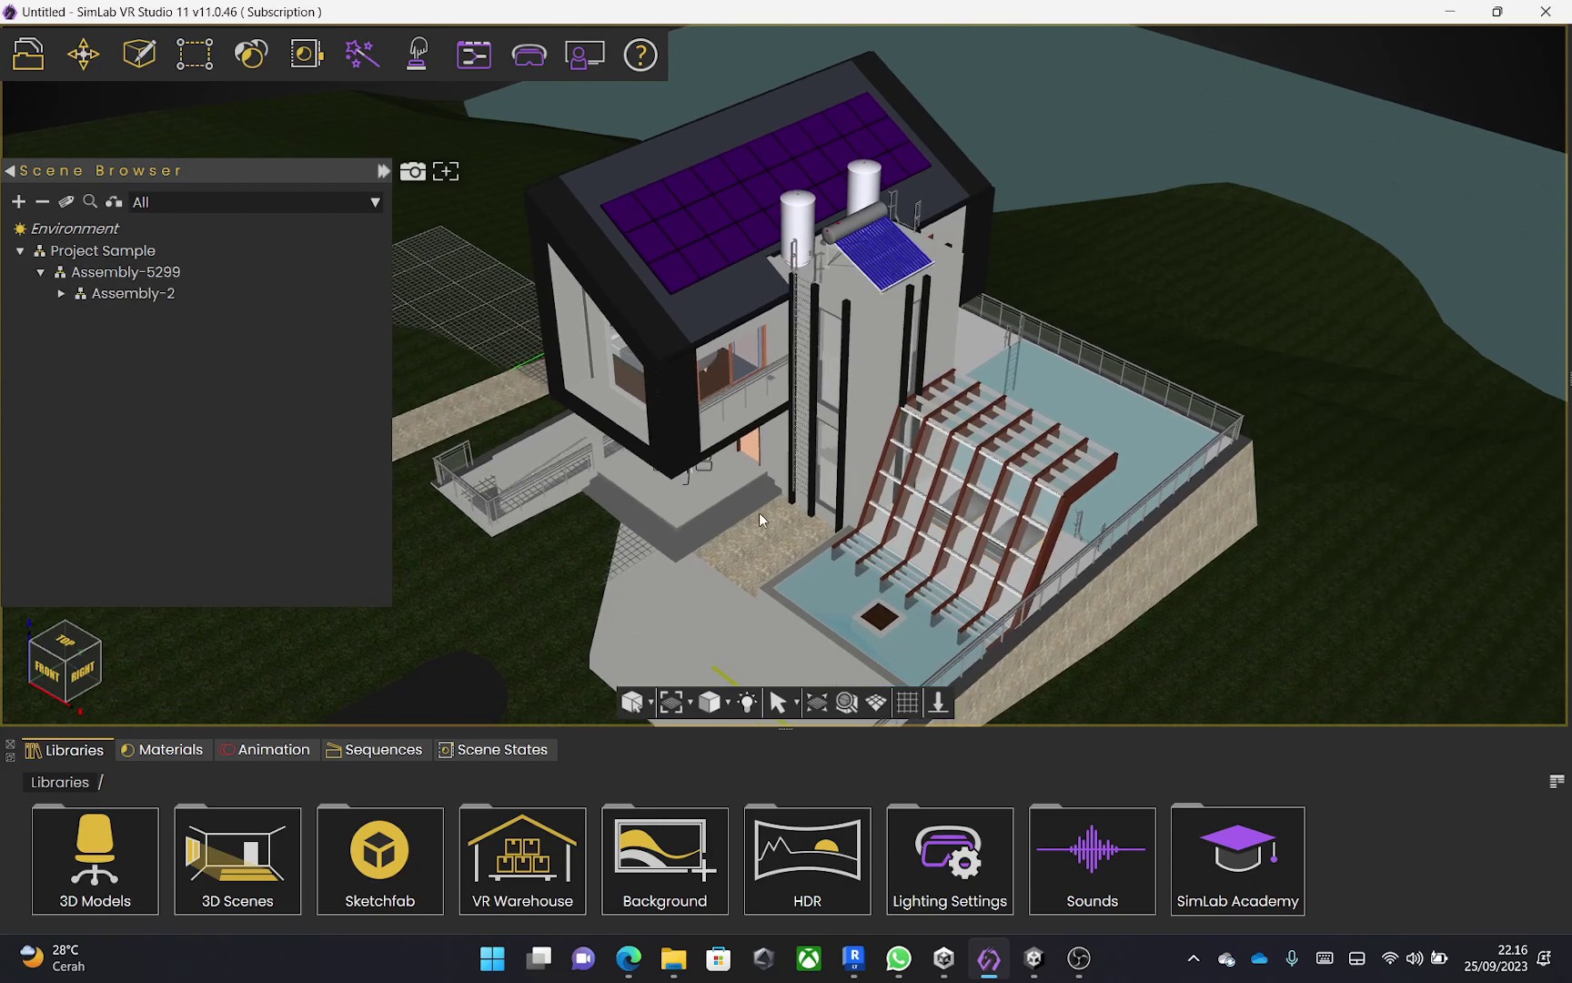
Examine the entrance door's separate handle, frame and panel geometries by selecting each one in the scene tree.
left_click_drag(781, 501, 885, 417)
scroll(743, 453, "up", 6)
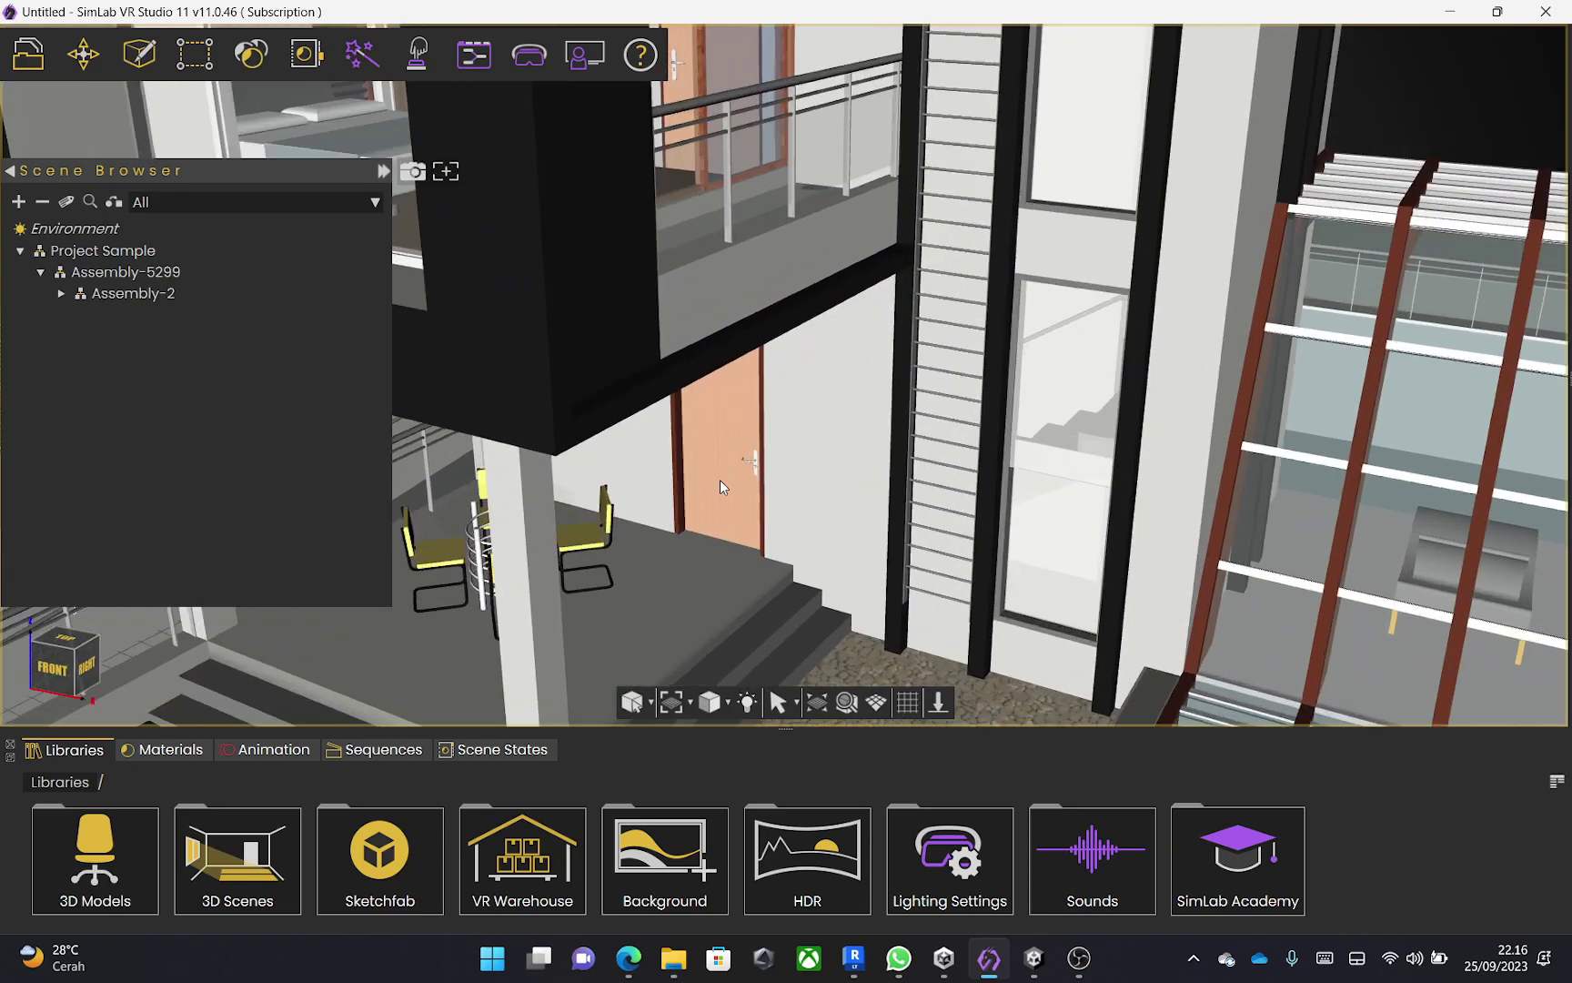
left_click(720, 488)
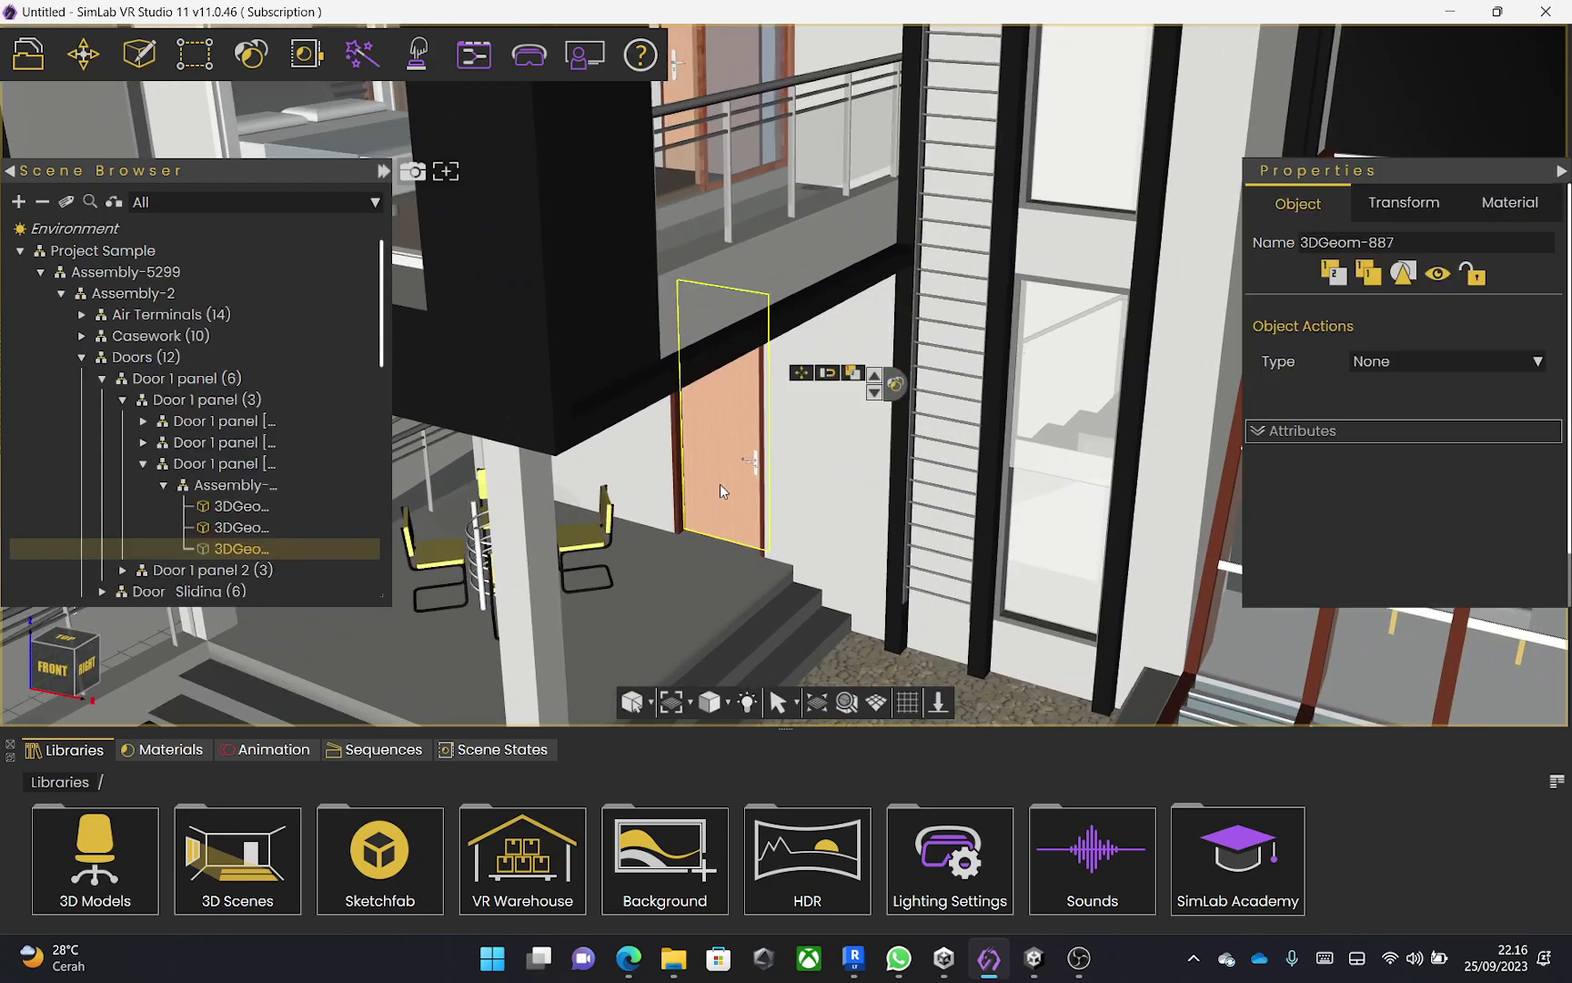
left_click(282, 507)
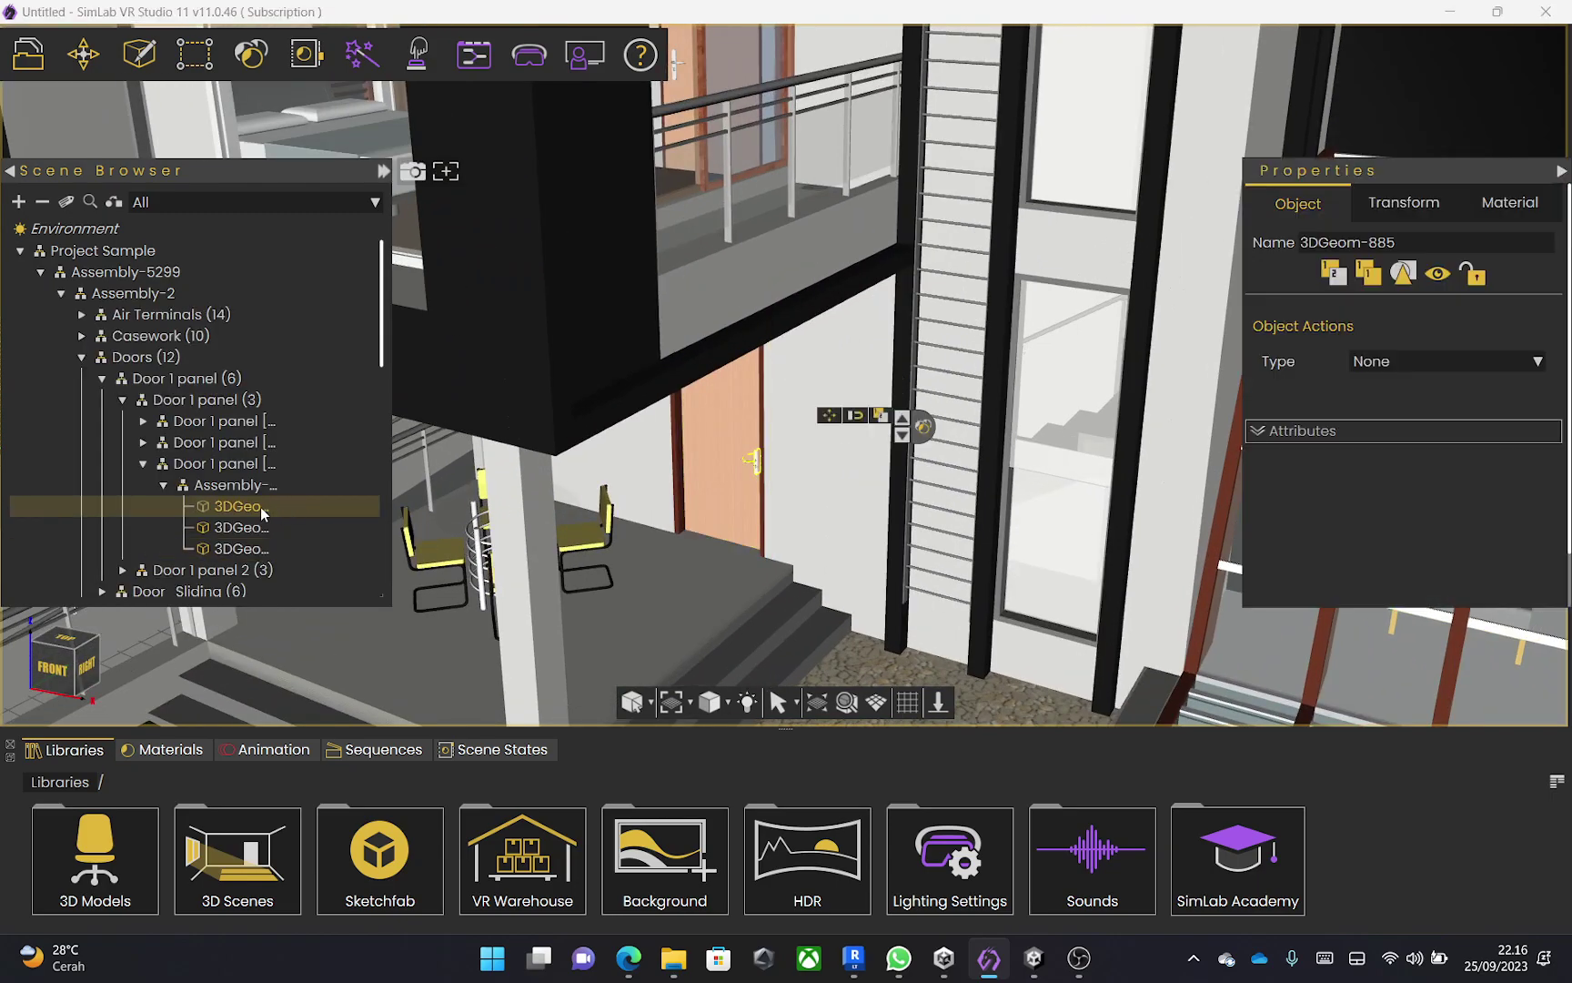
left_click(261, 528)
left_click(257, 547)
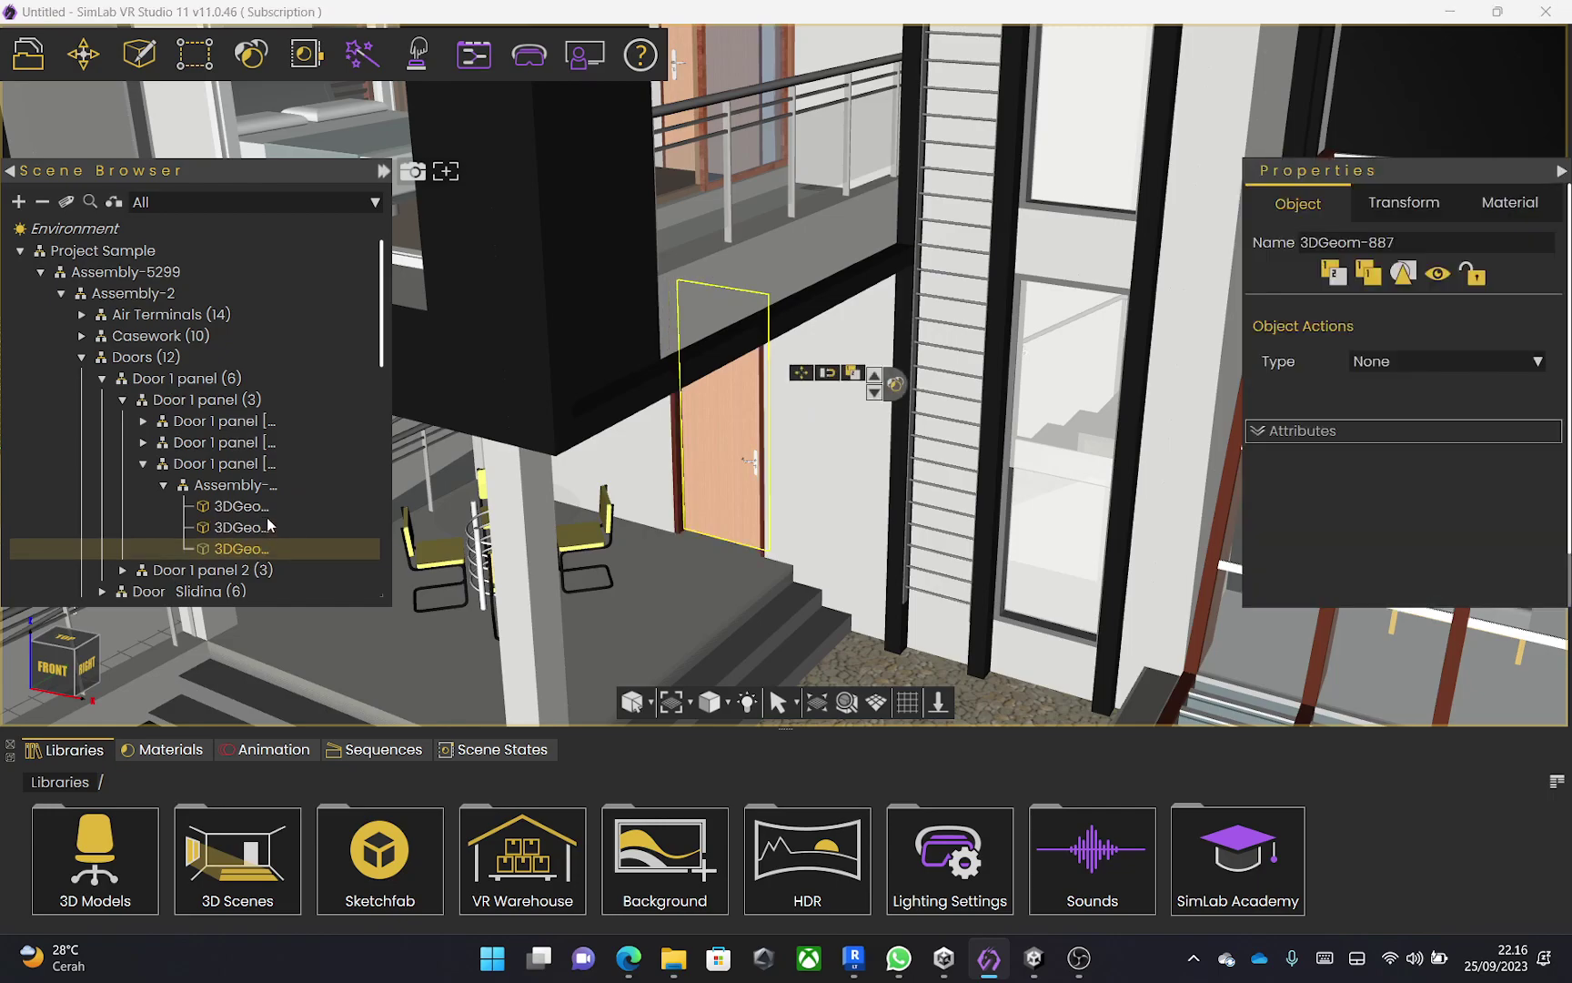
left_click(264, 507)
left_click(258, 529)
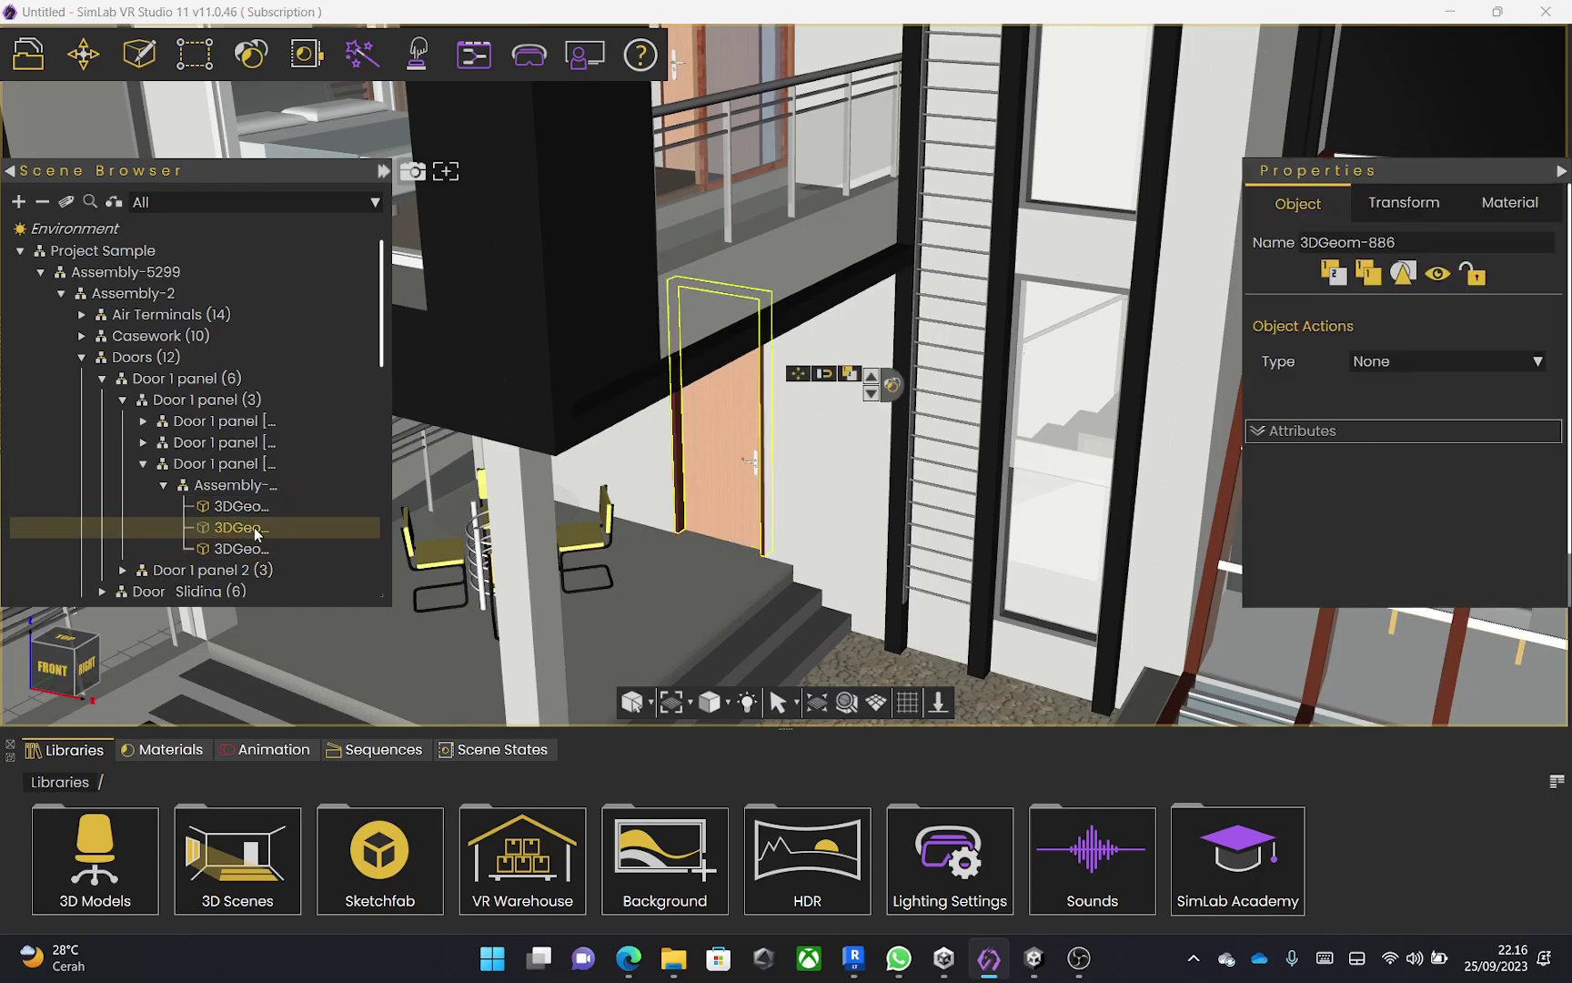
scroll(744, 486, "up", 5)
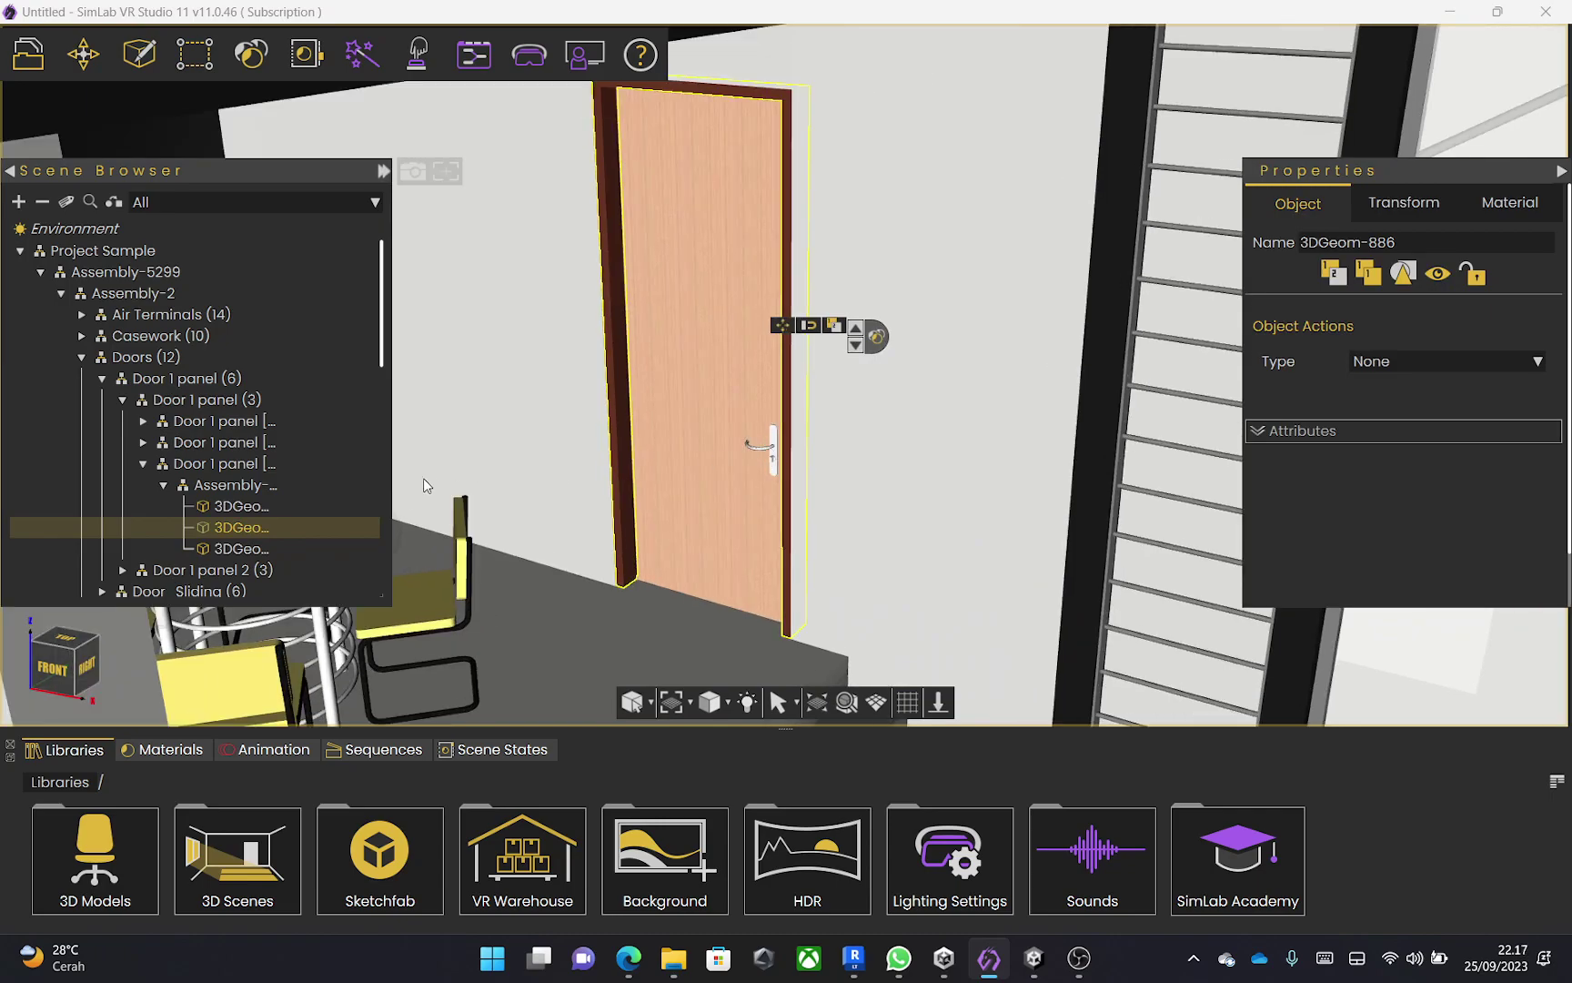
left_click(319, 507)
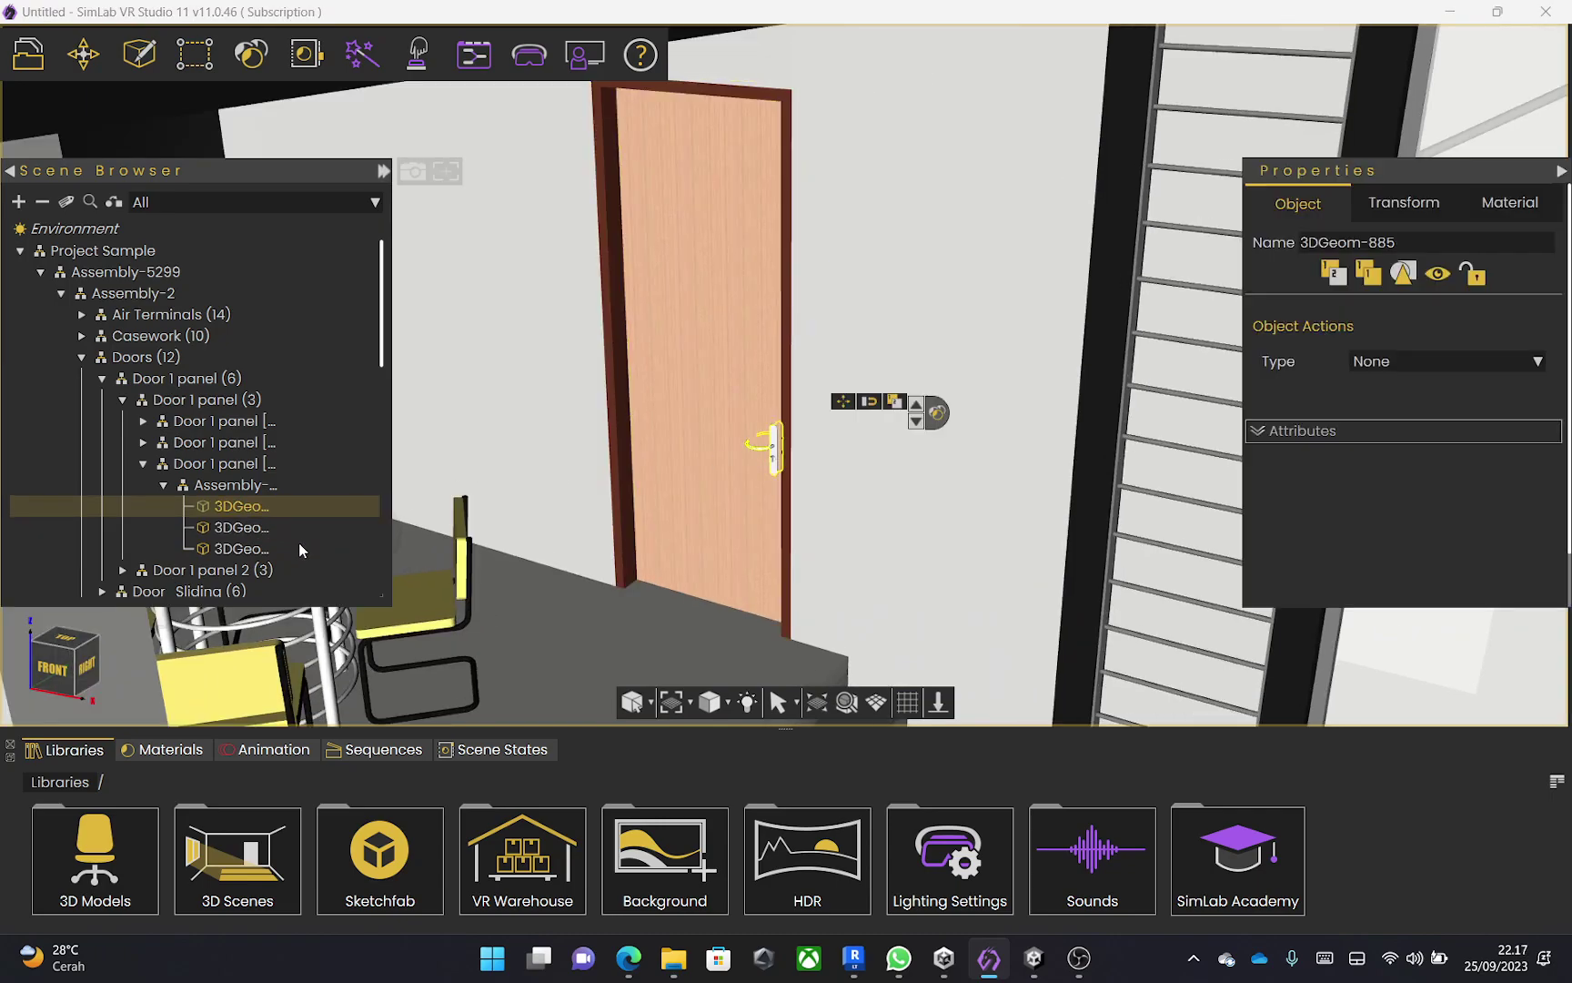
left_click(298, 546)
left_click(299, 528)
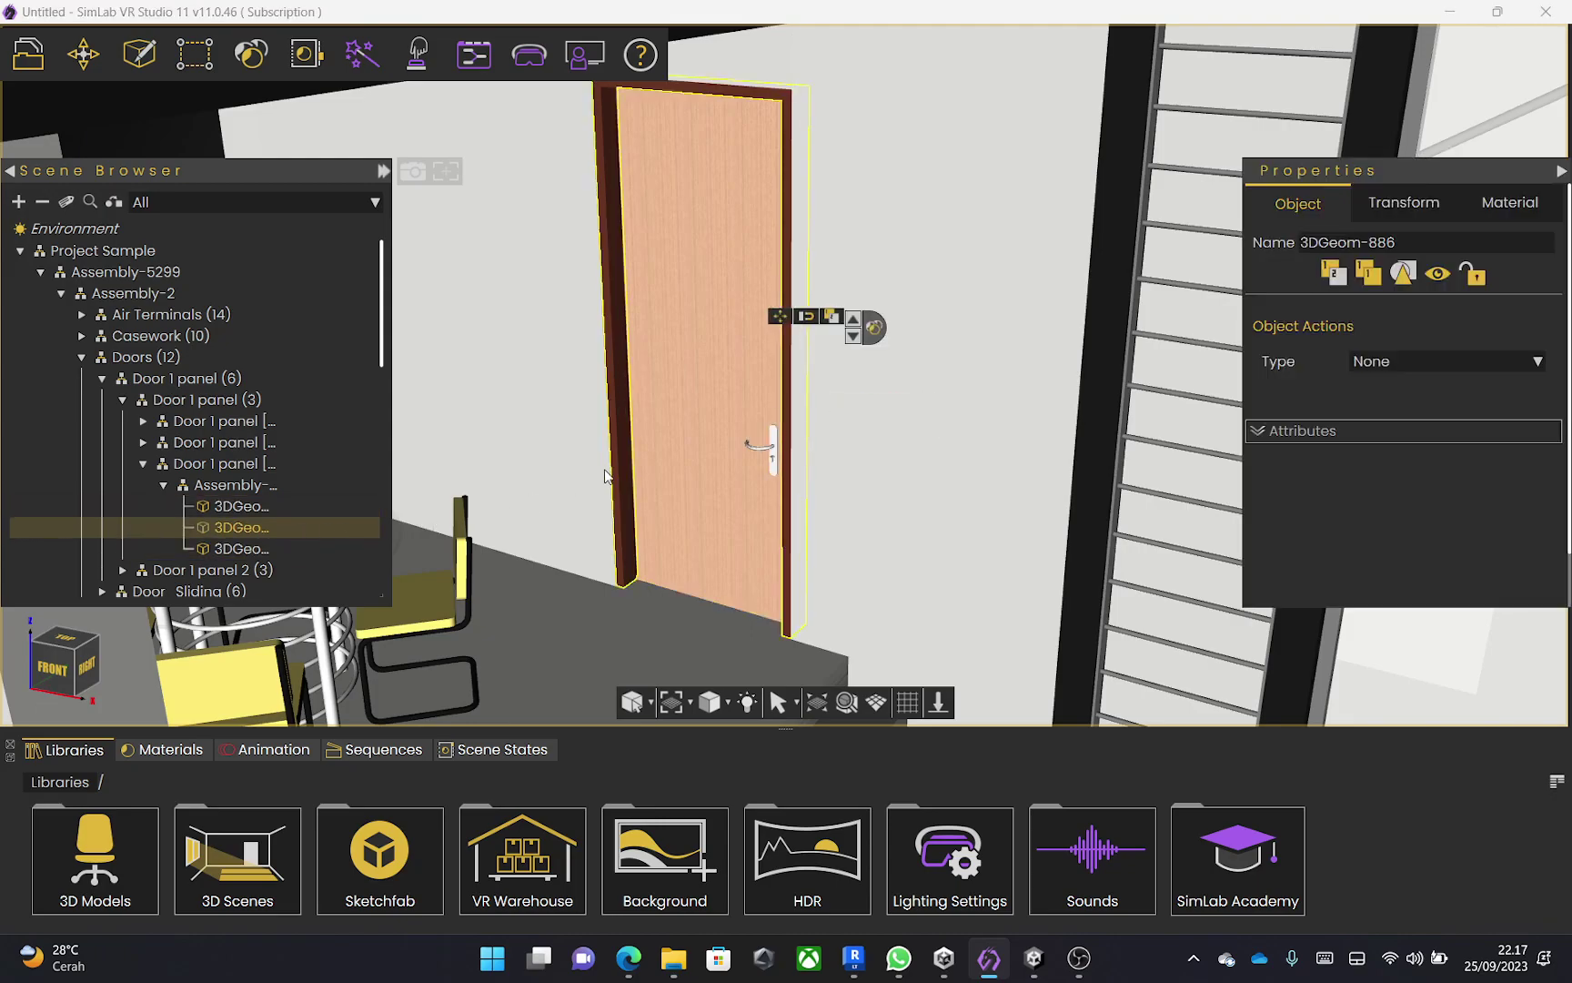
Examine each of the five geometry parts of the ground-floor D3 sliding door, and clear the selection.
scroll(788, 456, "down", 5)
scroll(787, 457, "up", 3)
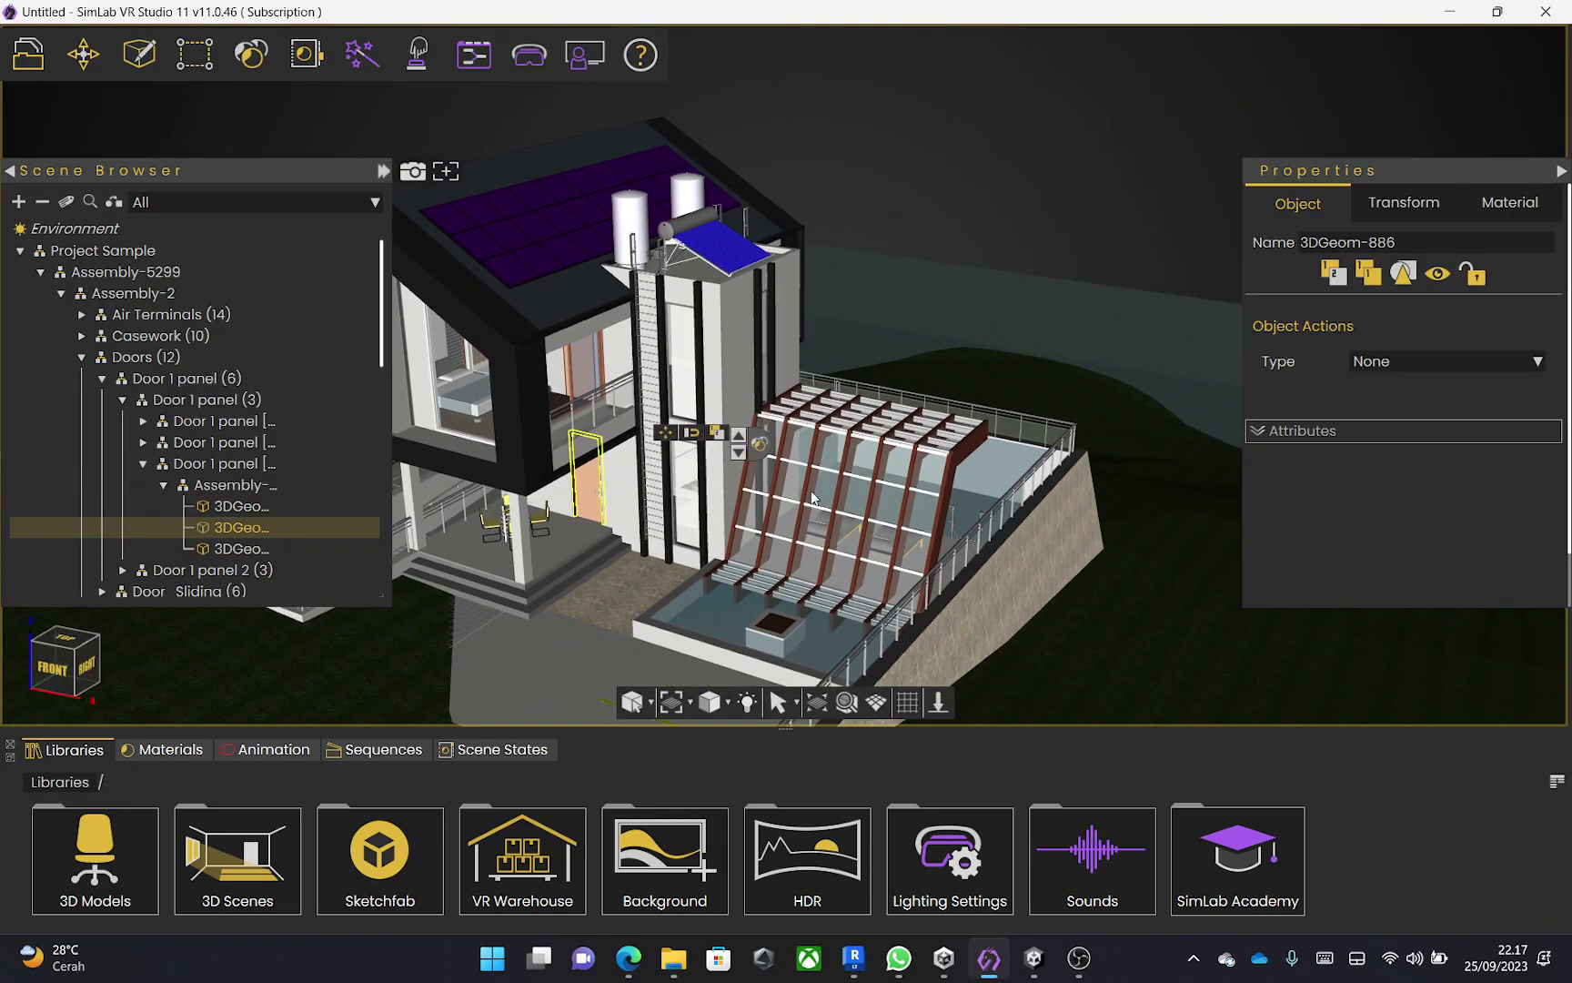
left_click_drag(803, 582, 965, 423)
scroll(819, 455, "up", 5)
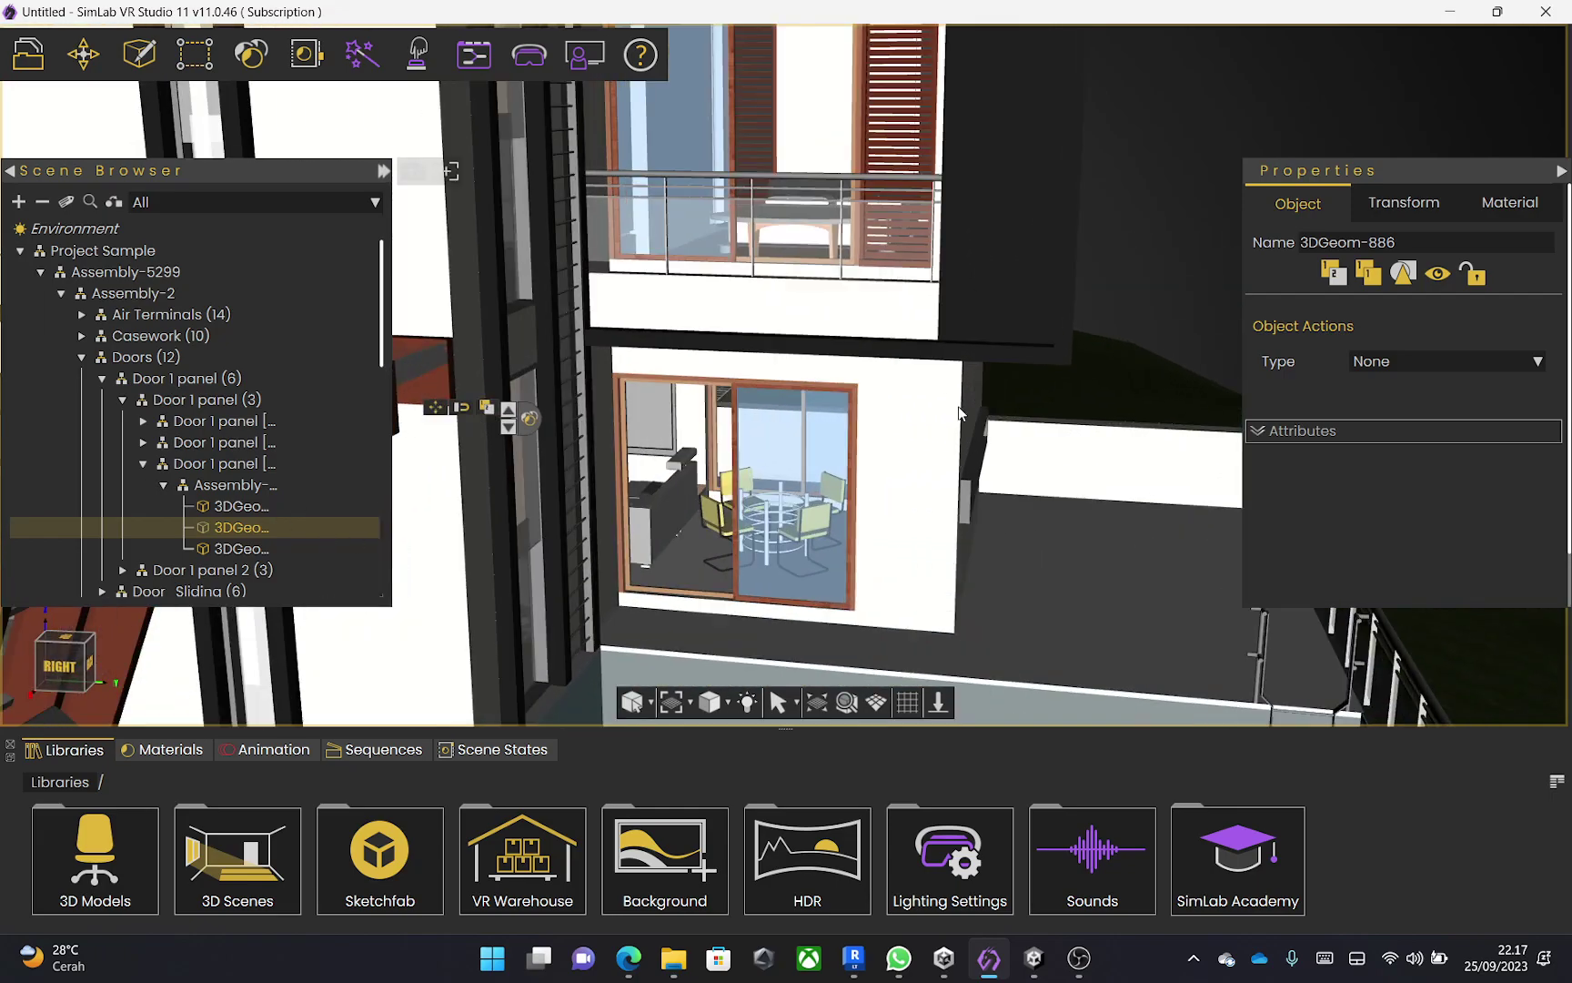
left_click(770, 474)
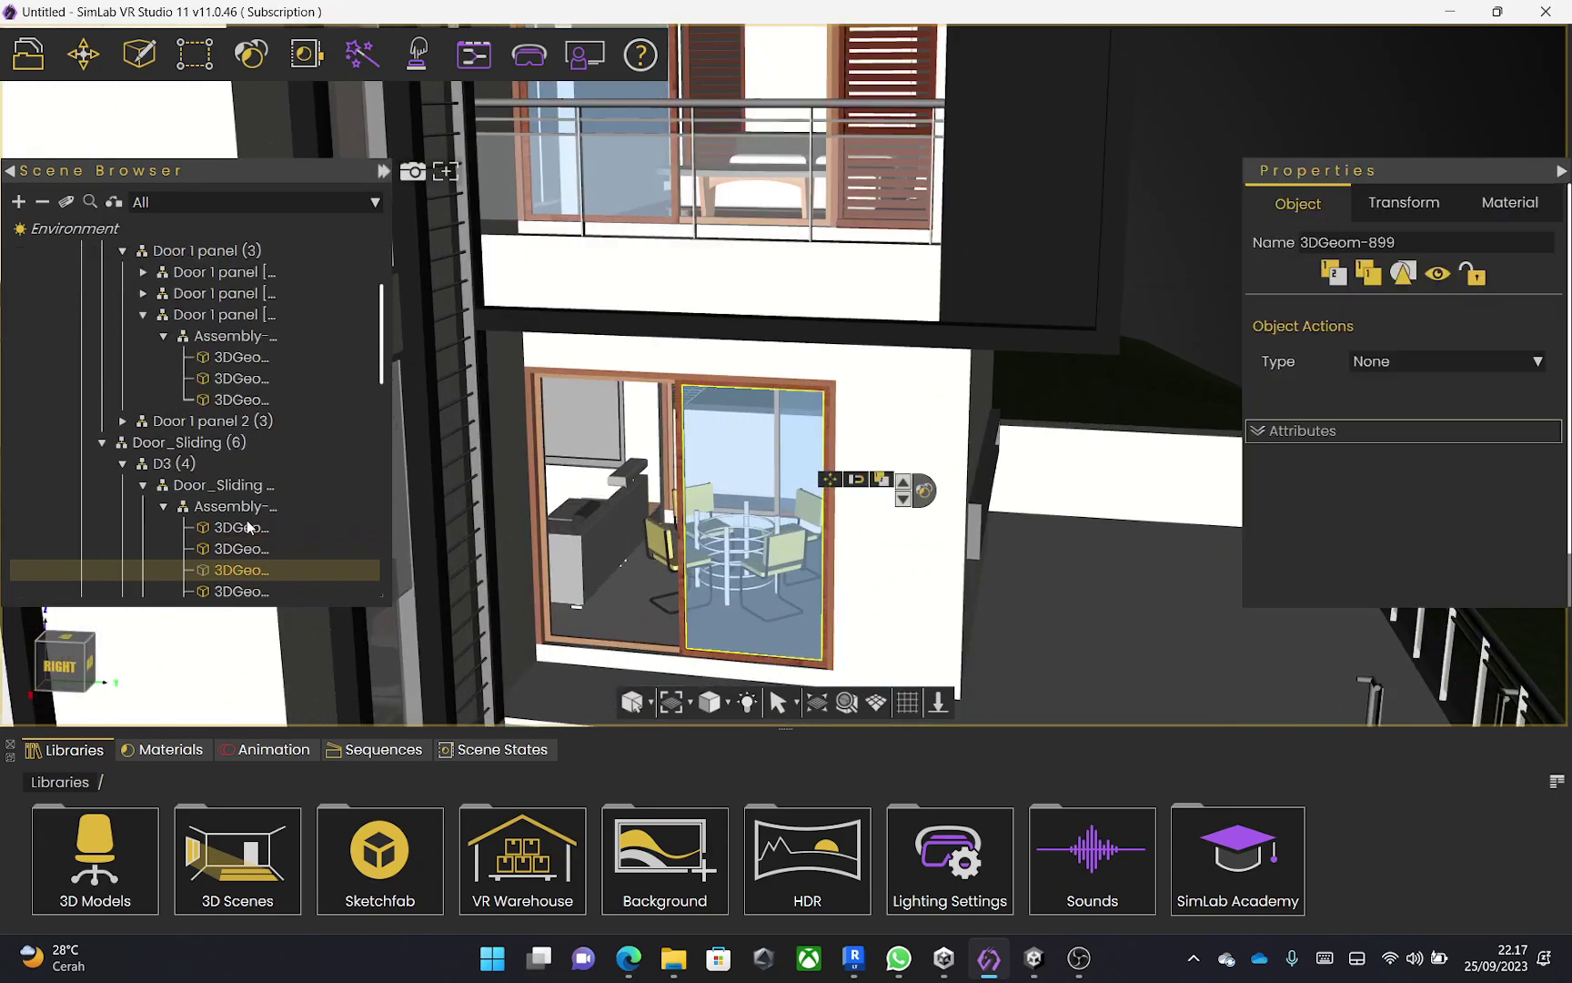
scroll(248, 528, "down", 1)
left_click(260, 484)
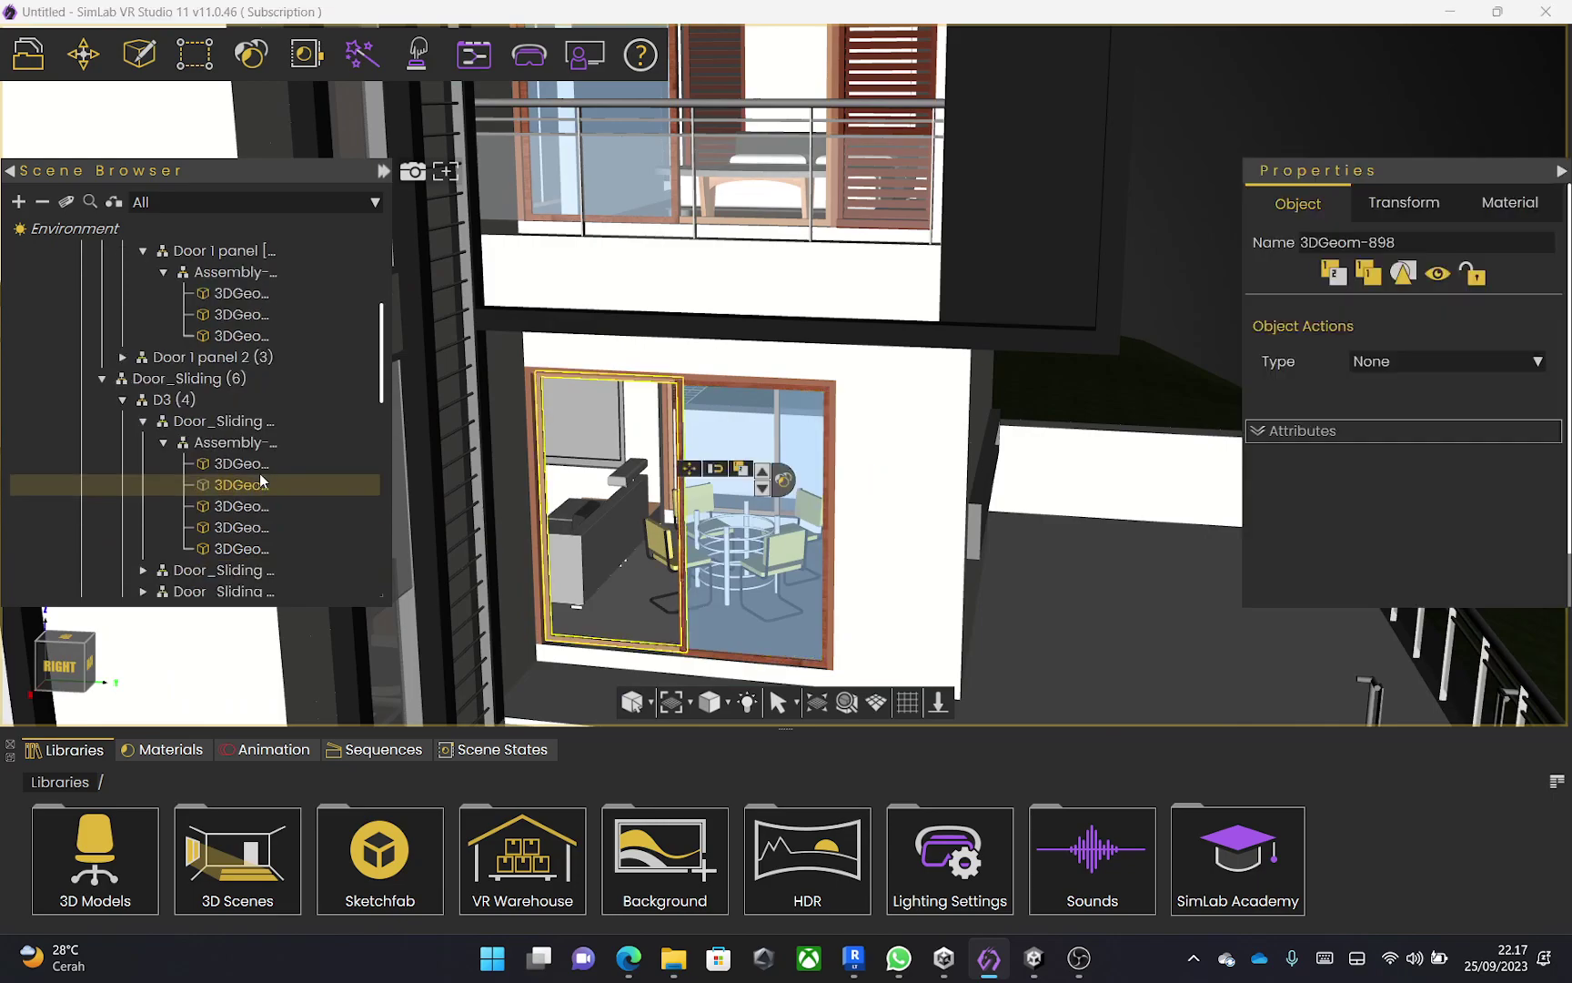
left_click(260, 462)
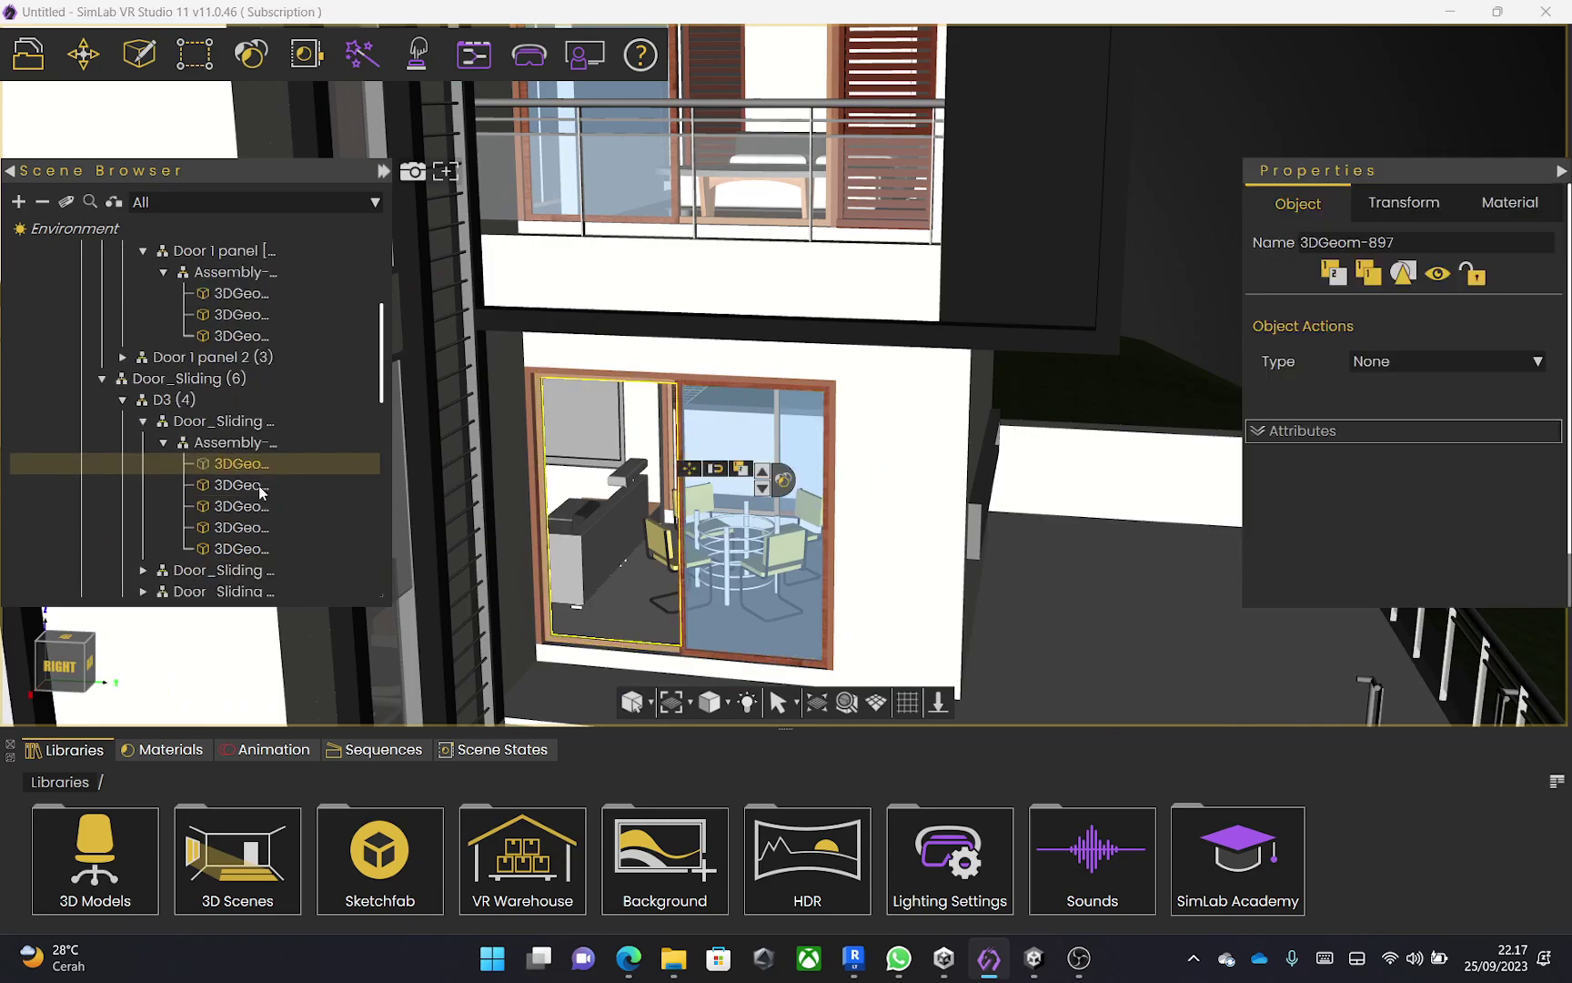
left_click(259, 485)
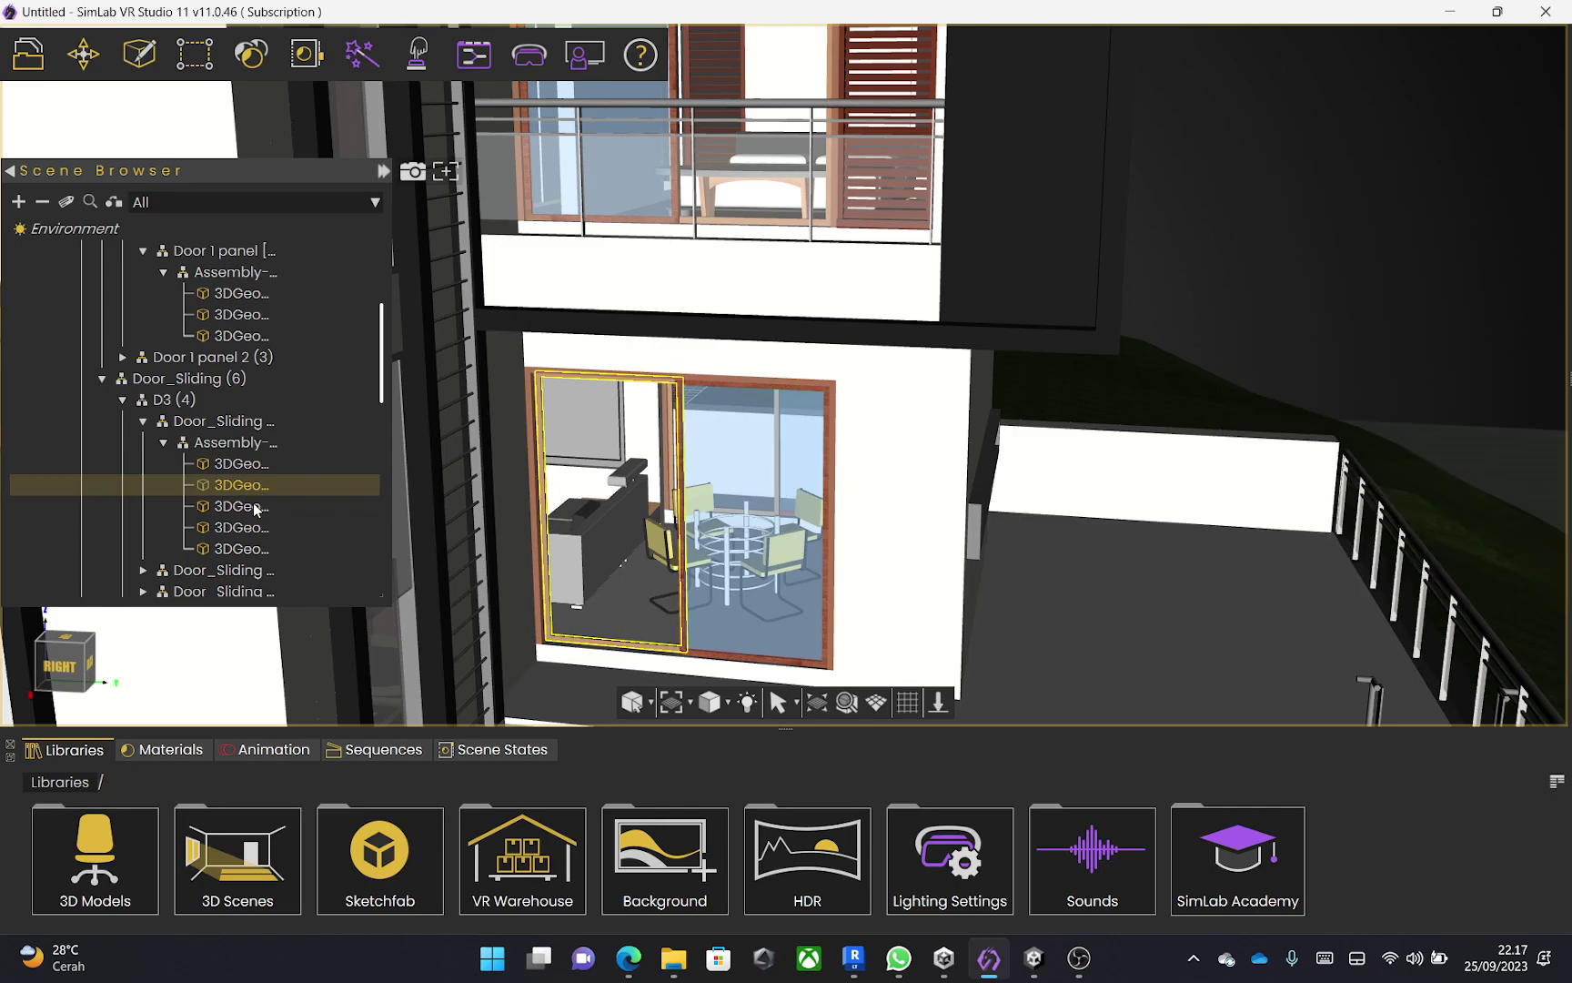
left_click(254, 505)
left_click(251, 529)
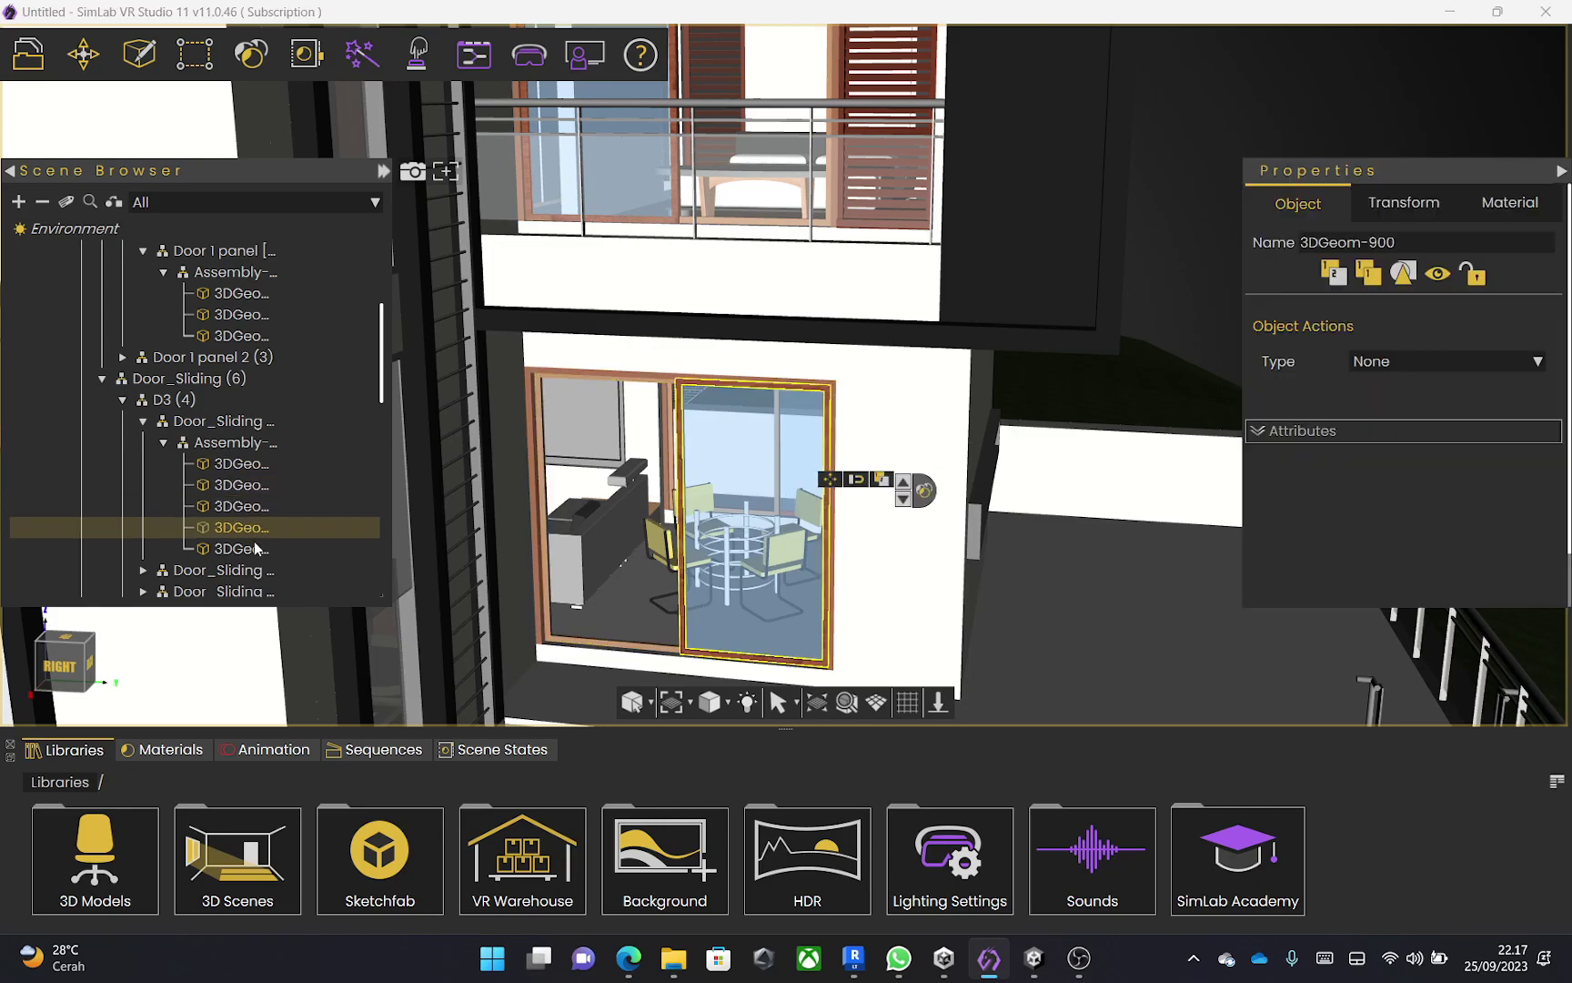
left_click(261, 551)
left_click_drag(617, 501, 664, 490)
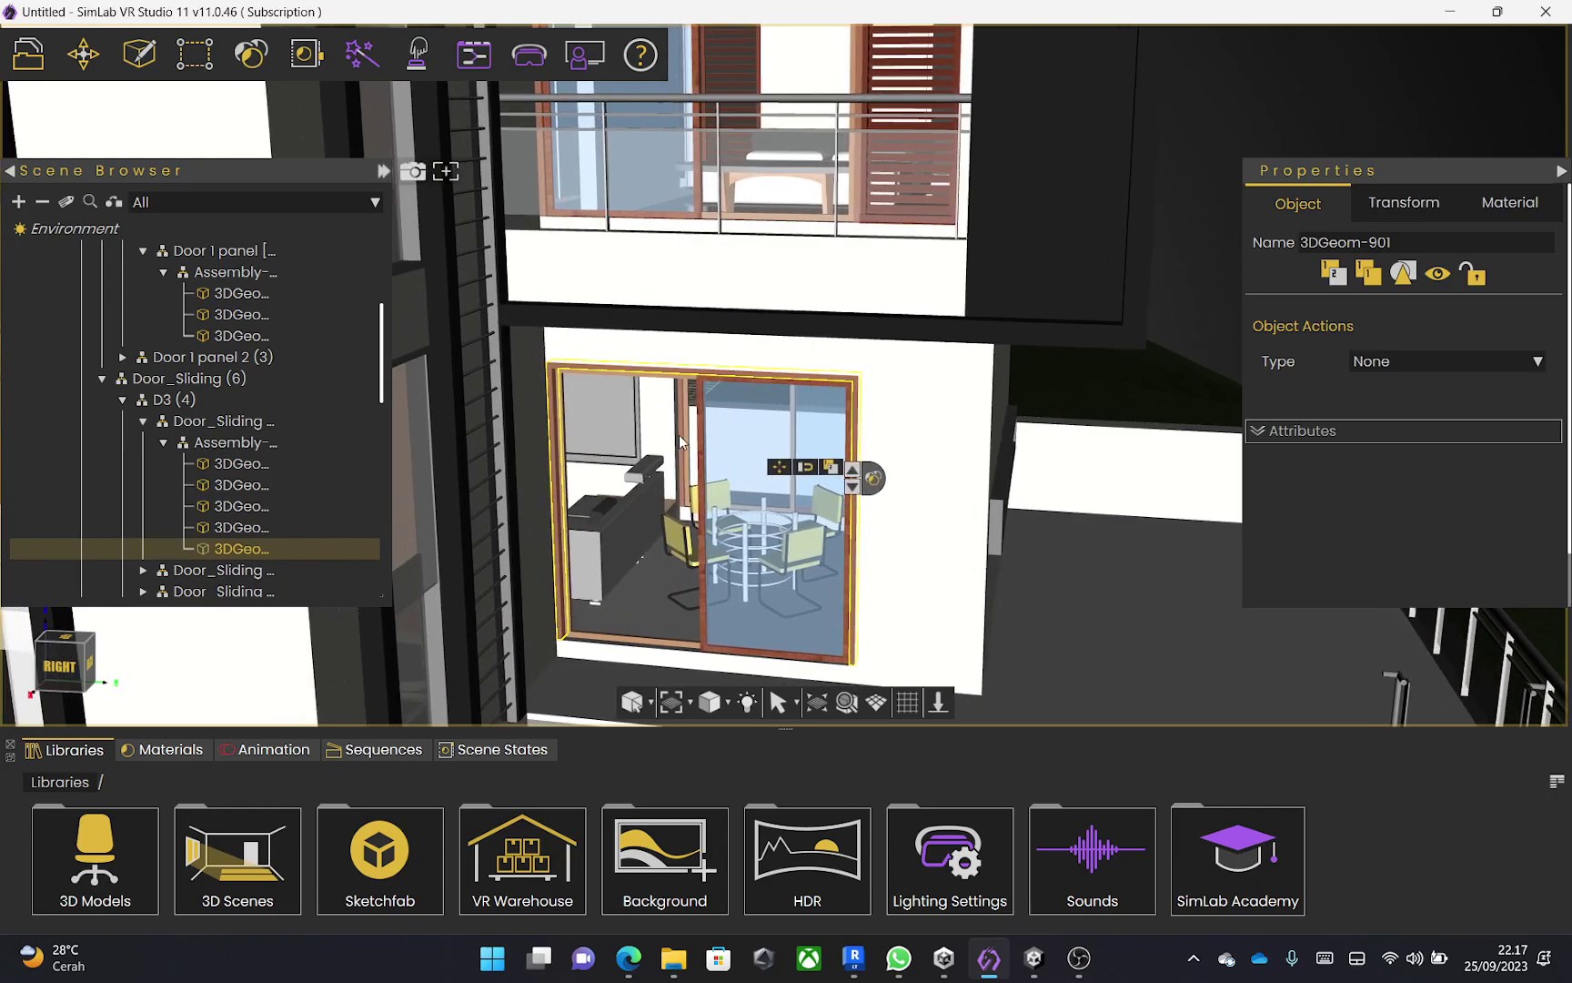
scroll(729, 447, "down", 10)
left_click(1006, 262)
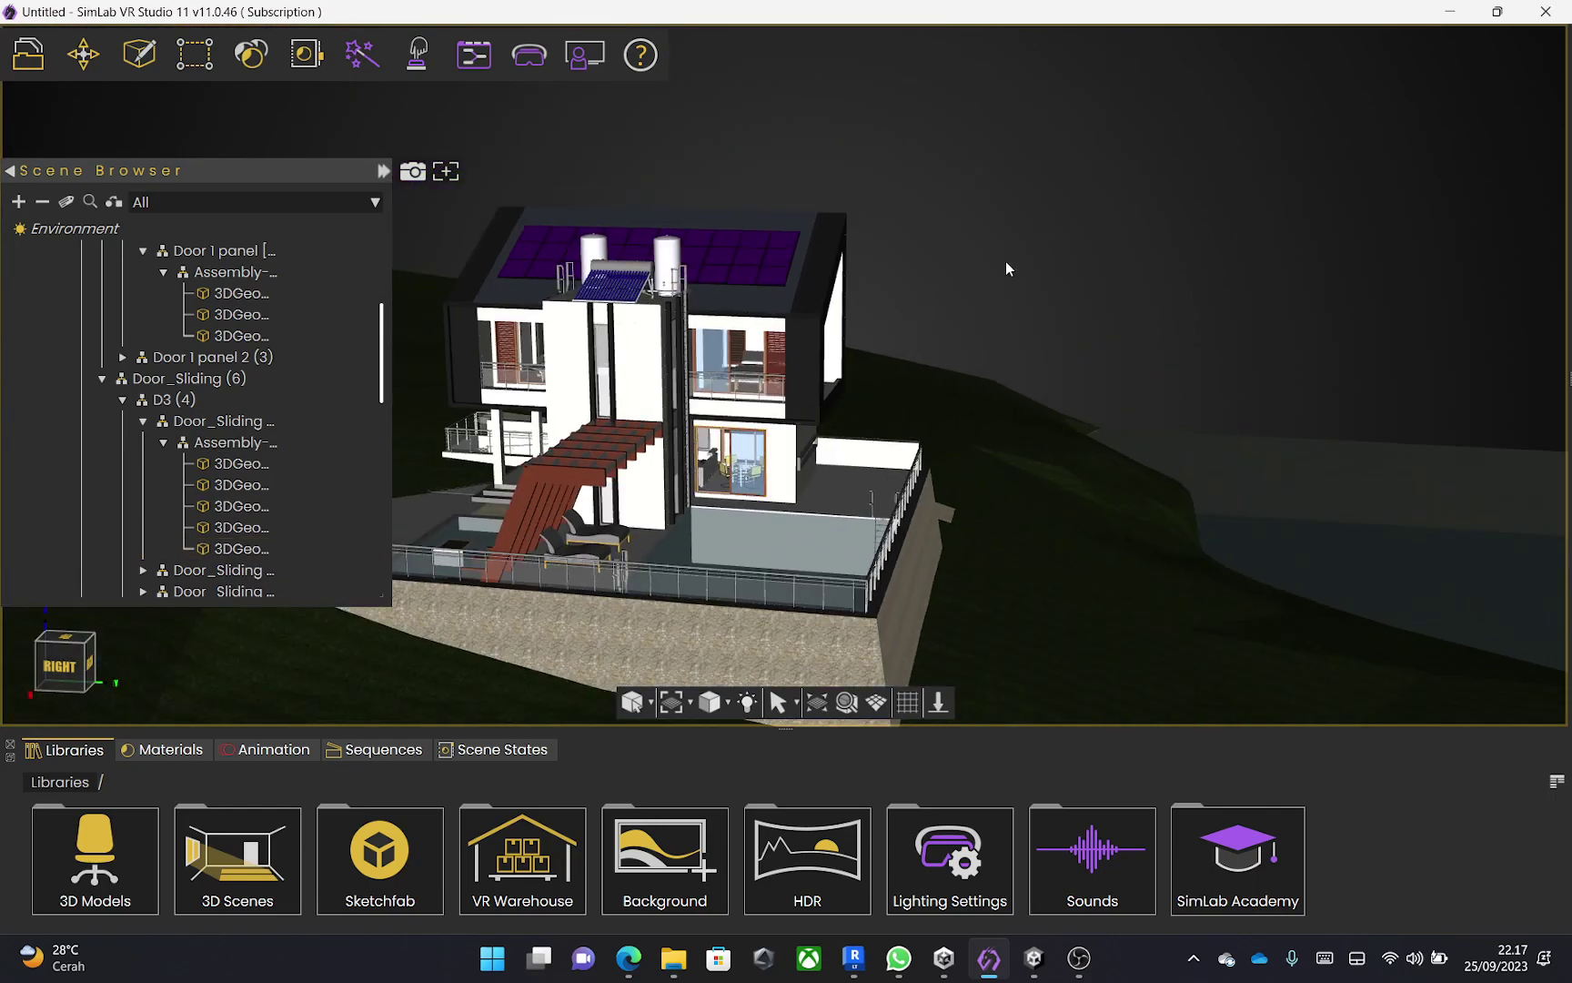
scroll(209, 397, "down", 3)
scroll(209, 398, "down", 1)
scroll(209, 397, "up", 7)
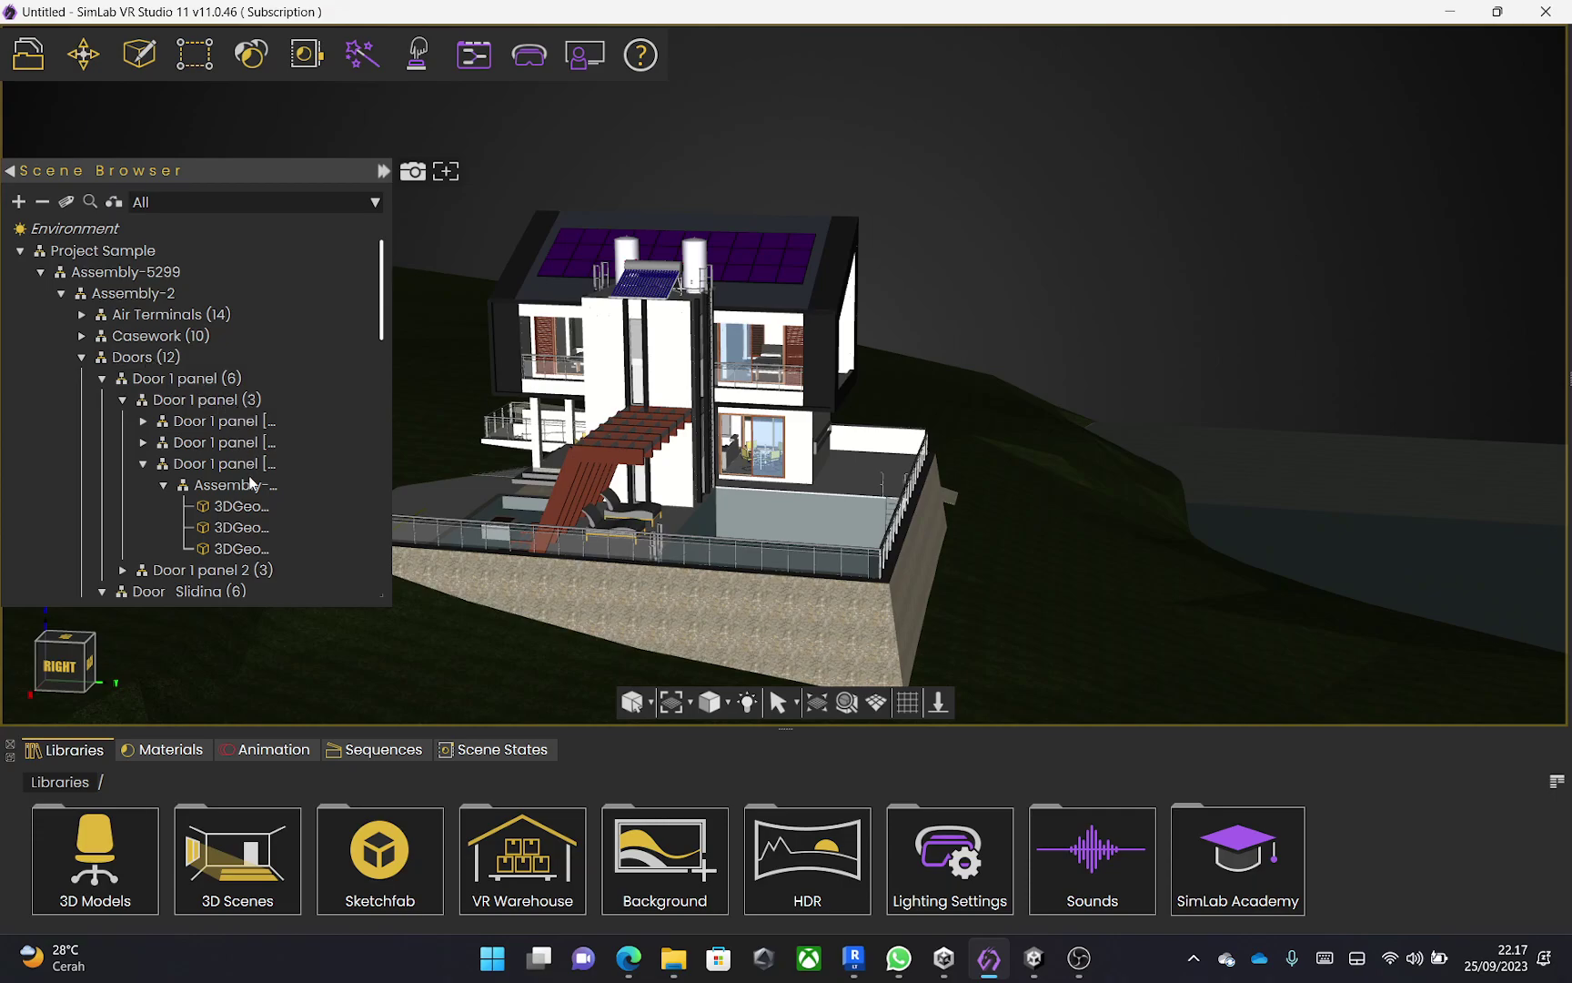
scroll(847, 469, "up", 6)
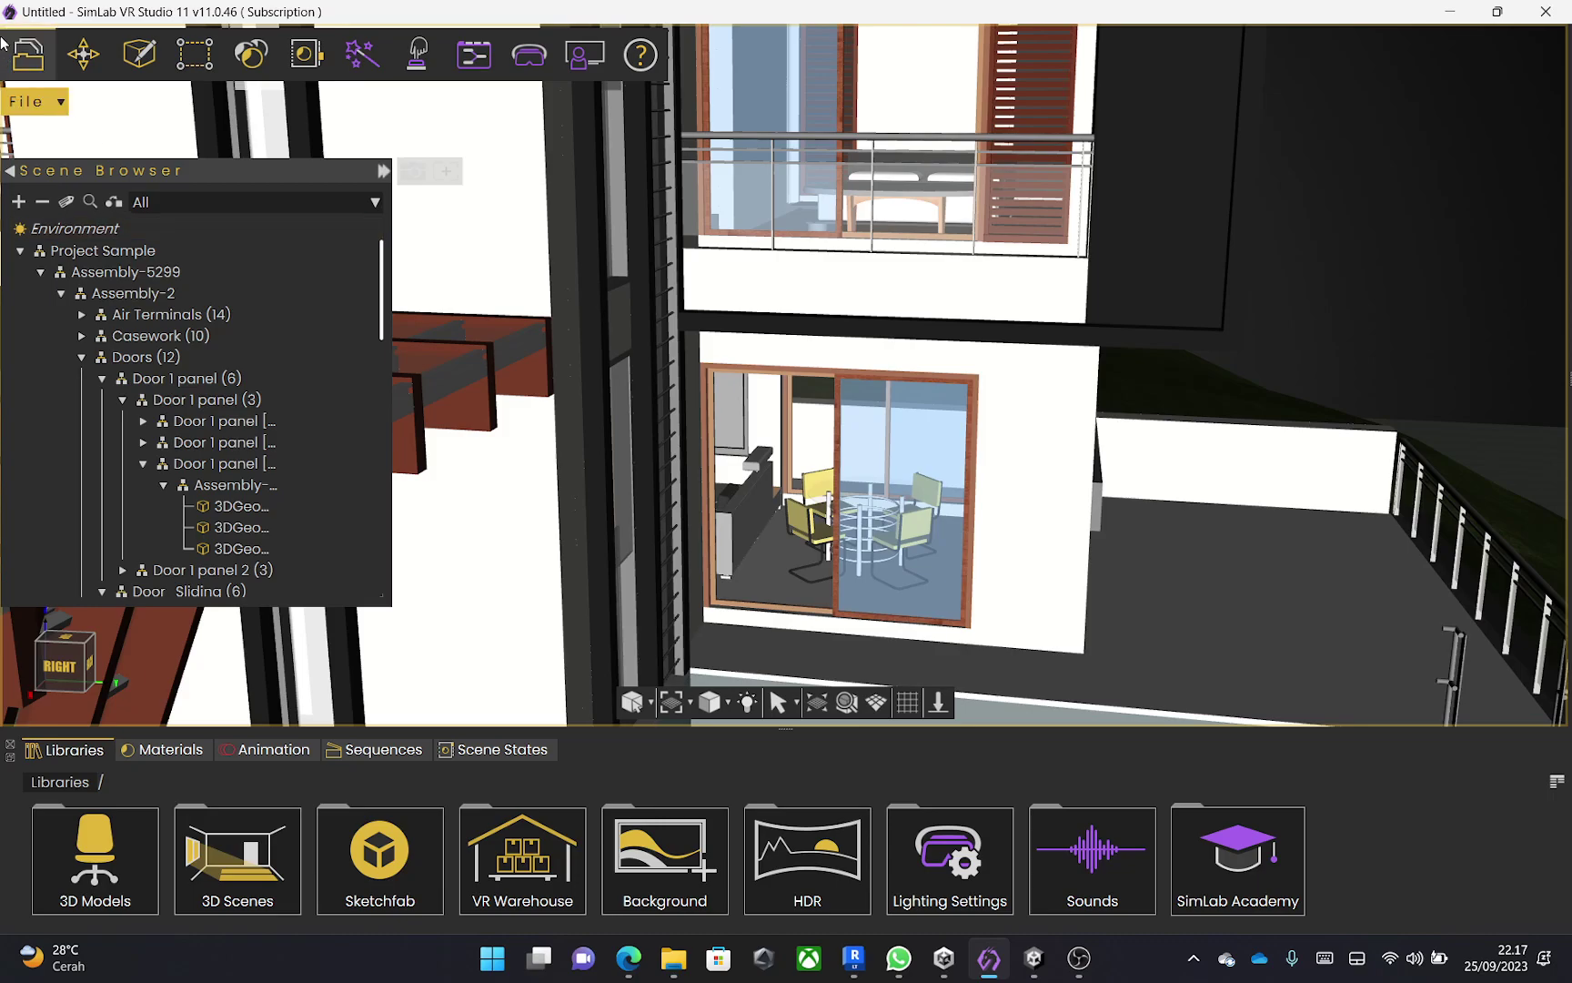
Start exporting the scene to Documents as an FBX file named model revit 3.
left_click(32, 93)
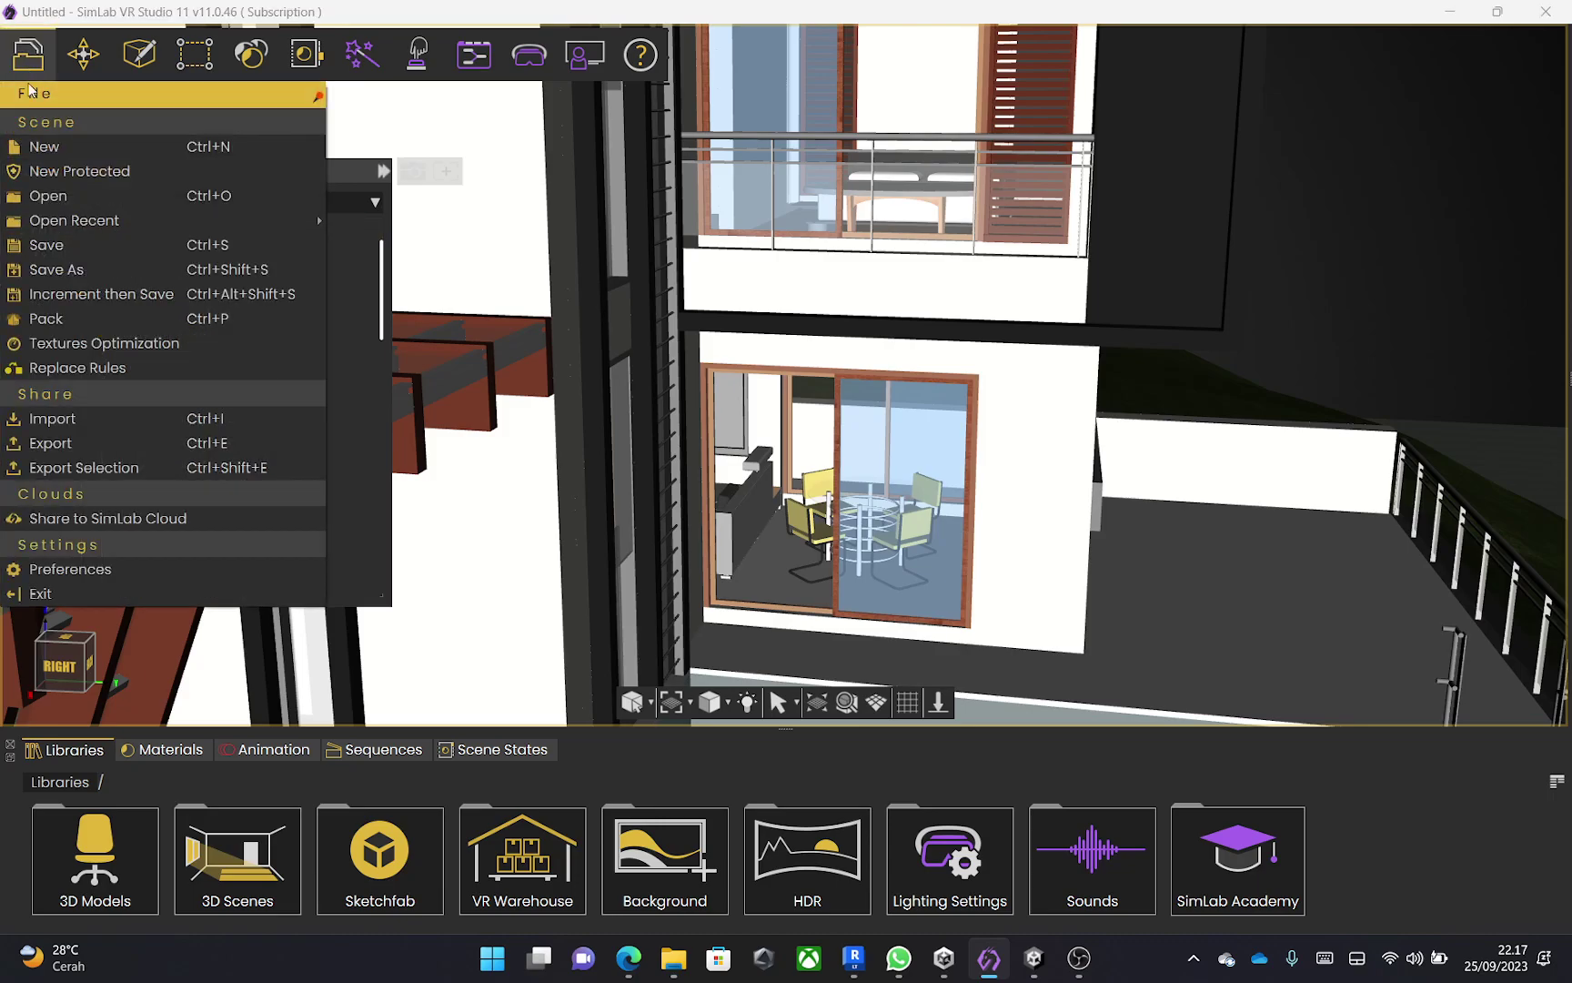
left_click(141, 441)
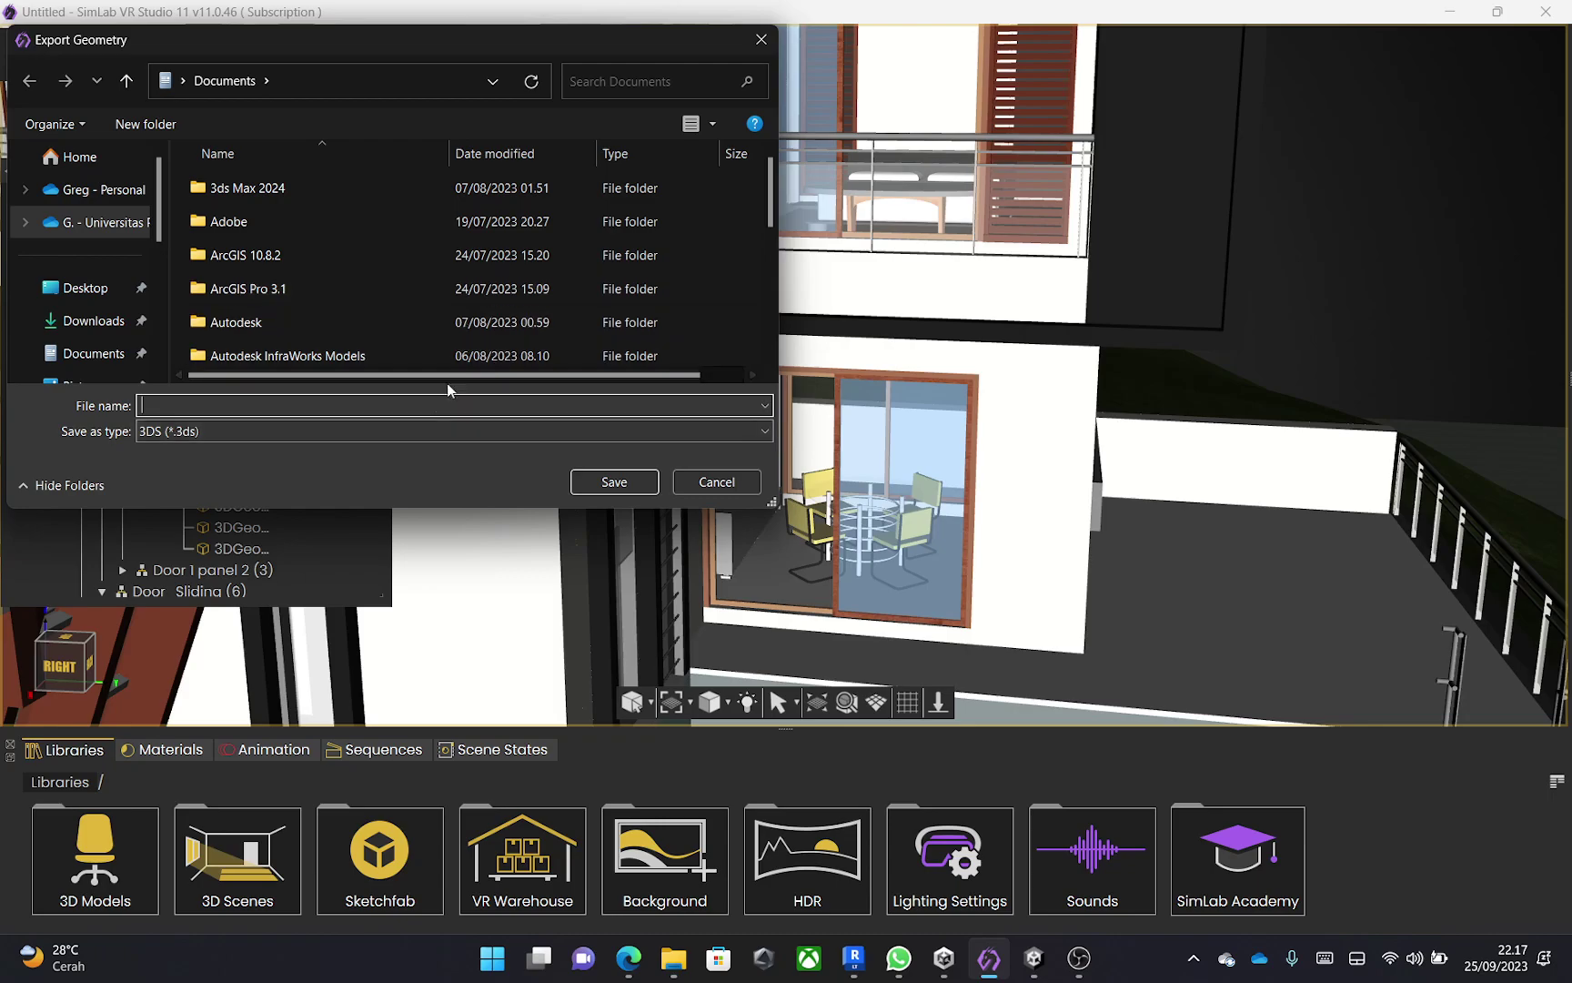
scroll(707, 290, "down", 5)
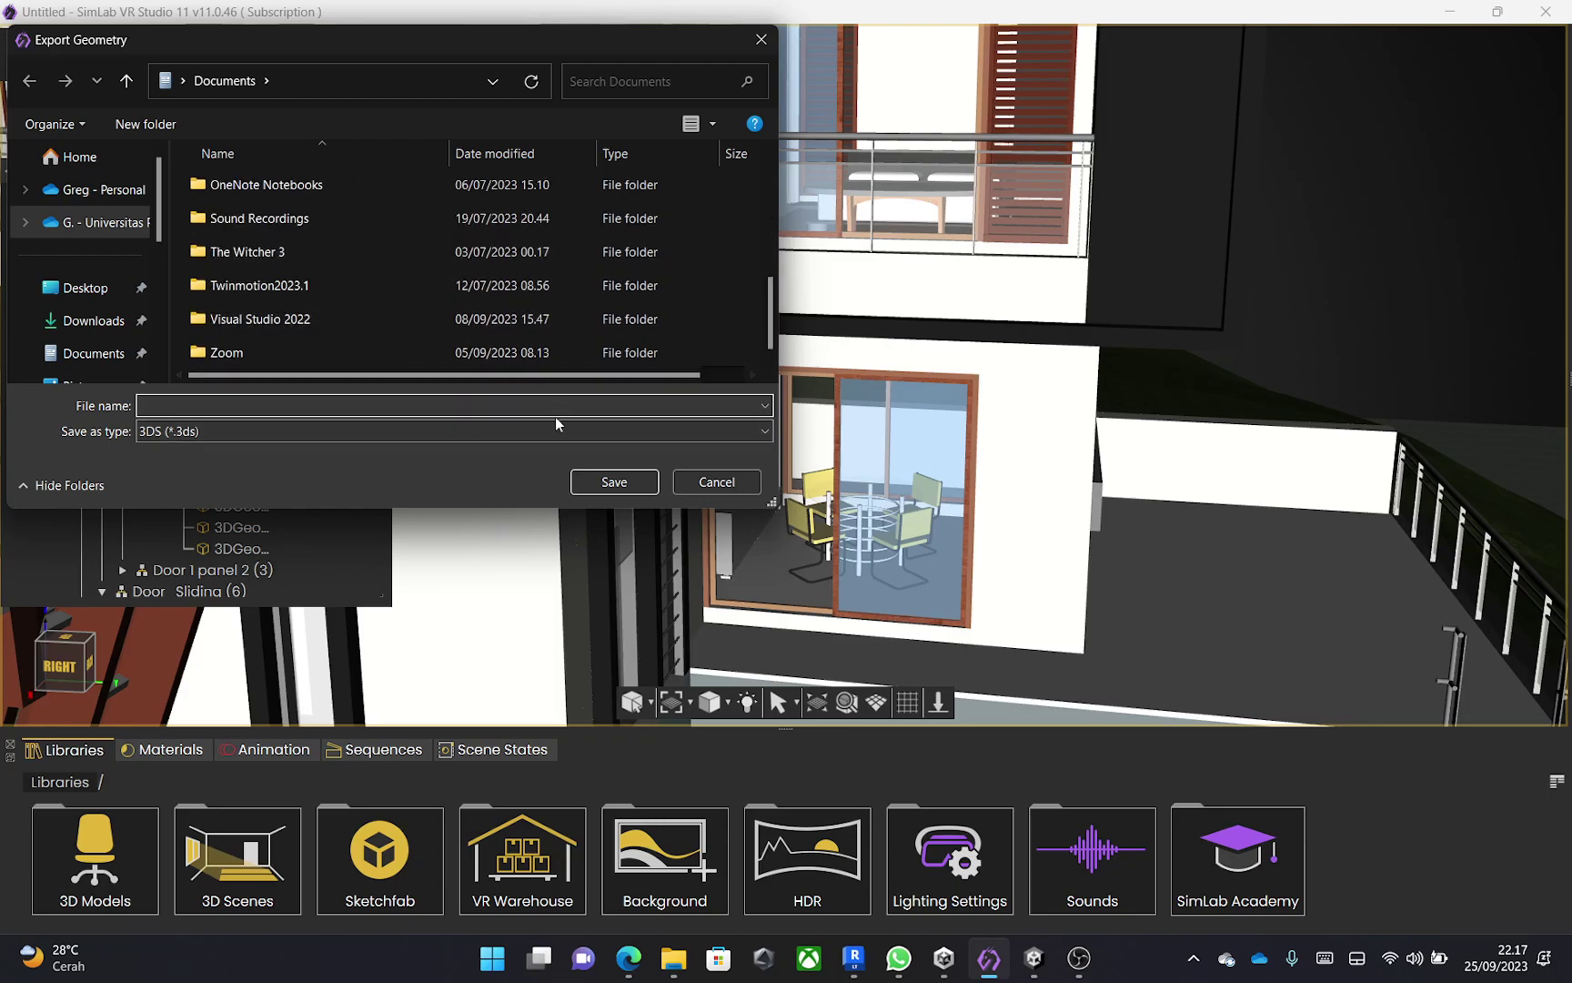
left_click(652, 429)
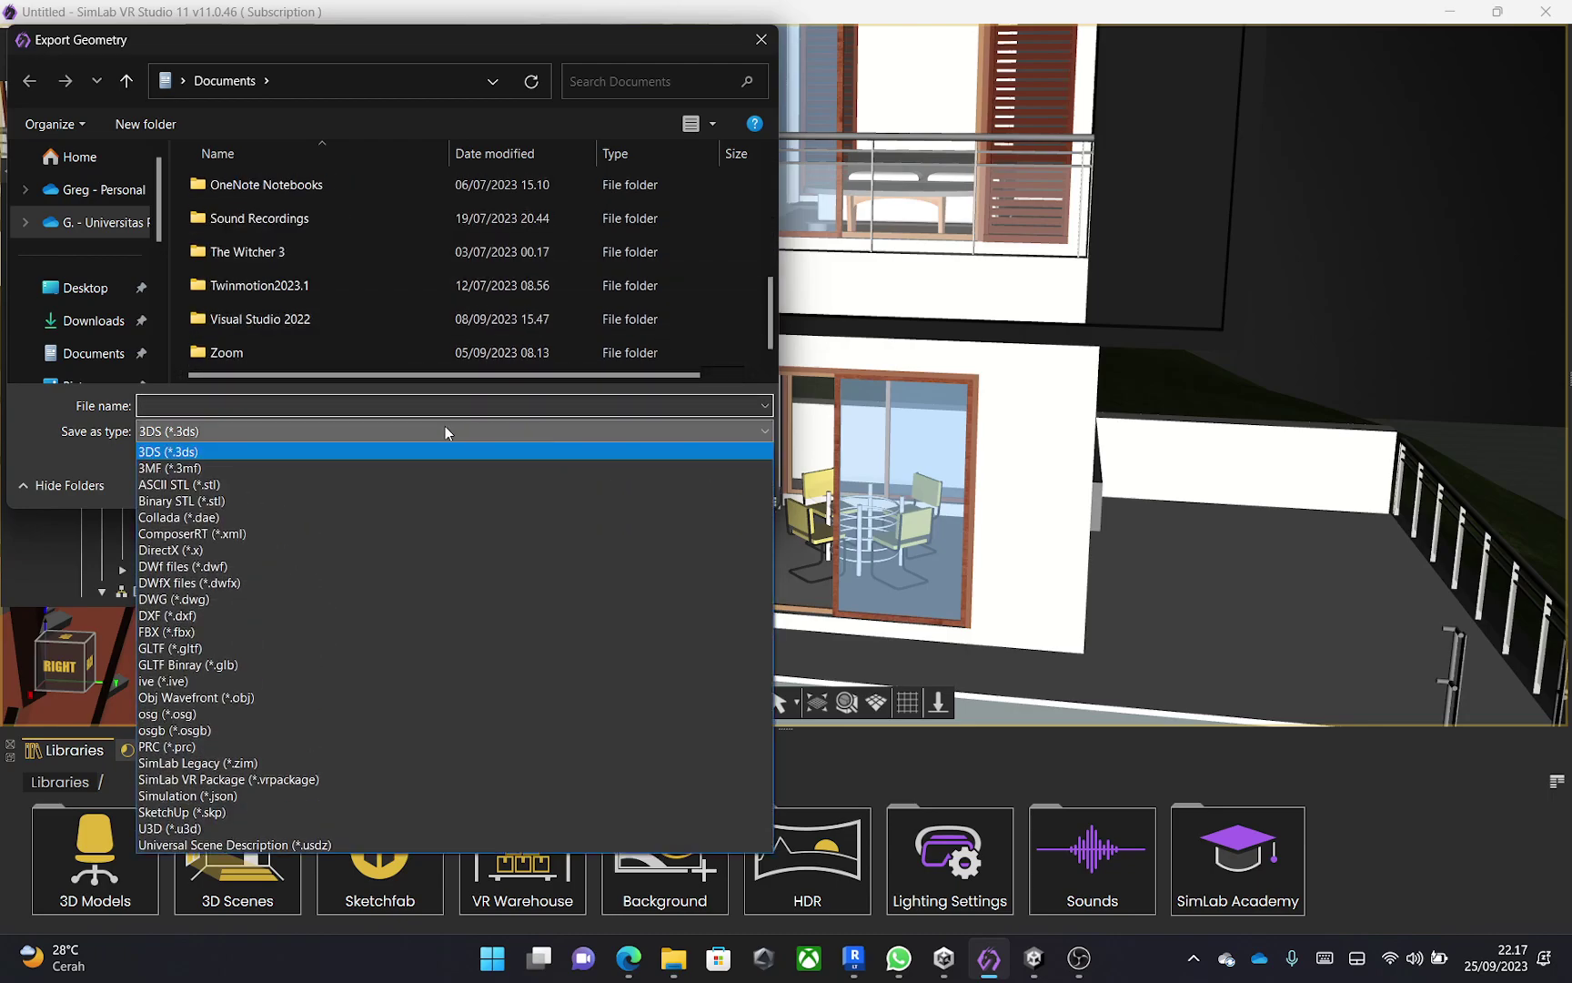
left_click(284, 632)
left_click(251, 405)
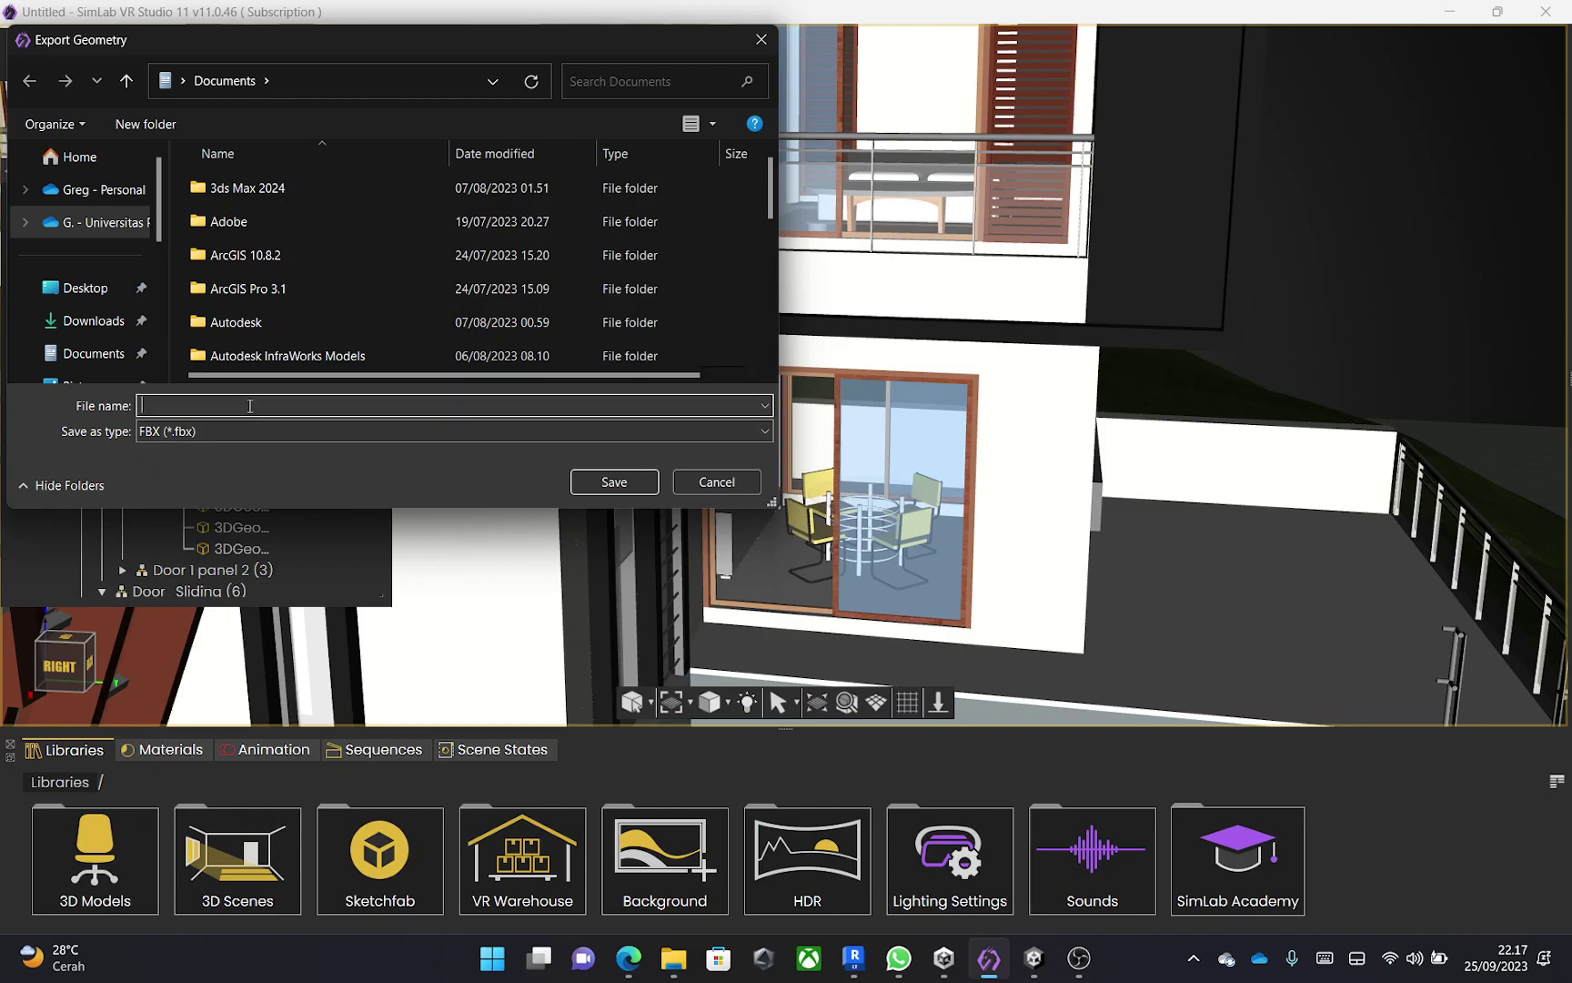
type("model revit 3")
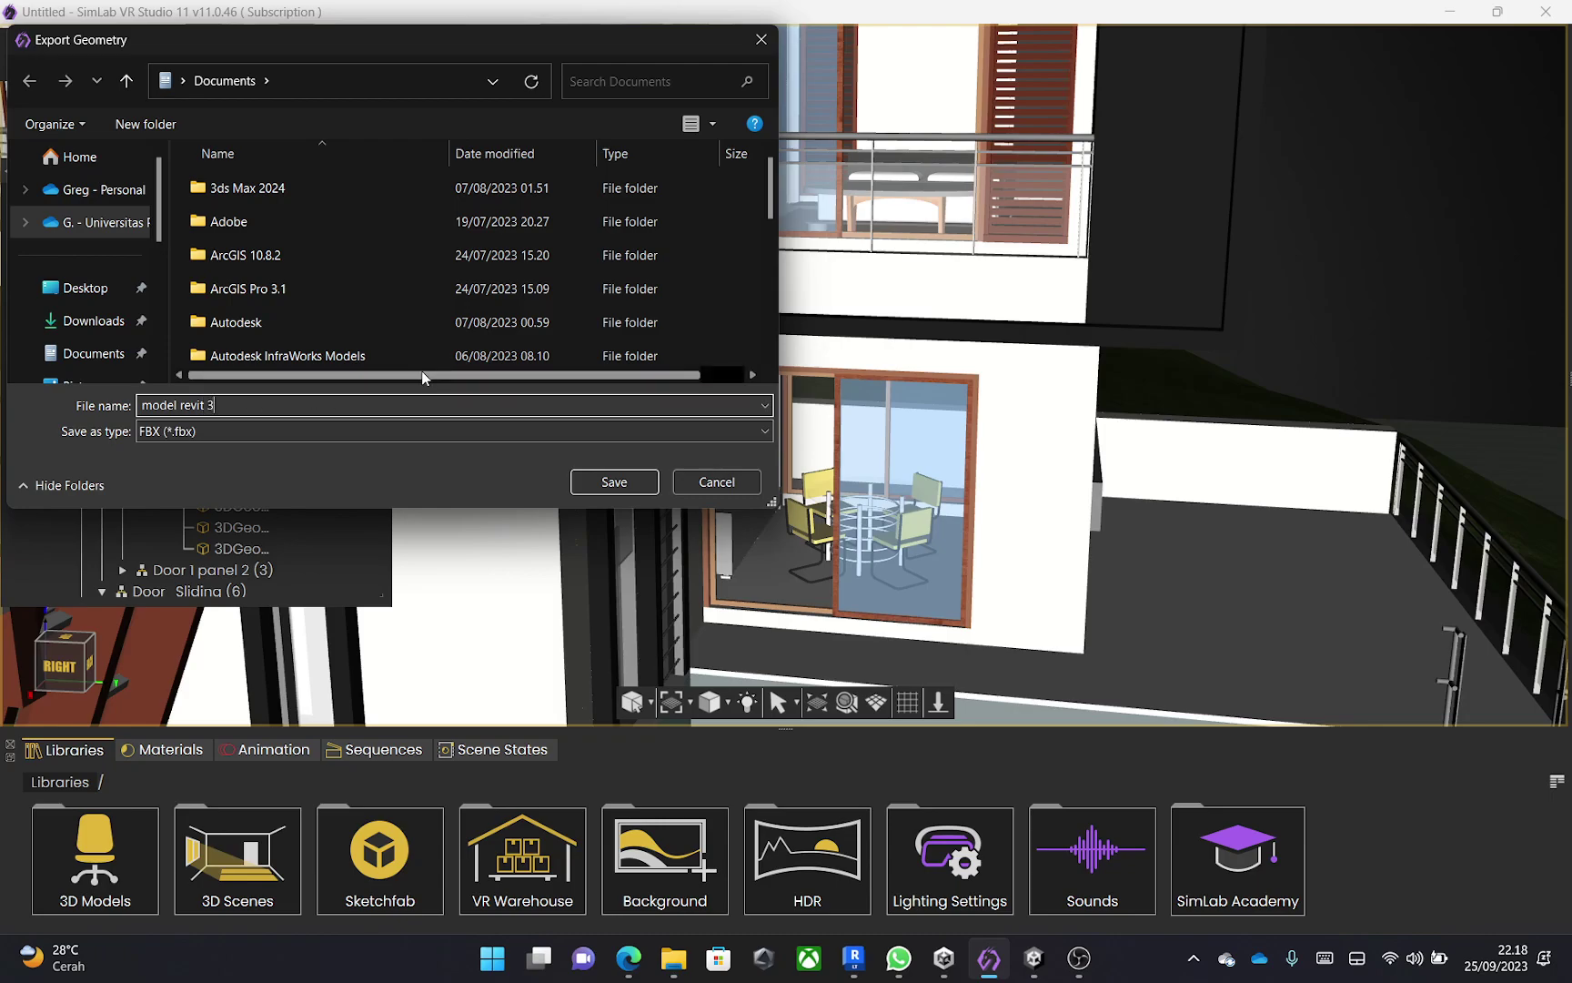
left_click(600, 482)
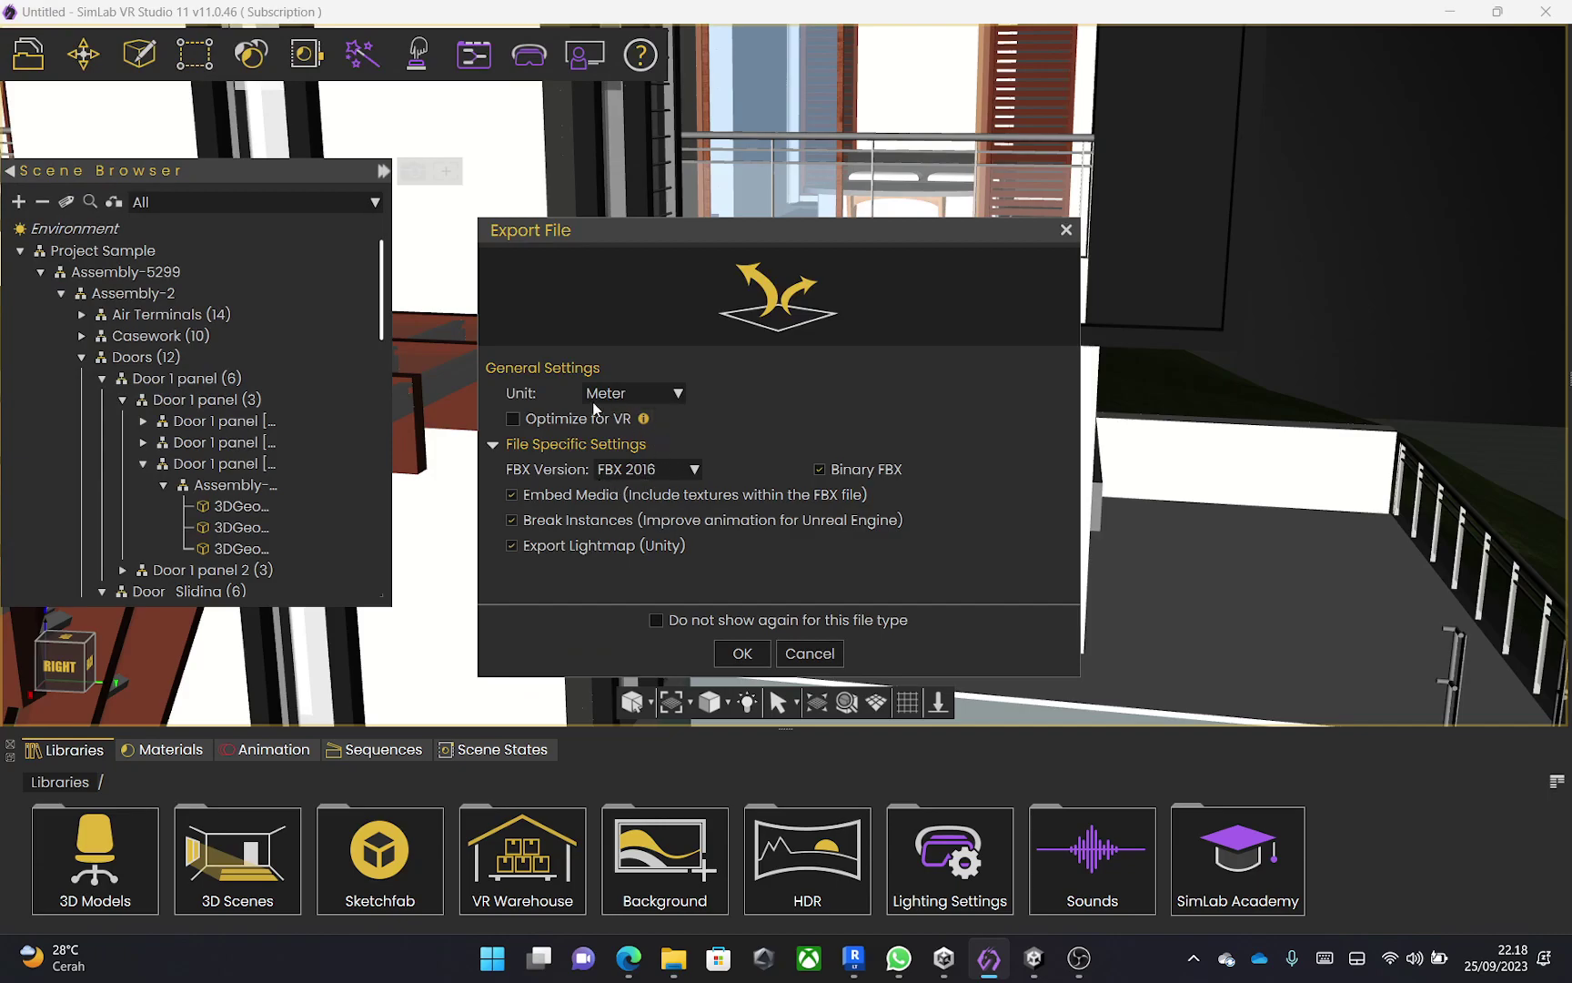
Keep Meter as the export unit, leave Optimize for VR off and run the FBX 2016 export.
left_click(647, 403)
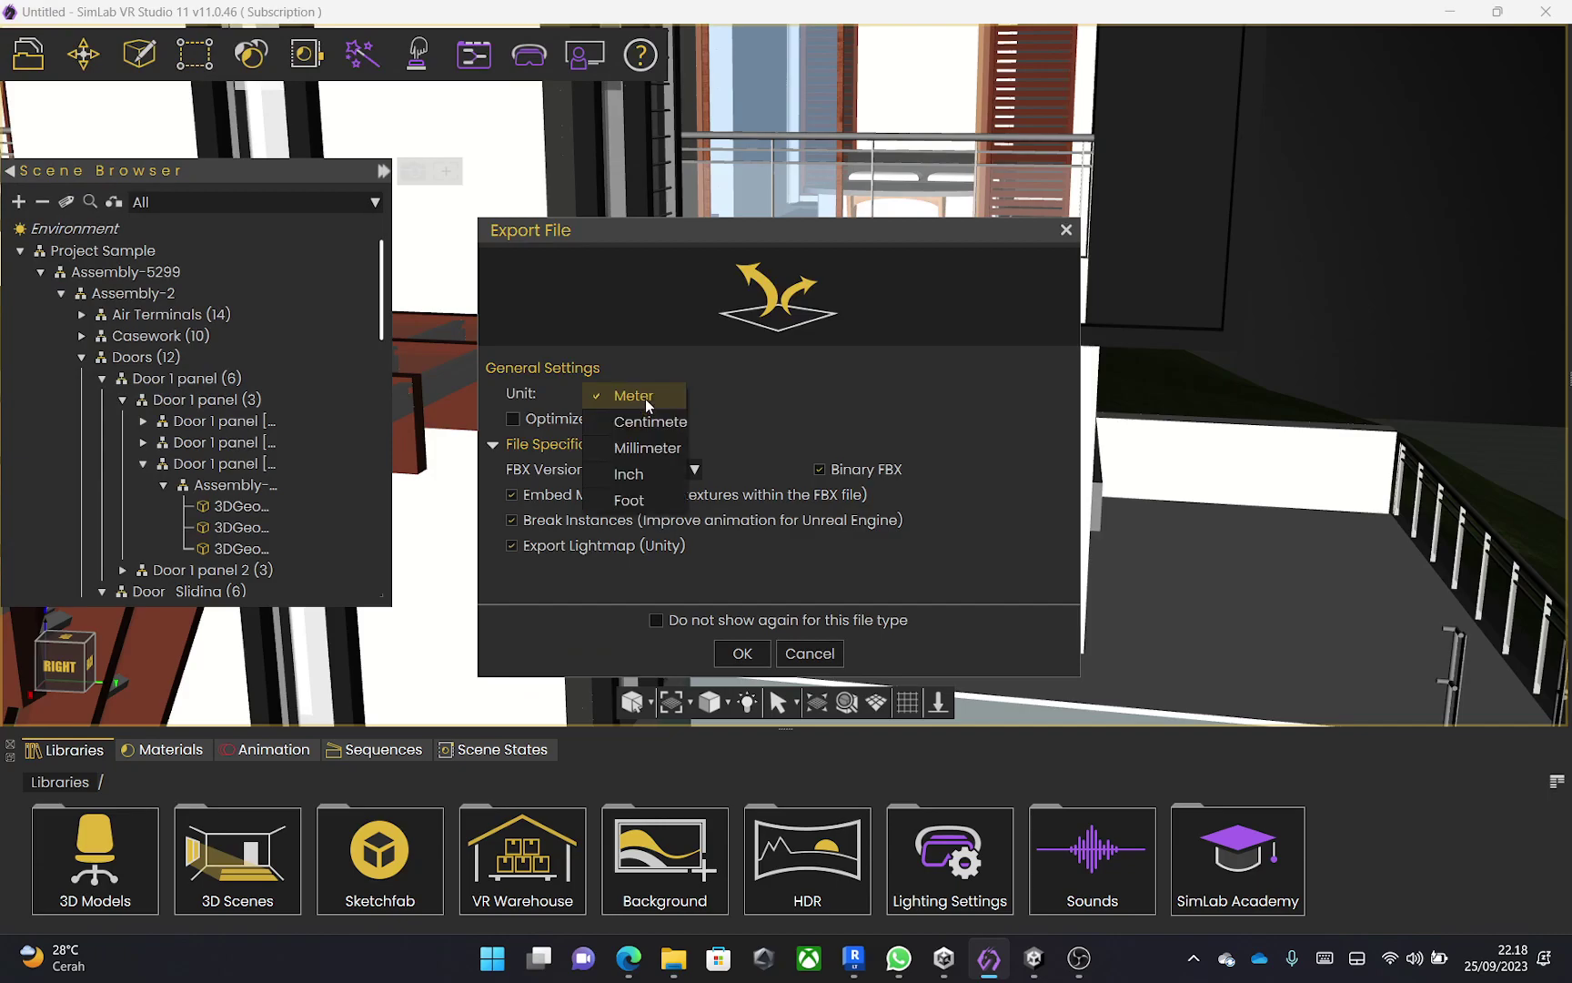
left_click(788, 405)
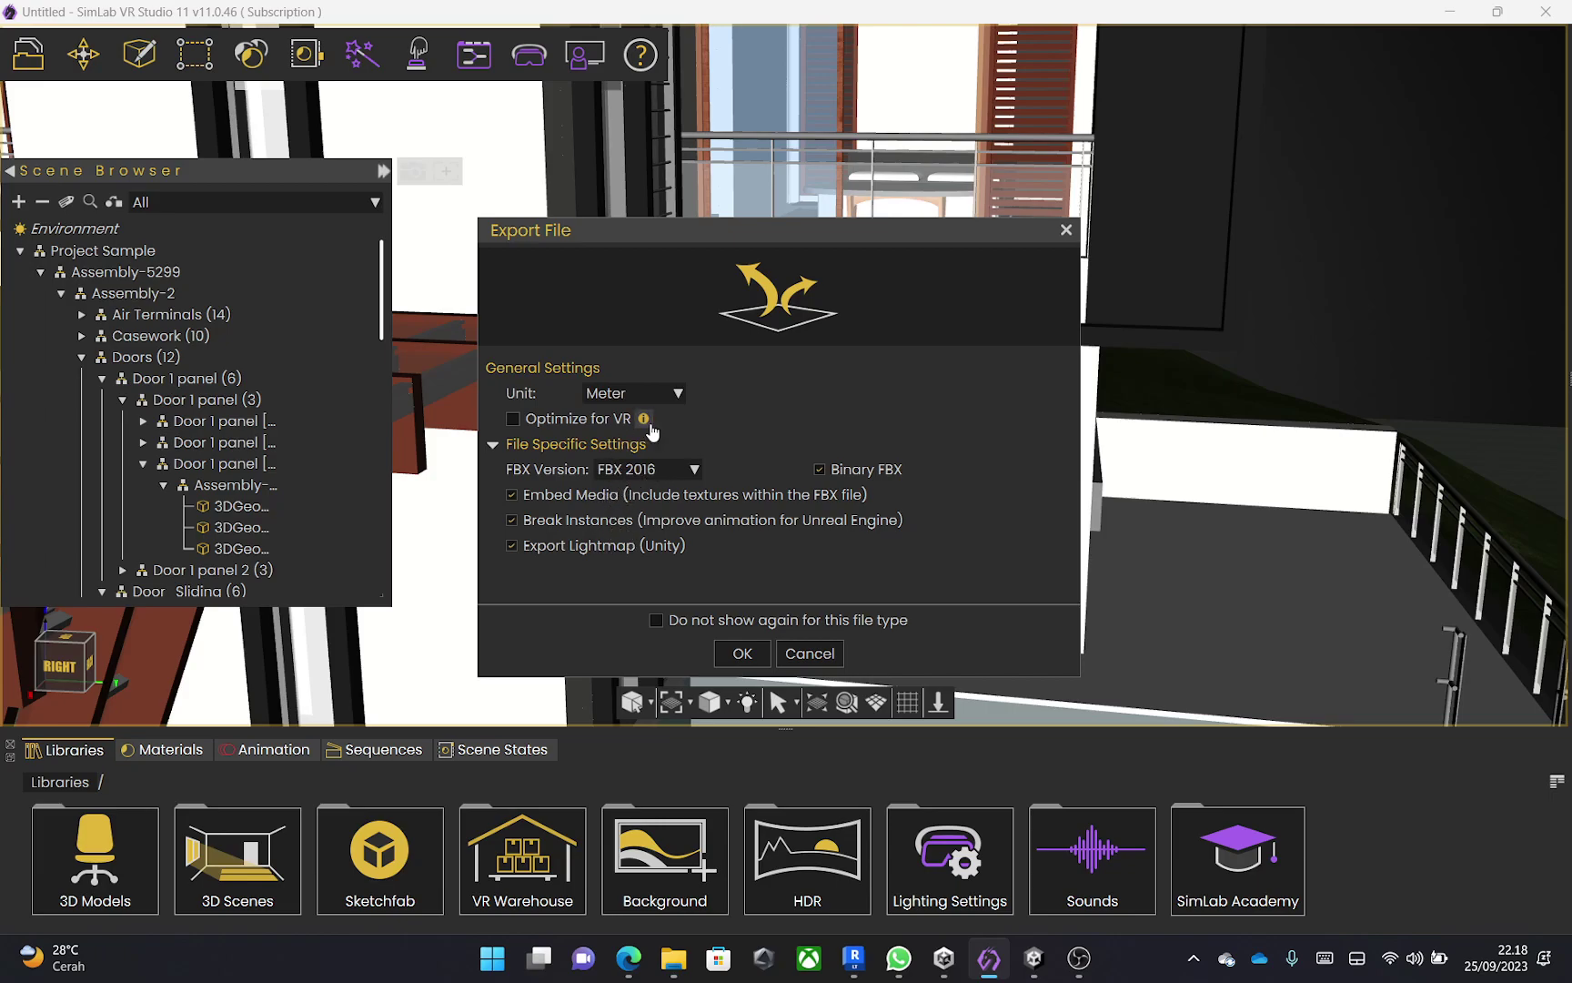
mouse_move(652, 432)
left_click(743, 654)
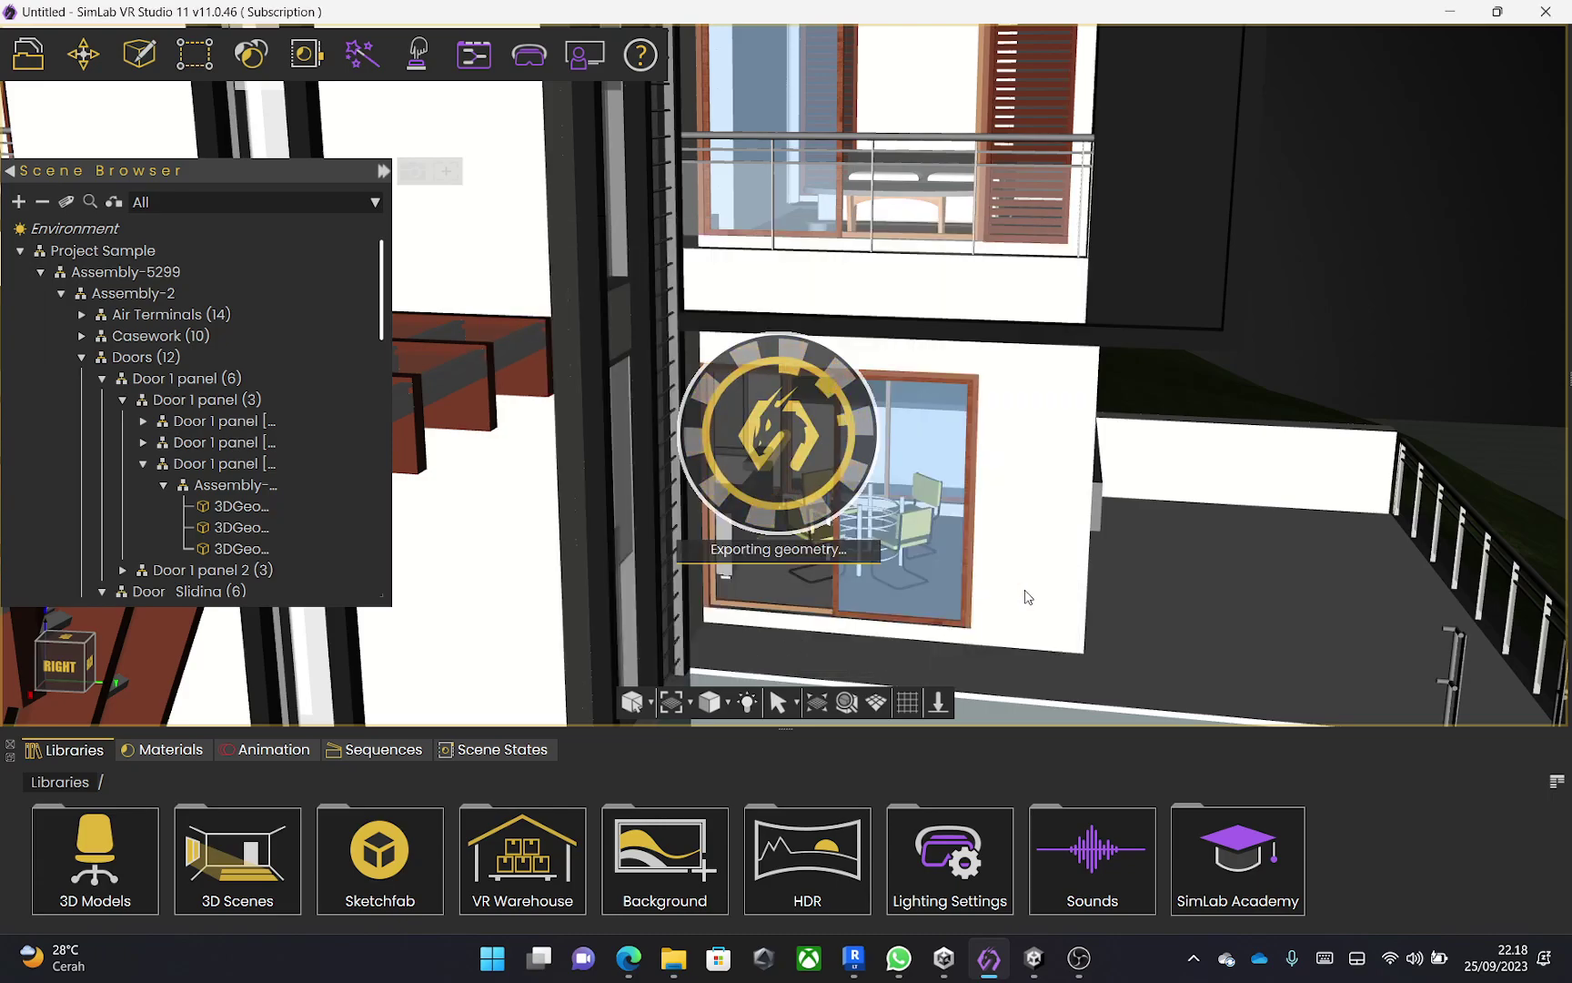
Switch to the Revit to Meta project in Unity and check its build settings.
mouse_move(1034, 957)
left_click(1028, 896)
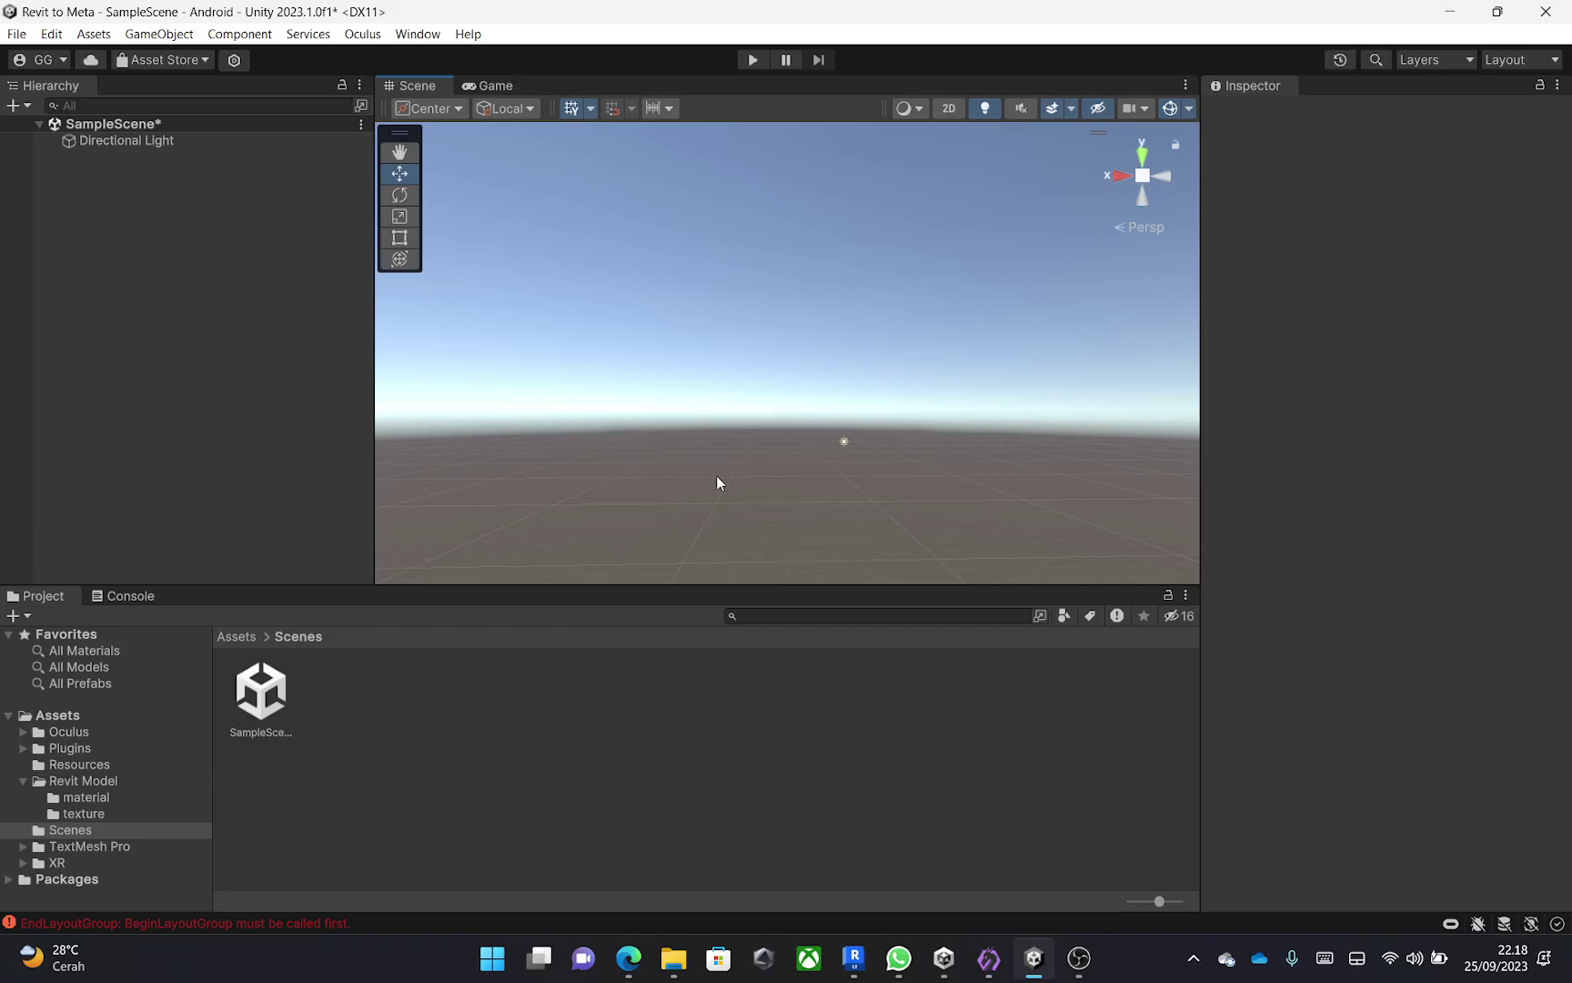
left_click(14, 35)
left_click(137, 276)
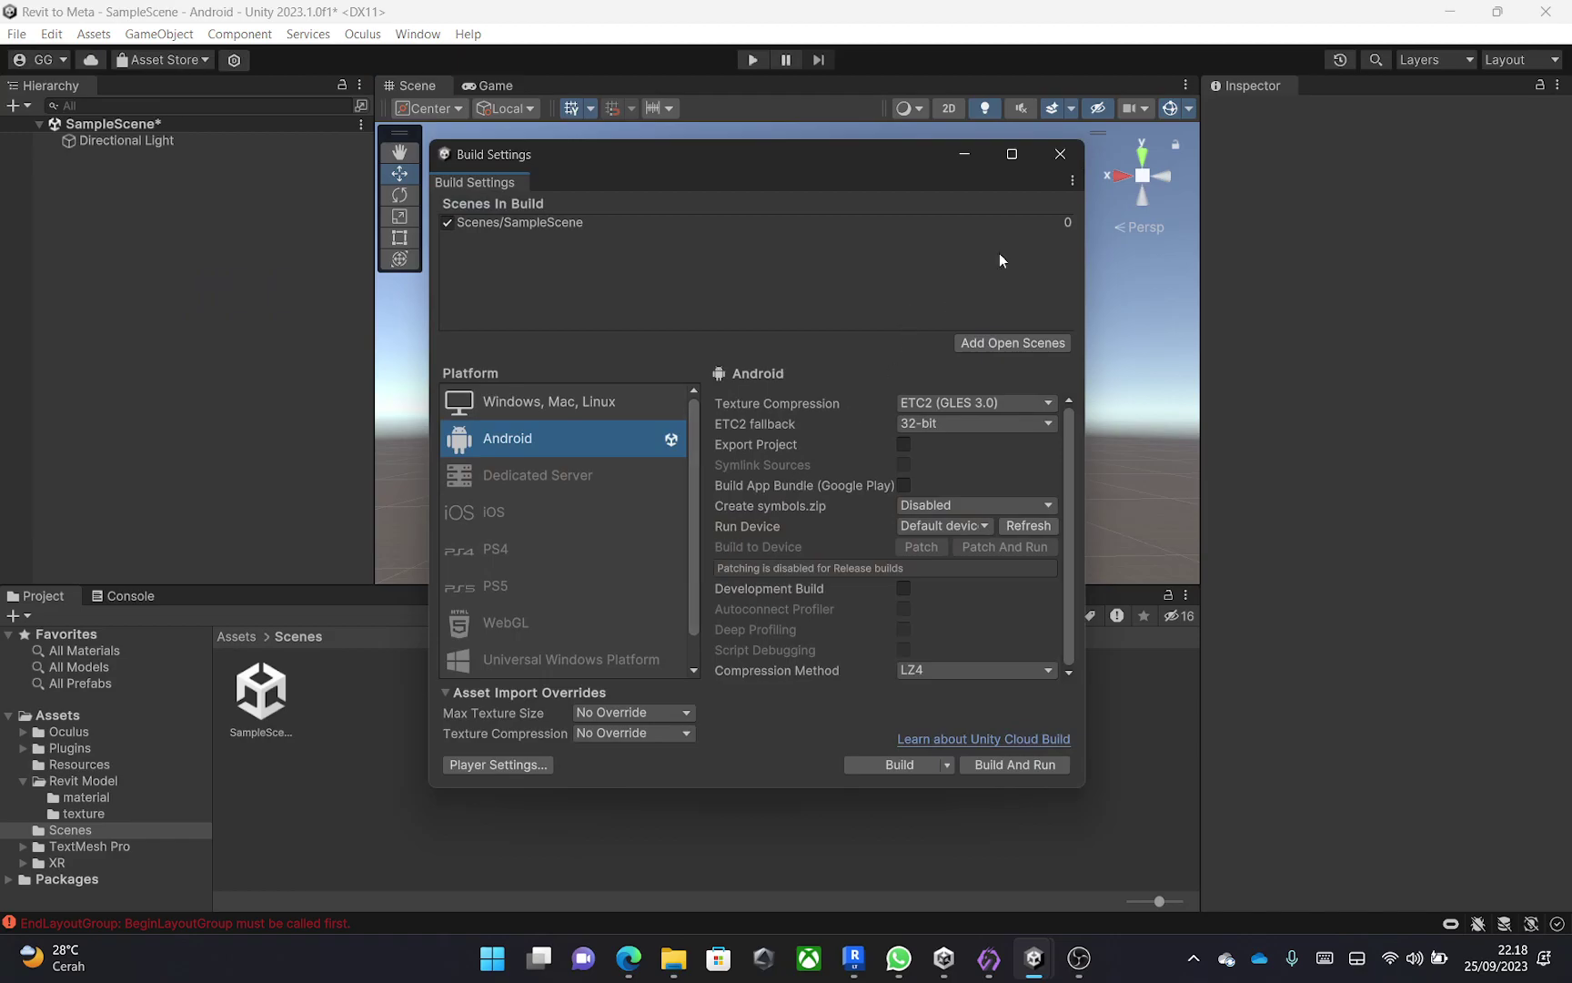
left_click(1057, 155)
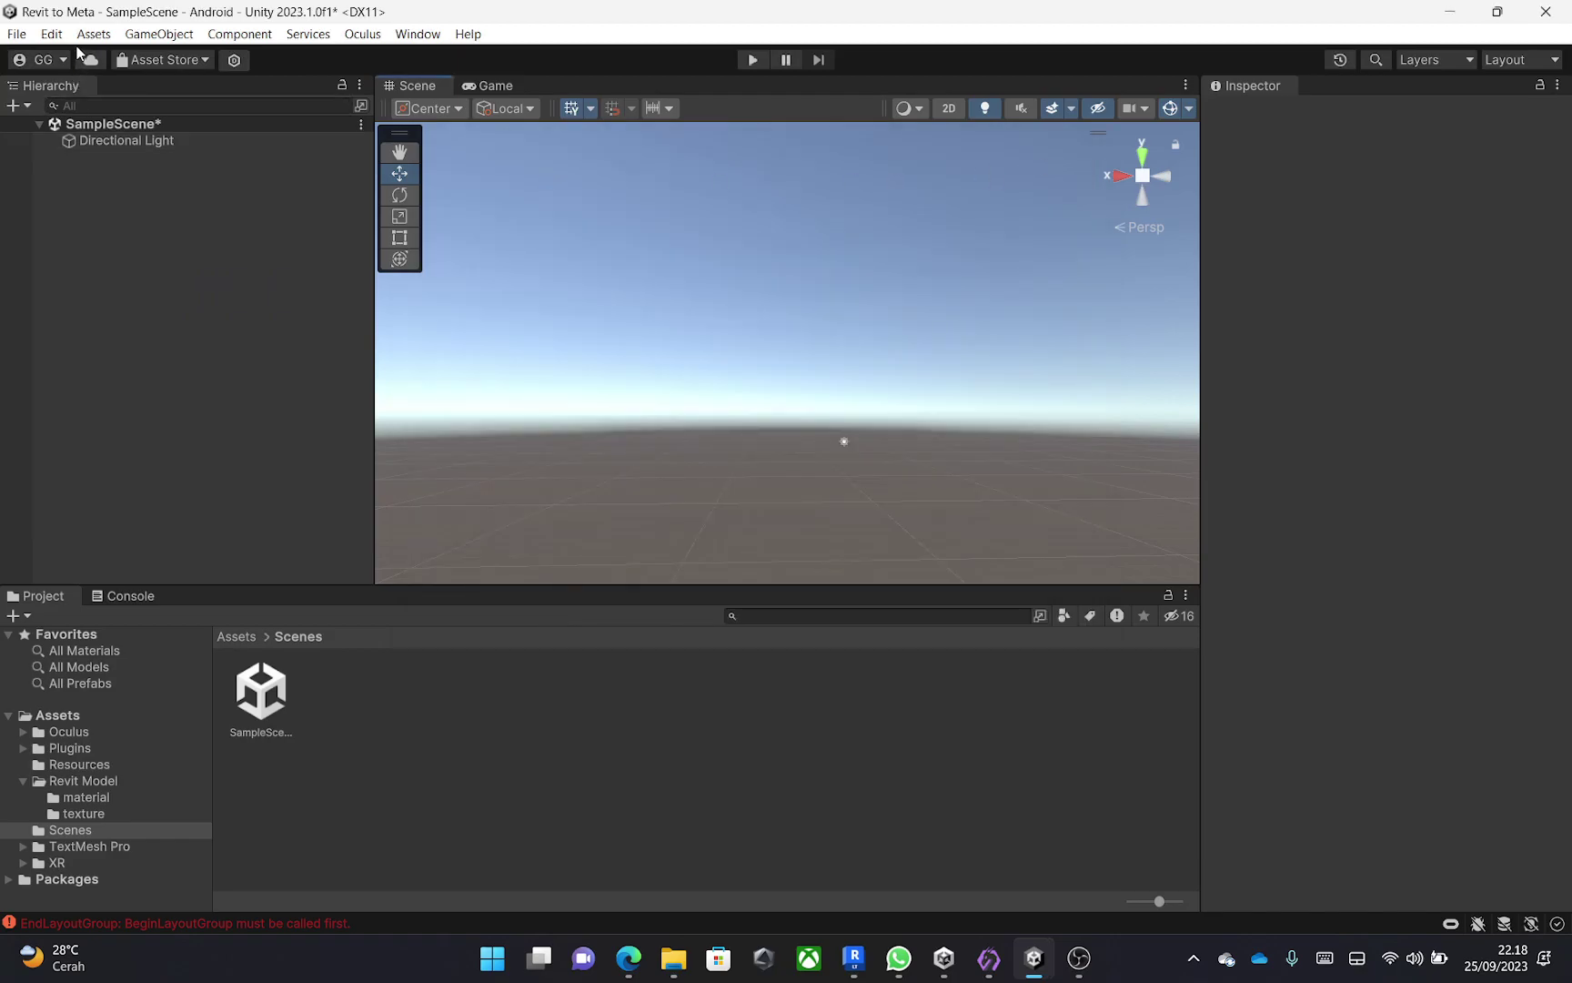
Check the XR Plug-in Management providers for Android and desktop in the project settings.
left_click(18, 35)
left_click(144, 276)
left_click(528, 767)
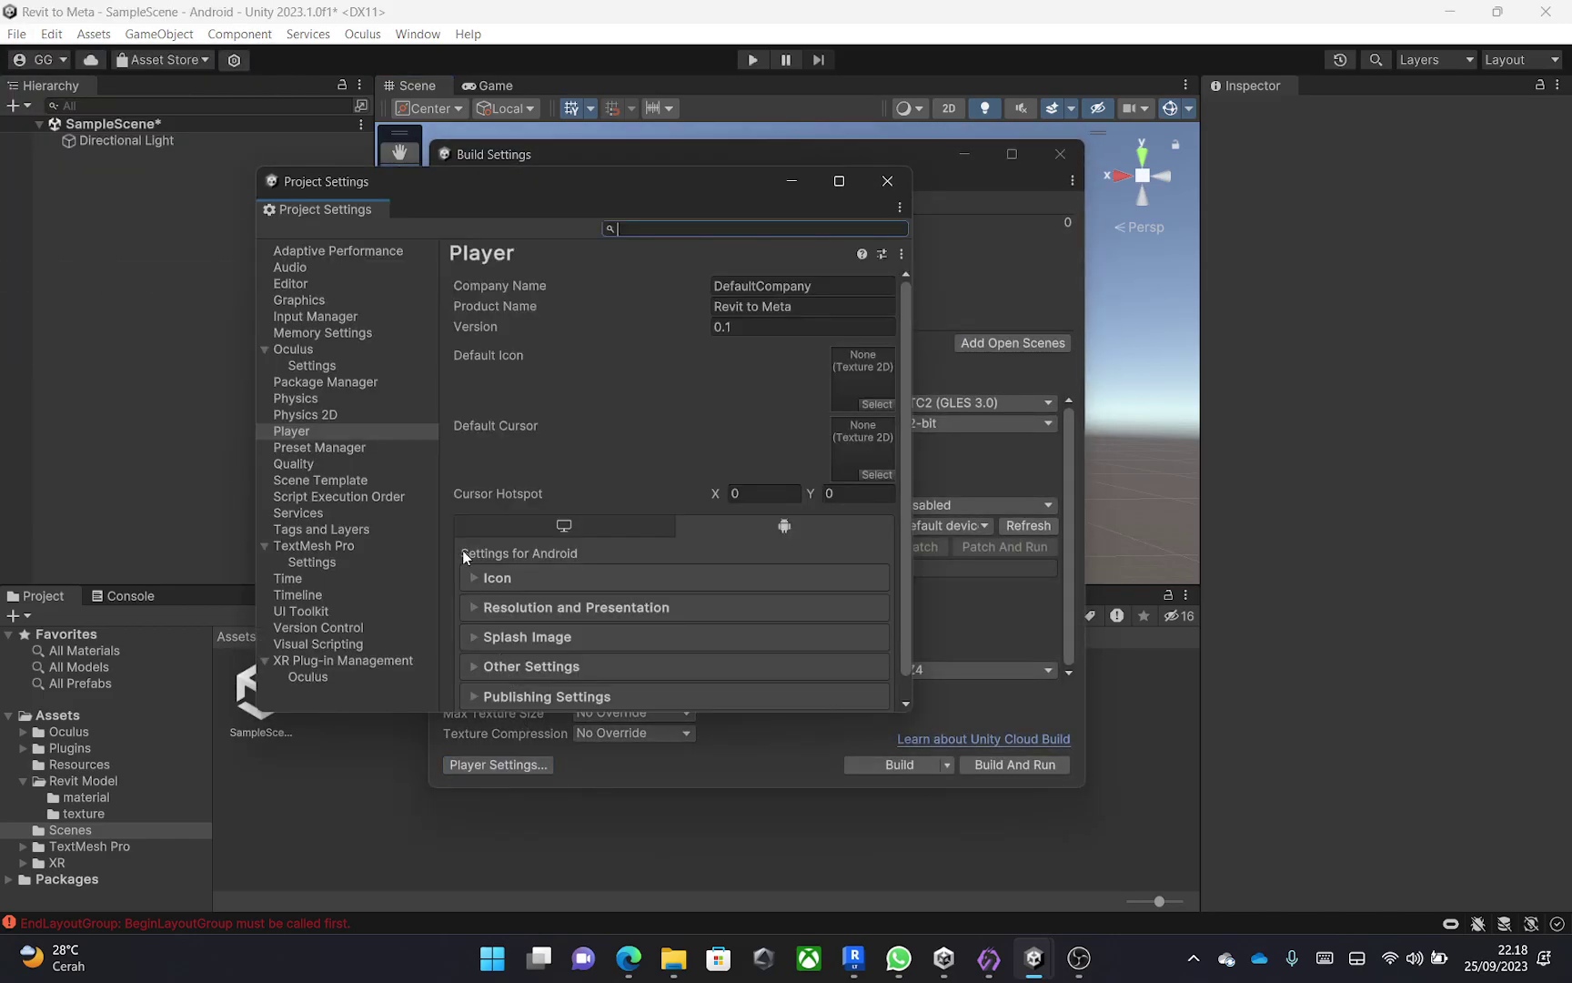
left_click(348, 661)
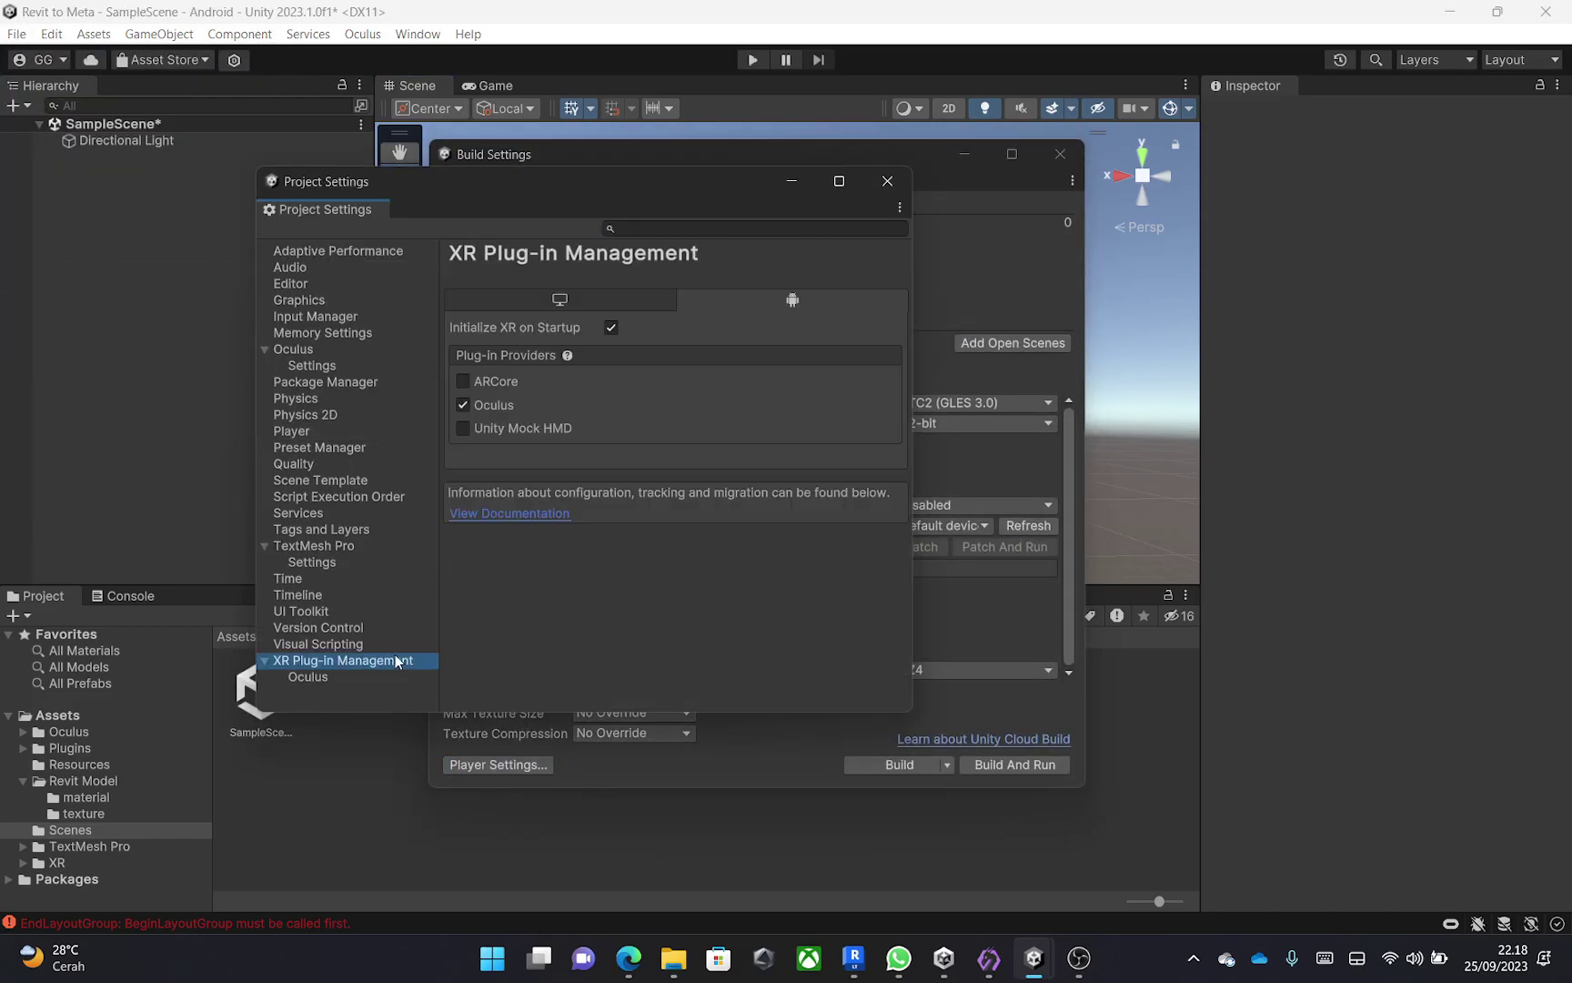
left_click(582, 301)
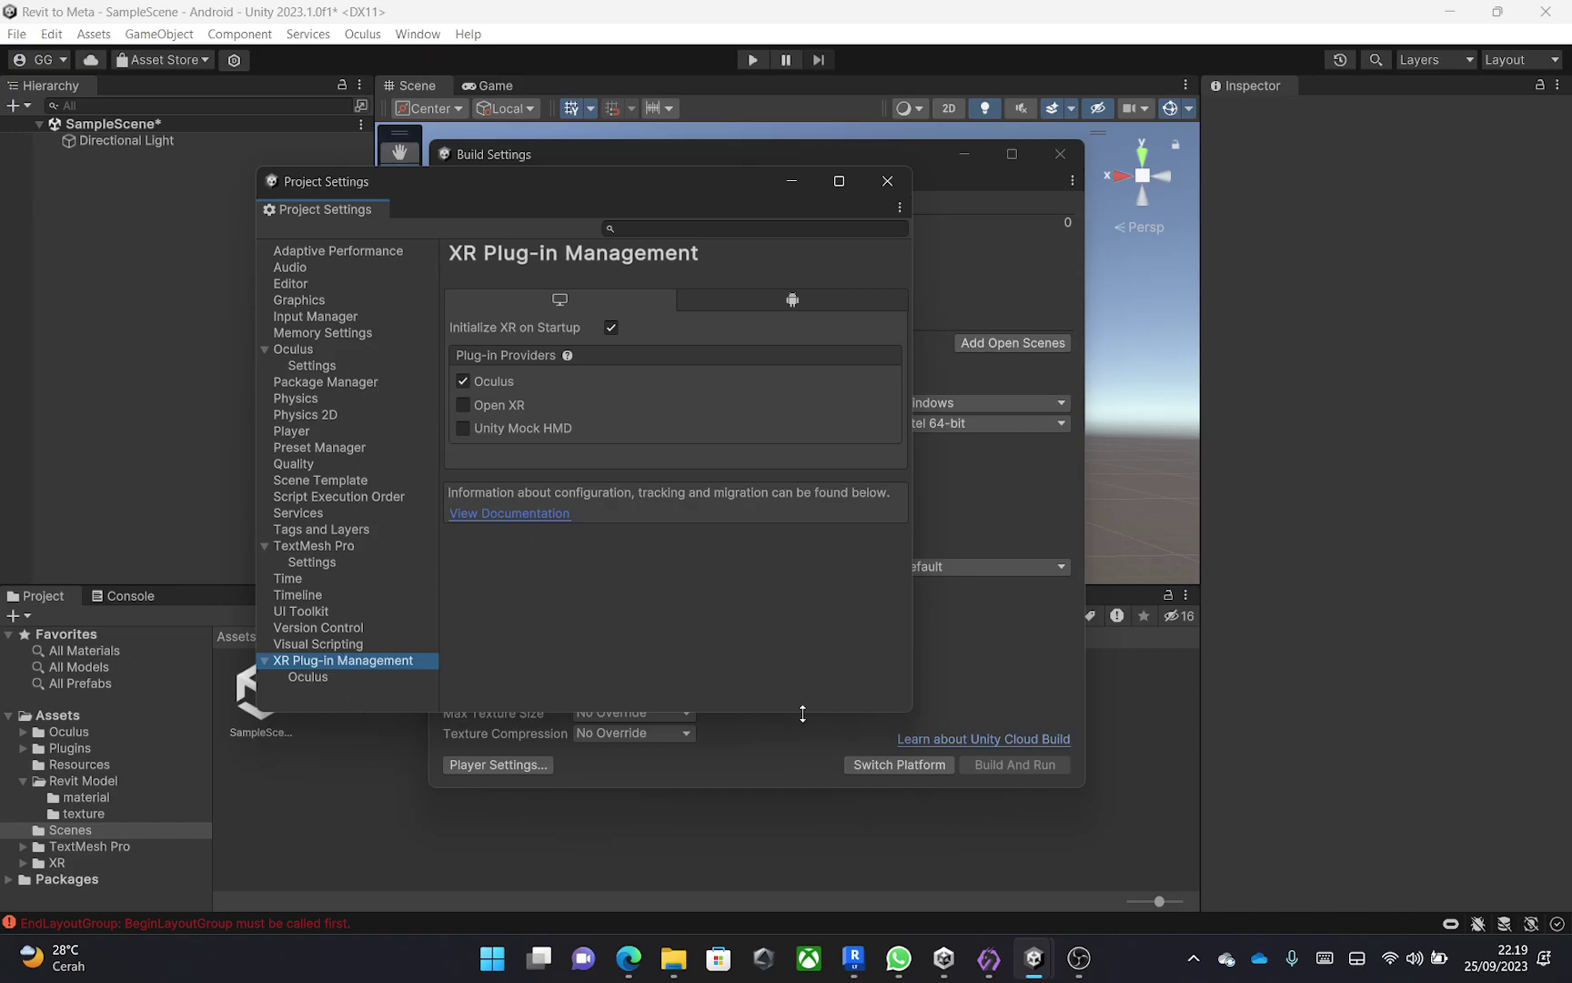
Check the Oculus Project Setup Tool checklist for desktop, then close the project settings and build settings.
left_click(346, 352)
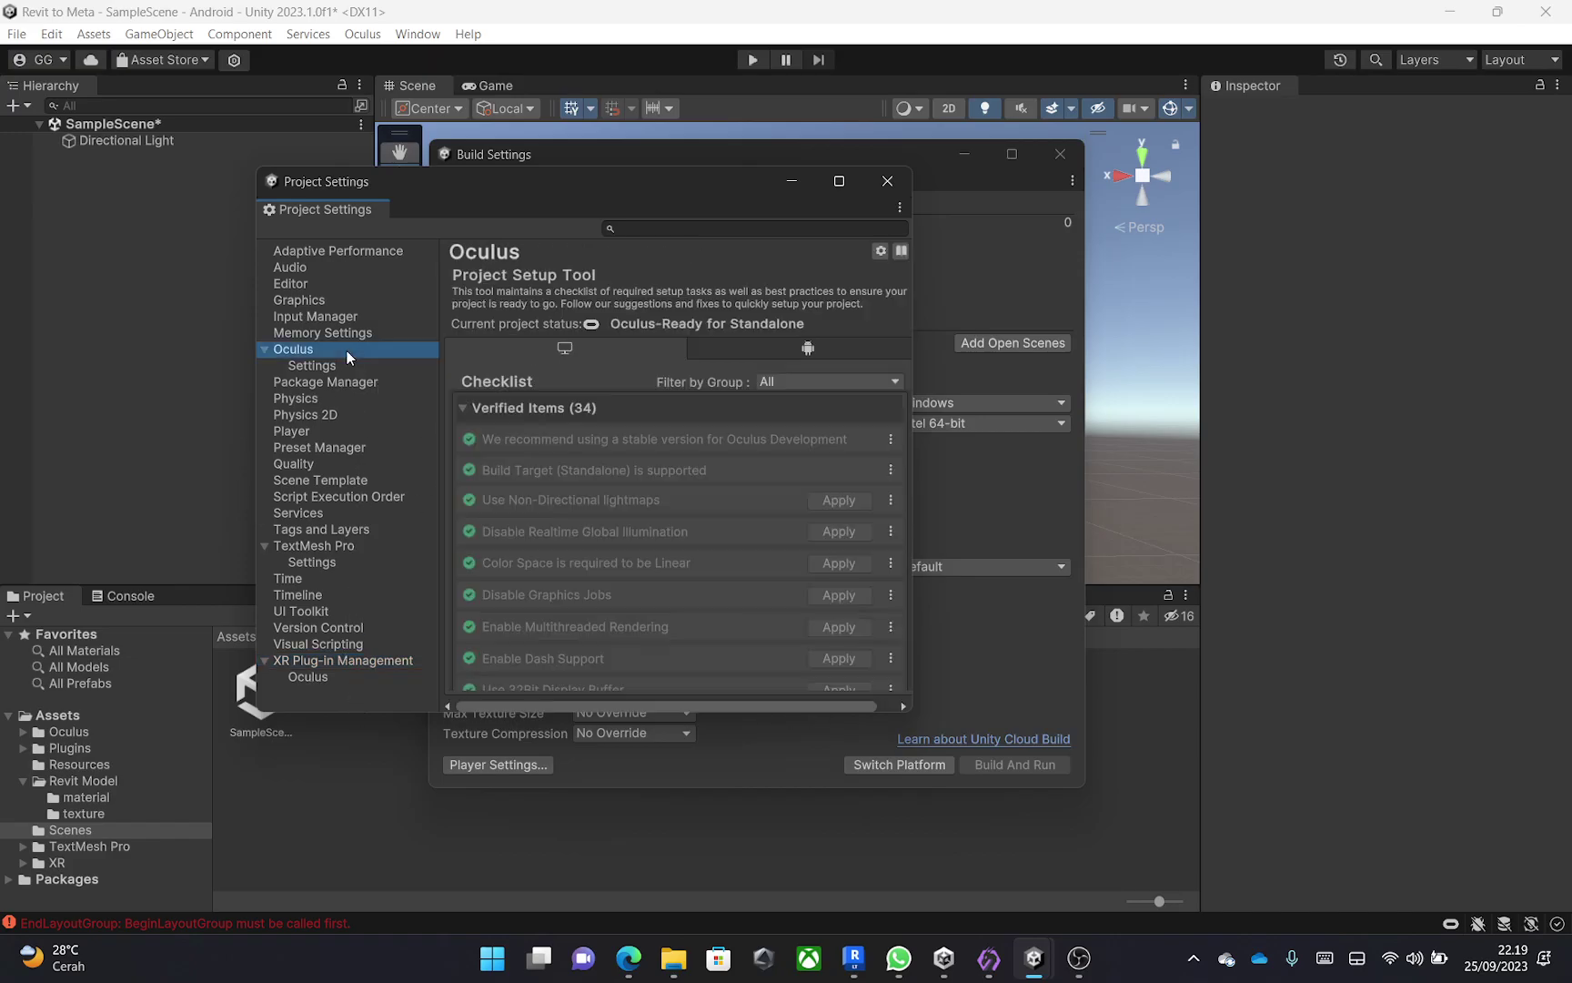
left_click(712, 352)
left_click(888, 180)
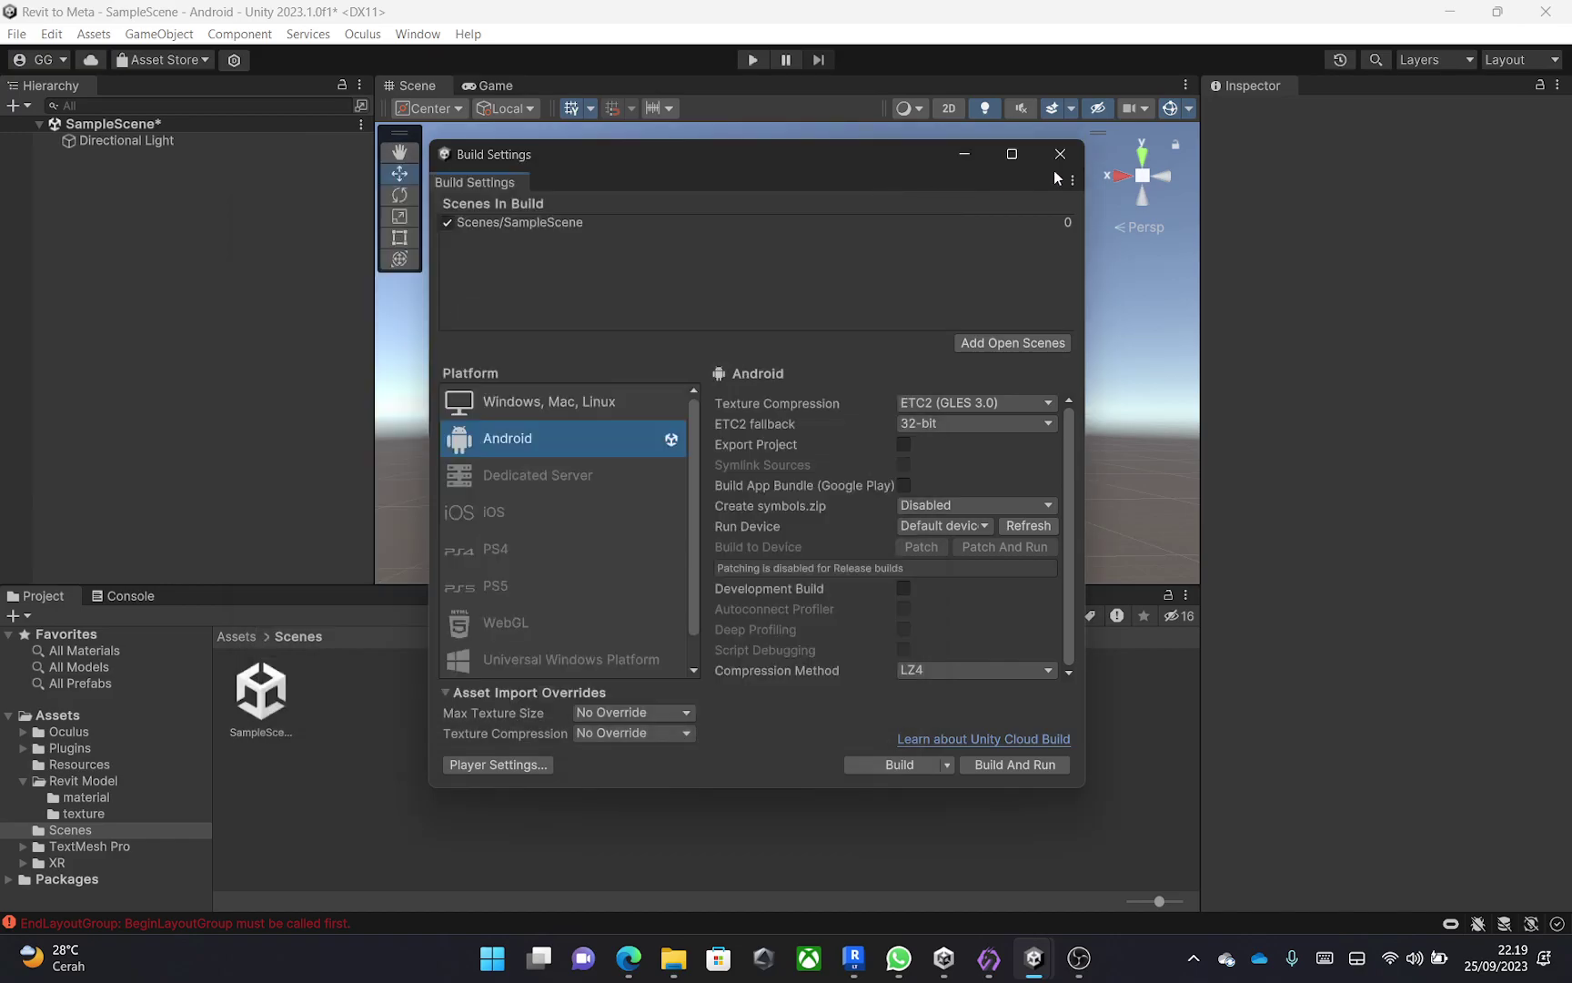
left_click(1059, 153)
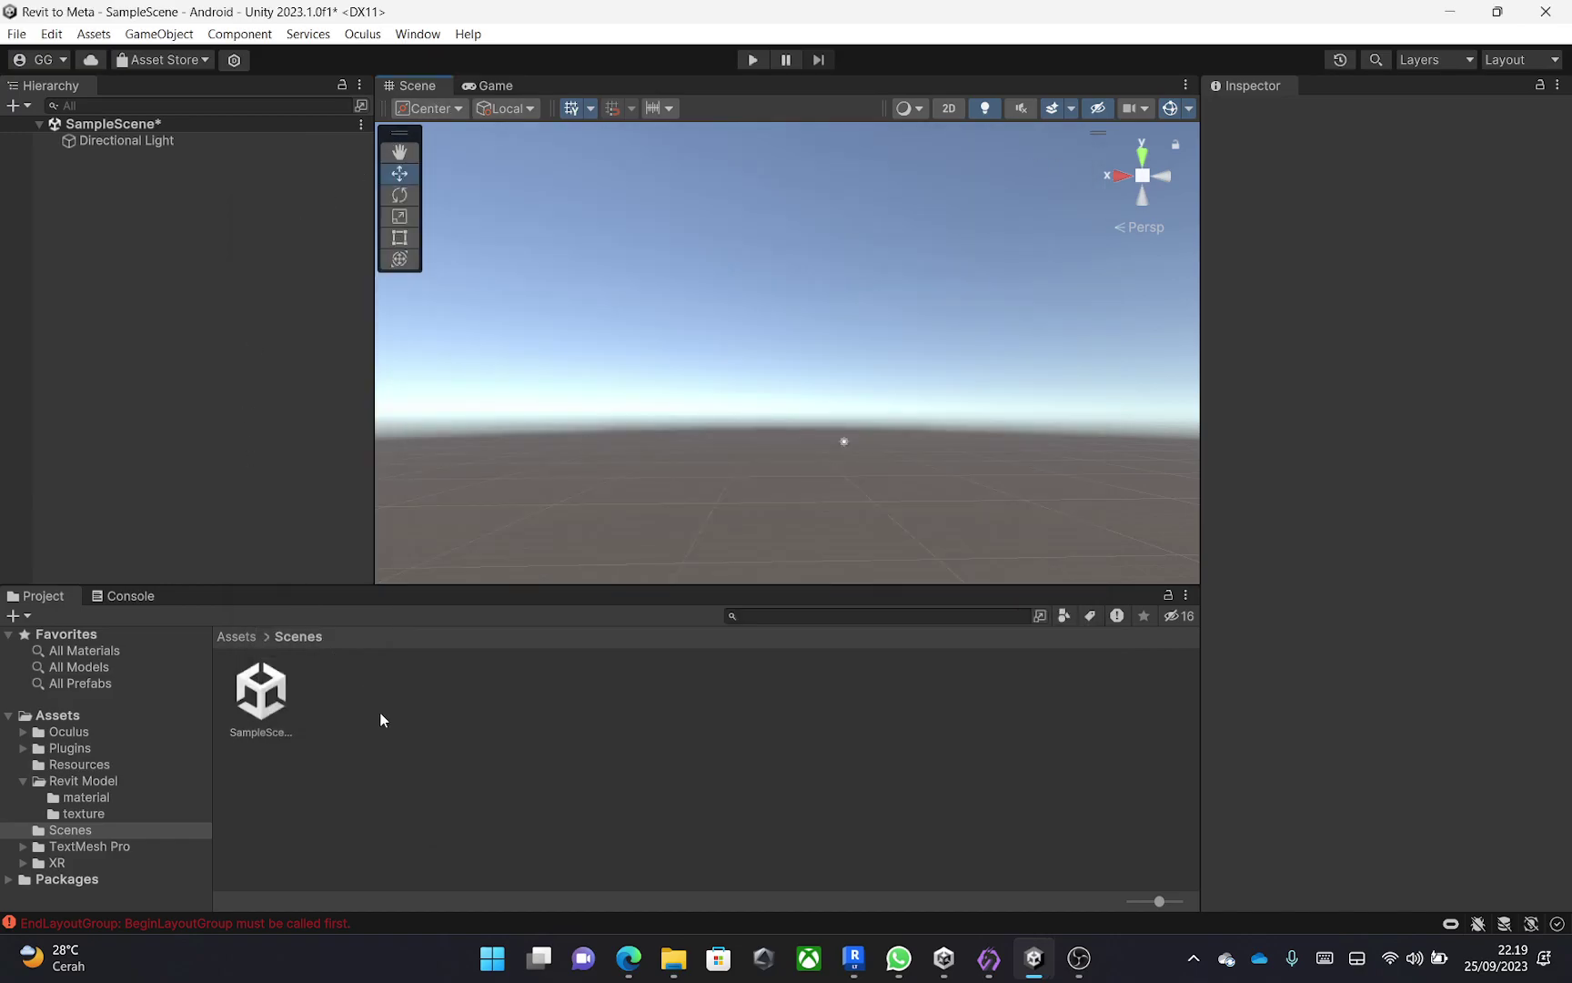
Delete the existing Revit Model folder from the project's Assets folder.
left_click(241, 641)
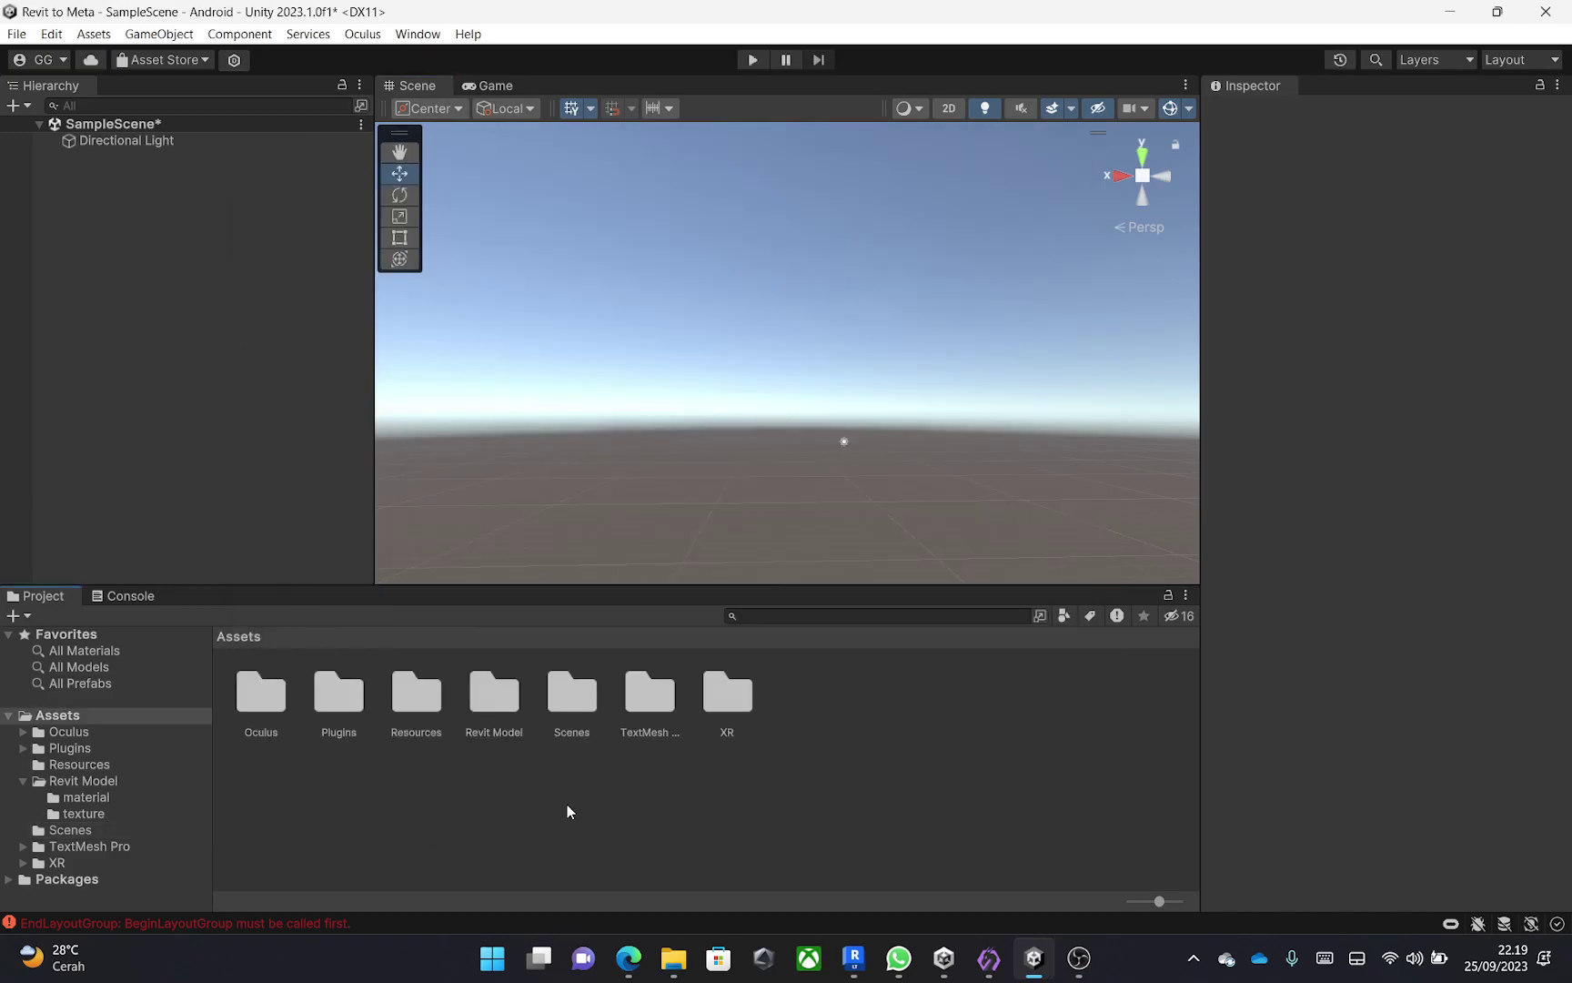
left_click(502, 713)
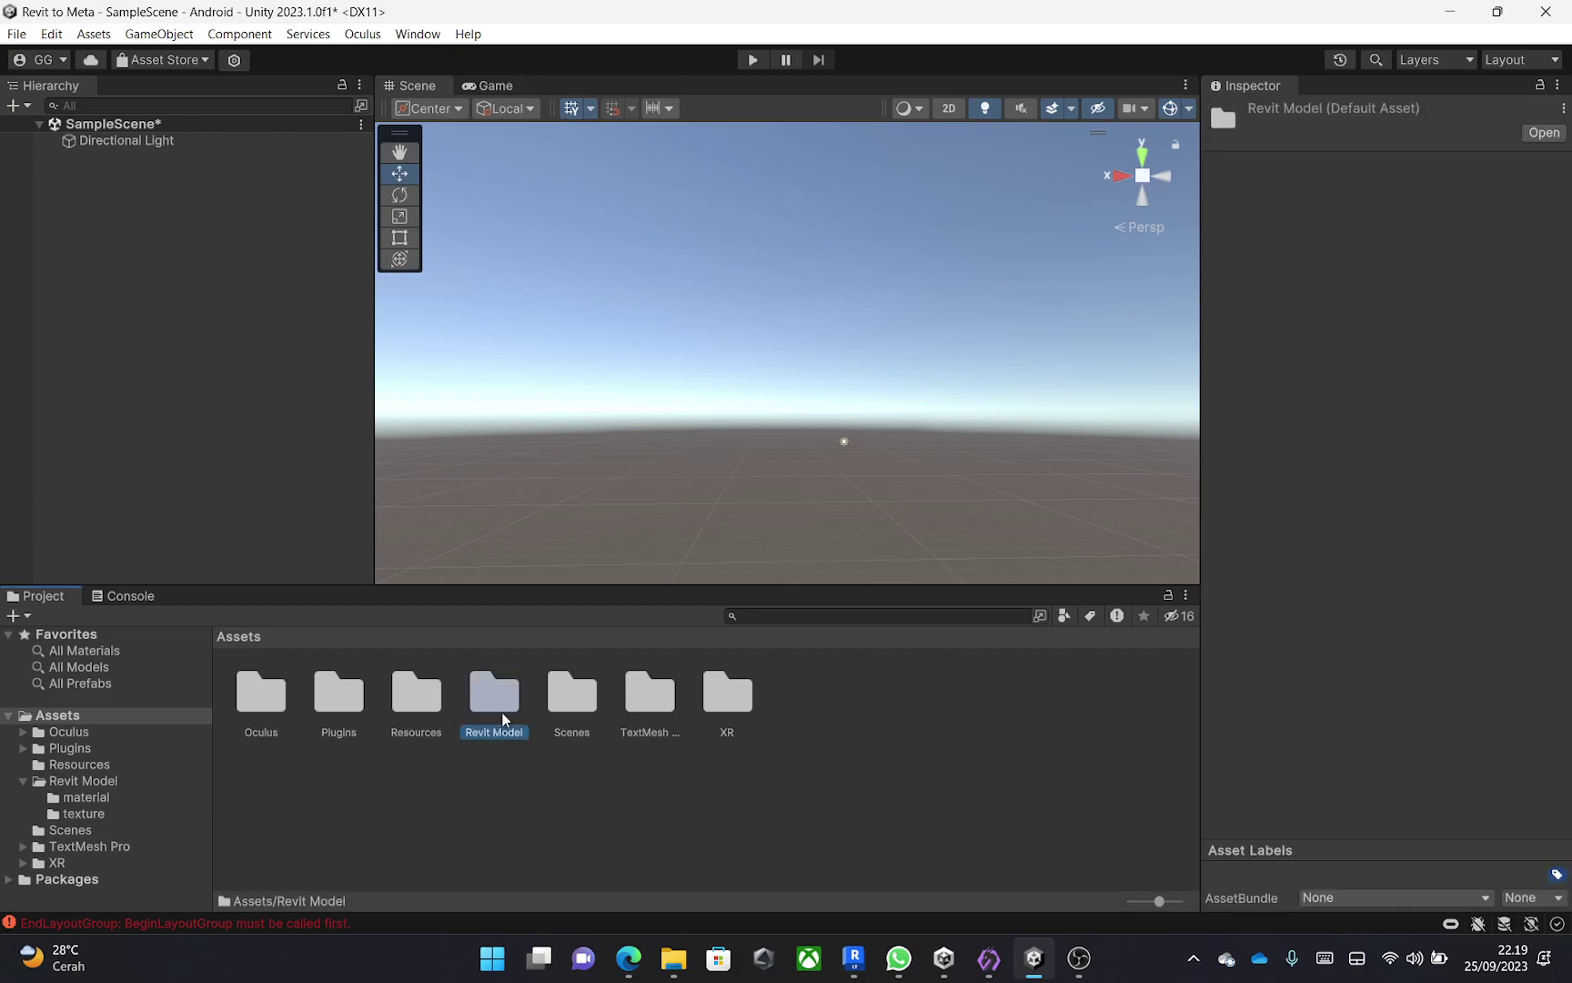
key("Delete")
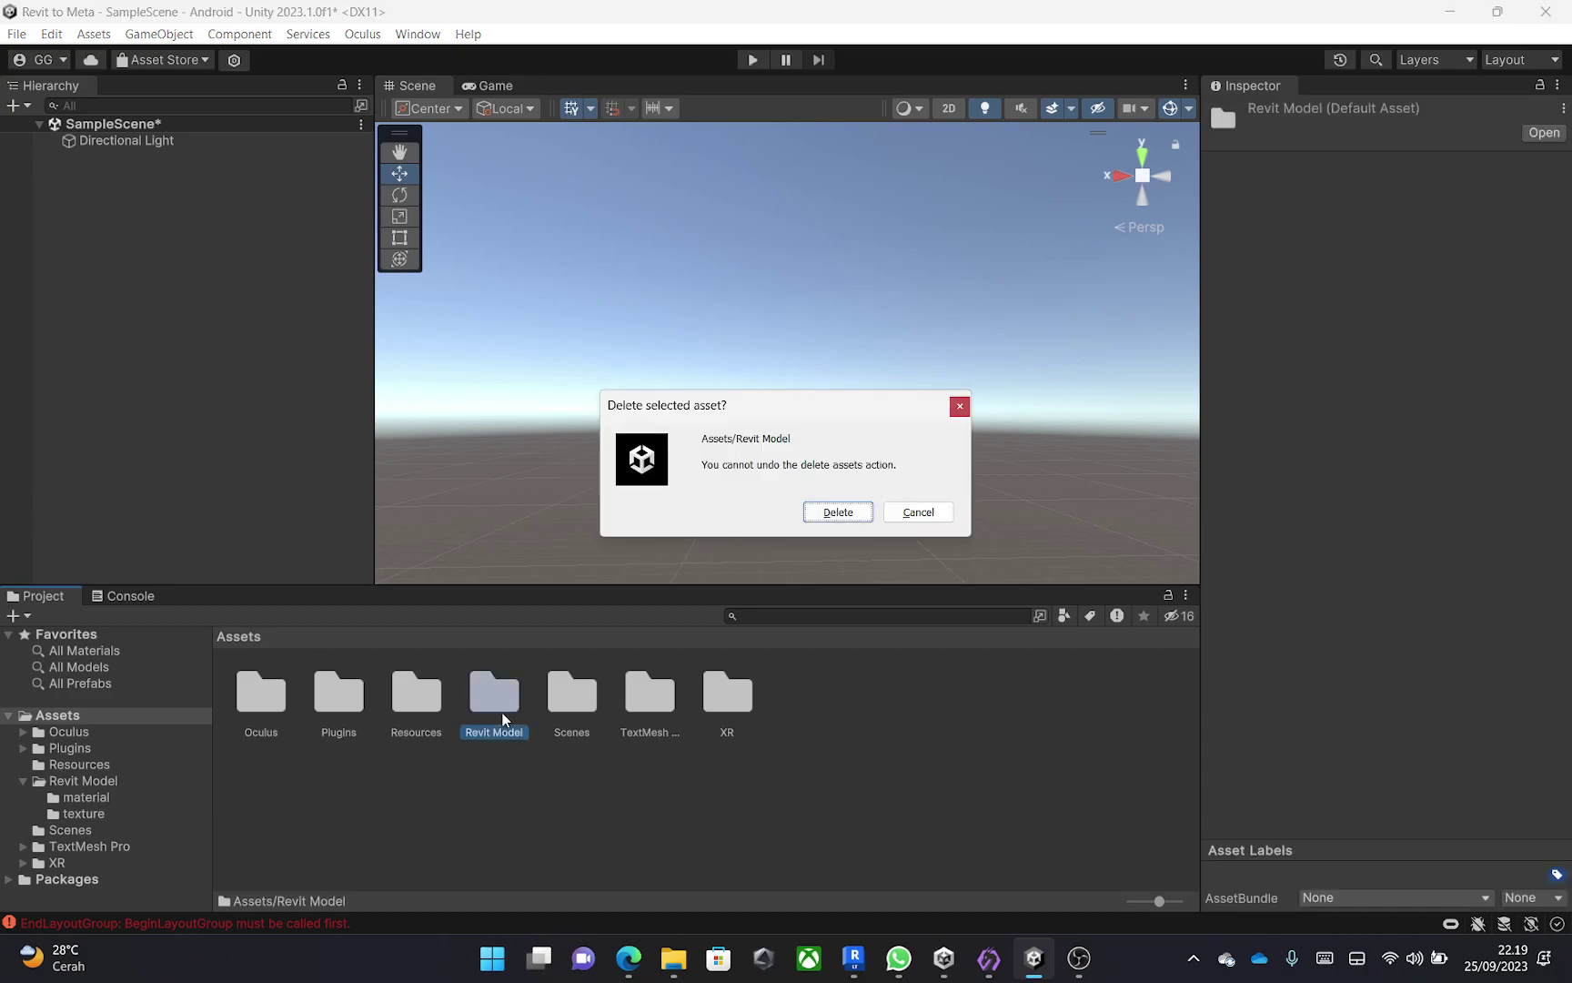
left_click(828, 523)
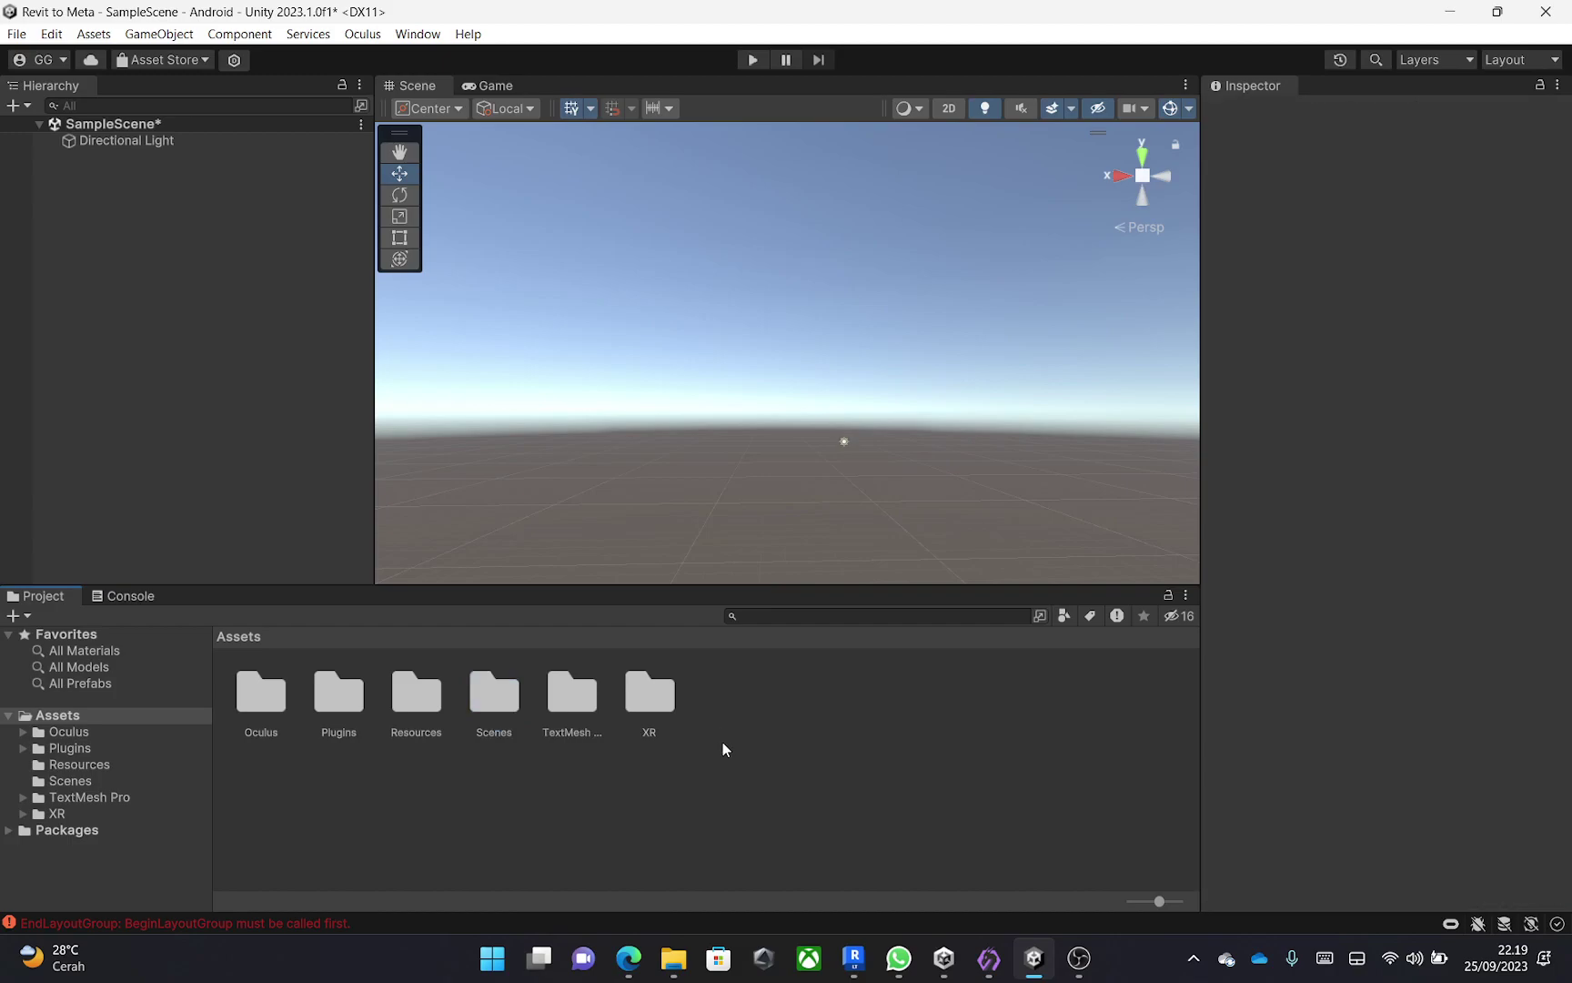
Create a new folder named Revit model in the Assets folder.
right_click(656, 812)
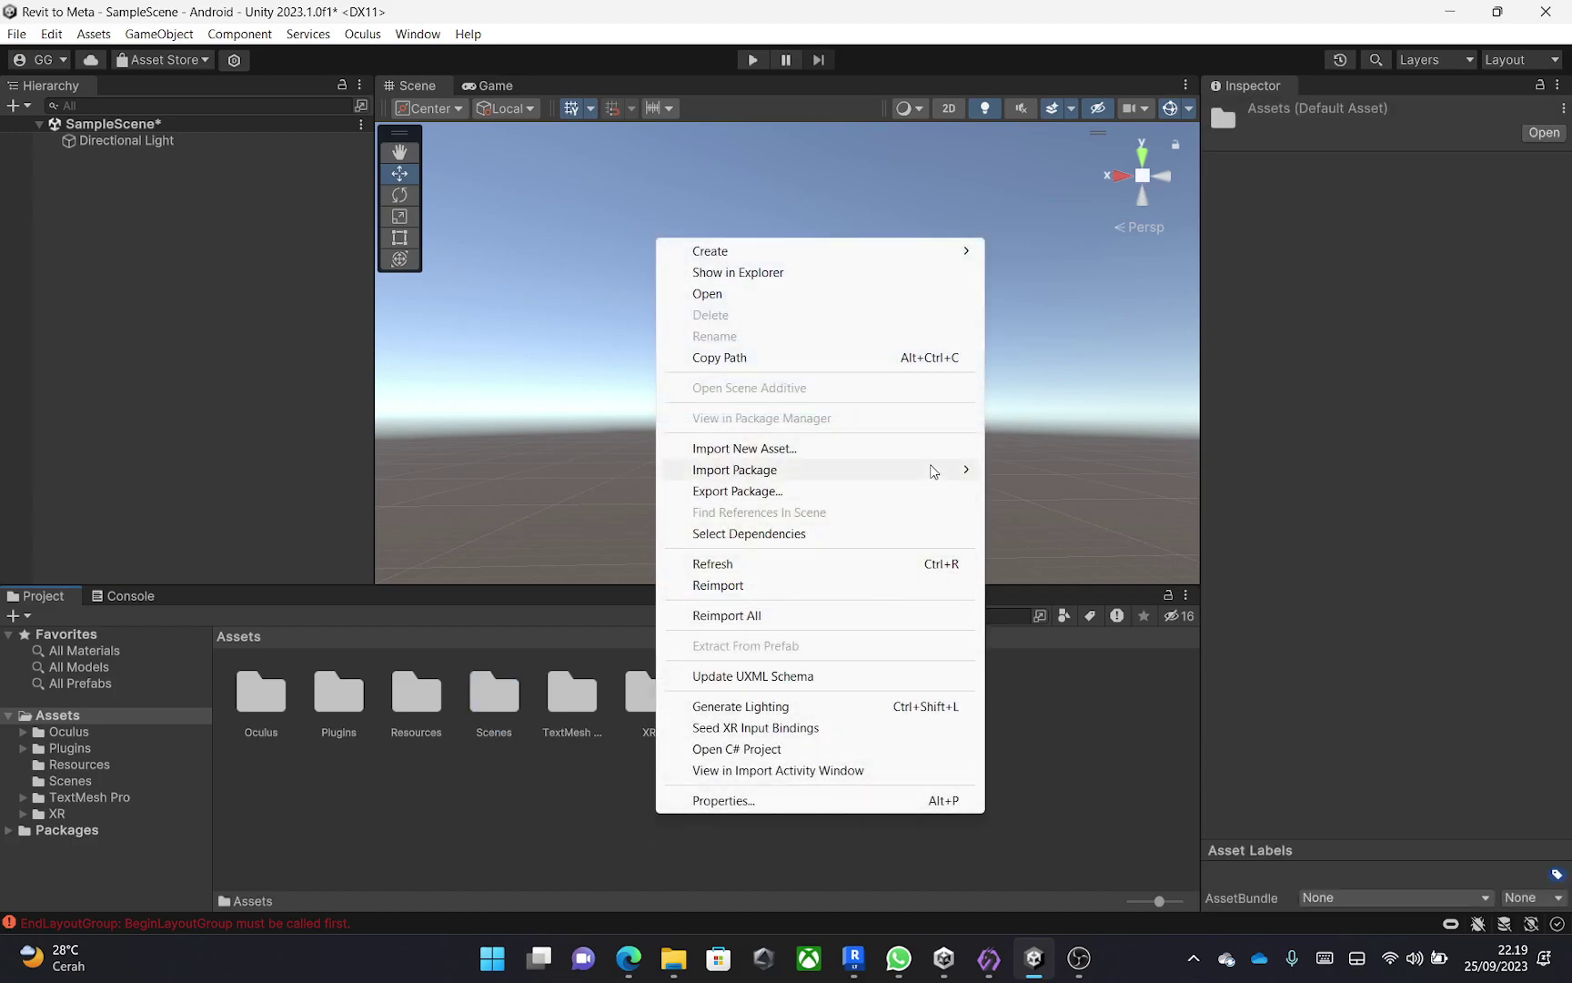
mouse_move(932, 470)
mouse_move(859, 255)
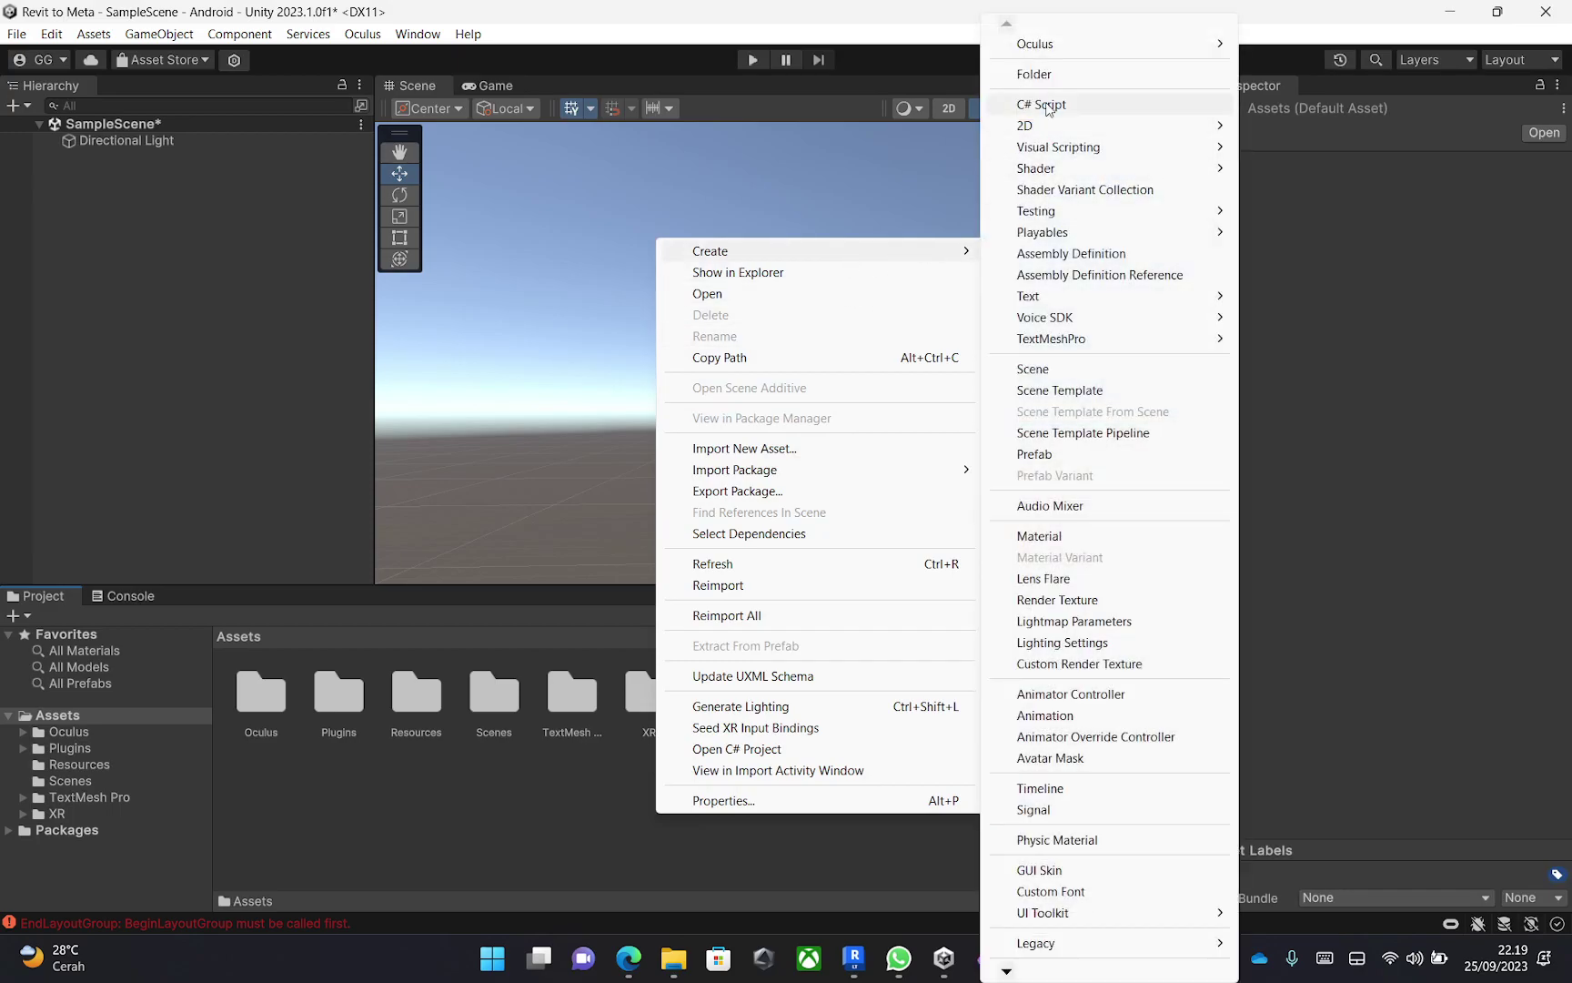
left_click(1047, 75)
left_click(1048, 78)
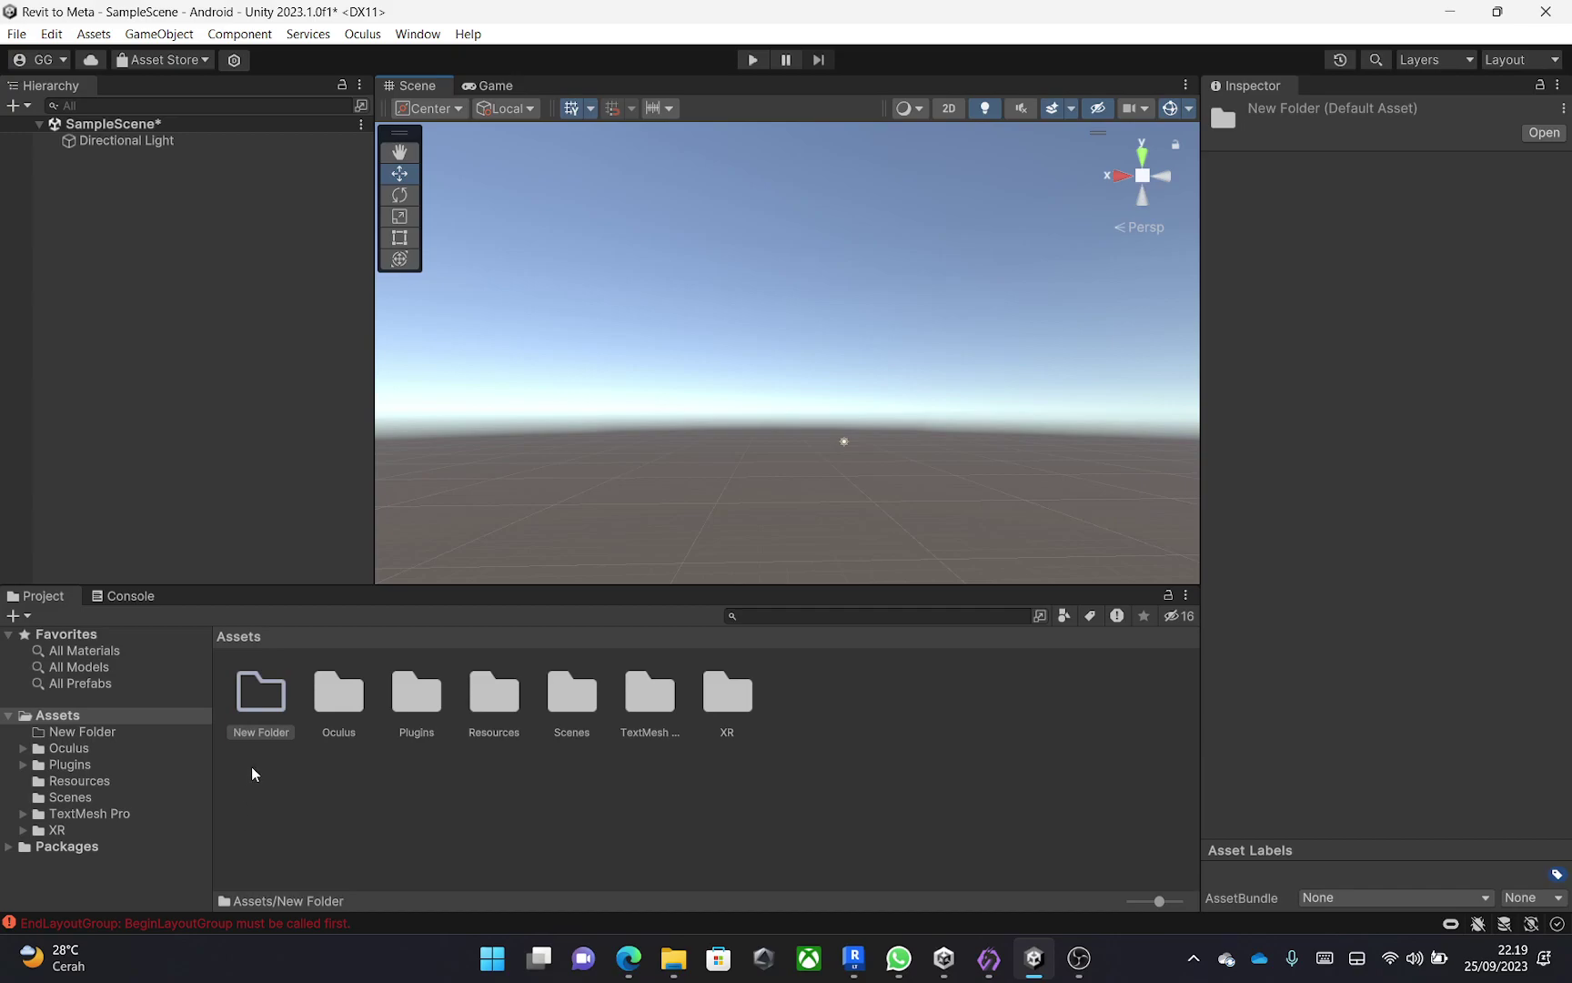
left_click(254, 724)
right_click(254, 725)
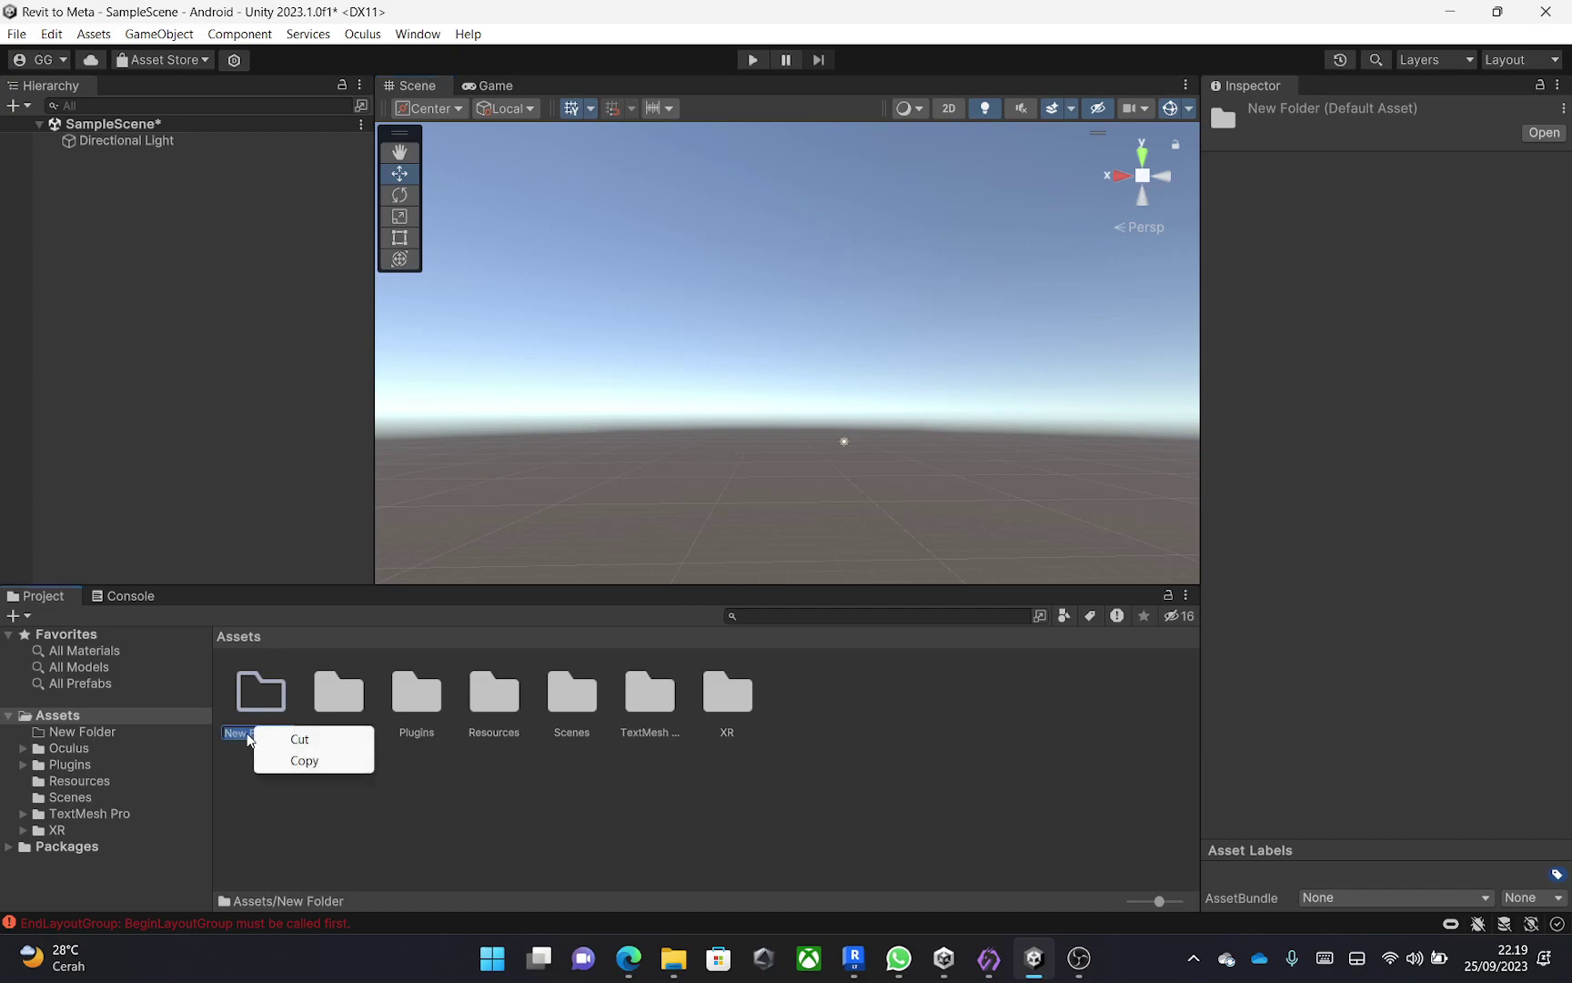
left_click(248, 734)
left_click(283, 733)
key("ctrl+a")
type("Revit model")
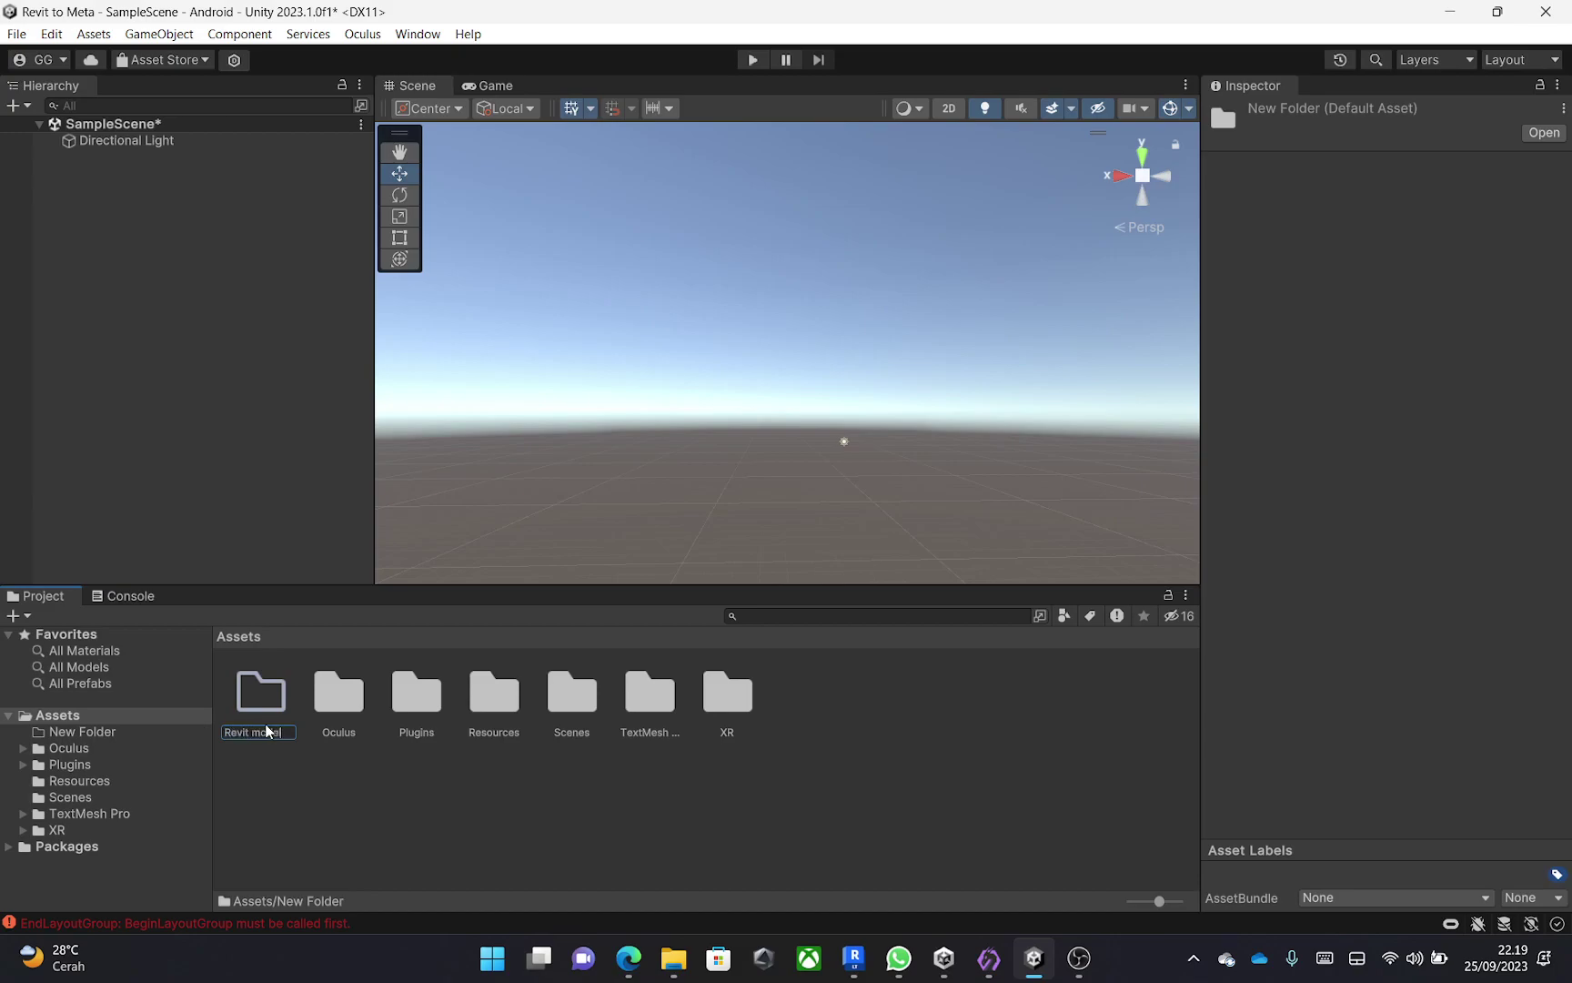
key("Return")
Import model revit 3.fbx from the Documents folder into the new Revit model folder.
double_click(507, 699)
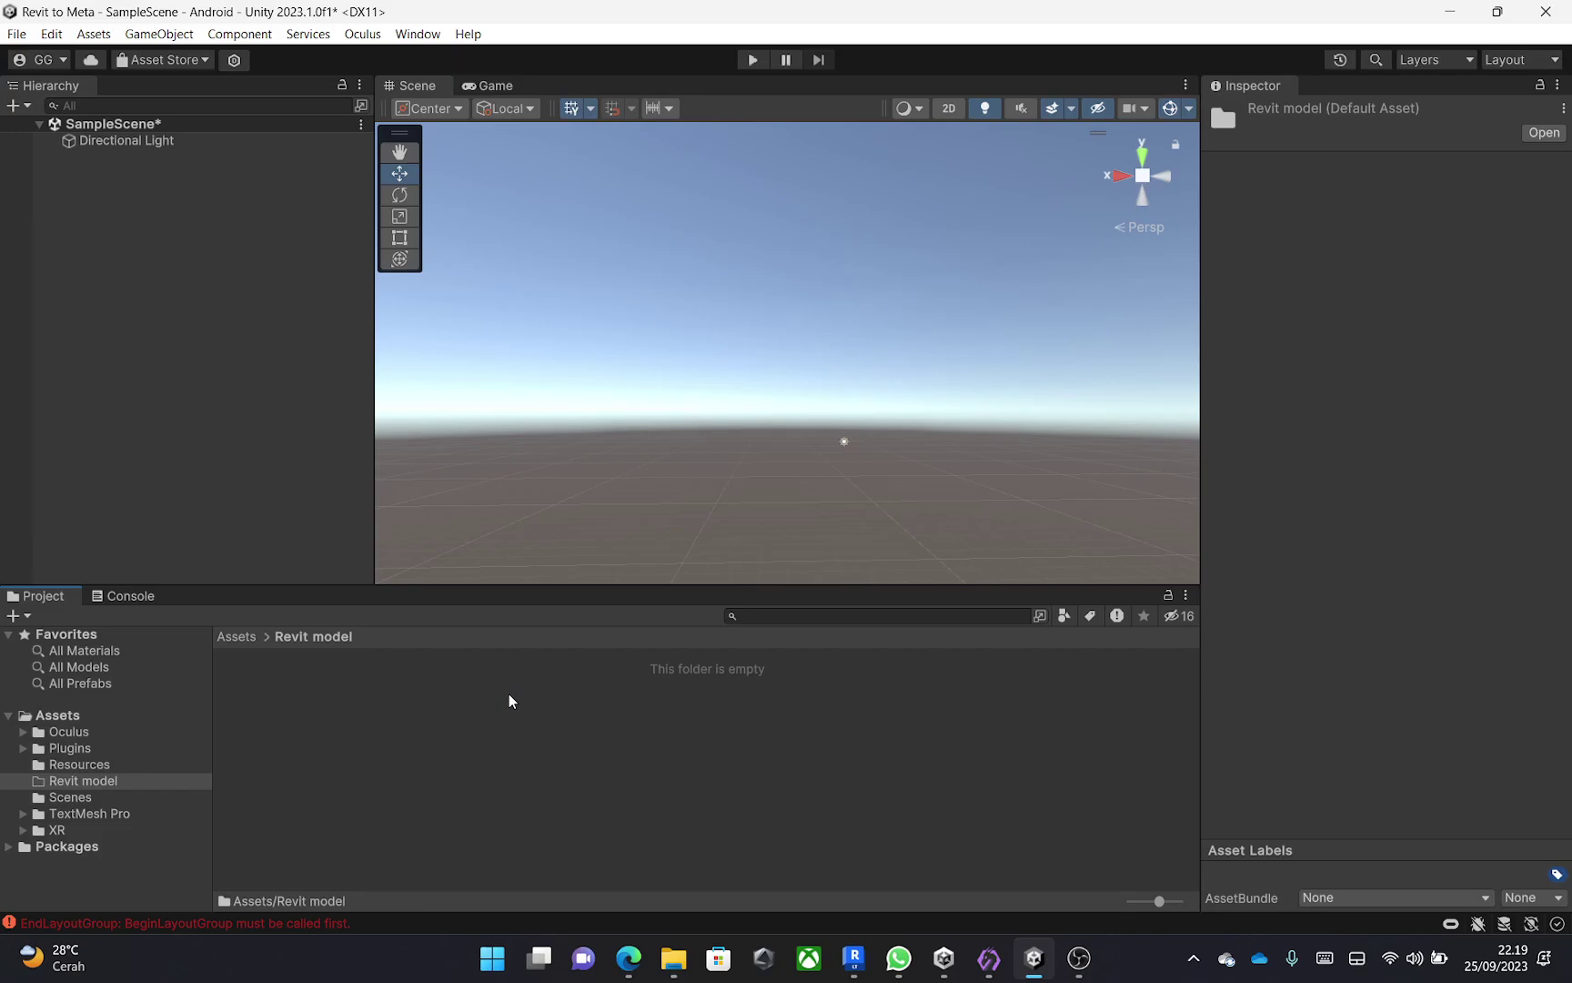
mouse_move(673, 958)
left_click(703, 863)
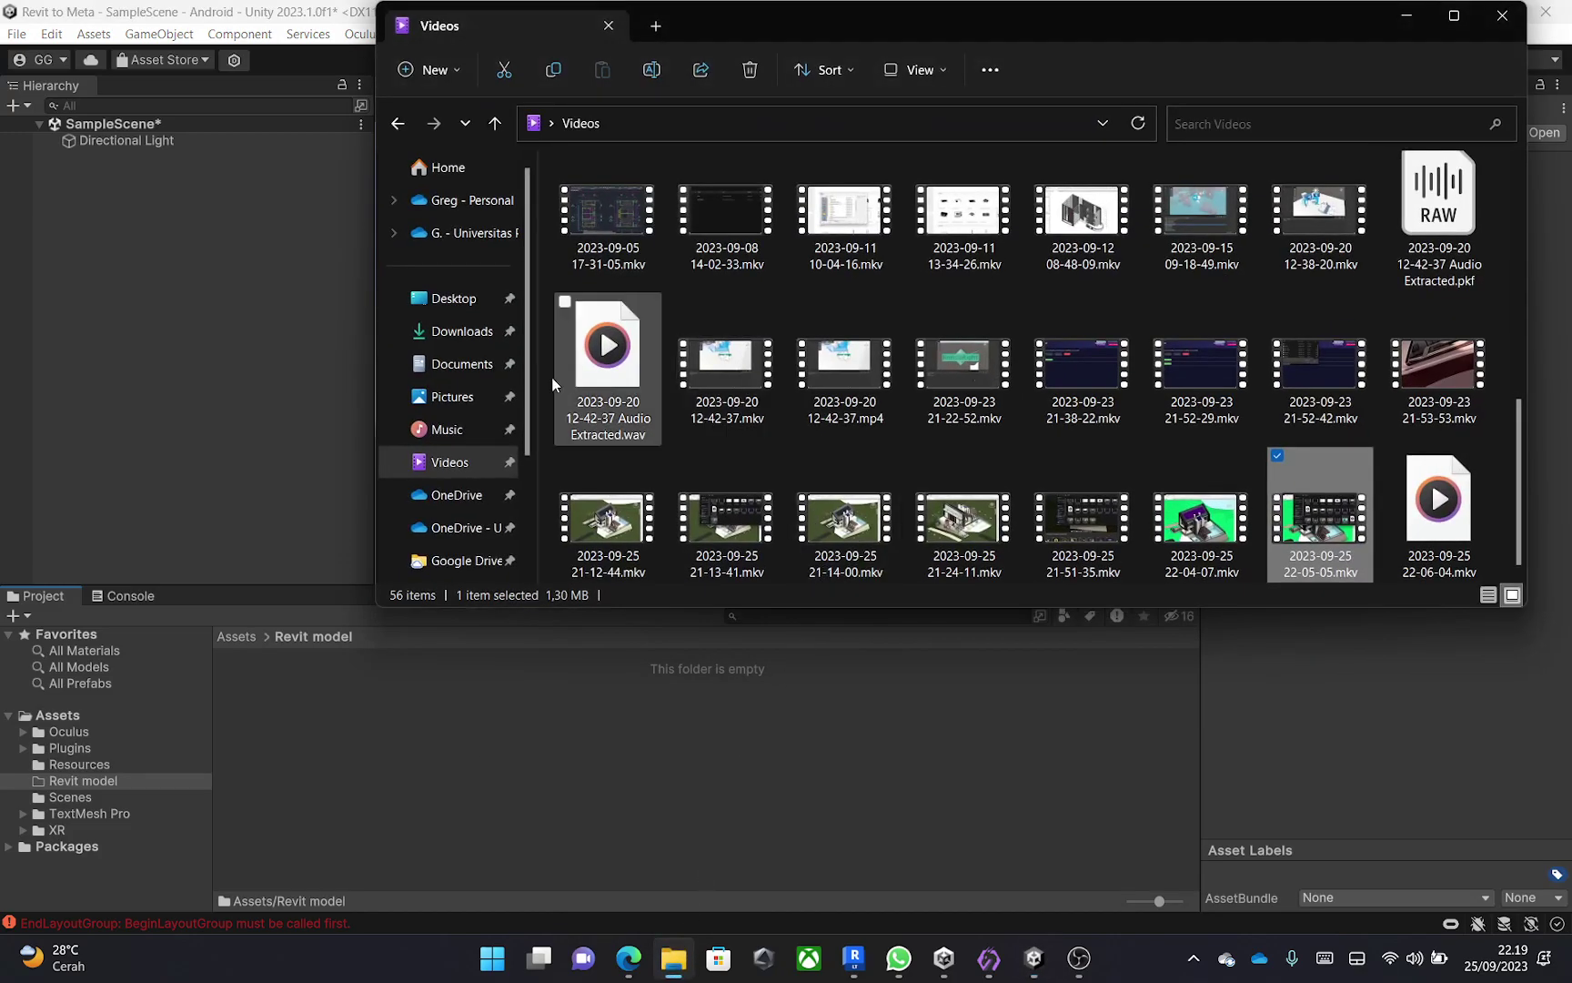
left_click(472, 366)
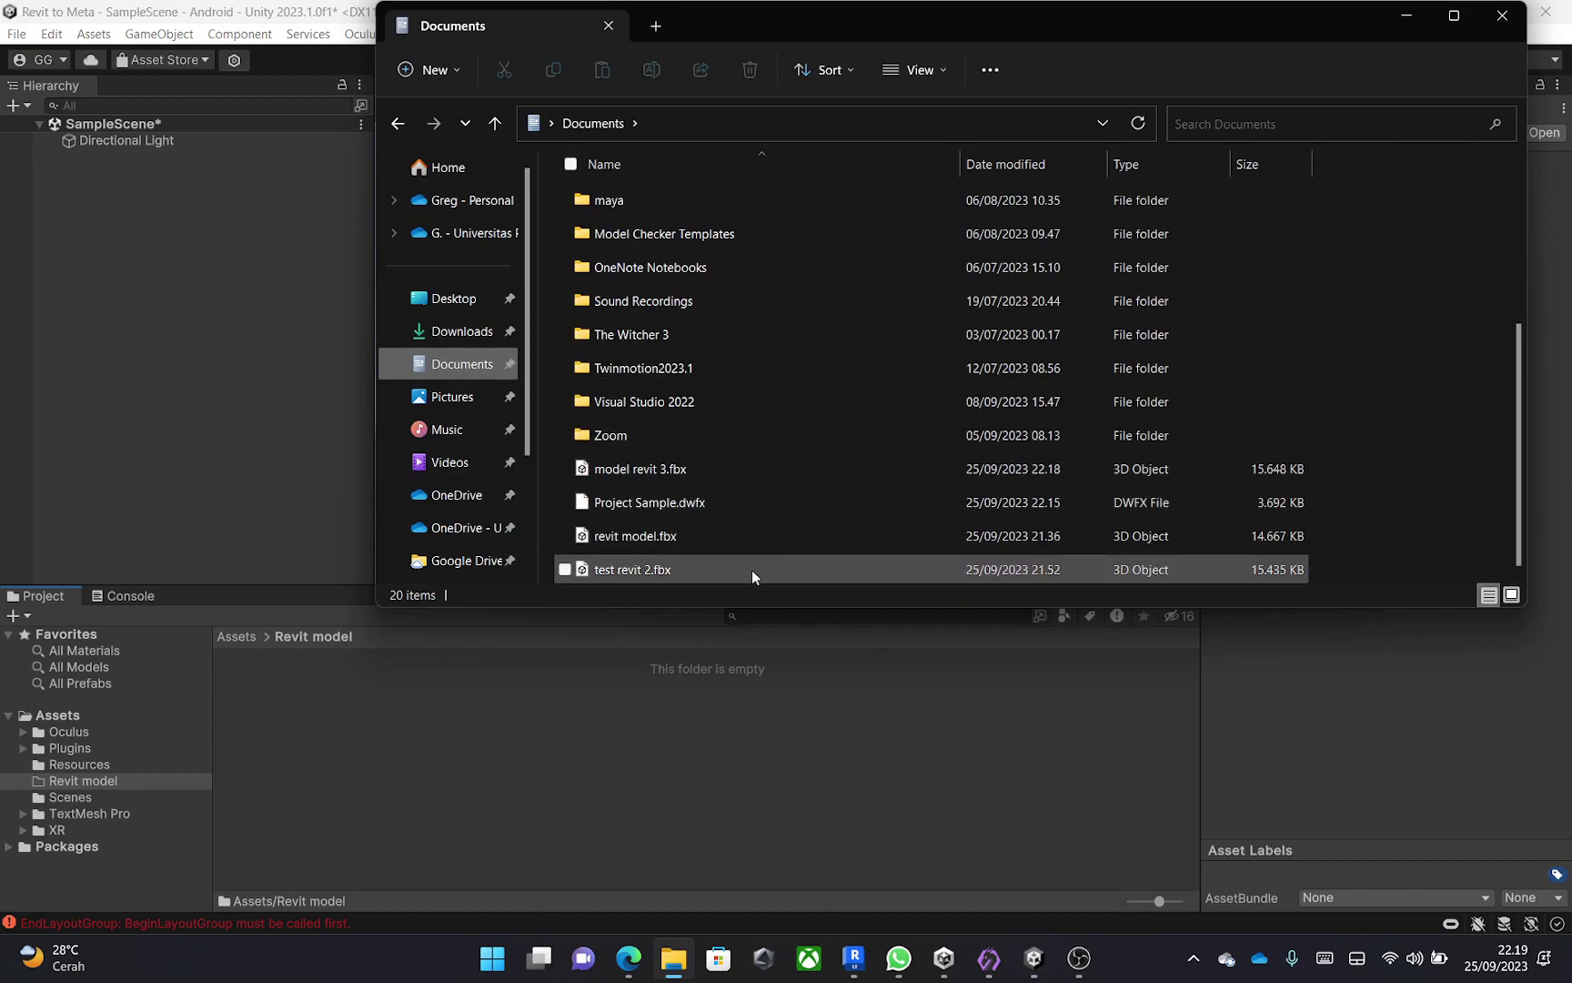
left_click(751, 470)
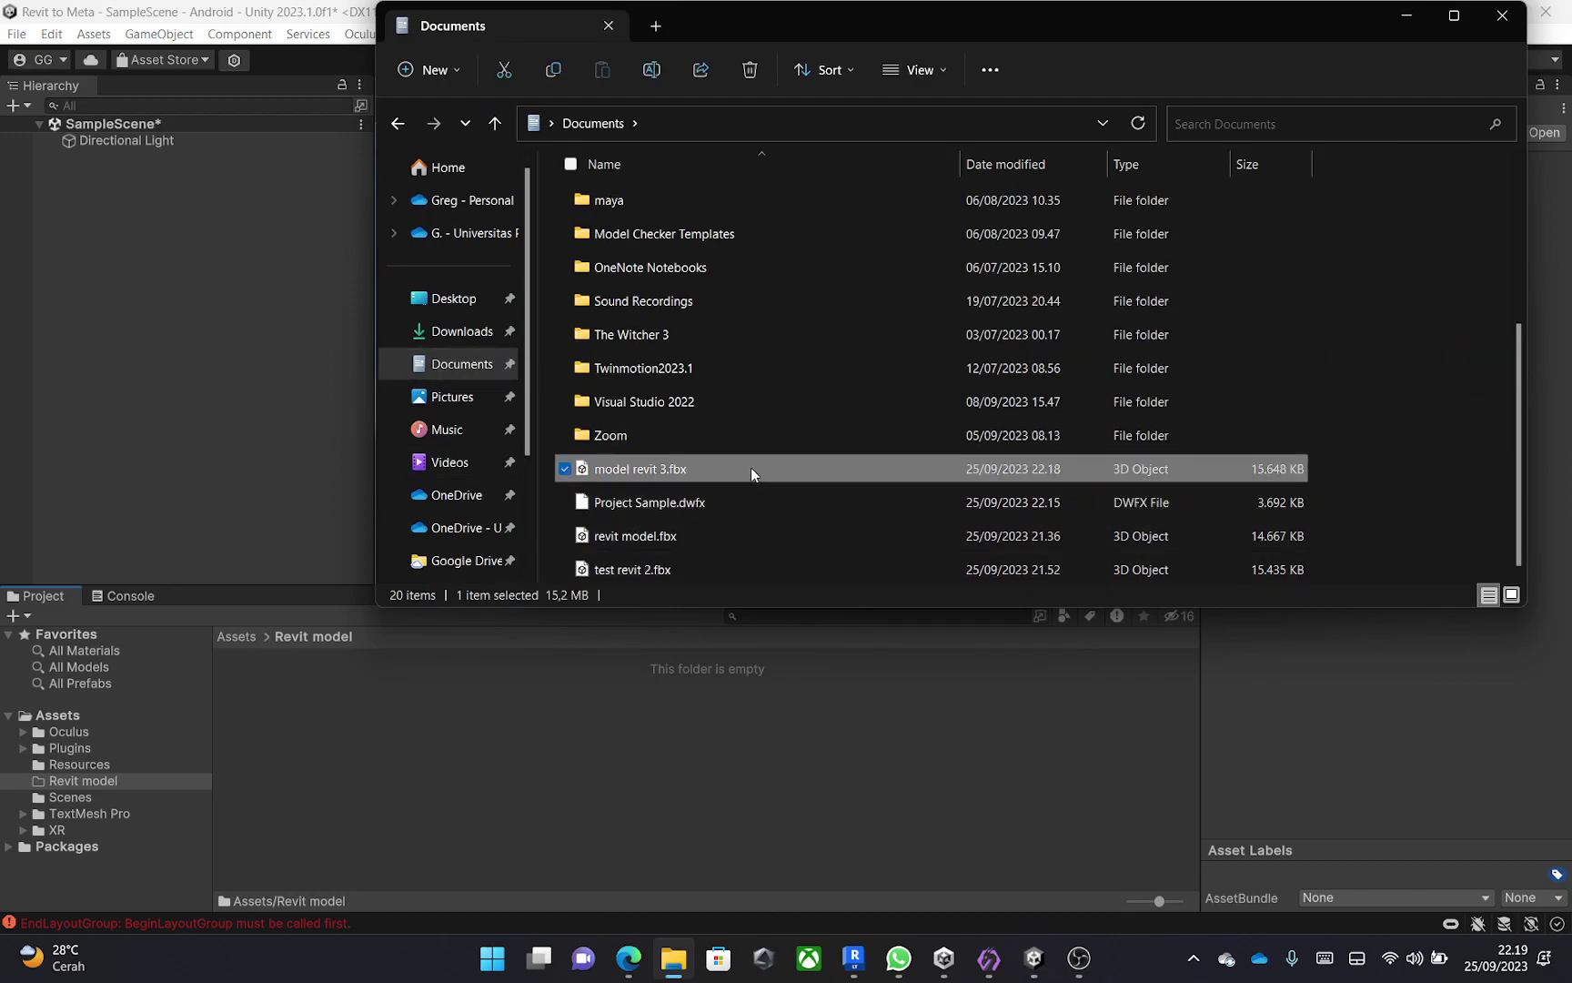
left_click_drag(750, 466, 901, 699)
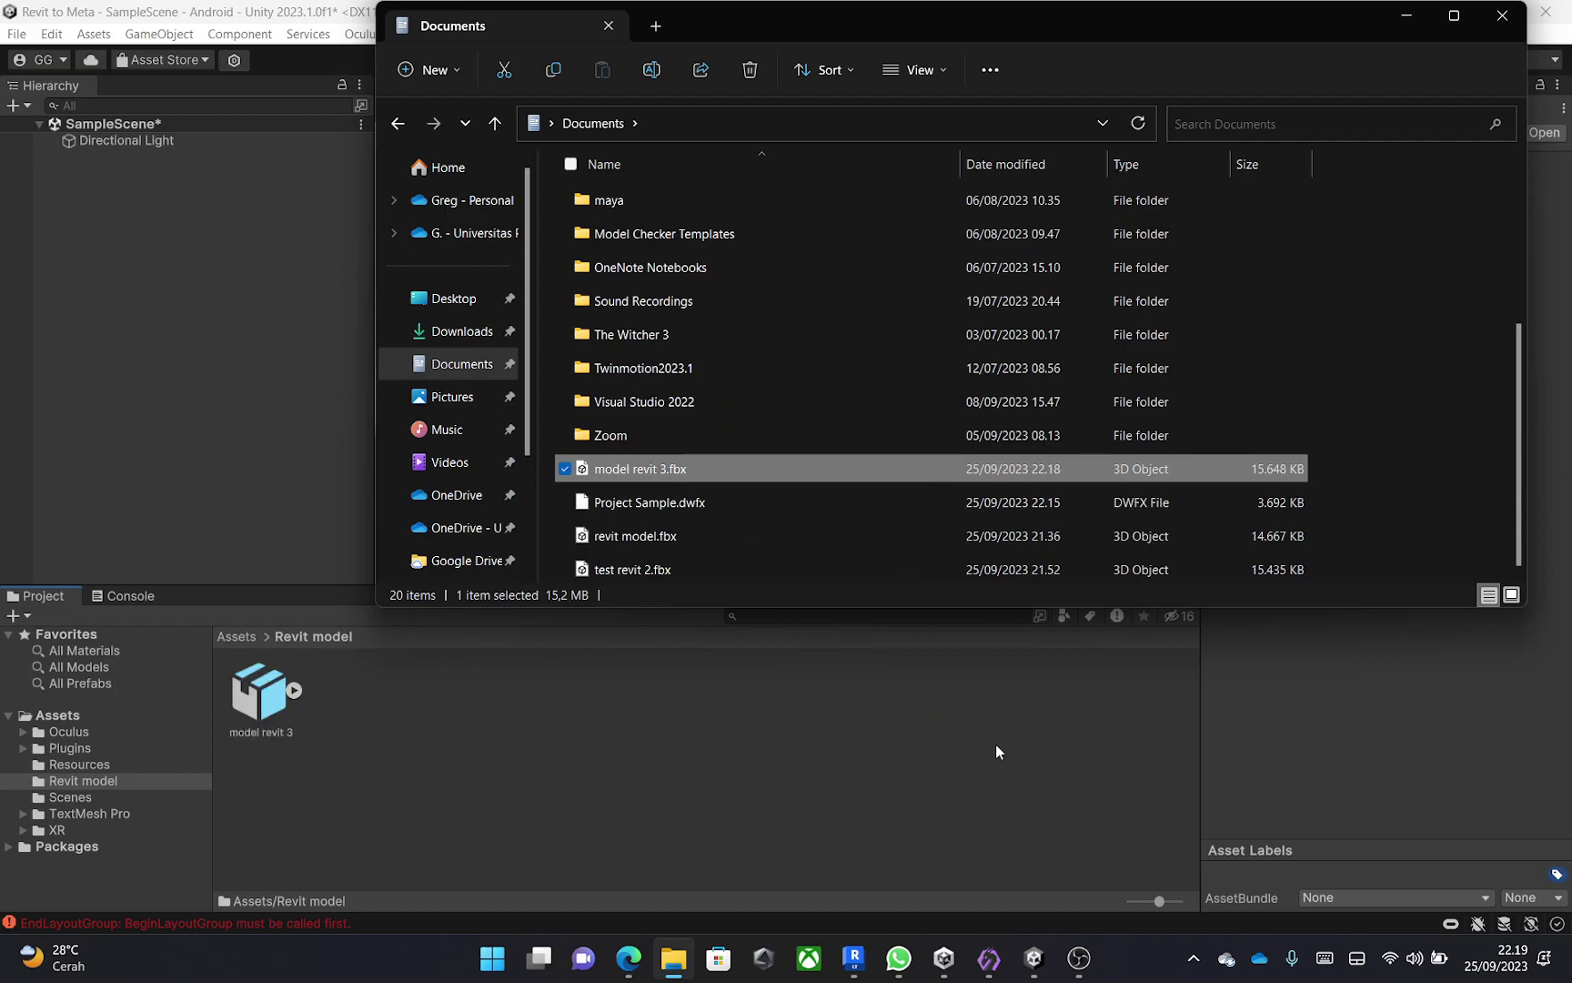
left_click(1407, 15)
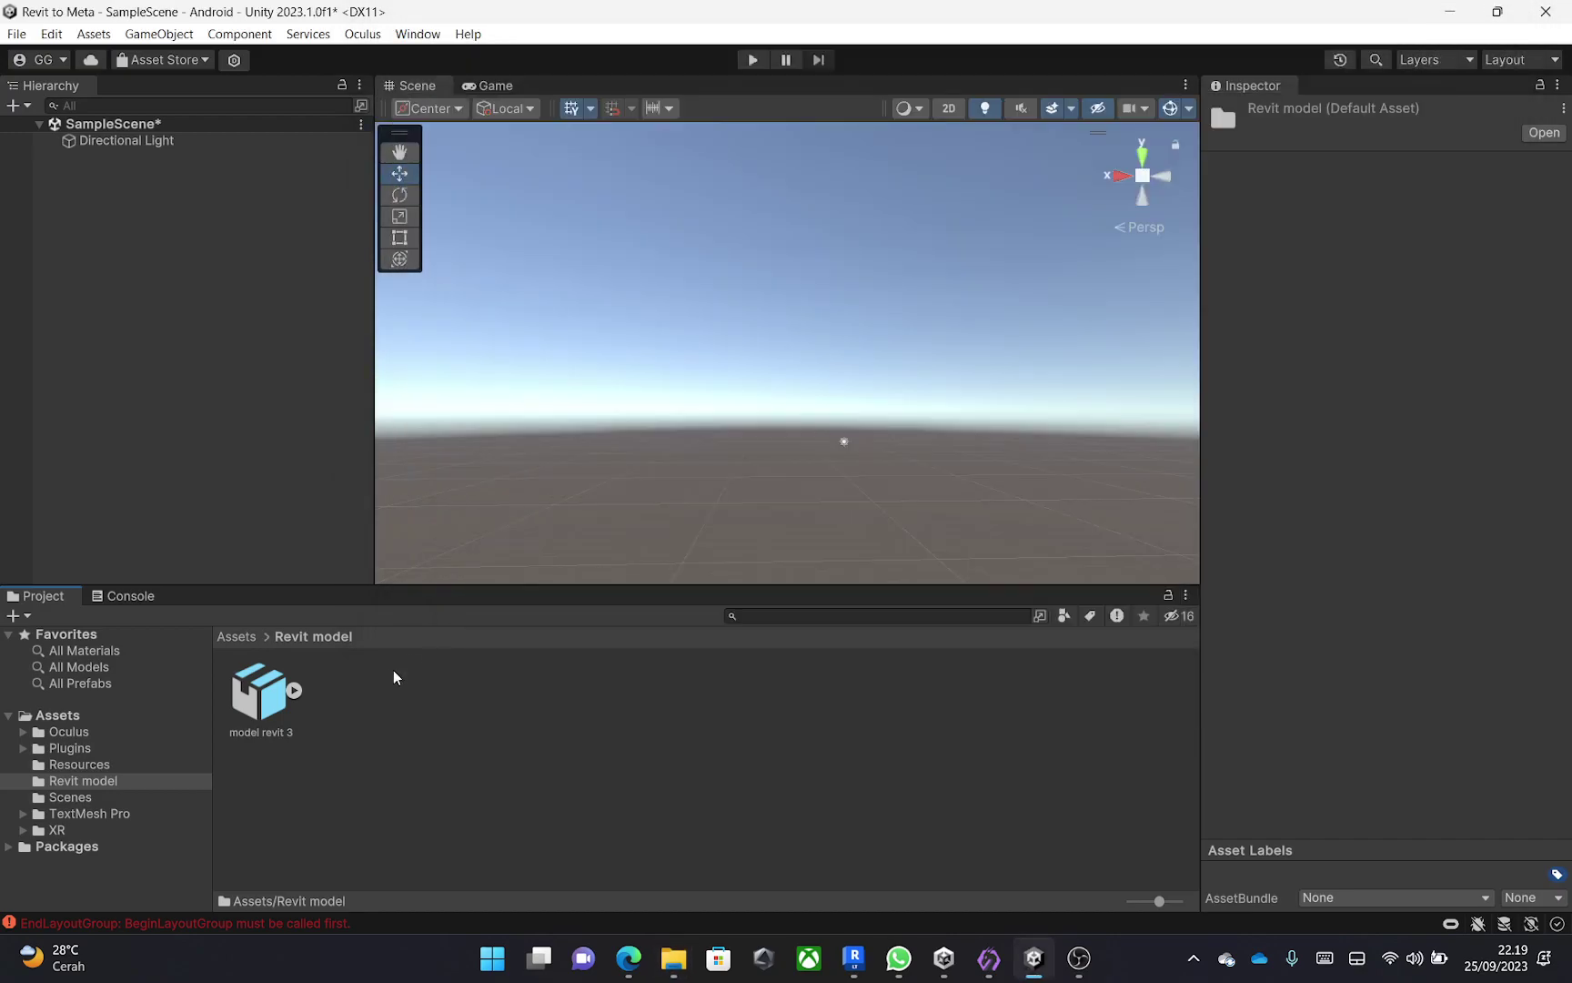
Enable Bake Axis Conversion in the import settings of model revit 3.
left_click(264, 701)
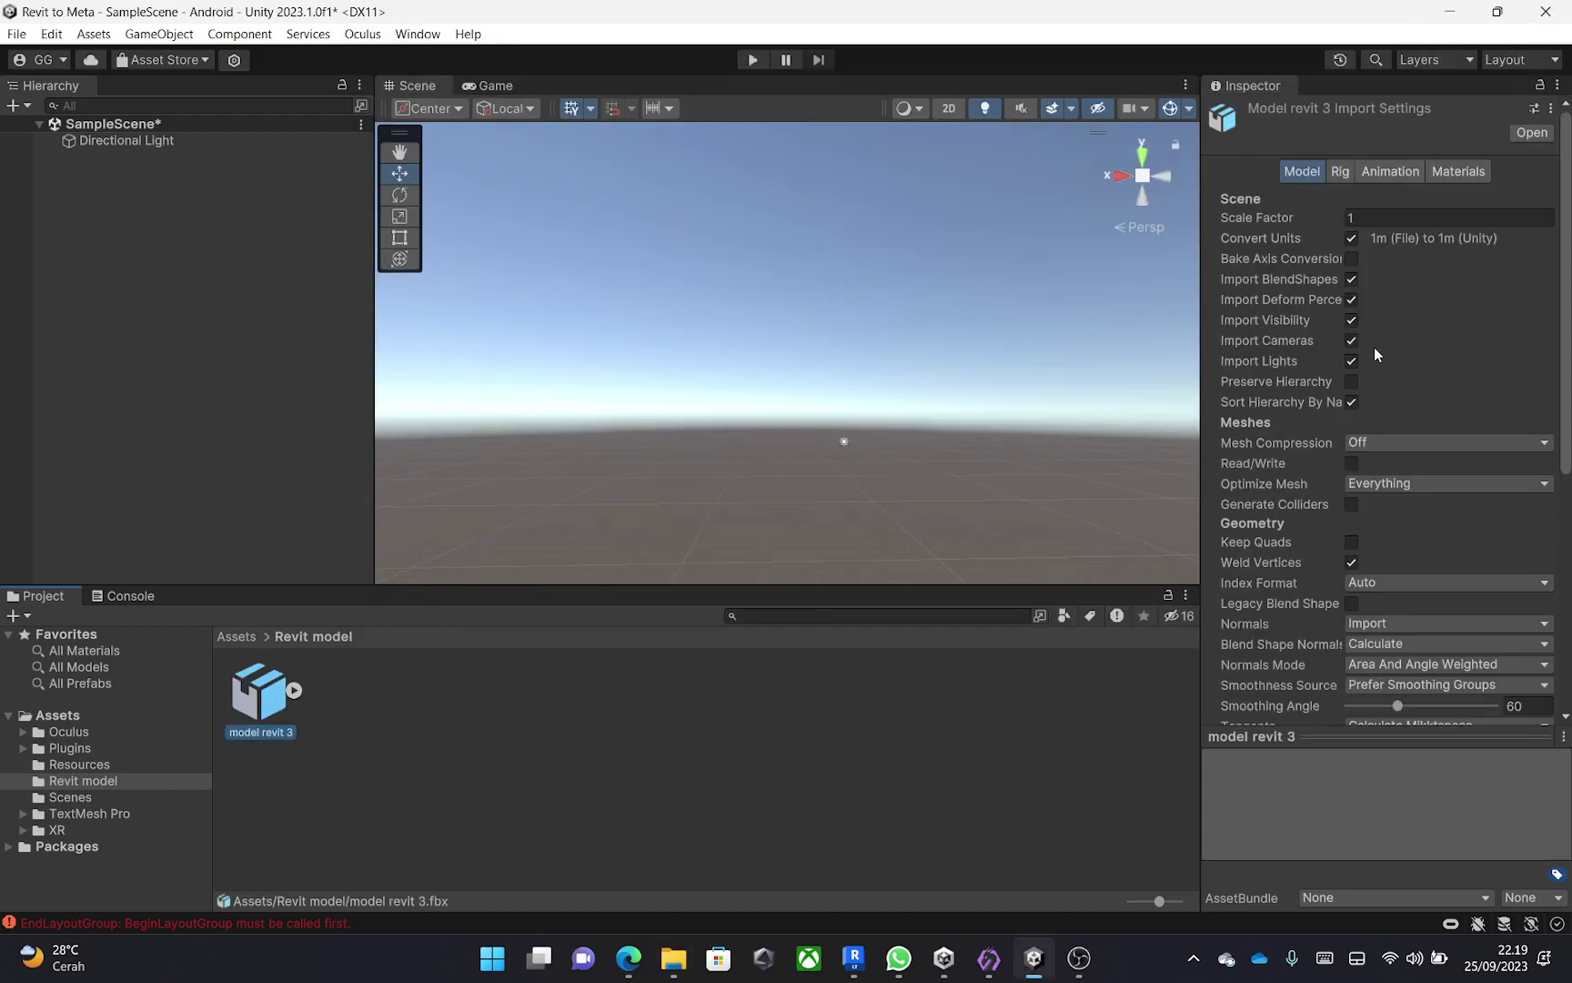
left_click(1351, 258)
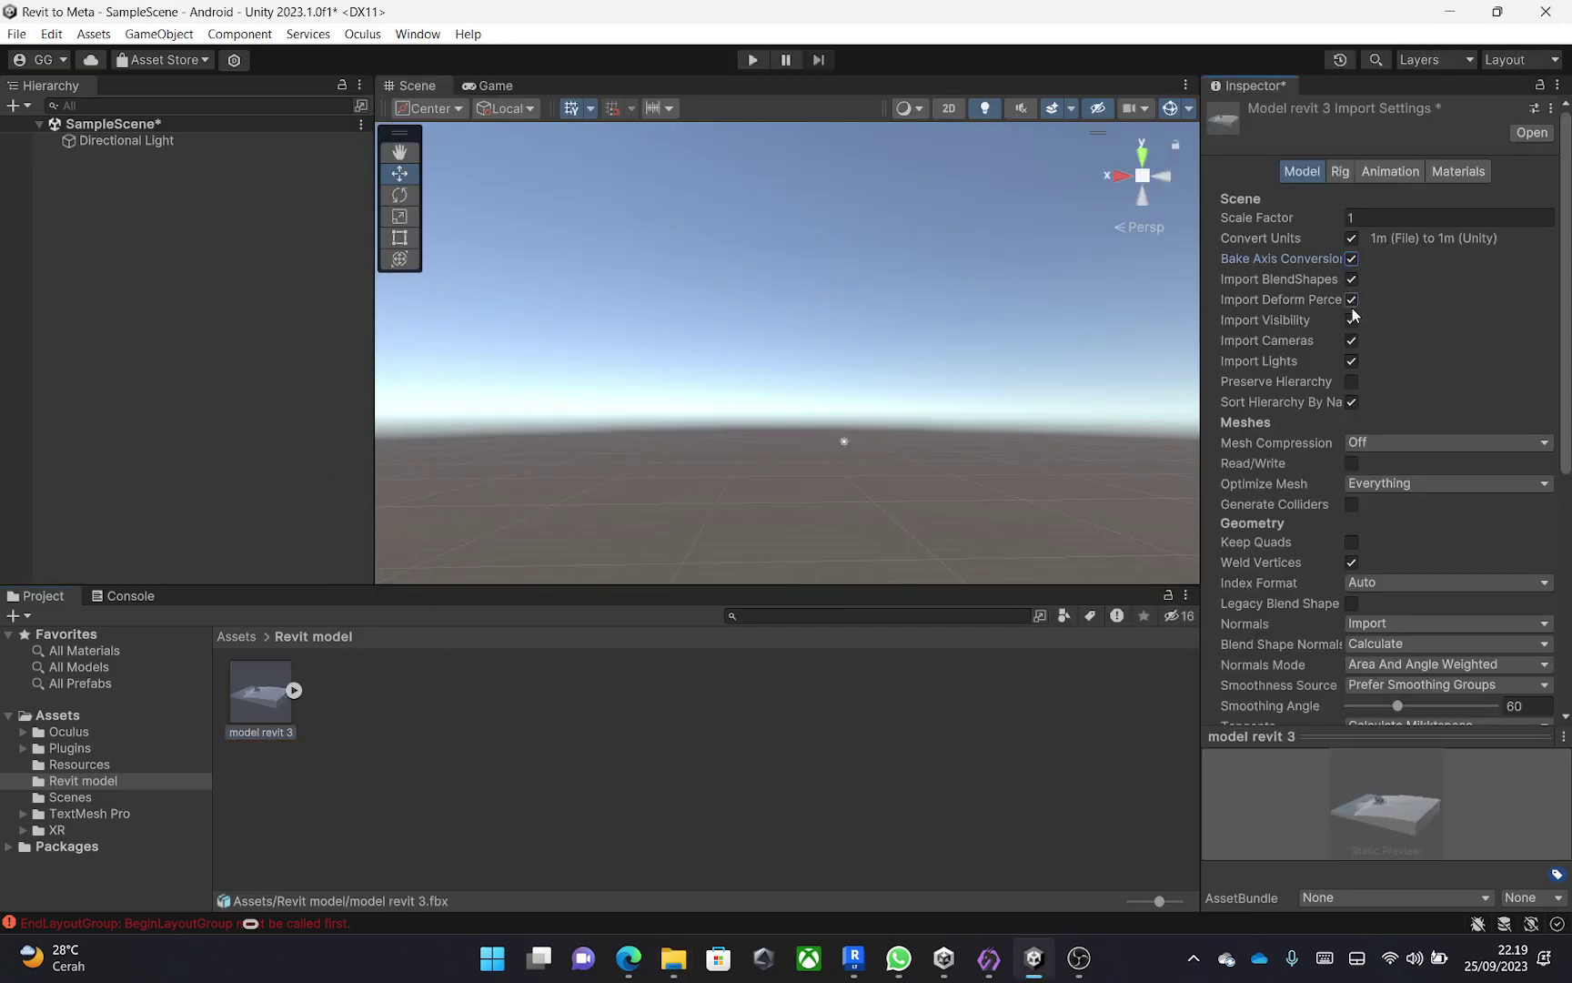
Enable Preserve Hierarchy, Read/Write, Generate Colliders and Keep Quads for model revit 3 and apply the import settings.
left_click(1351, 381)
left_click(1444, 445)
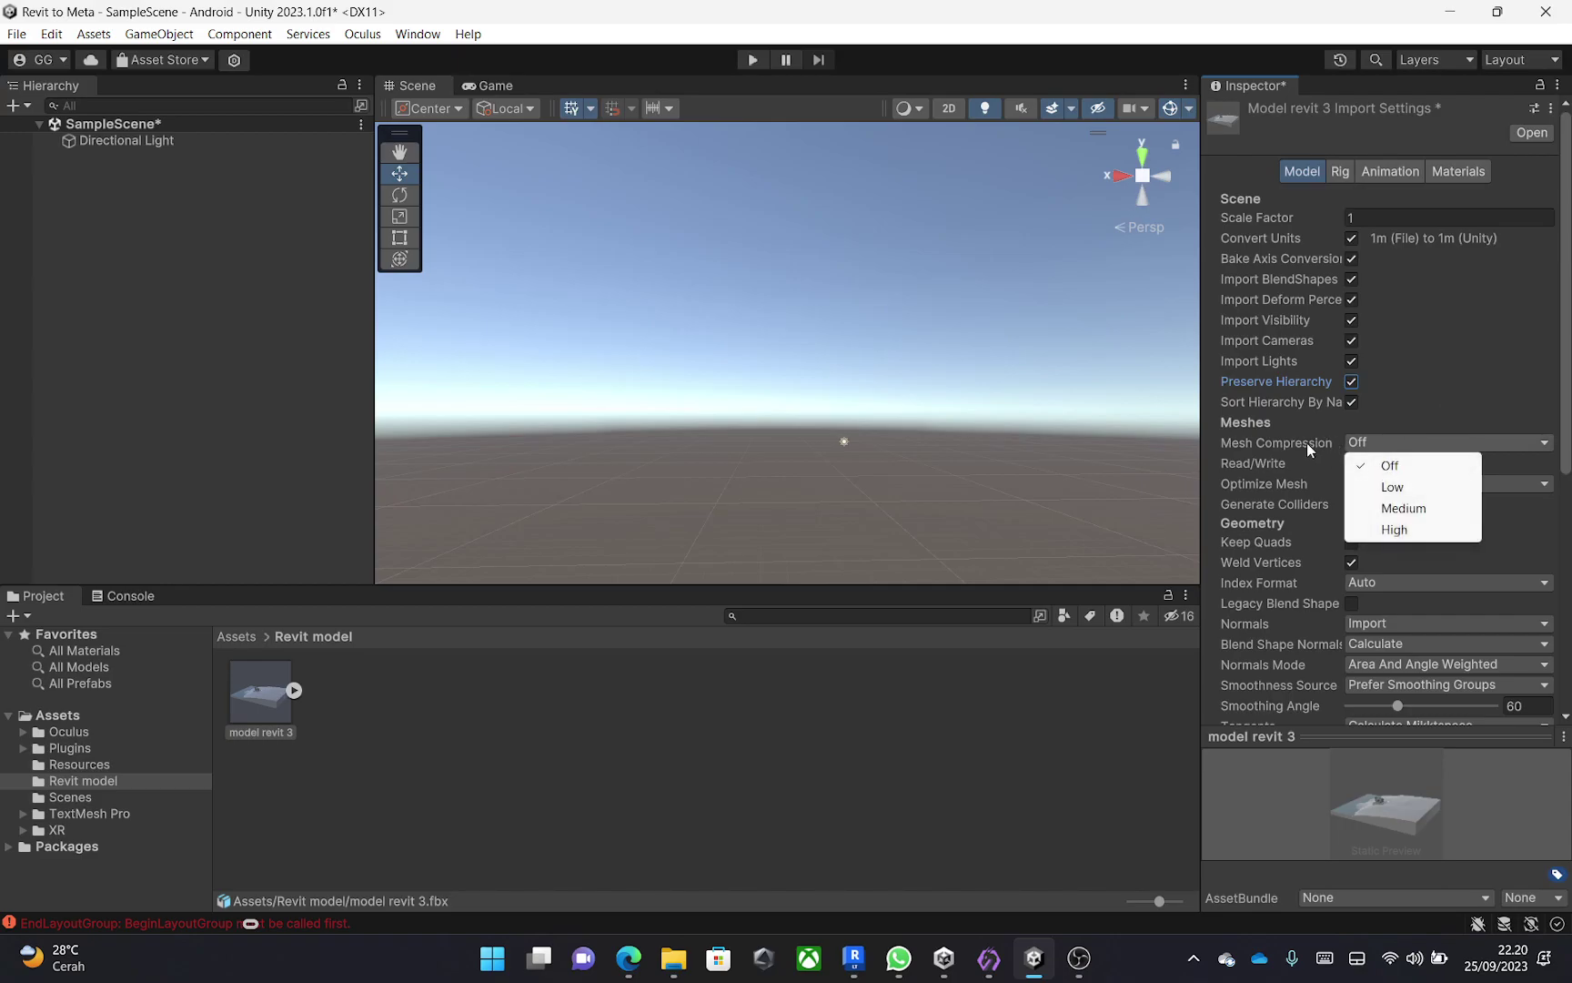
left_click(1515, 485)
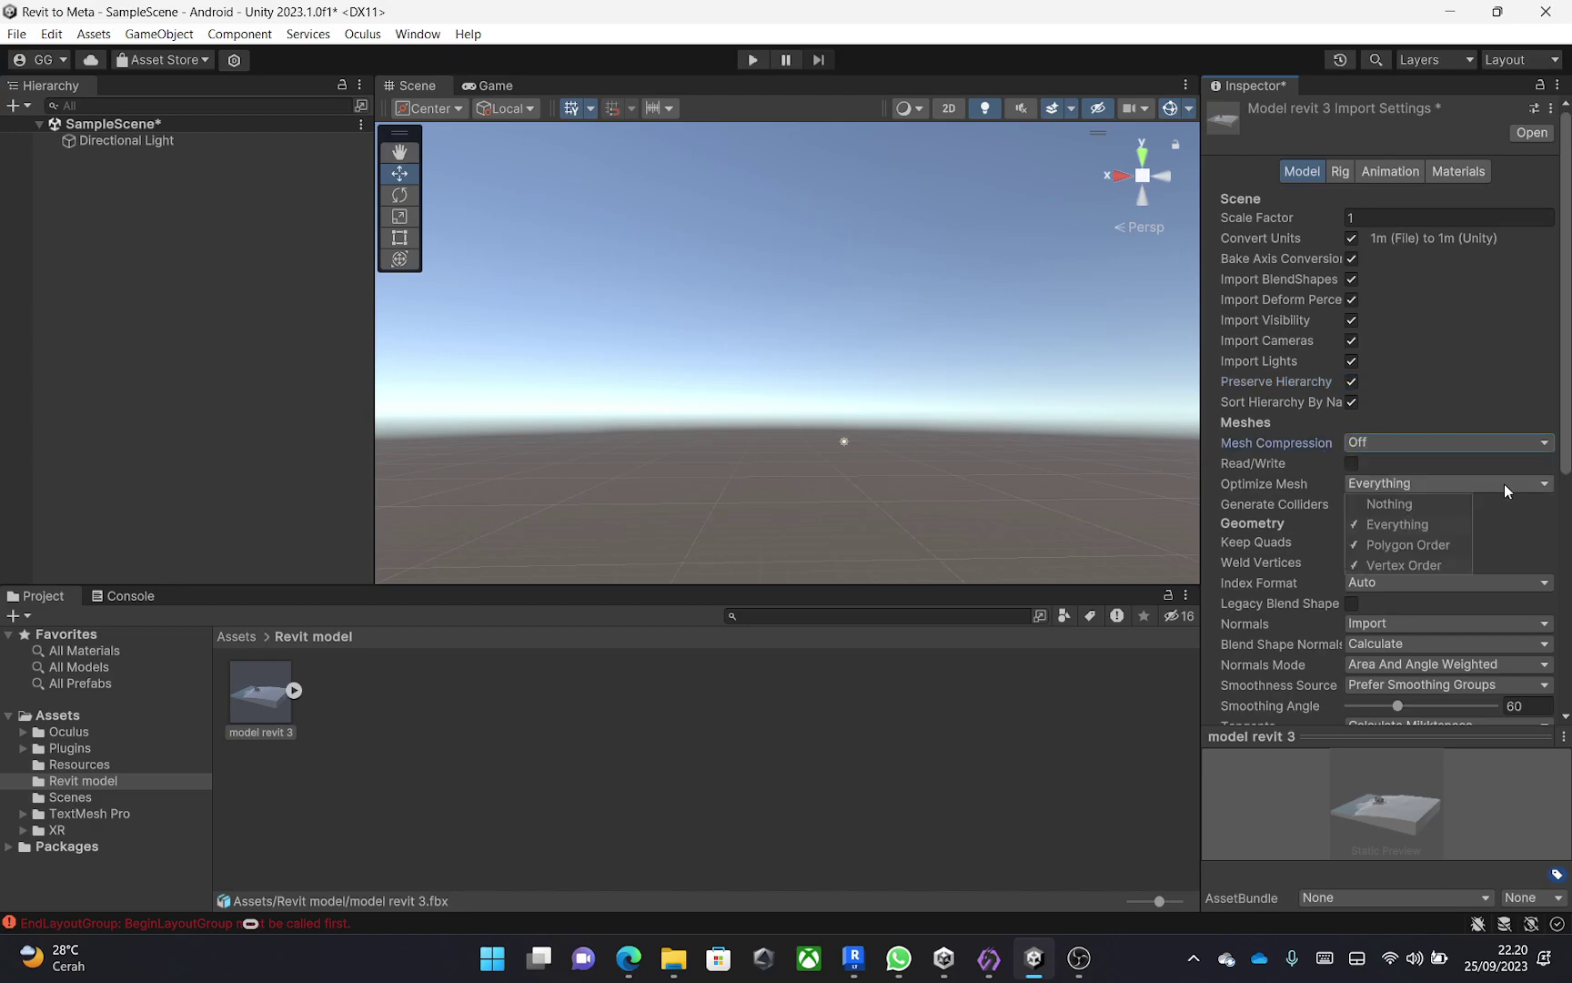
left_click(1350, 463)
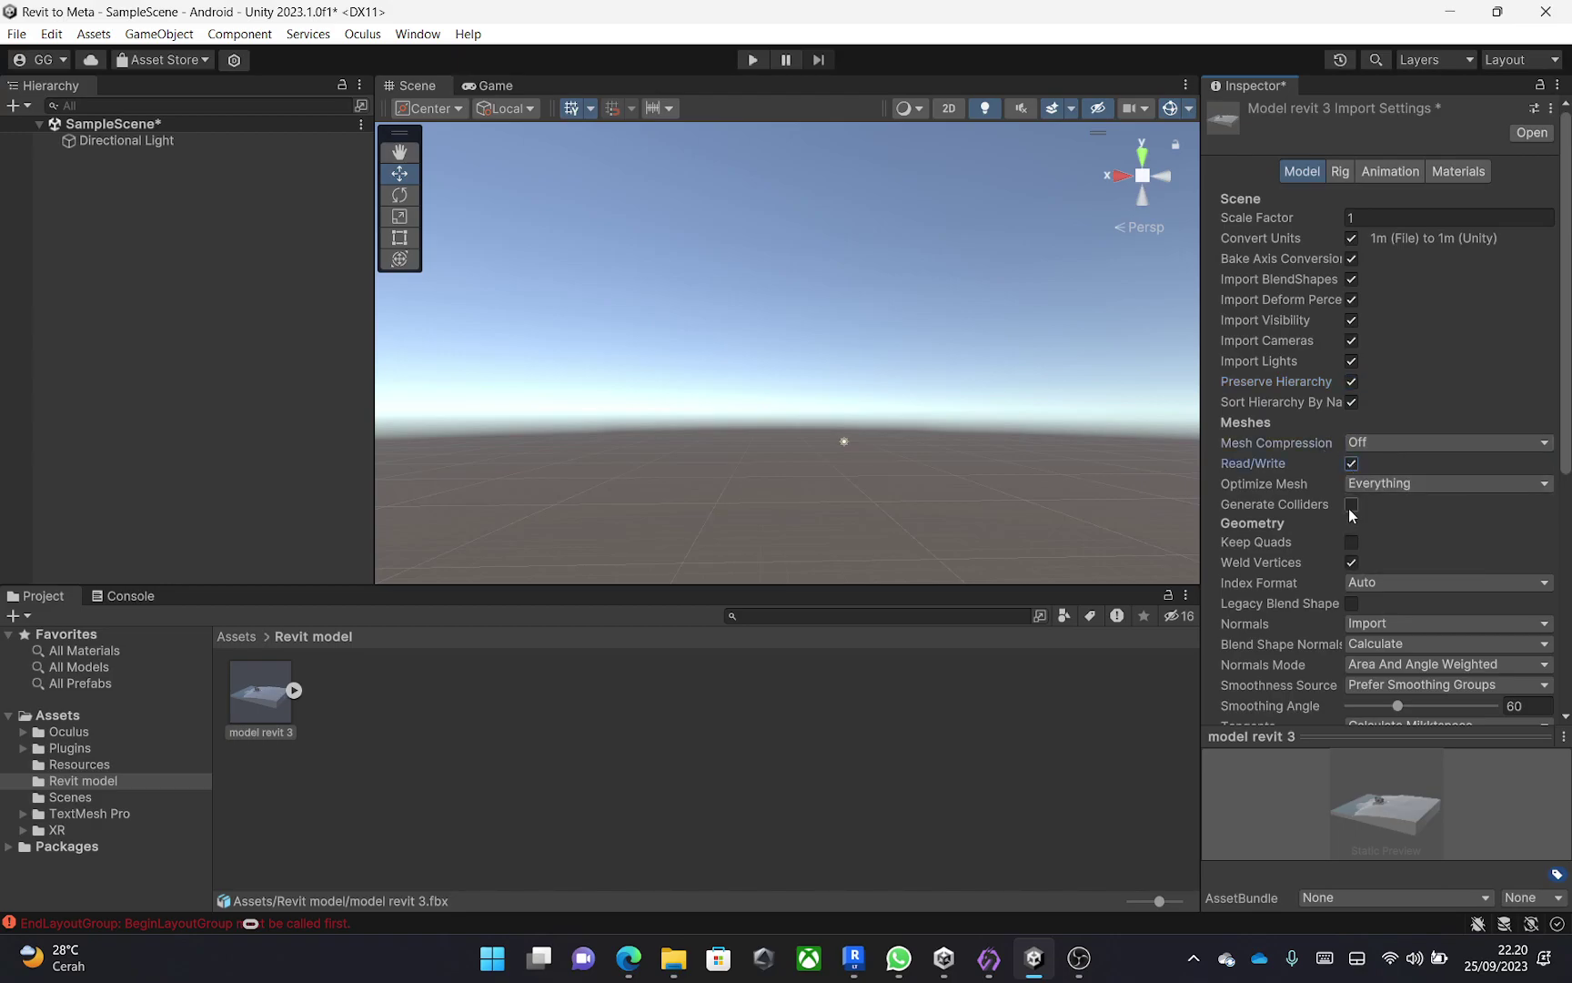
left_click(1360, 547)
scroll(1397, 590, "down", 4)
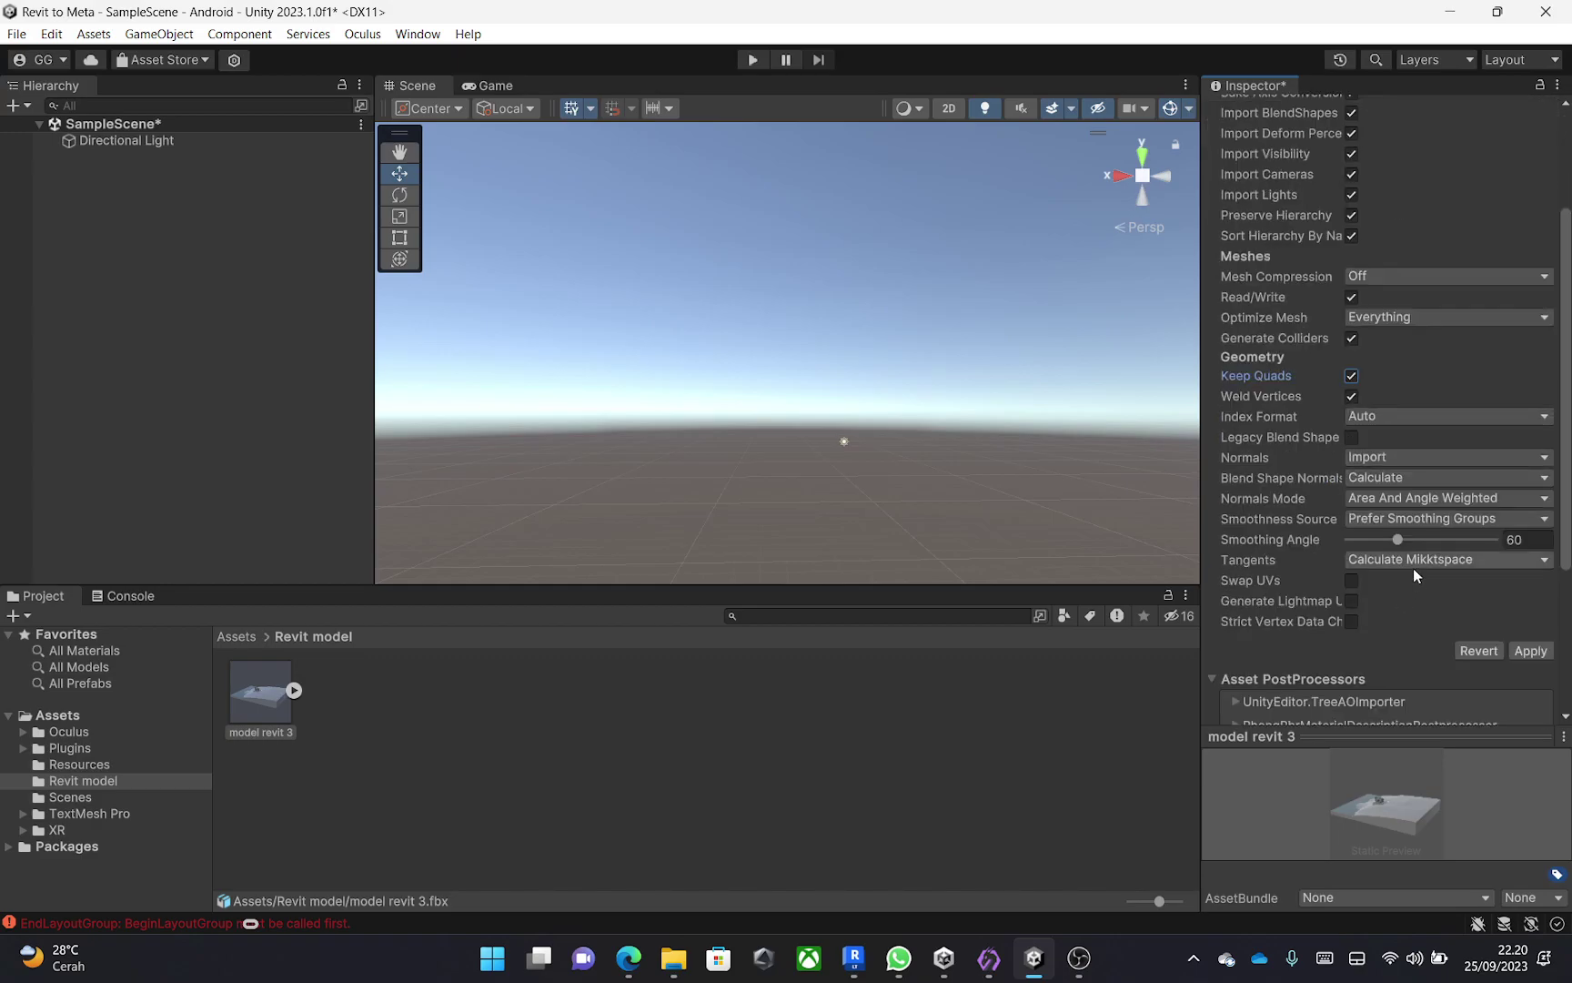
scroll(1413, 574, "down", 1)
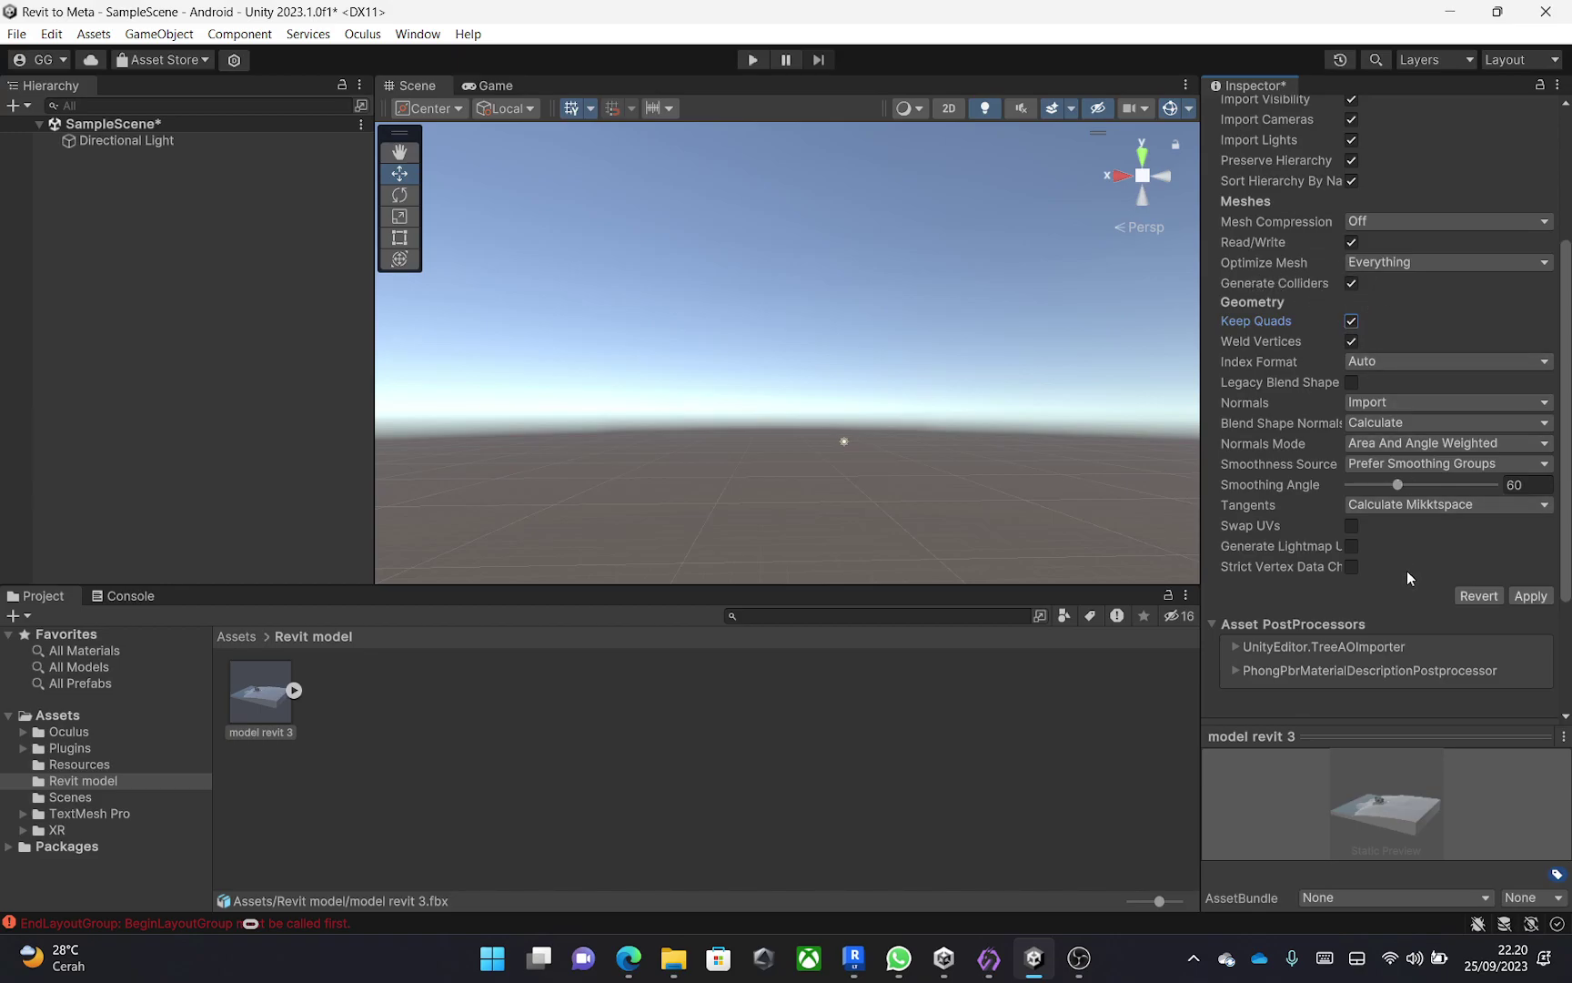
left_click(1531, 594)
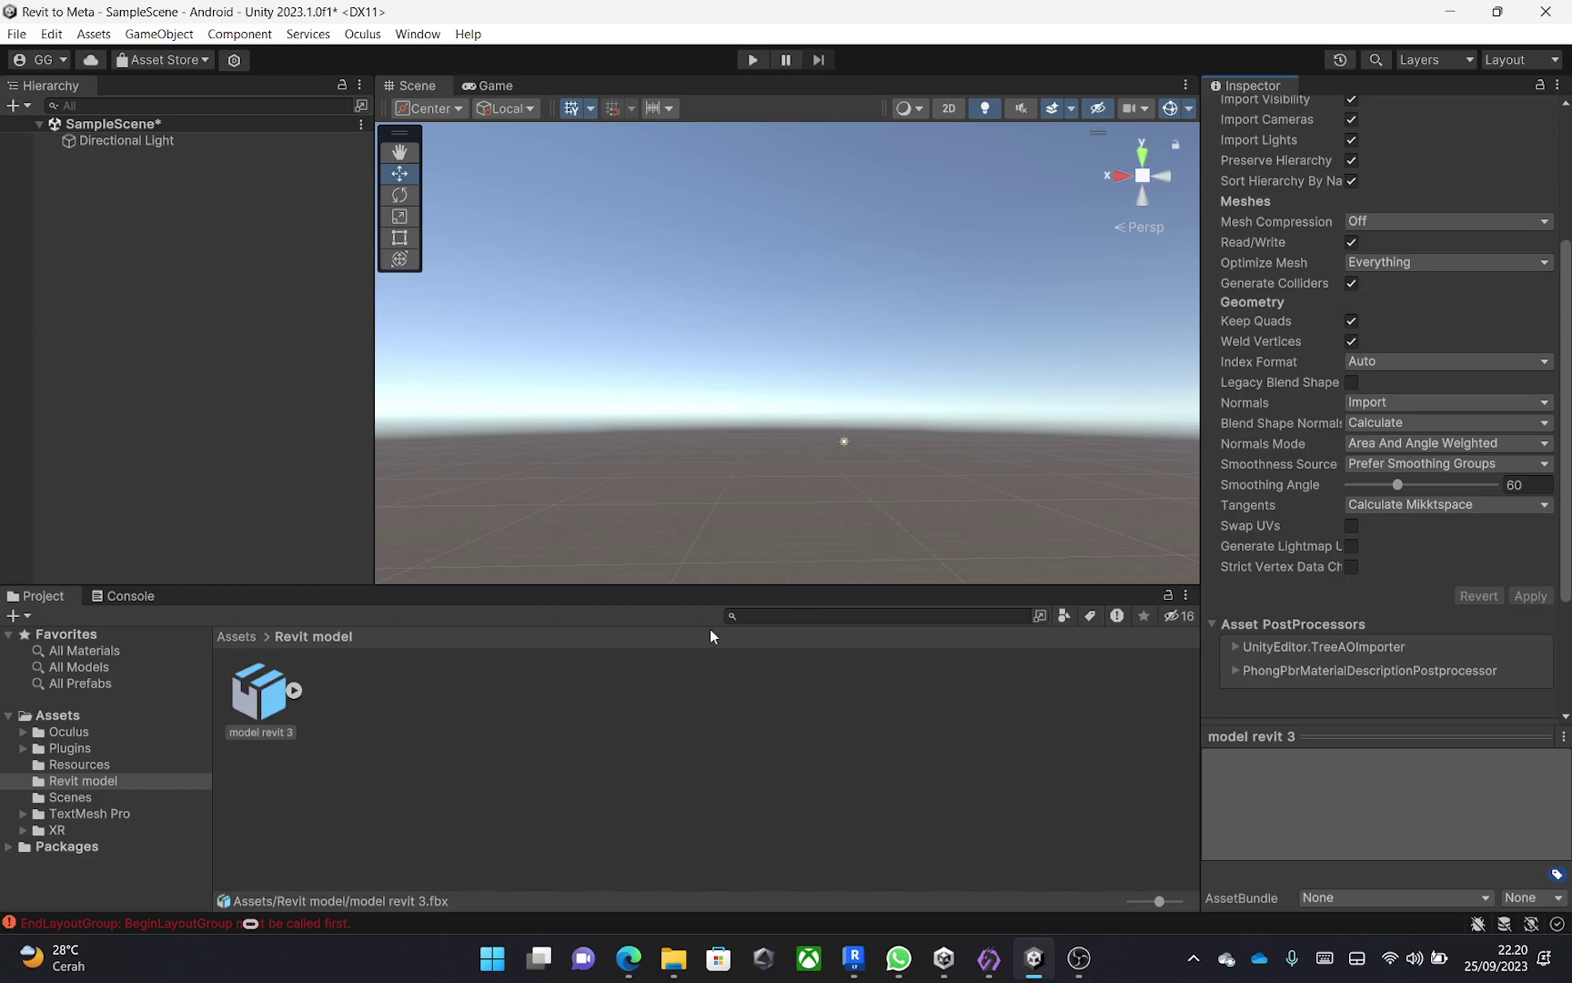
Show the model's material import settings and create a folder named textures inside the Revit model folder.
scroll(1515, 414, "up", 5)
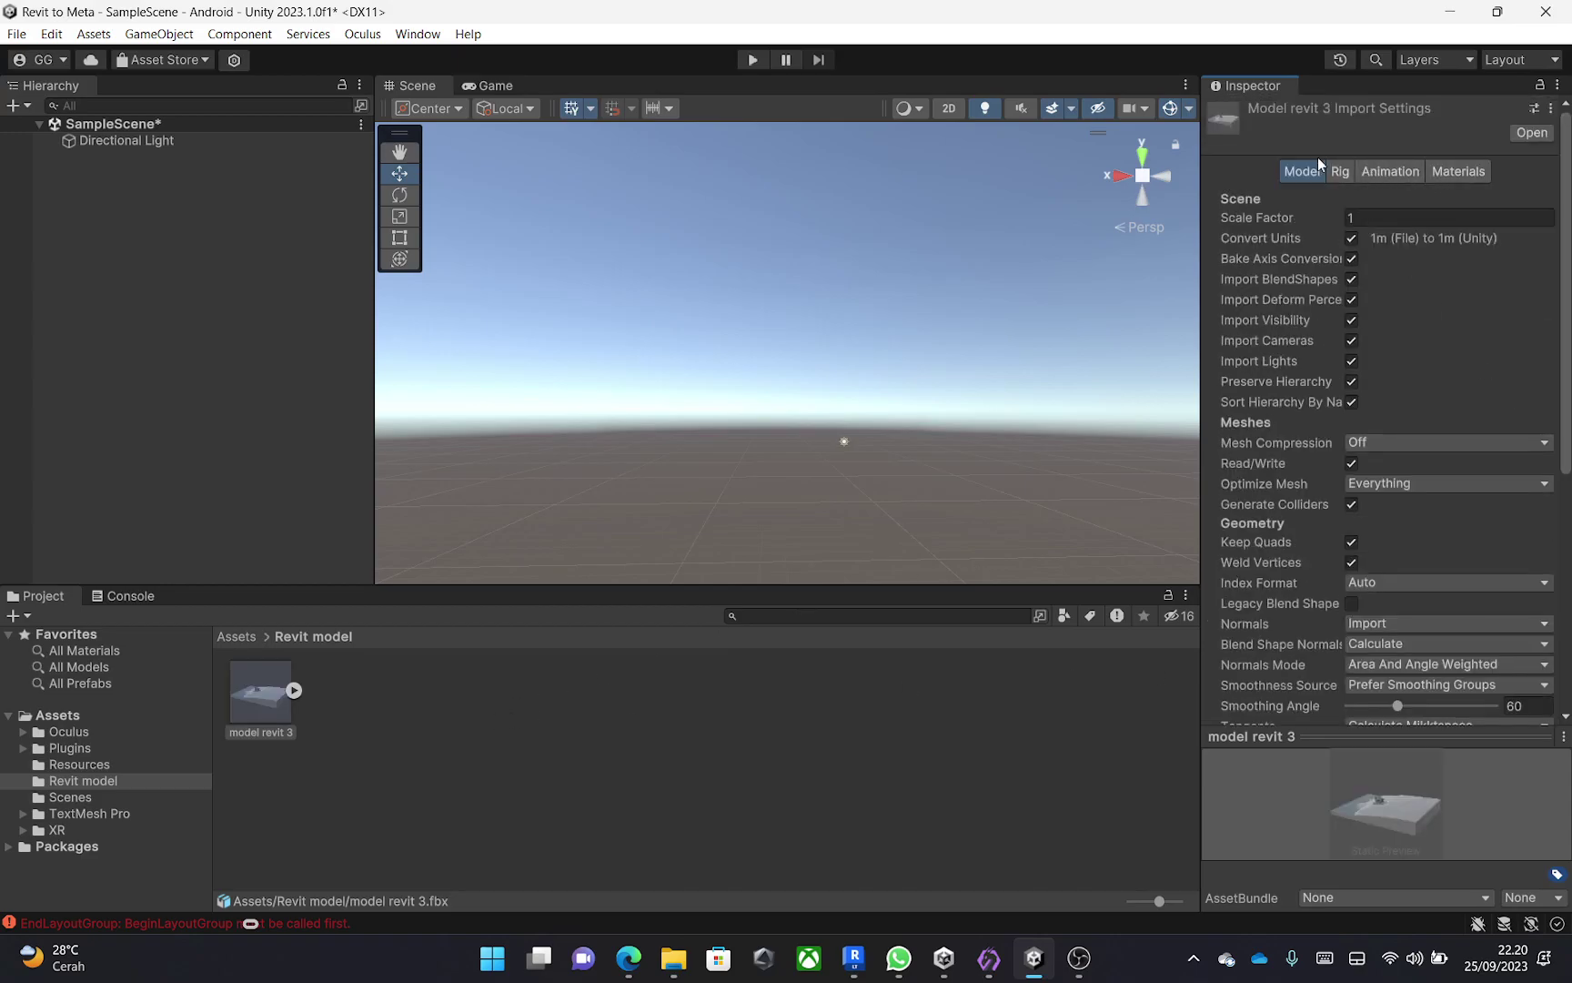
left_click(1456, 171)
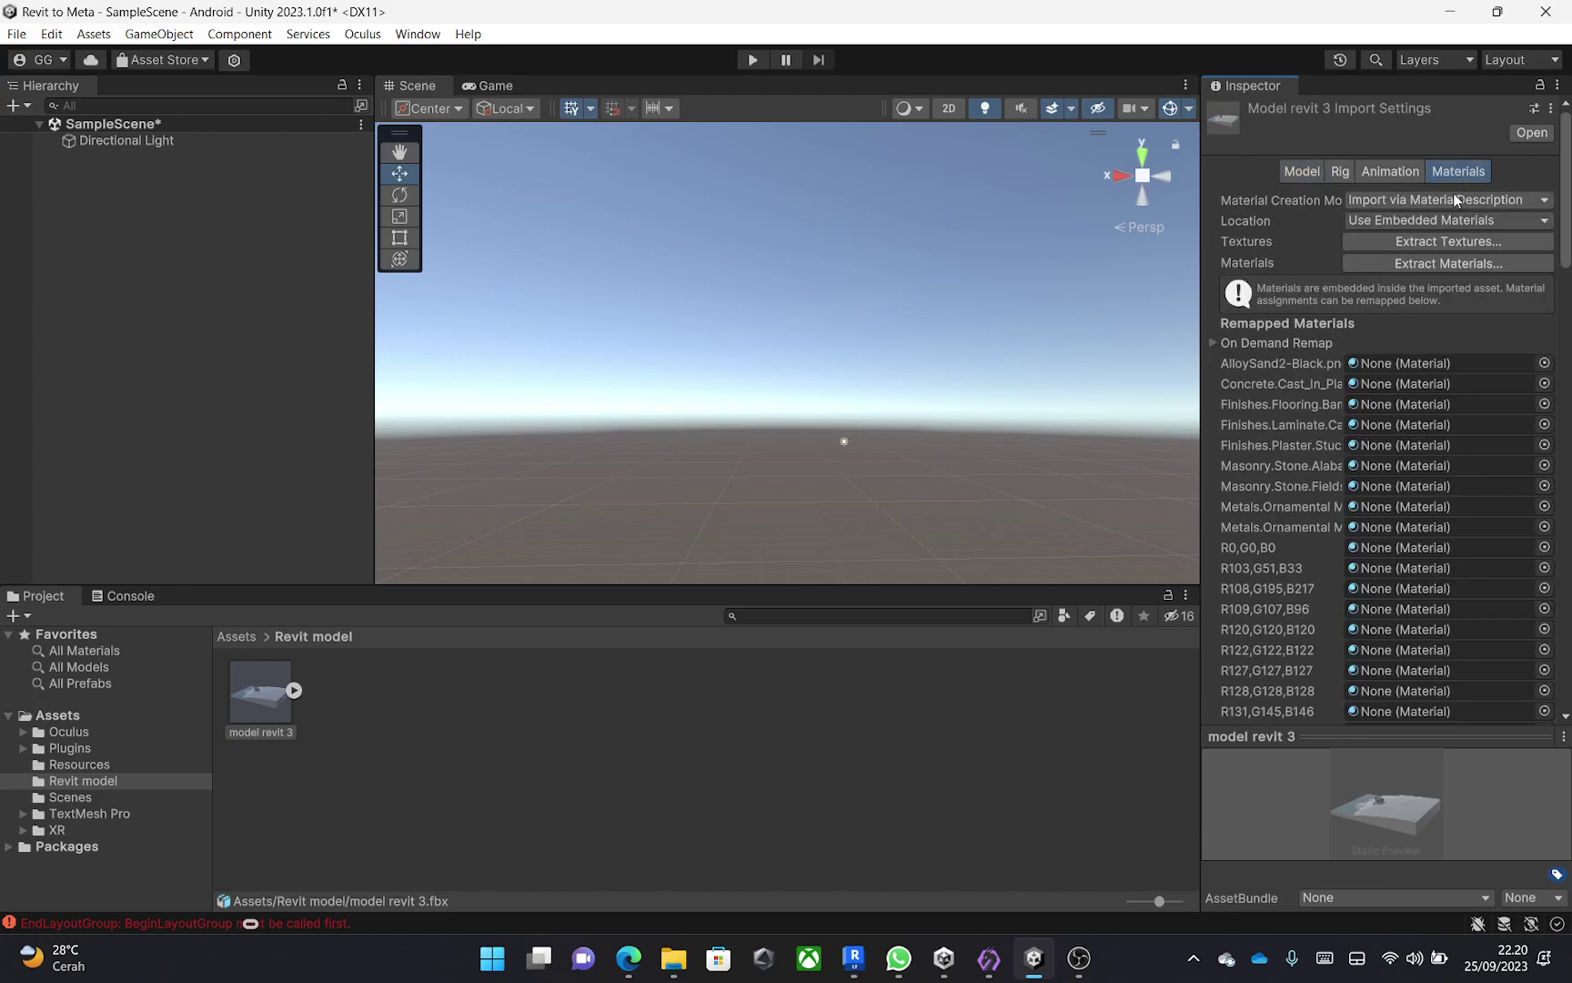
right_click(603, 715)
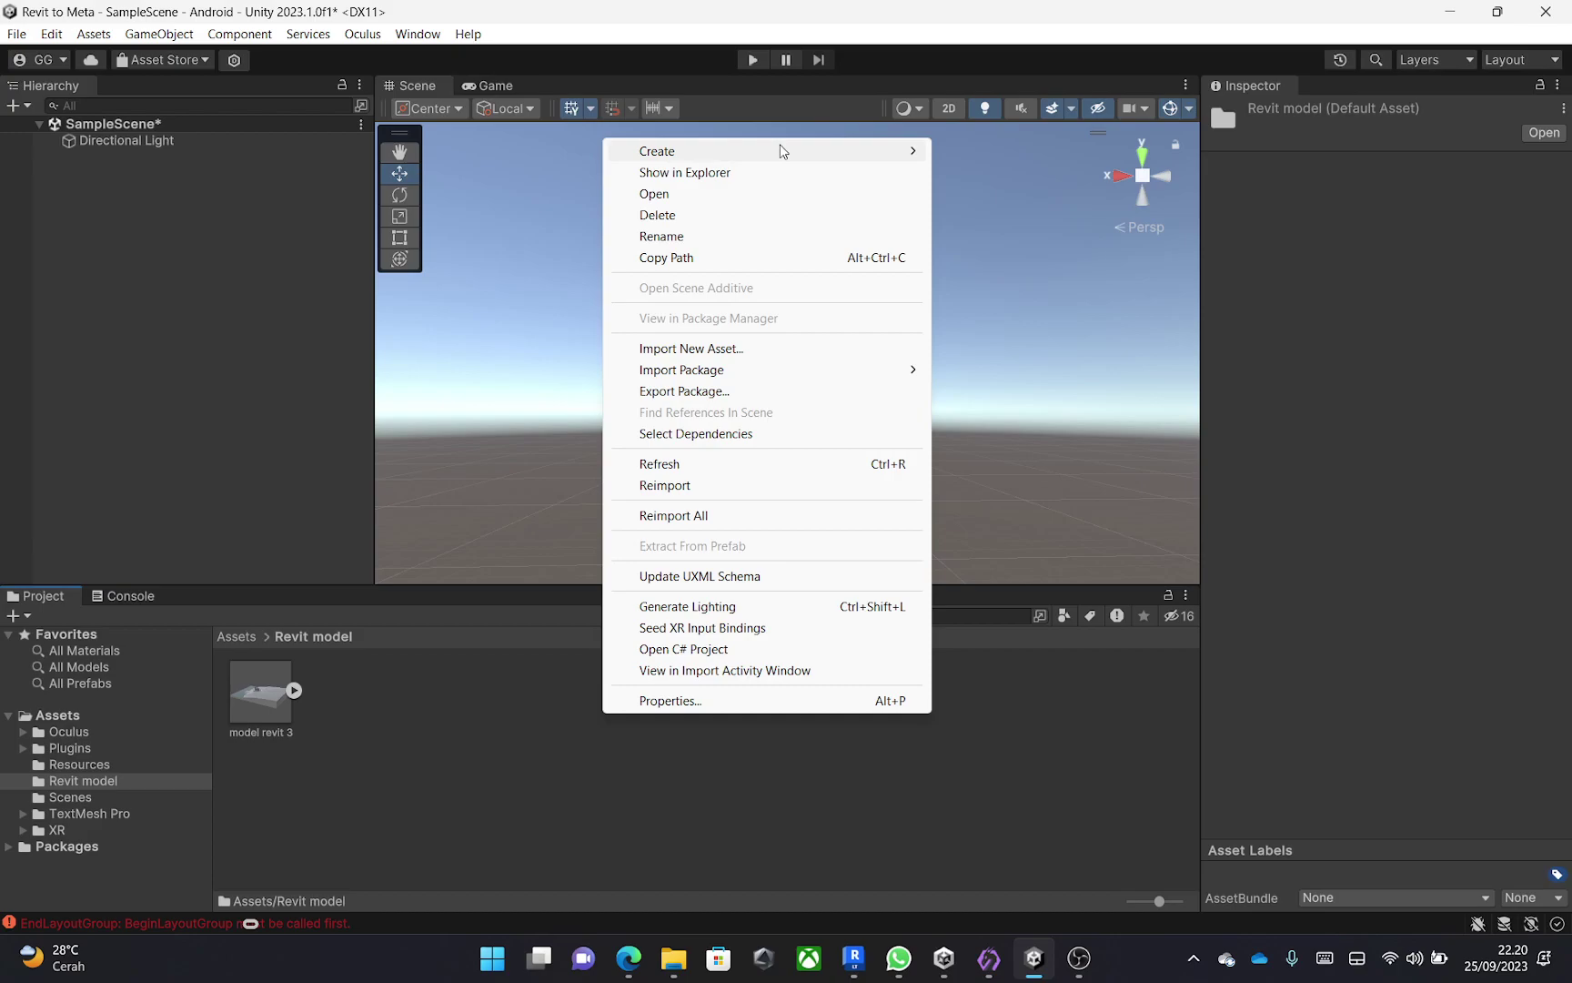
mouse_move(780, 148)
left_click(981, 74)
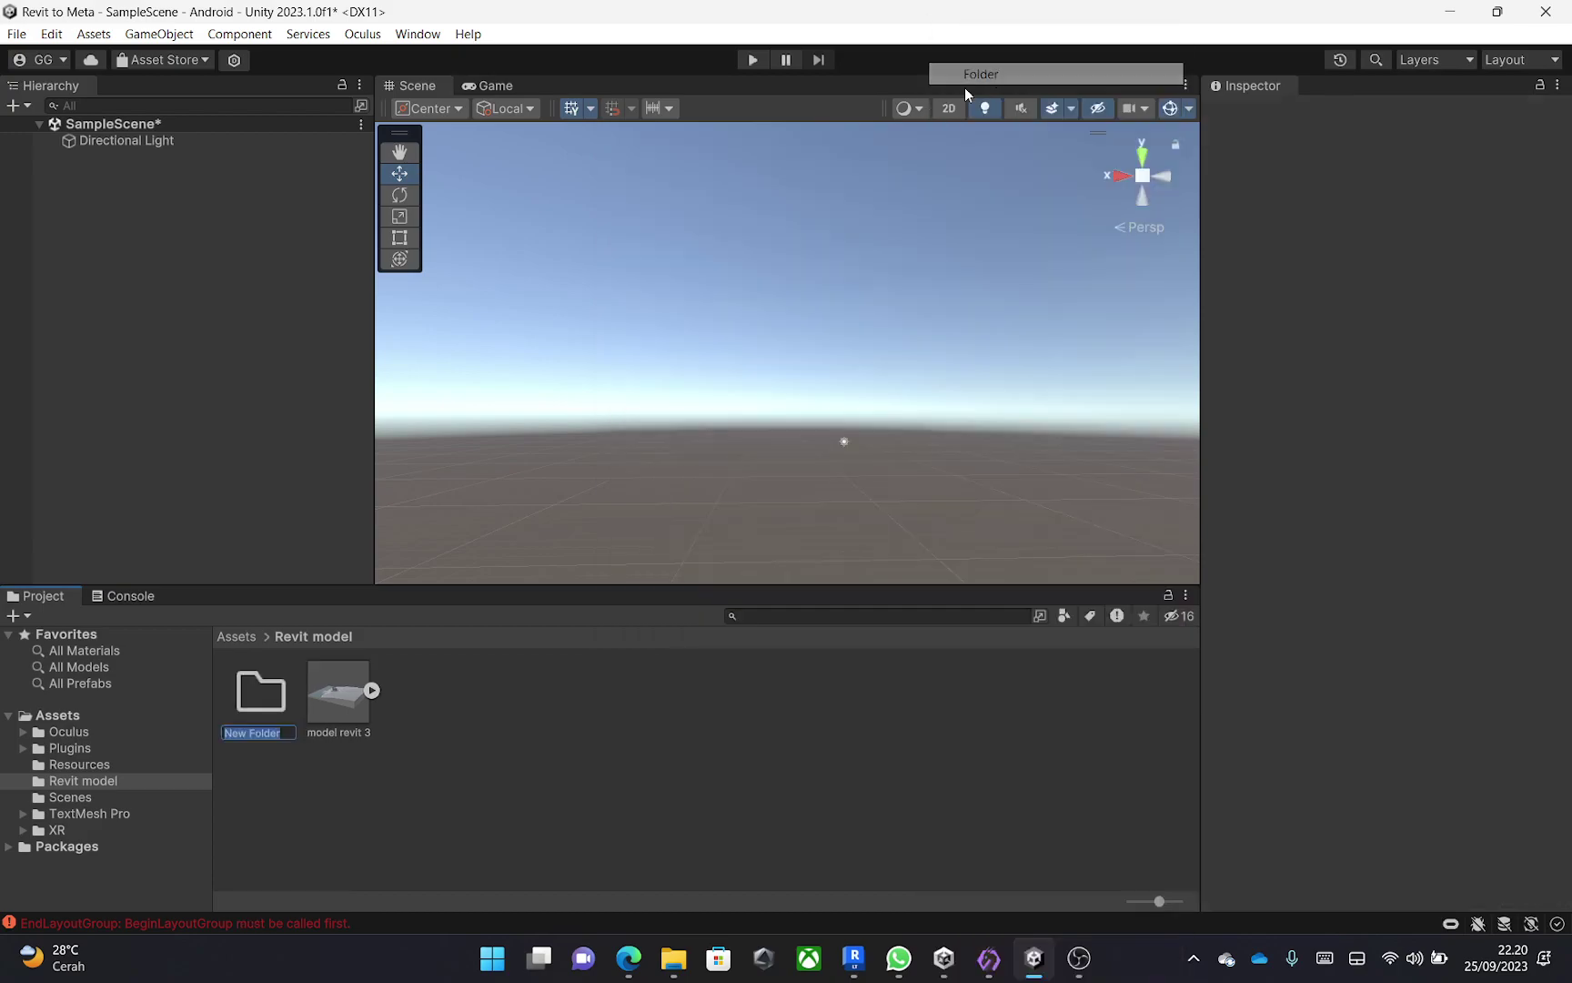
type("textures")
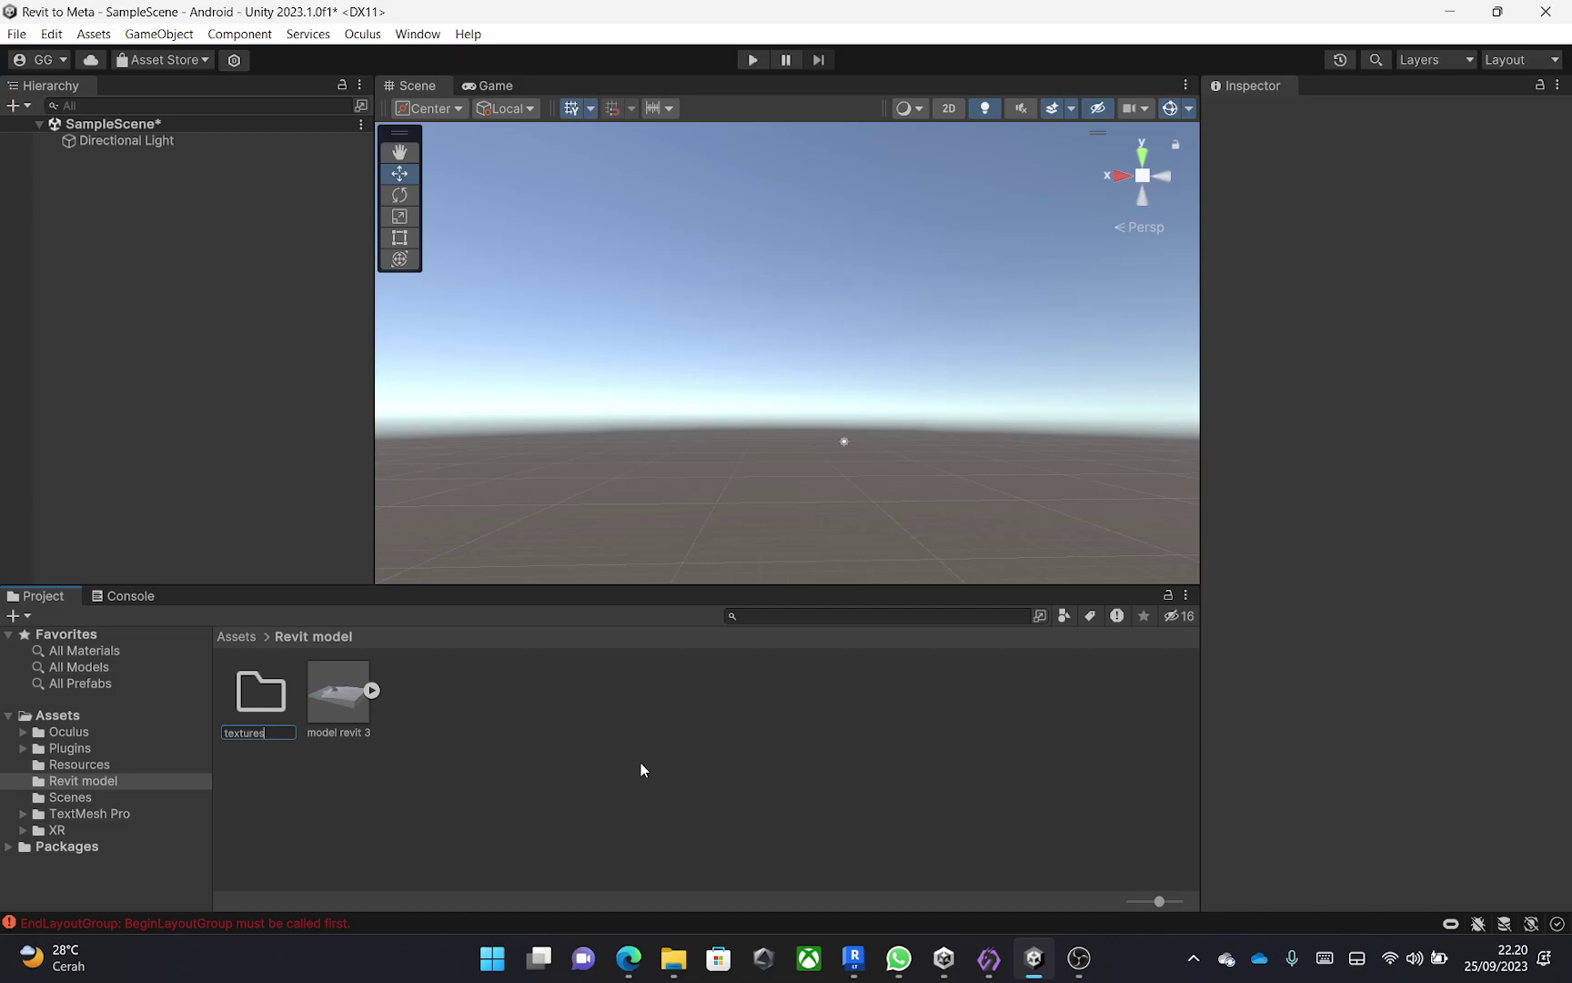
key("Return")
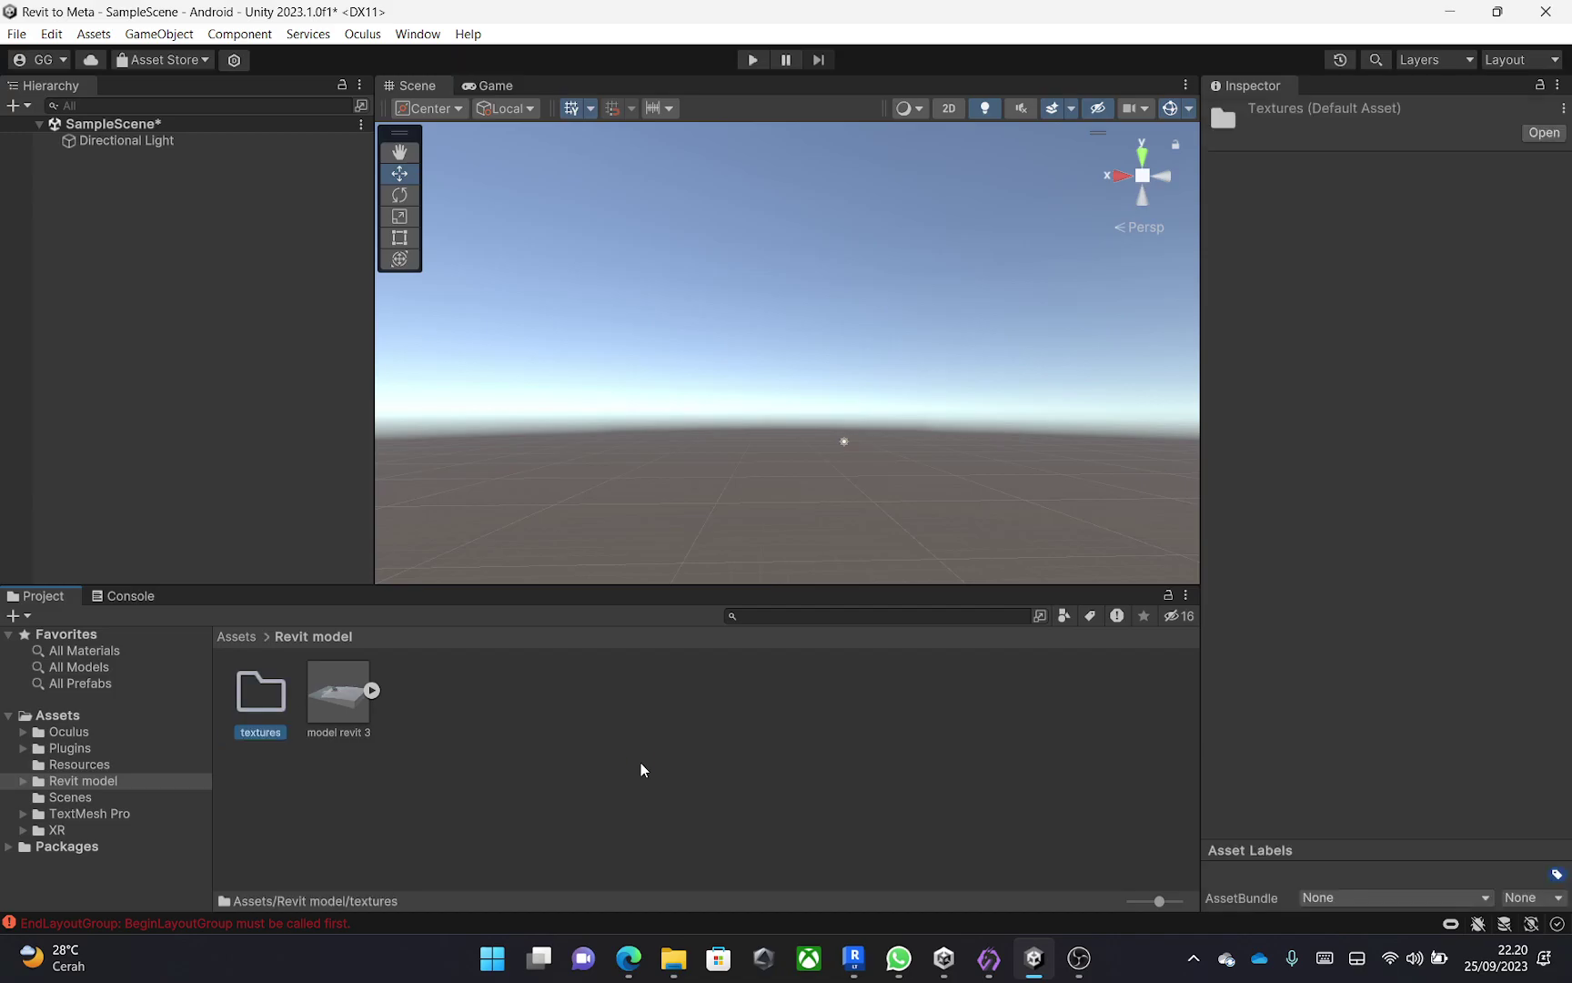
Create a second folder named material inside the Revit model folder.
right_click(639, 762)
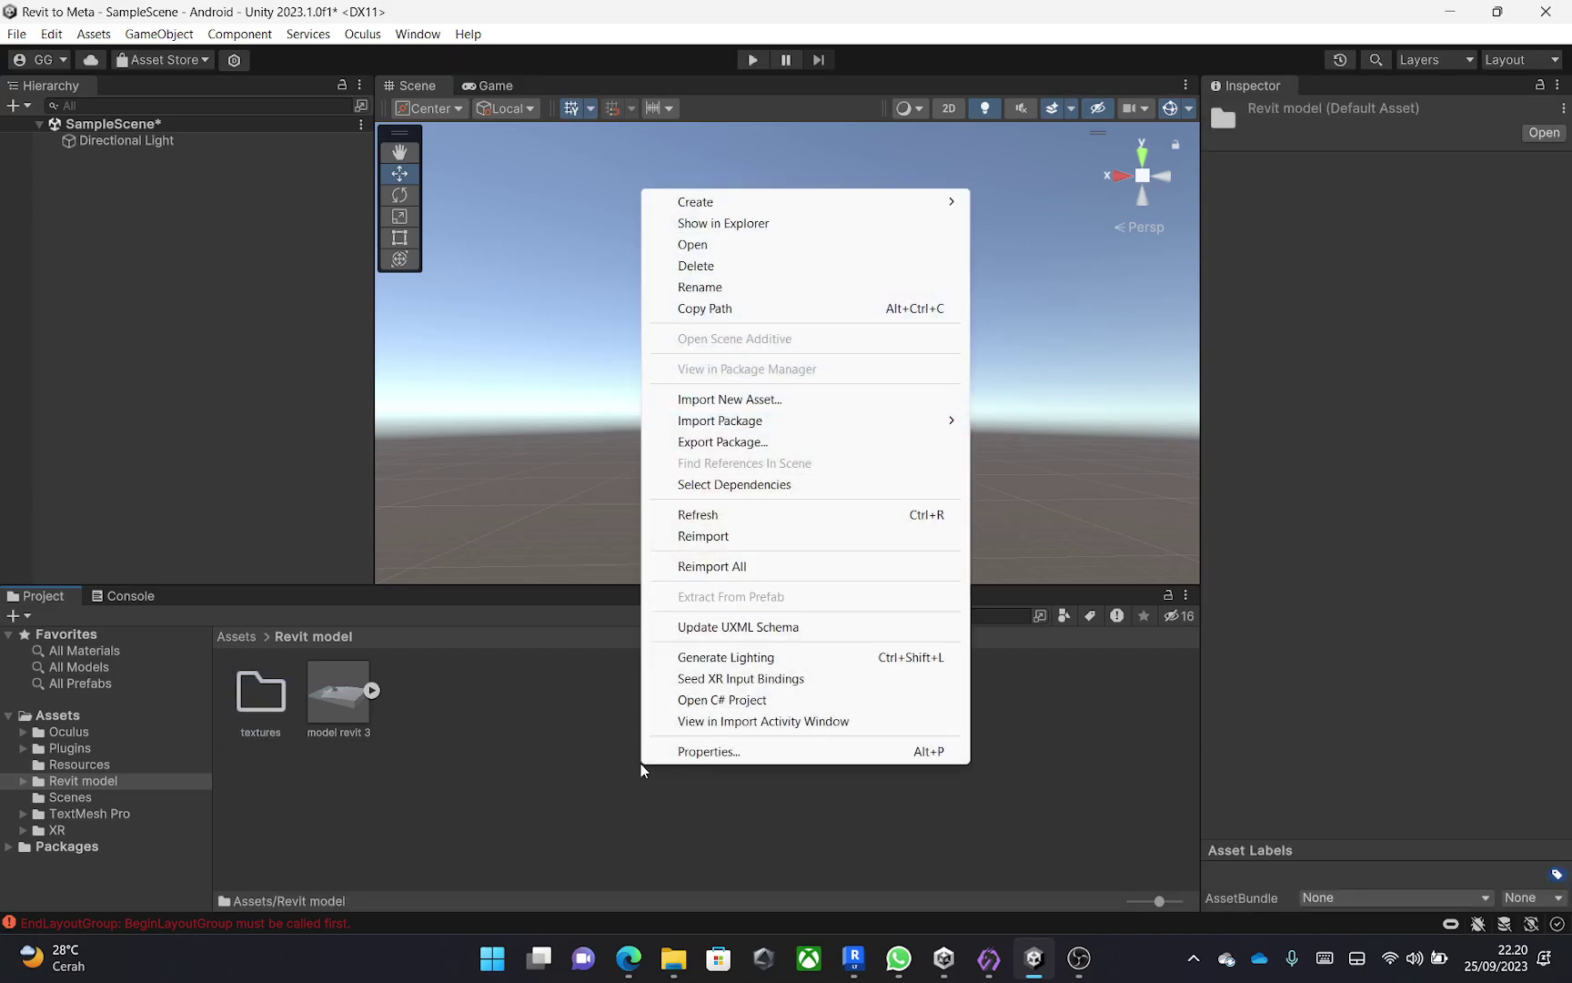
mouse_move(917, 202)
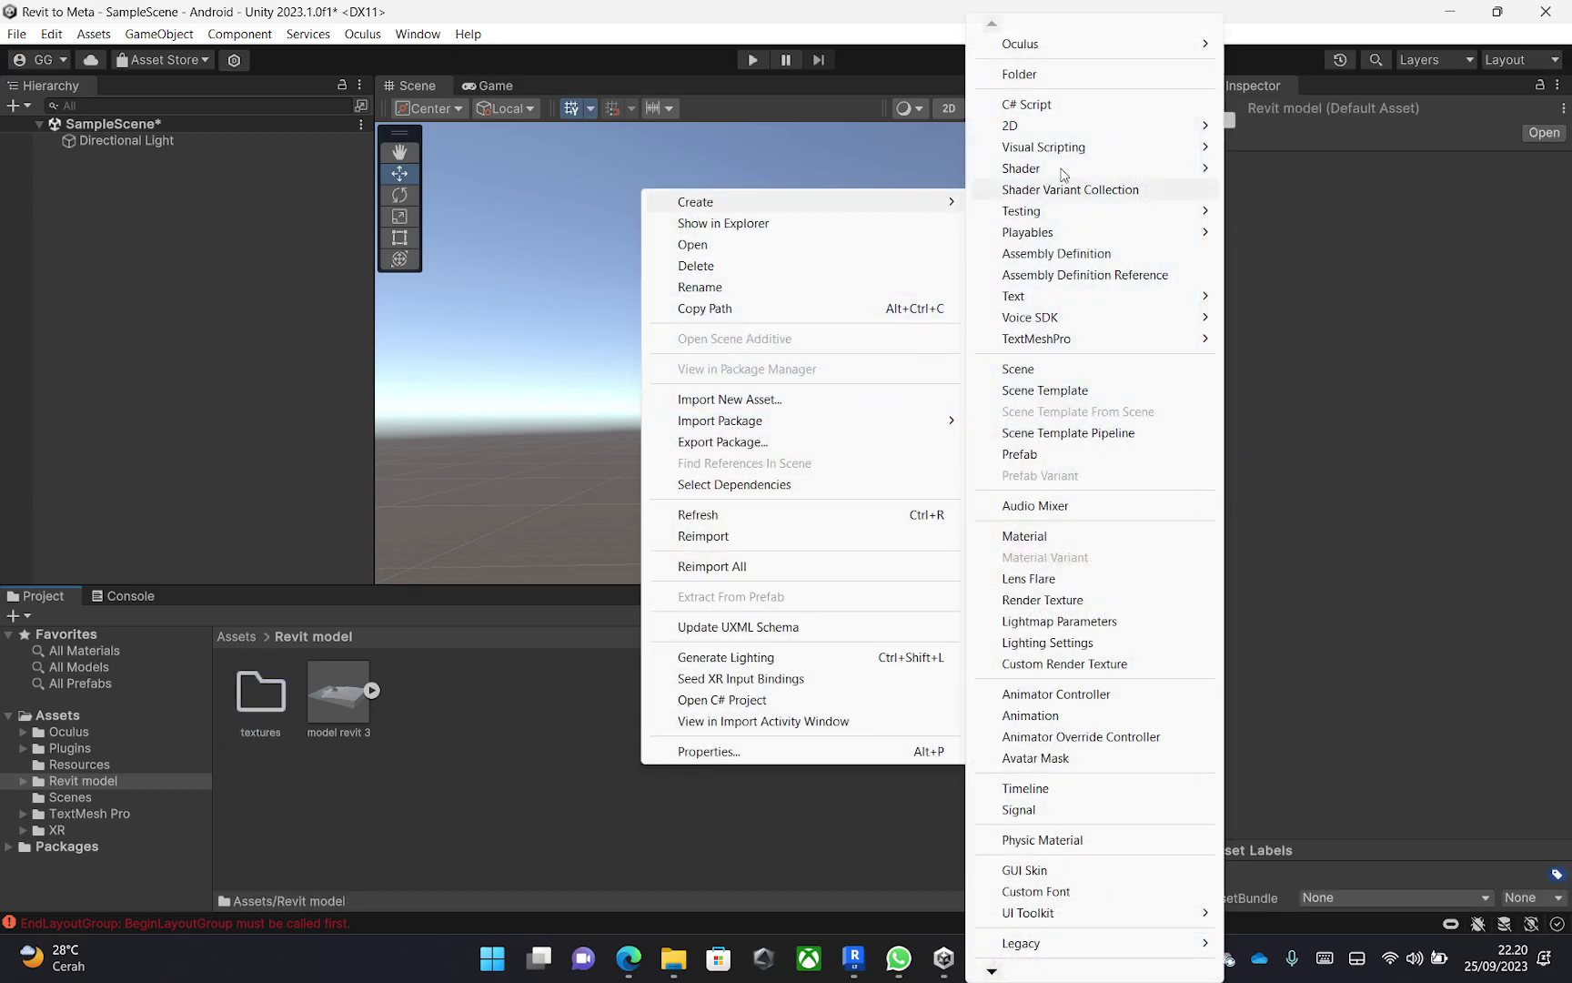
left_click(1028, 73)
type("material")
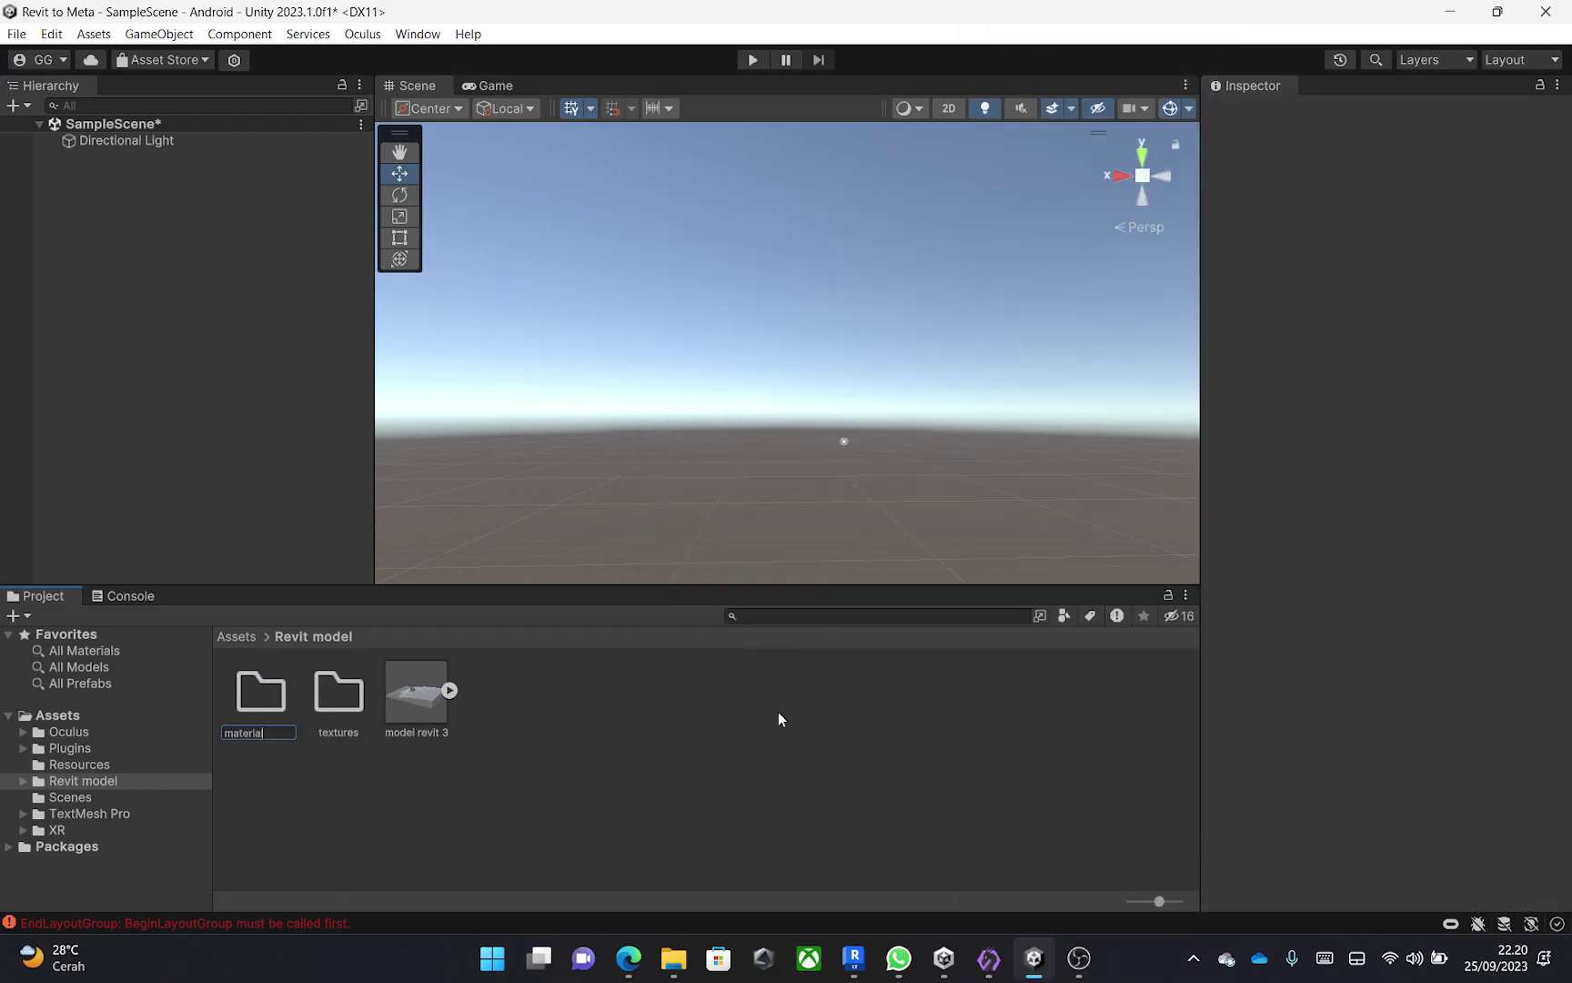
key("Return")
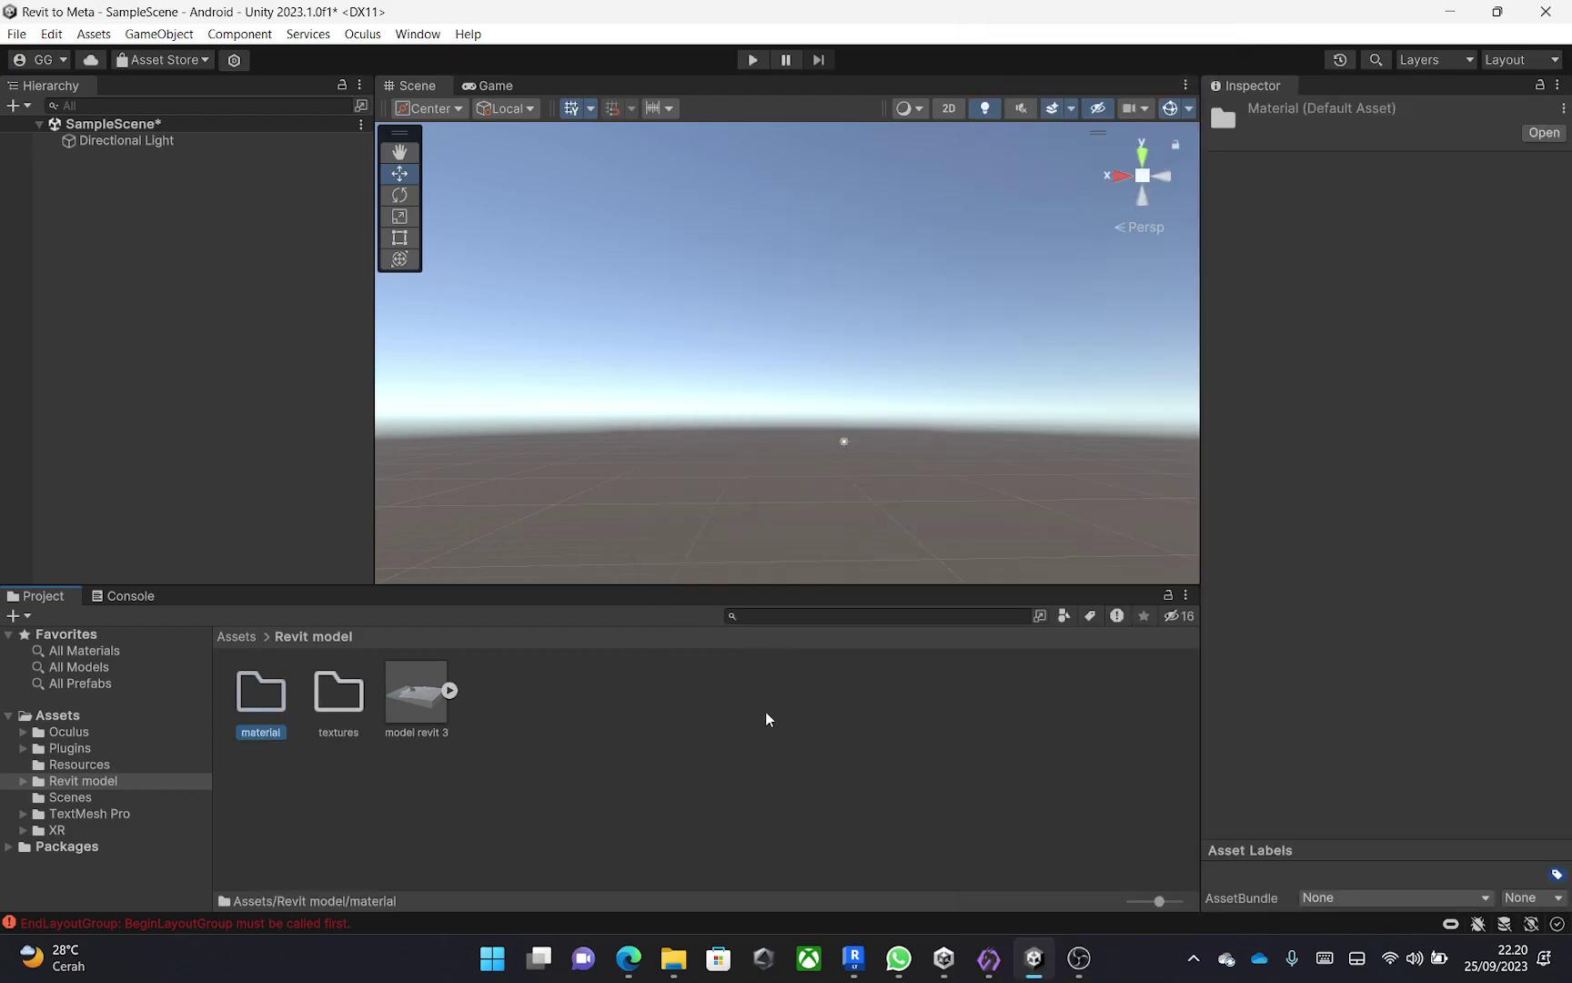
Extract the embedded textures of model revit 3 into the textures folder and view that folder's contents.
double_click(349, 710)
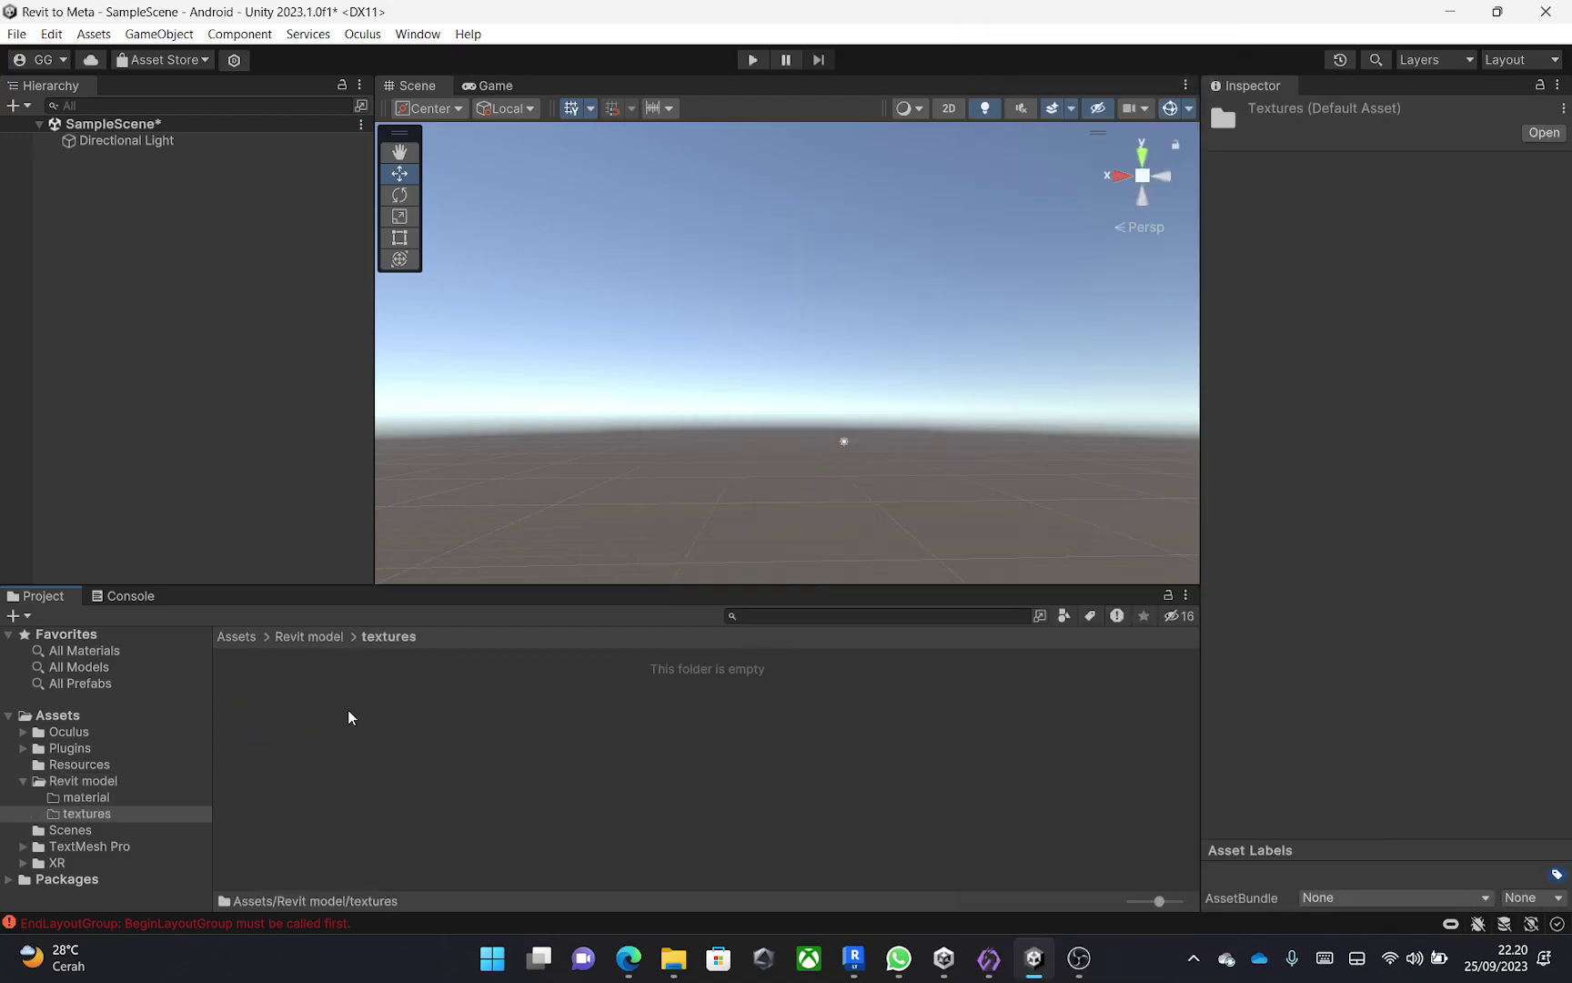
left_click(311, 639)
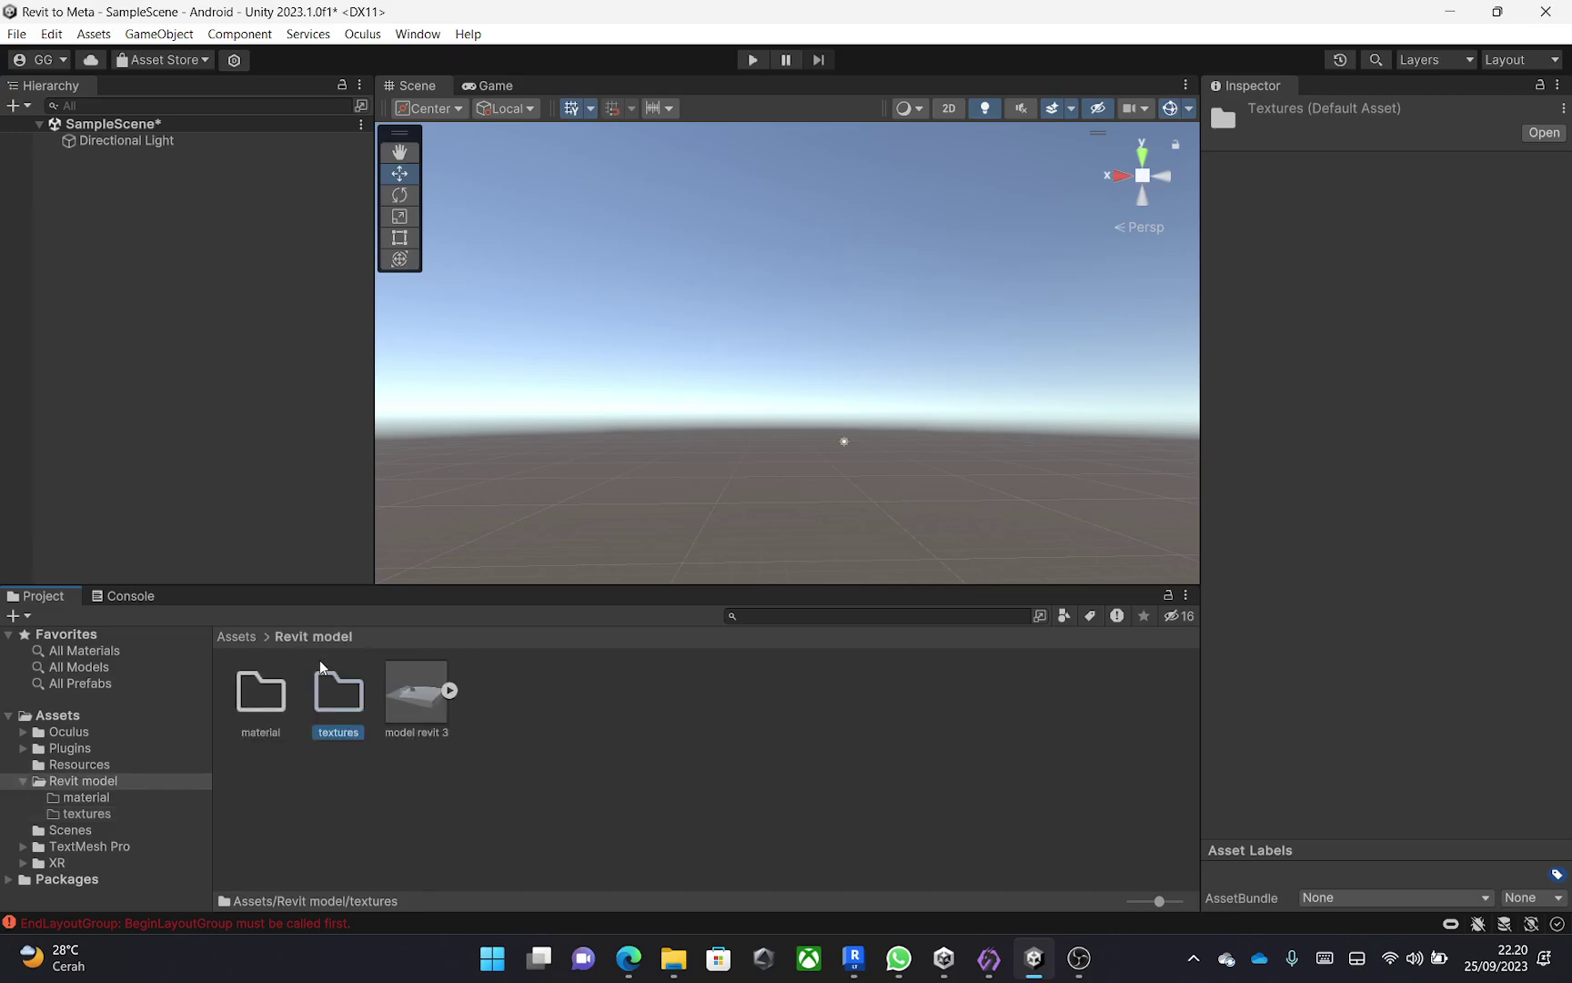
left_click(418, 701)
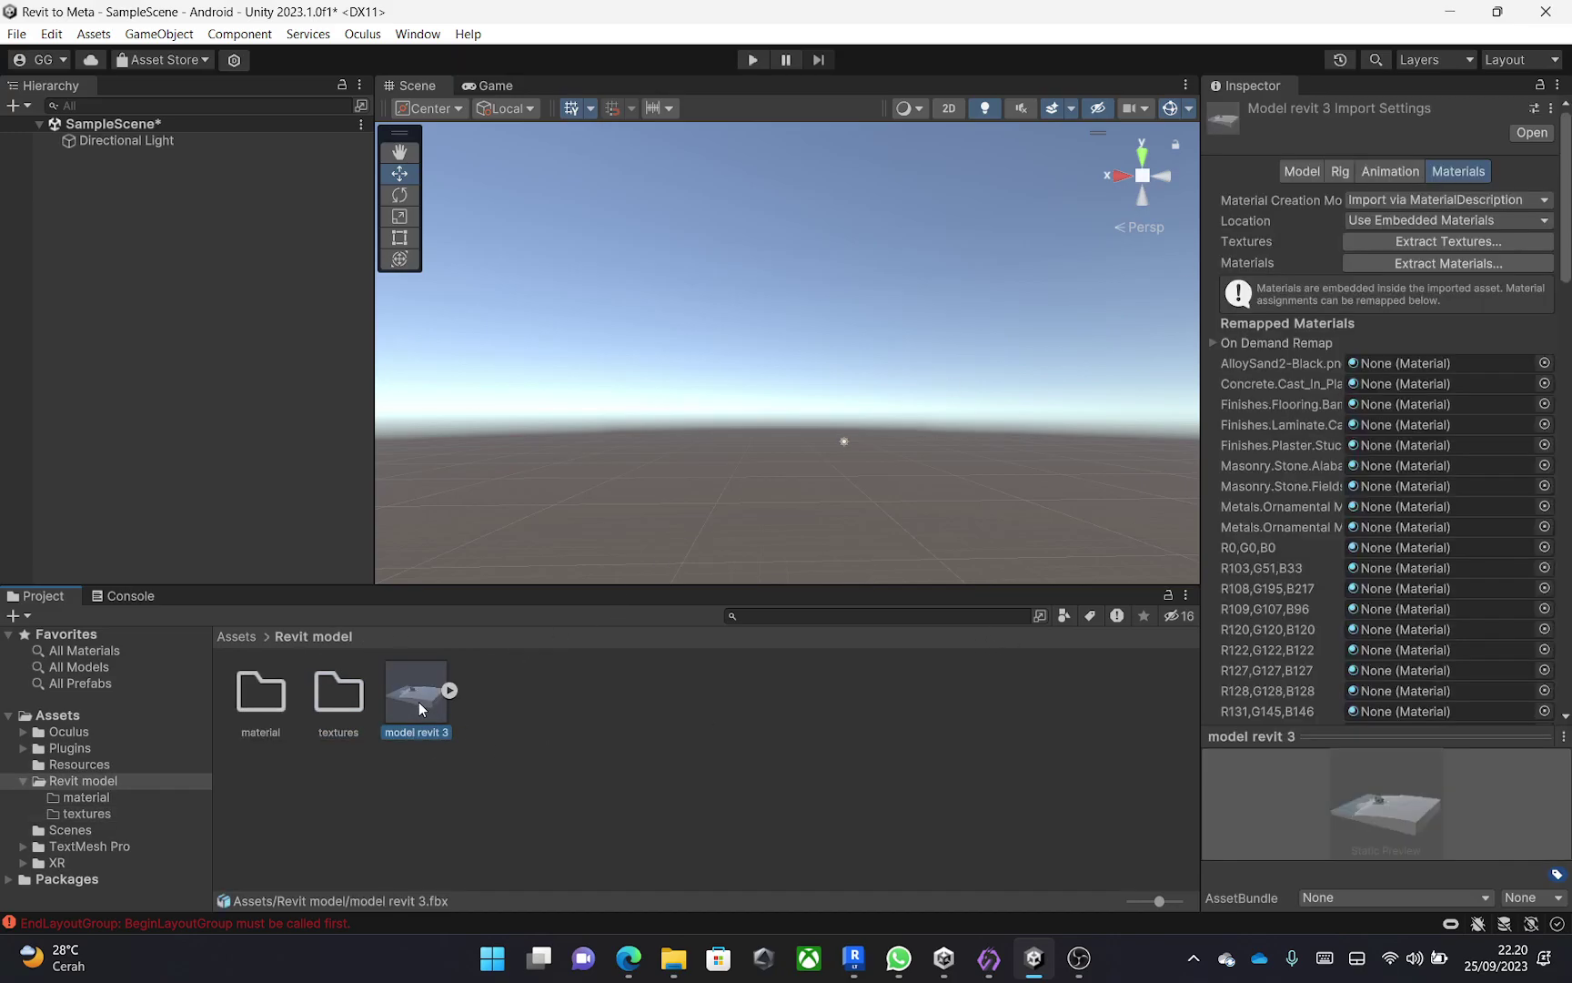
left_click(1392, 241)
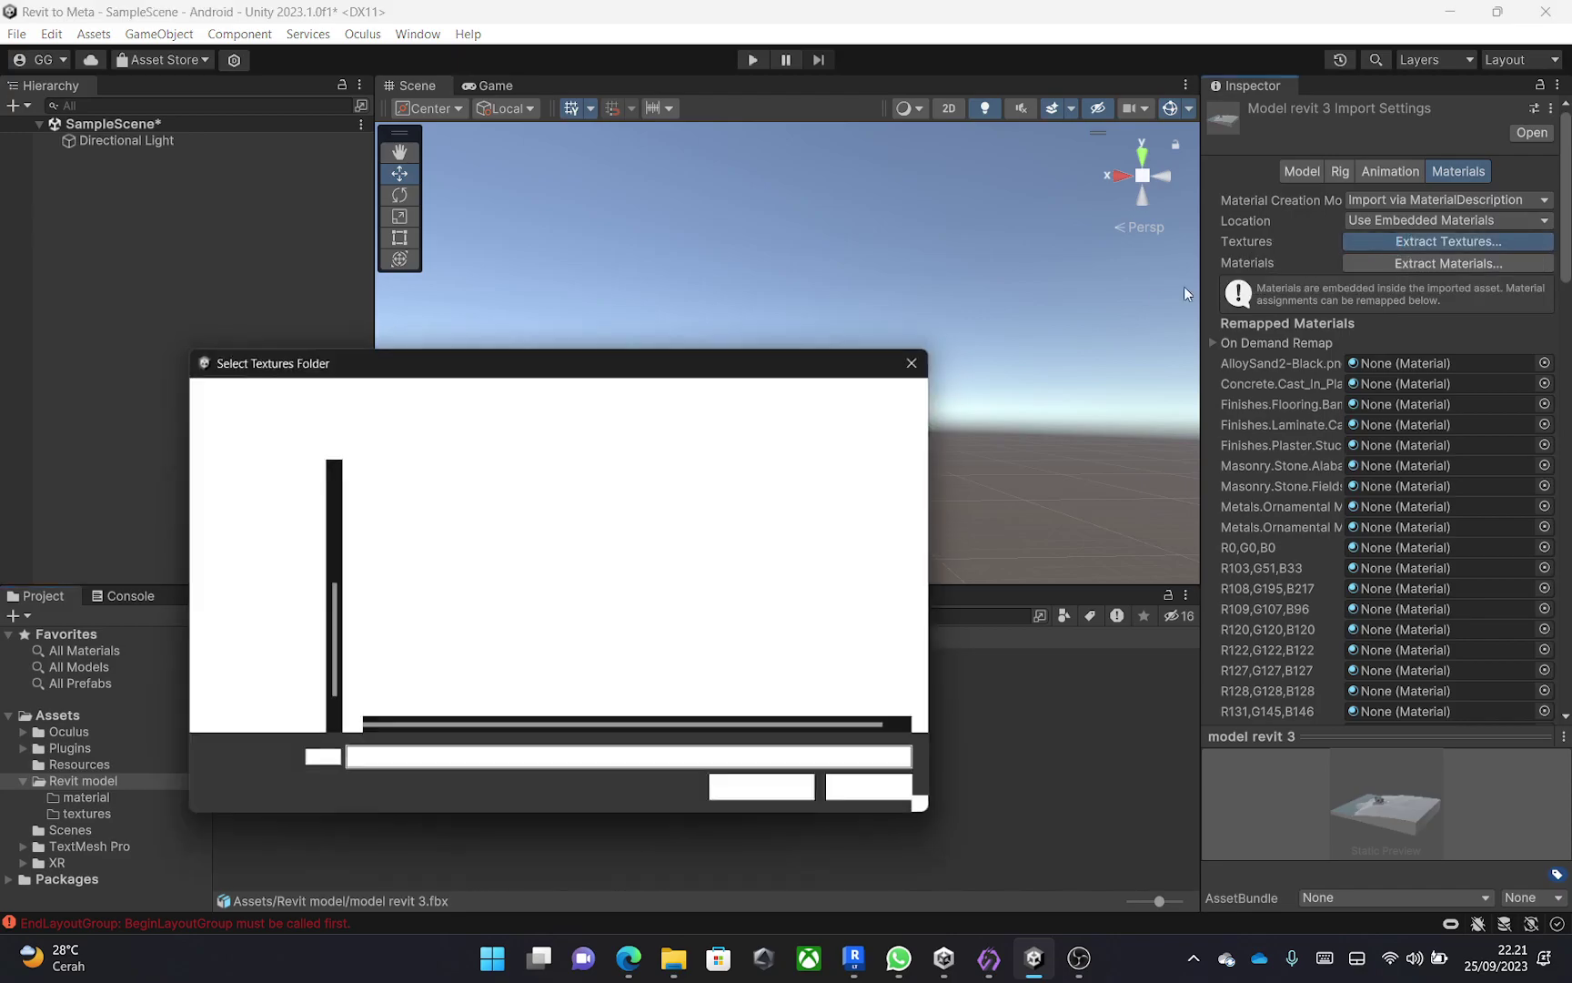
left_click(618, 534)
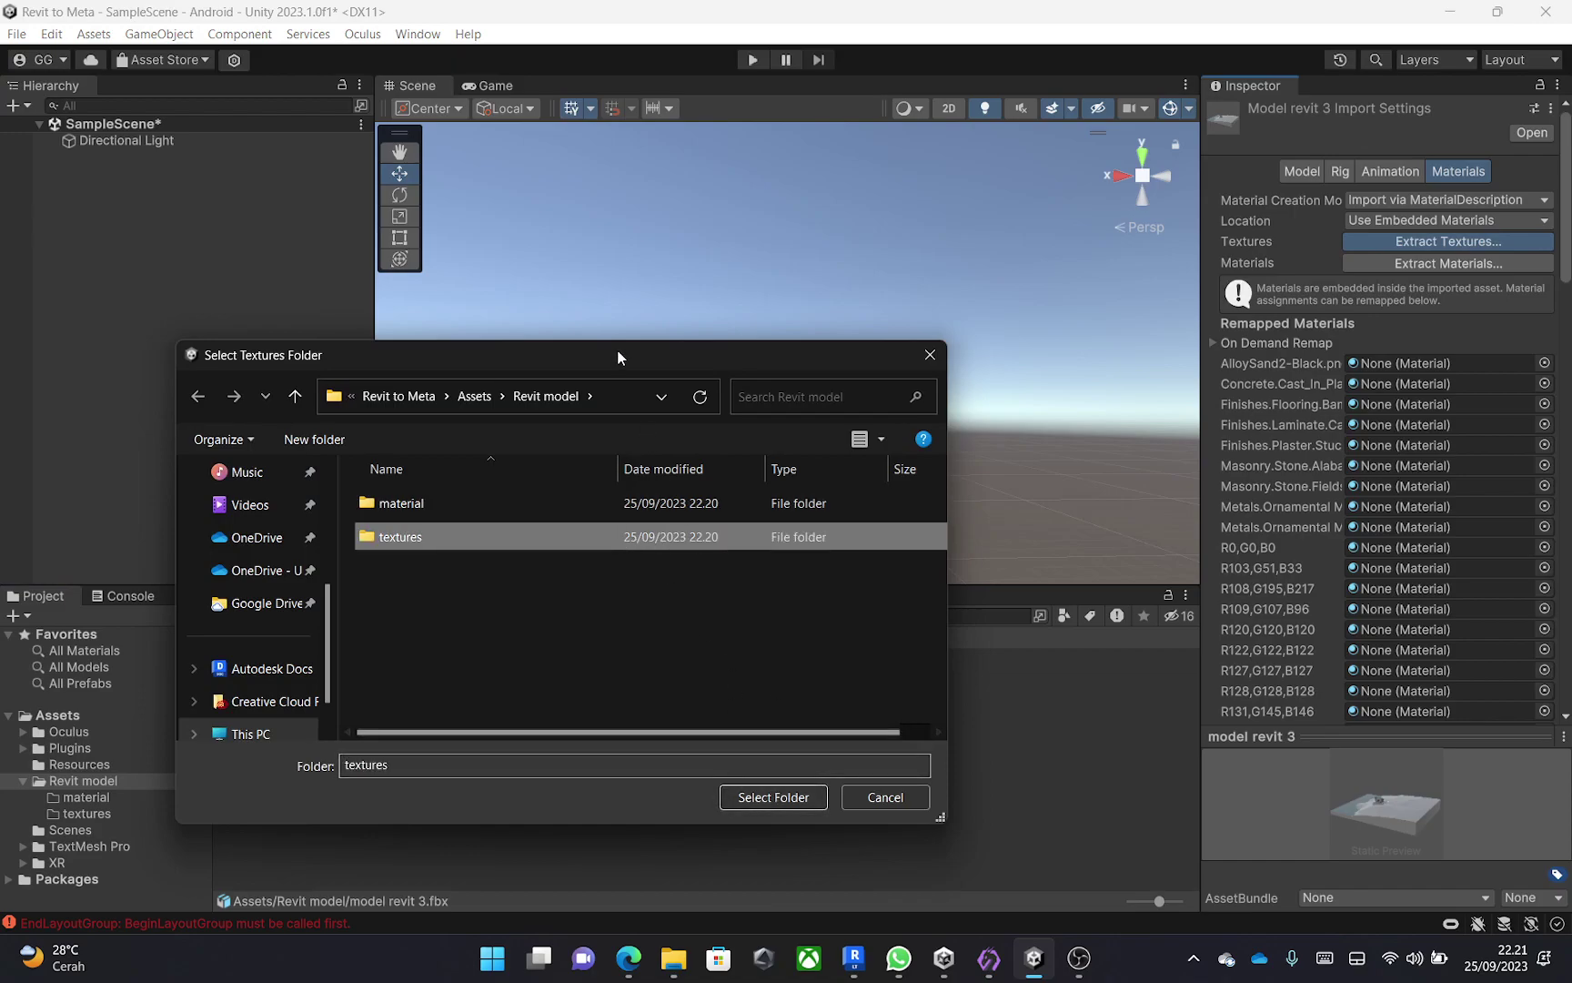
left_click(772, 794)
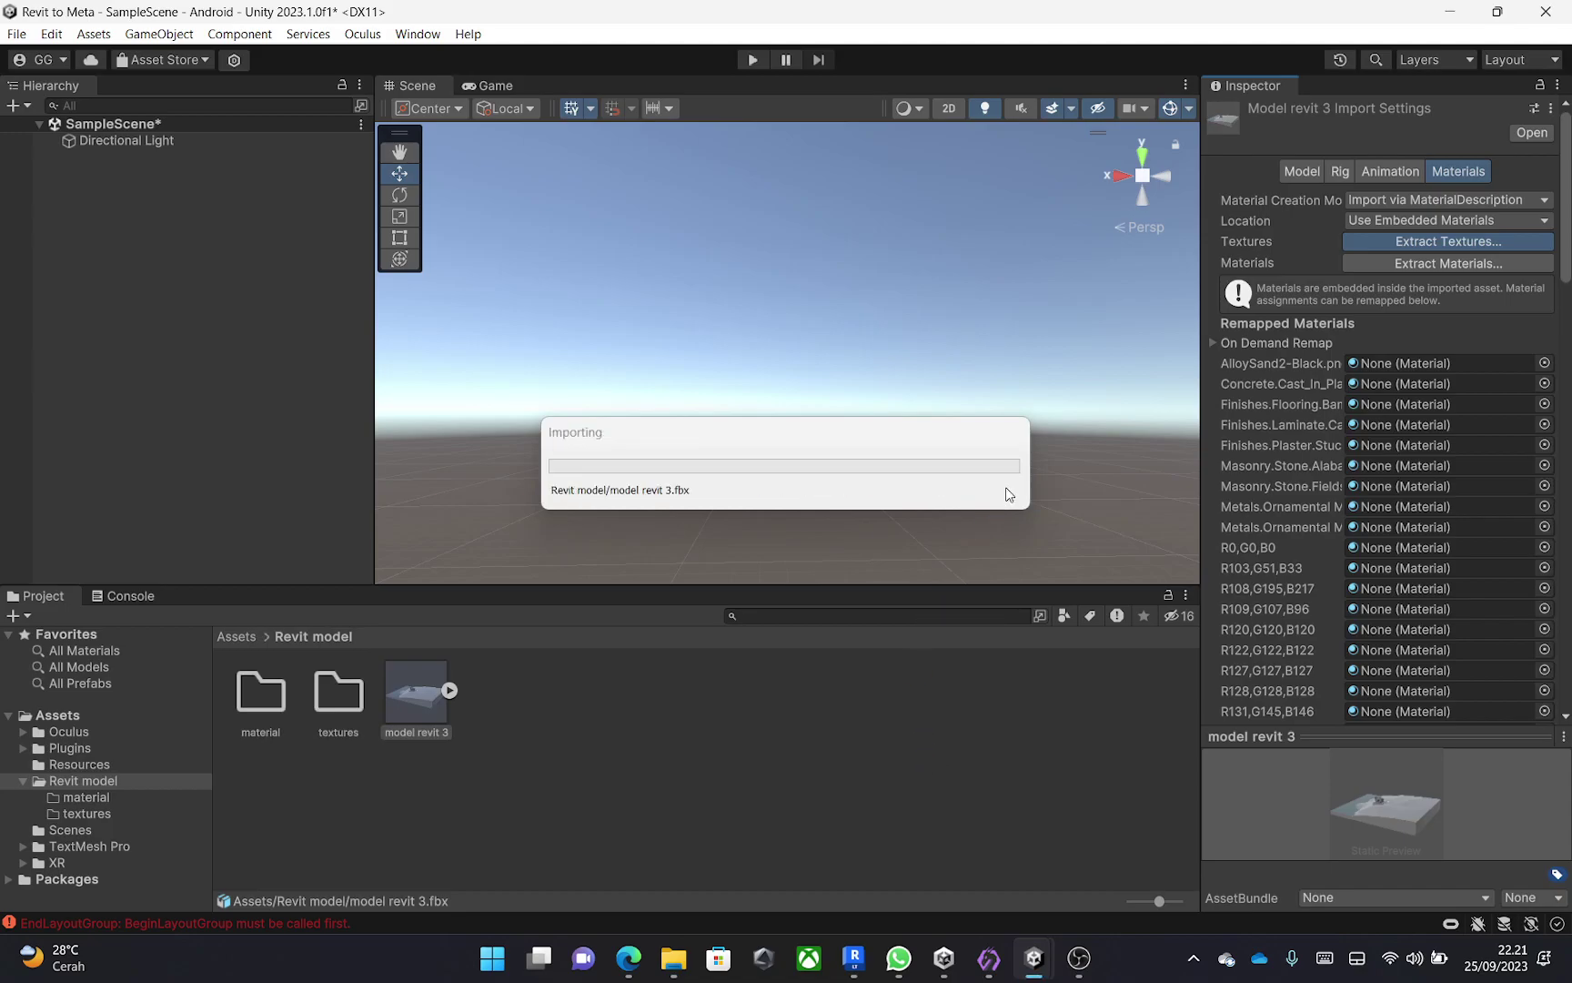
left_click(355, 704)
left_click(760, 512)
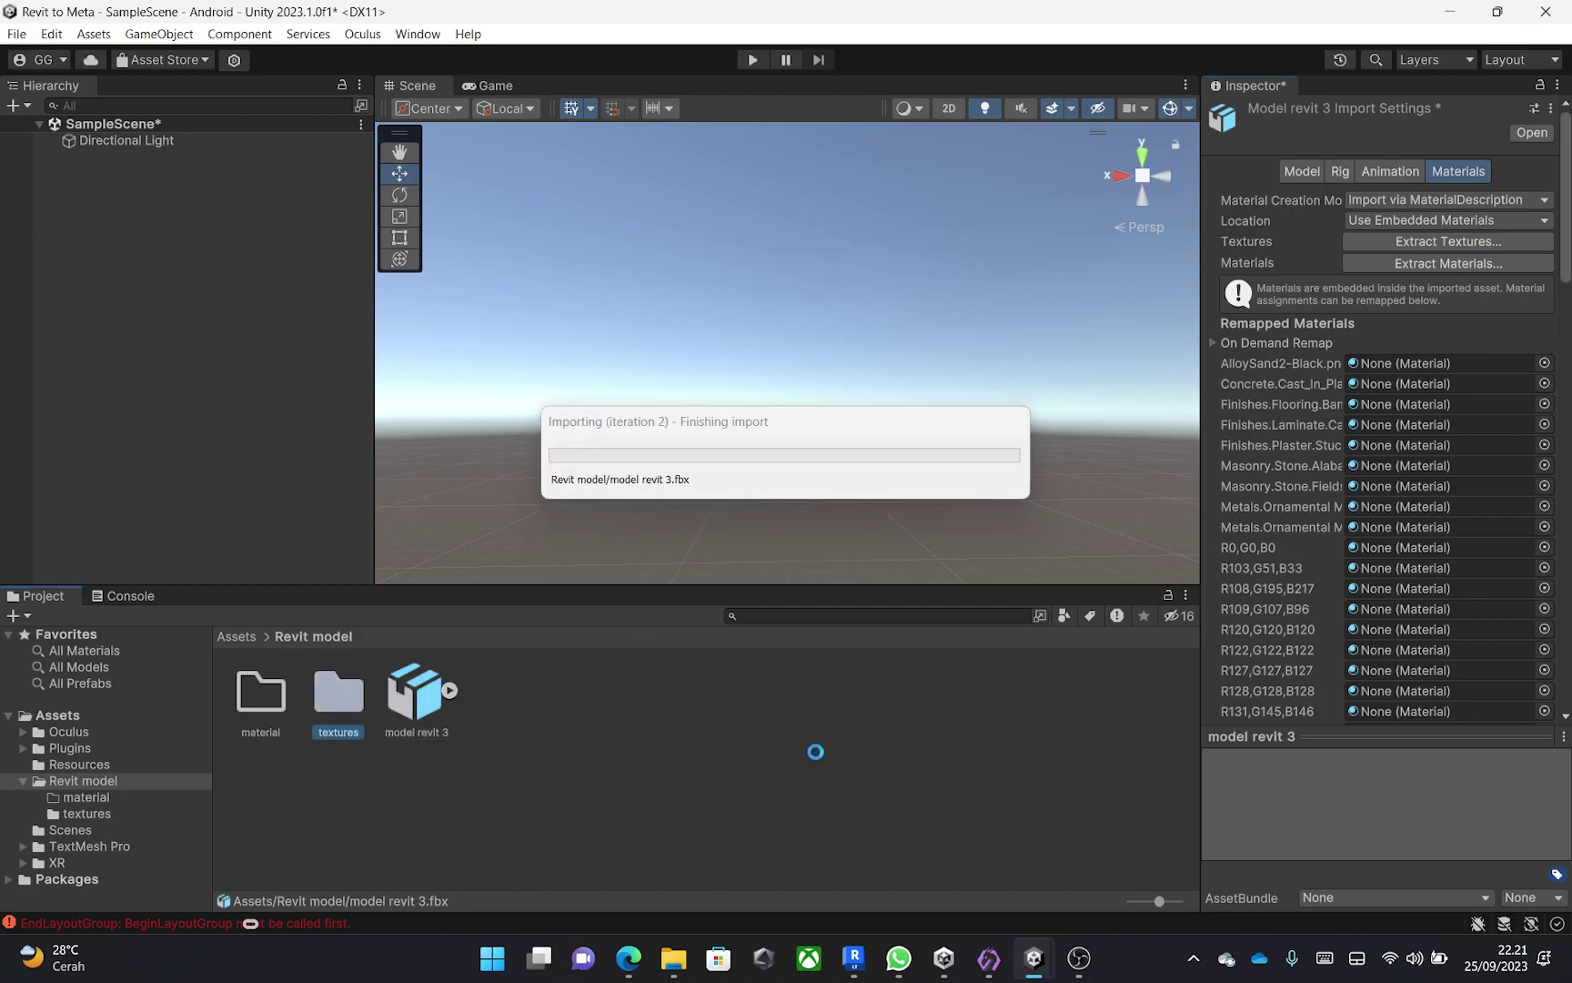
double_click(336, 706)
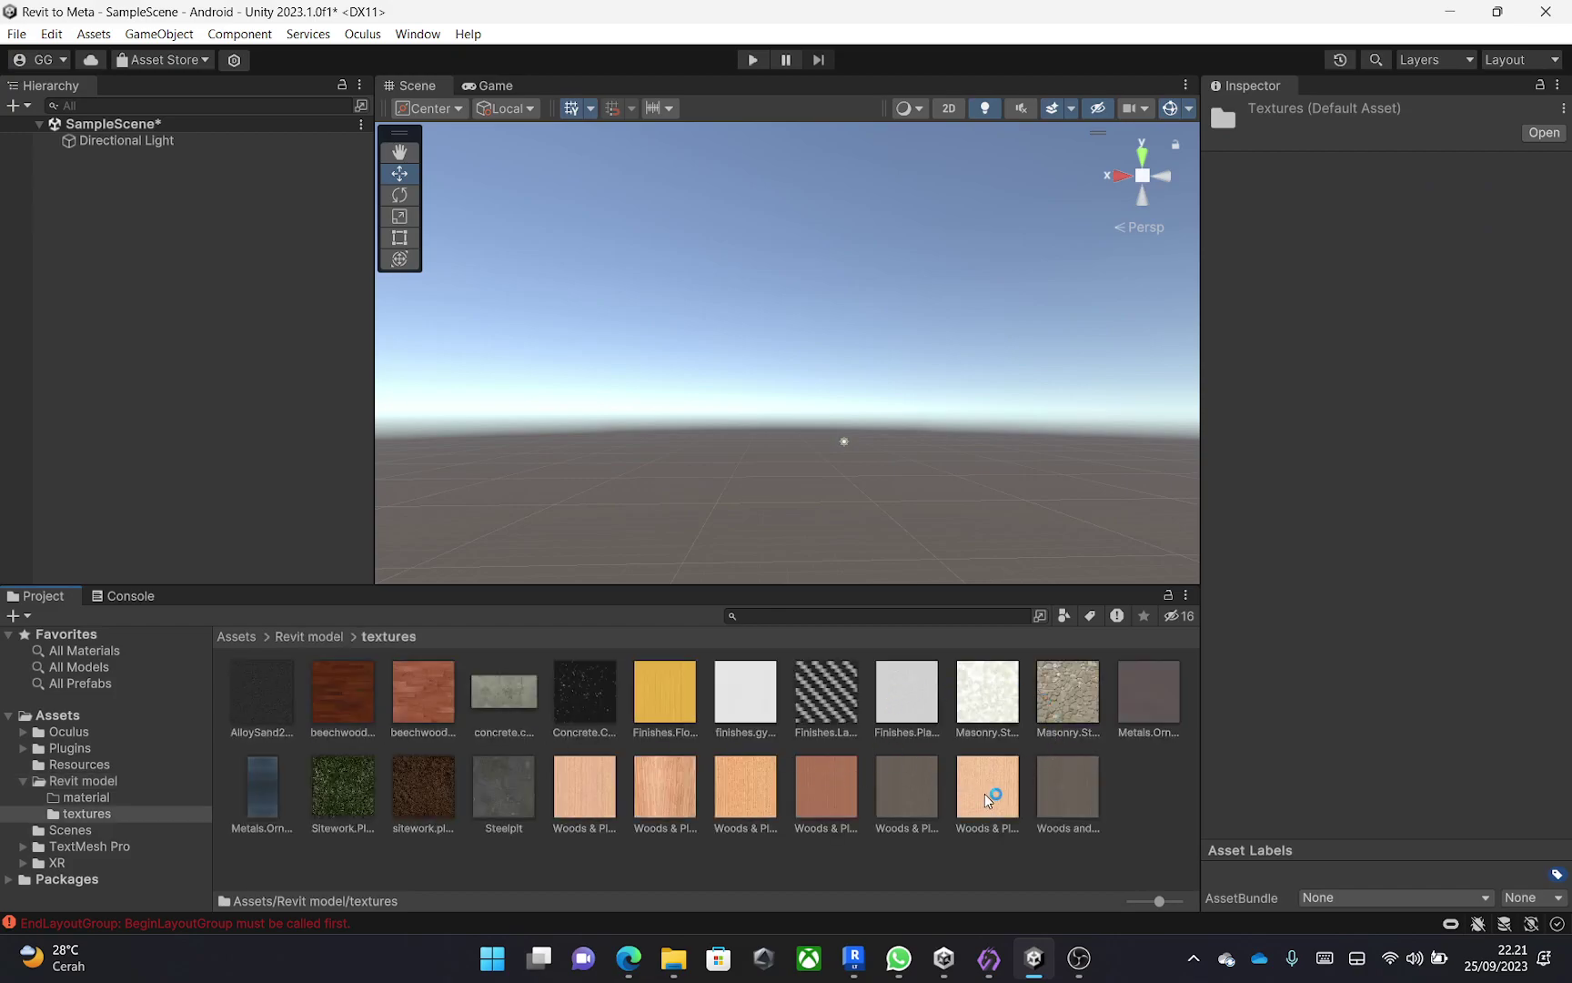
left_click(1116, 789)
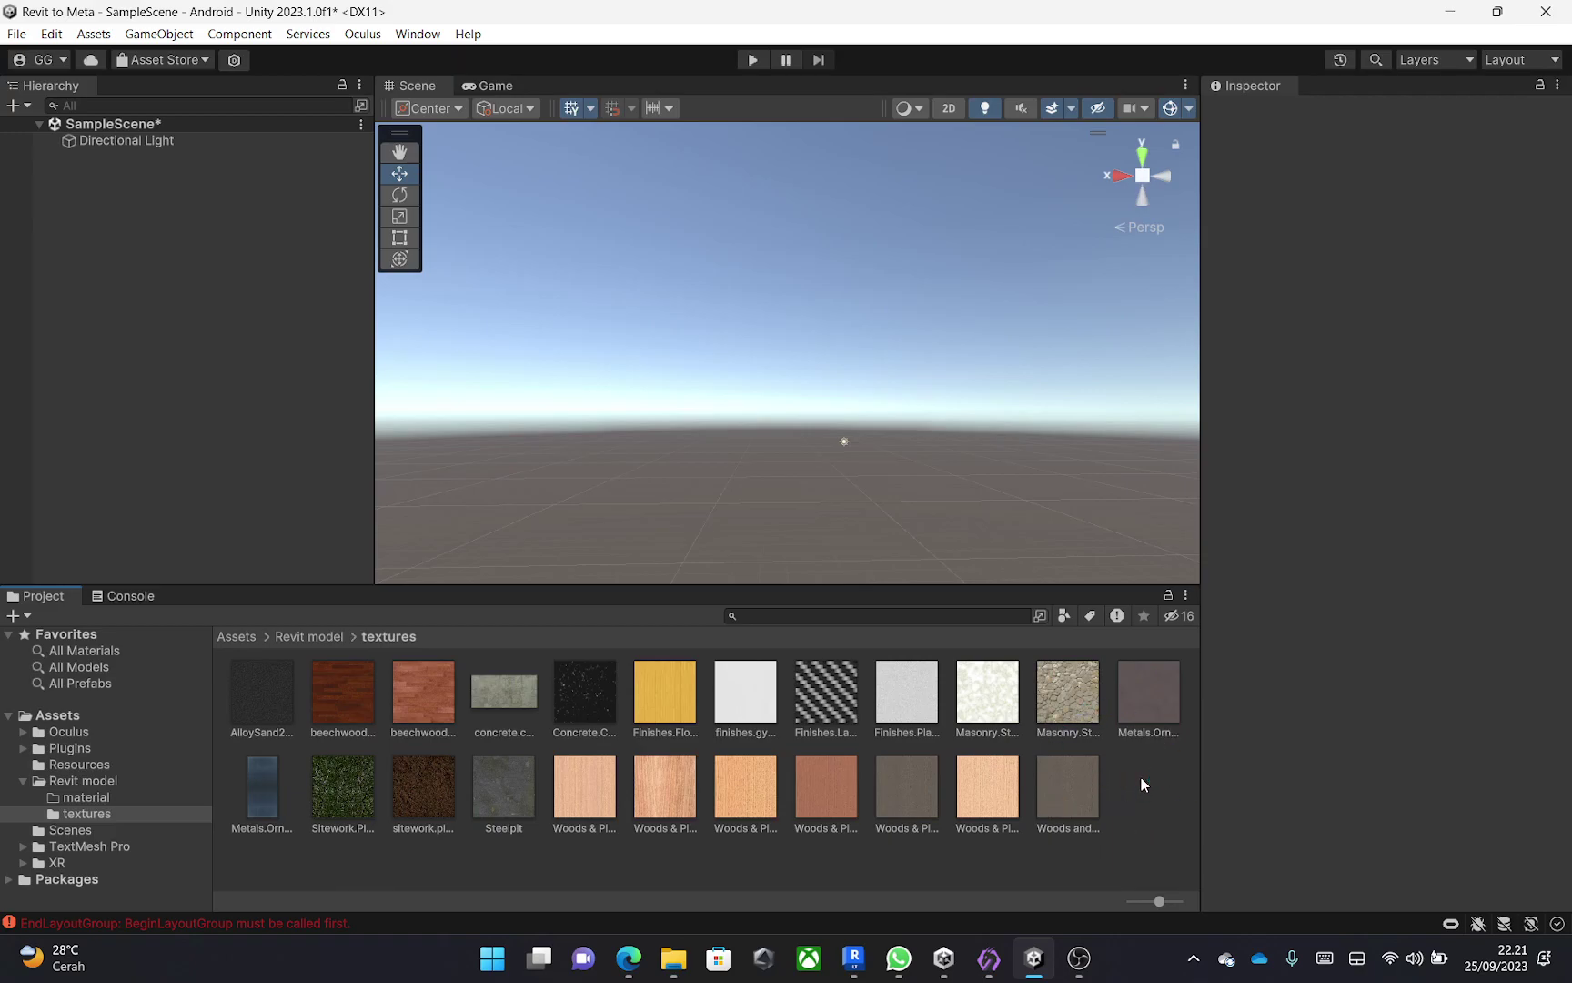
Extract the embedded materials of model revit 3 into the material folder and check the remapped materials list.
left_click(301, 638)
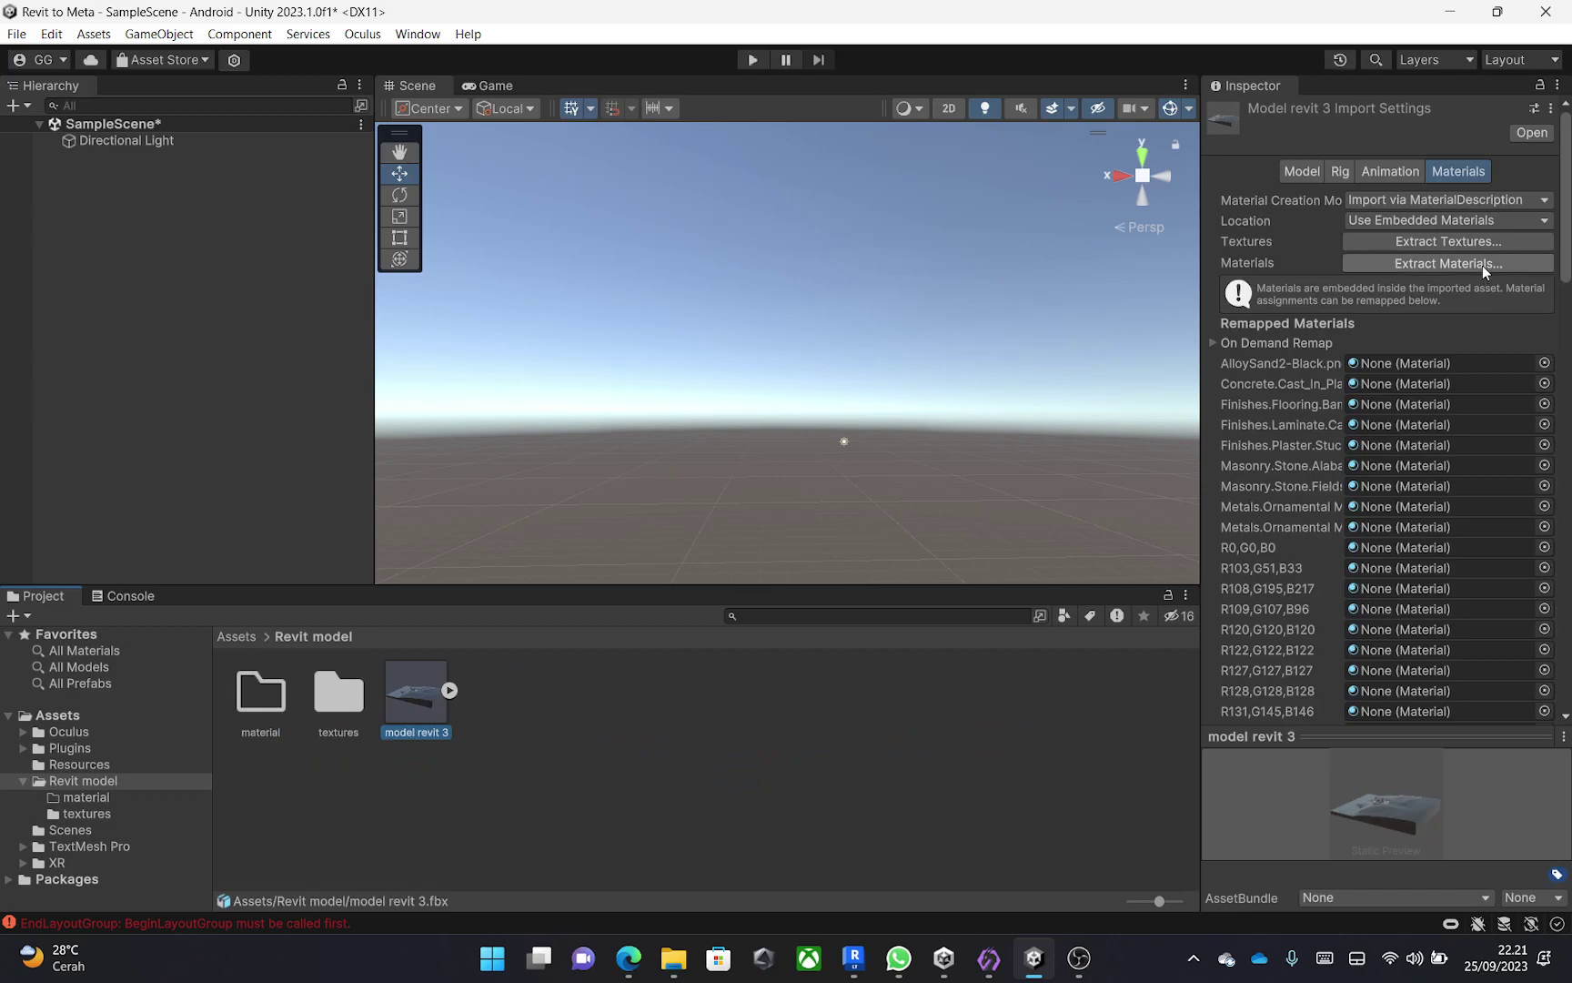
left_click(1448, 262)
left_click(642, 505)
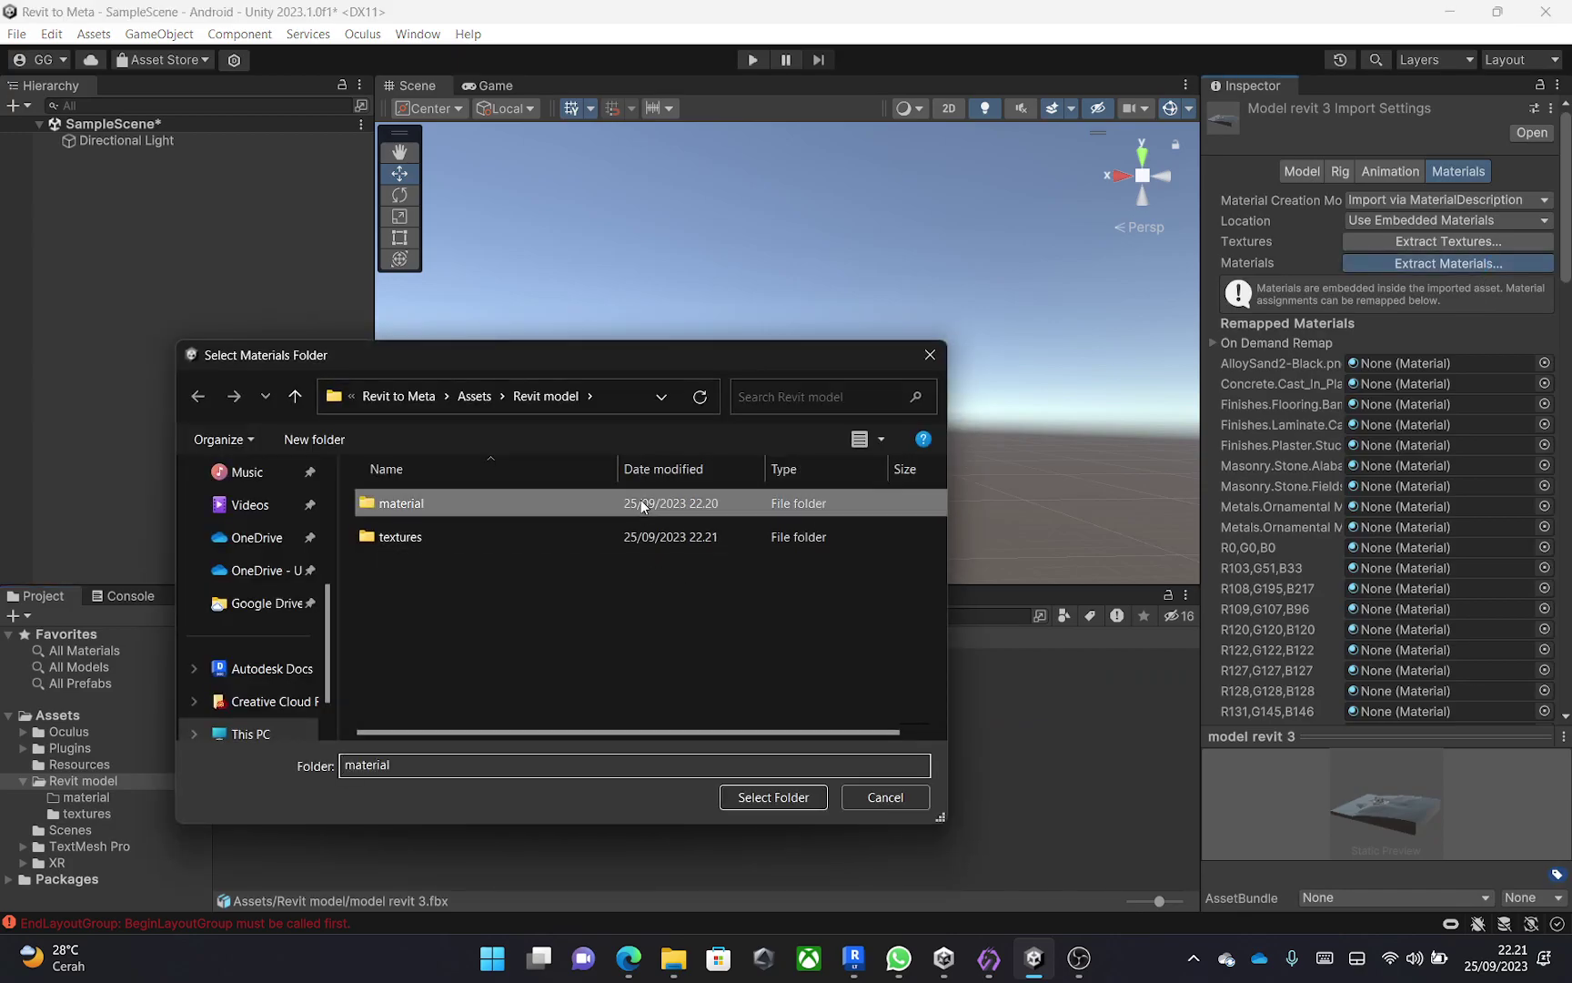
left_click(773, 797)
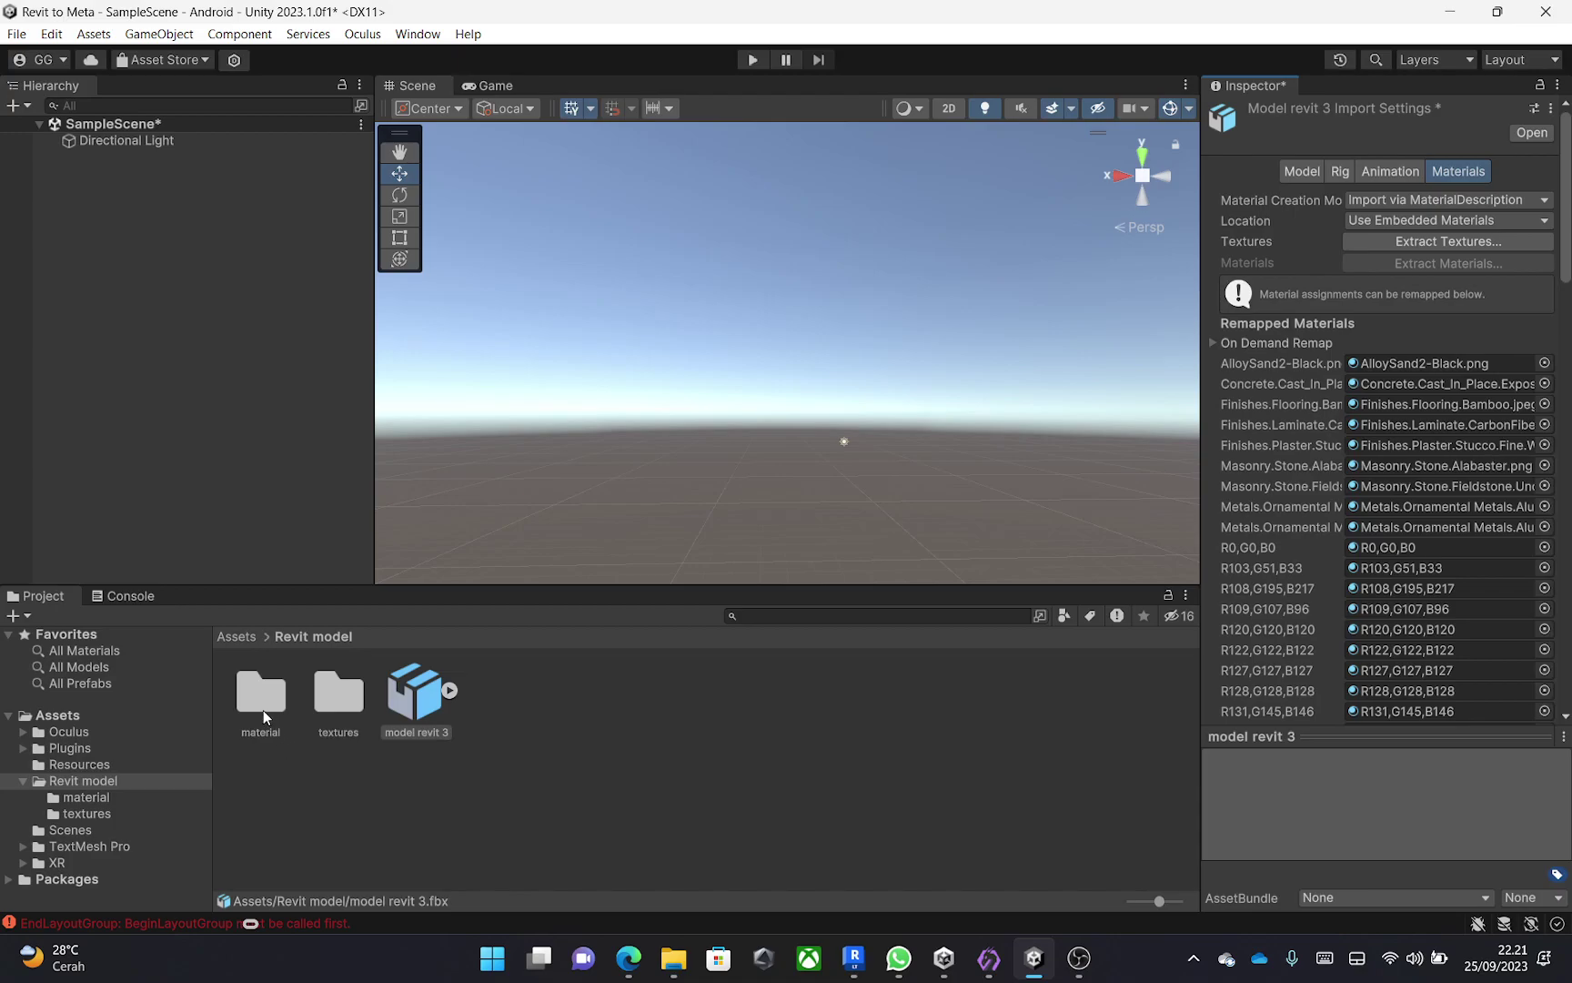
scroll(1392, 499, "down", 6)
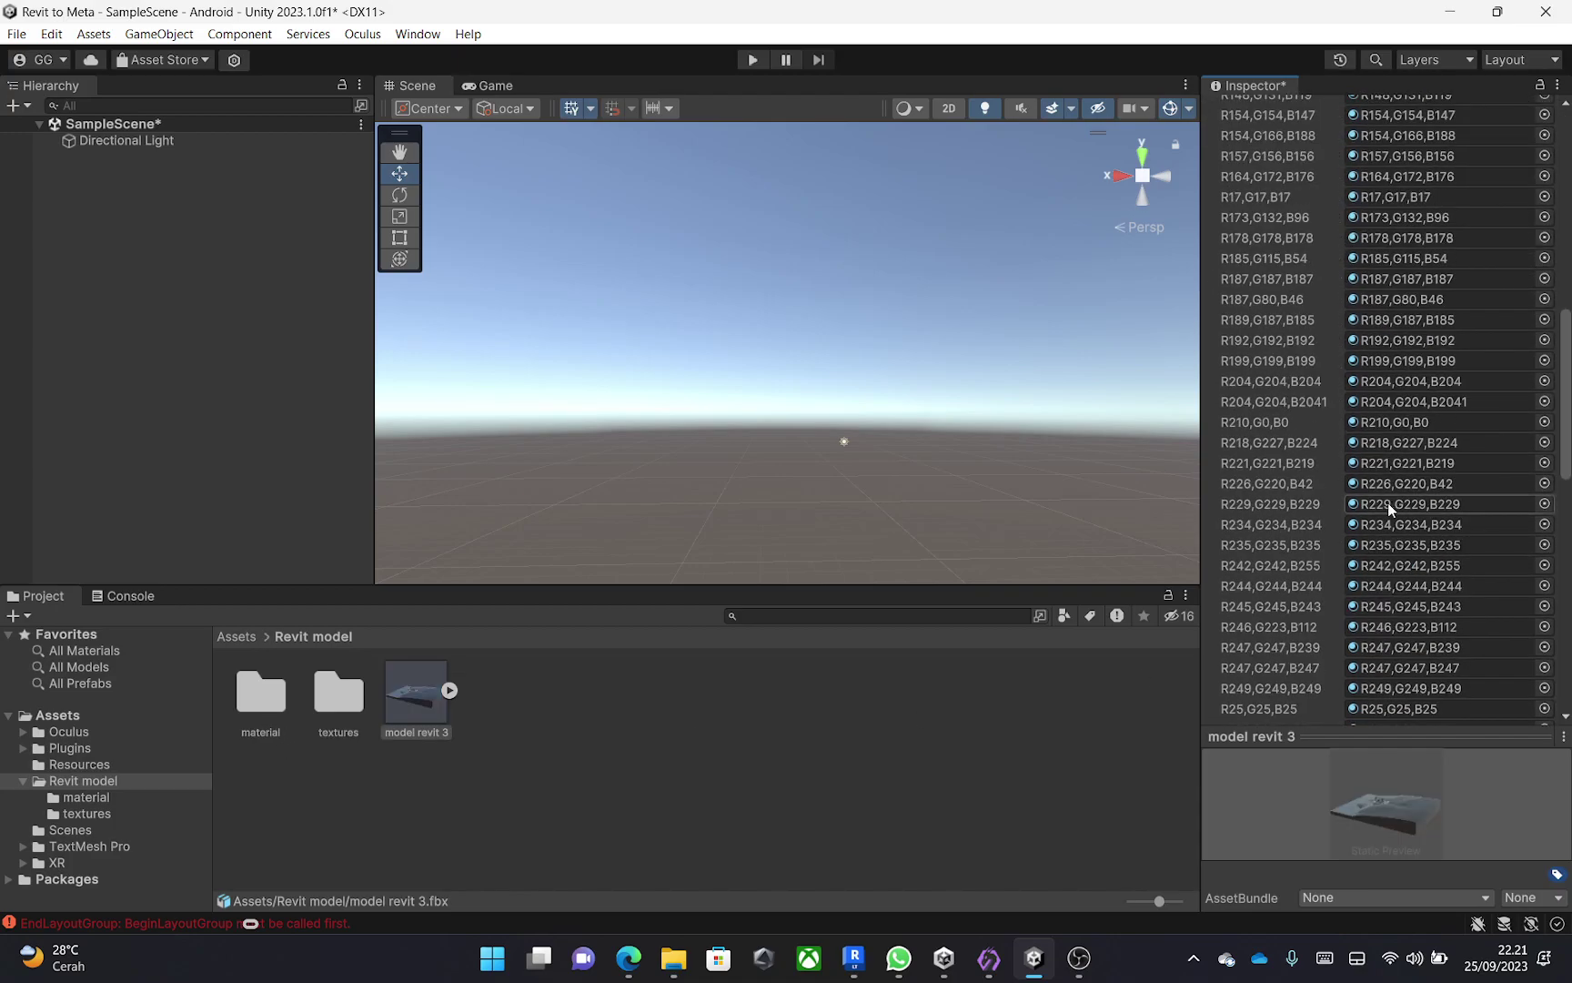
scroll(1389, 508, "up", 6)
left_click(245, 696)
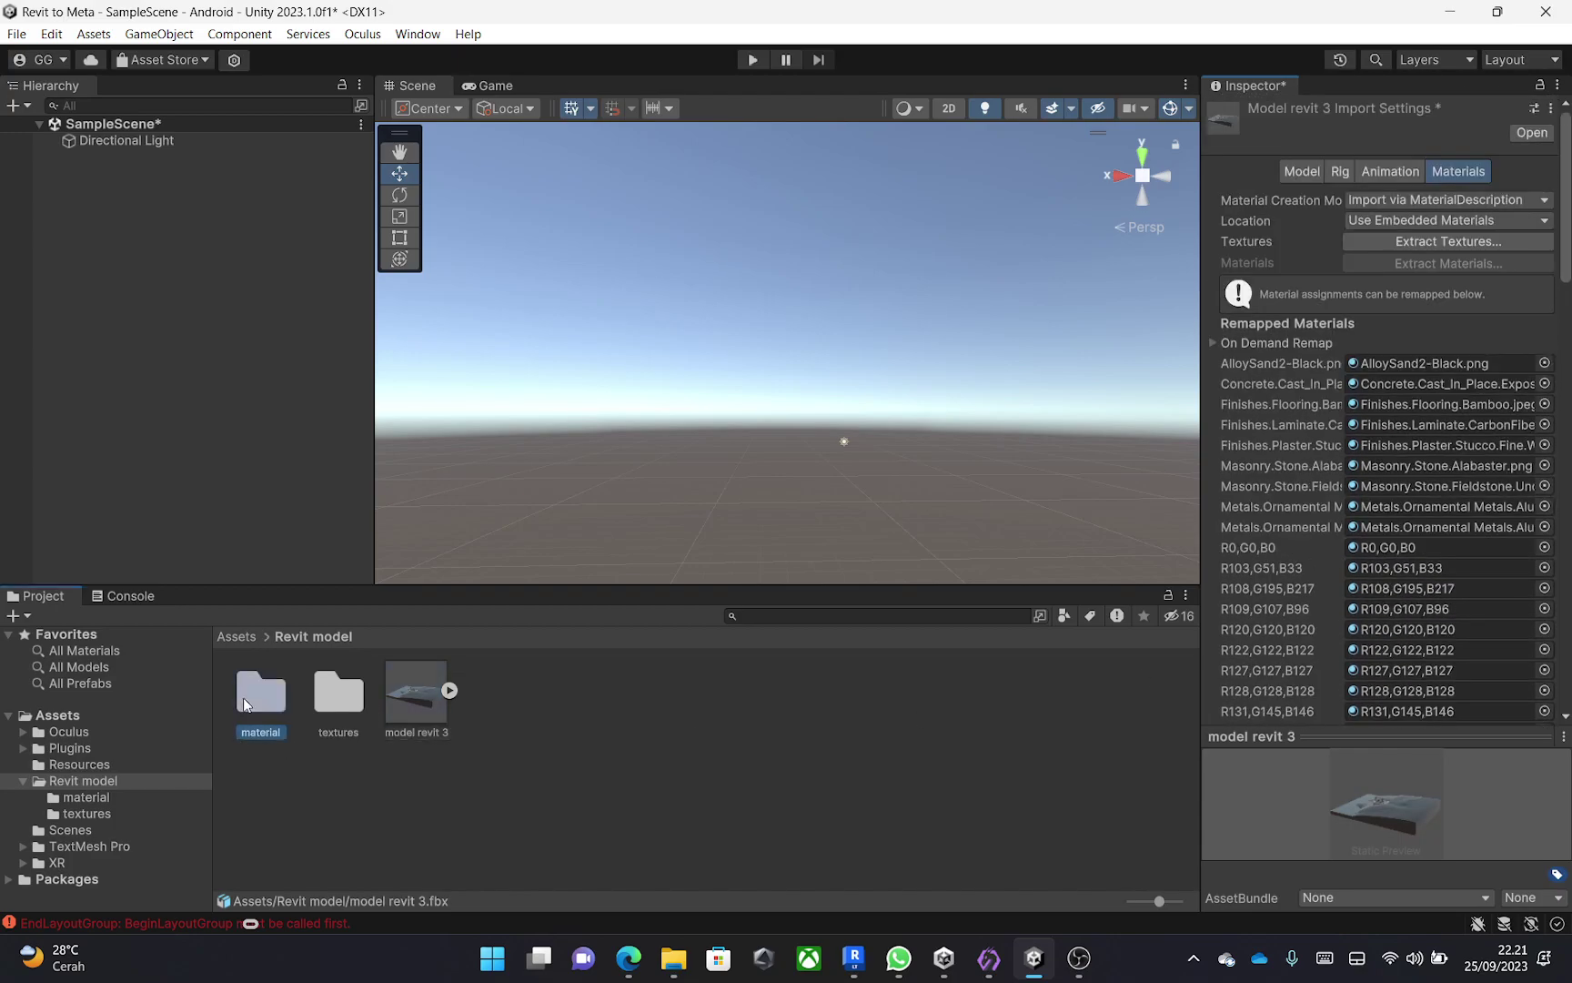
left_click(739, 513)
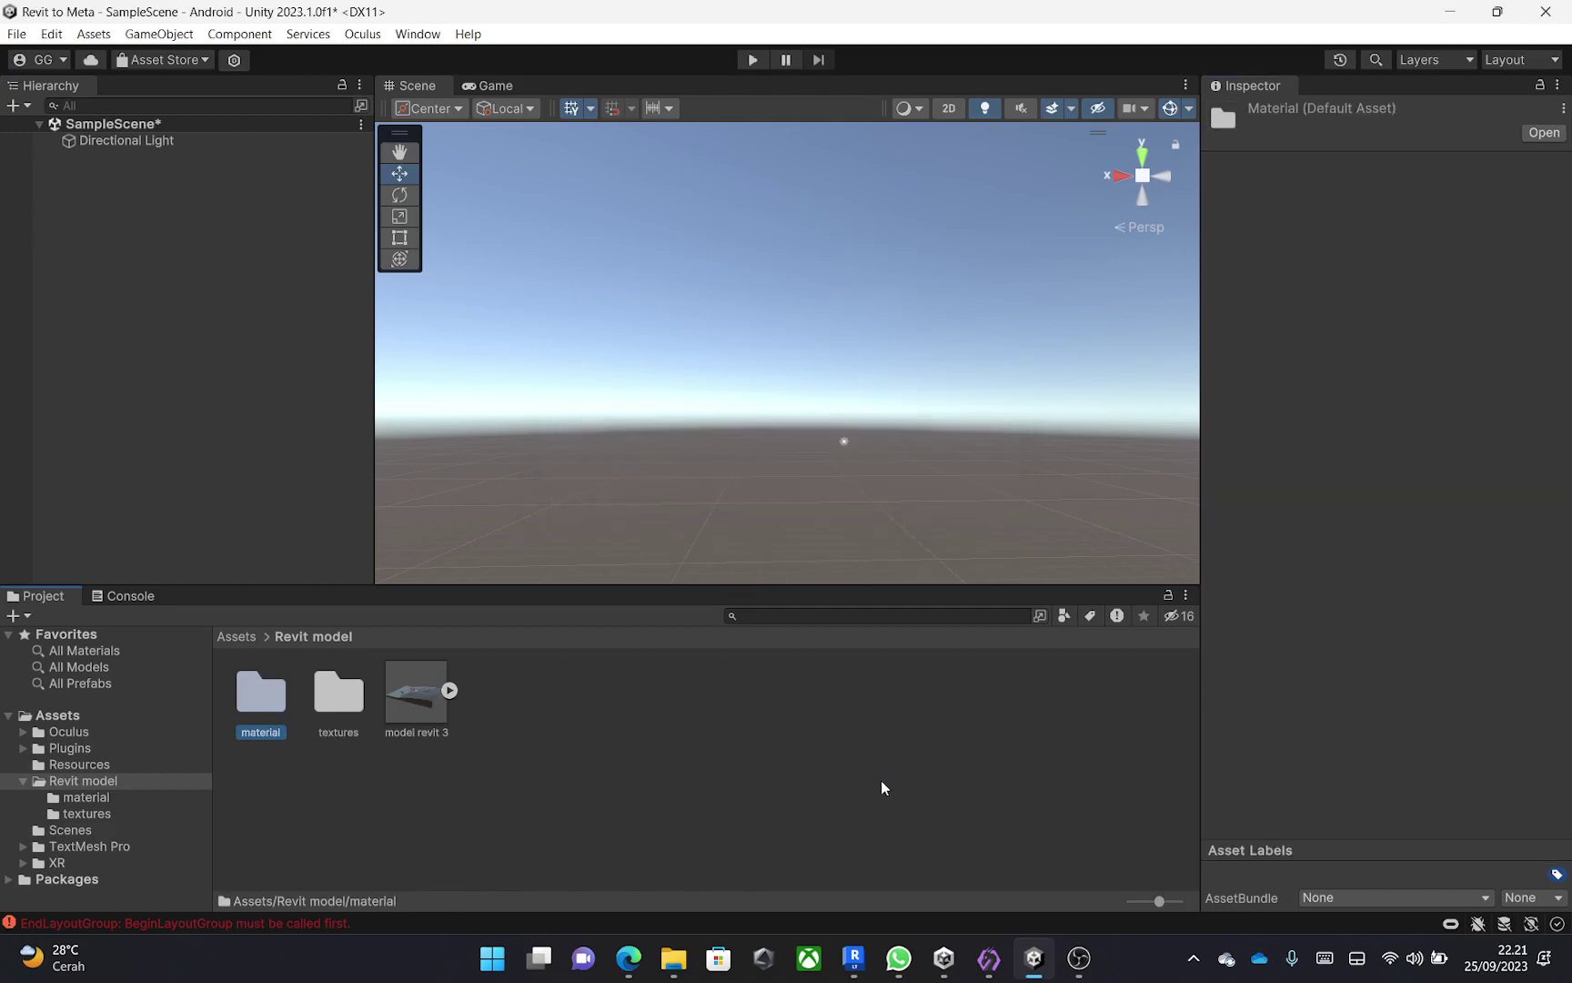
Examine the extracted materials in the material folder, previewing the fieldstone and several wood materials, and return to the Revit model folder.
double_click(266, 703)
scroll(709, 753, "down", 5)
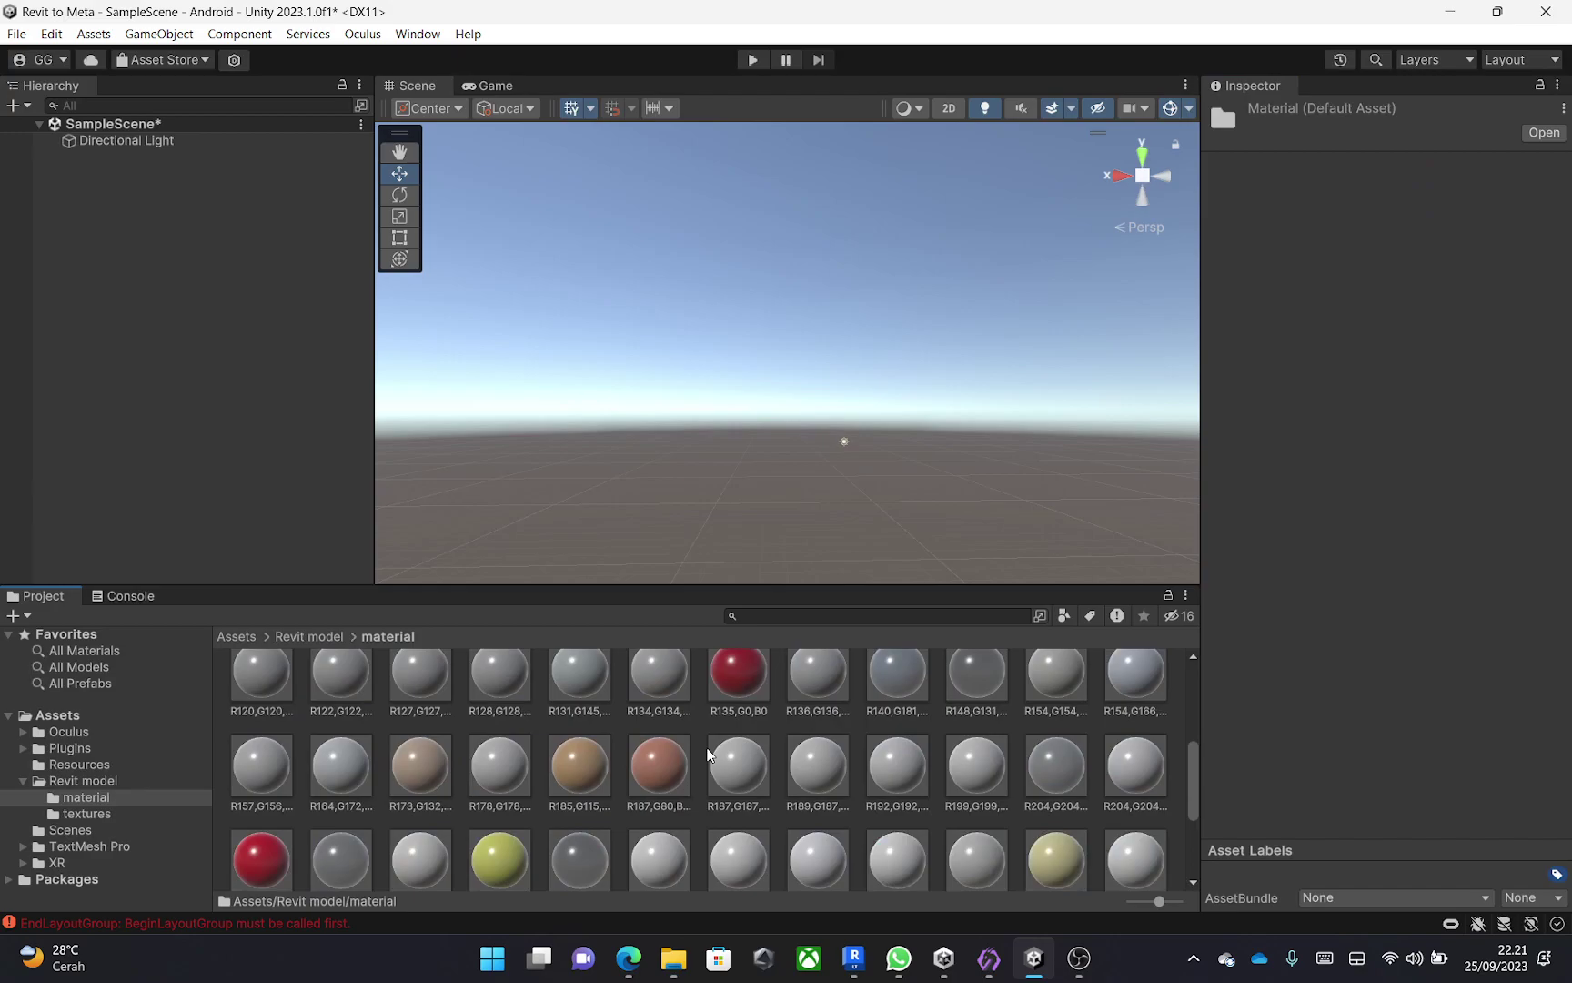
scroll(709, 753, "up", 5)
left_click(1074, 708)
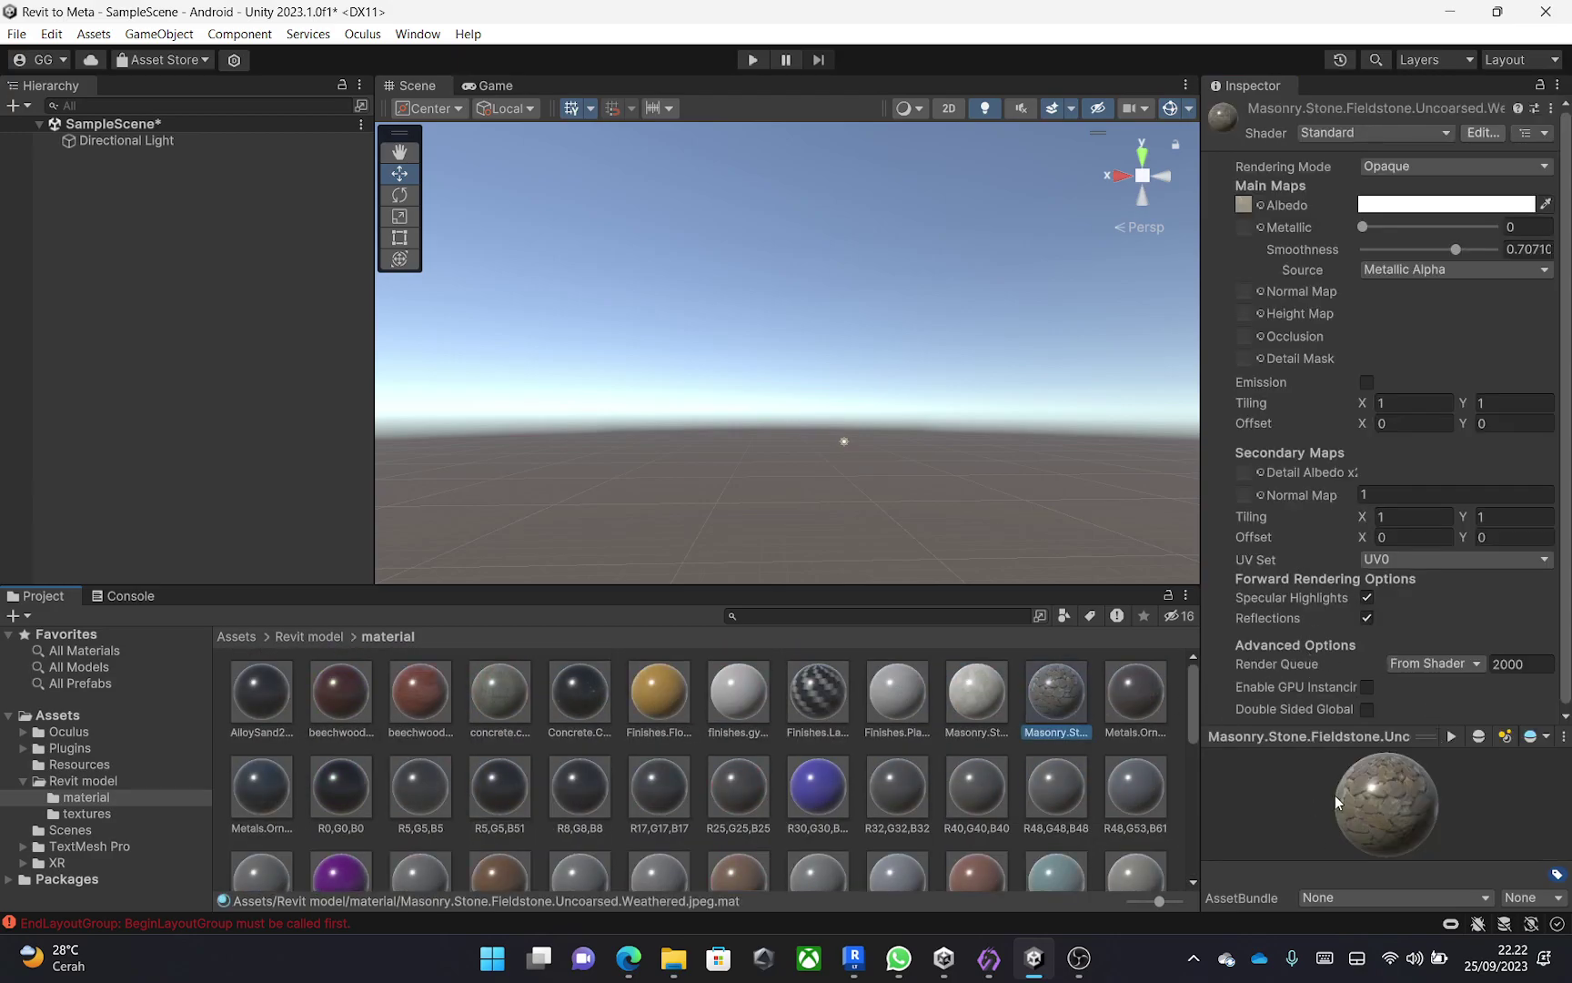
scroll(1069, 796, "down", 5)
left_click(1055, 741)
left_click(1144, 744)
left_click(980, 748)
scroll(953, 792, "up", 3)
scroll(954, 792, "up", 2)
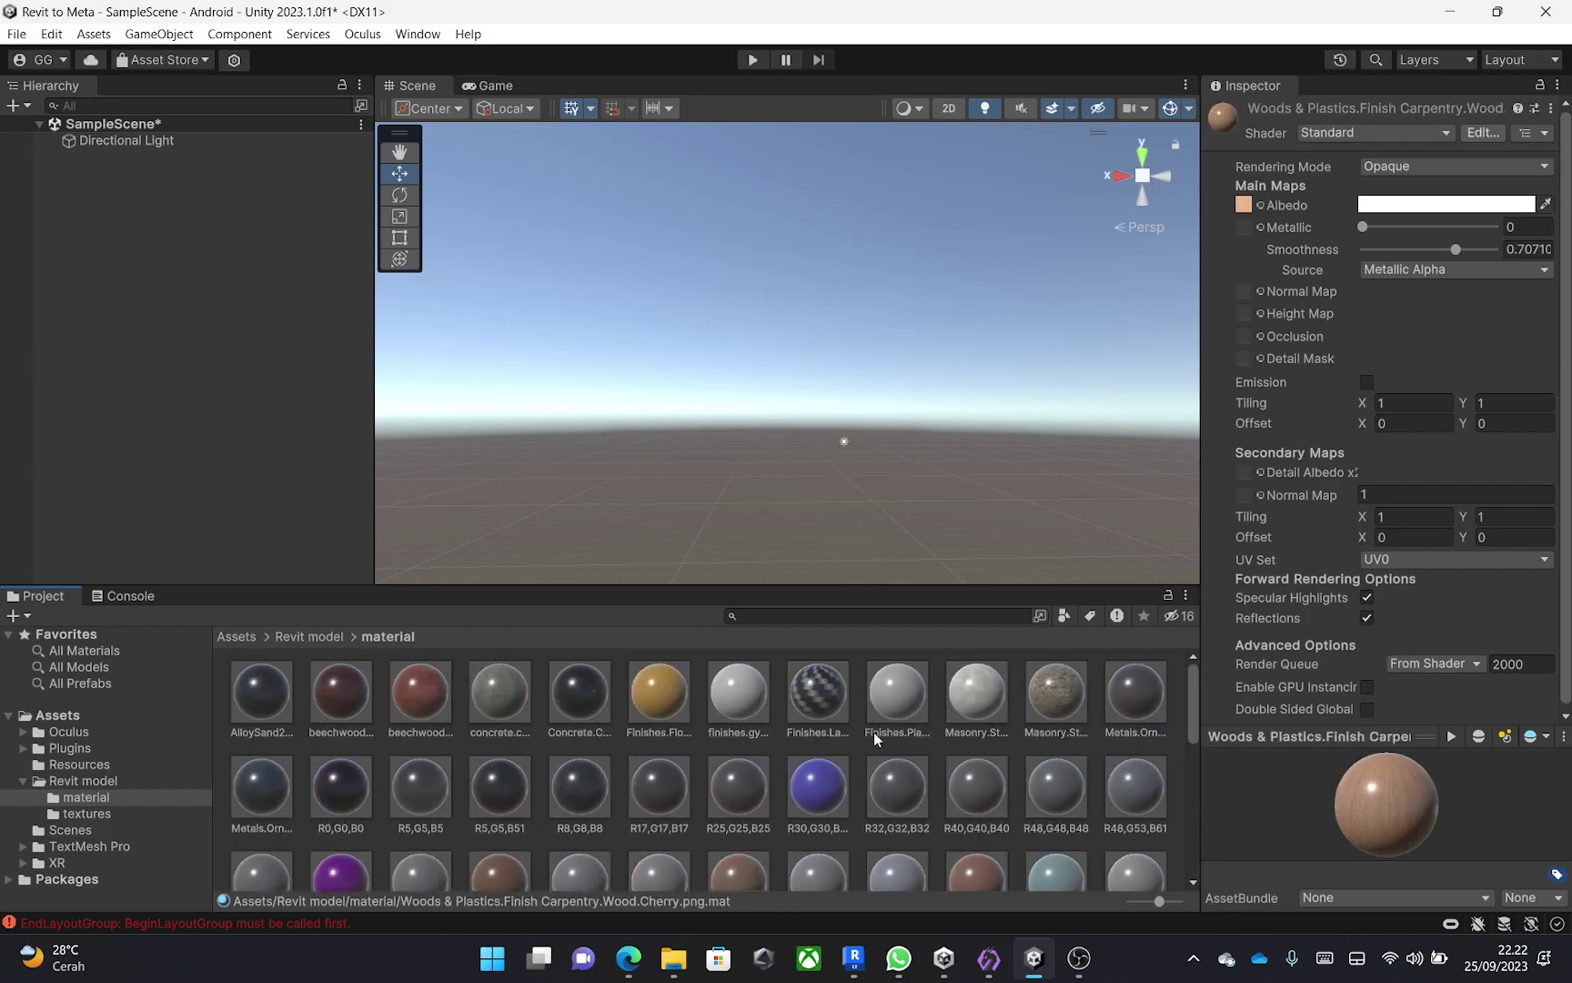
left_click(298, 637)
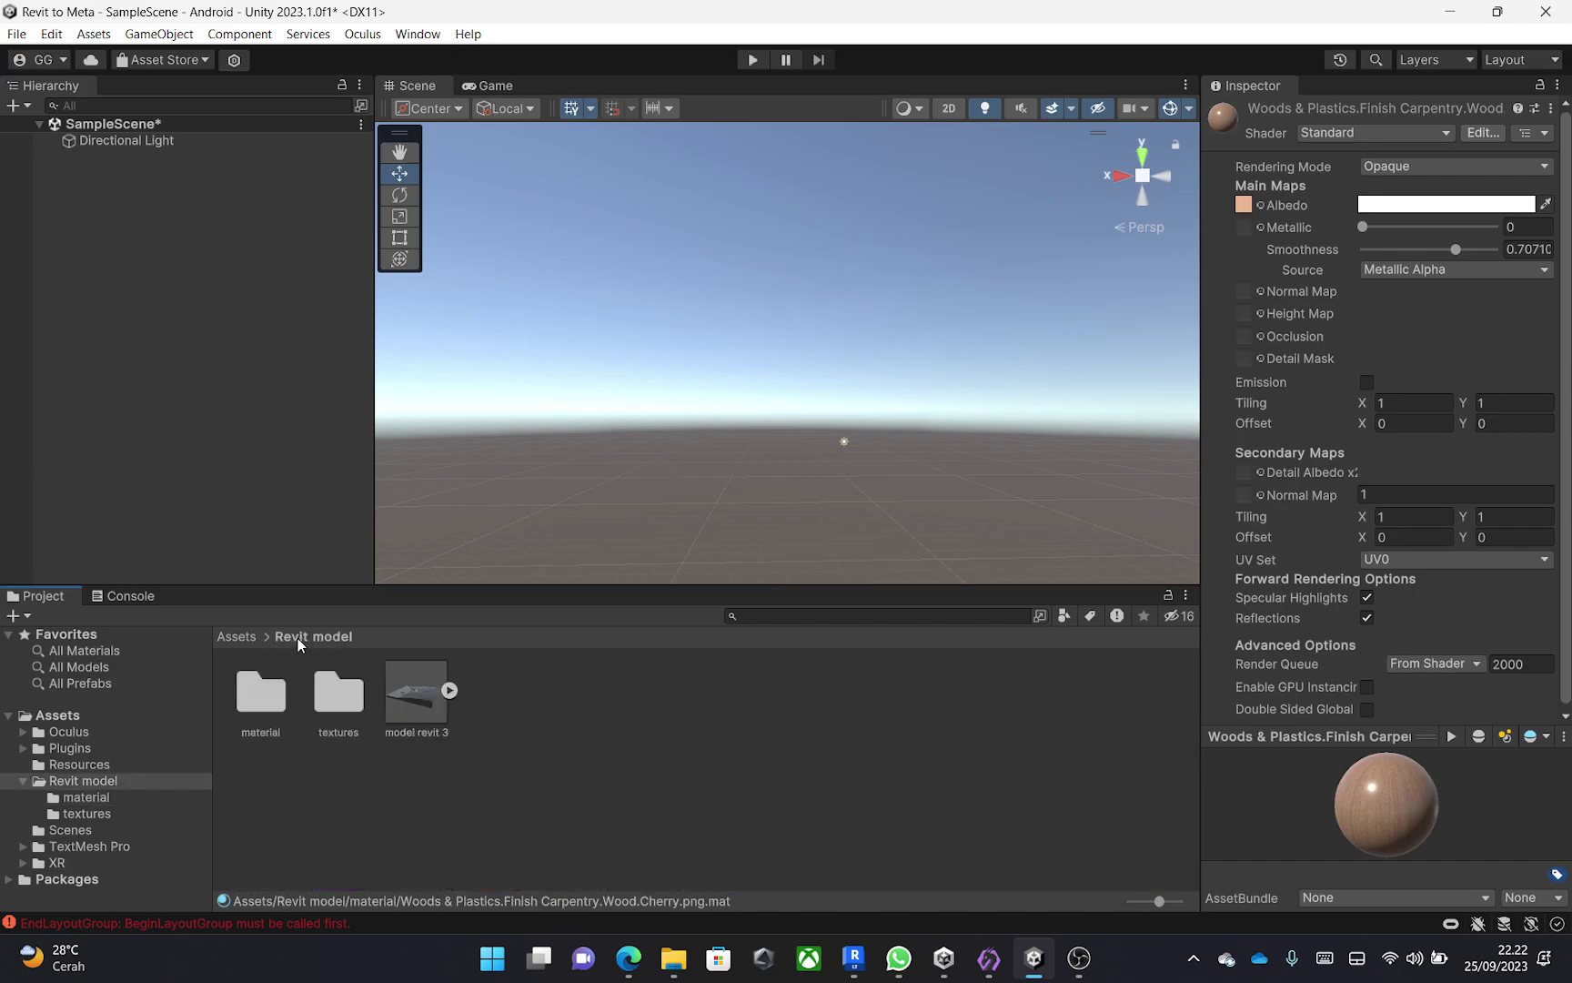
Preview the weathered fieldstone material in the material folder and return to the Revit model folder.
double_click(266, 690)
left_click(1048, 716)
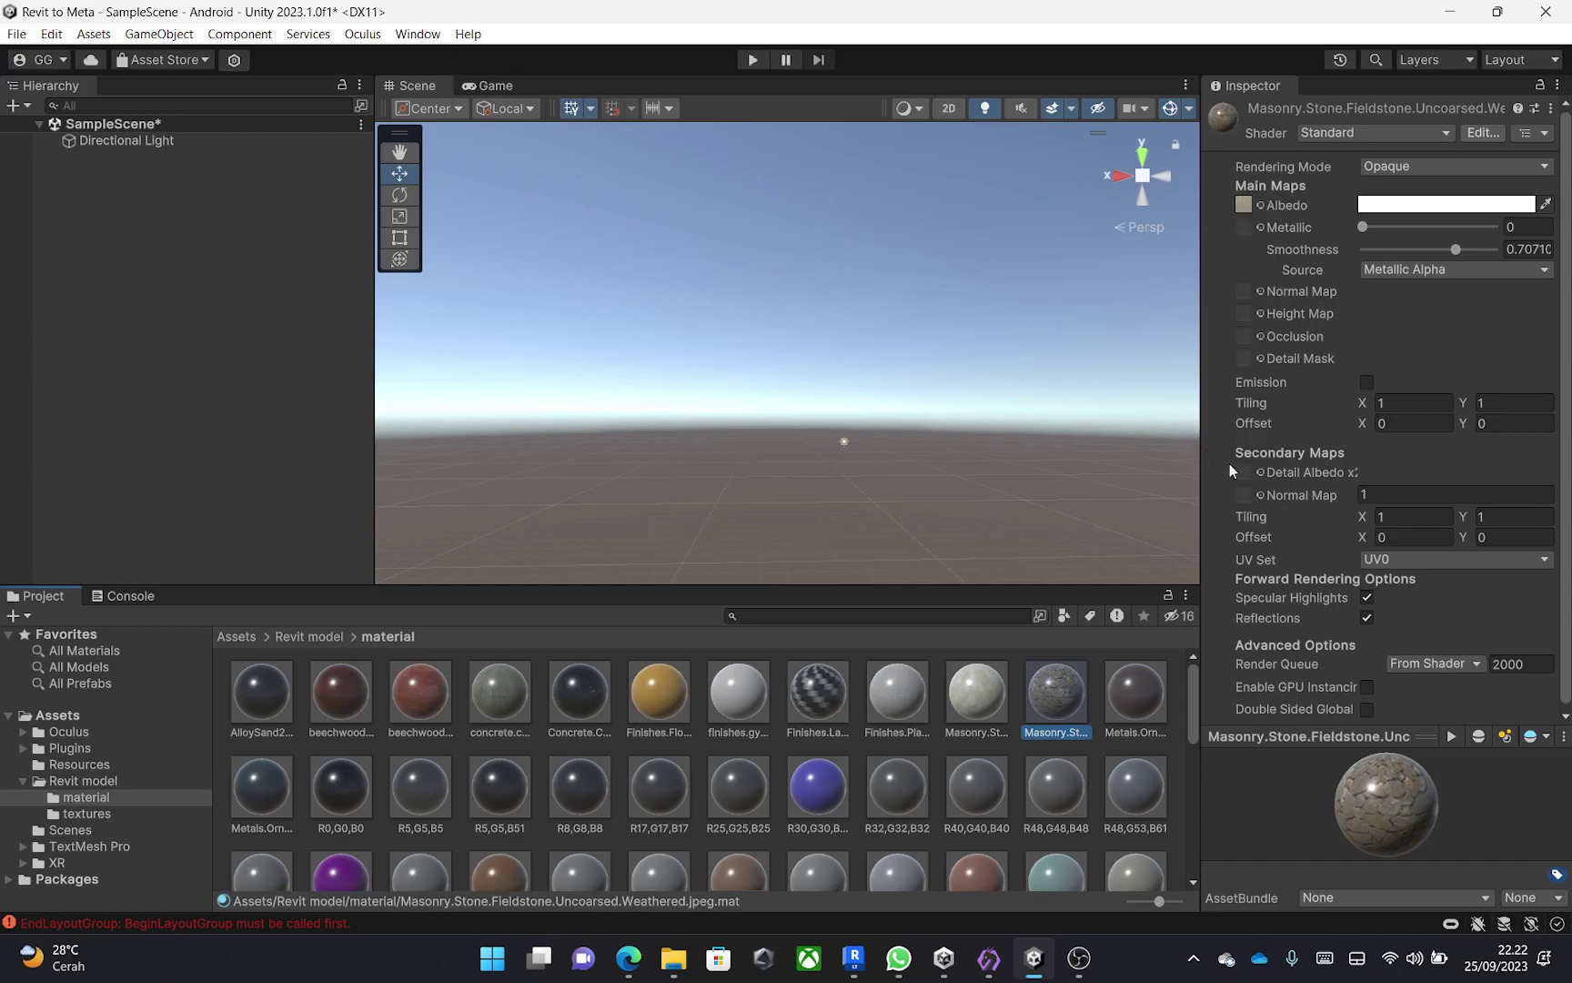
left_click(306, 632)
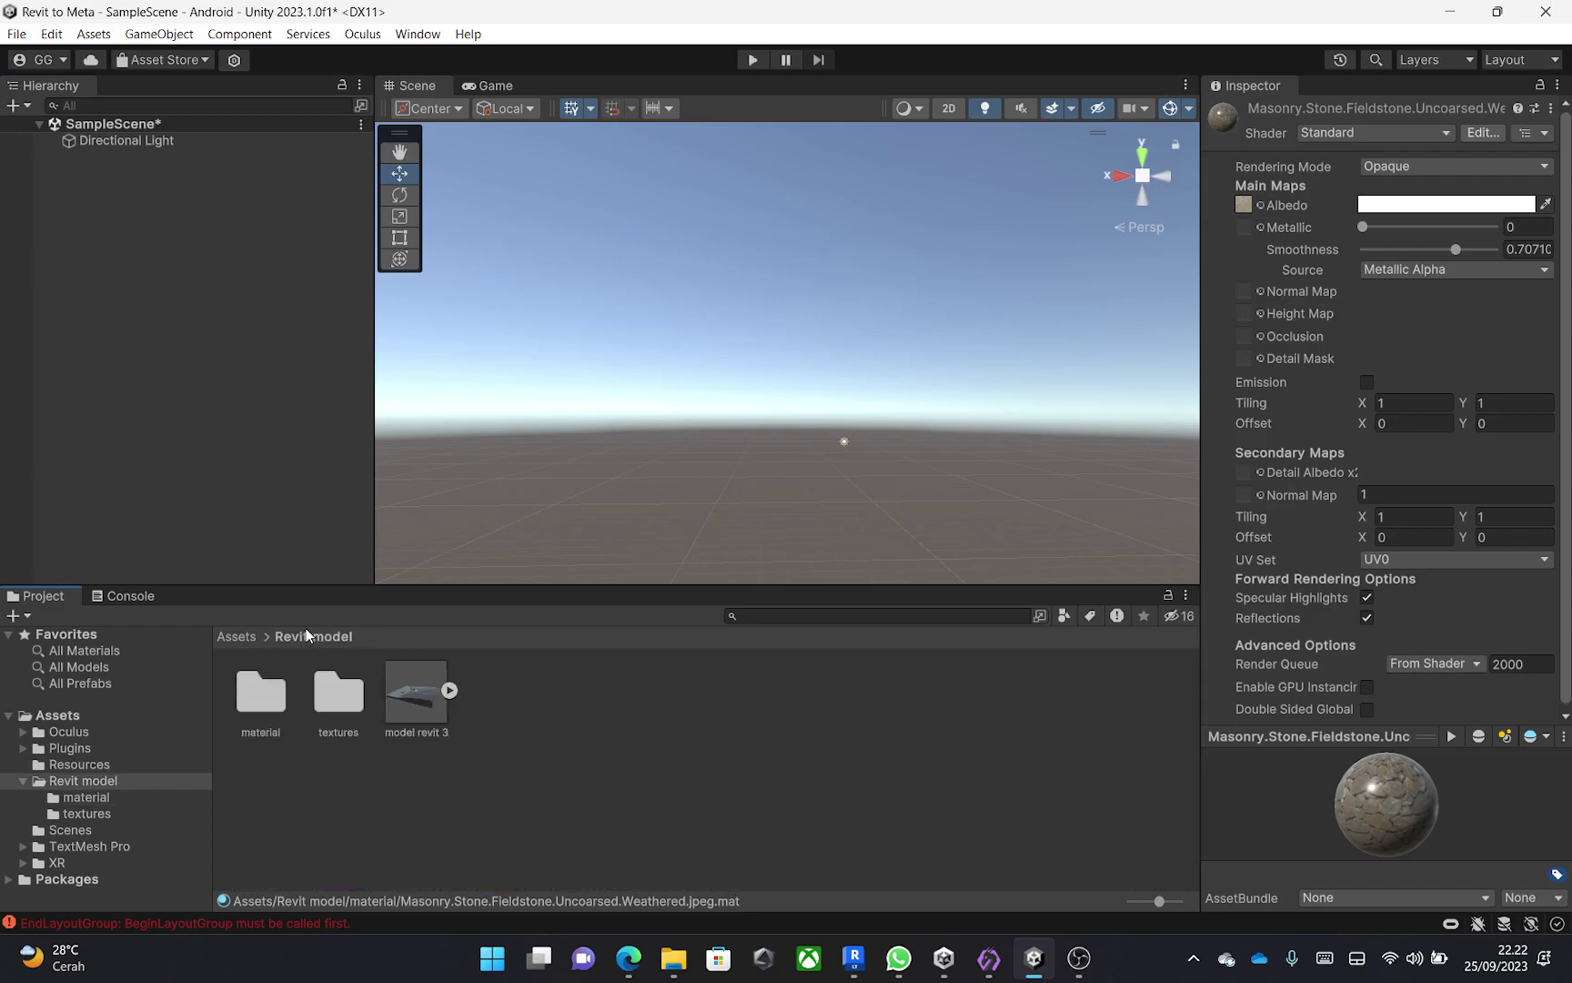
Show the Model import settings of model revit 3 and place the model in the SampleScene hierarchy.
left_click(406, 684)
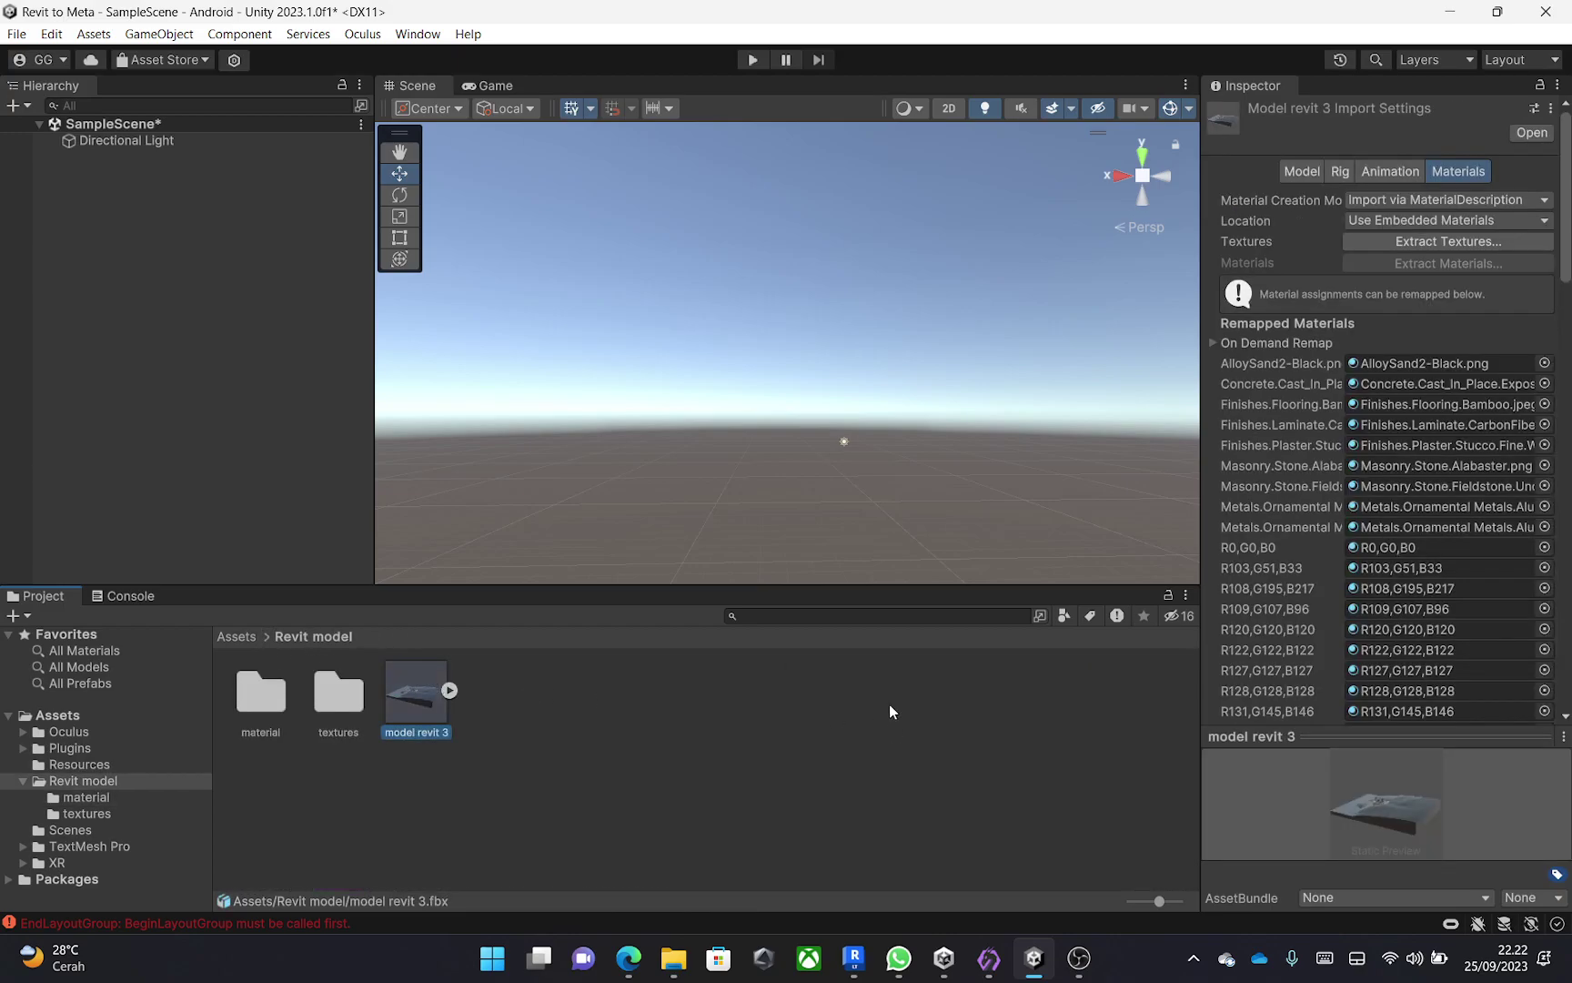
left_click(1309, 170)
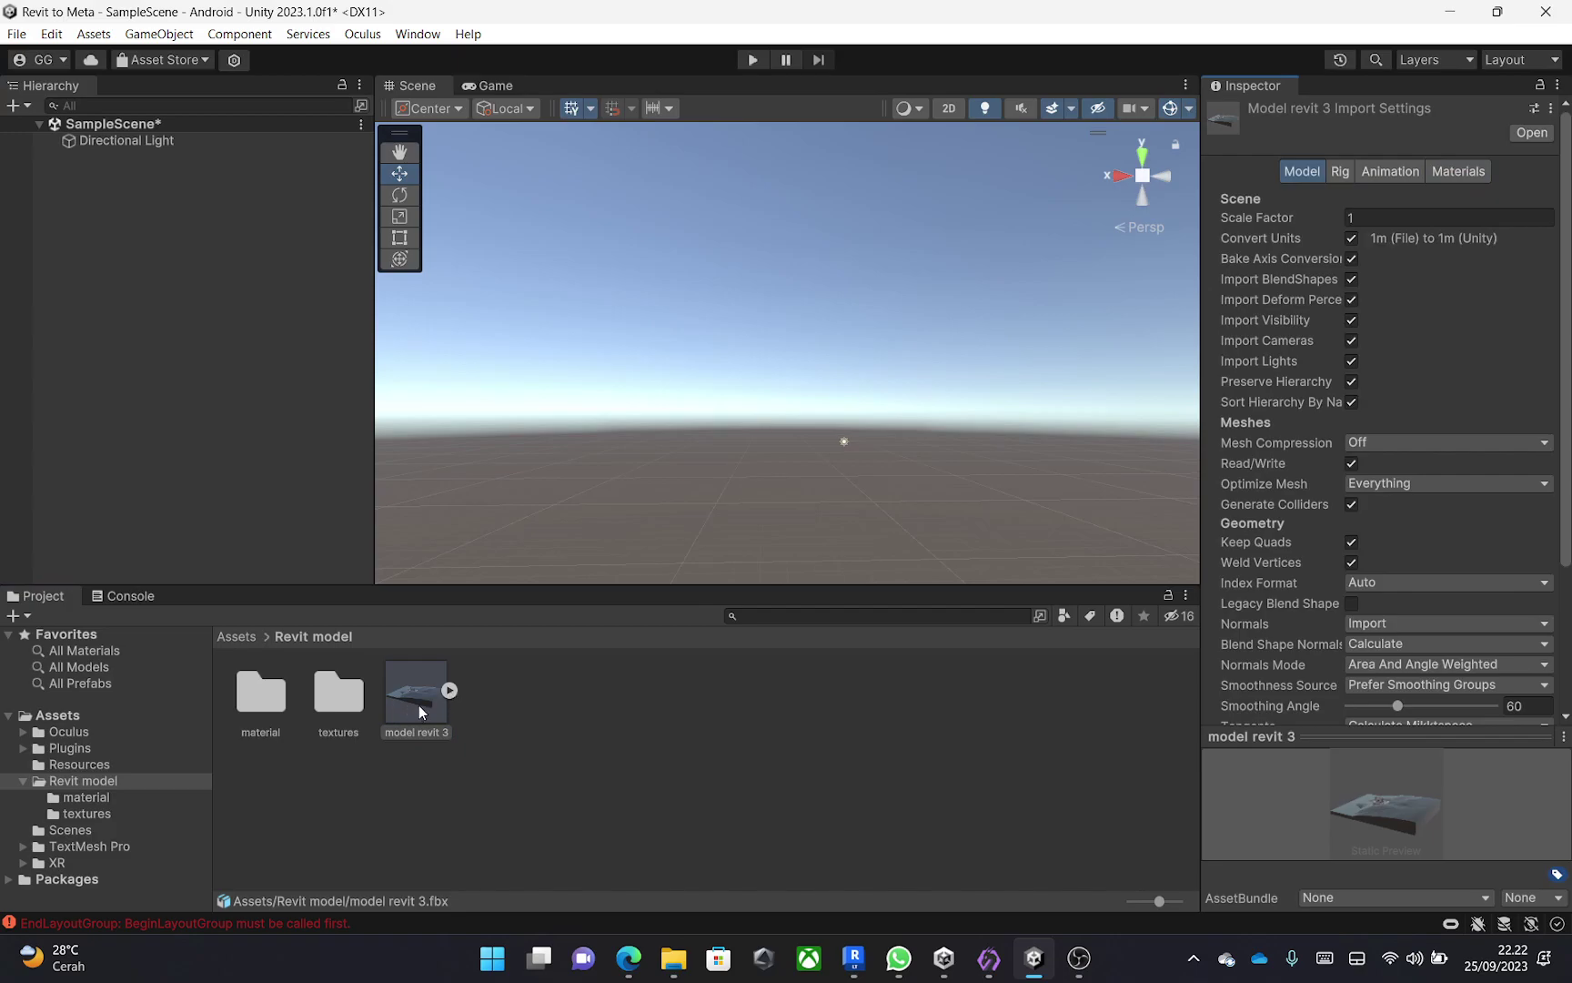
left_click_drag(419, 704, 301, 515)
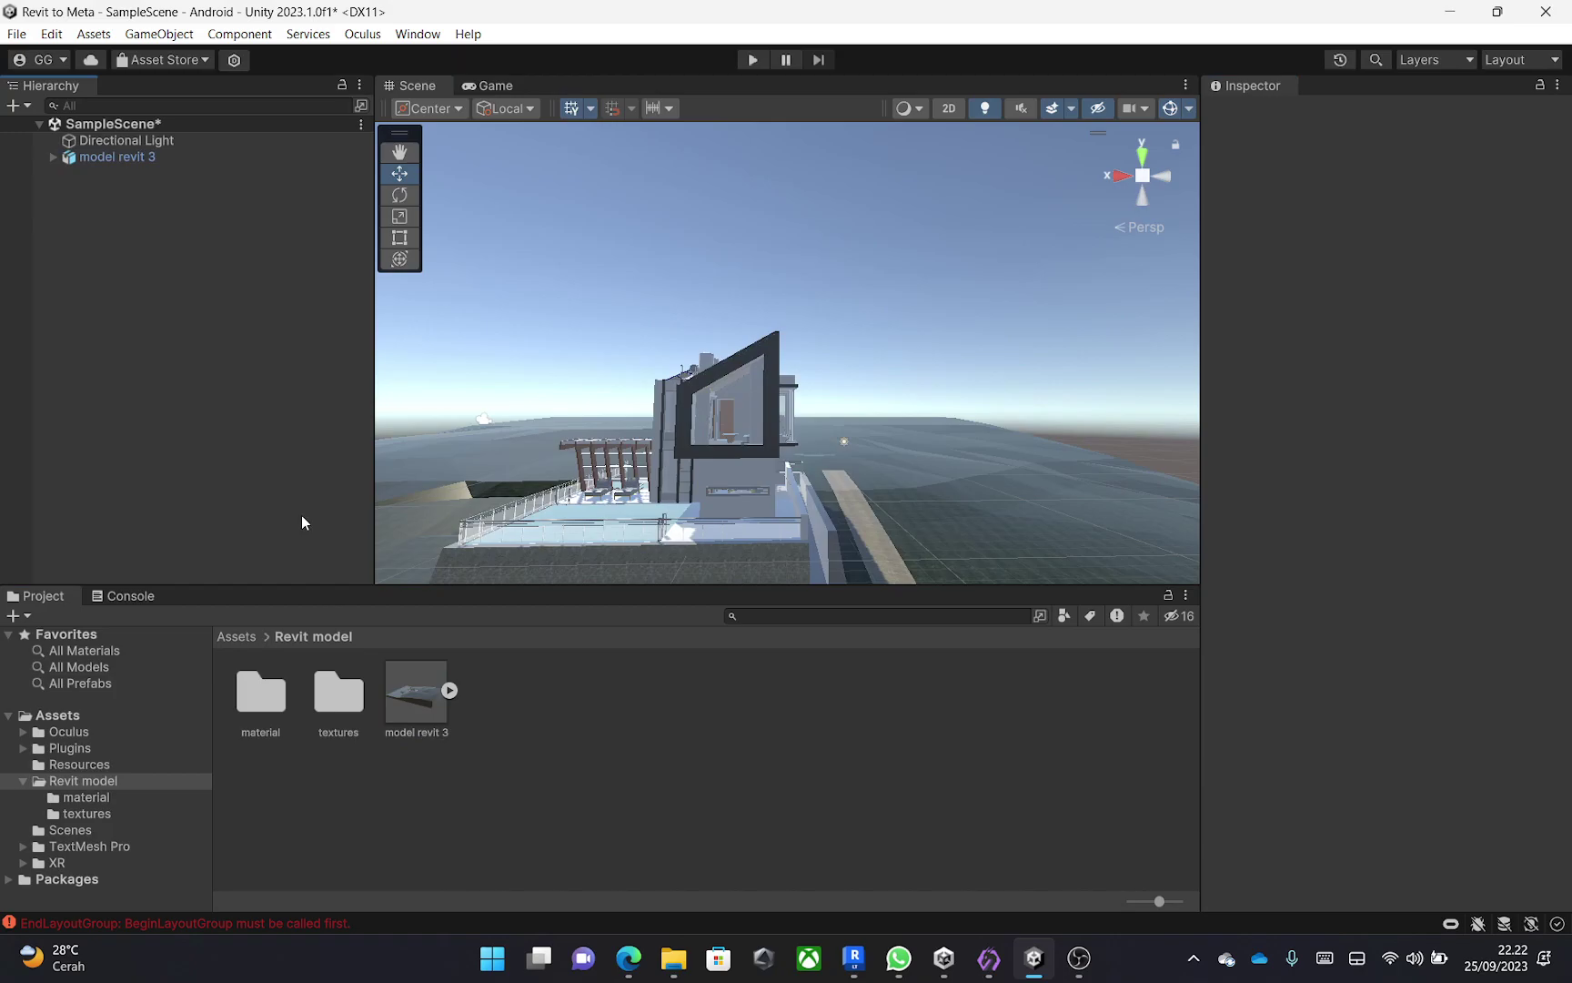
scroll(746, 338, "down", 5)
right_click_drag(1014, 350, 557, 471)
right_click_drag(745, 461, 583, 466)
middle_click_drag(890, 470, 624, 492)
scroll(781, 459, "up", 5)
scroll(781, 458, "up", 2)
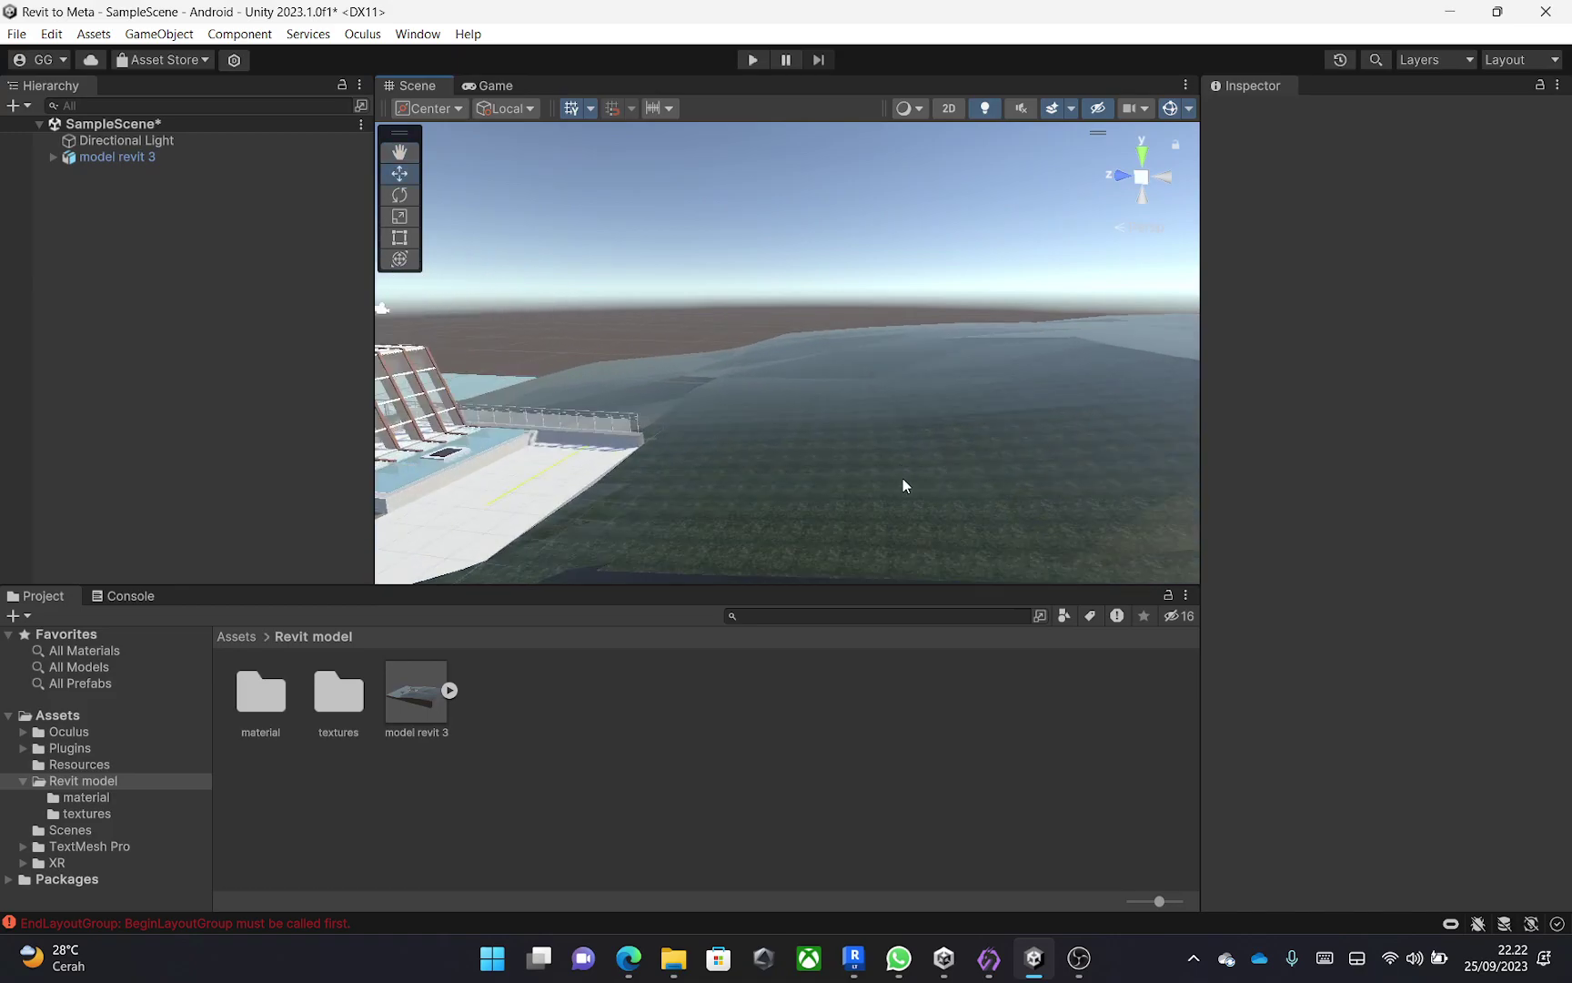
Delete Default Camera 1 from the model revit 3 object in the scene.
left_click(54, 156)
left_click(68, 189)
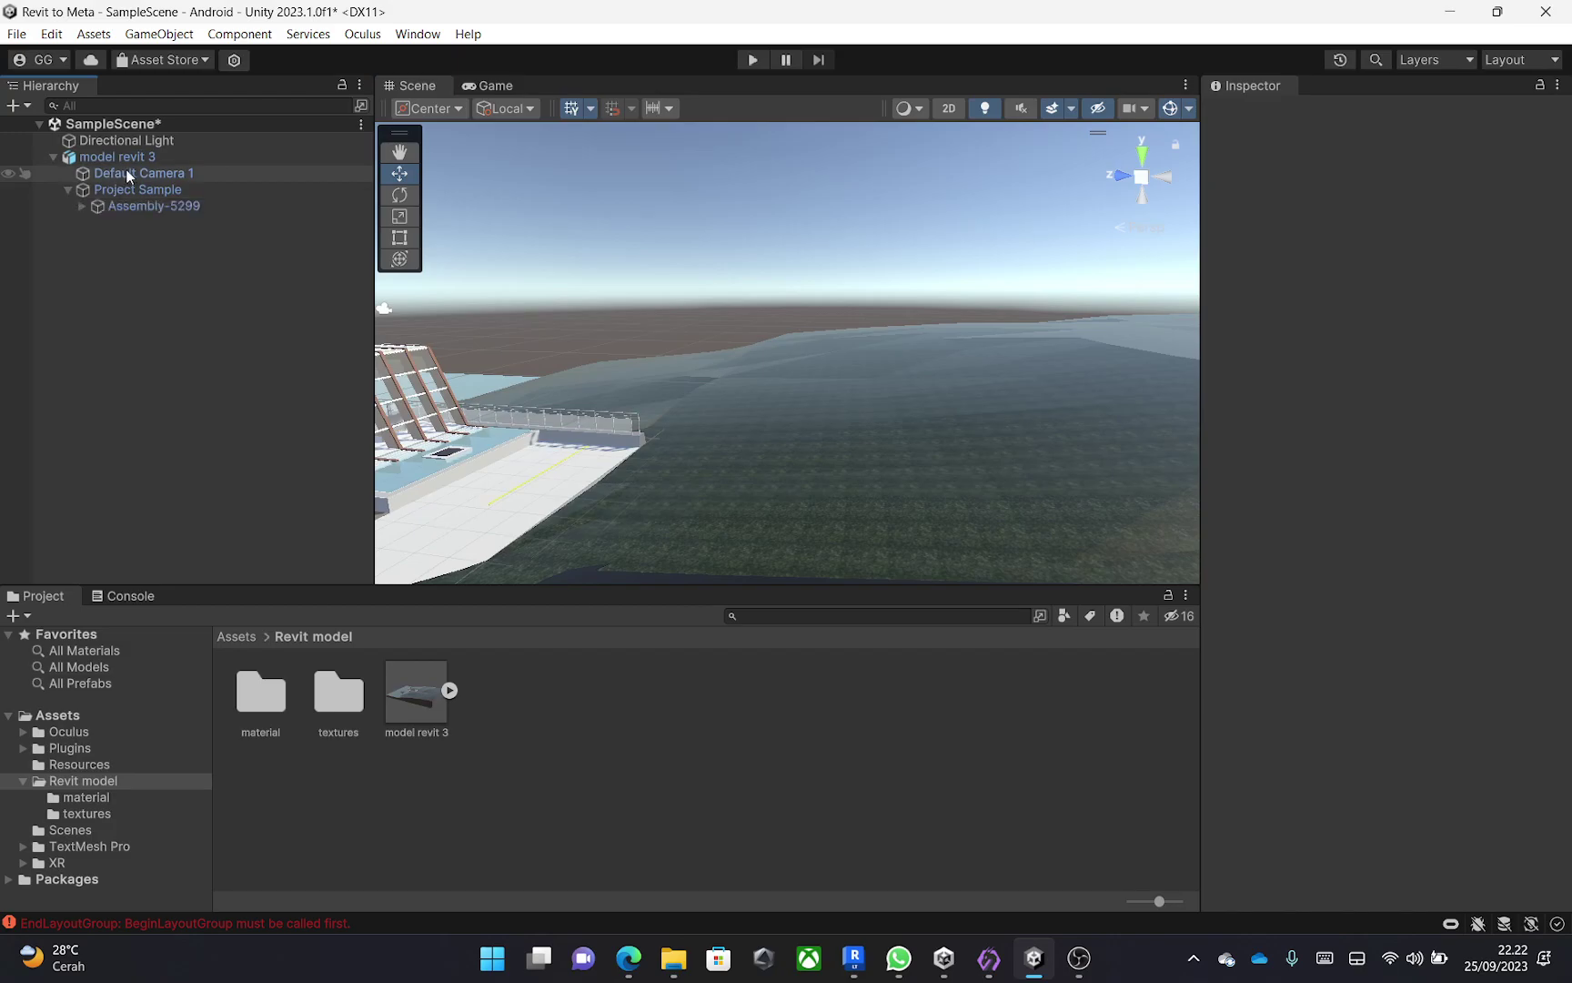
left_click(135, 173)
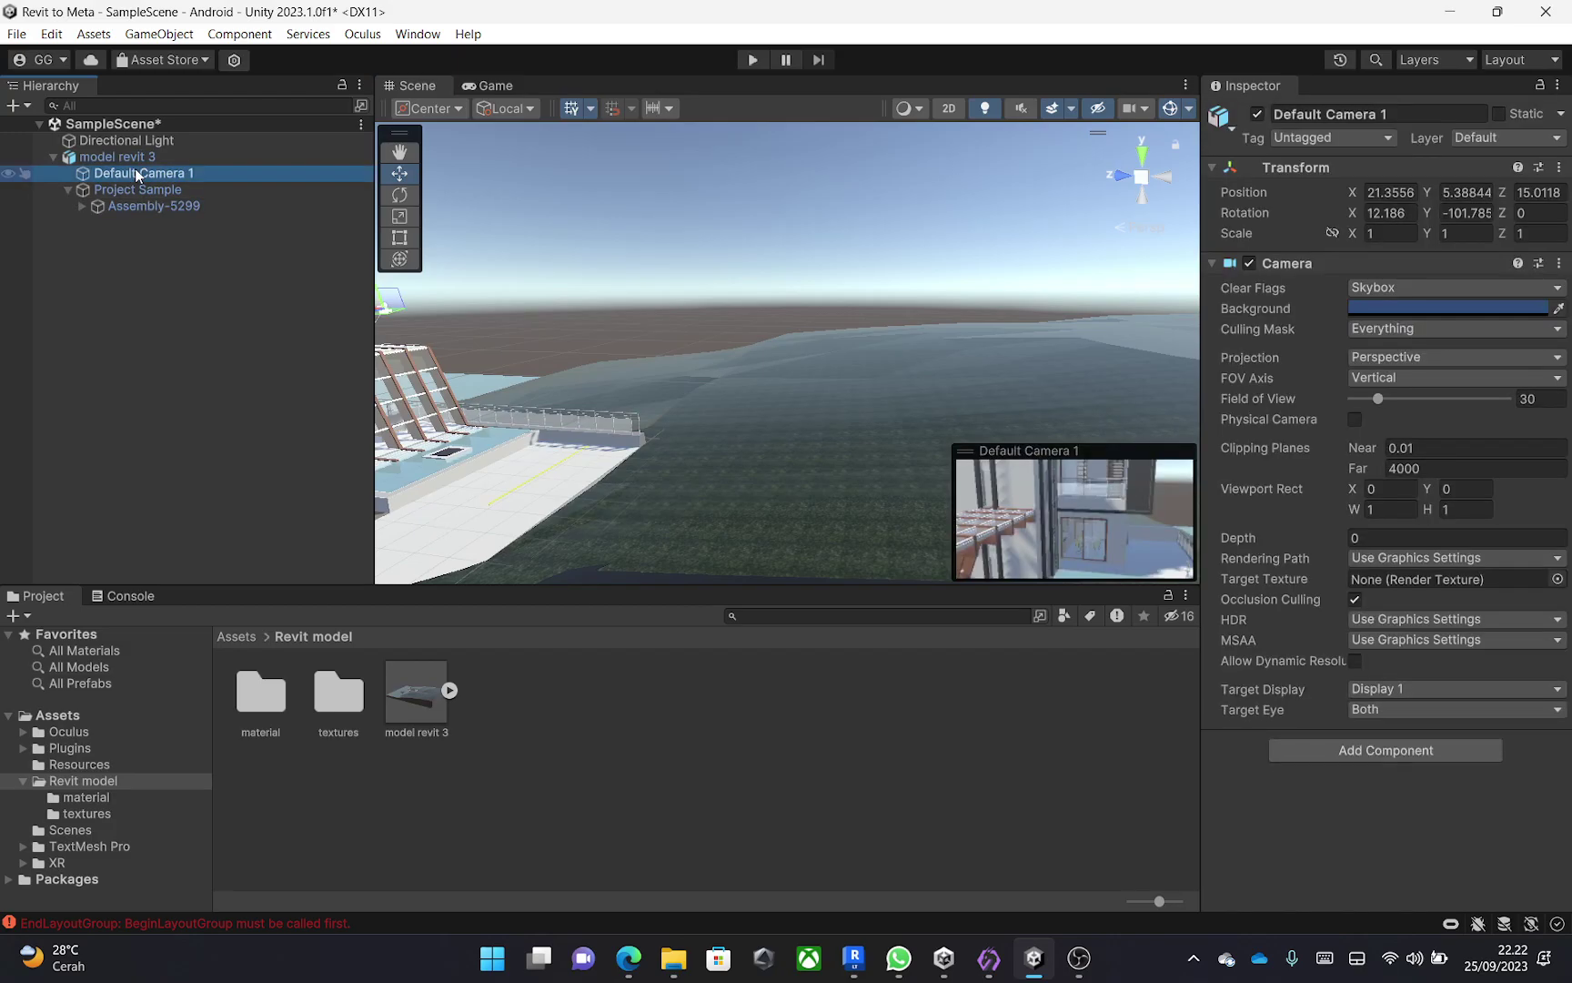
key("Delete")
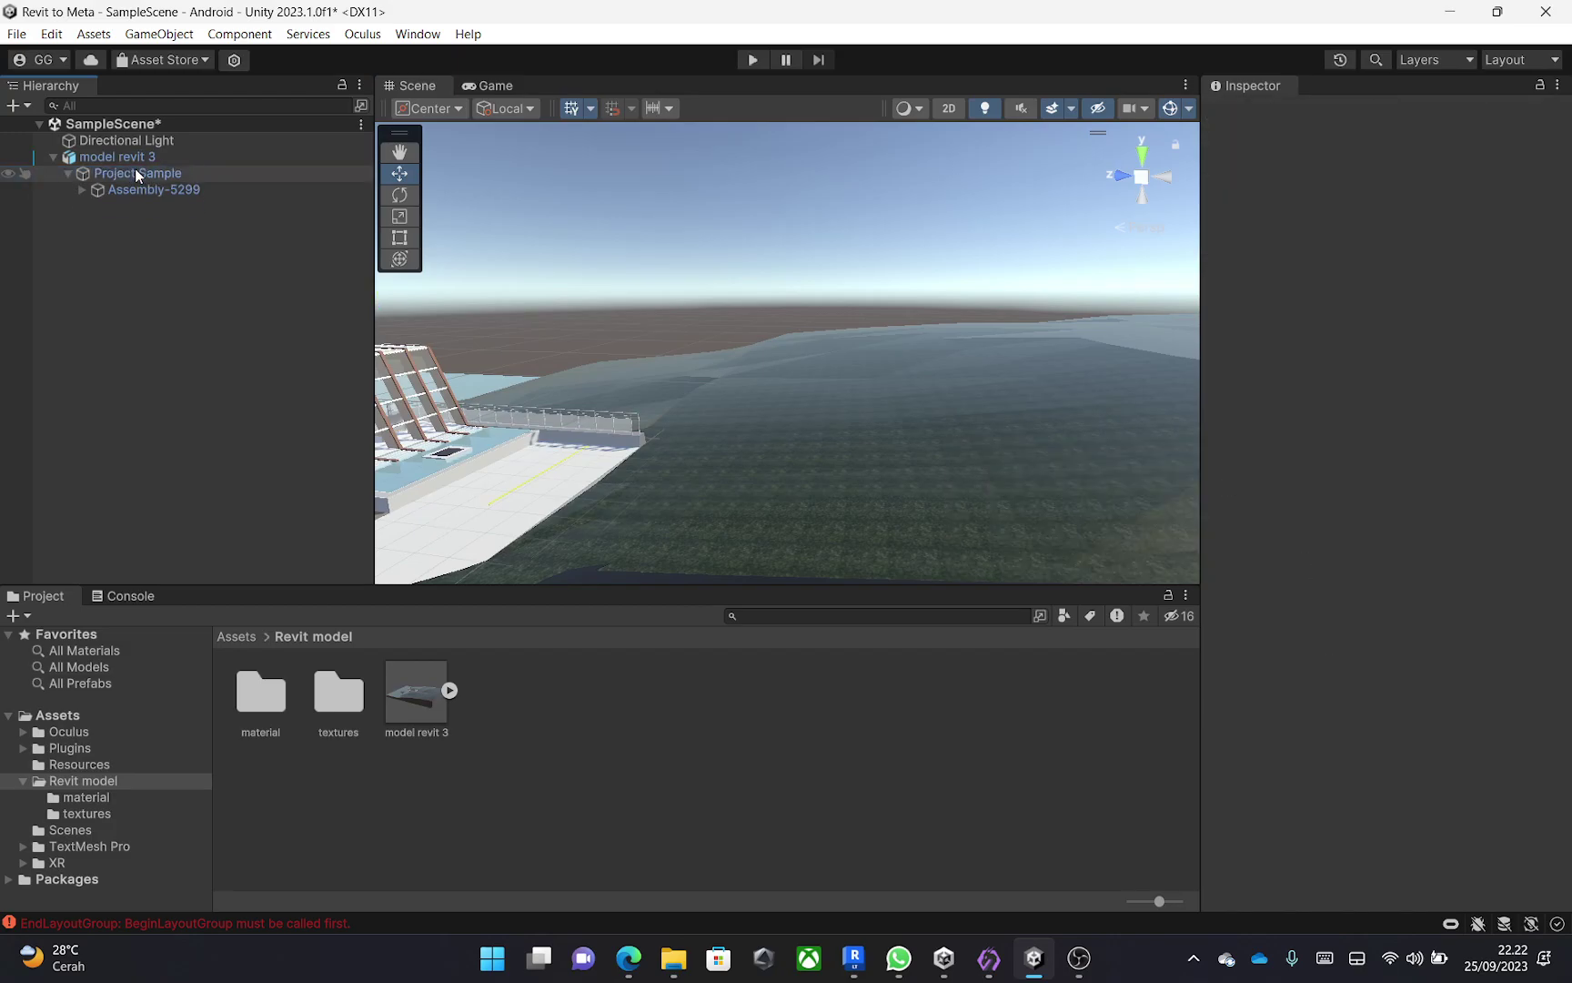
Expand Assembly-5299, find the wooden door near the table and chairs, and select its door leaf mesh in the scene.
left_click(204, 187)
left_click(79, 189)
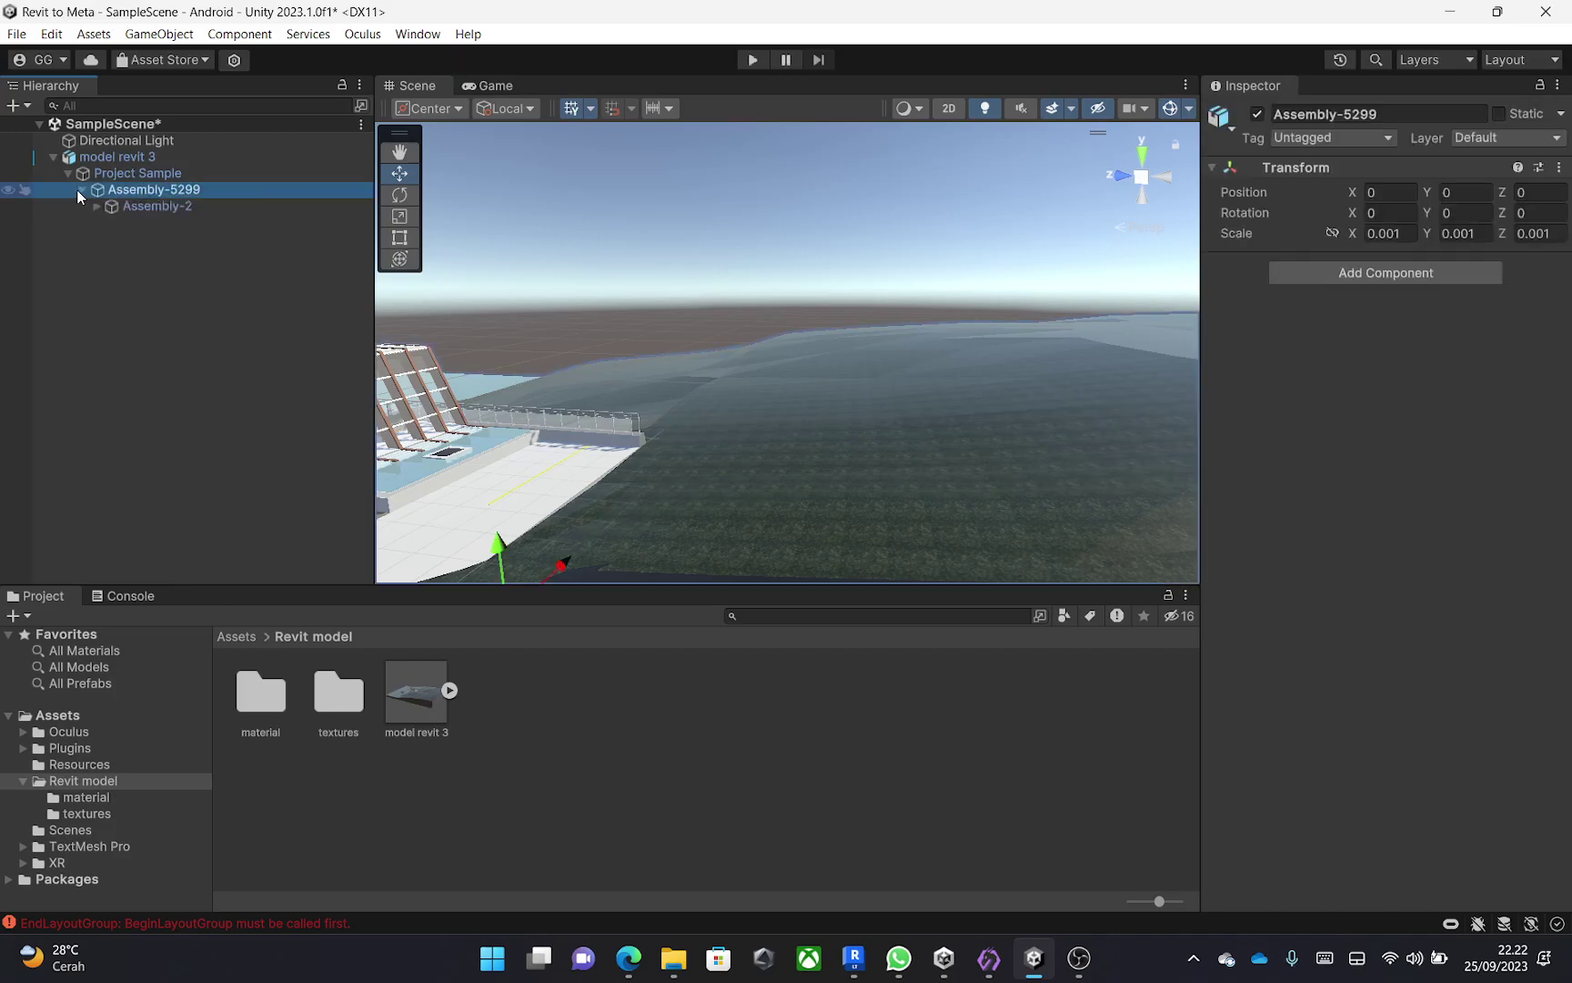
middle_click_drag(744, 338, 1050, 283)
right_click_drag(1050, 283, 690, 334)
middle_click_drag(946, 382, 779, 385)
middle_click_drag(878, 386, 850, 393)
right_click_drag(850, 393, 553, 446)
middle_click_drag(793, 392, 758, 327)
left_click(773, 326)
left_click(772, 325)
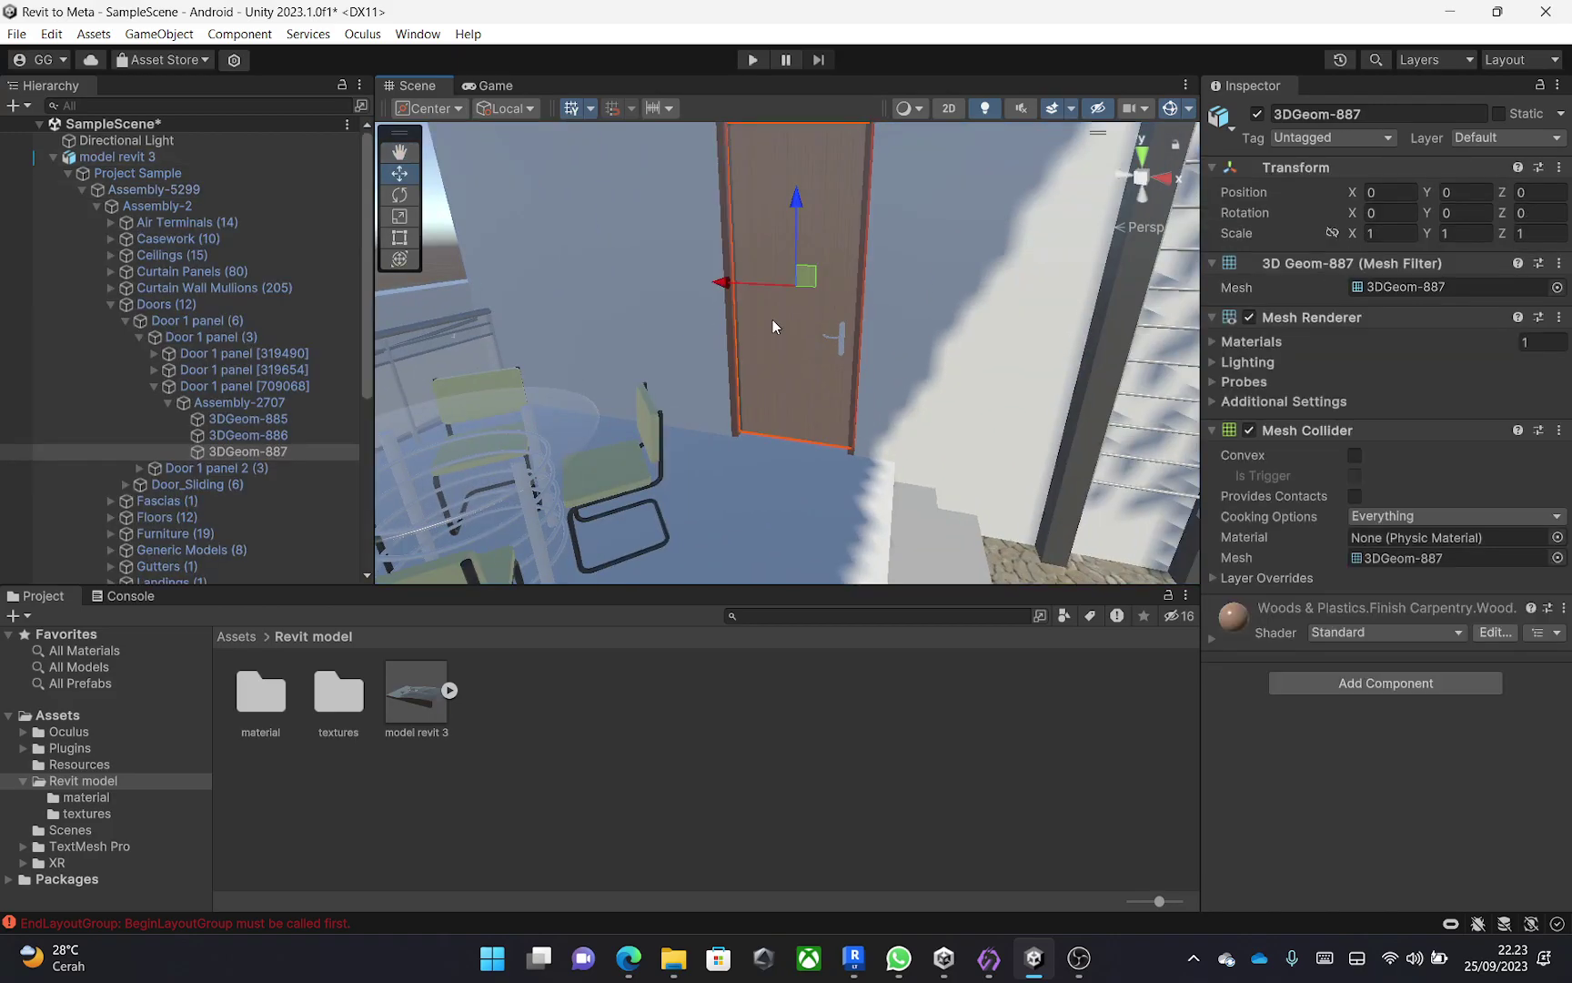
Inspect the meshes 3DGeom-885, 3DGeom-886 and 3DGeom-887 that make up the selected door.
left_click(273, 435)
left_click(299, 419)
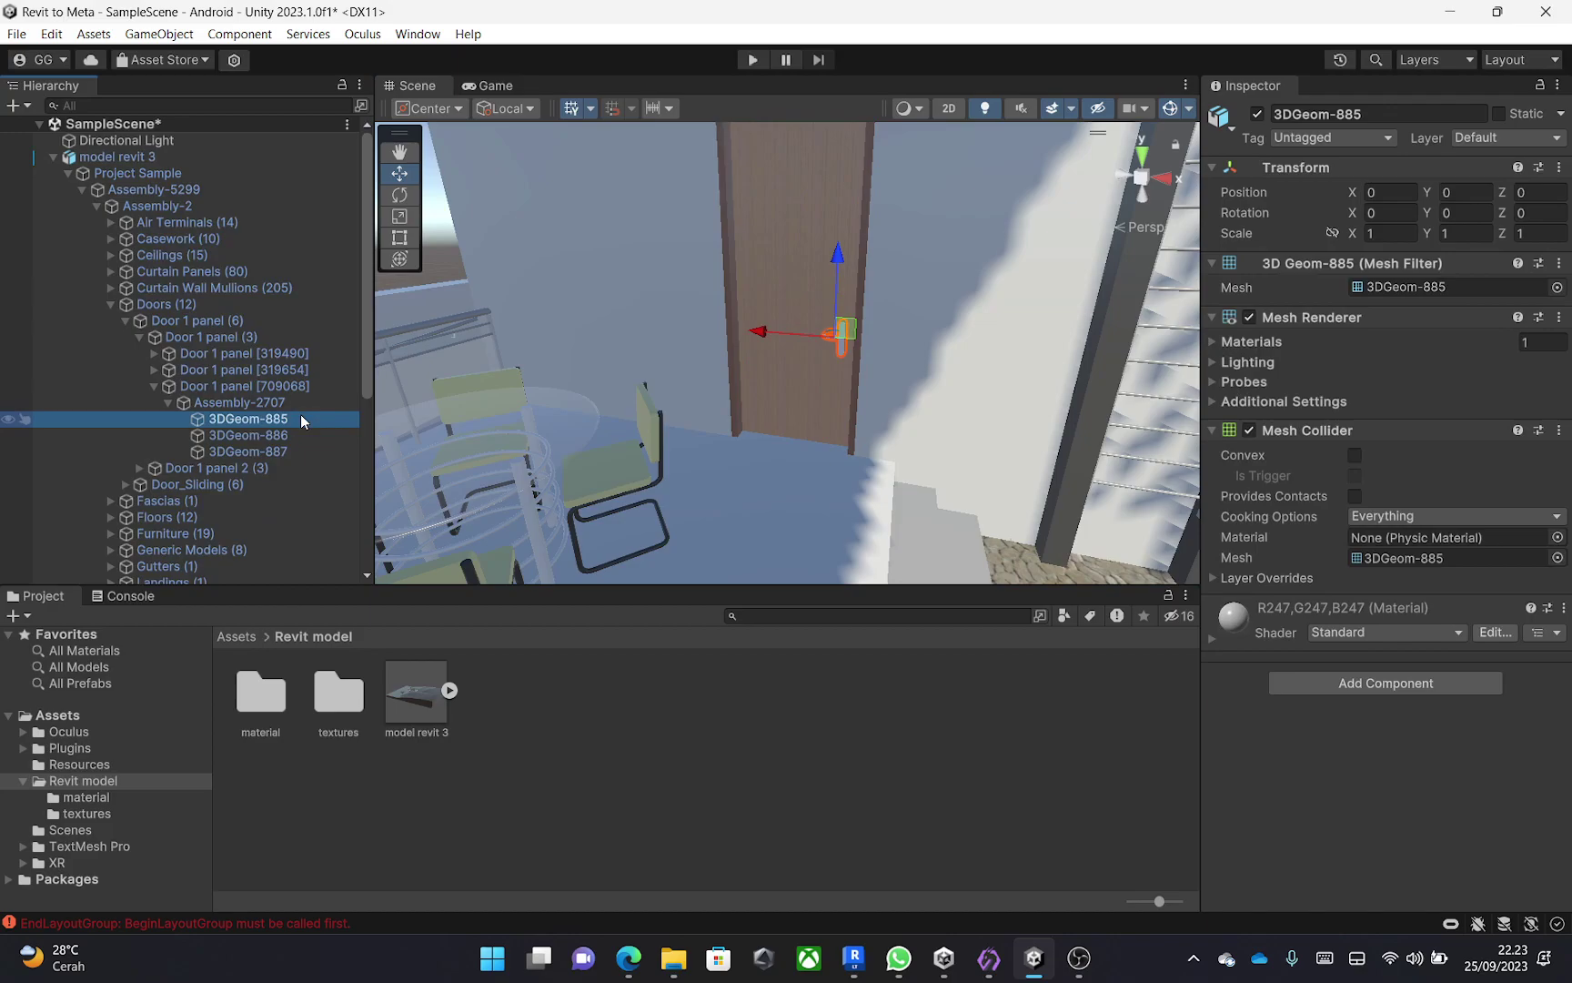
left_click(290, 435)
left_click(282, 450)
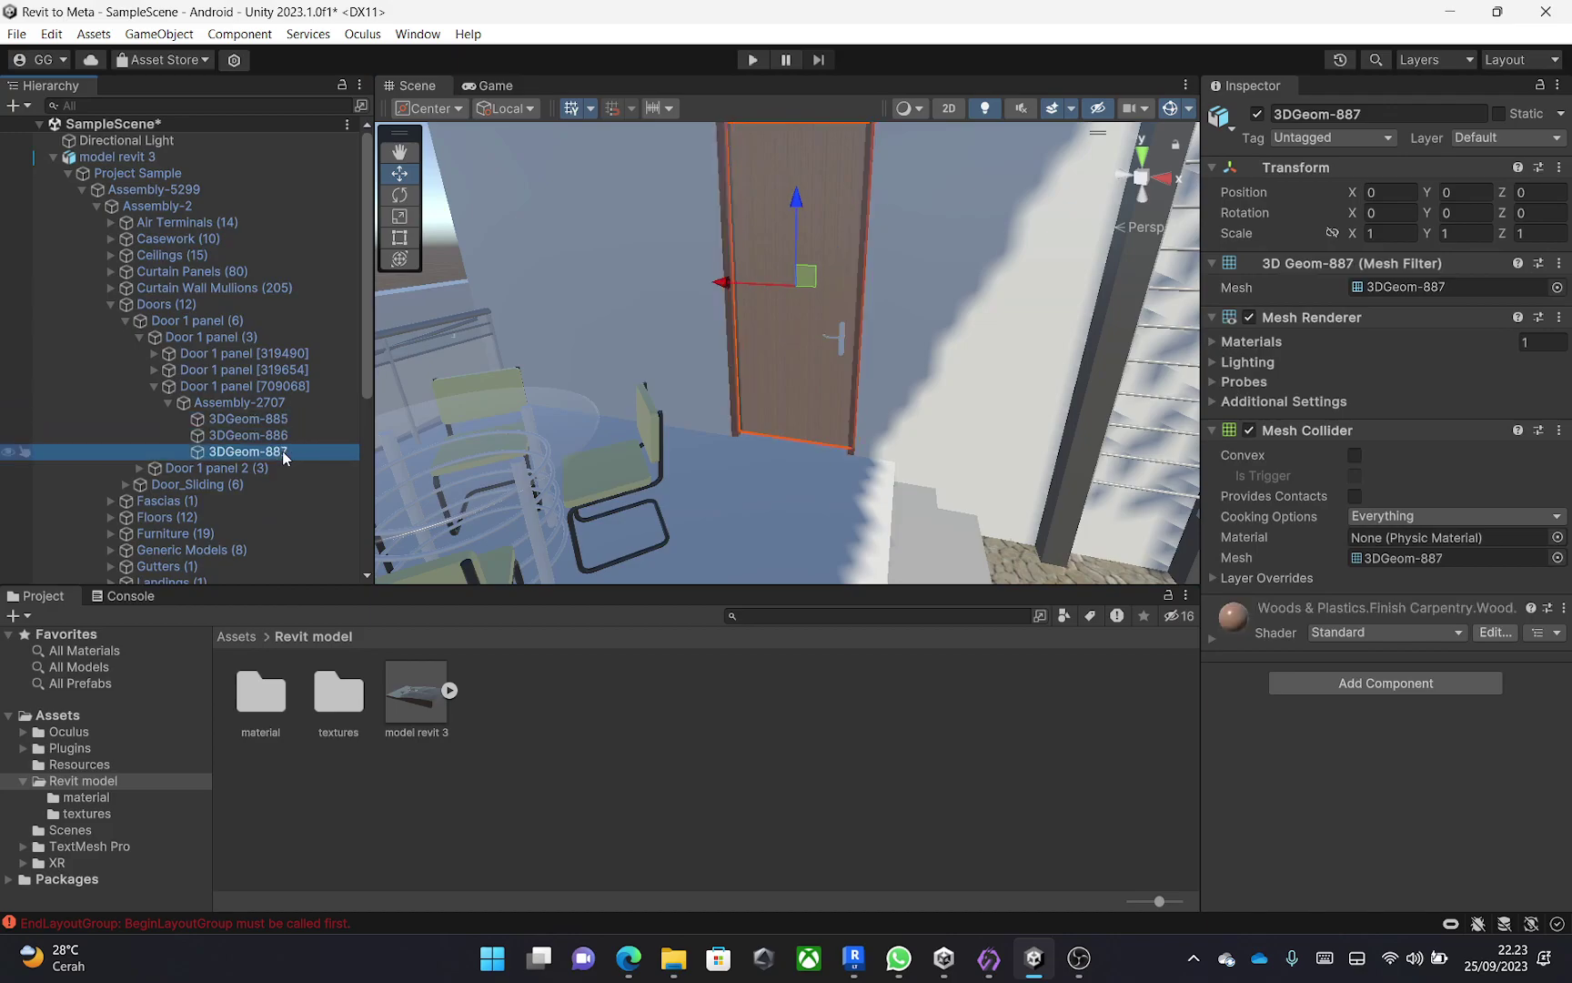
Try to move the door leaf mesh 3DGeom-887 under the door frame mesh 3DGeom-886.
left_click(290, 435)
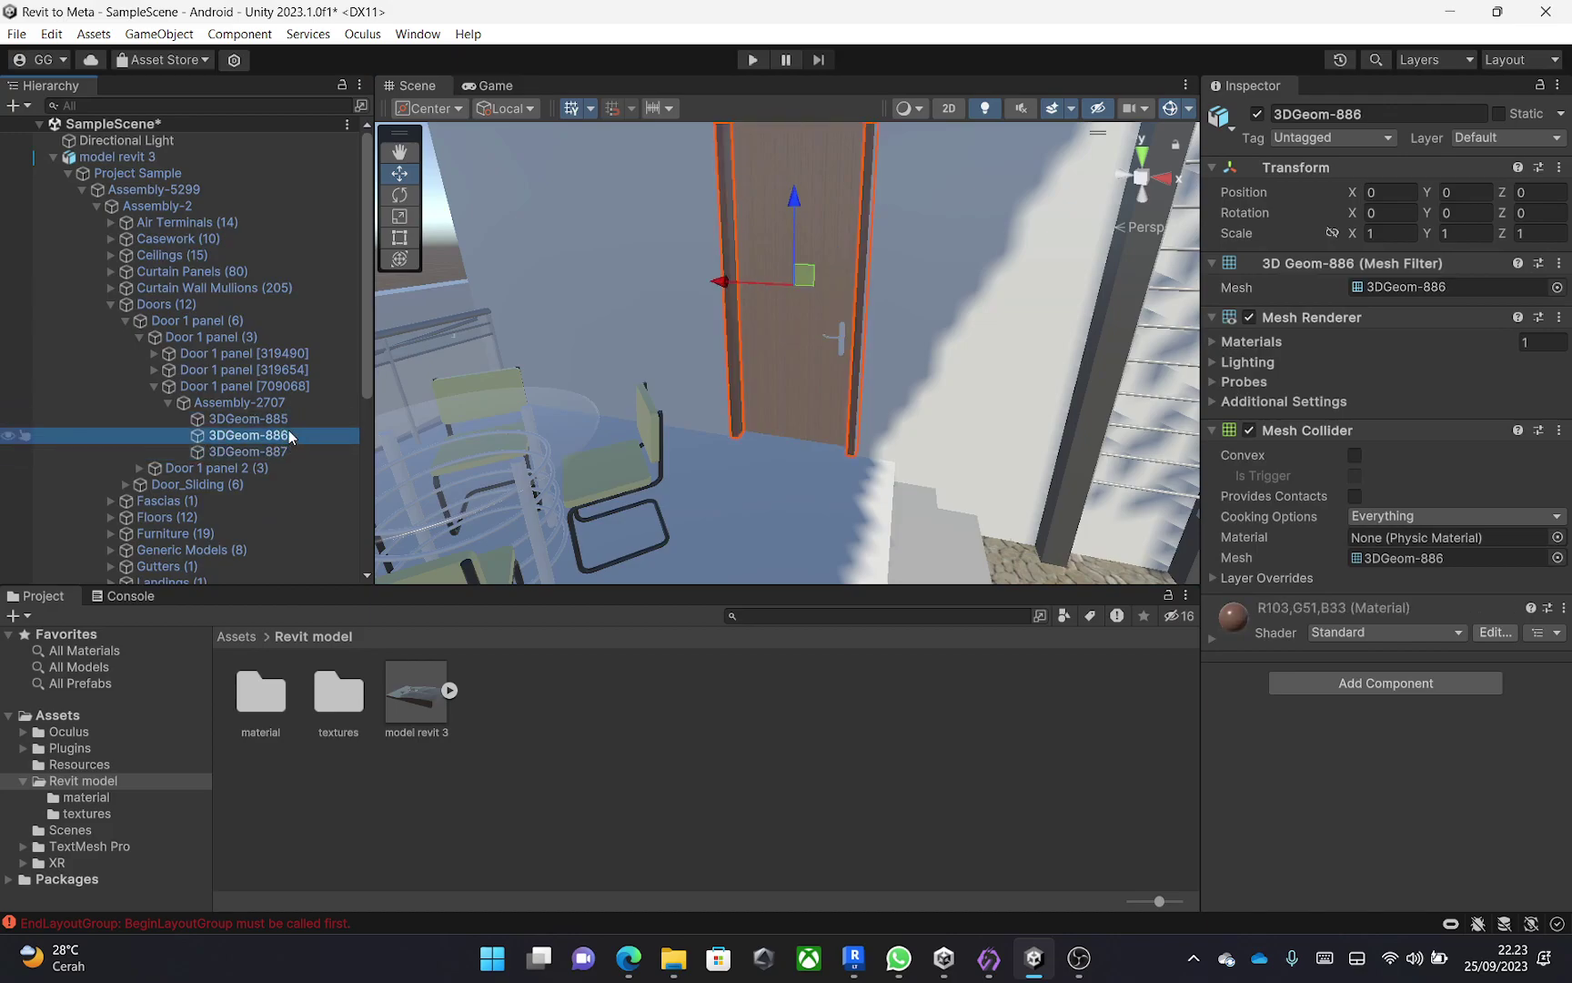
key("Up")
left_click(289, 440)
left_click(281, 450)
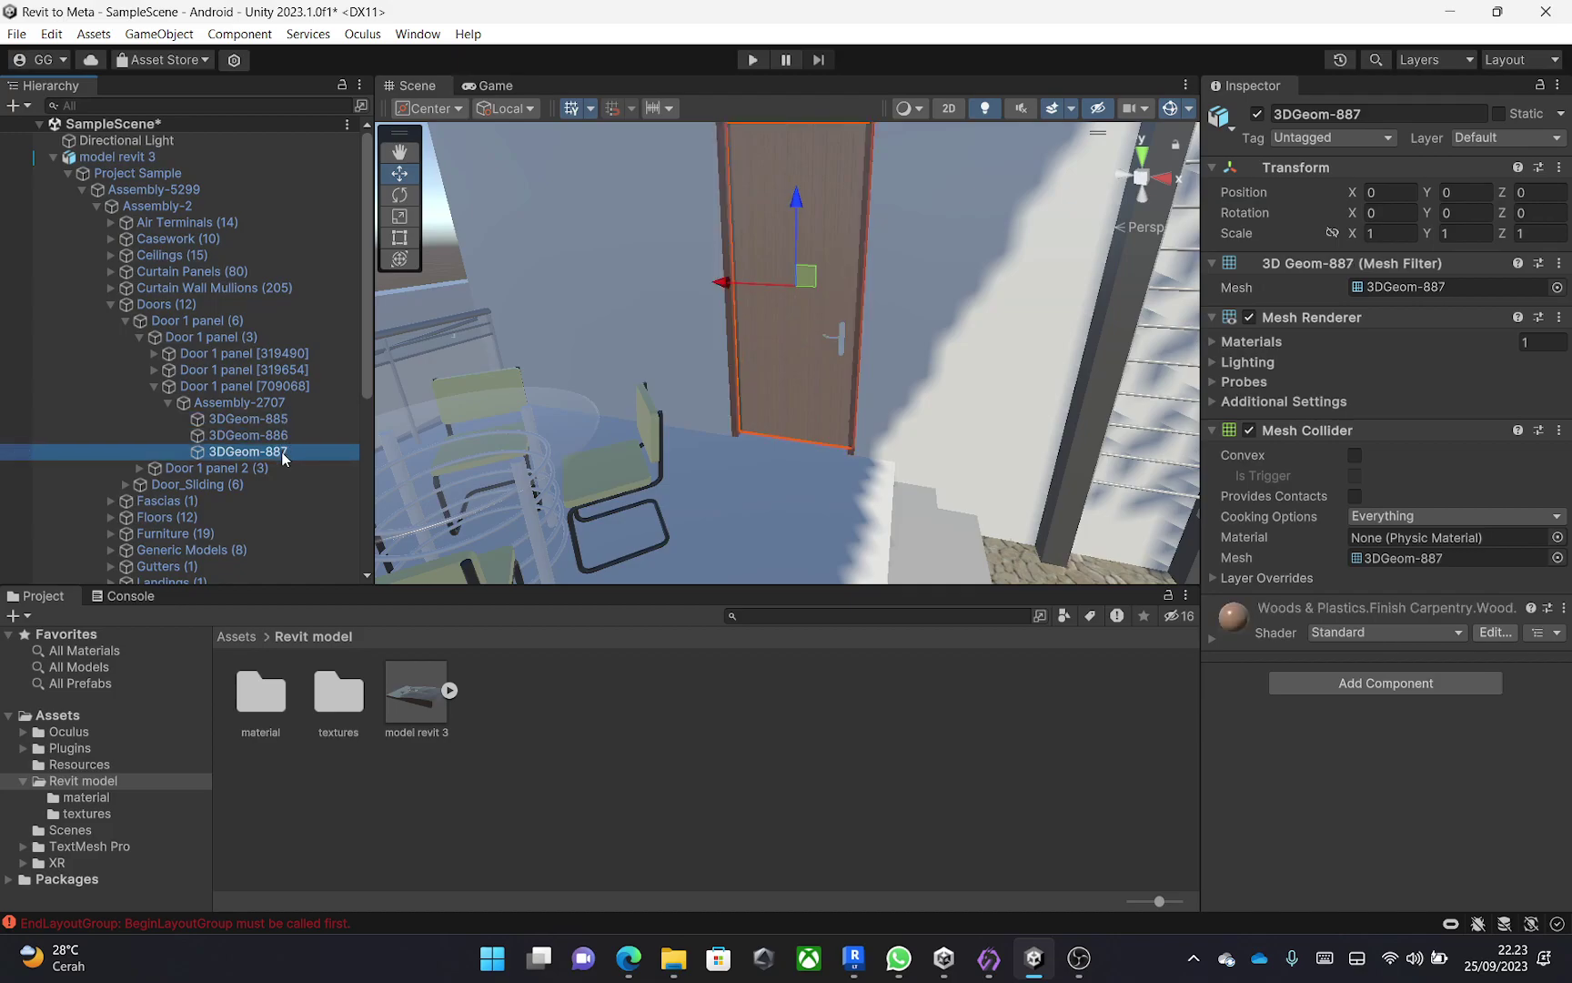
left_click_drag(281, 450, 282, 430)
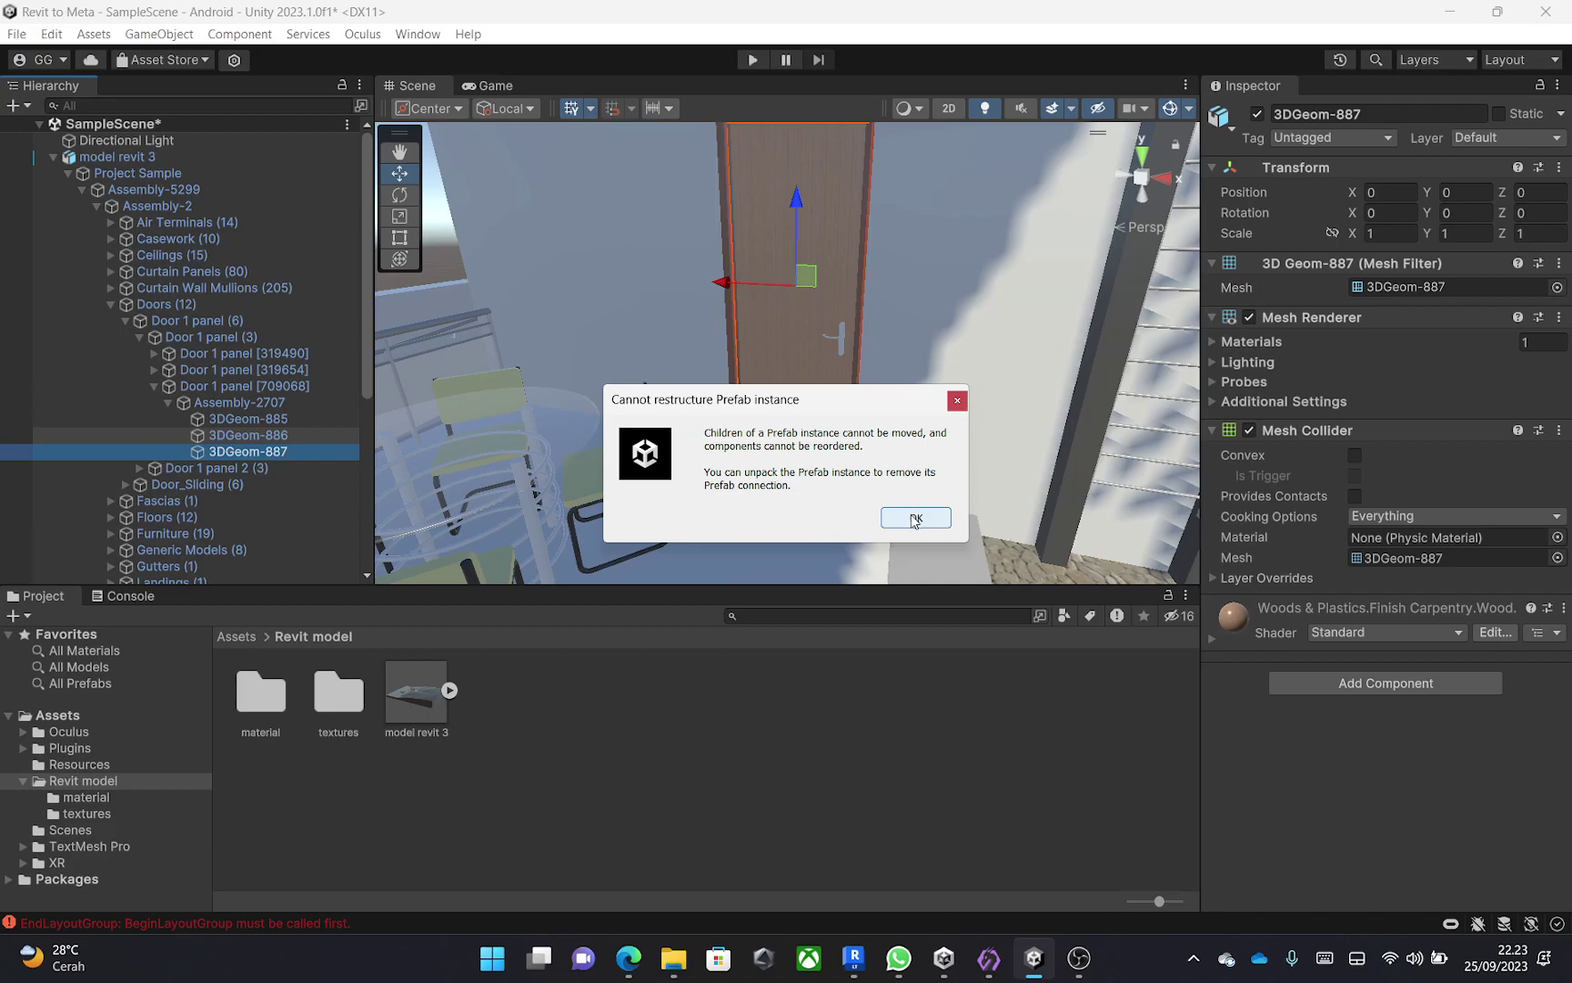
left_click(915, 518)
Compare the door's handle, frame and leaf meshes within Assembly-2707 by highlighting each one in turn.
left_click(309, 418)
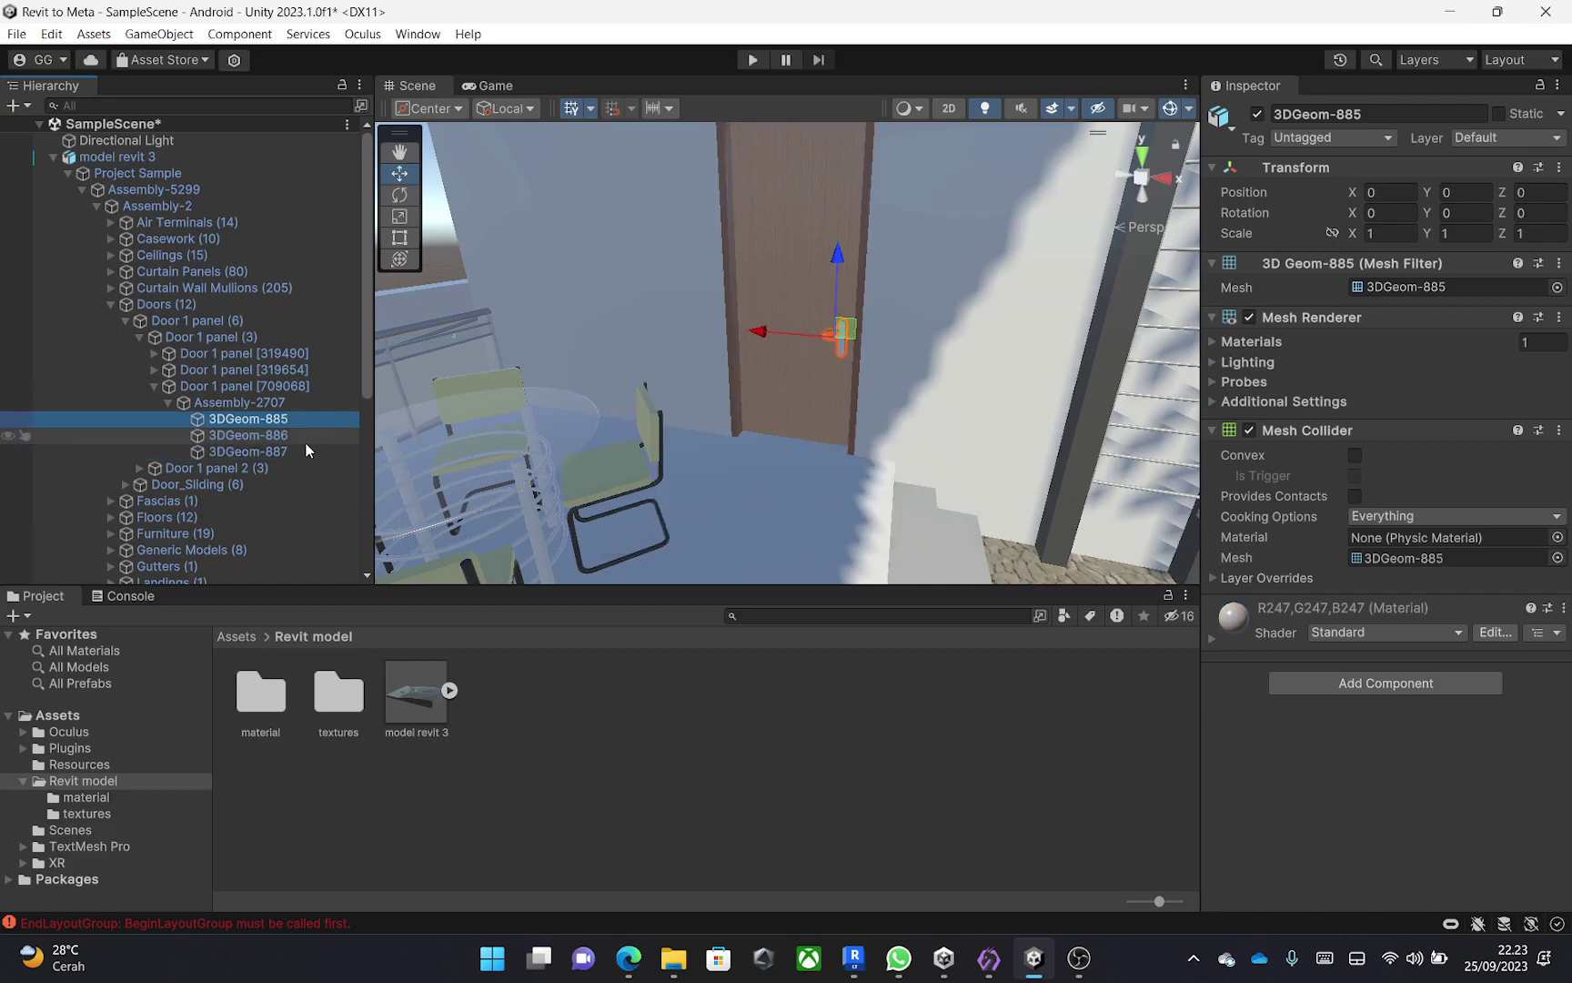
left_click(306, 442)
left_click(303, 451)
left_click(305, 422)
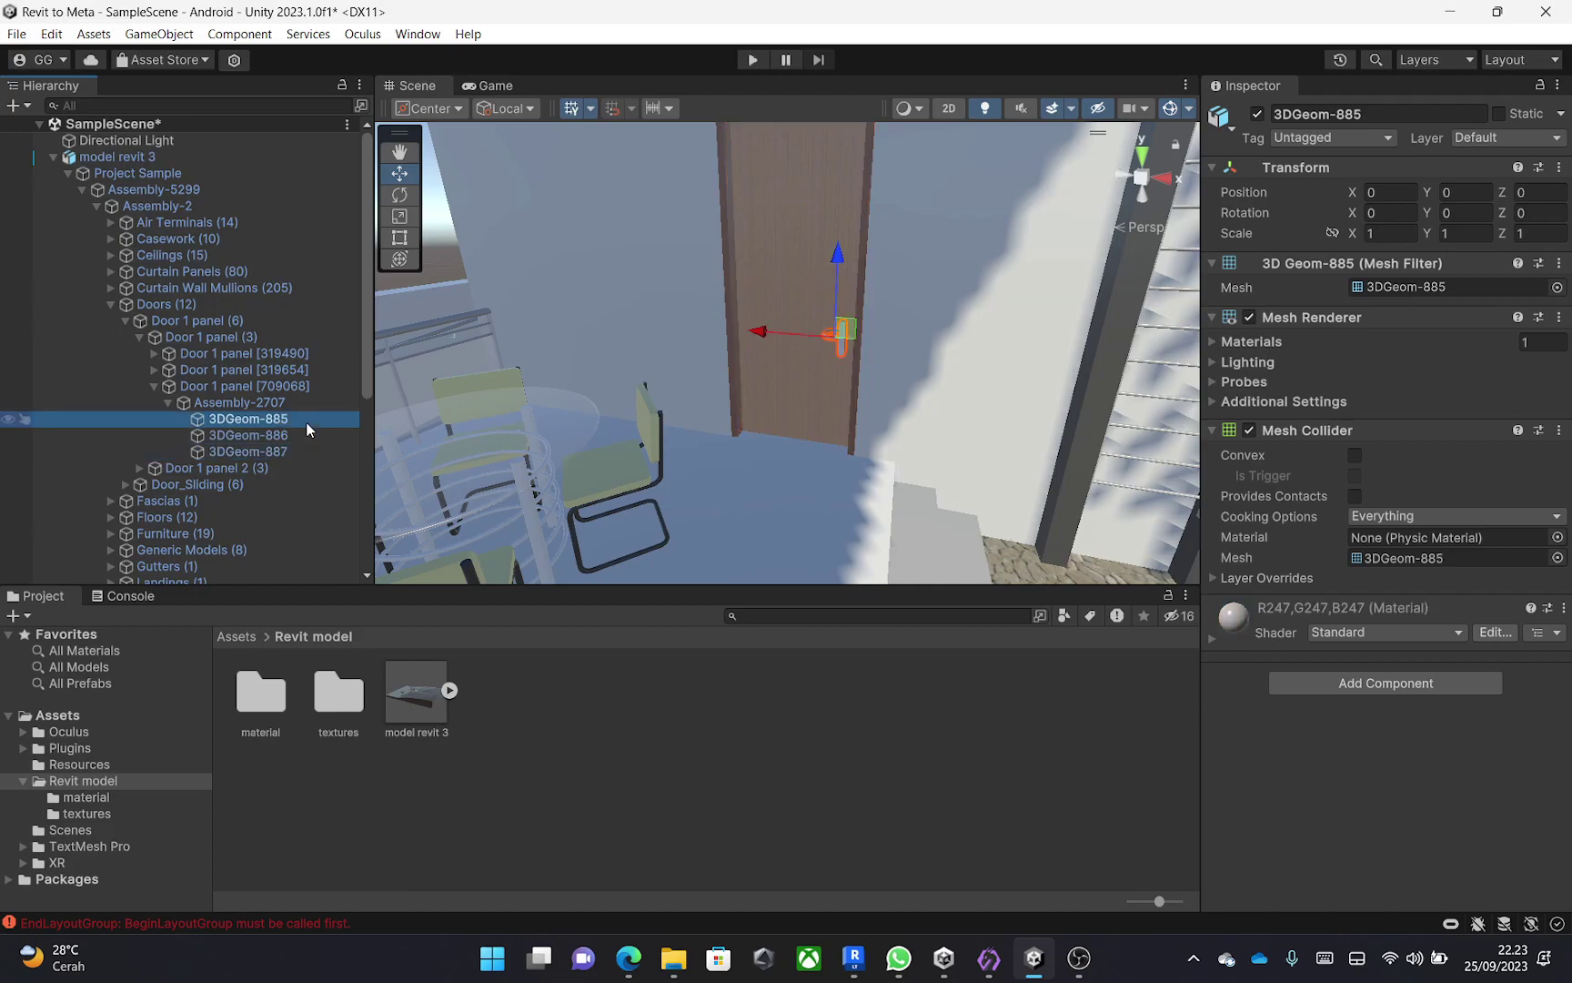
left_click(296, 450)
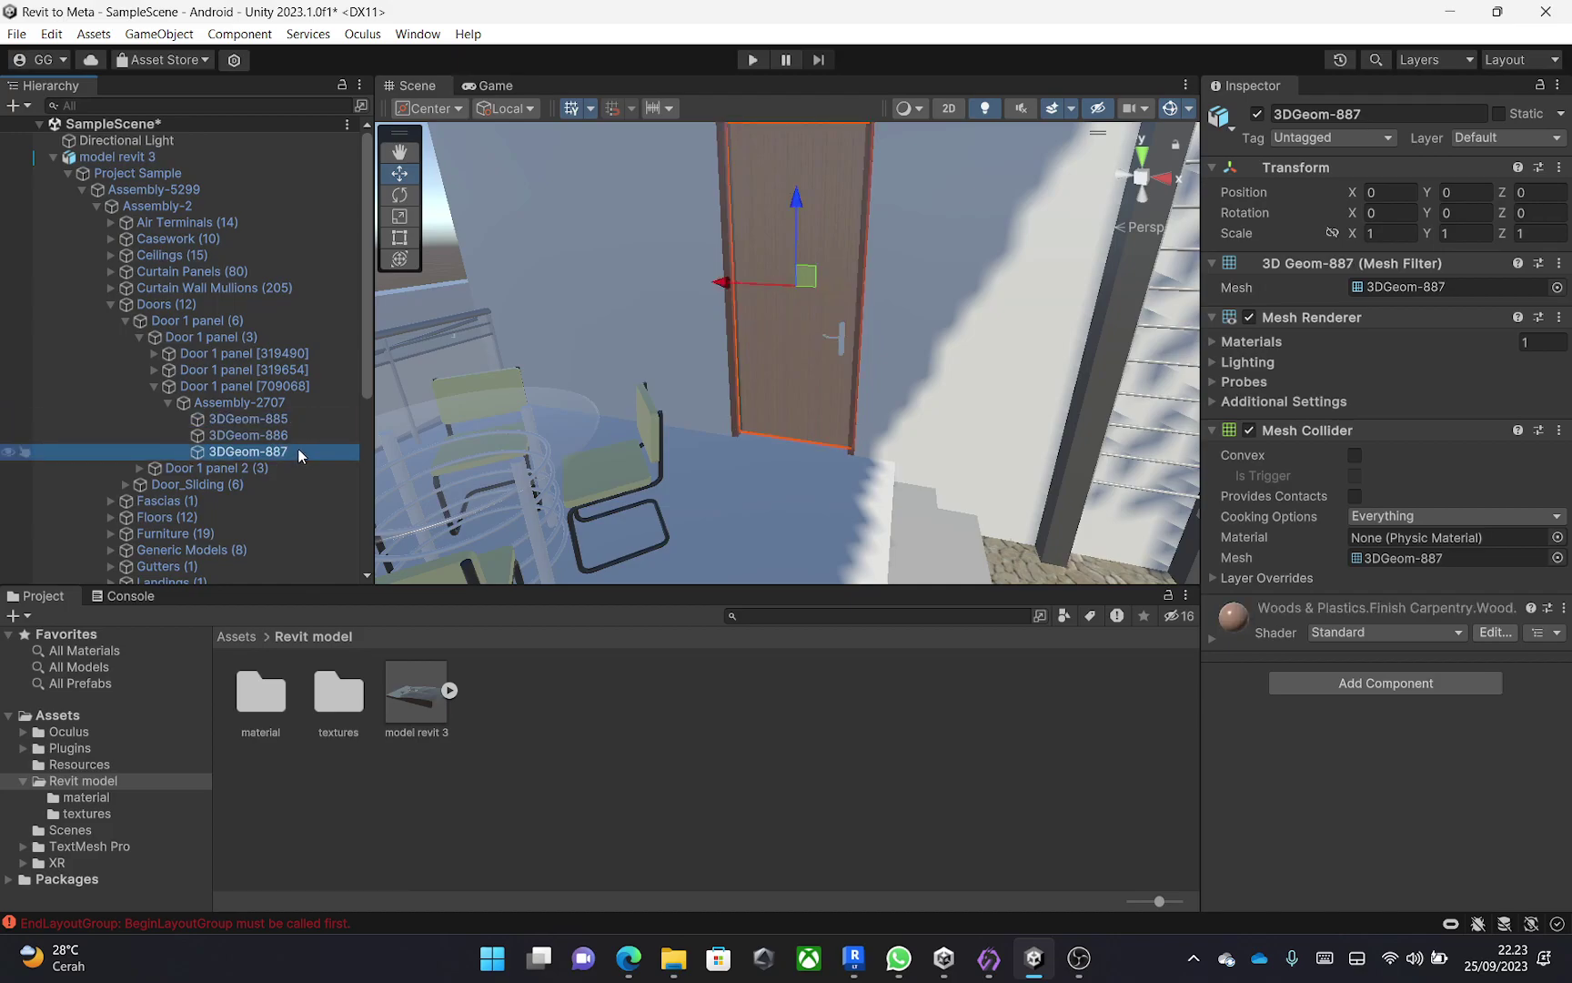
left_click(300, 435)
left_click(303, 419)
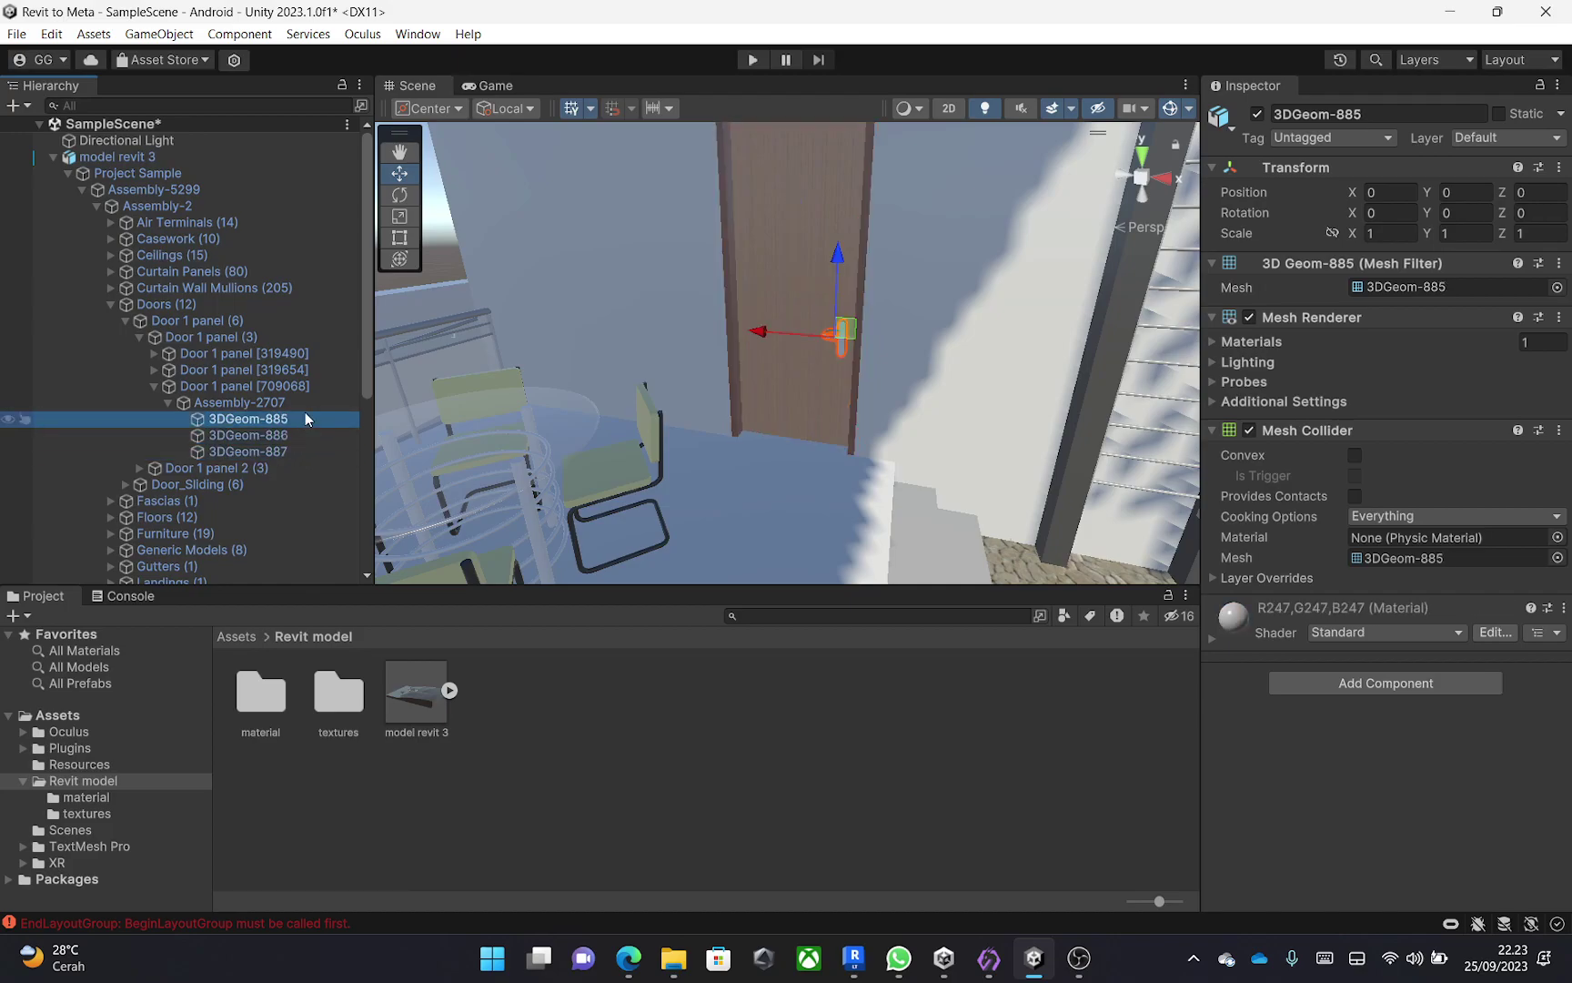
left_click(307, 436)
left_click(305, 420)
Try to group the door handle mesh 3DGeom-885 under a new empty parent, and delete that empty object.
right_click(305, 419)
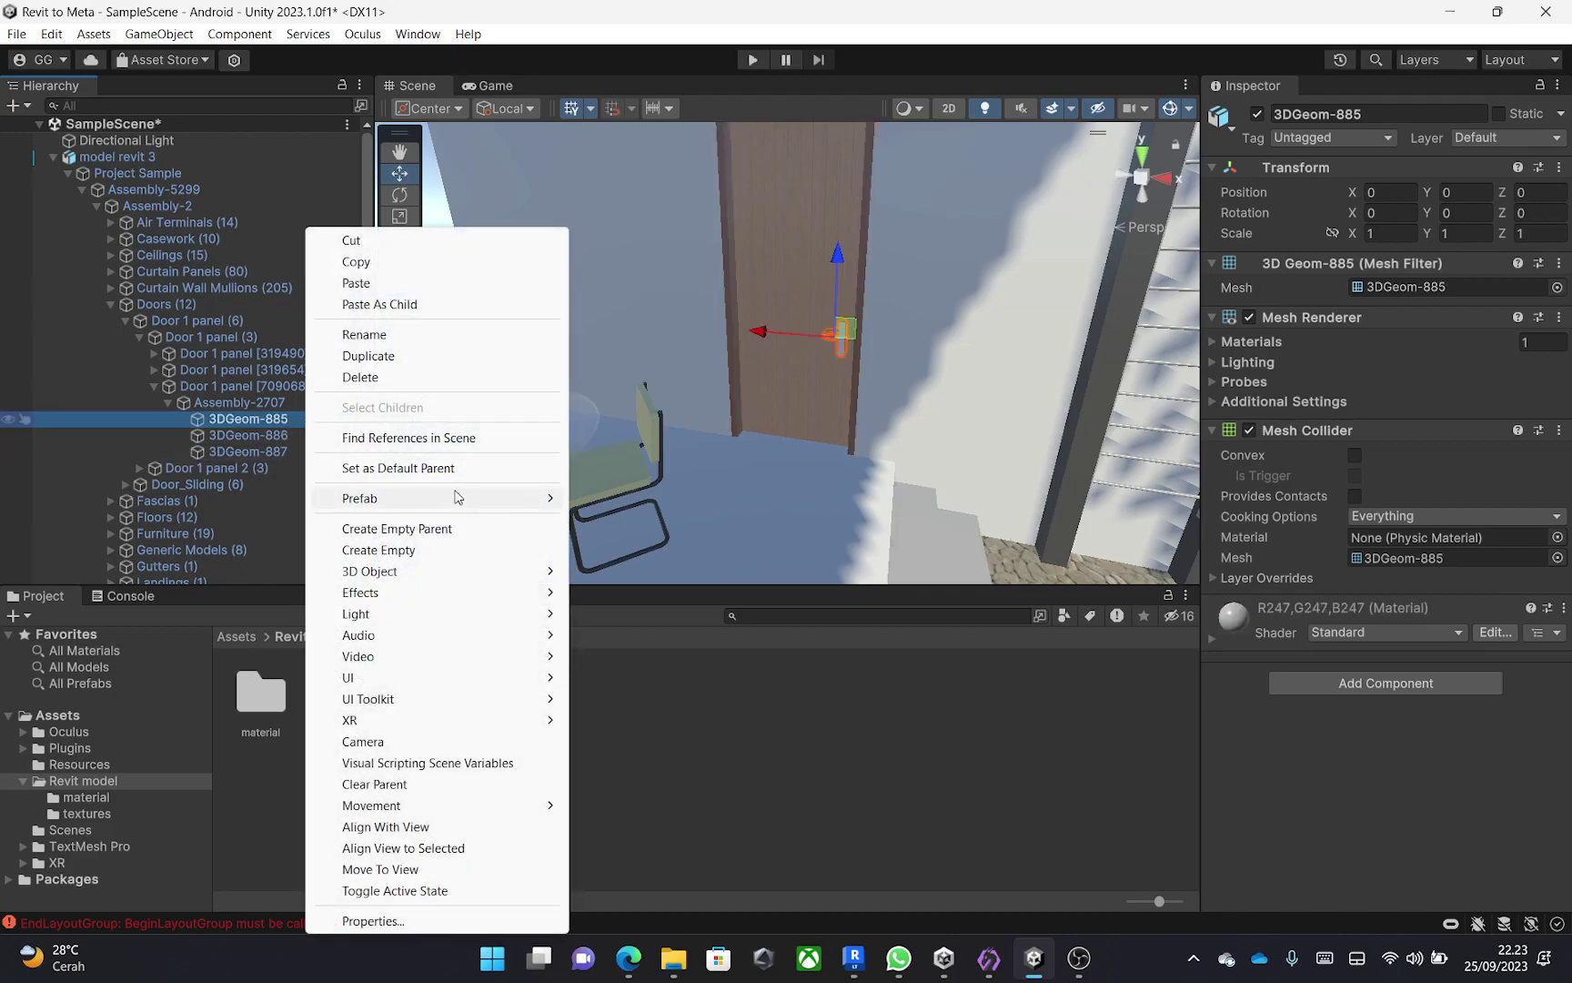
left_click(462, 526)
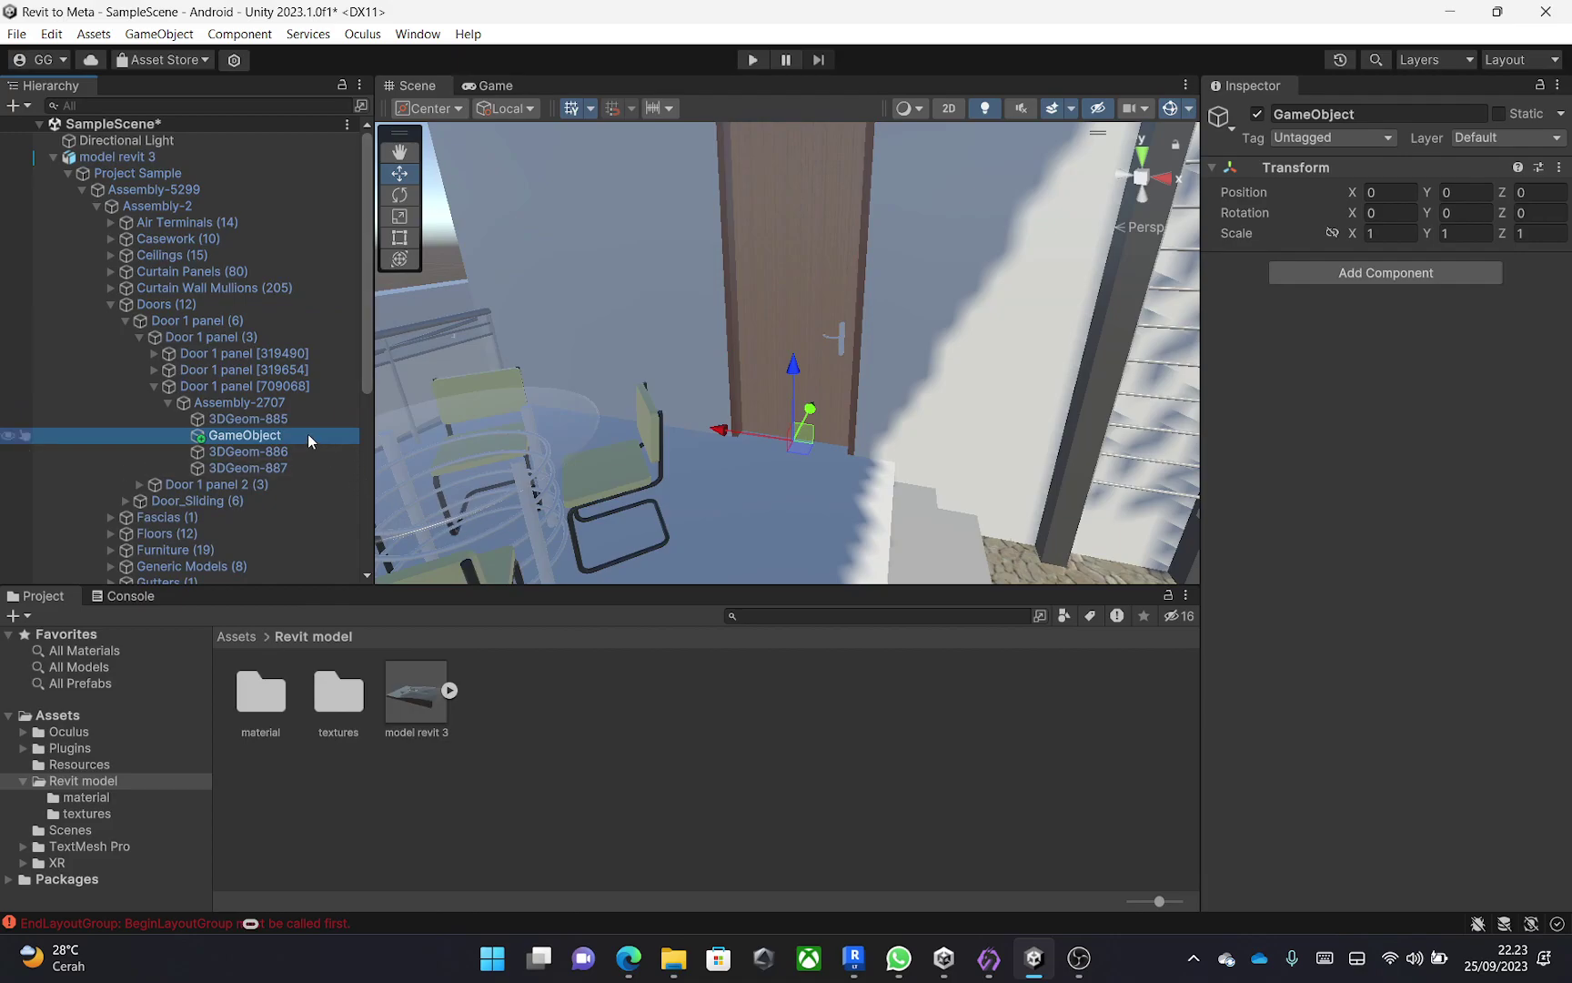
mouse_move(307, 431)
left_mouse_down()
mouse_move(311, 413)
mouse_move(295, 438)
mouse_move(303, 418)
left_mouse_up()
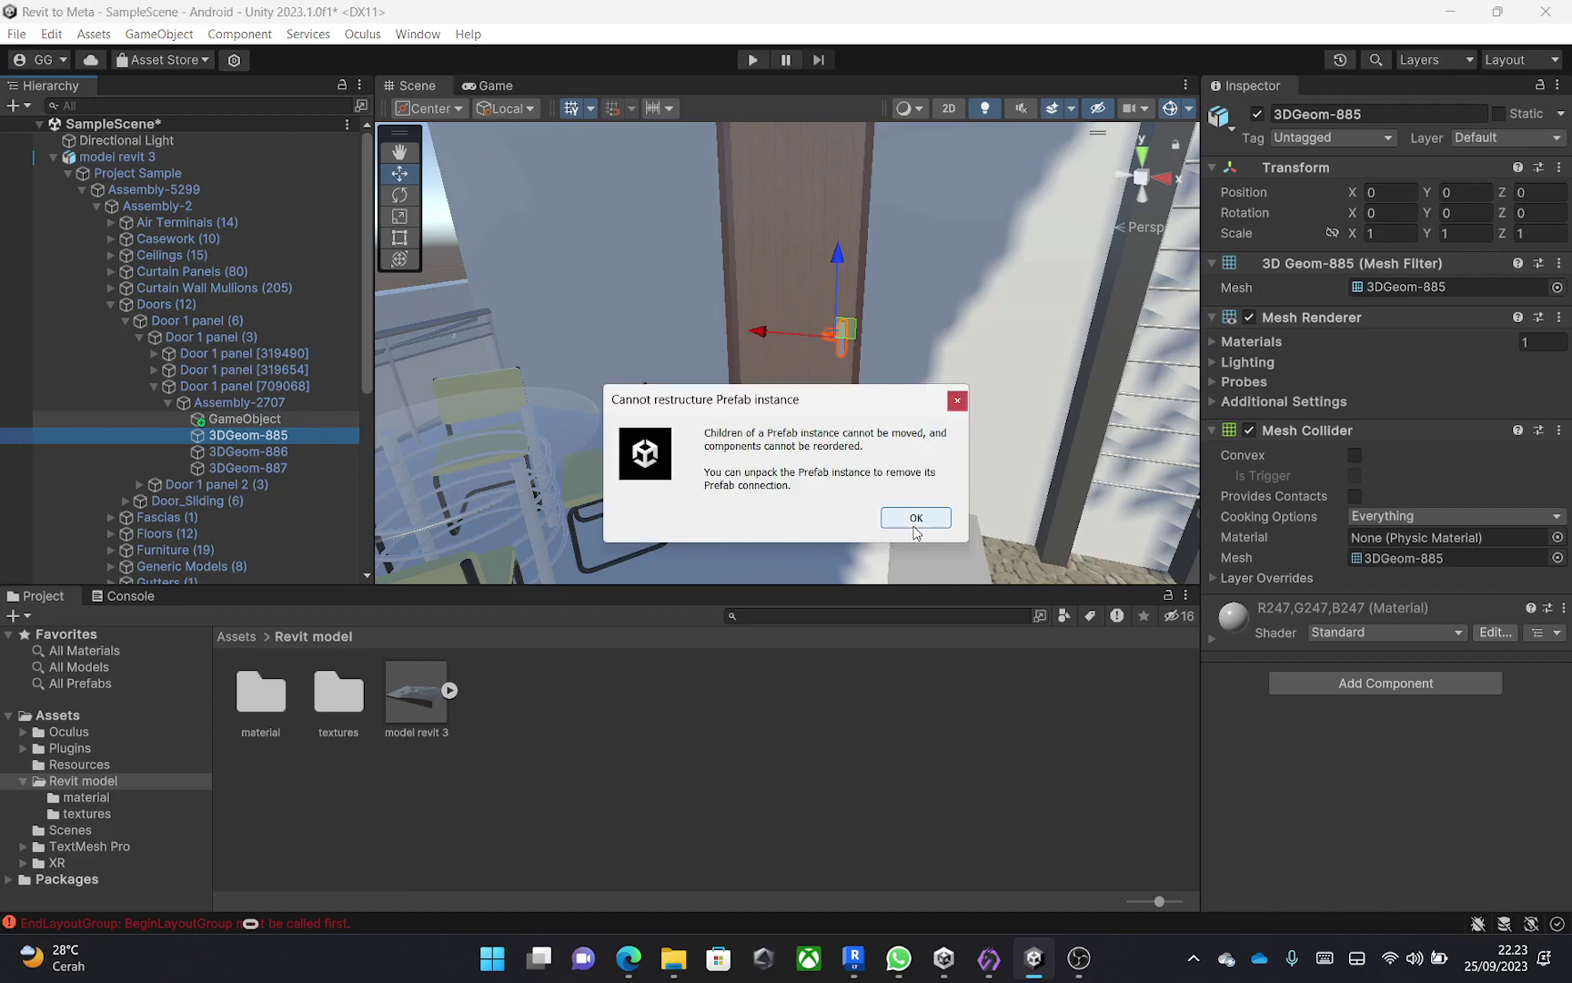
left_click(915, 518)
left_click(303, 417)
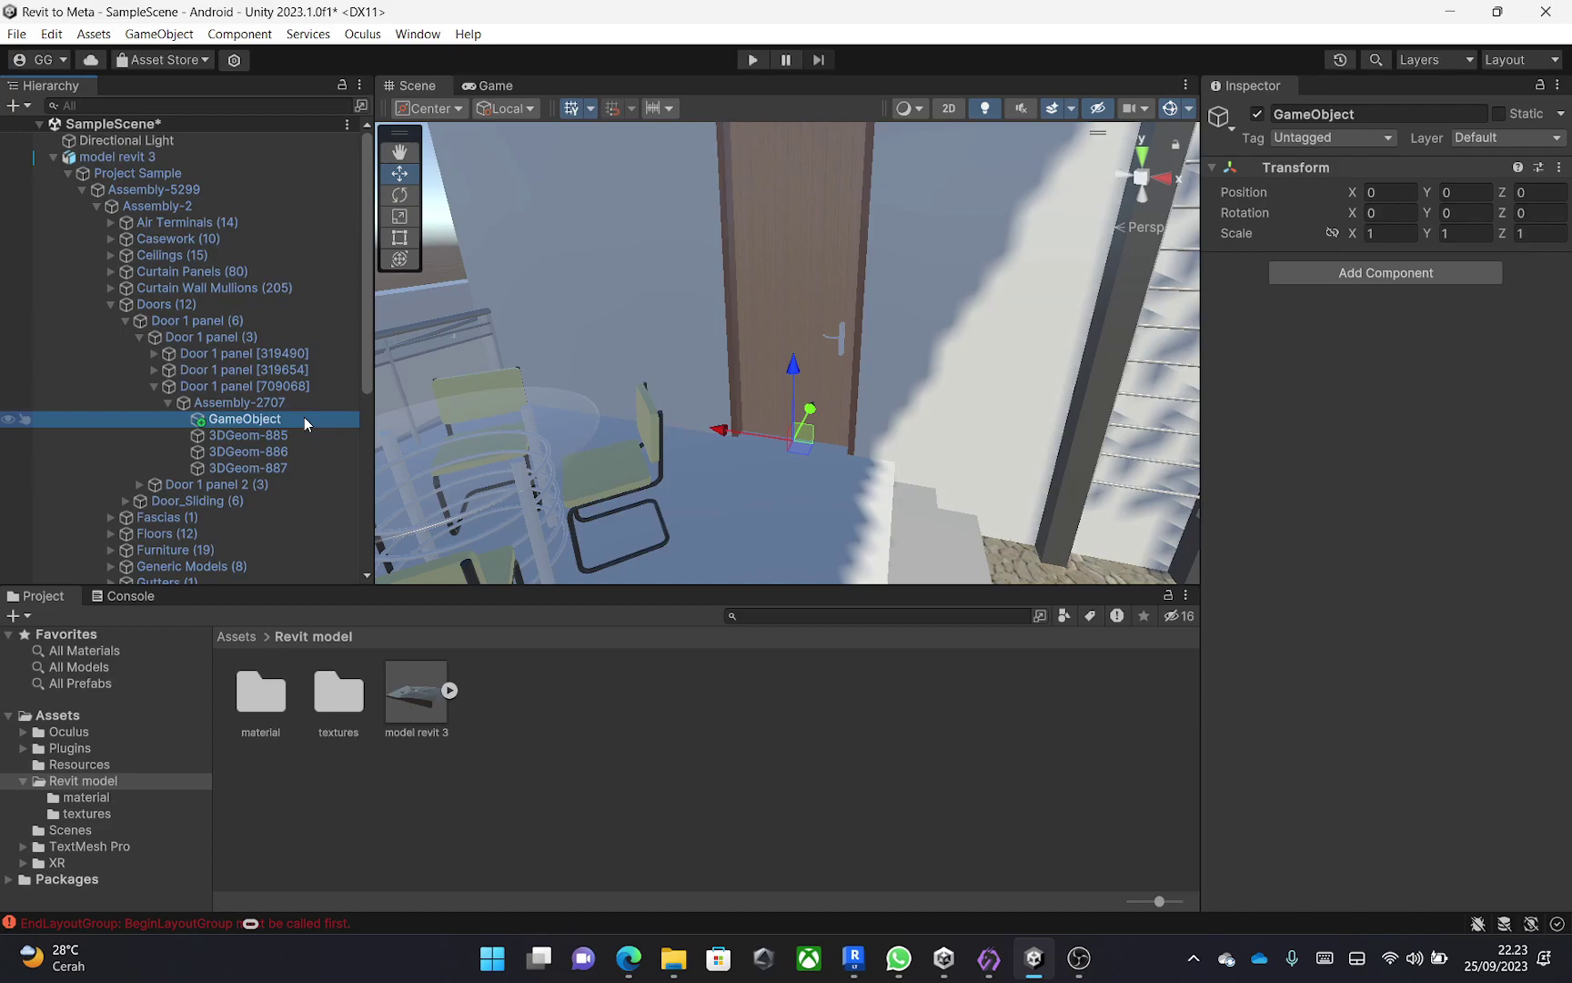
key("Delete")
Frame the whole model revit 3 object in the scene and check the commands available for it.
left_click(195, 158)
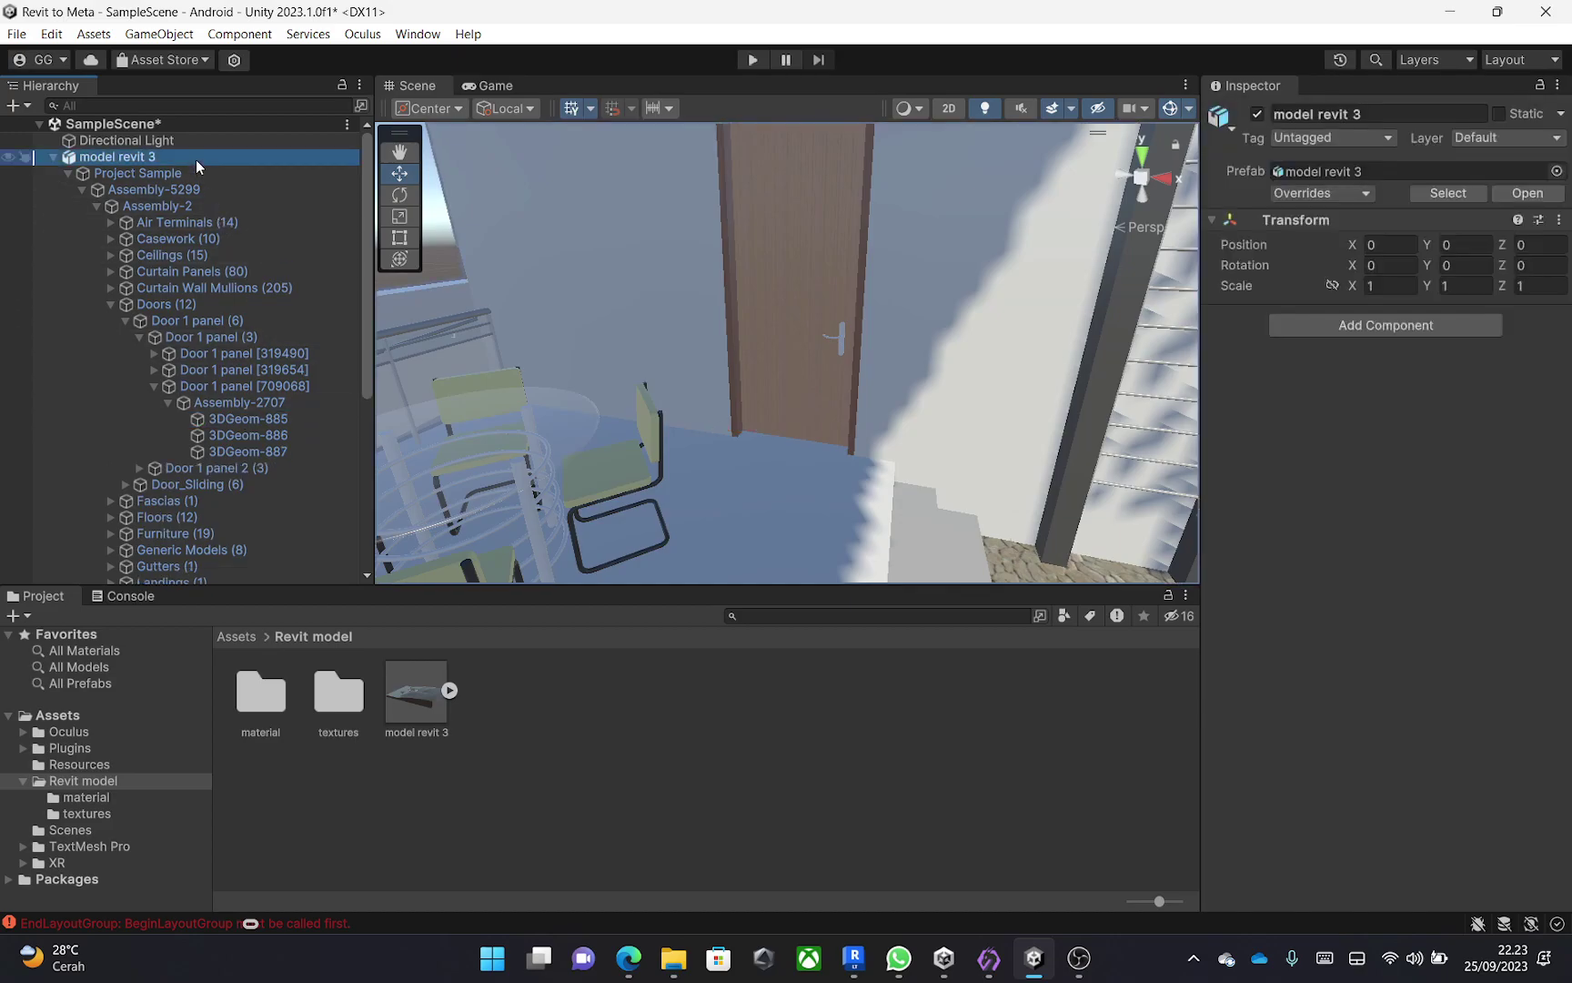
double_click(203, 159)
right_click(108, 158)
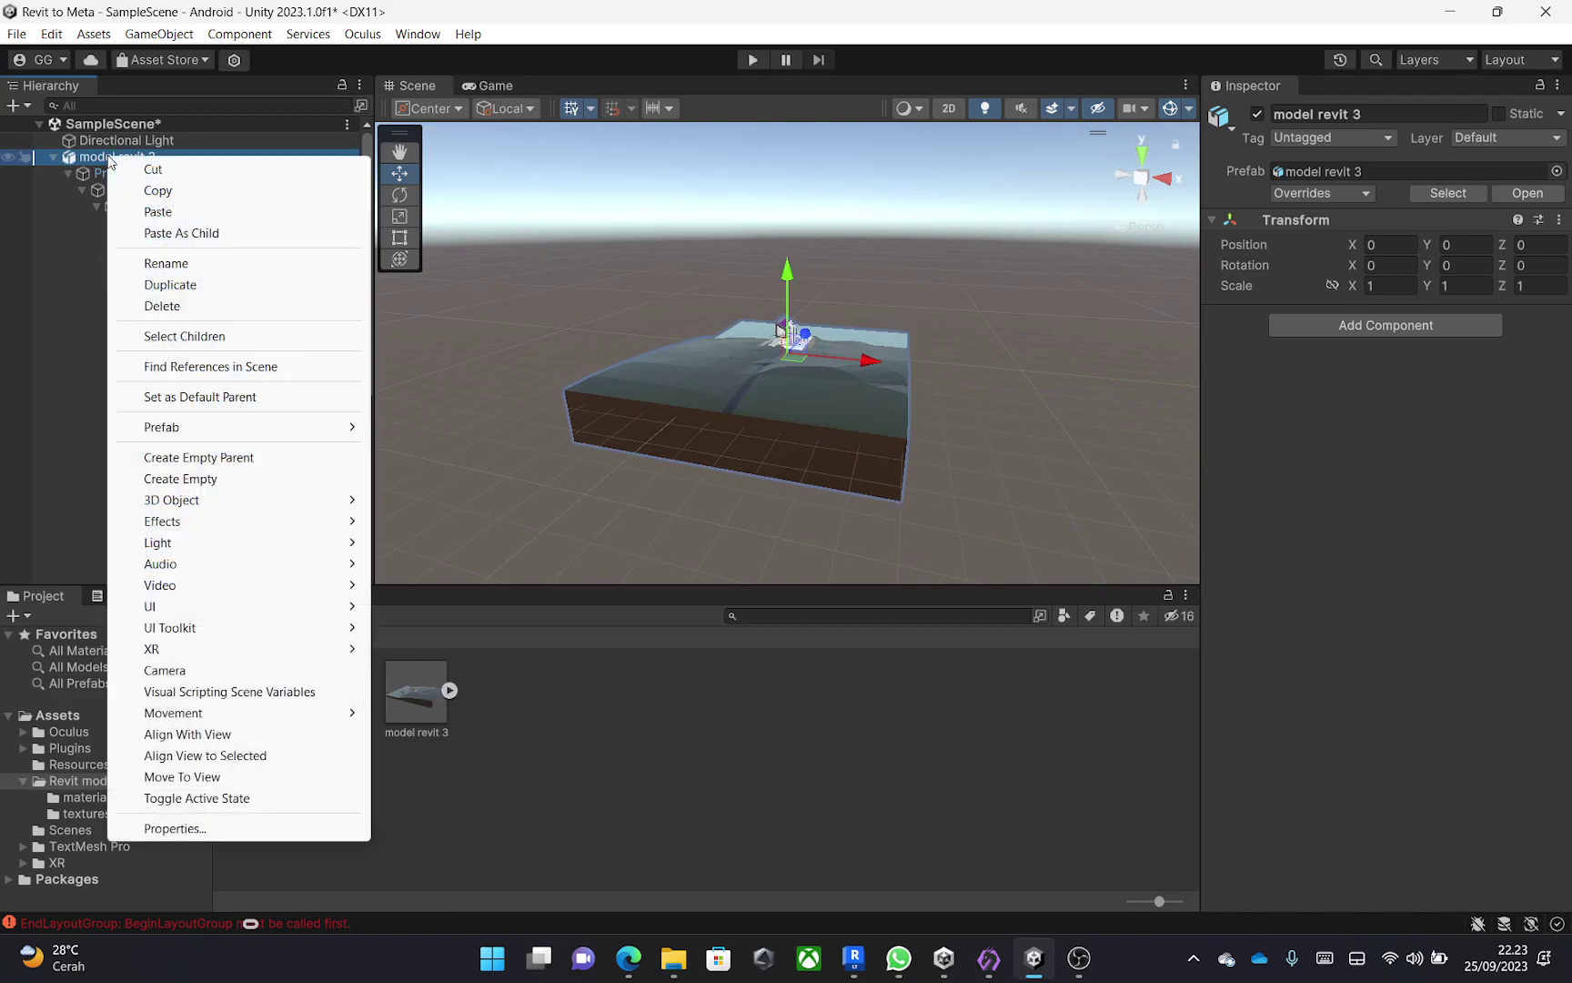
left_click(77, 222)
Focus on the door's Assembly-2707, try to open its source model as a prefab, and dismiss the app selection.
left_click(243, 406)
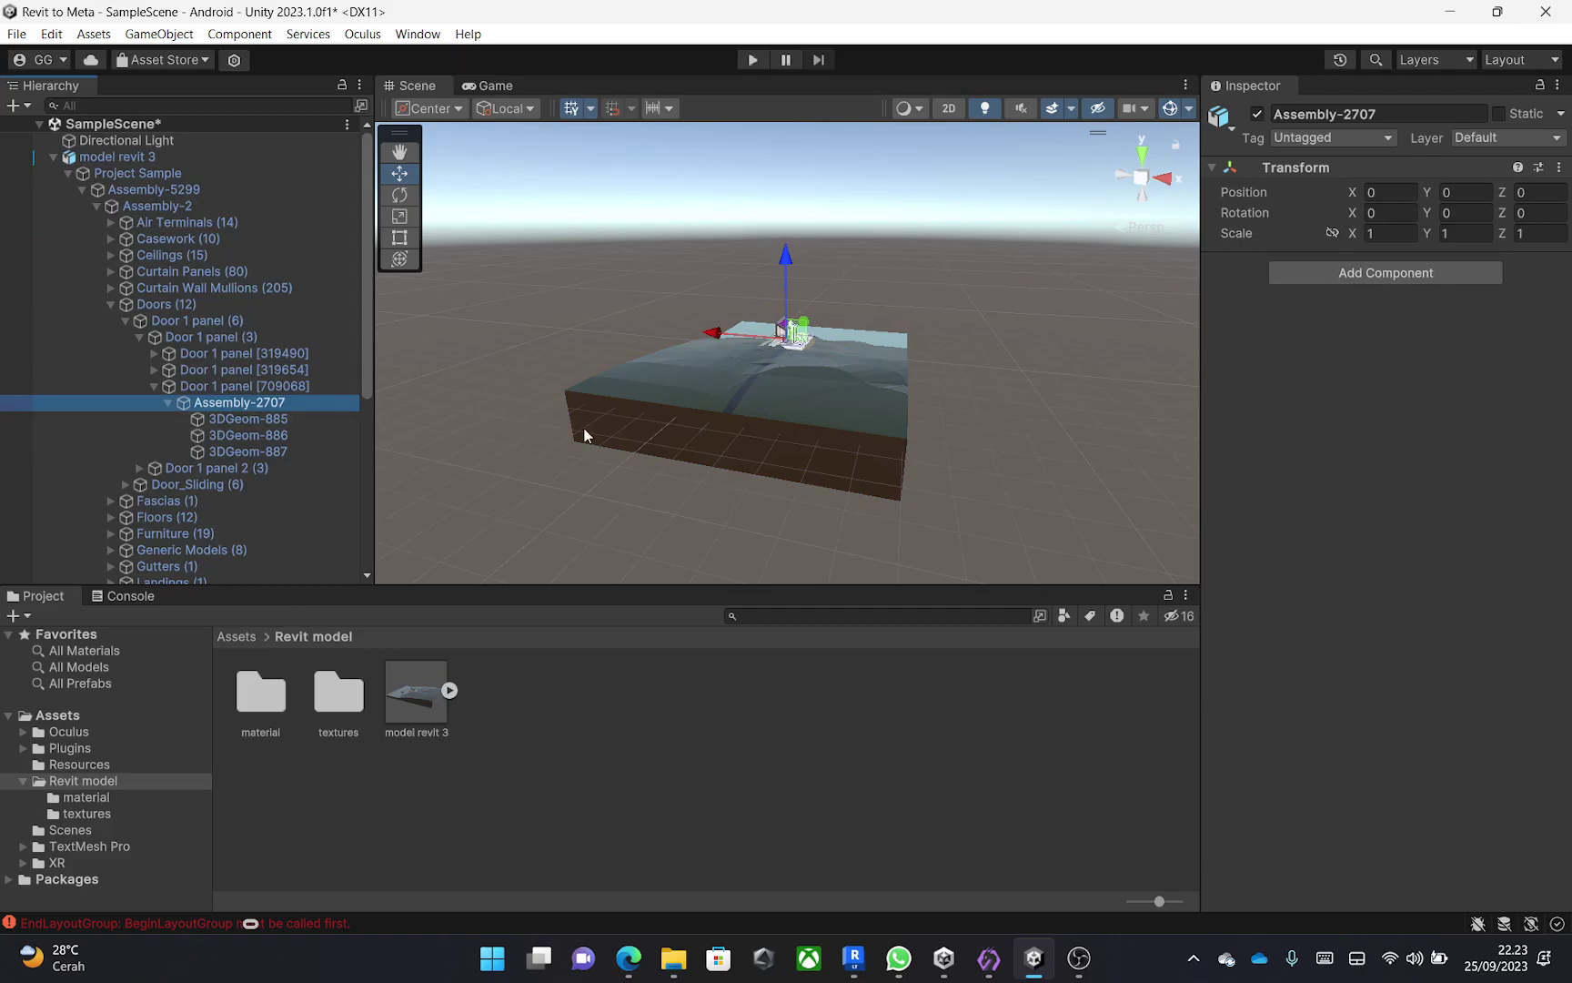
key("f")
key("f")
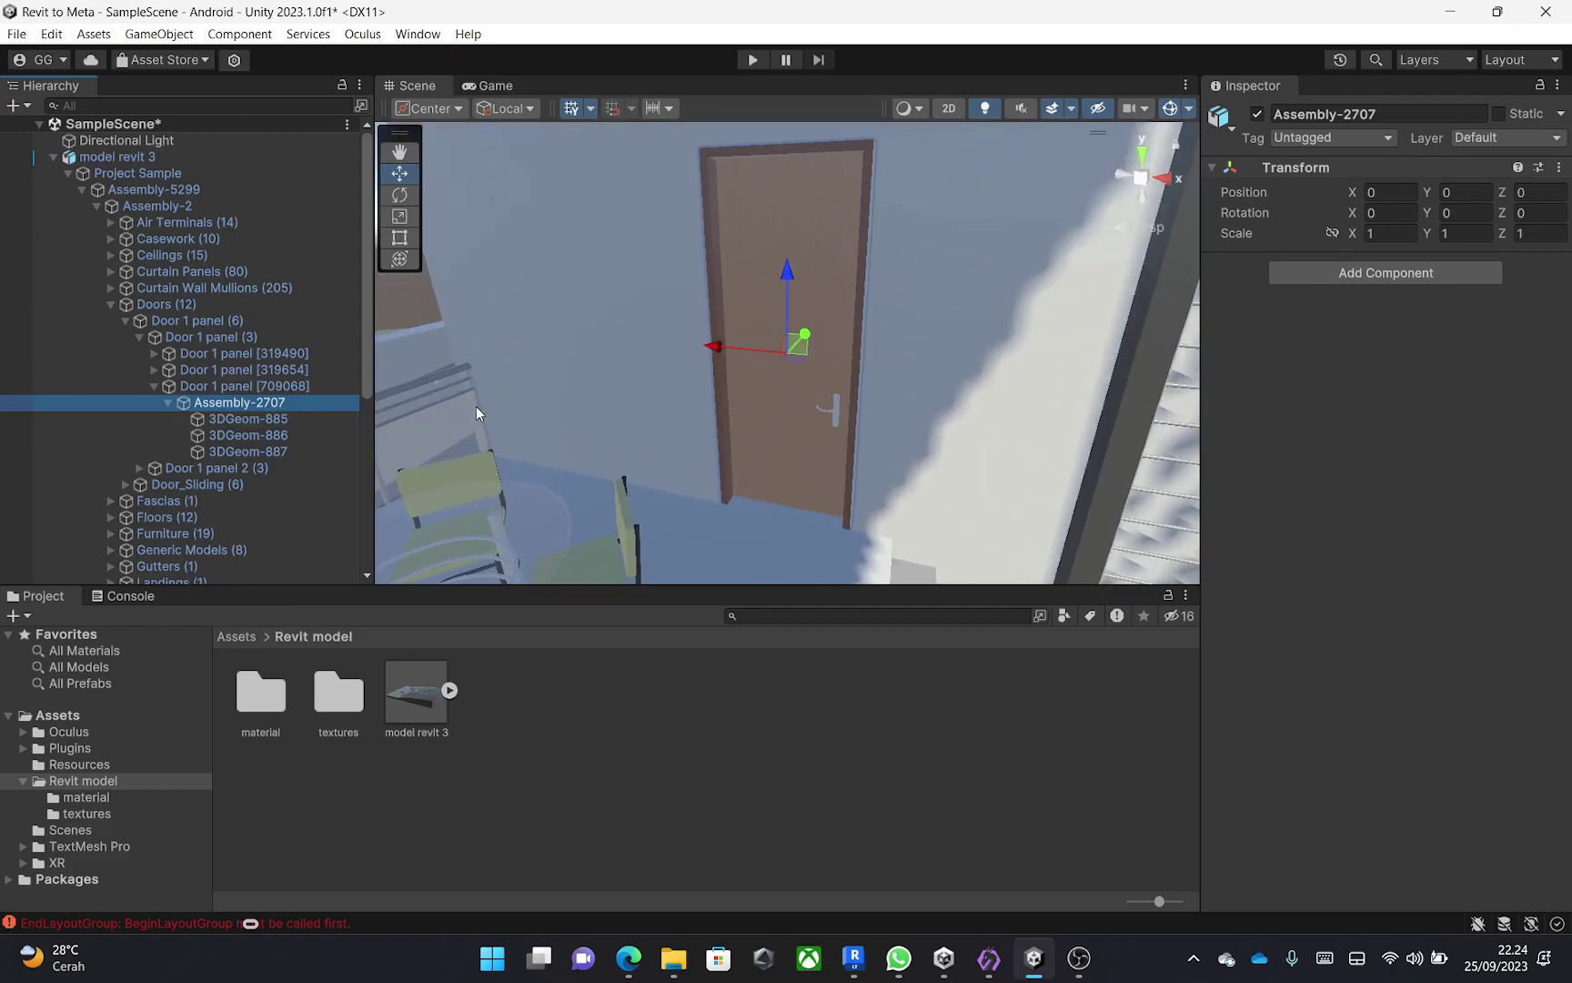
right_click(290, 403)
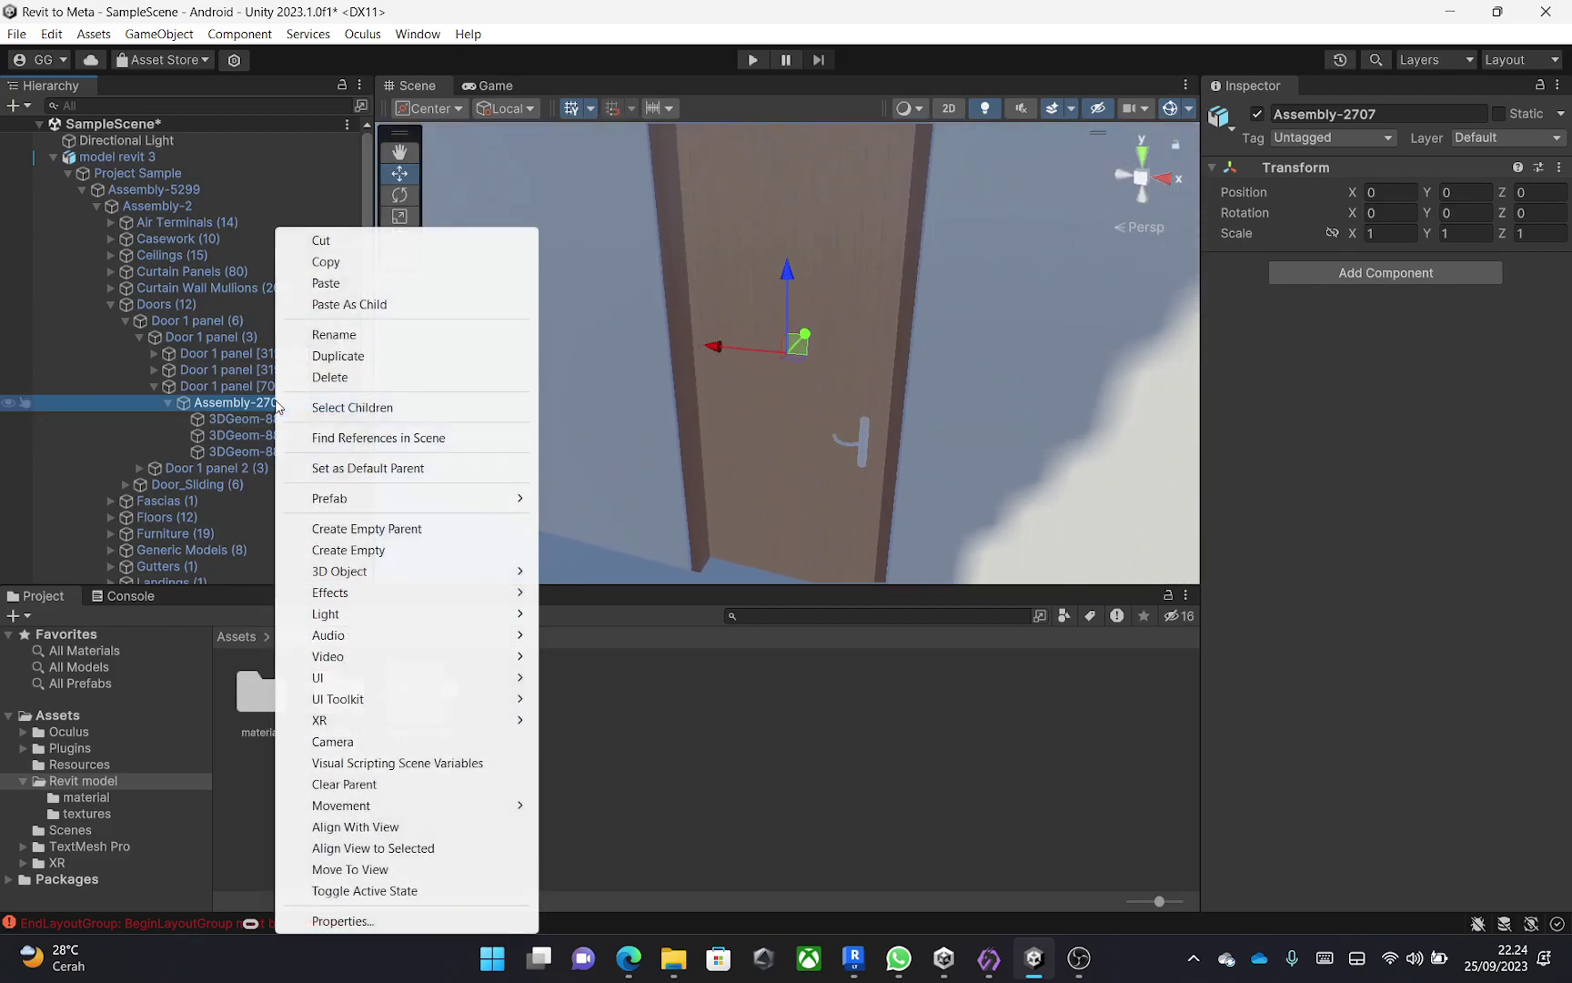
mouse_move(458, 502)
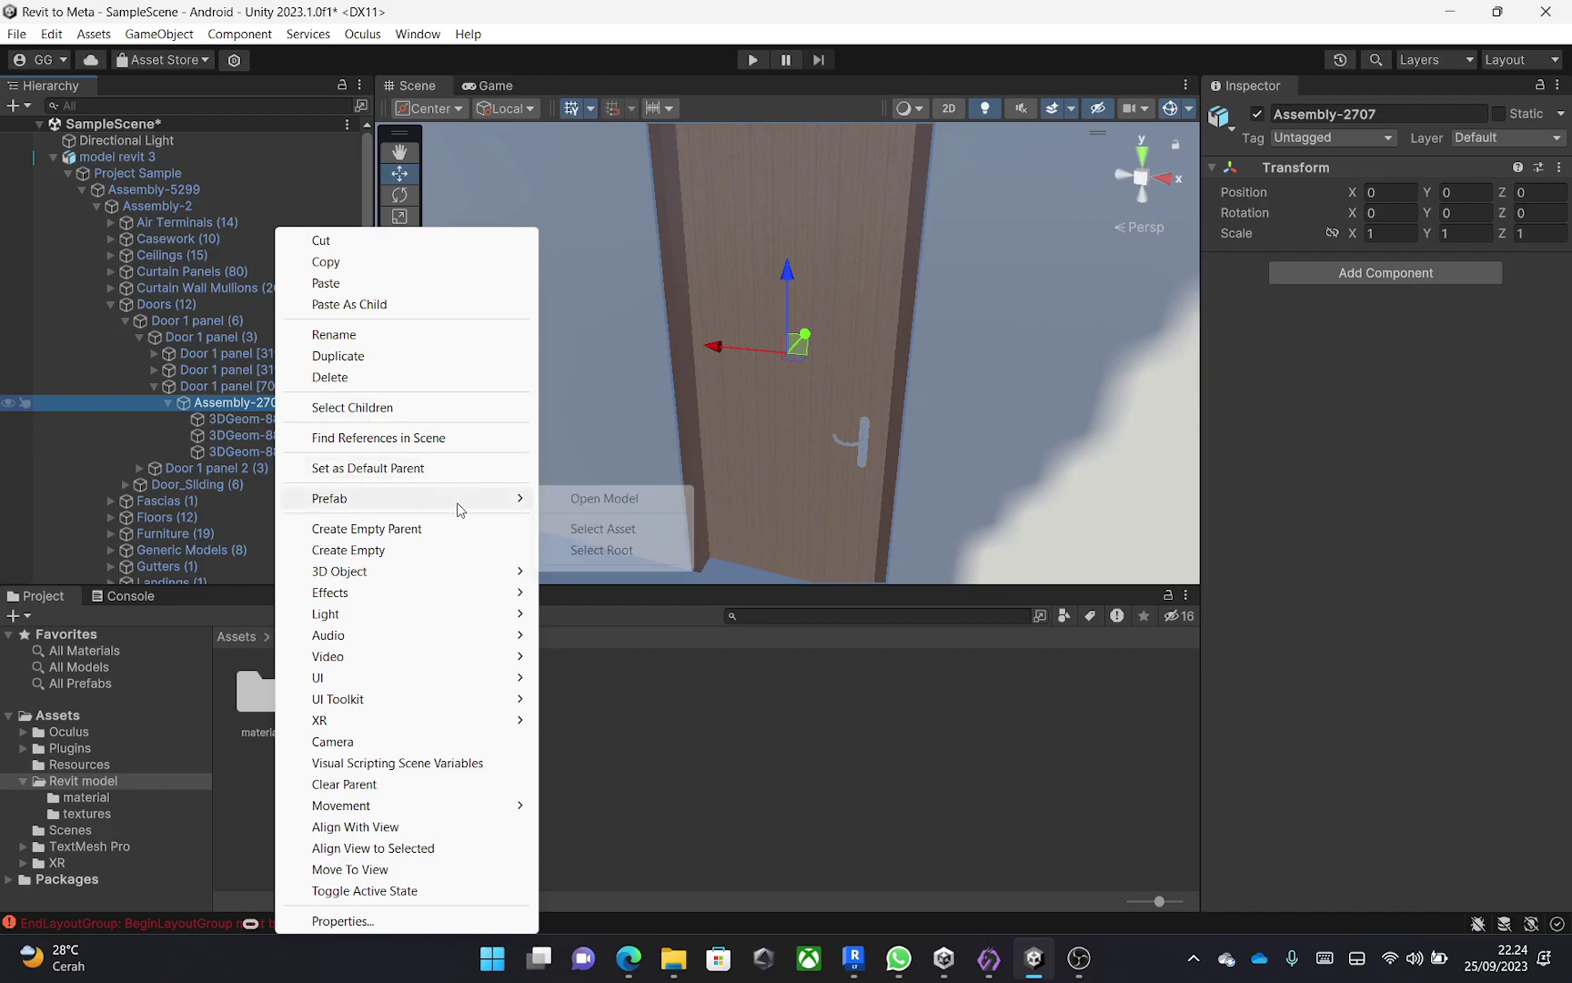
left_click(585, 501)
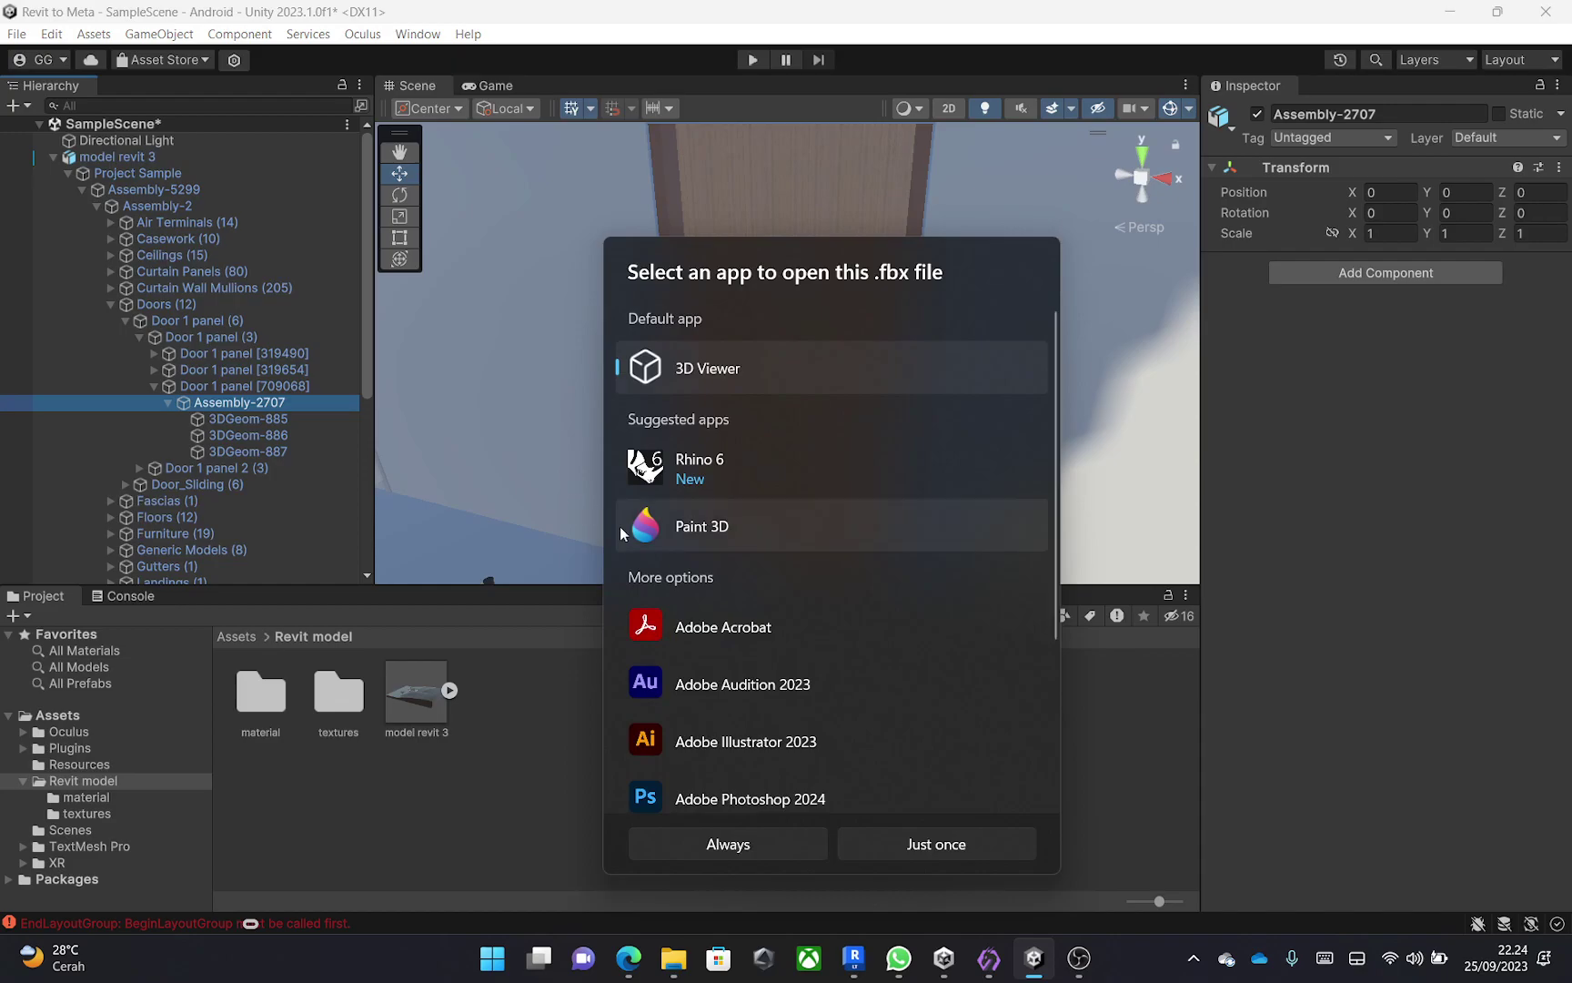
left_click(278, 407)
Check the prefab options available for the door's Assembly-2707.
right_click(280, 406)
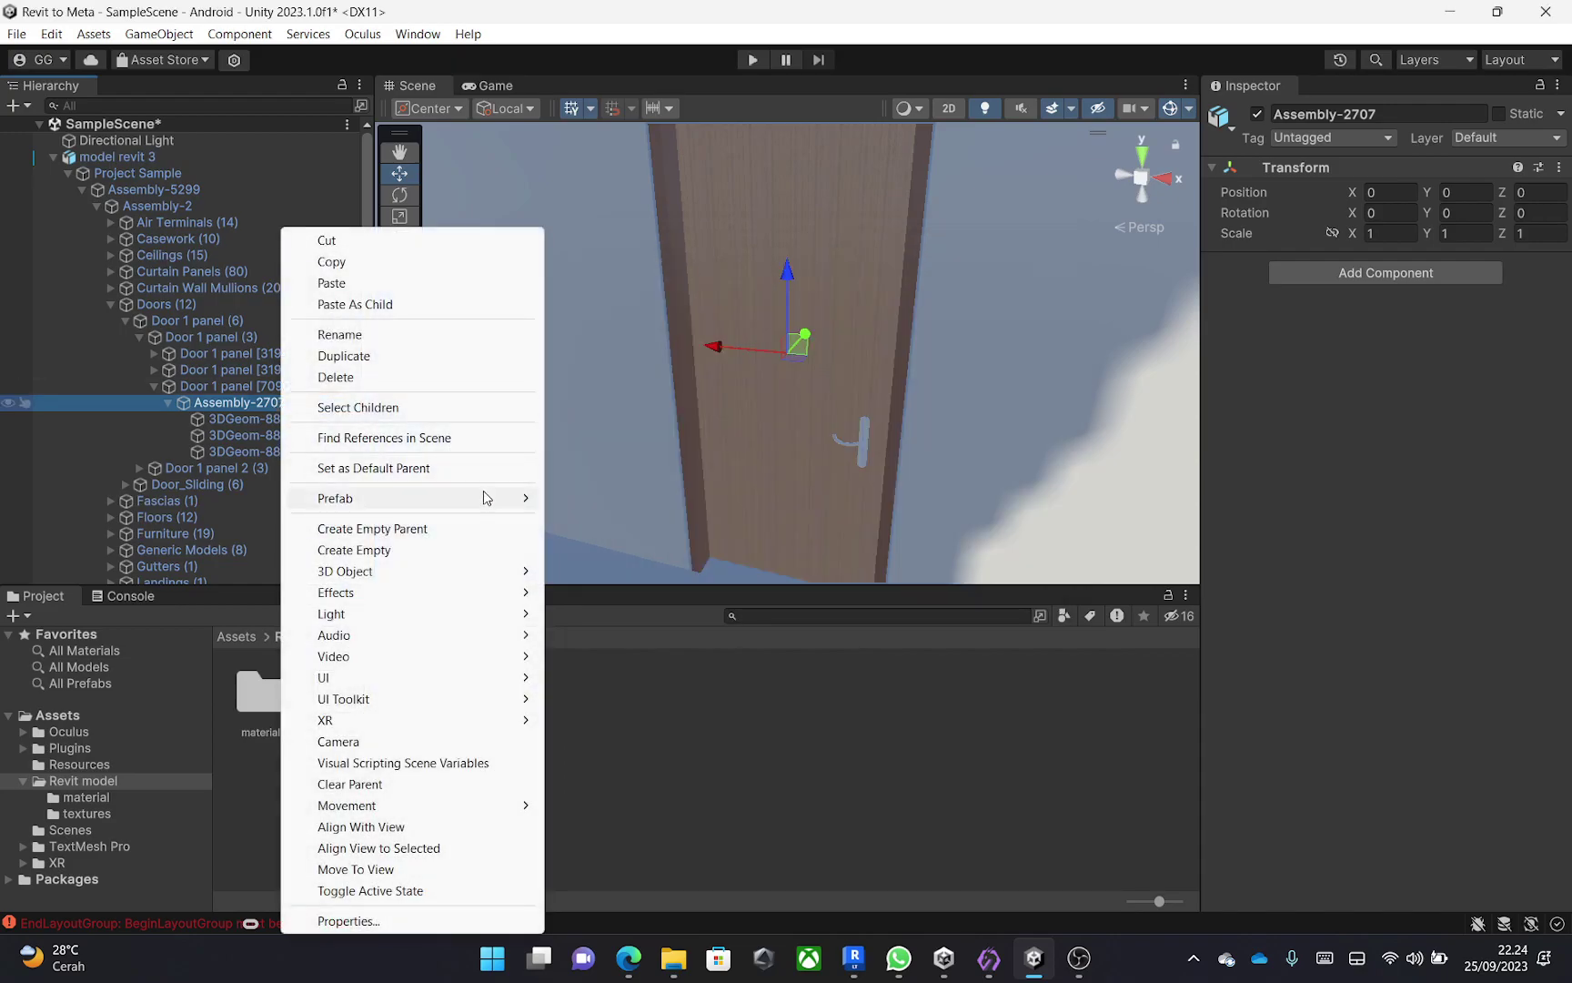
mouse_move(496, 498)
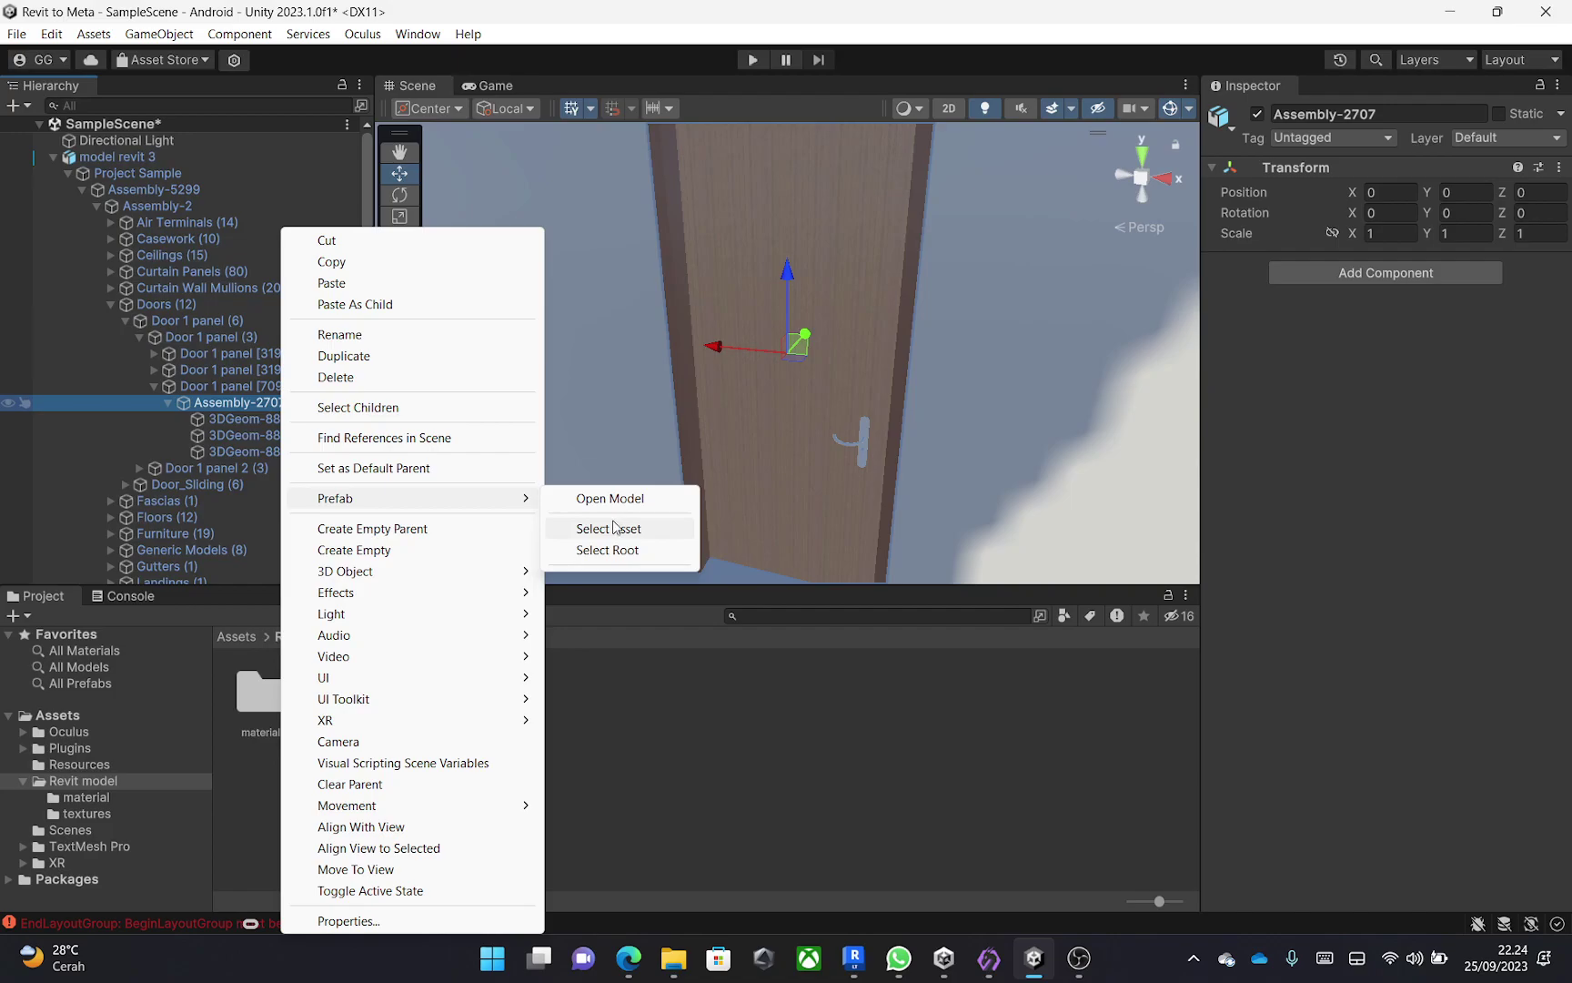
left_click(222, 422)
Select the door leaf mesh 3DGeom-887 and view it within the surrounding building.
left_click(264, 440)
left_click(248, 451)
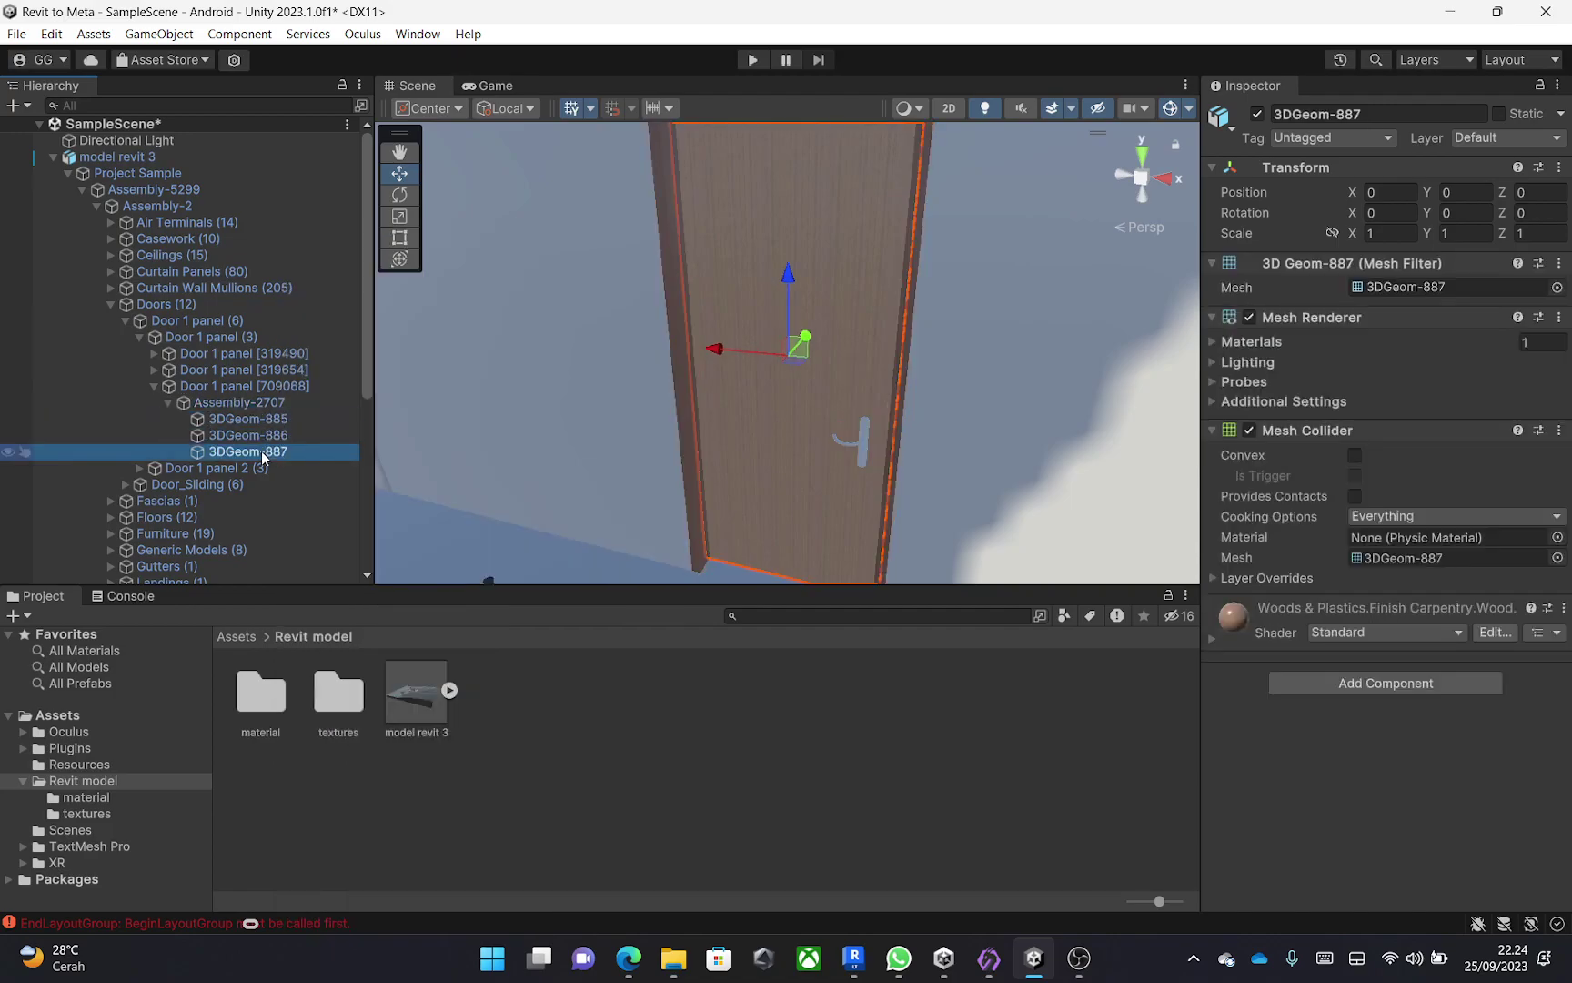
key("f")
scroll(634, 424, "down", 5)
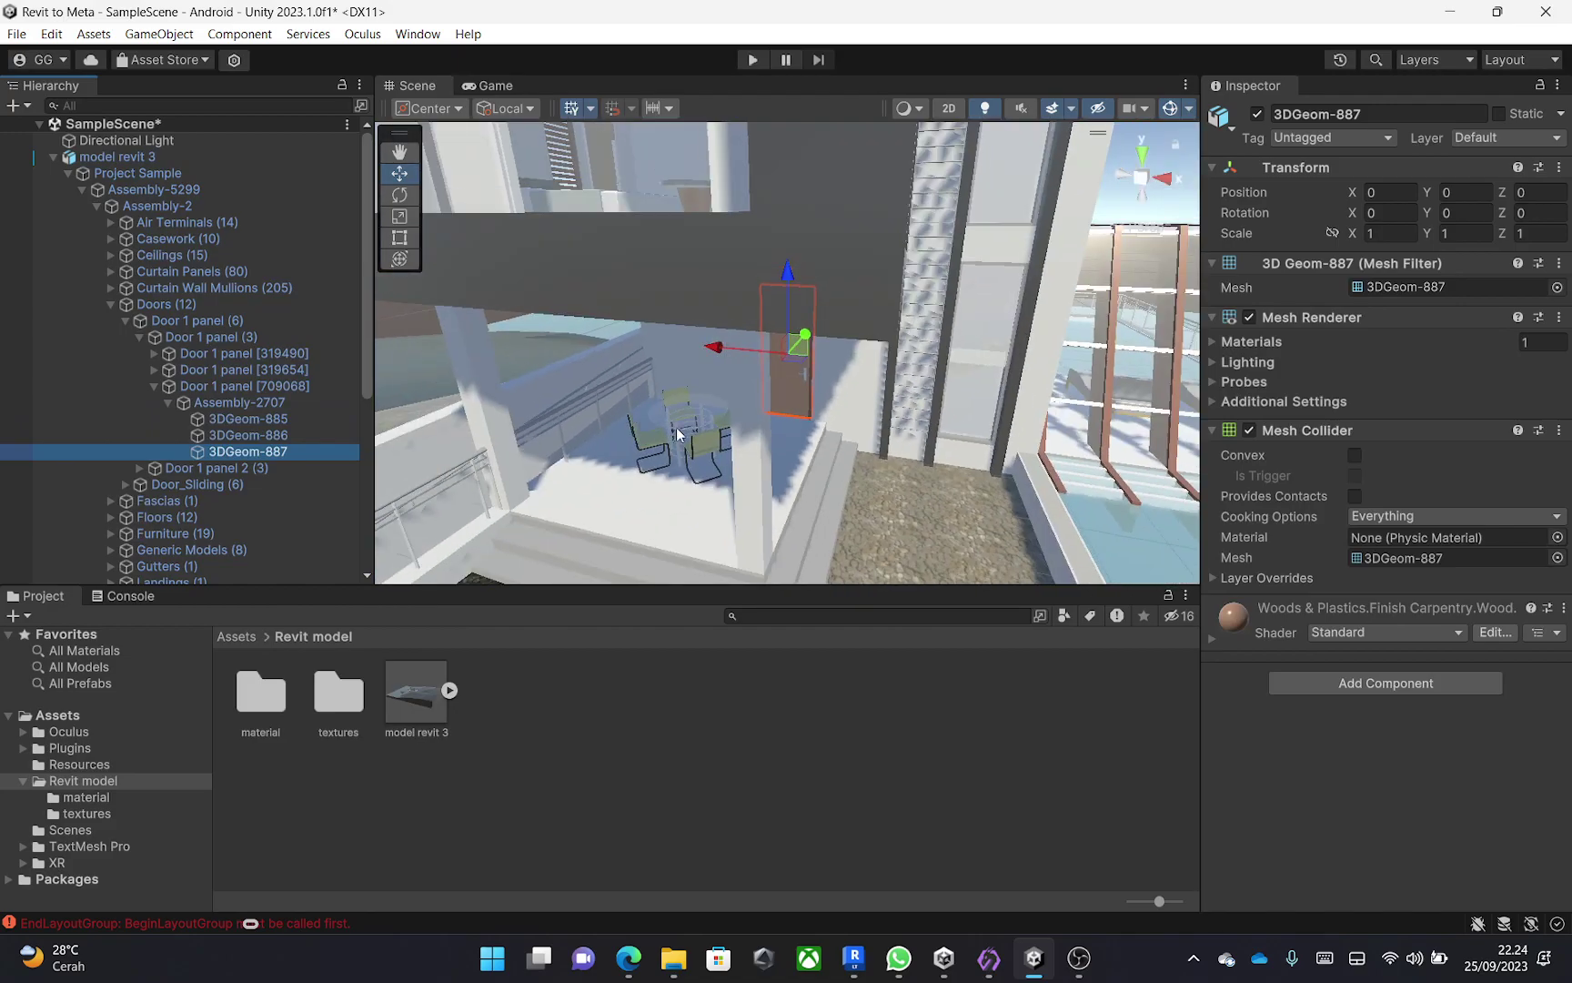
Examine the building exterior around the pergola and pool to find the ground-floor sliding glass door.
middle_click_drag(1110, 445, 719, 491)
scroll(718, 494, "down", 4)
right_click_drag(719, 494, 579, 290)
scroll(728, 455, "down", 1)
middle_click_drag(742, 473, 620, 464)
scroll(706, 307, "up", 10)
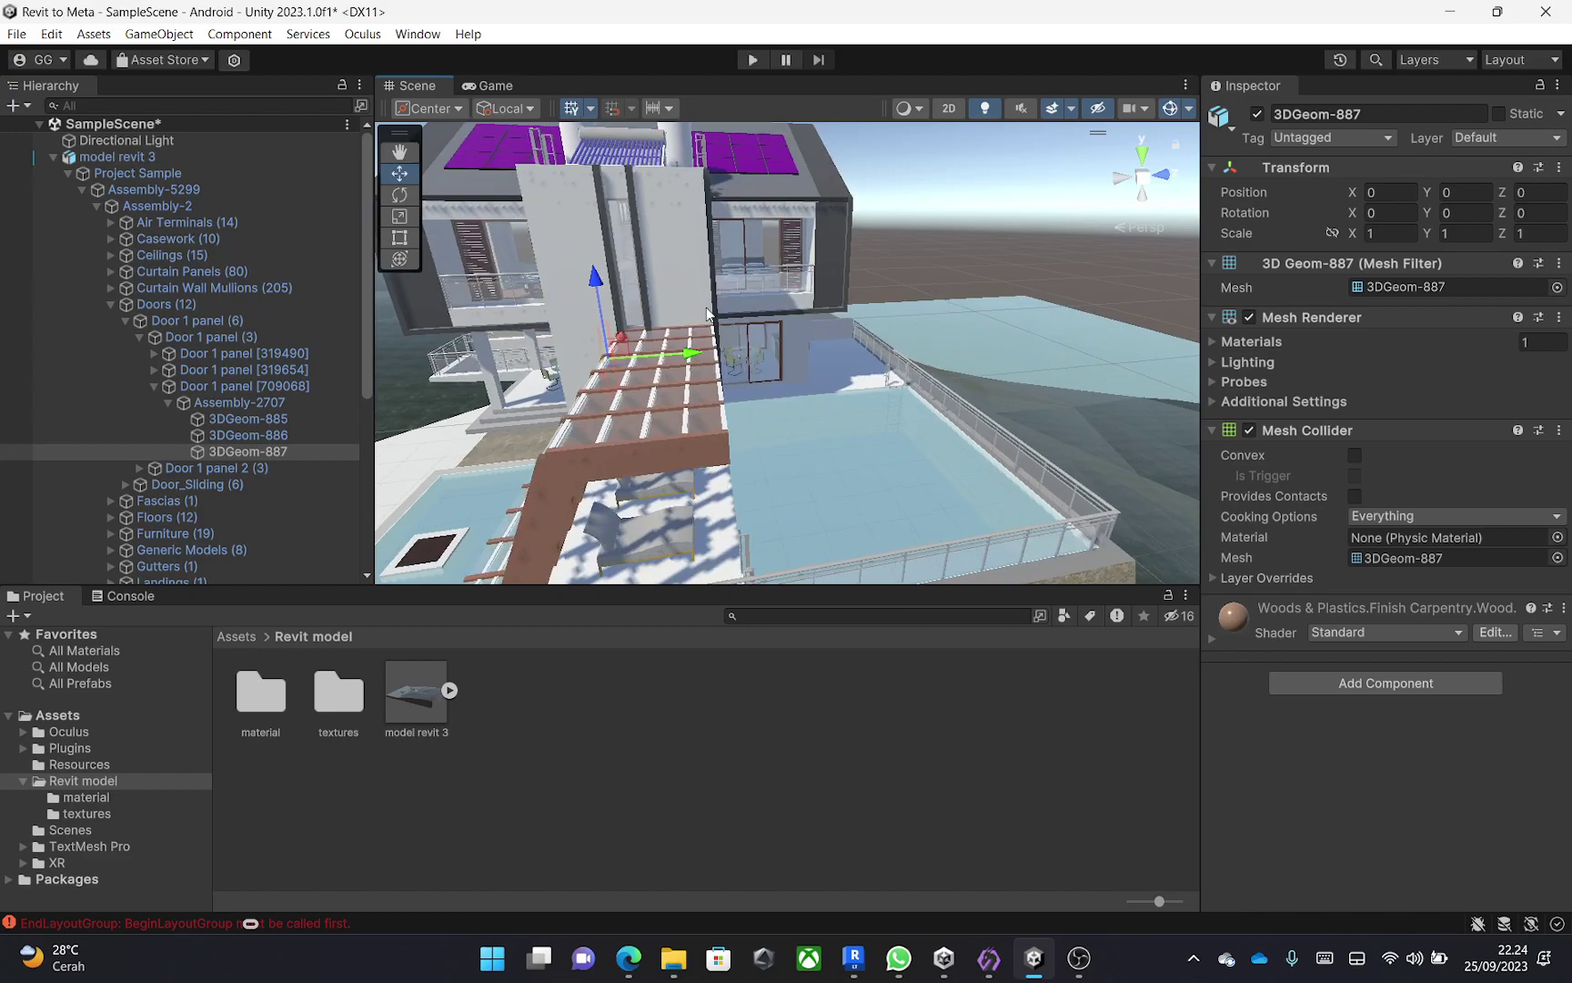
scroll(766, 390, "up", 4)
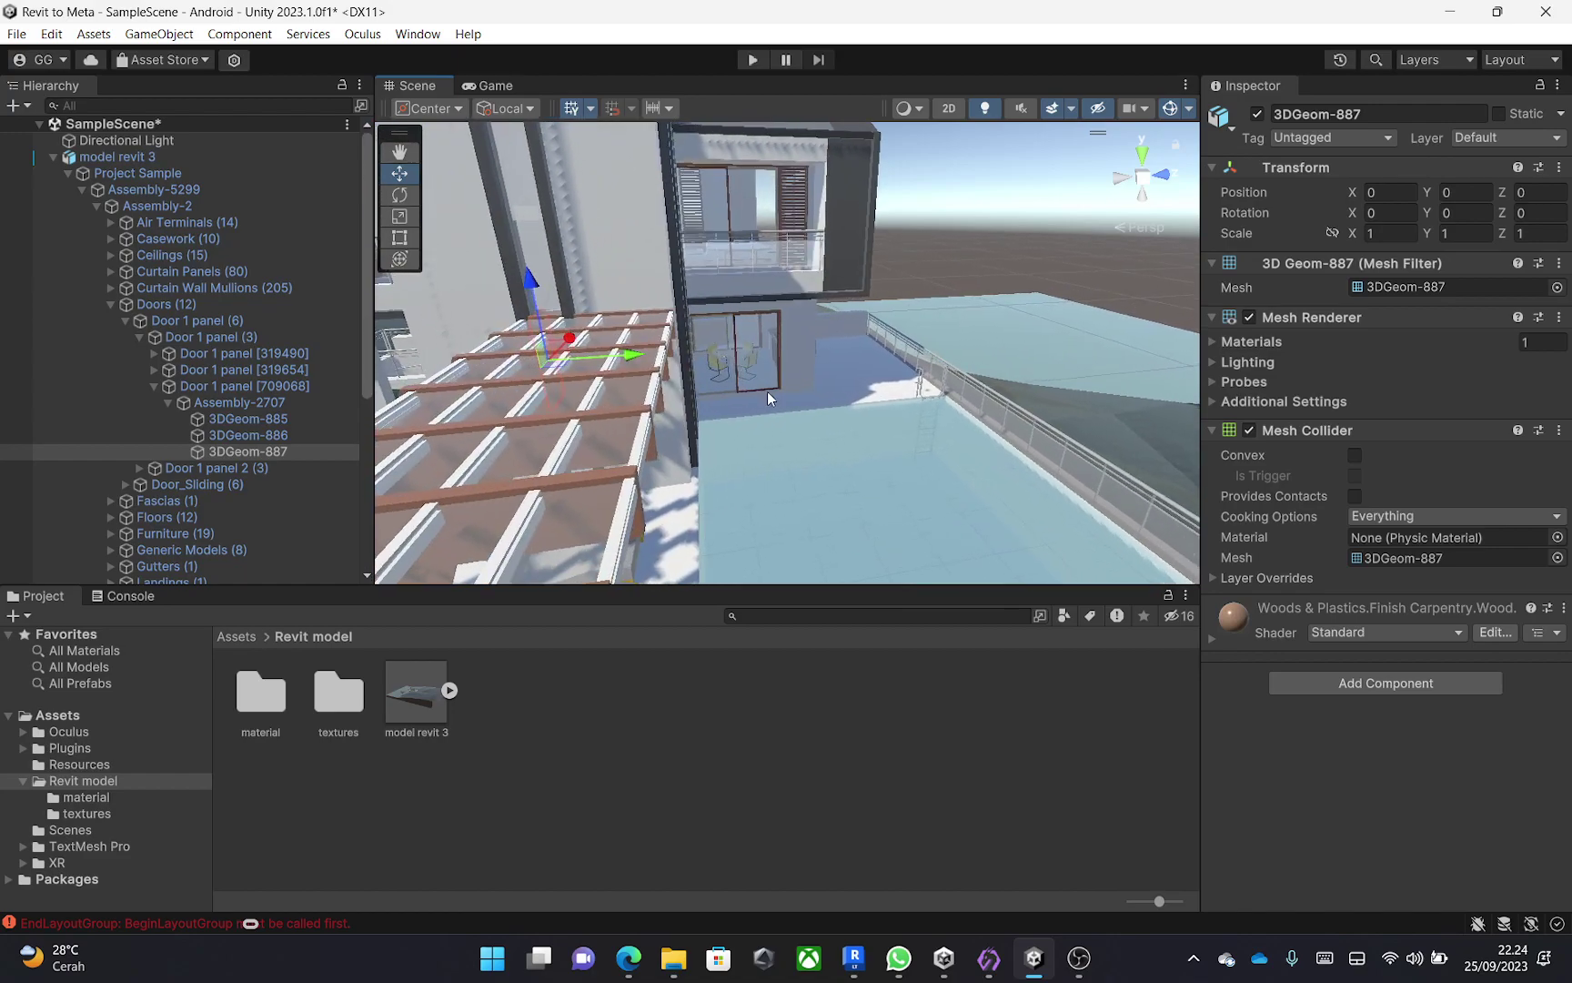
right_click_drag(818, 451, 383, 345)
scroll(339, 345, "down", 6)
scroll(640, 500, "down", 3)
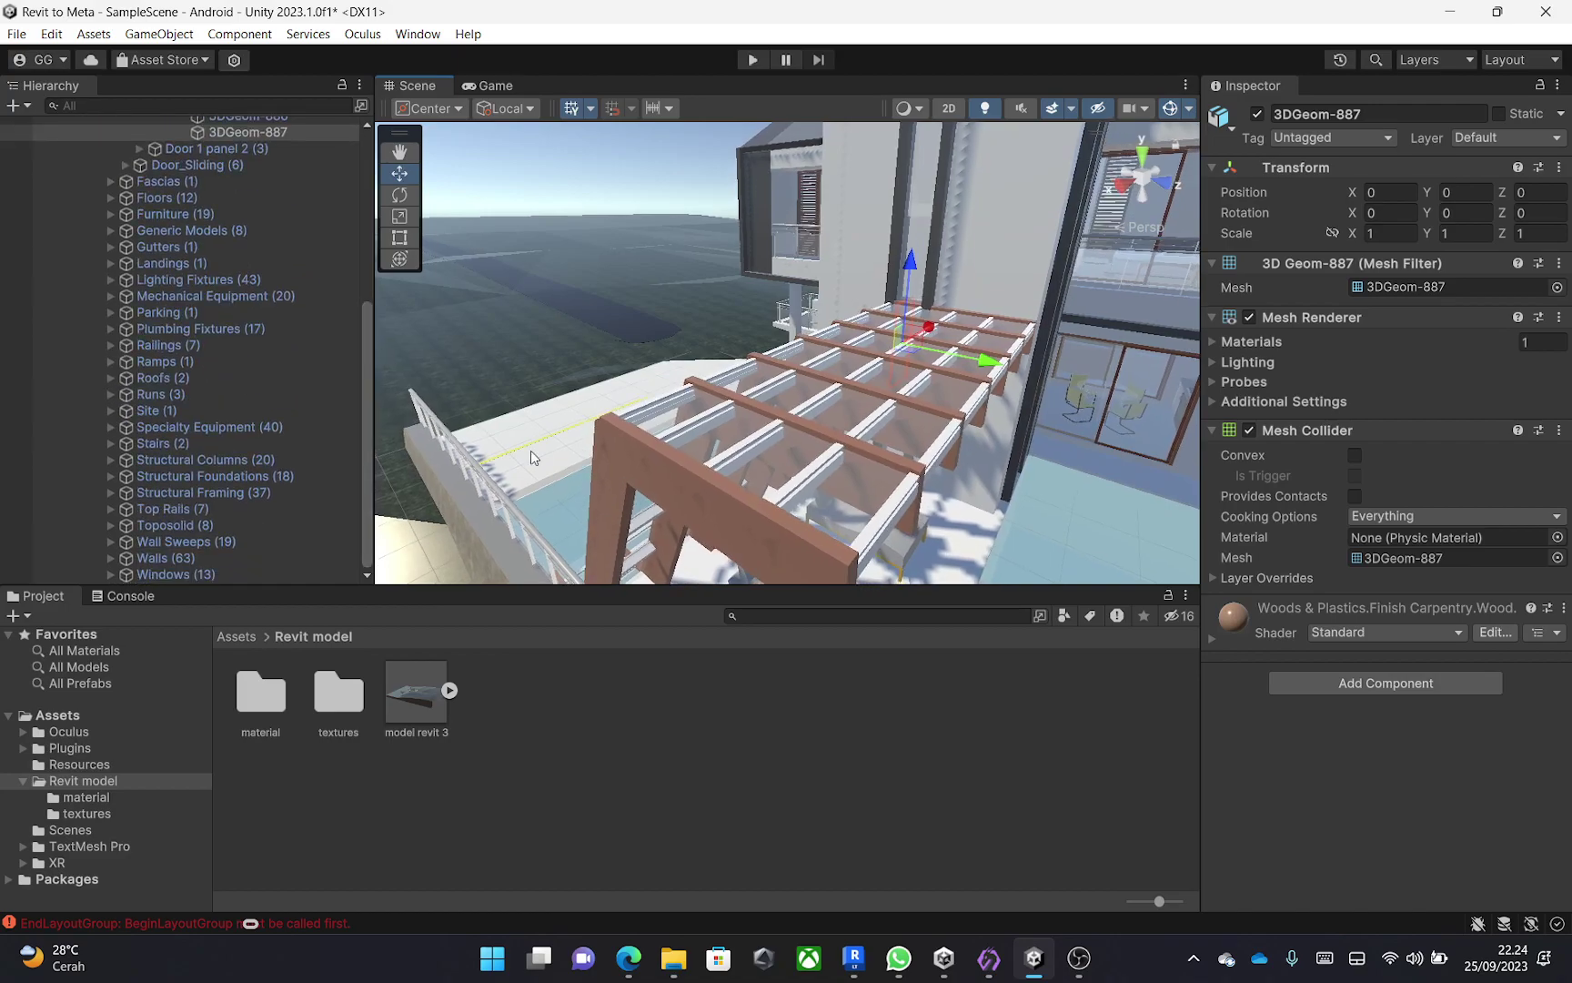
middle_click_drag(895, 436, 832, 433)
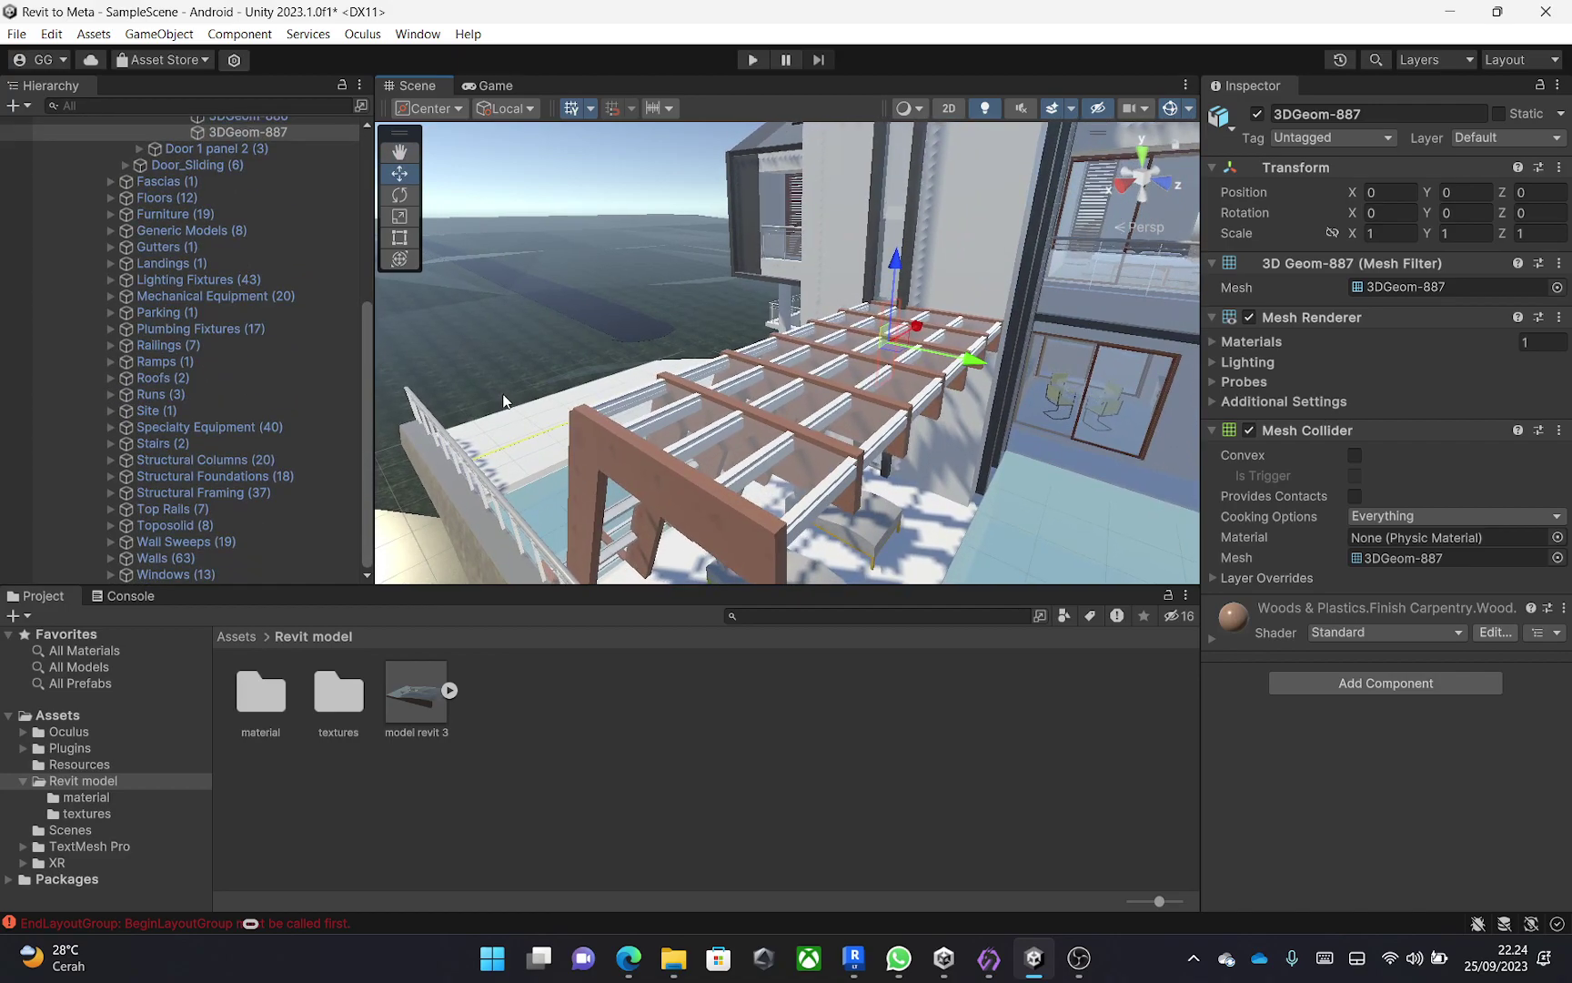
scroll(589, 409, "down", 3)
middle_click_drag(1023, 391, 931, 377)
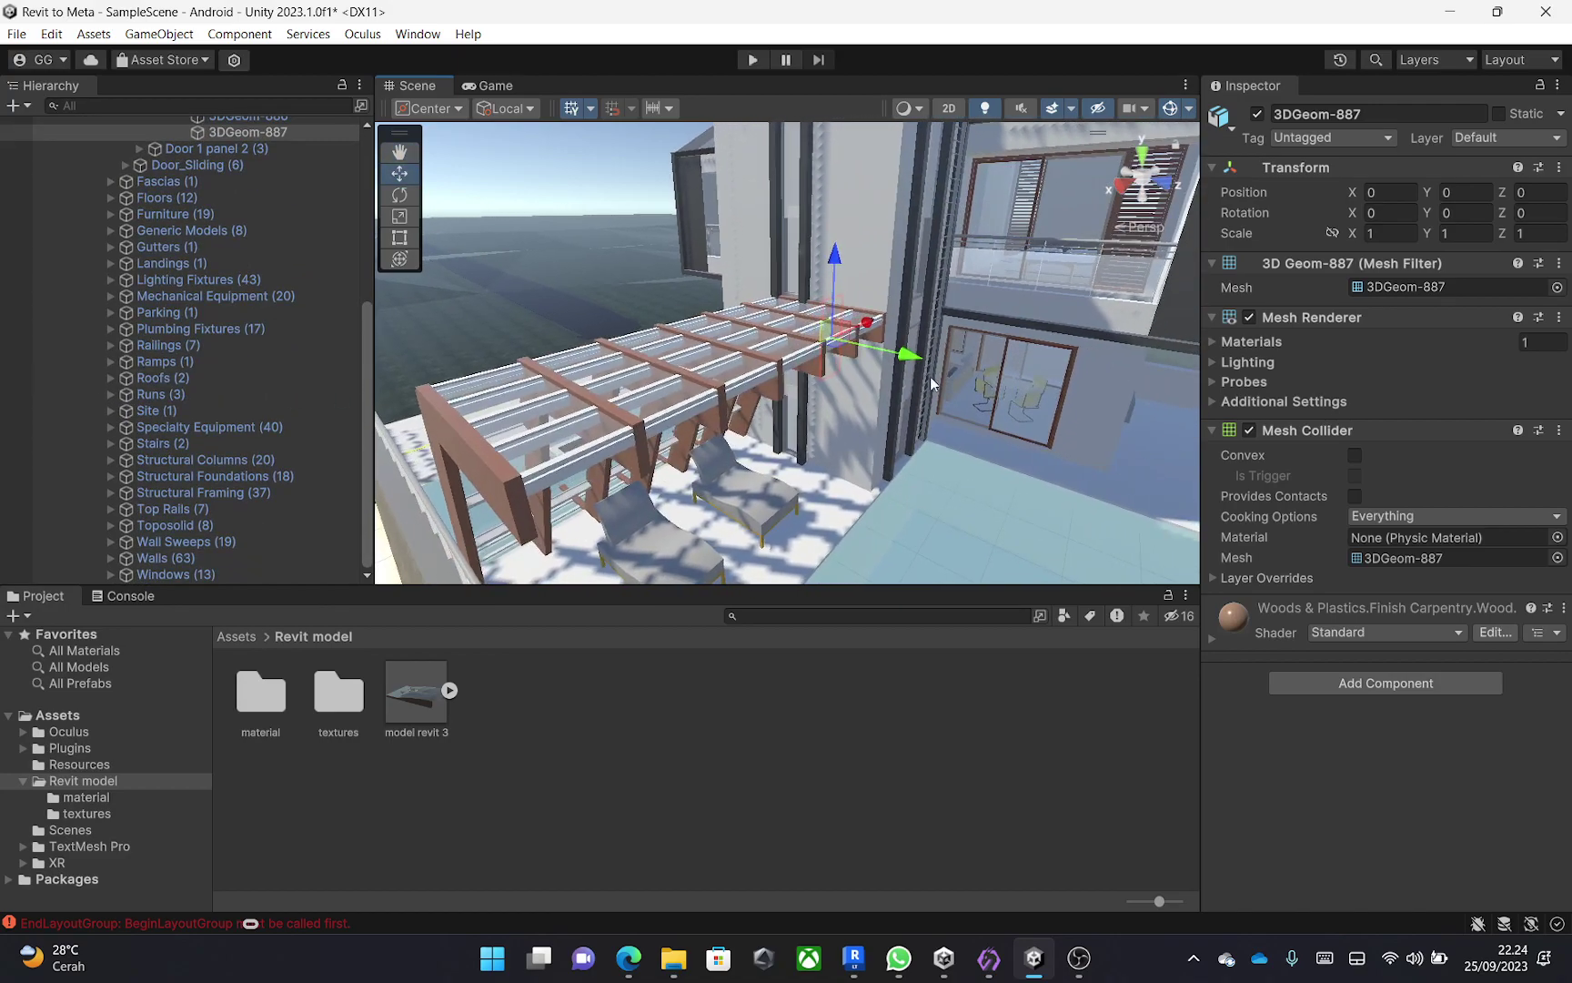
Select the poolside sliding door's panel mesh 3DGeom-899, then select and frame the adjacent mesh 3DGeom-897.
left_click(1049, 390)
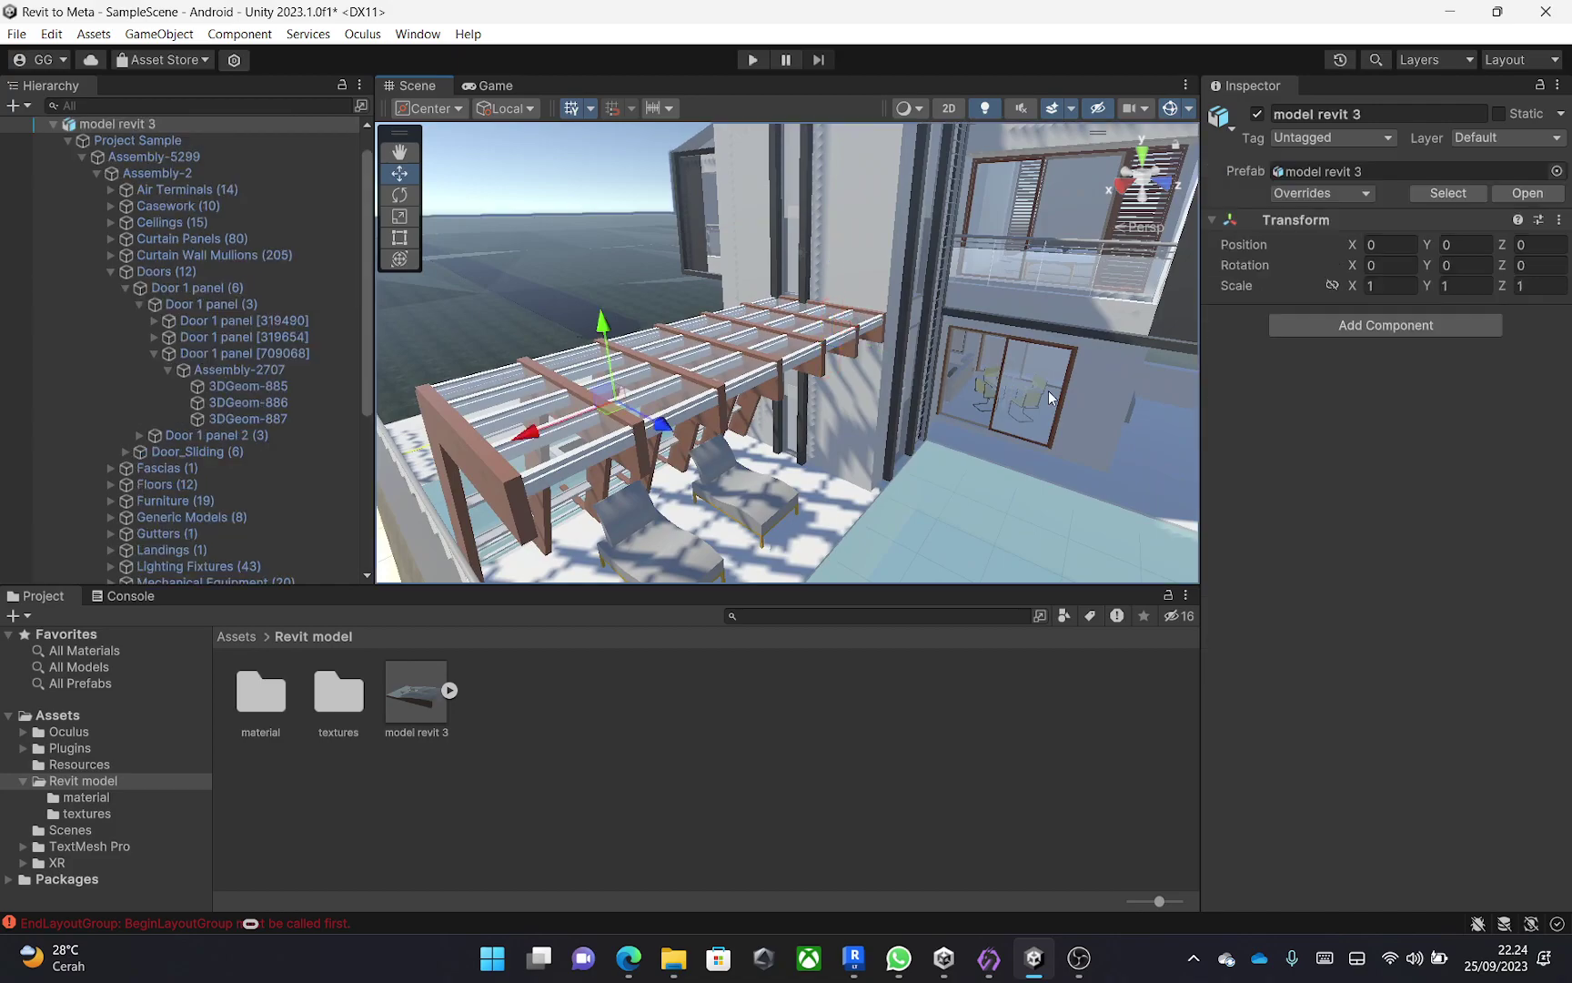
left_click(1048, 383)
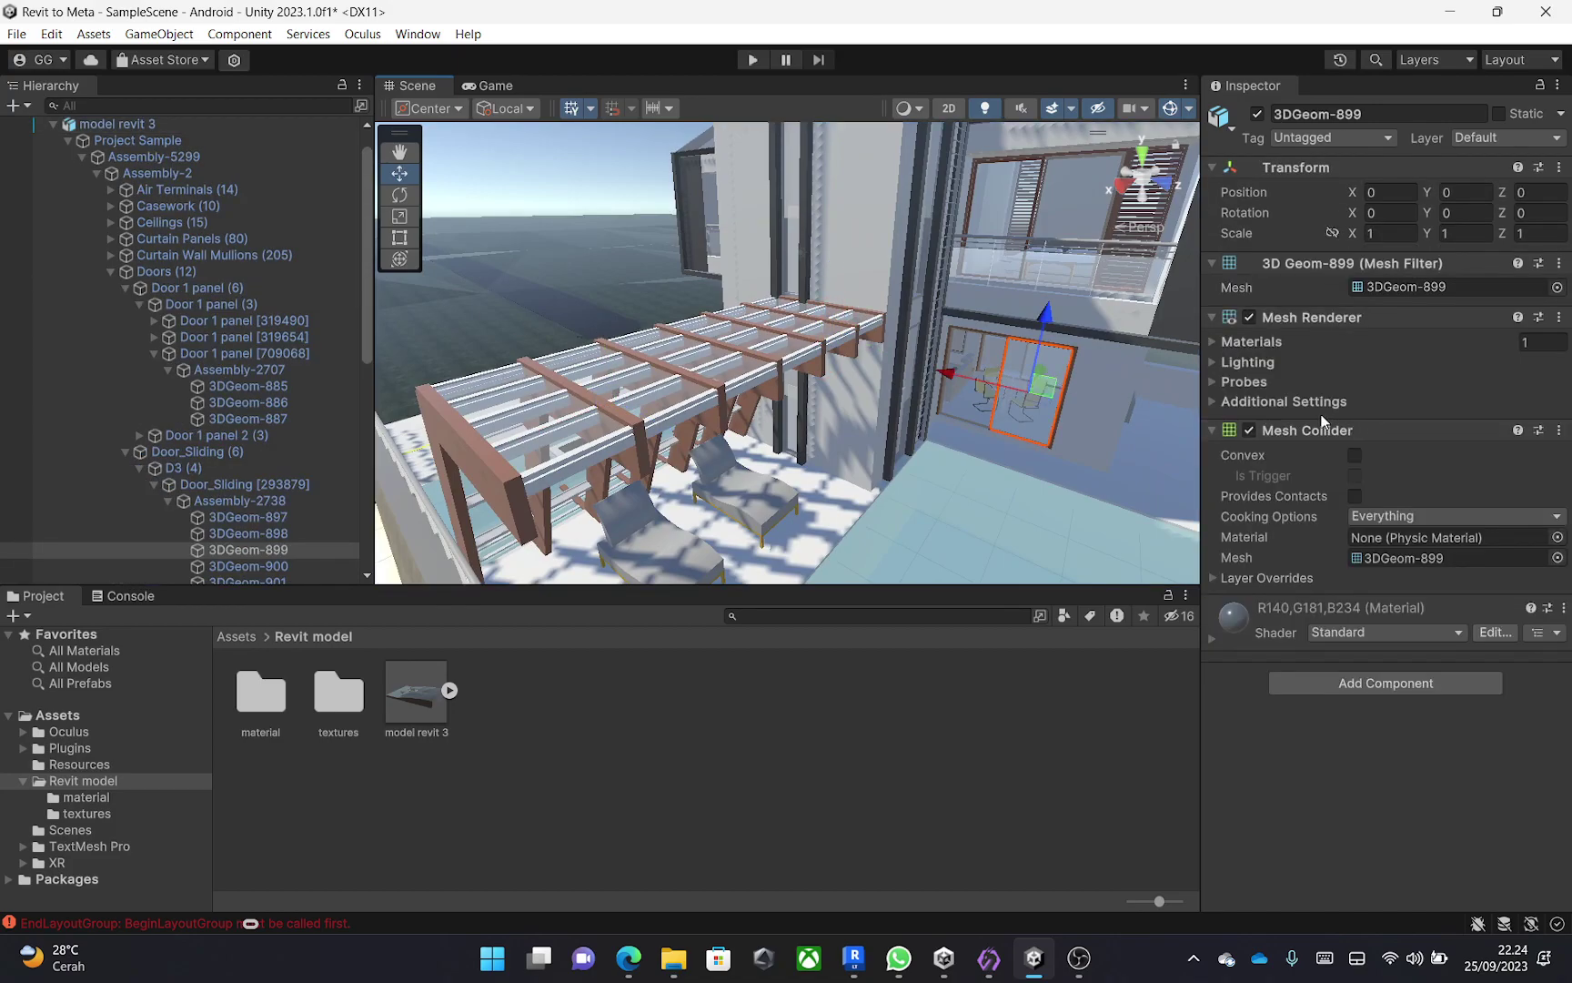
middle_click_drag(1046, 453, 988, 453)
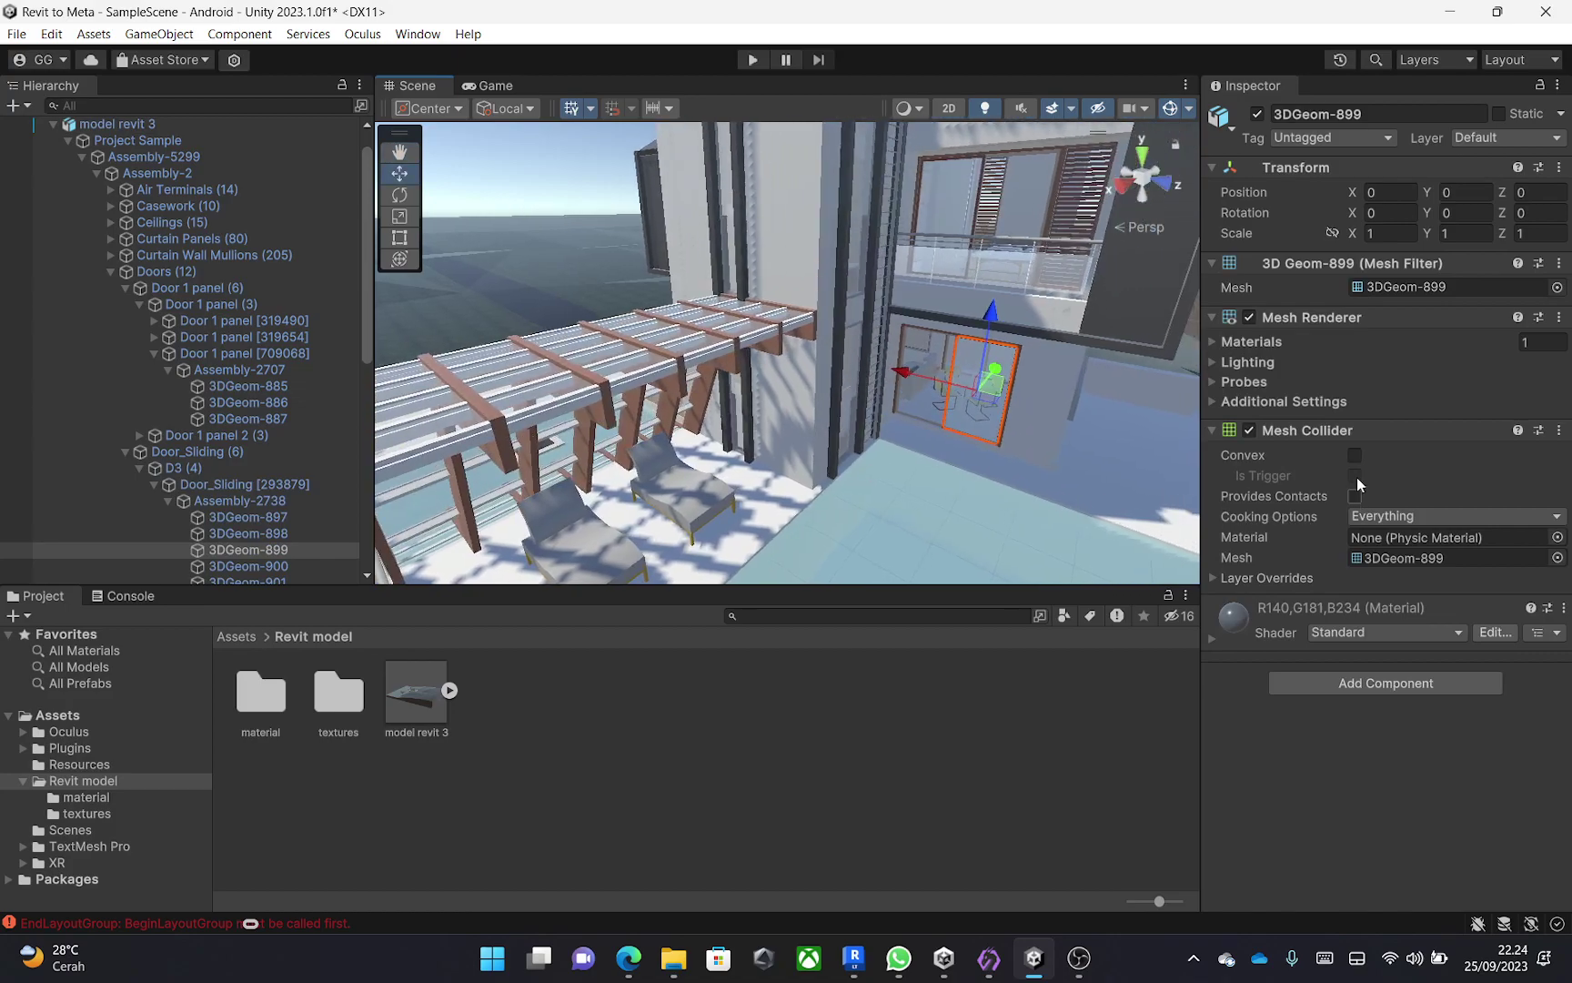
left_click_drag(955, 392, 336, 320, "alt")
left_click_drag(657, 377, 970, 411, "alt")
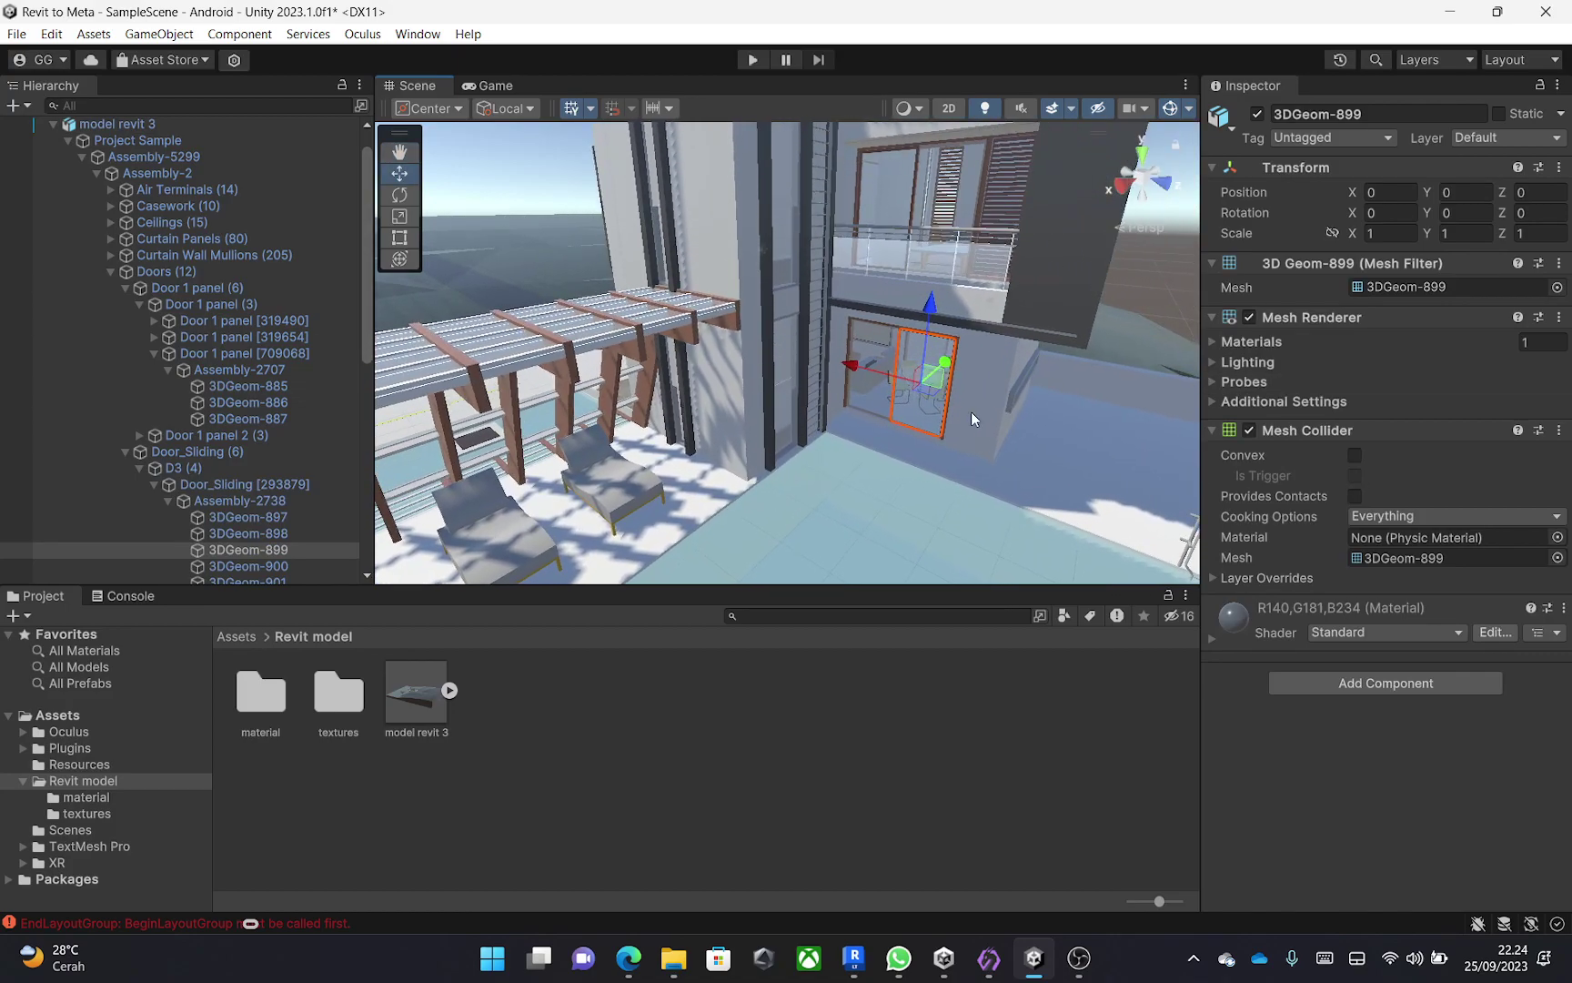
left_click(263, 517)
key("f")
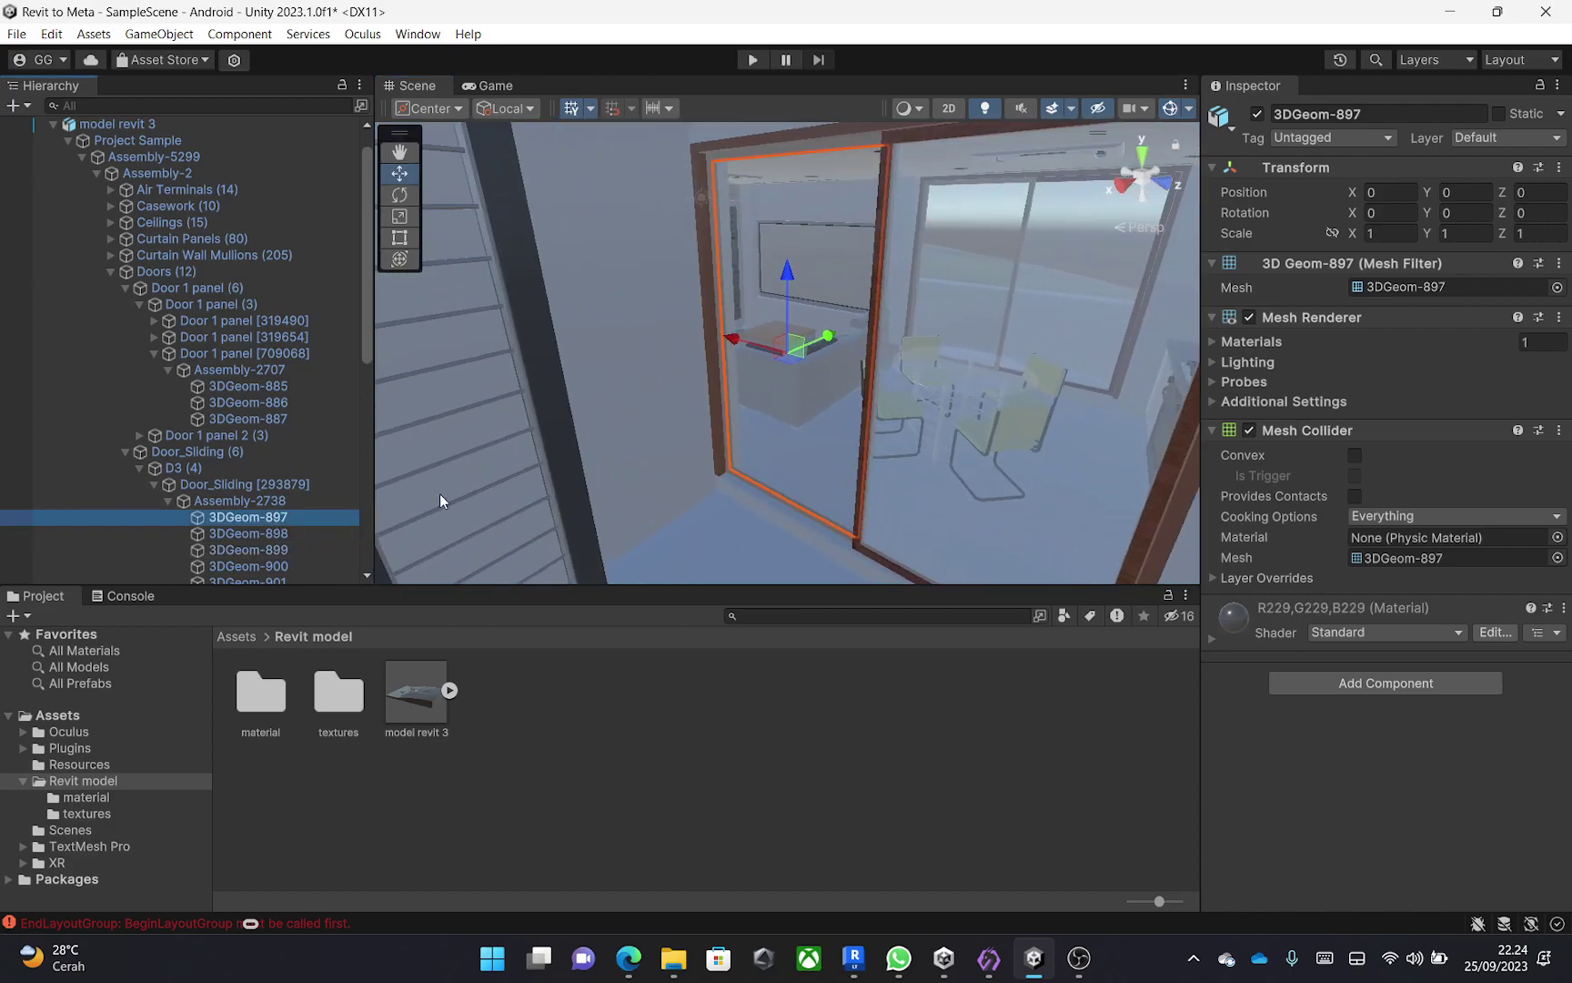
Create an empty parent for the sliding door meshes 3DGeom-897 and 3DGeom-898 in Assembly-2738.
left_click(328, 533)
left_click(311, 521, "ctrl")
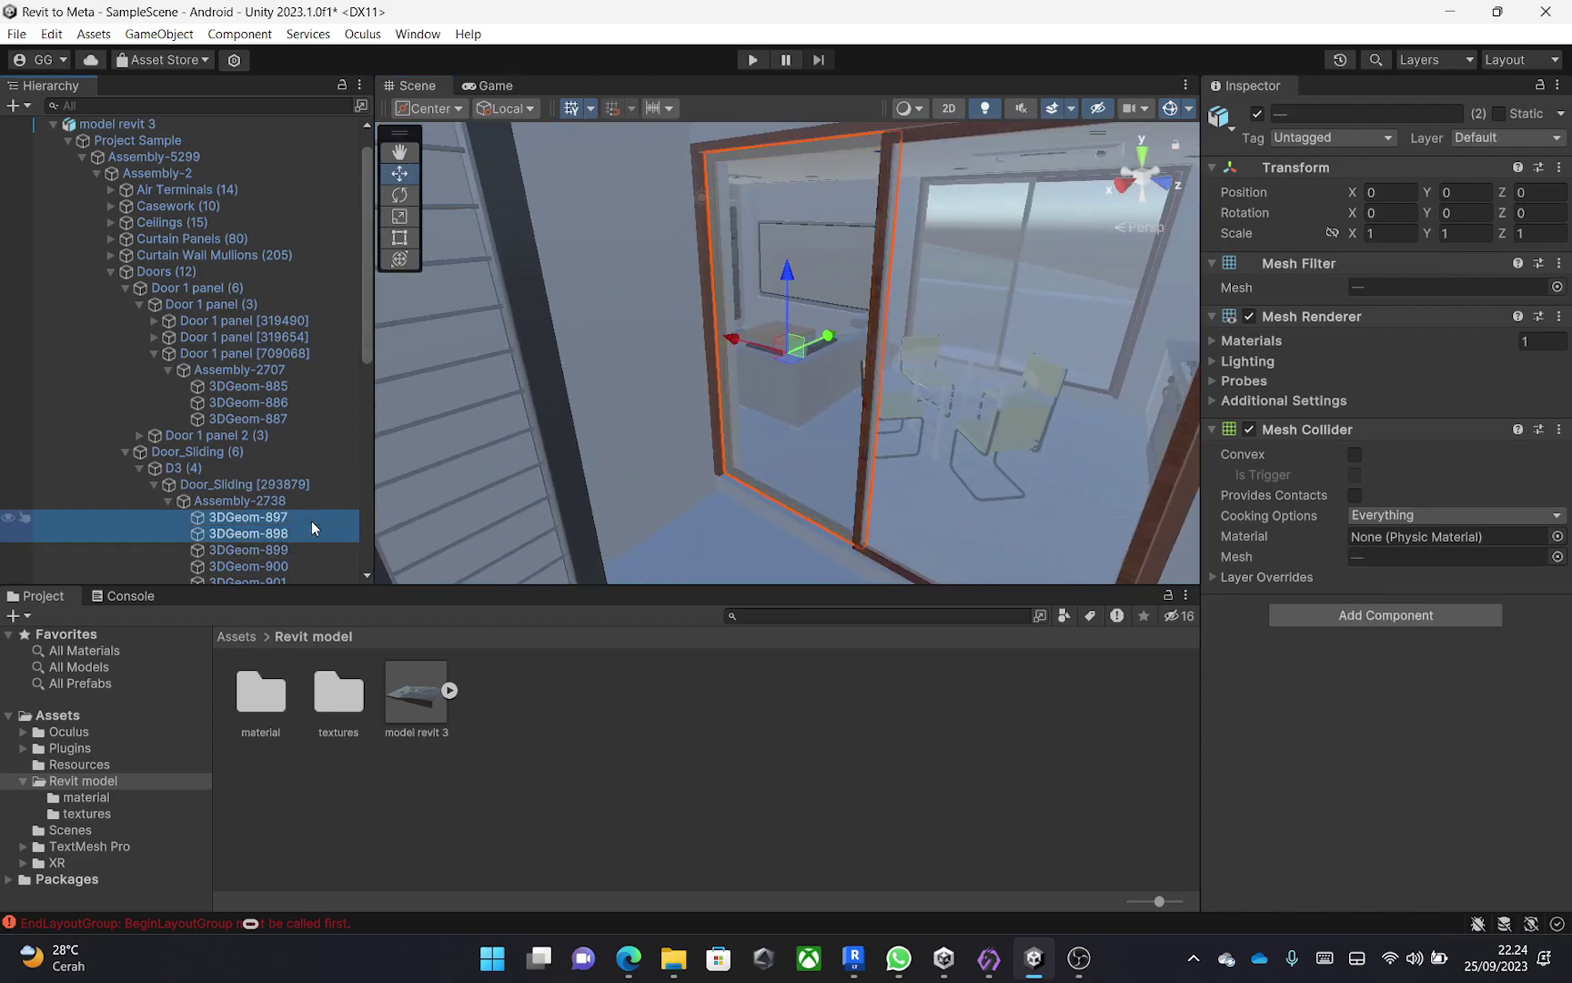
right_click(312, 527)
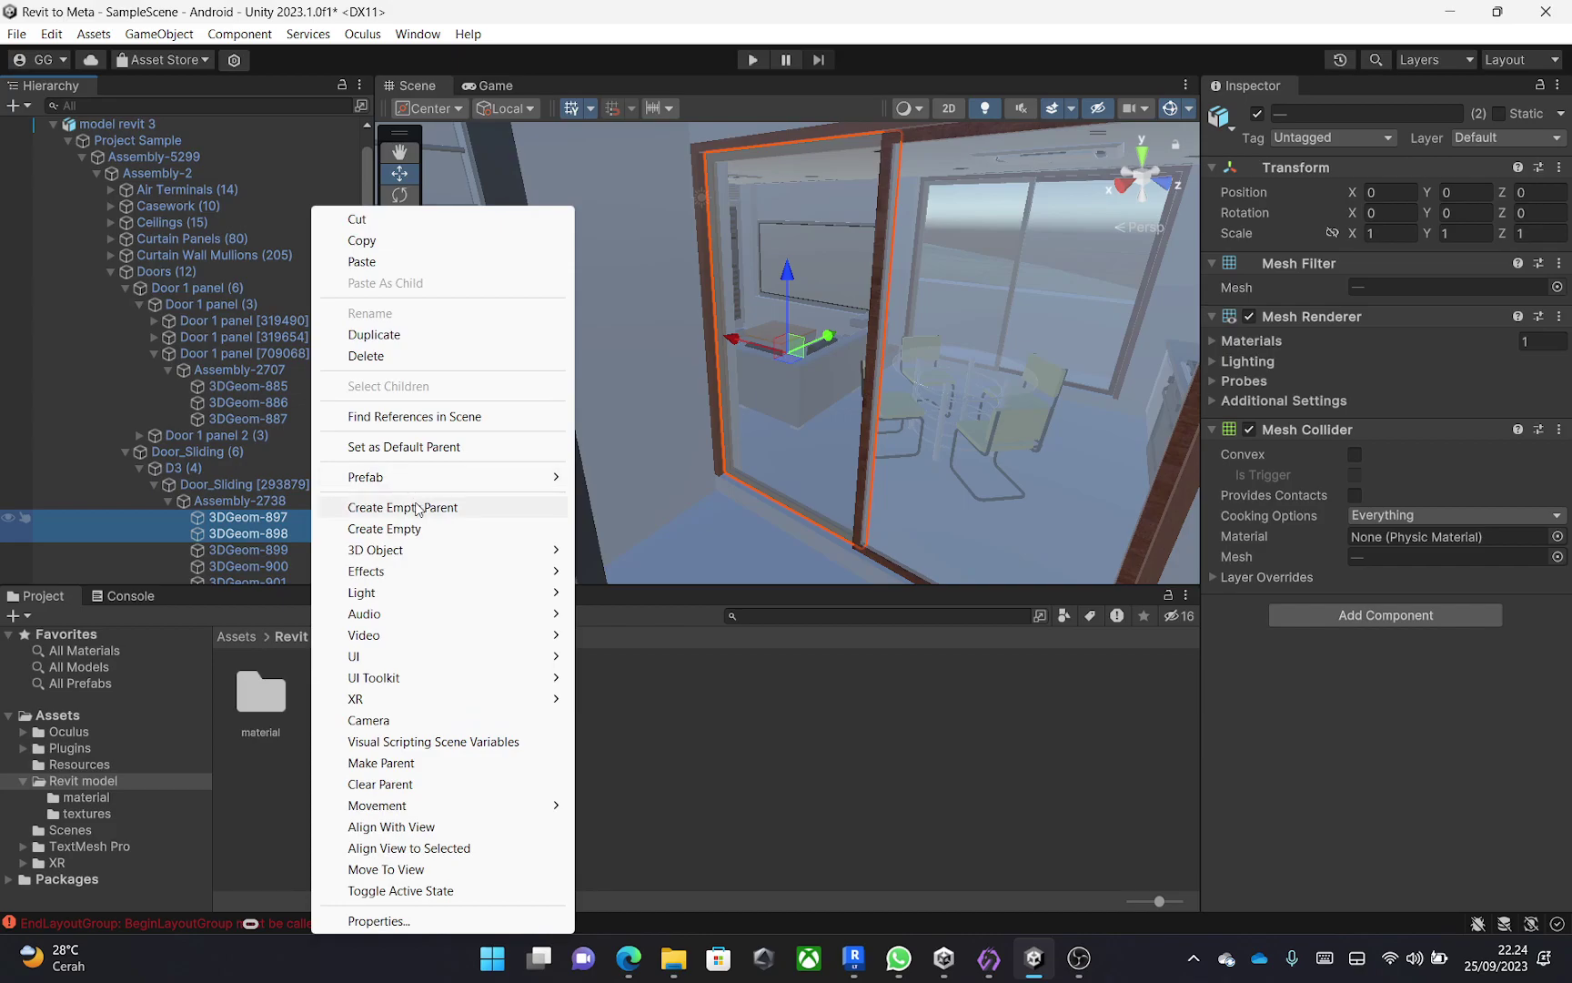
left_click(405, 506)
Try to move 3DGeom-897 and 3DGeom-898 into the new GameObject, and delete that GameObject.
left_click(294, 520)
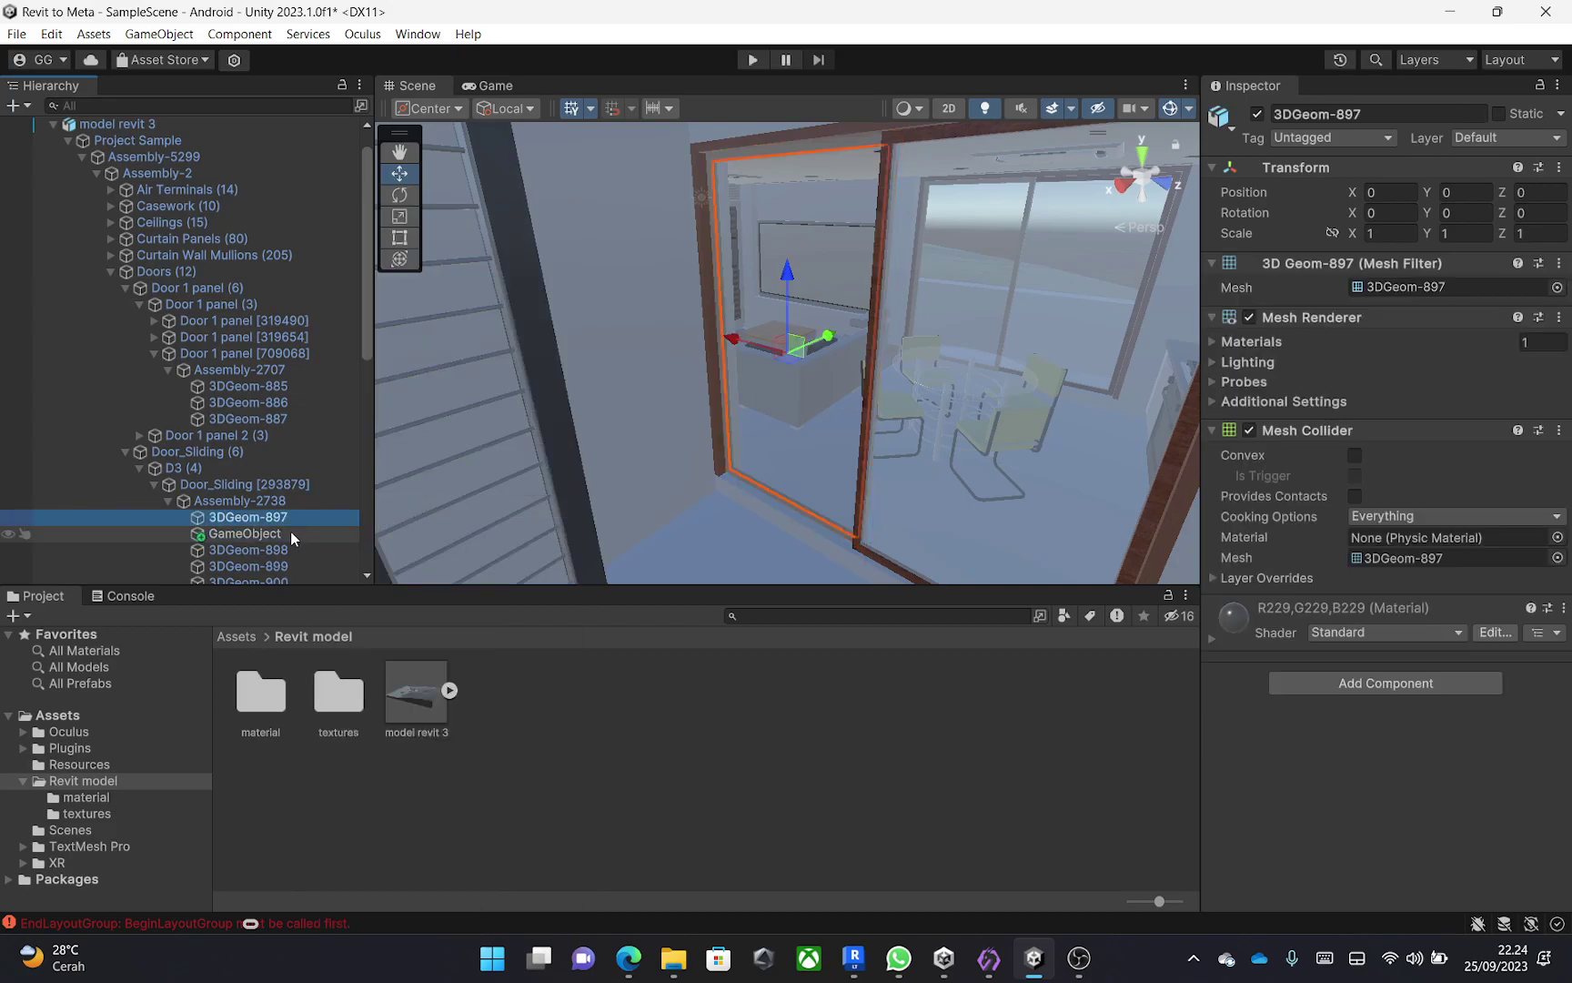
left_click(290, 533)
left_click_drag(290, 532, 301, 517)
left_click(293, 535)
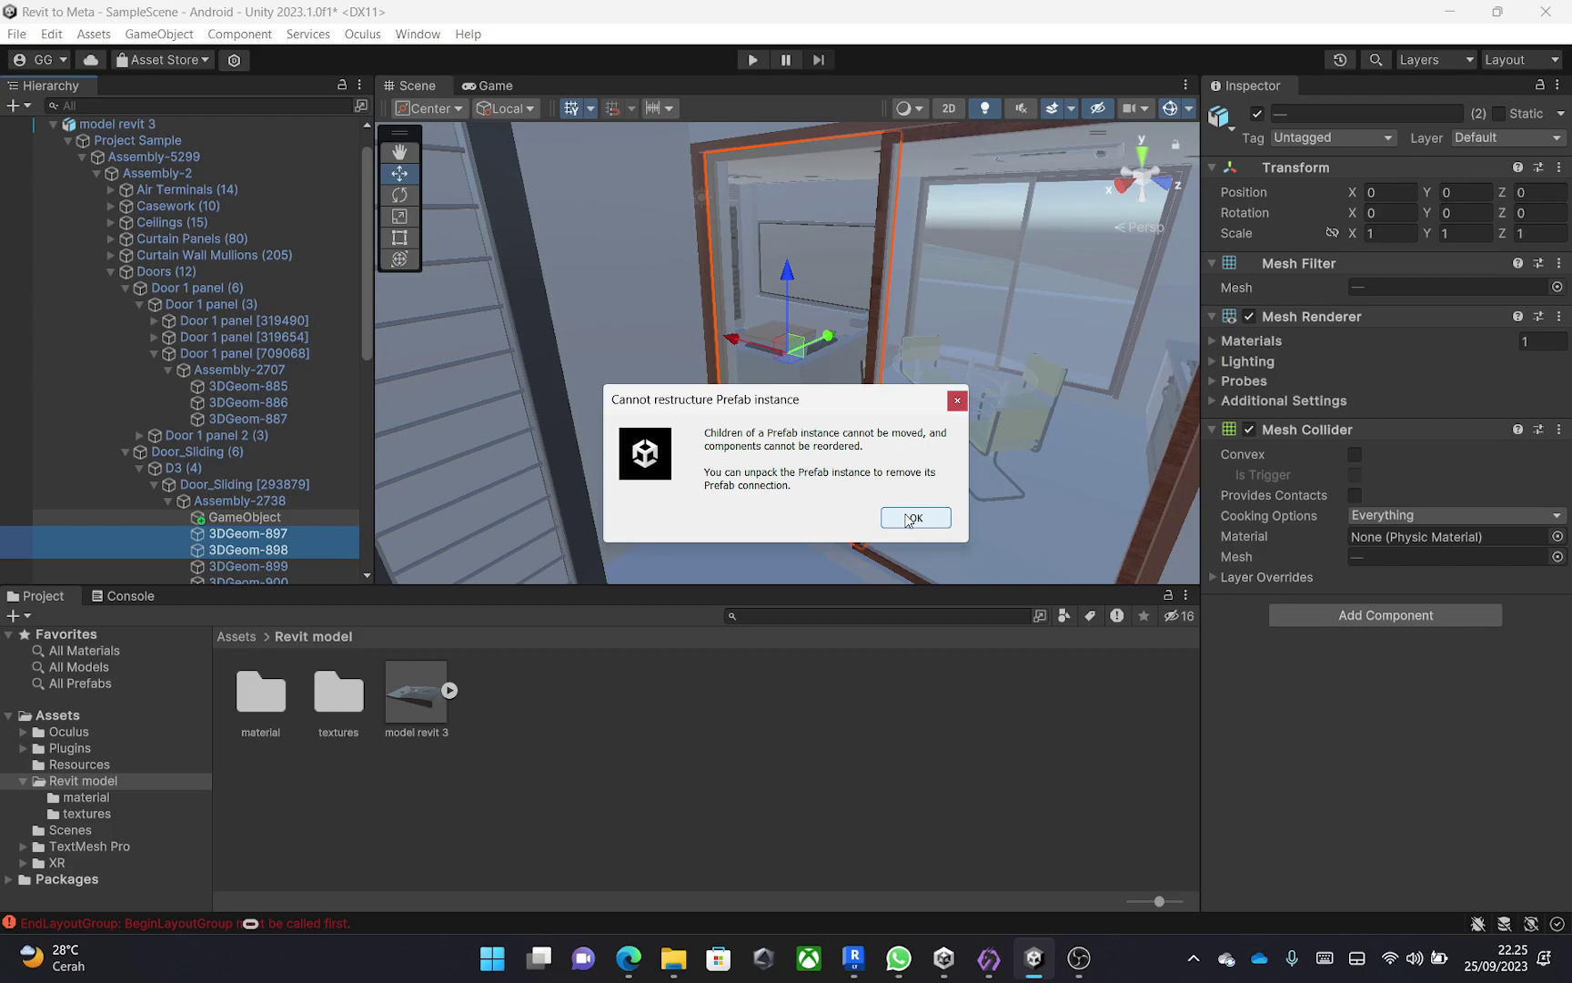
left_click(914, 518)
left_click(291, 515)
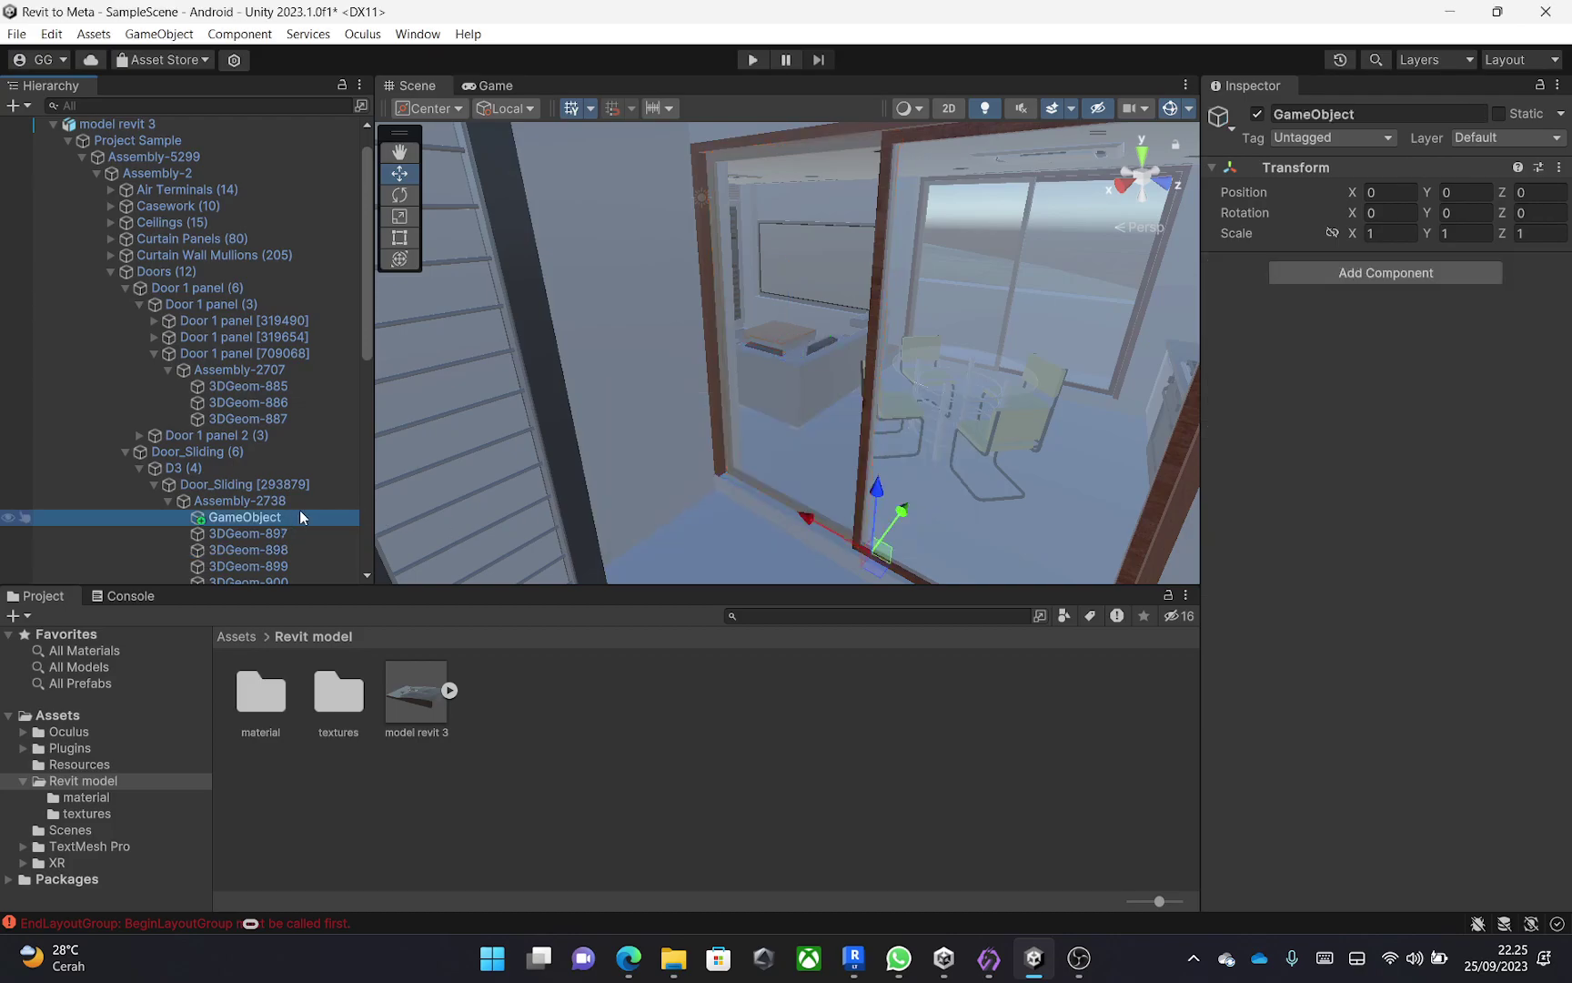
key("Delete")
Unpack the model revit 3 prefab instance so its child objects can be restructured.
scroll(352, 516, "down", 3)
scroll(328, 460, "up", 5)
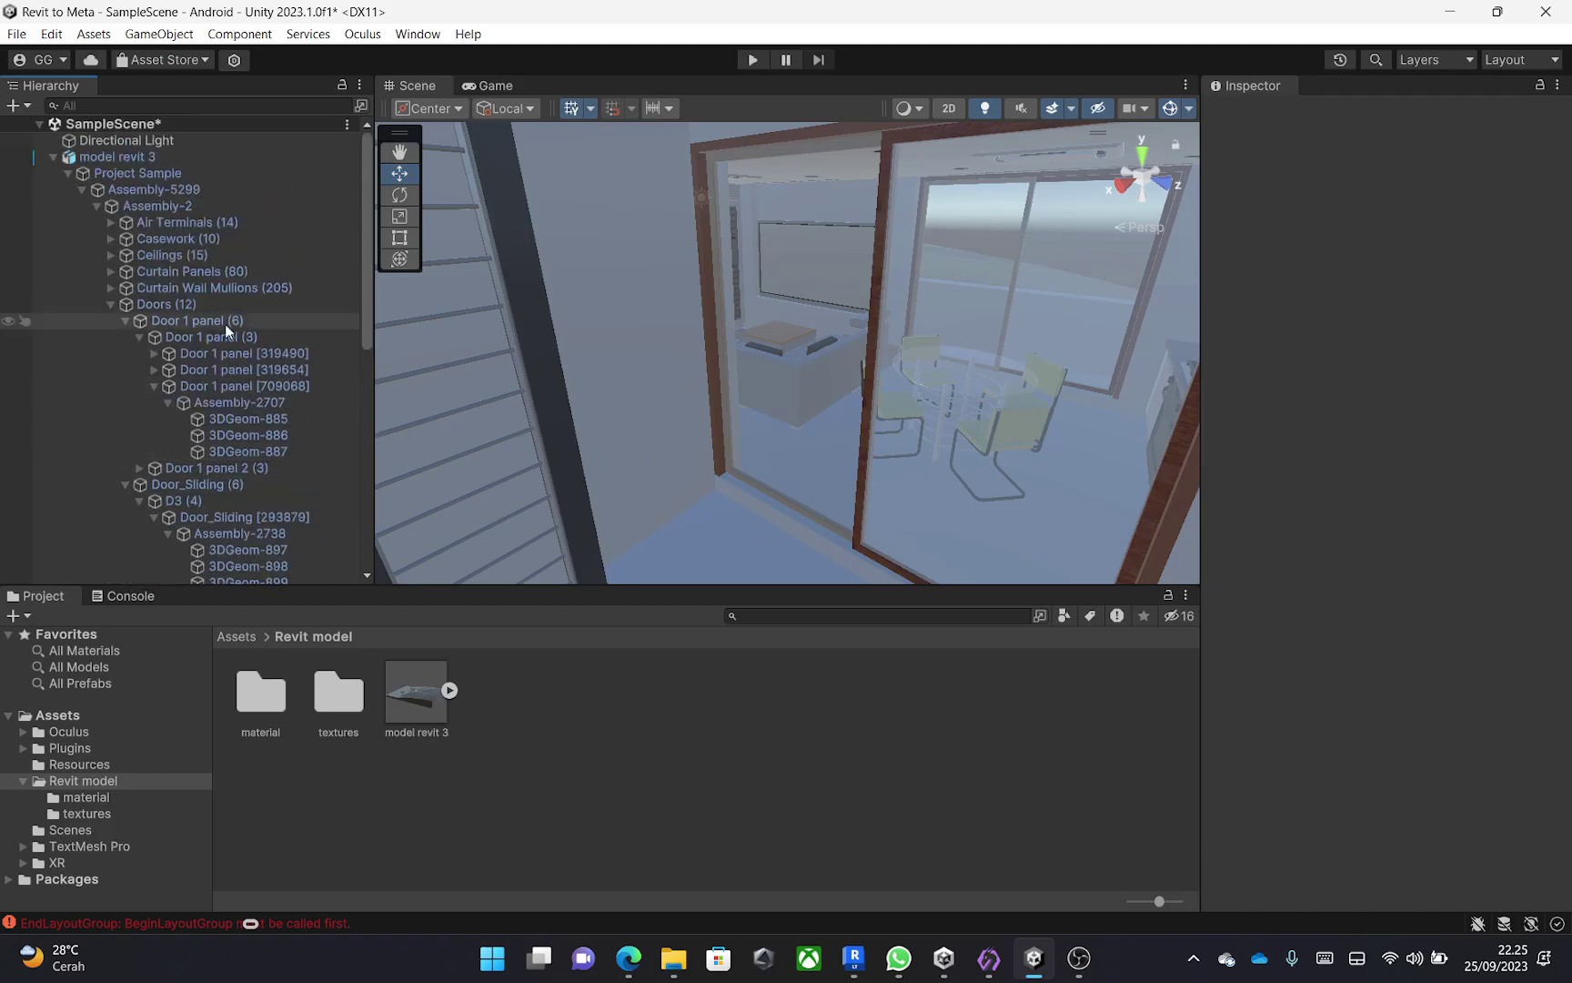
left_click(100, 157)
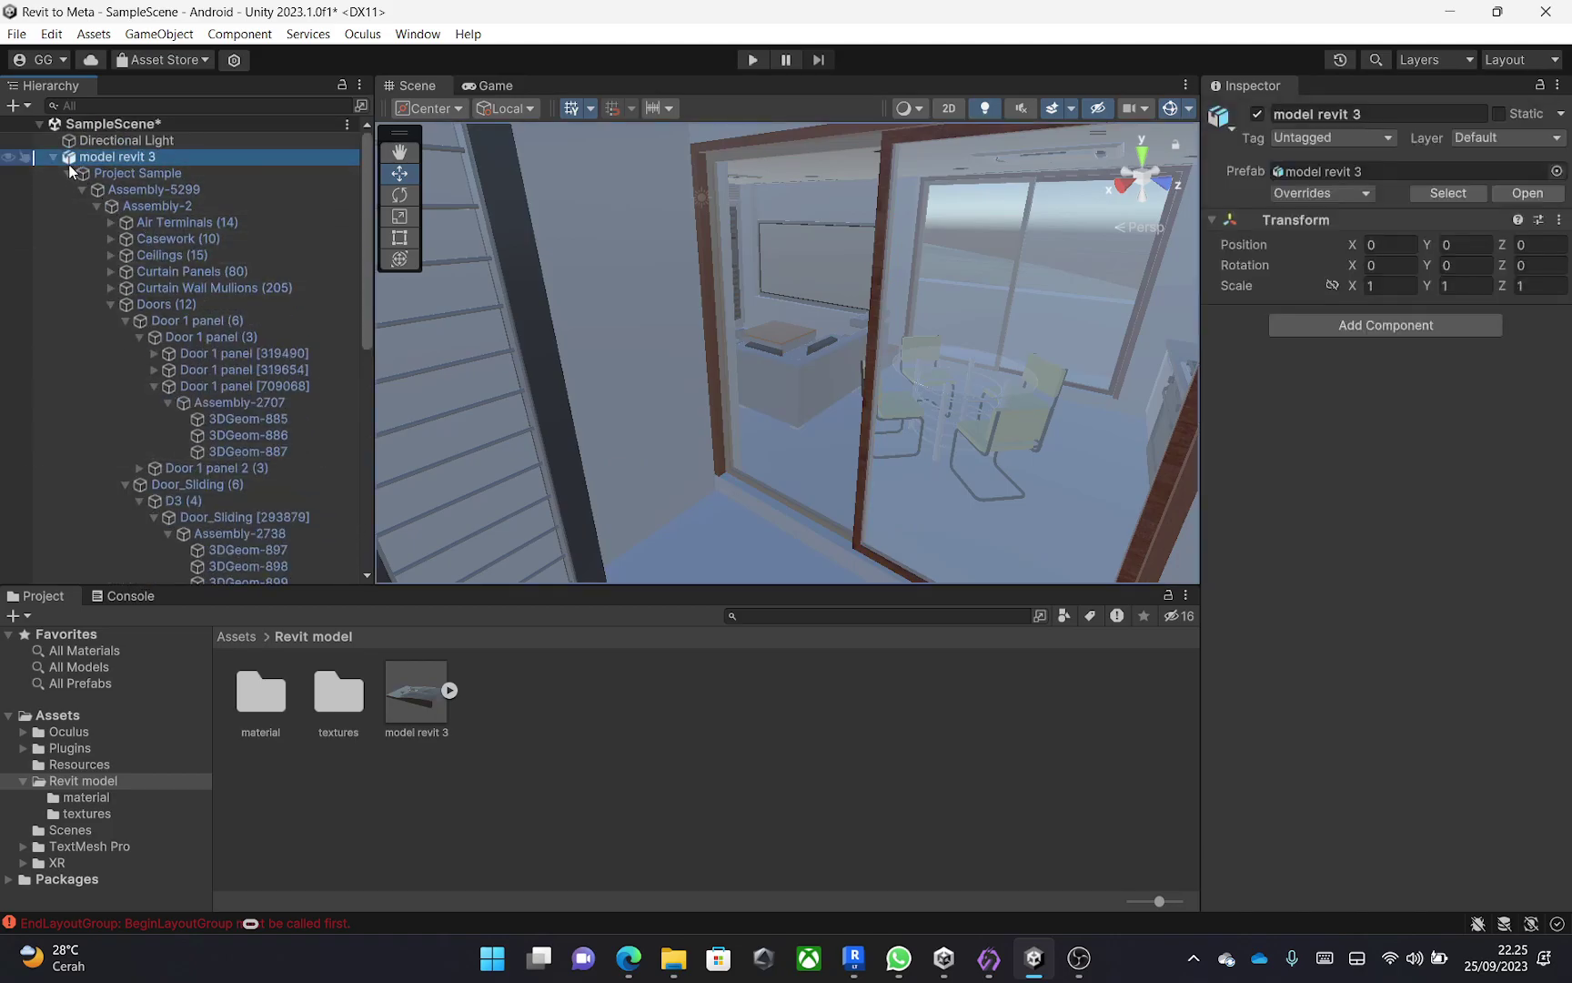
right_click(67, 159)
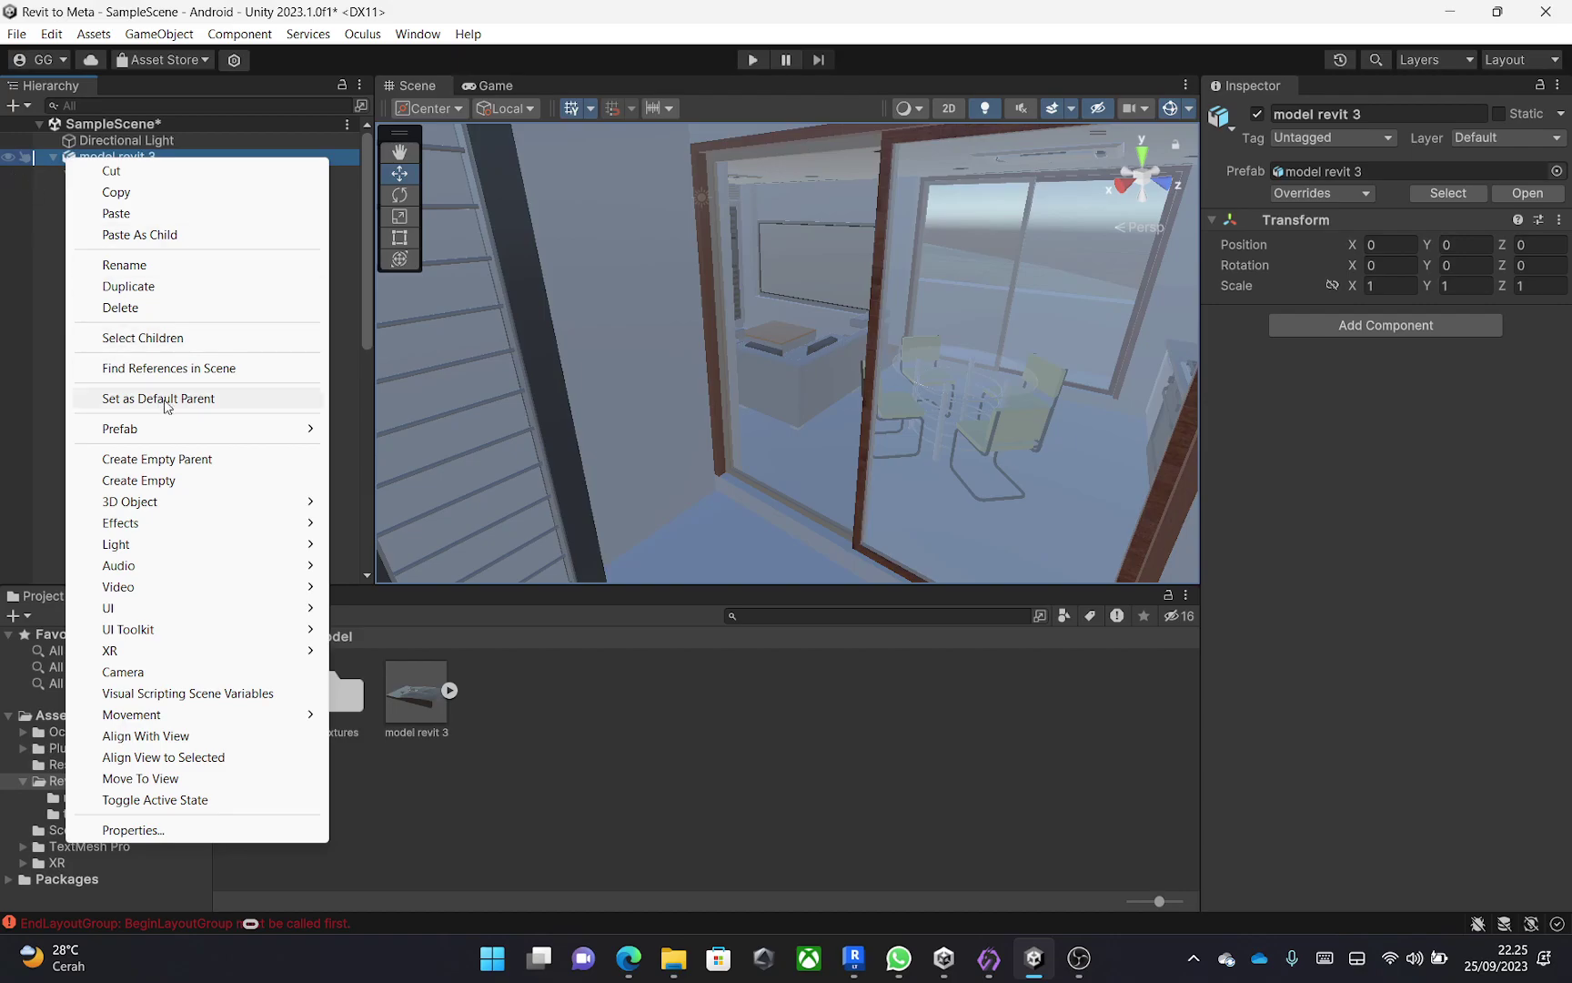
mouse_move(190, 434)
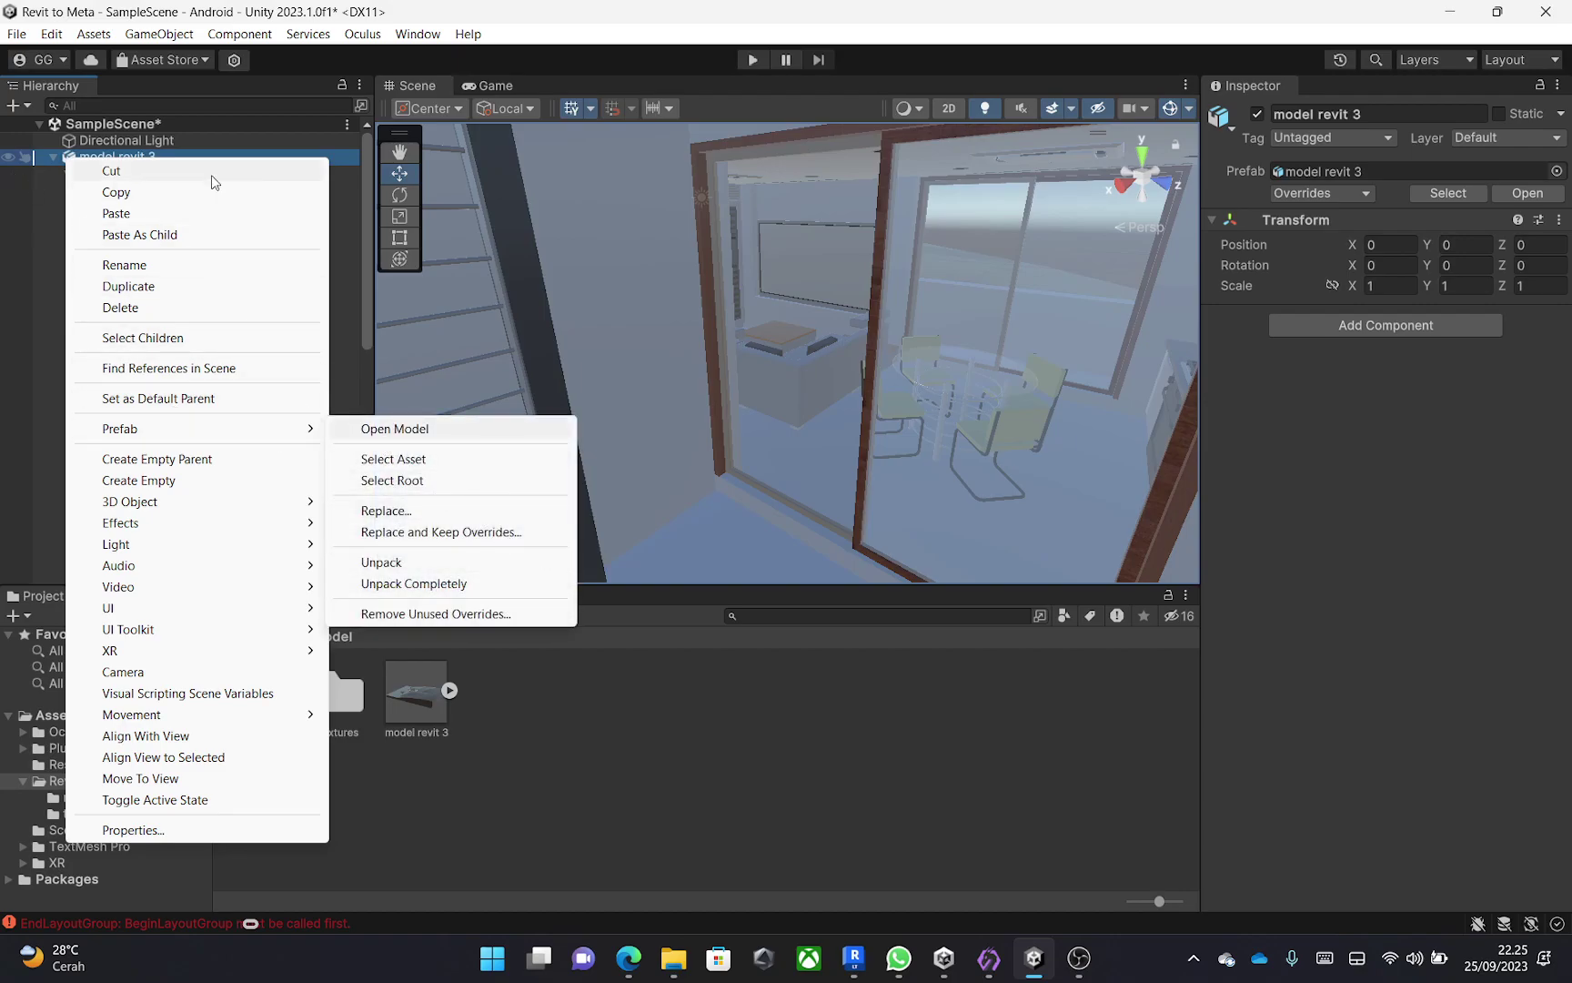
left_click(101, 157)
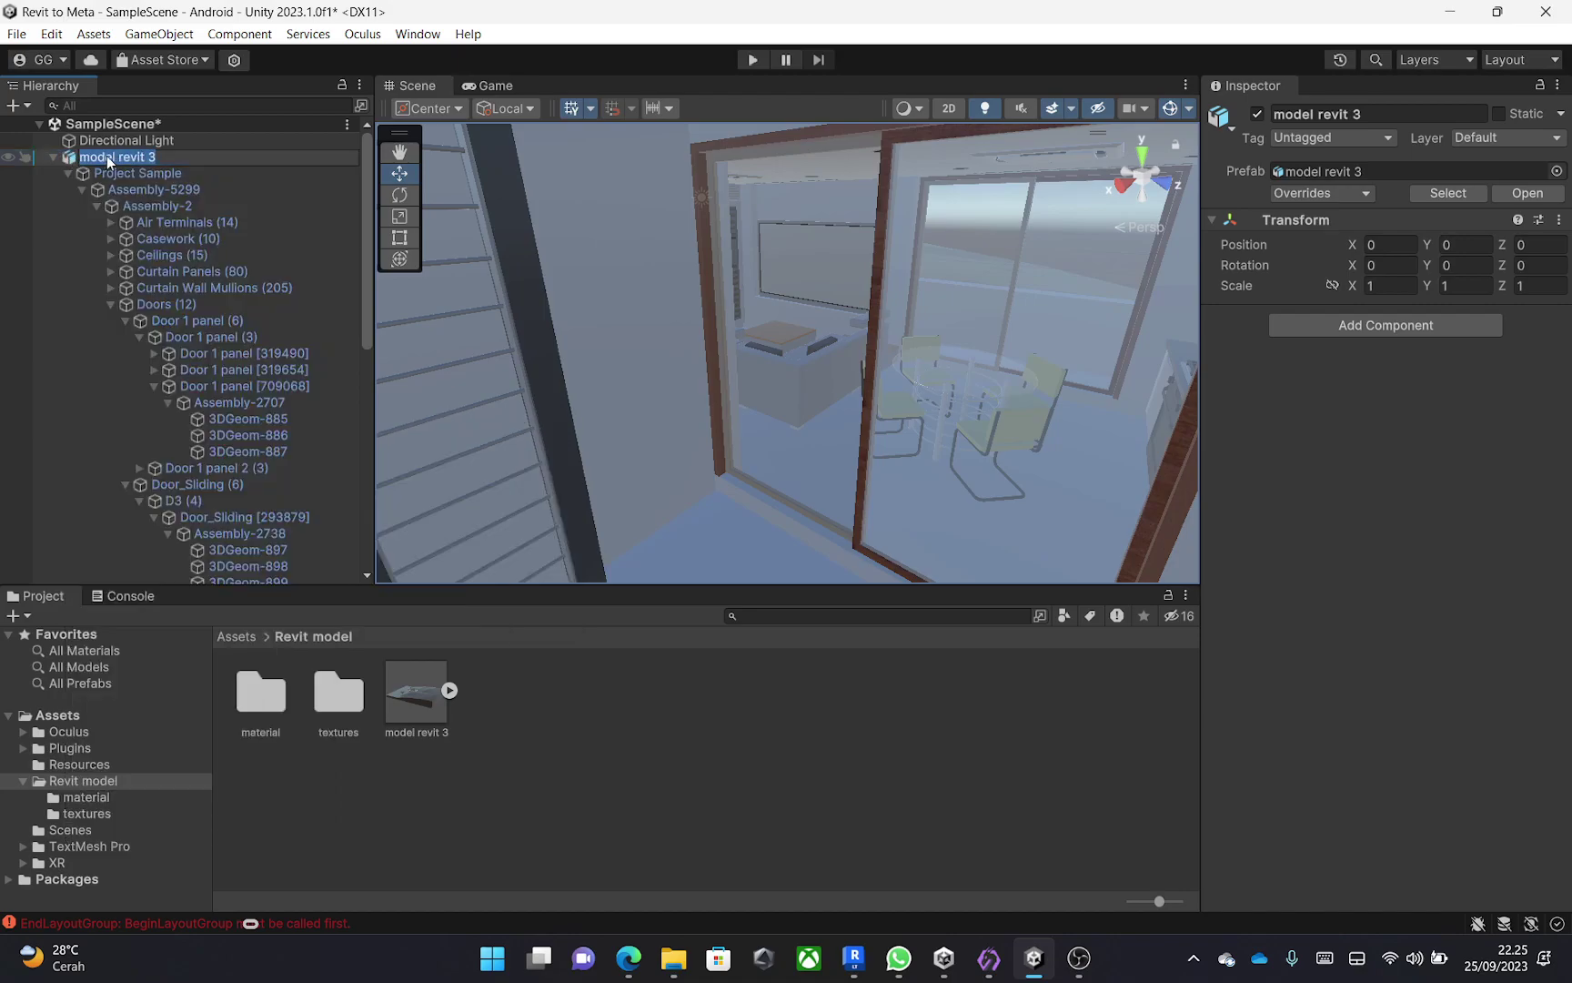
left_click(67, 155)
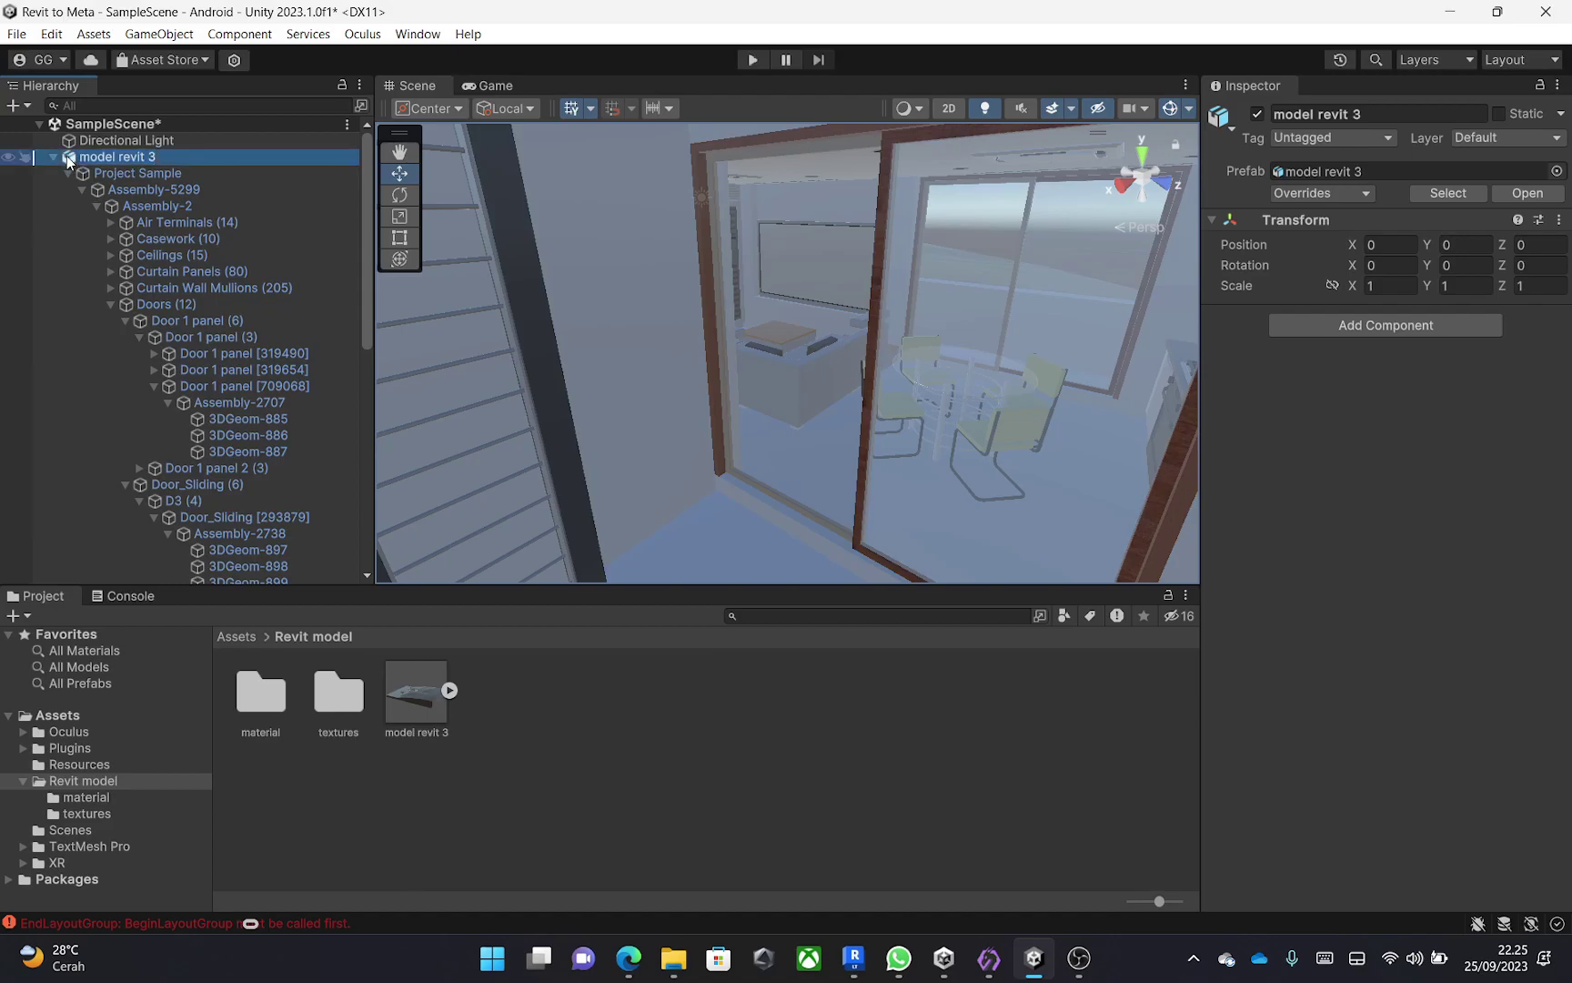
right_click(95, 157)
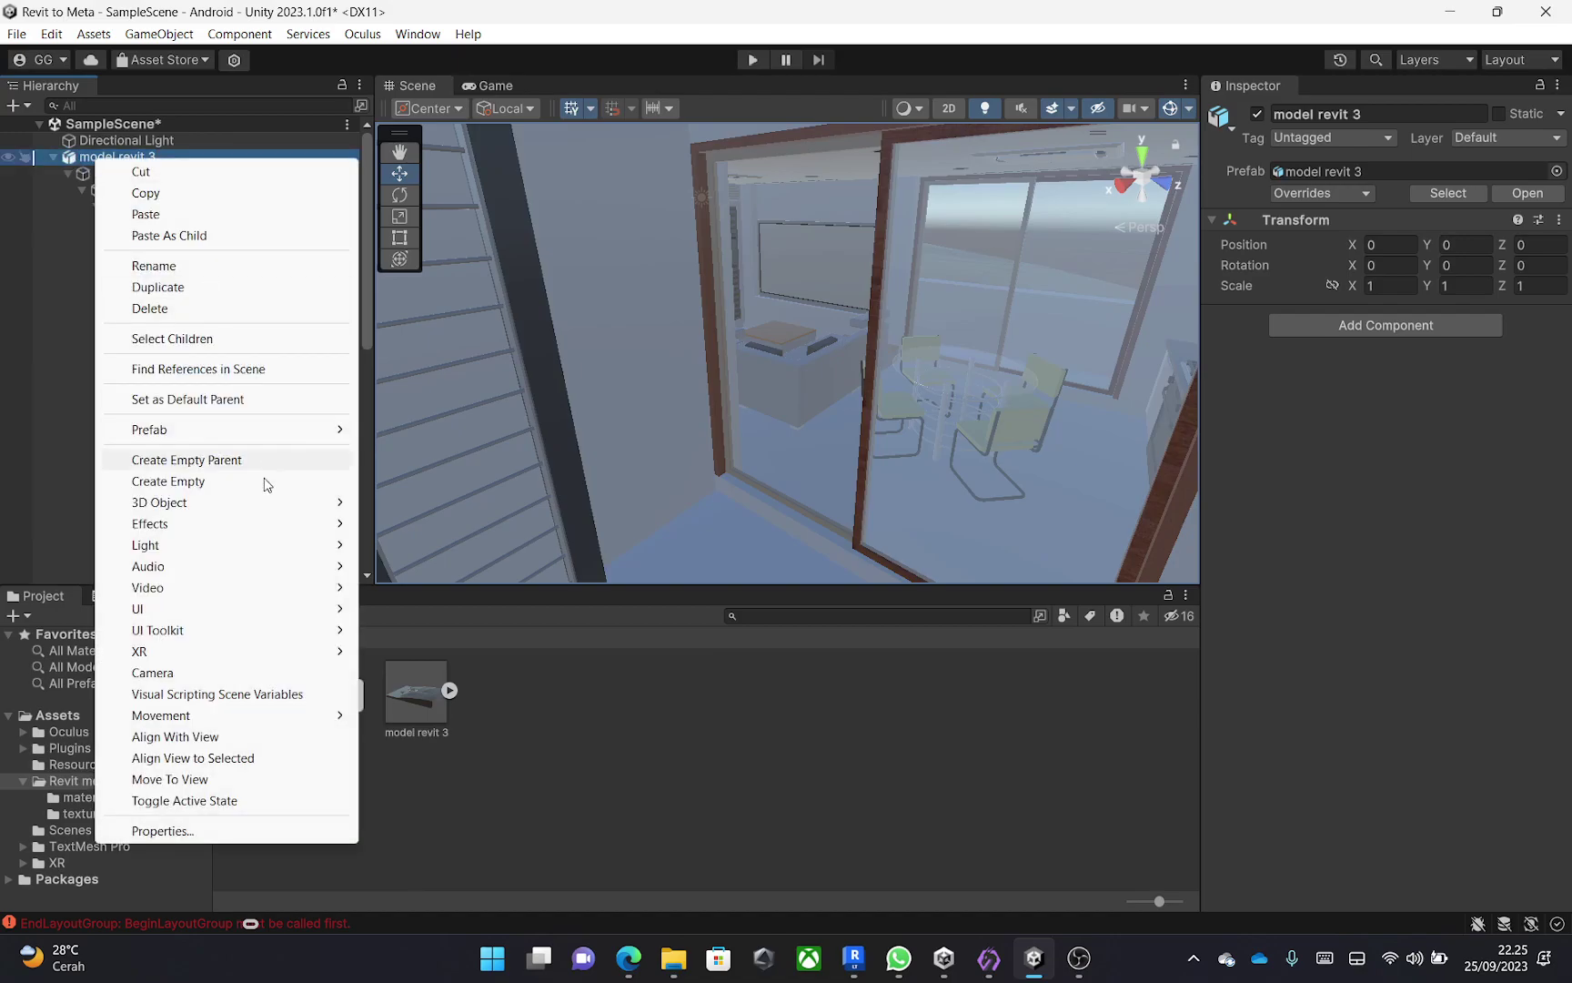
mouse_move(292, 441)
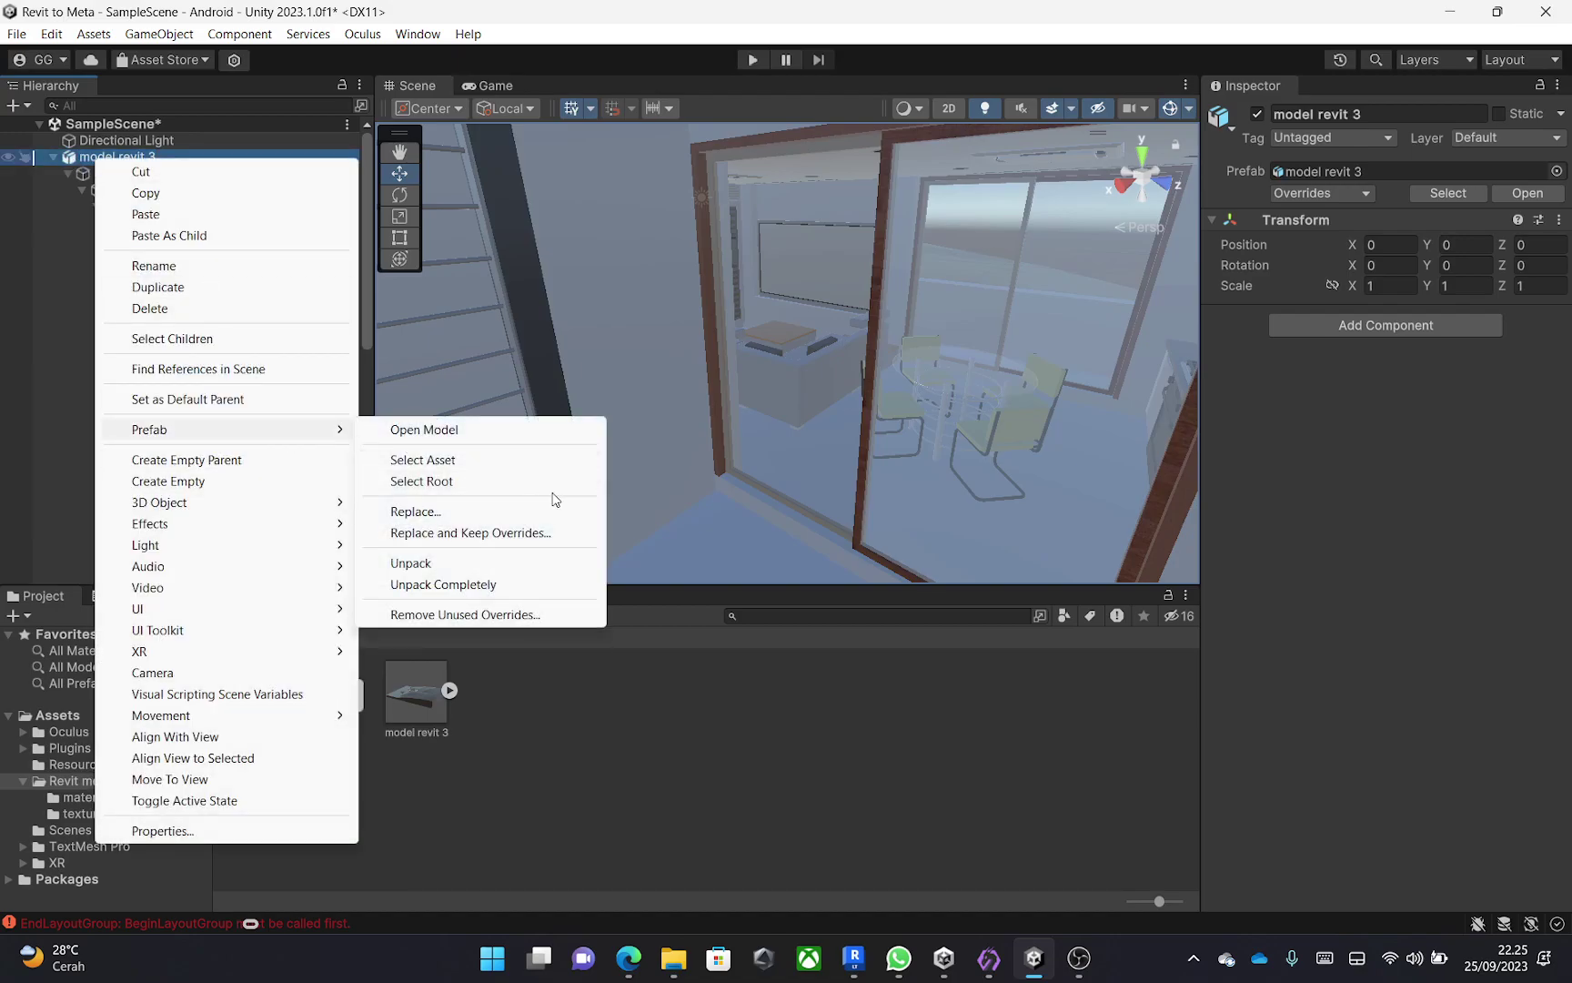
left_click(532, 571)
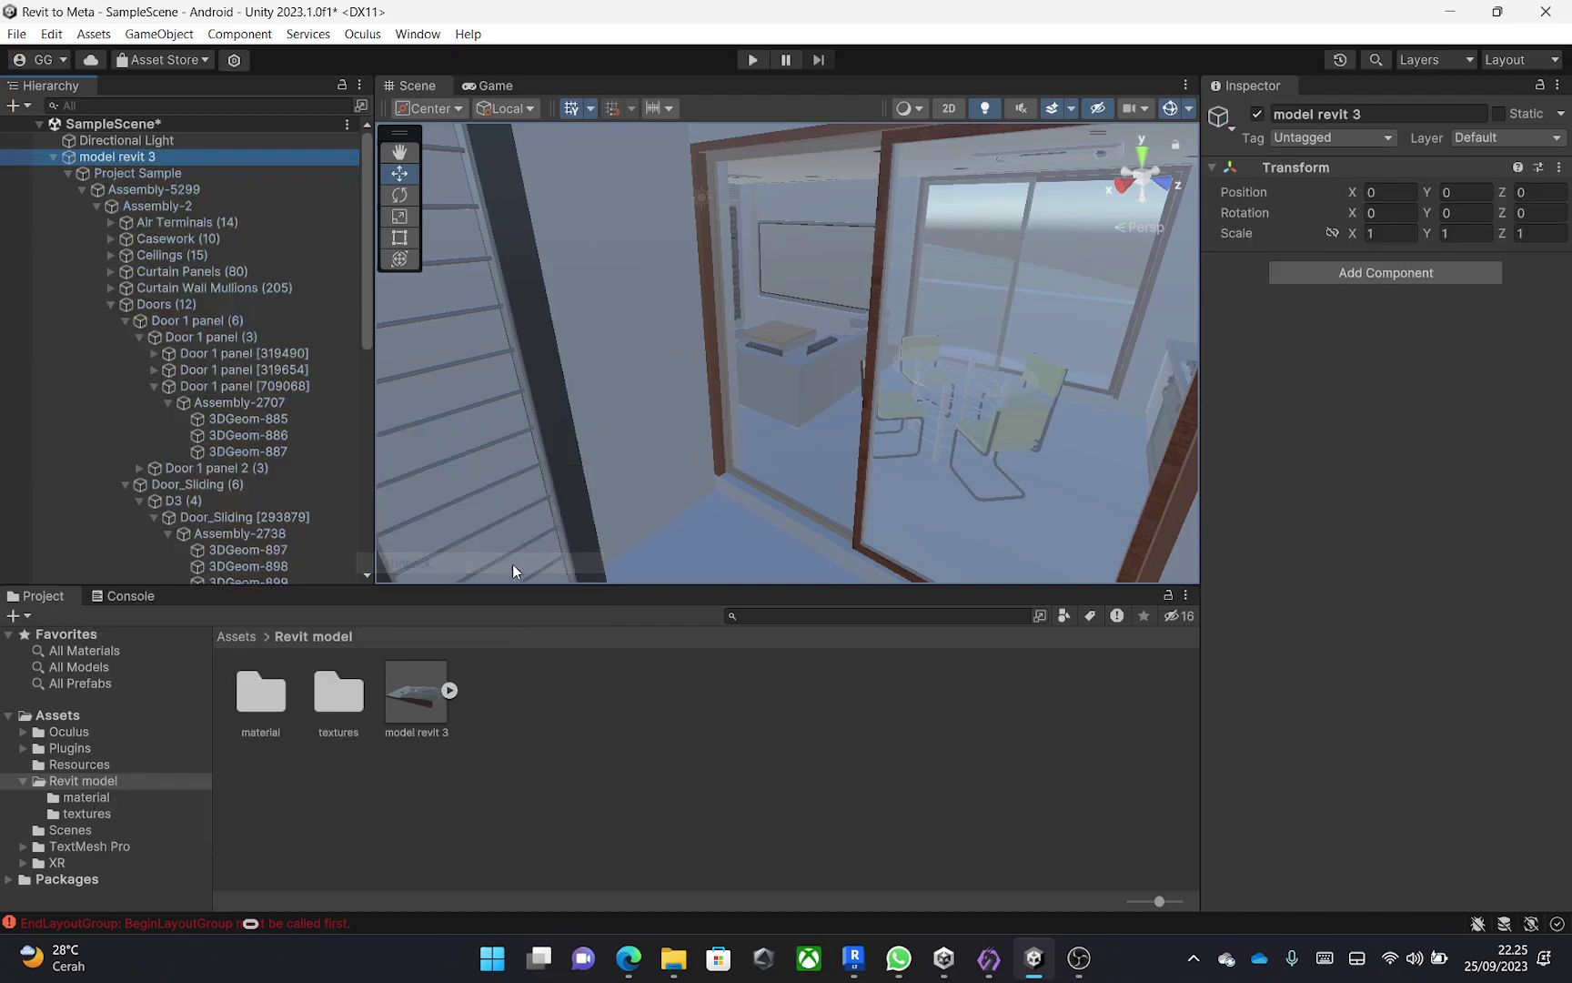
Check the unpacked door objects Assembly-2707 and 3DGeom-885.
left_click(276, 406)
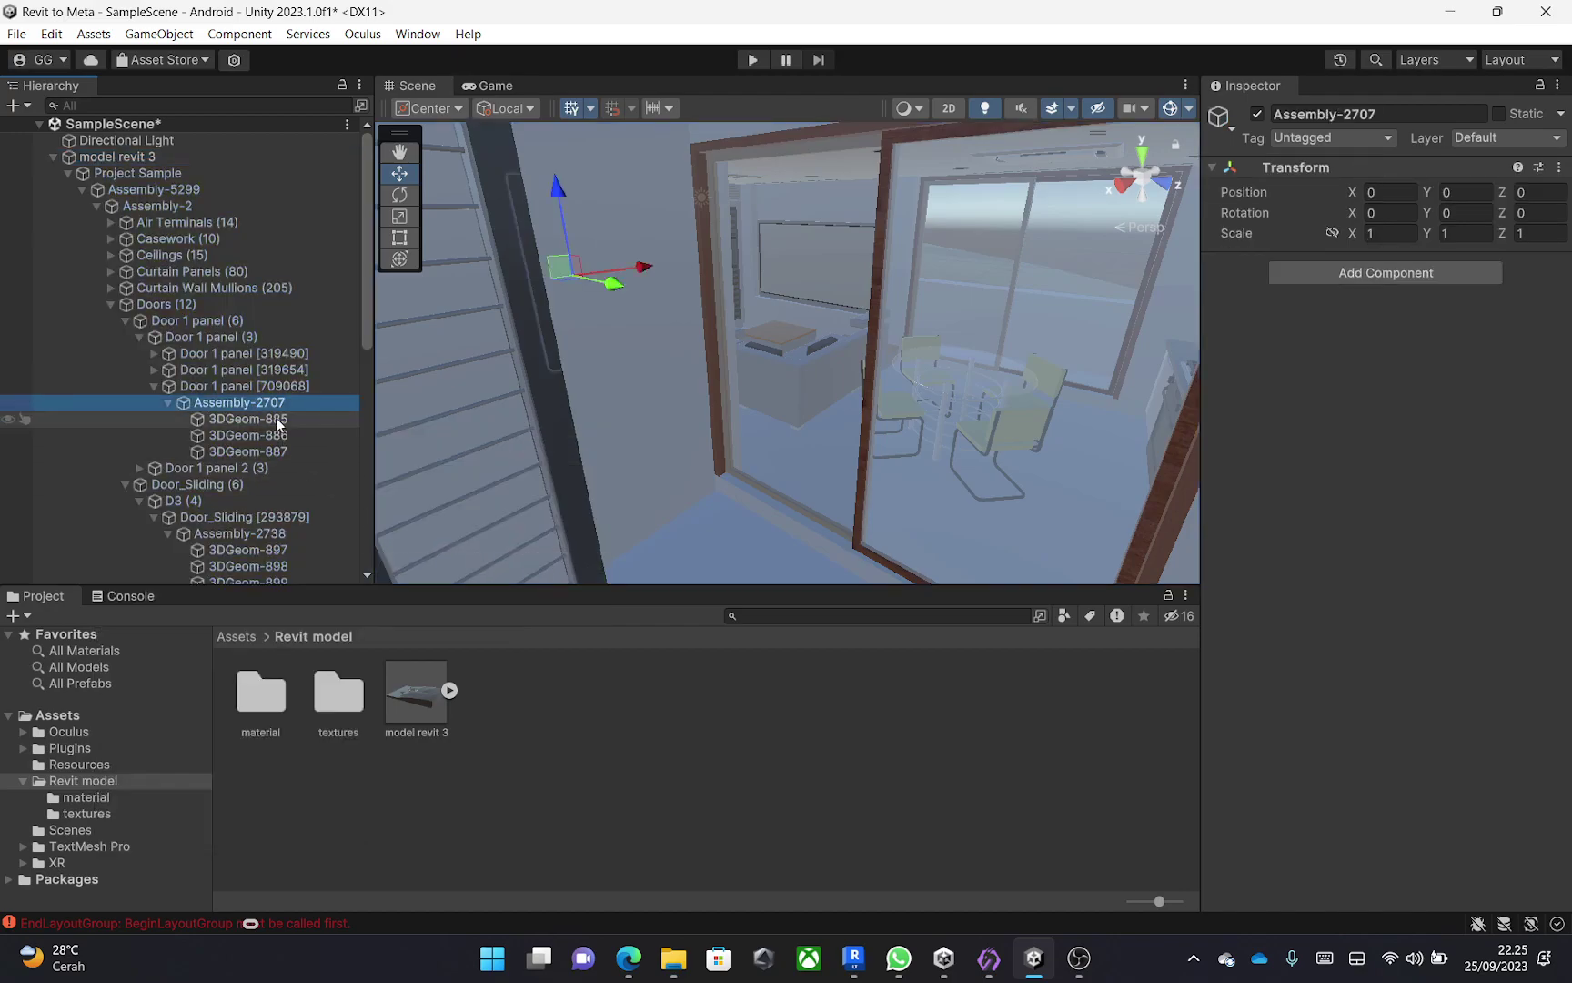
left_click(266, 421)
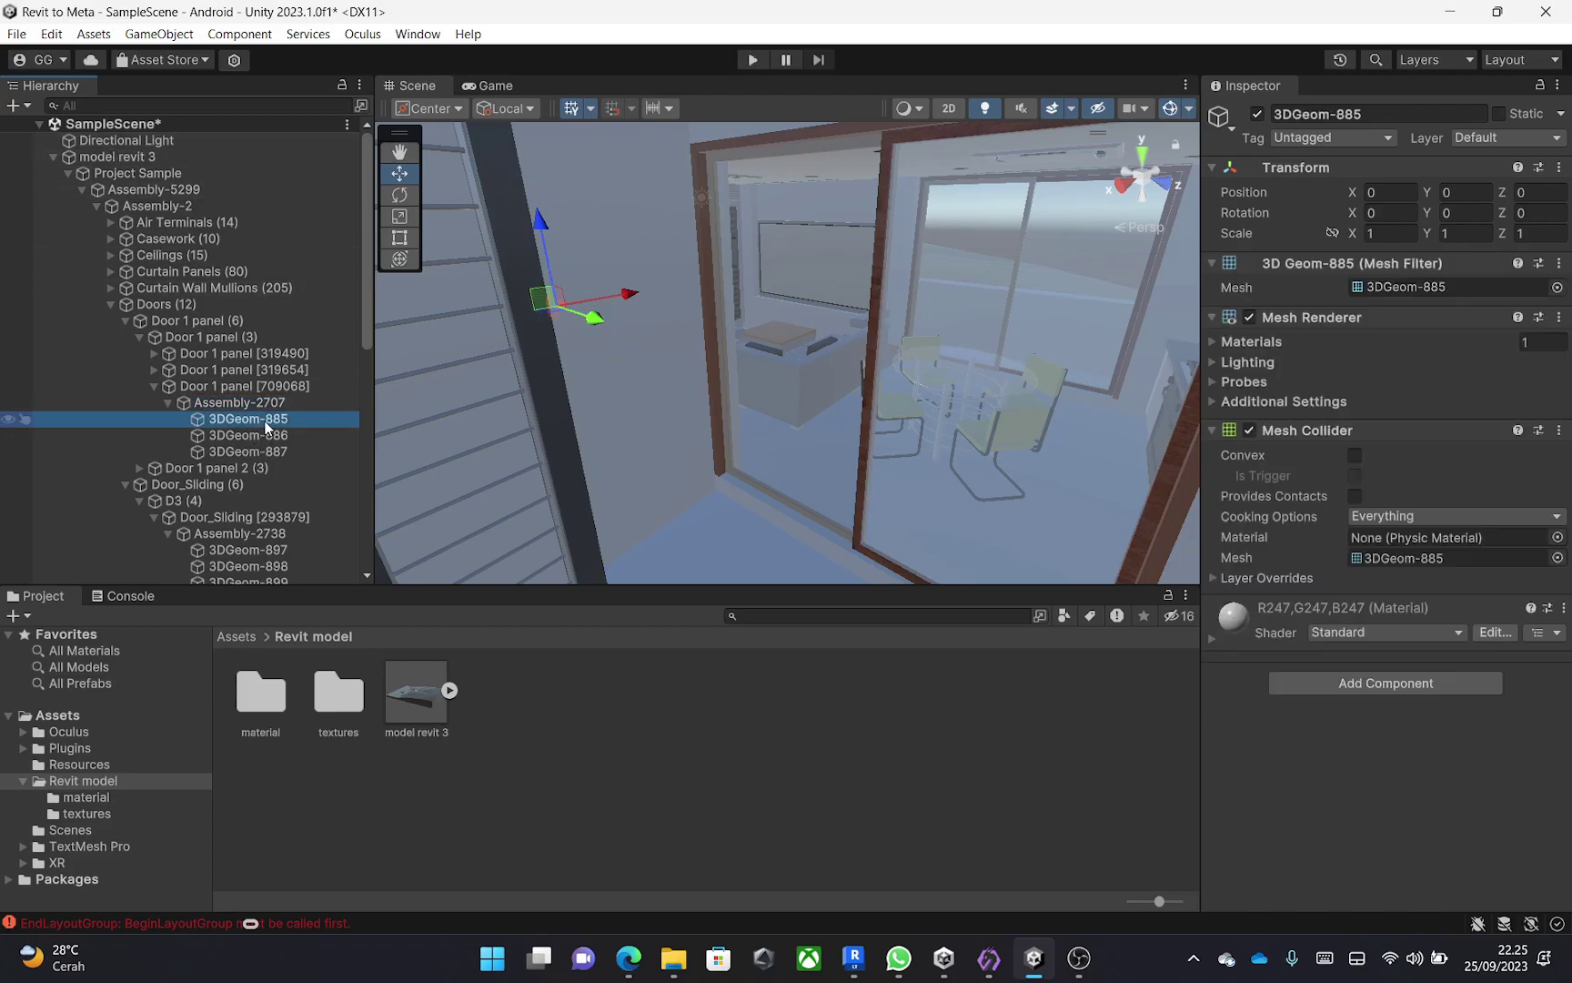
left_click(801, 436)
Create an empty parent for the sliding door mesh 3DGeom-897 within Assembly-2738.
scroll(290, 519, "down", 2)
left_click(290, 509)
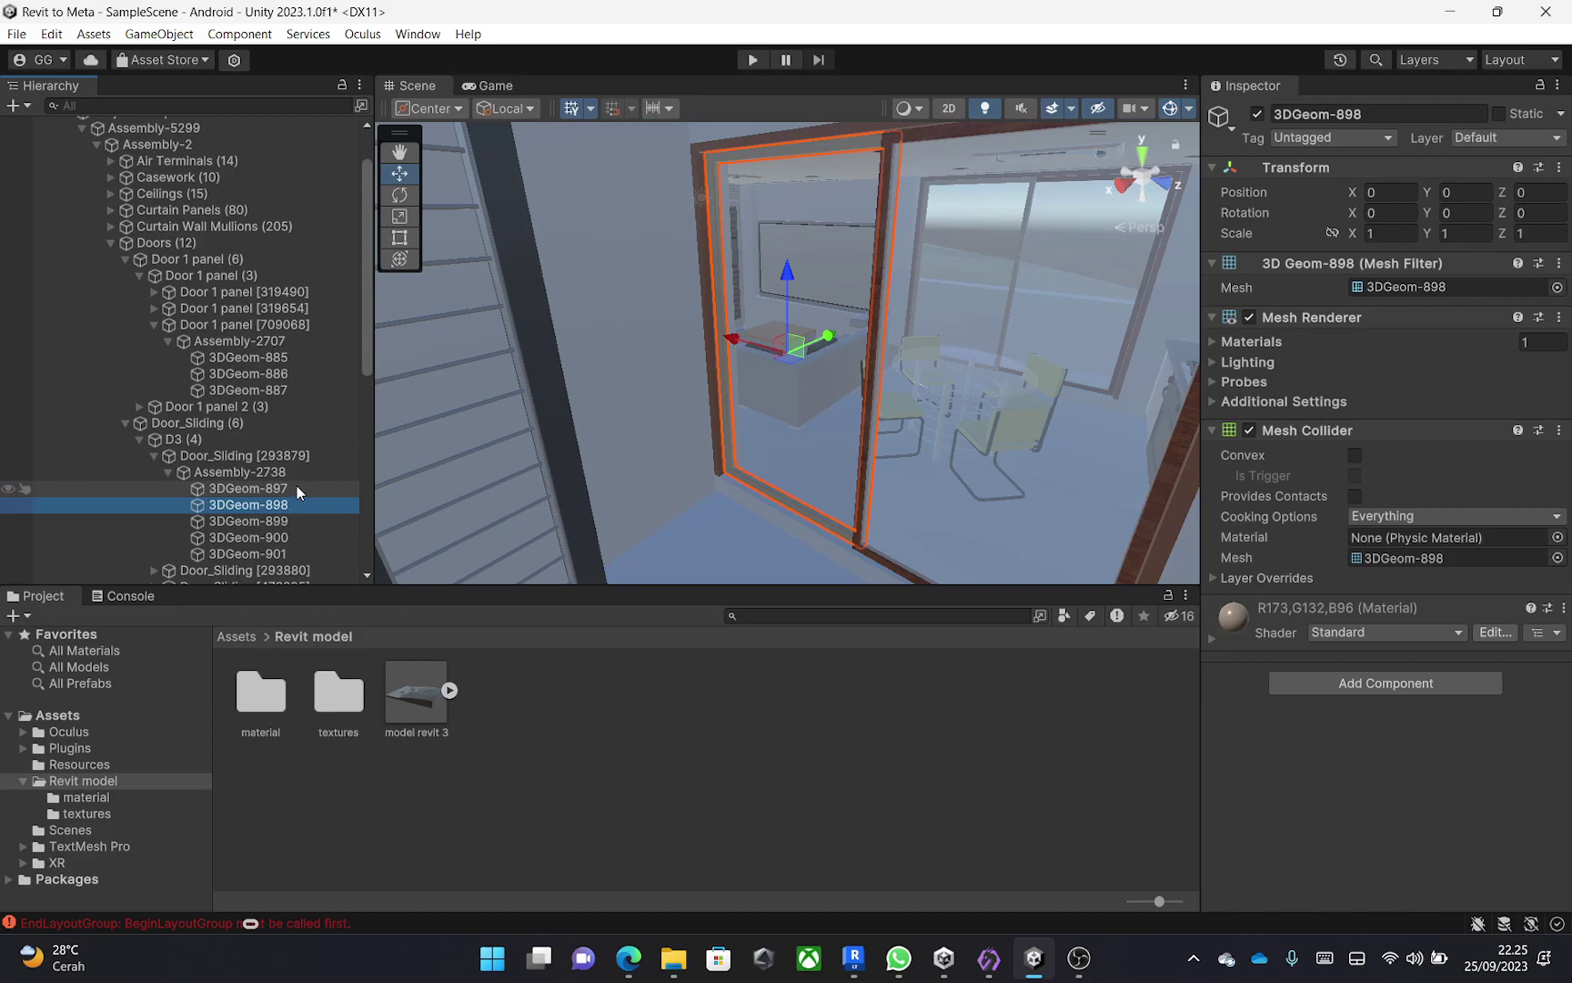
left_click(296, 485)
left_click(294, 507)
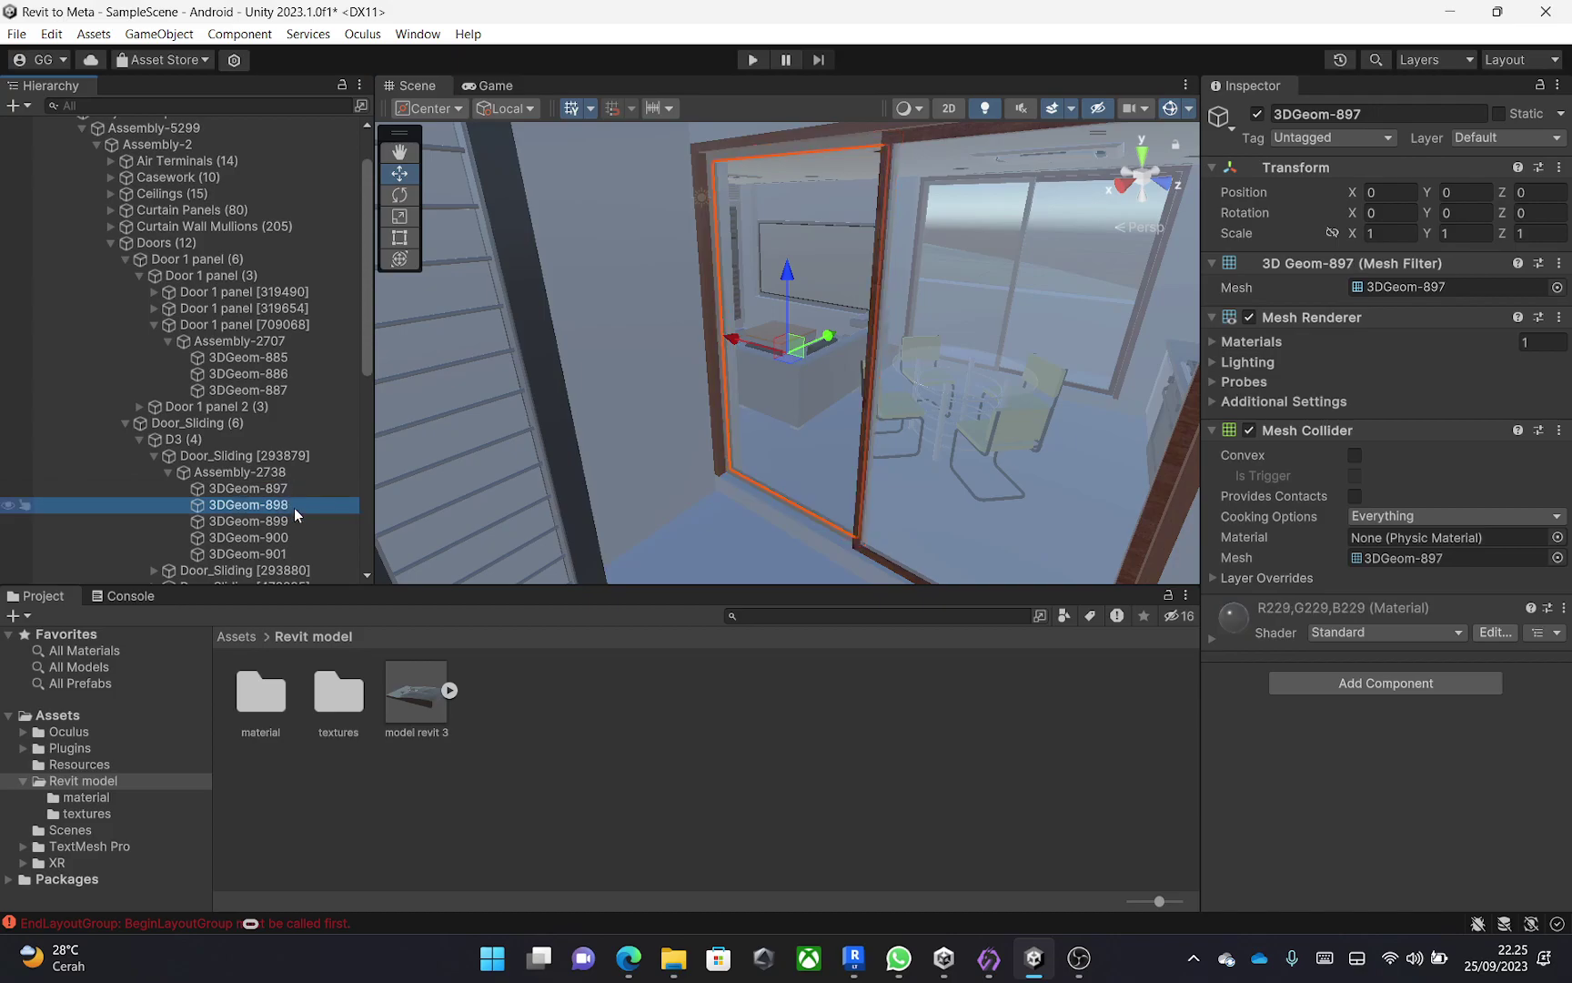
left_click(291, 490)
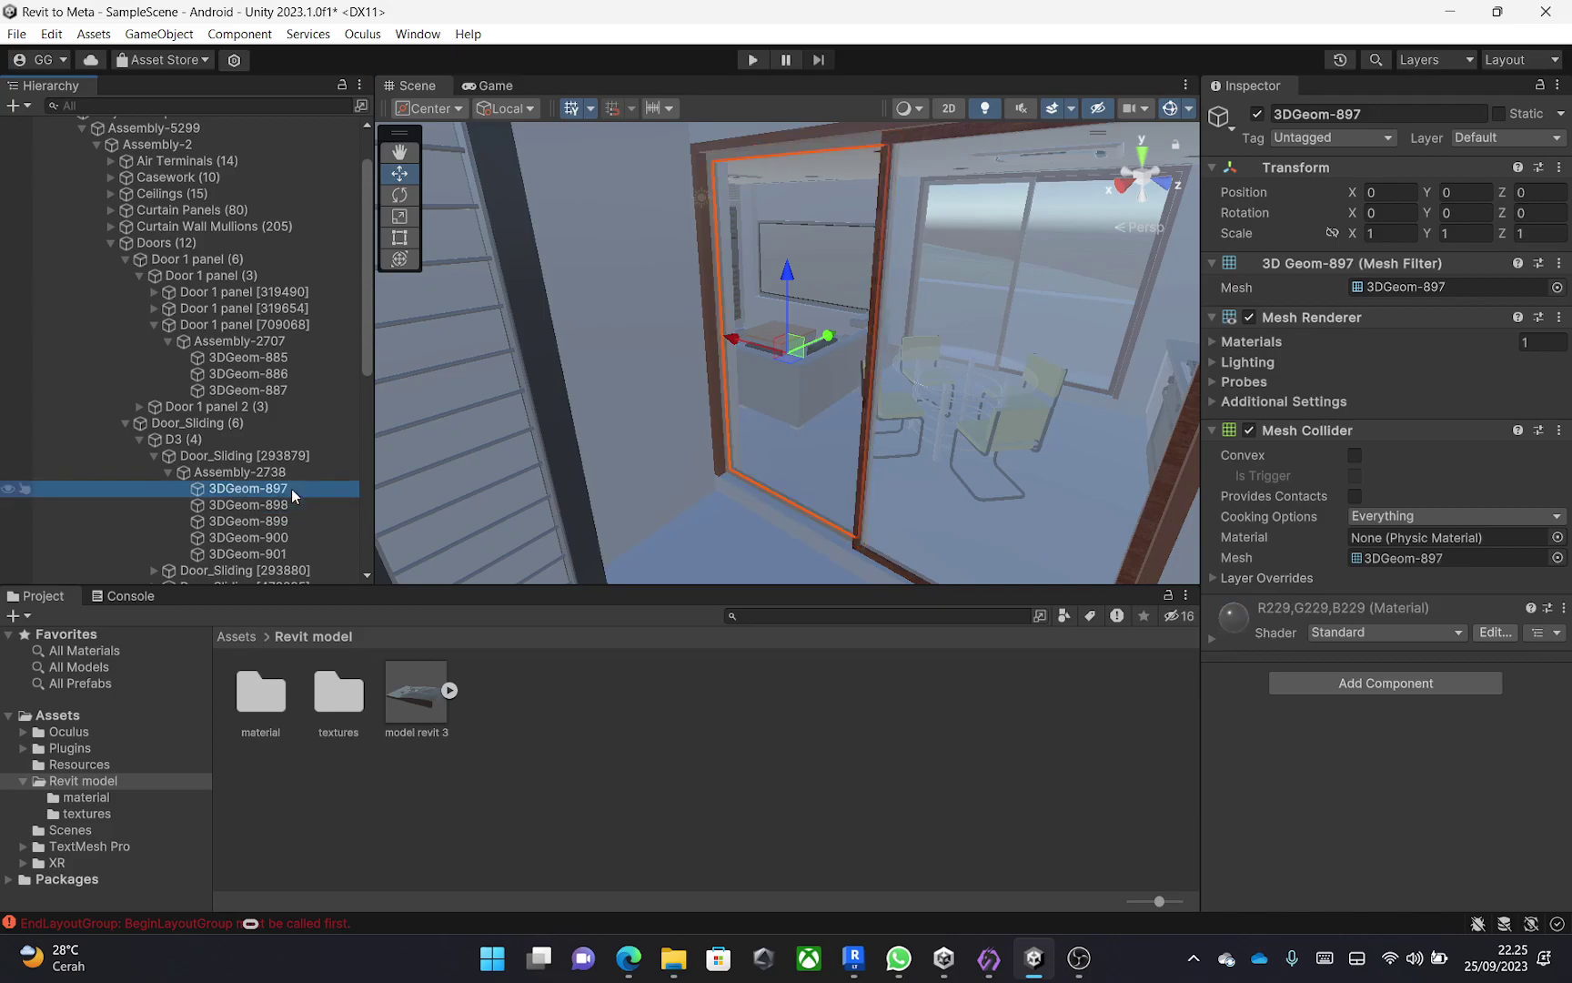
right_click(291, 488)
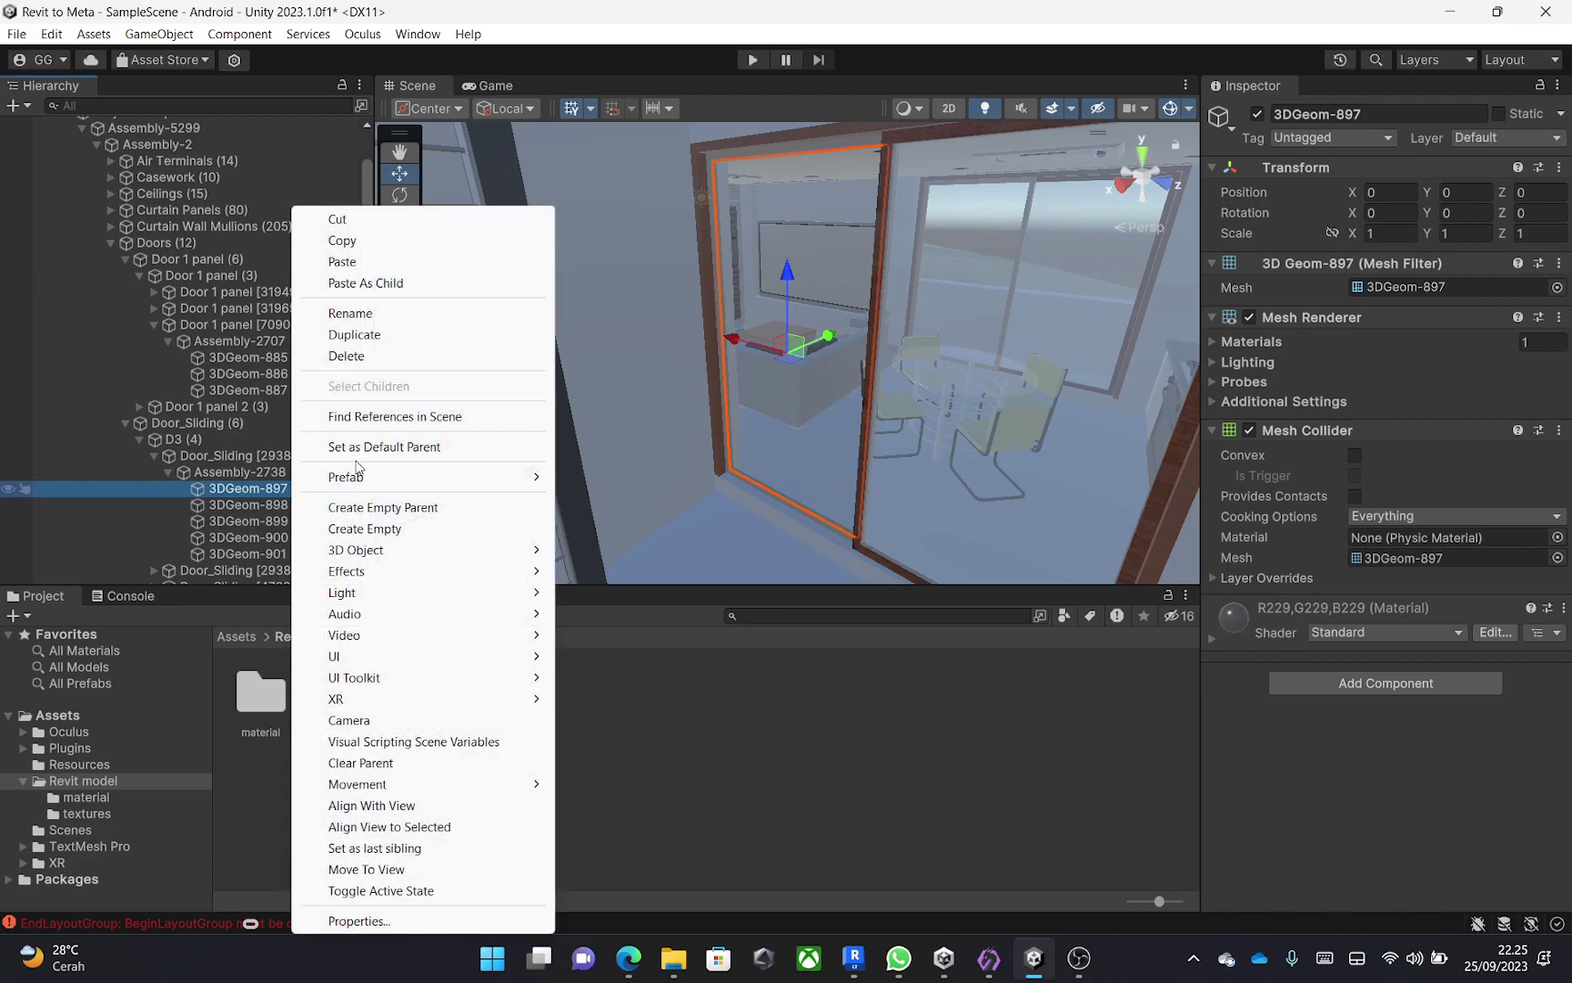
left_click(378, 509)
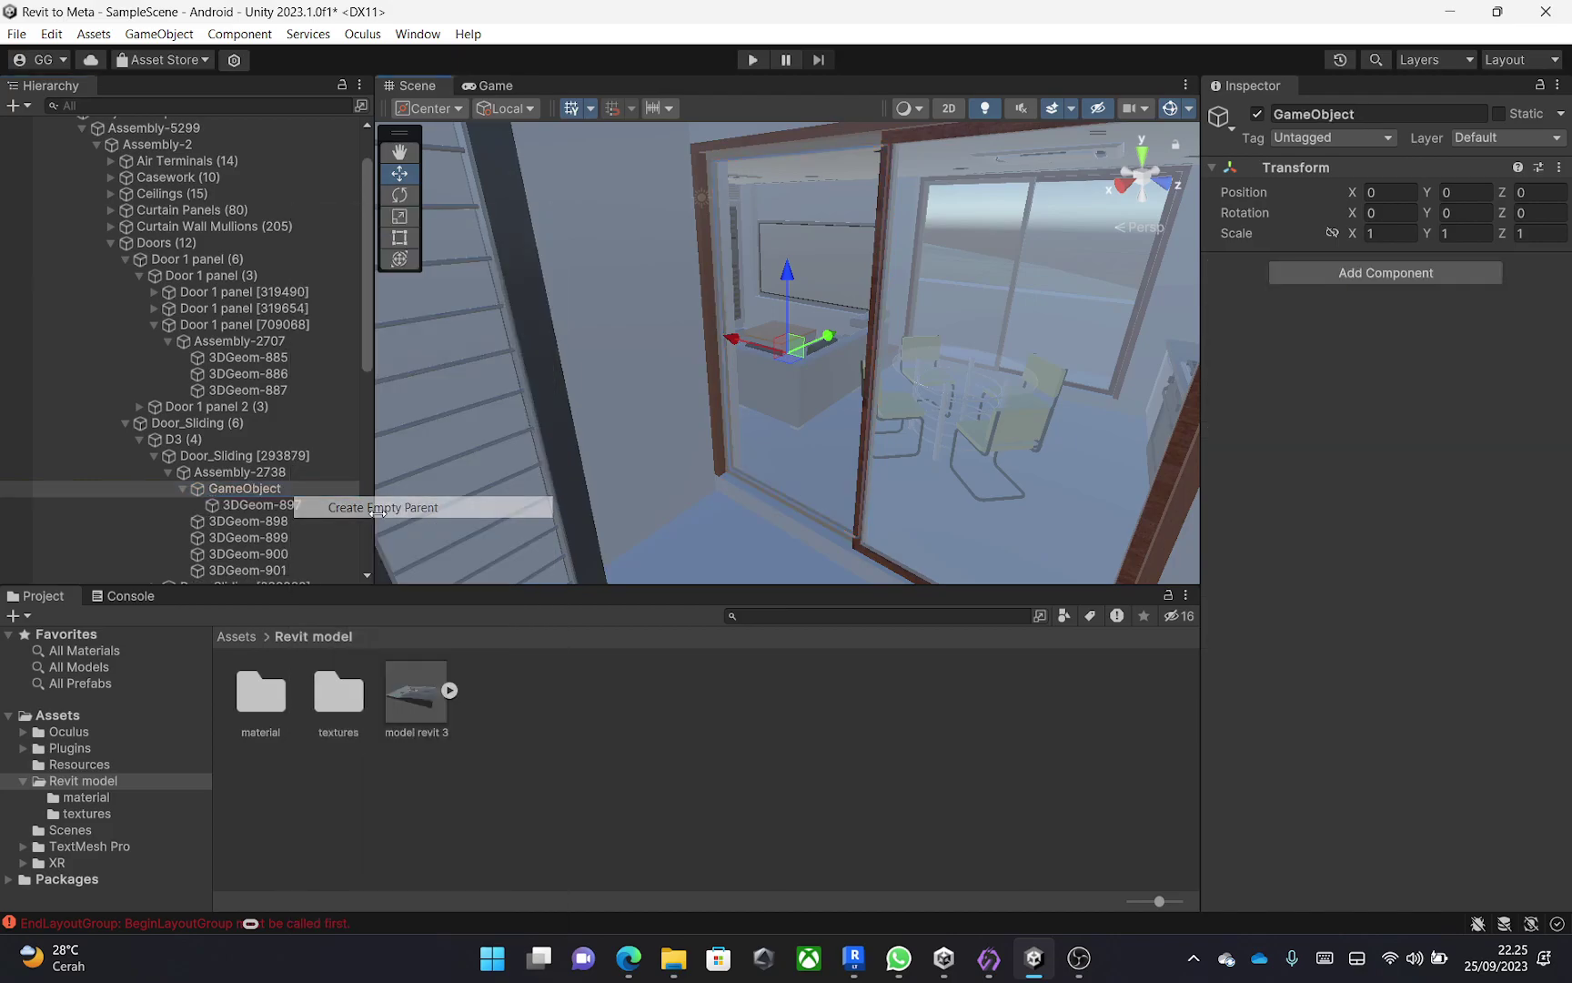
Move the sliding door mesh 3DGeom-898 into the new GameObject alongside 3DGeom-897.
left_click(283, 522)
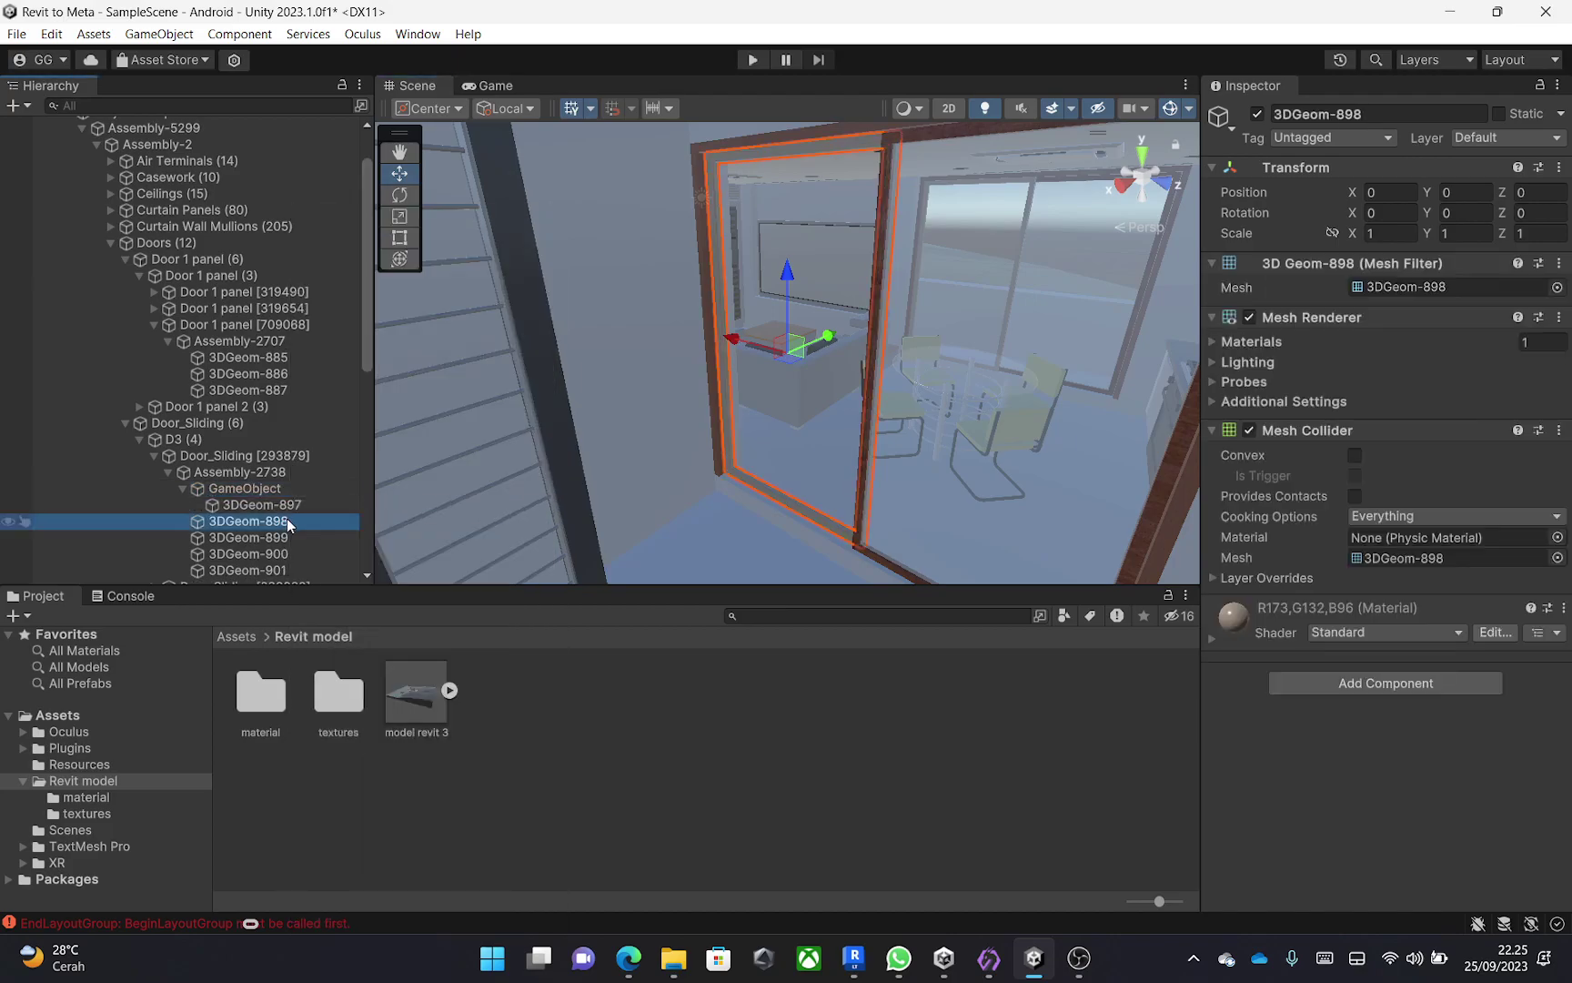
mouse_move(290, 518)
left_mouse_down()
mouse_move(279, 475)
mouse_move(276, 490)
left_mouse_up()
left_click(276, 491)
Toggle the new GameObject's scene visibility repeatedly to check which sliding door parts it groups, leaving it shown and selected.
left_click(3, 486)
left_click(3, 486)
left_click(3, 486)
left_click(3, 486)
left_click(3, 488)
left_click(2, 488)
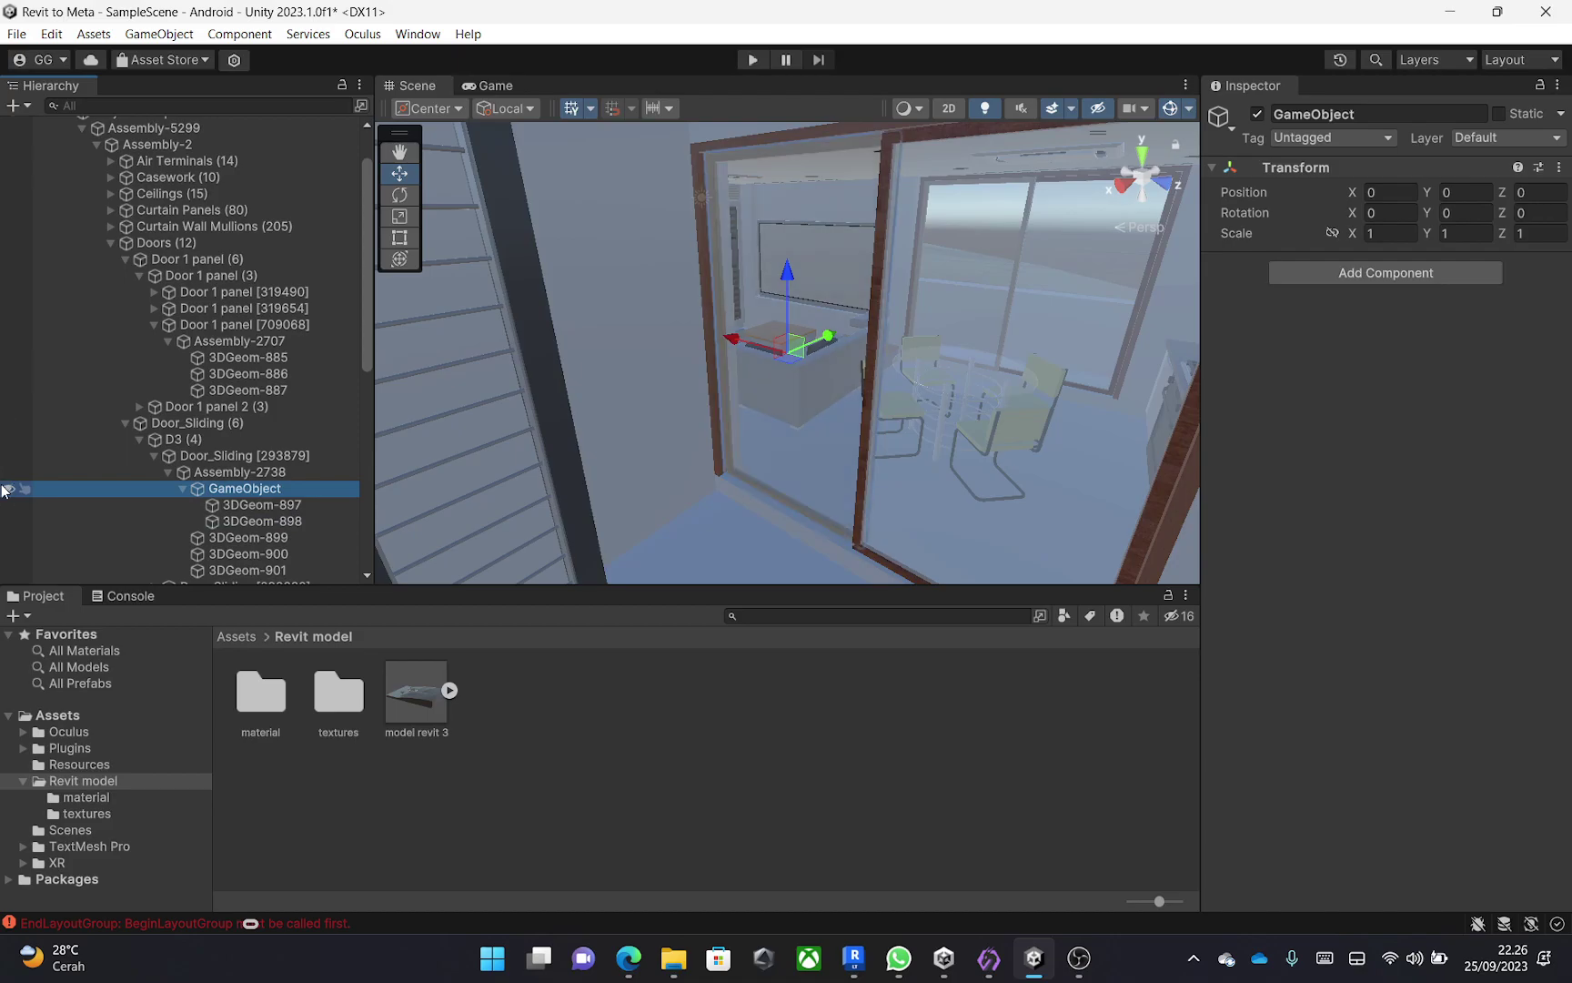
left_click(2, 487)
left_click(3, 488)
left_click(2, 487)
left_click(3, 488)
left_click(277, 505)
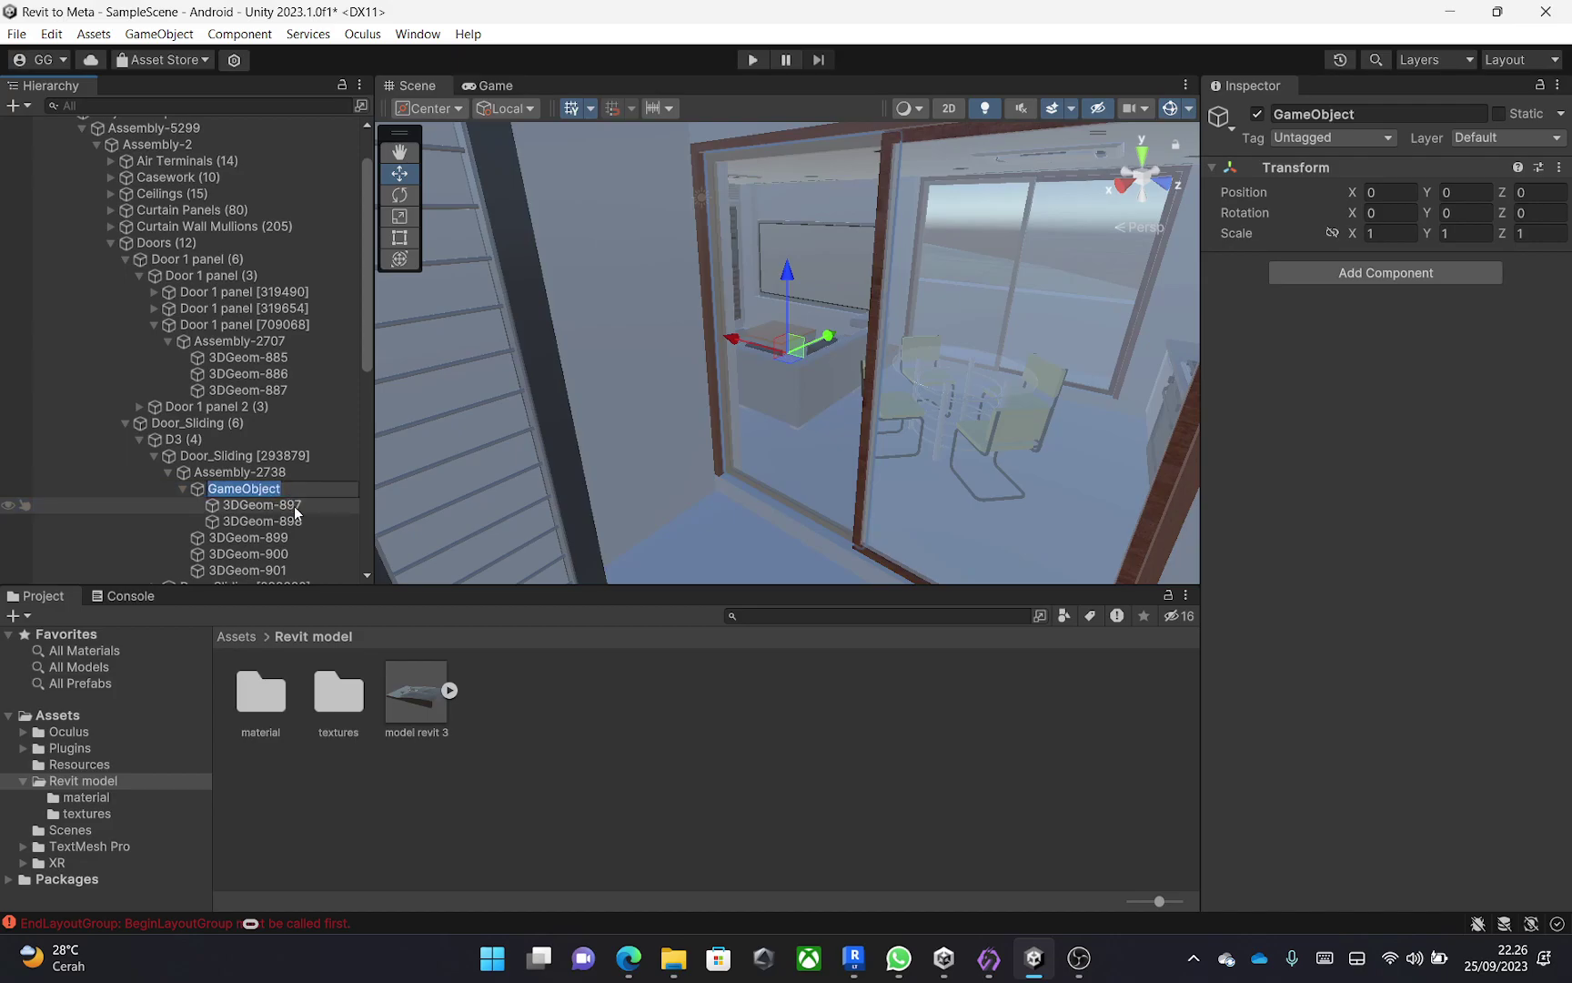
left_click(307, 491)
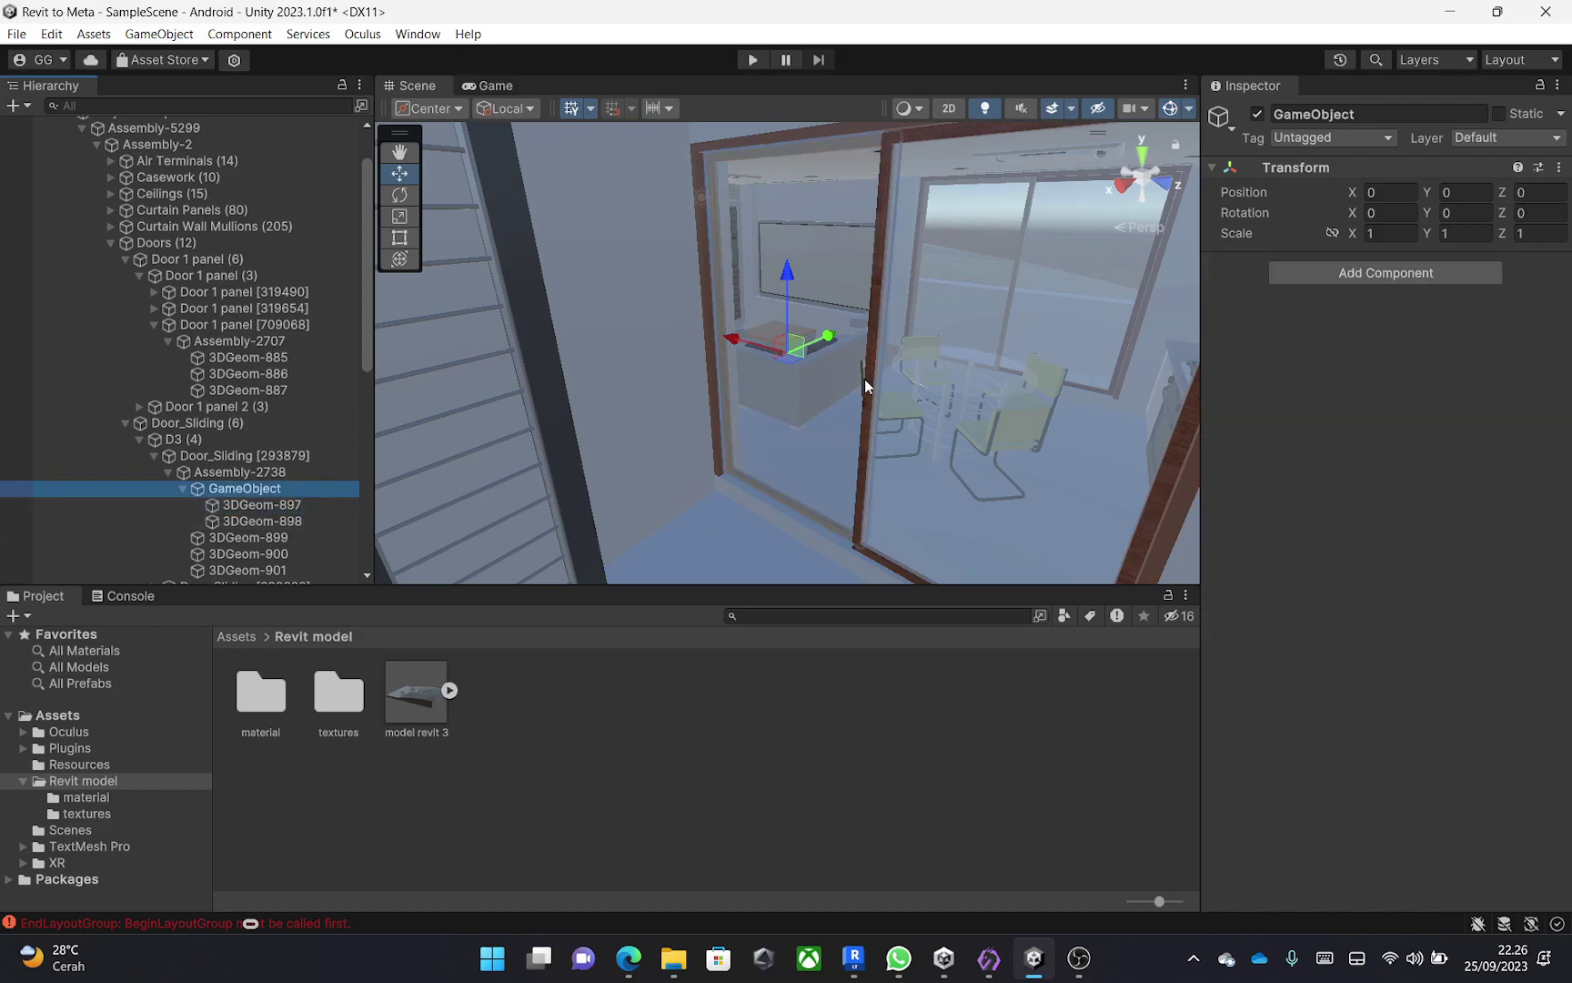
Try sliding the grouped sliding door GameObject along its X axis within the door frame, undoing each move.
middle_click_drag(828, 420, 706, 372)
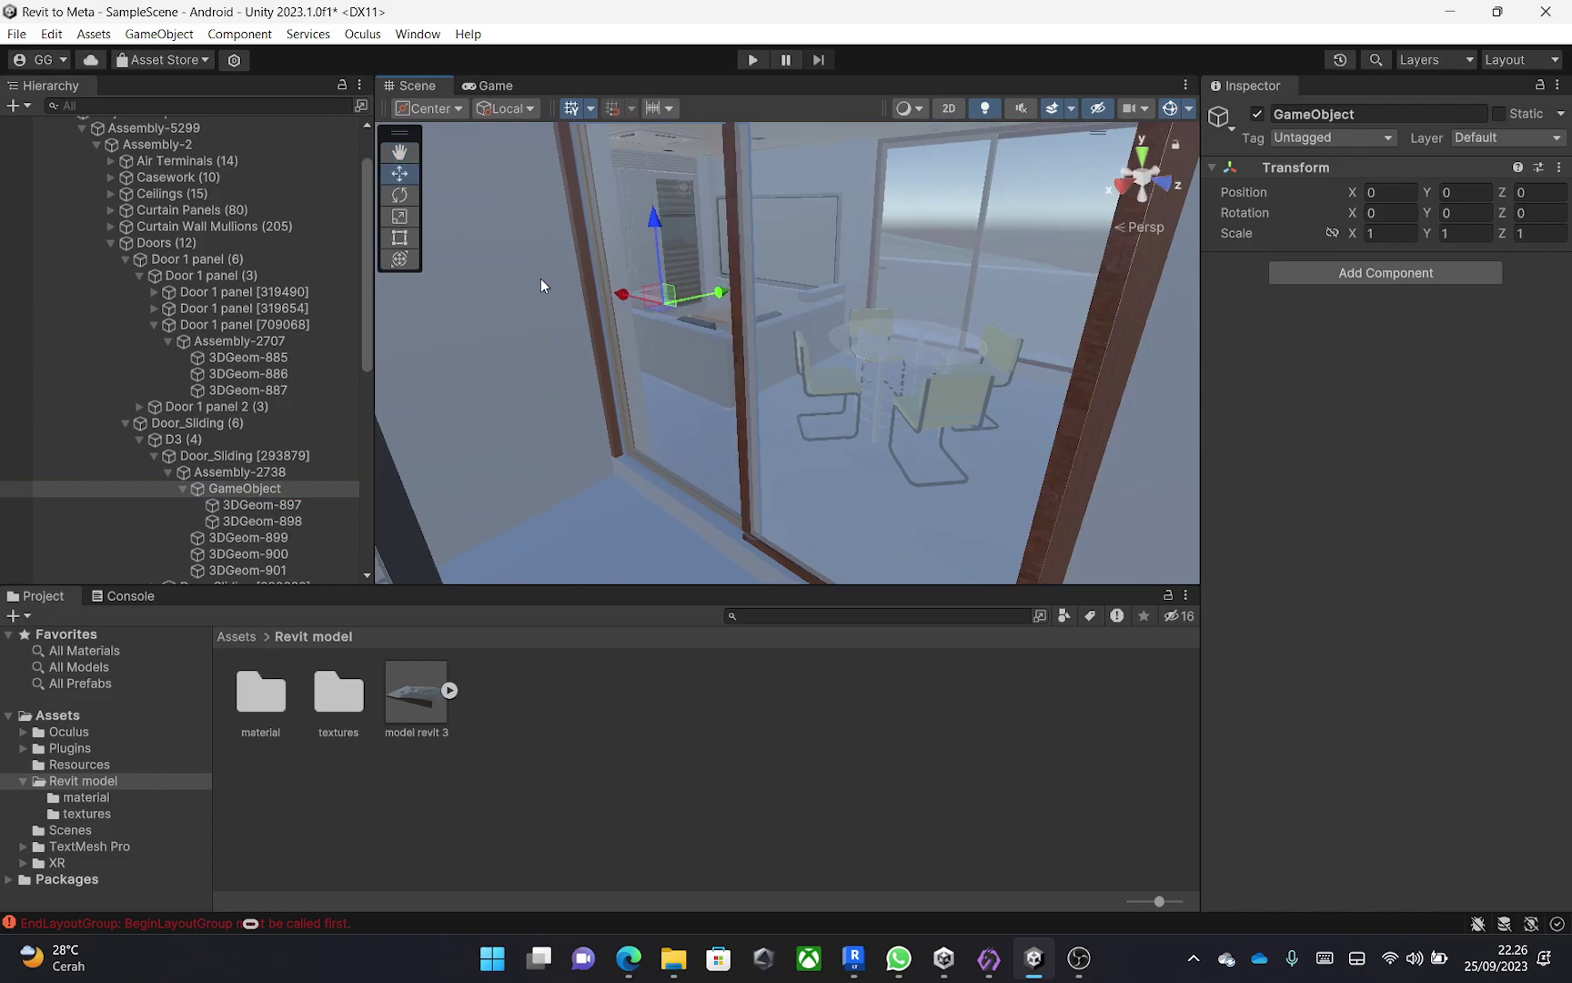
left_click(626, 294)
left_click_drag(627, 294, 674, 313)
left_click(699, 328)
left_click(634, 298)
left_click_drag(716, 324, 672, 314)
left_click(653, 345)
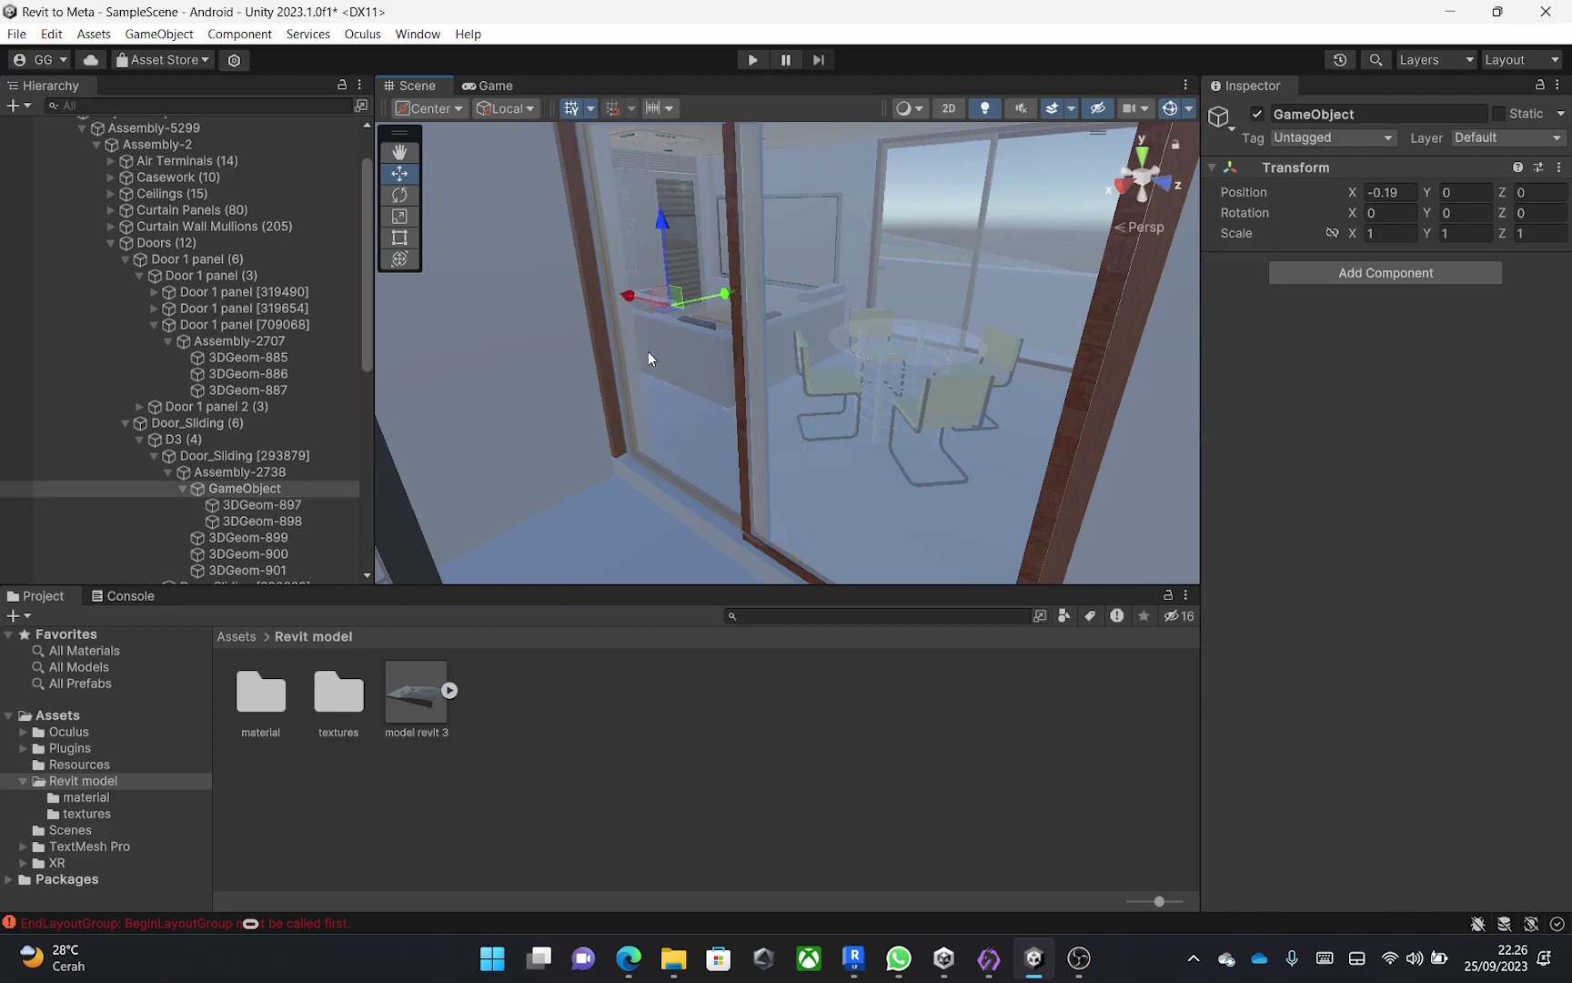
key("ctrl+z")
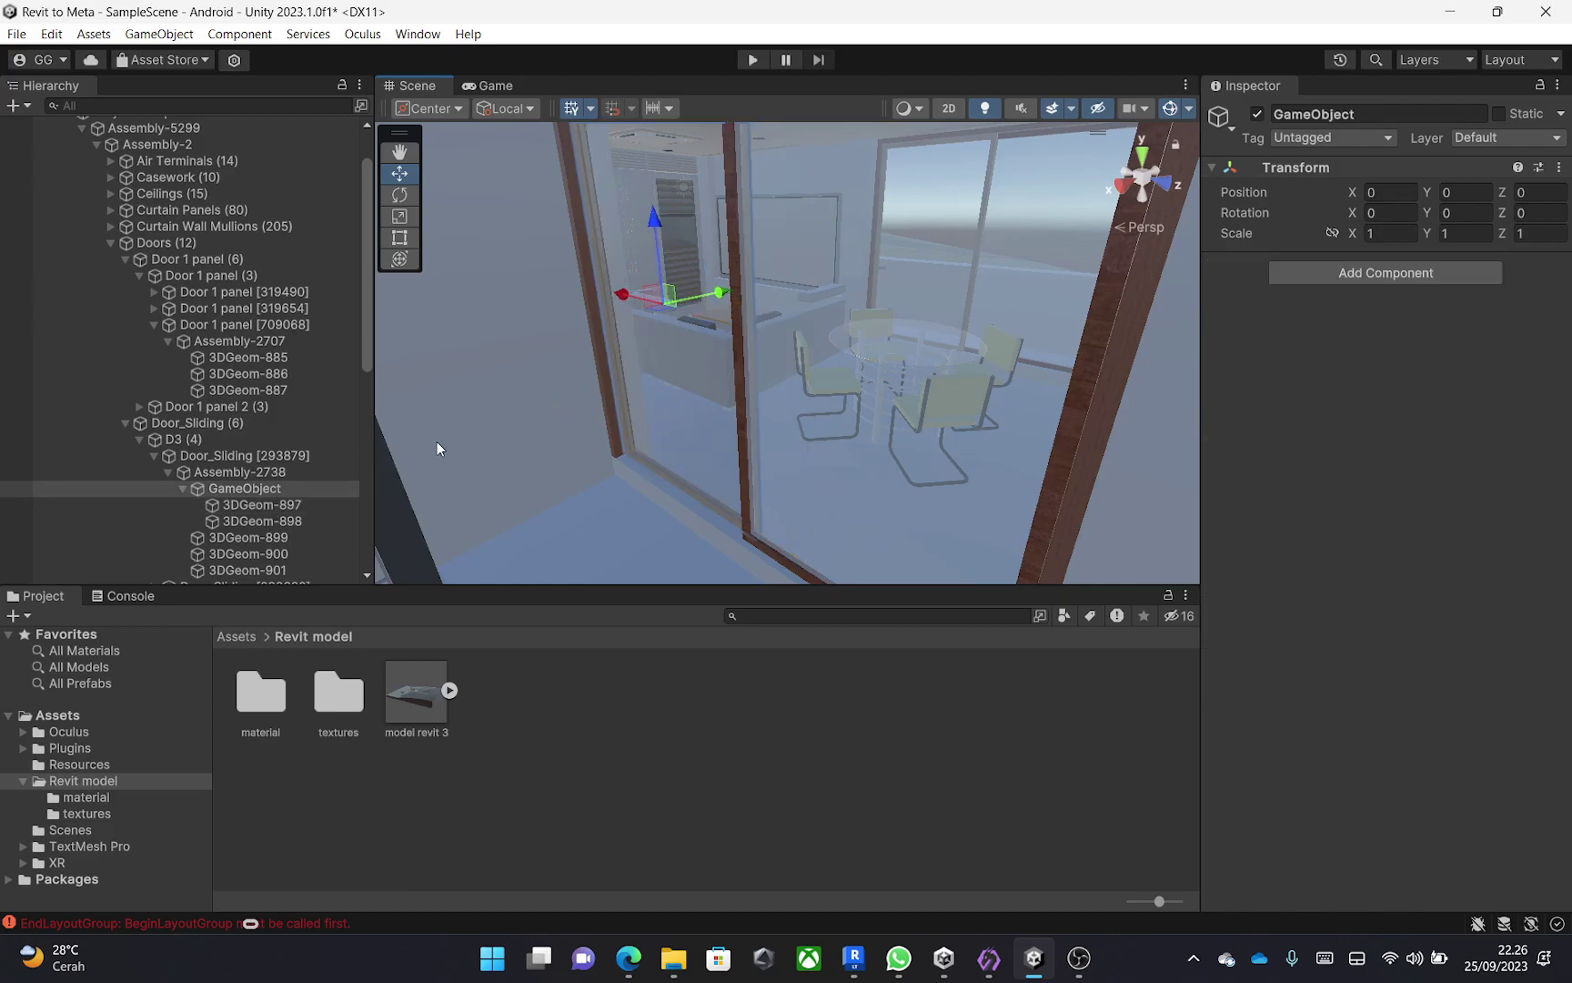
left_click_drag(622, 290, 657, 308)
key("ctrl+z")
Examine the house model from the sliding door outwards to the full exterior, including the roof and pool.
middle_click_drag(639, 316, 654, 357)
right_click_drag(654, 358, 992, 512)
scroll(860, 444, "down", 5)
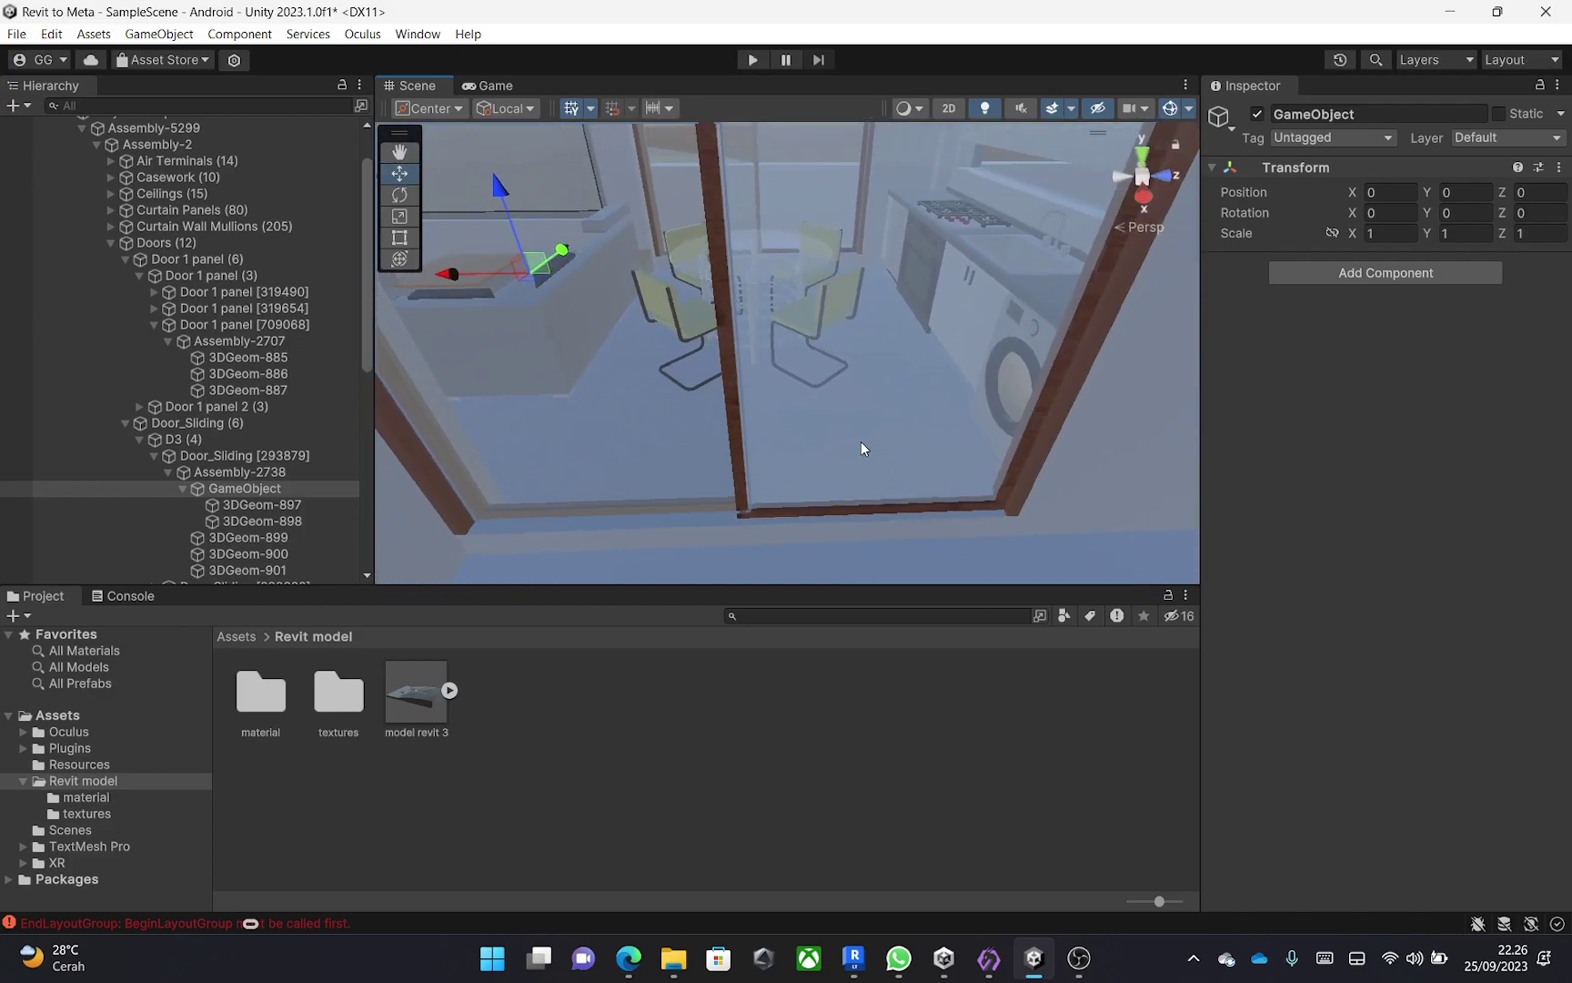
scroll(848, 450, "down", 2)
left_click(236, 636)
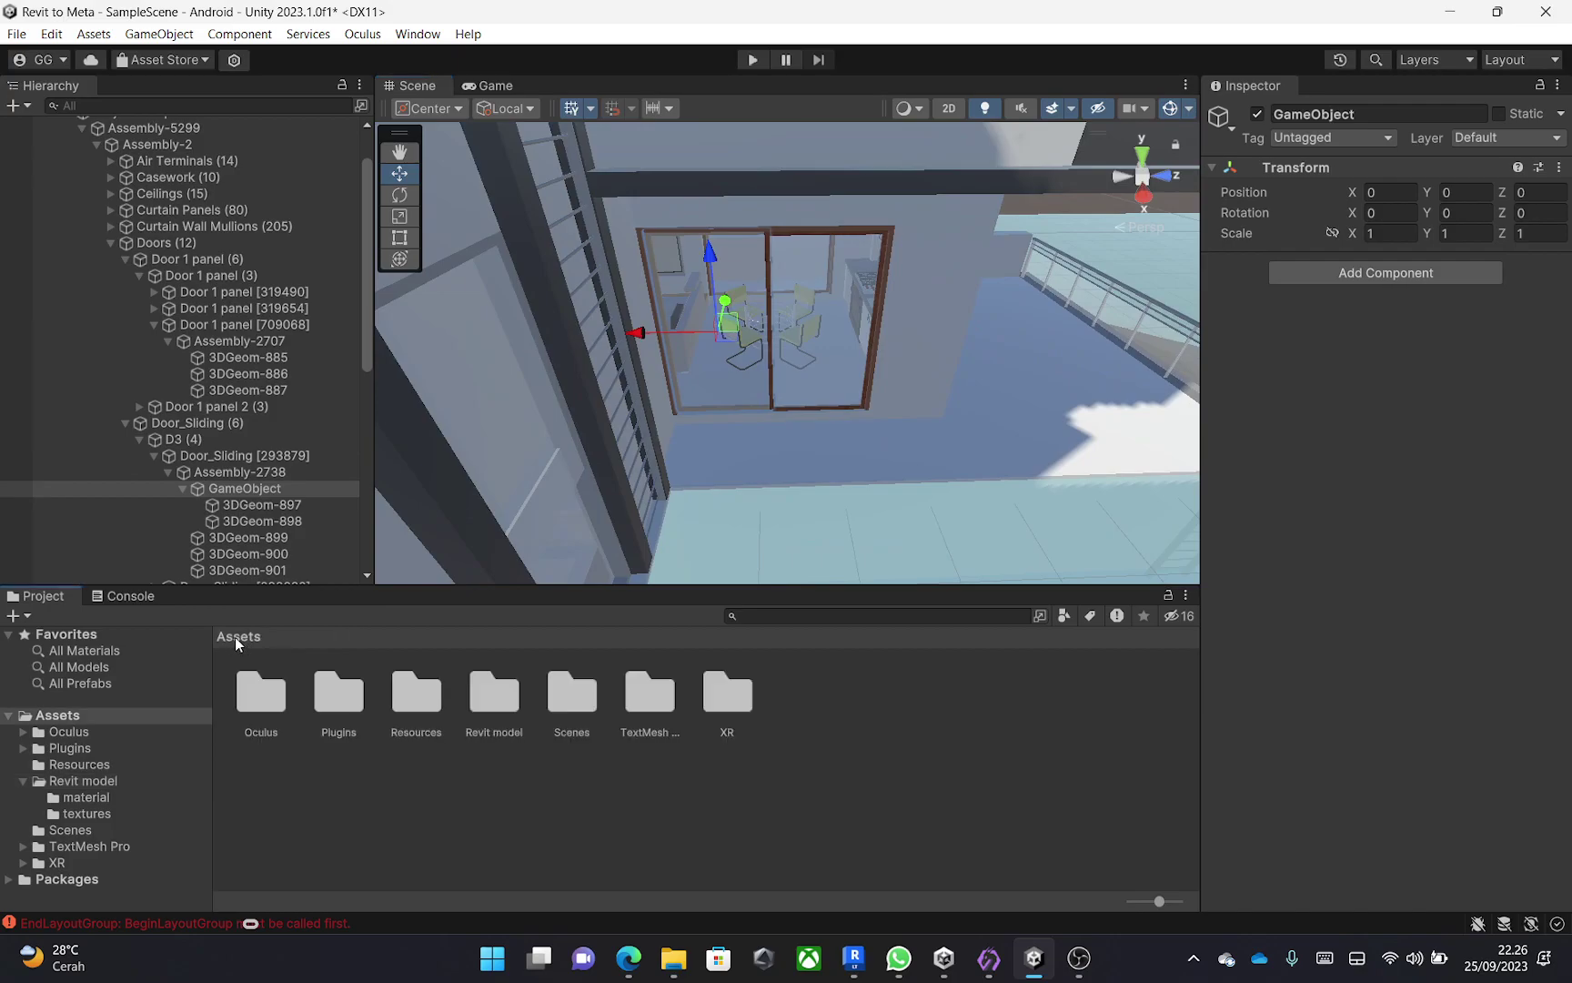
scroll(852, 453, "down", 10)
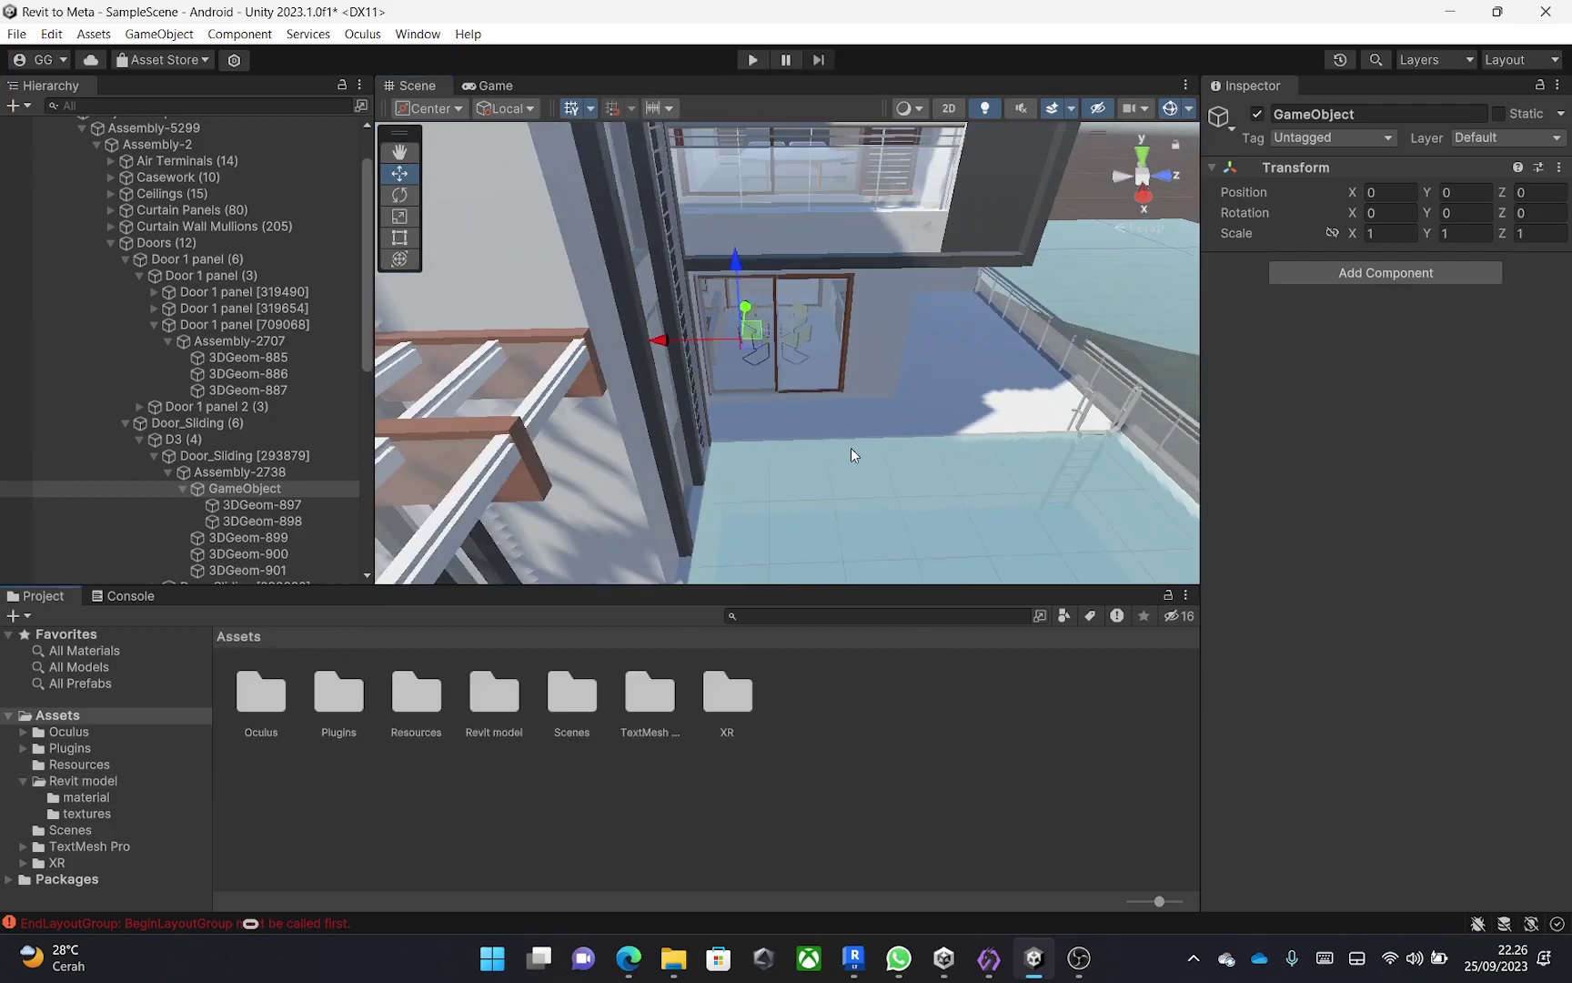
middle_click_drag(852, 453, 791, 455)
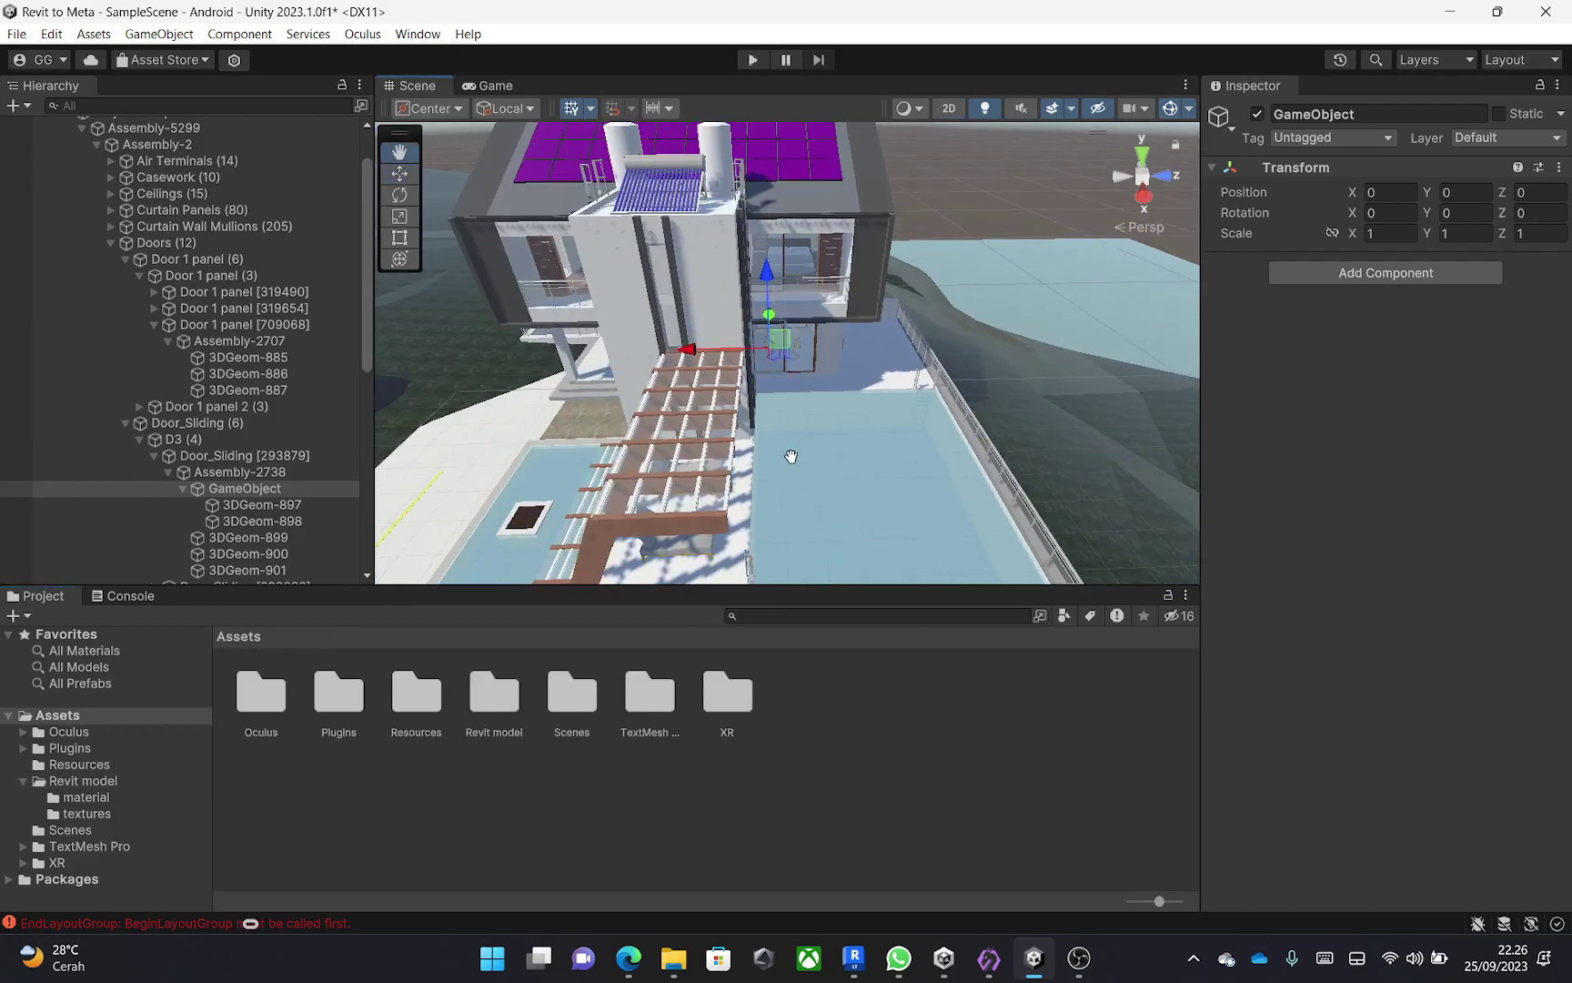
right_click_drag(791, 456, 853, 479)
scroll(182, 237, "up", 3)
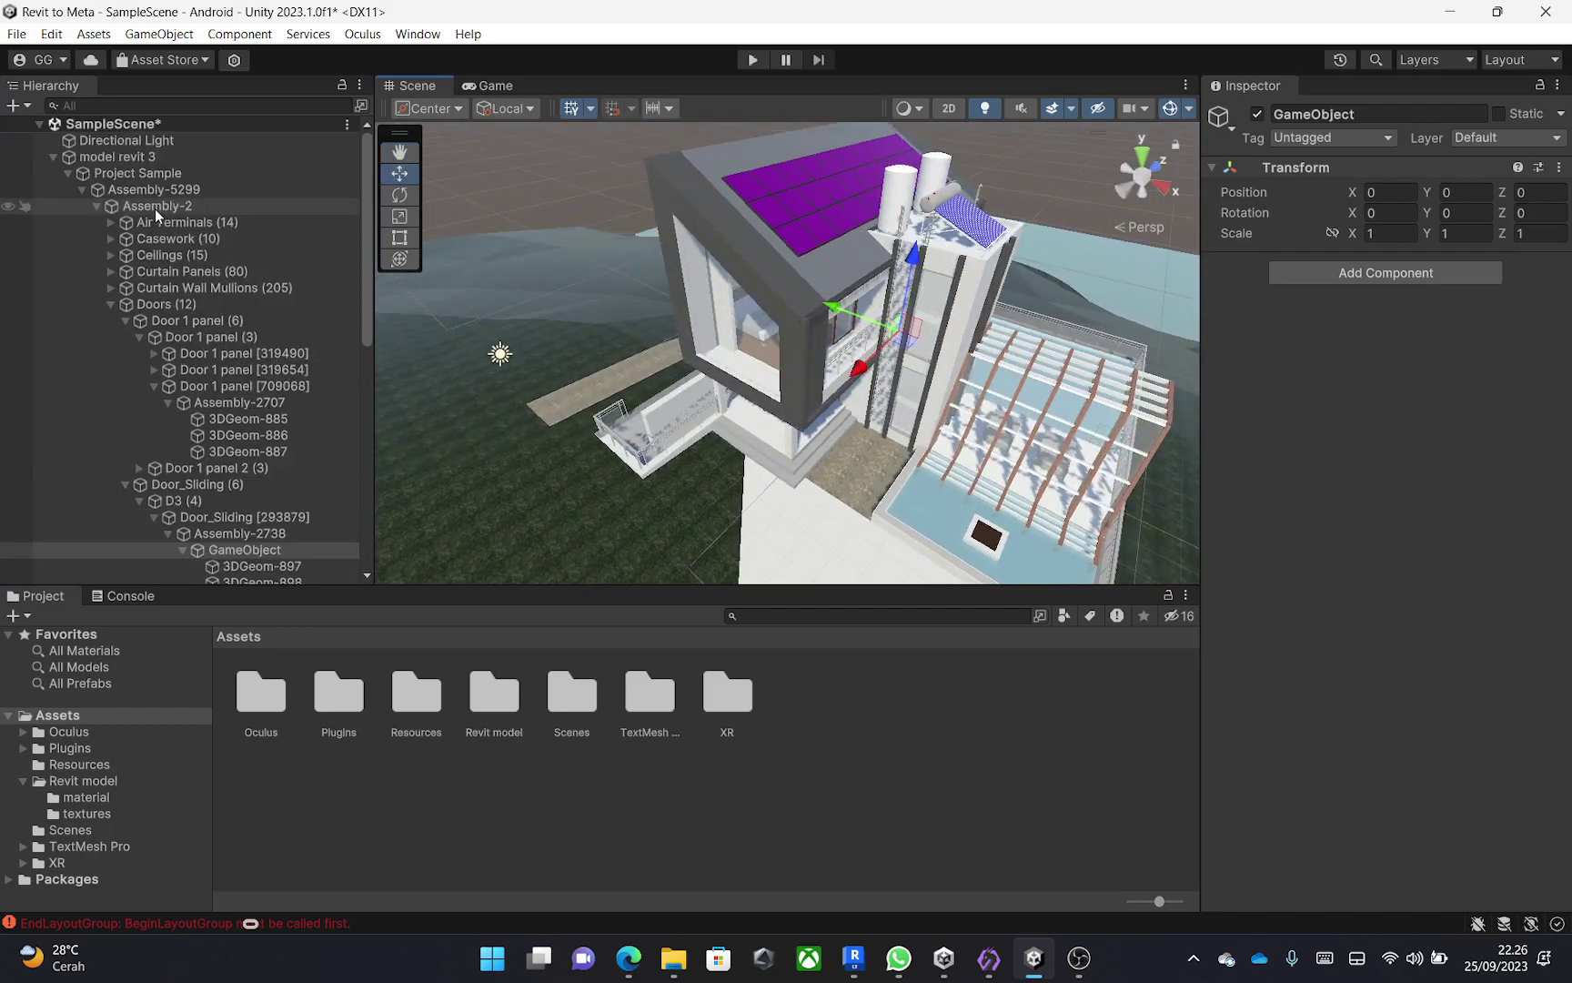
Collapse the model revit 3 hierarchy, clear the selection, and save SampleScene.
left_click(53, 157)
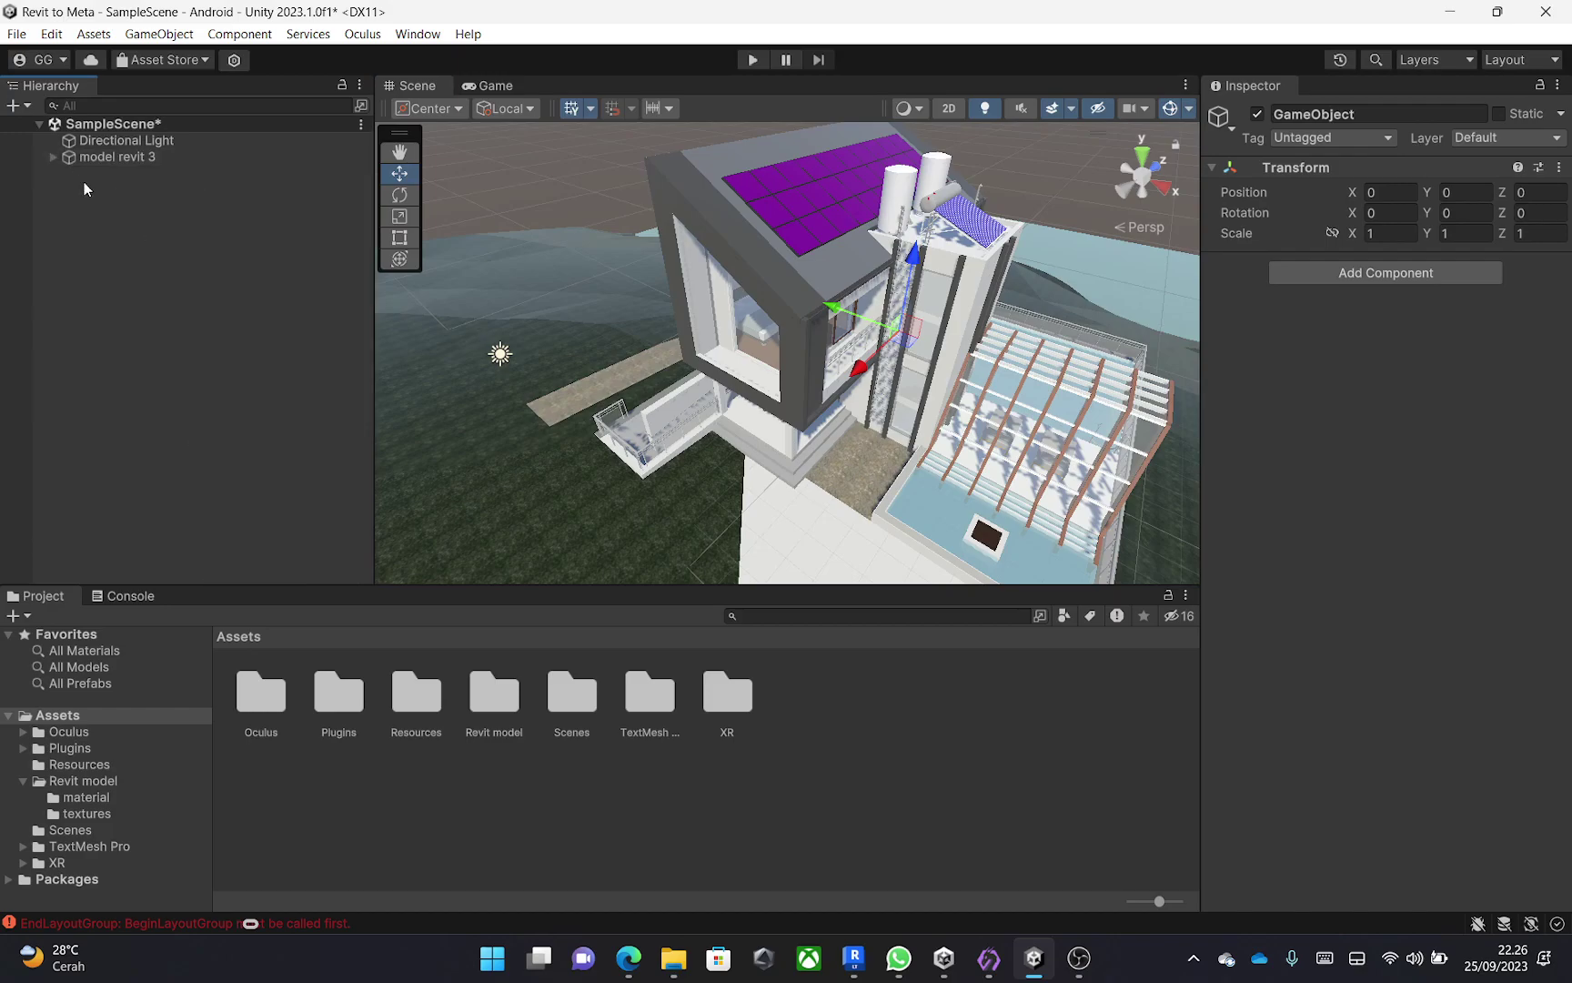
left_click(133, 222)
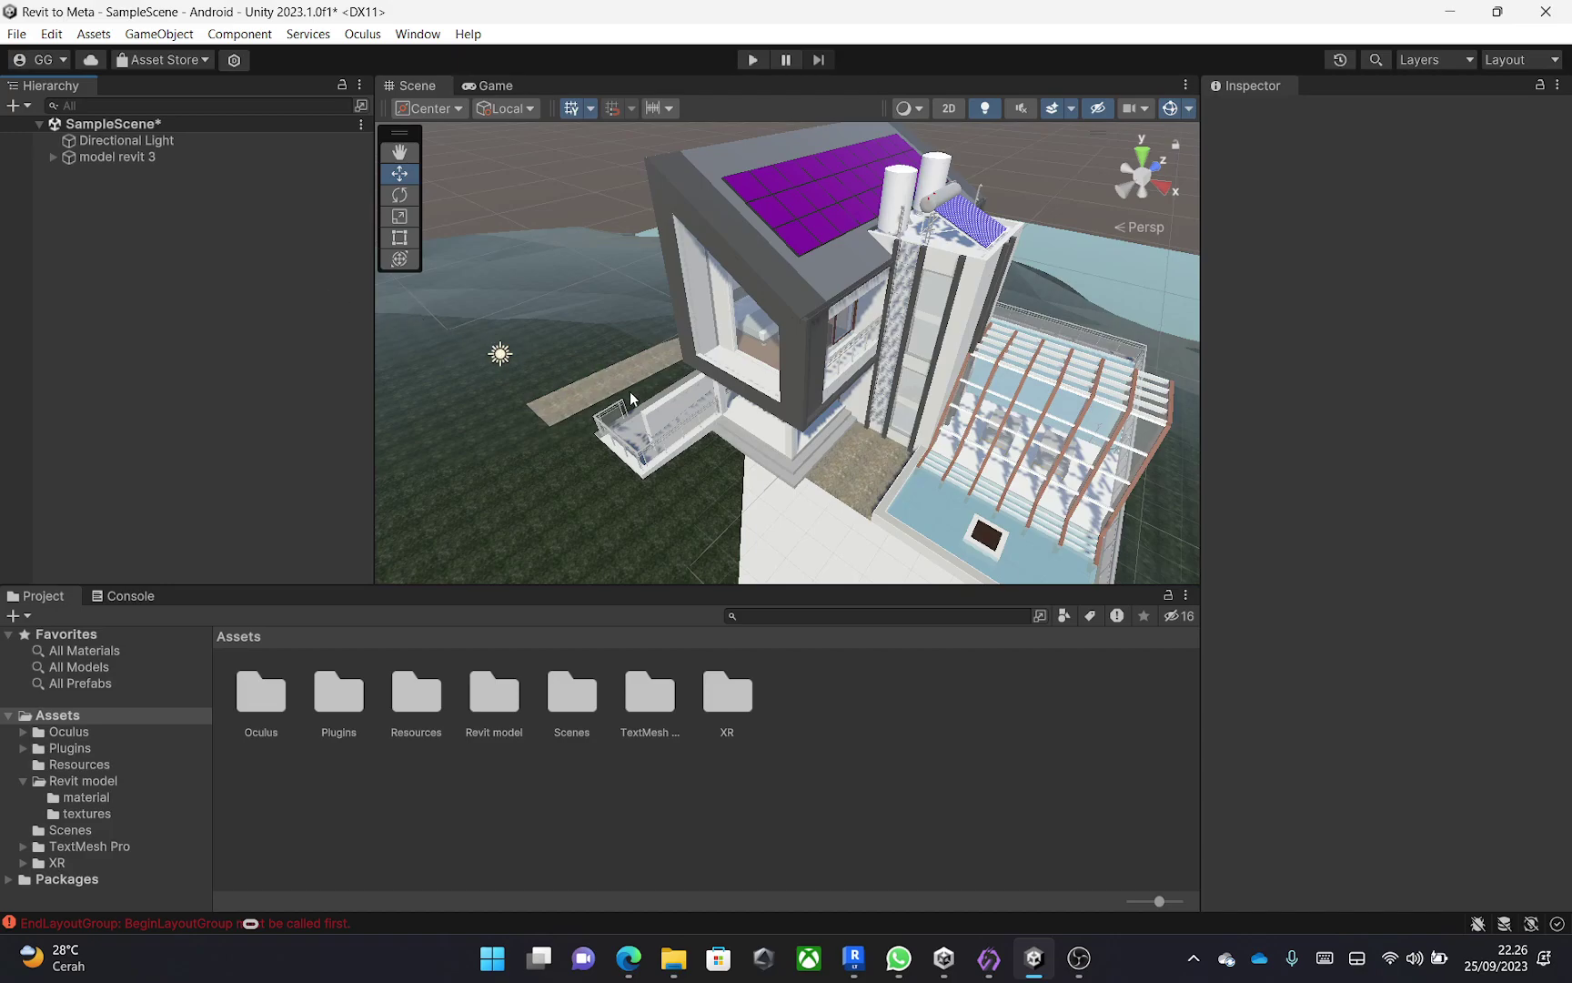
scroll(728, 448, "down", 1)
middle_click_drag(751, 461, 669, 417)
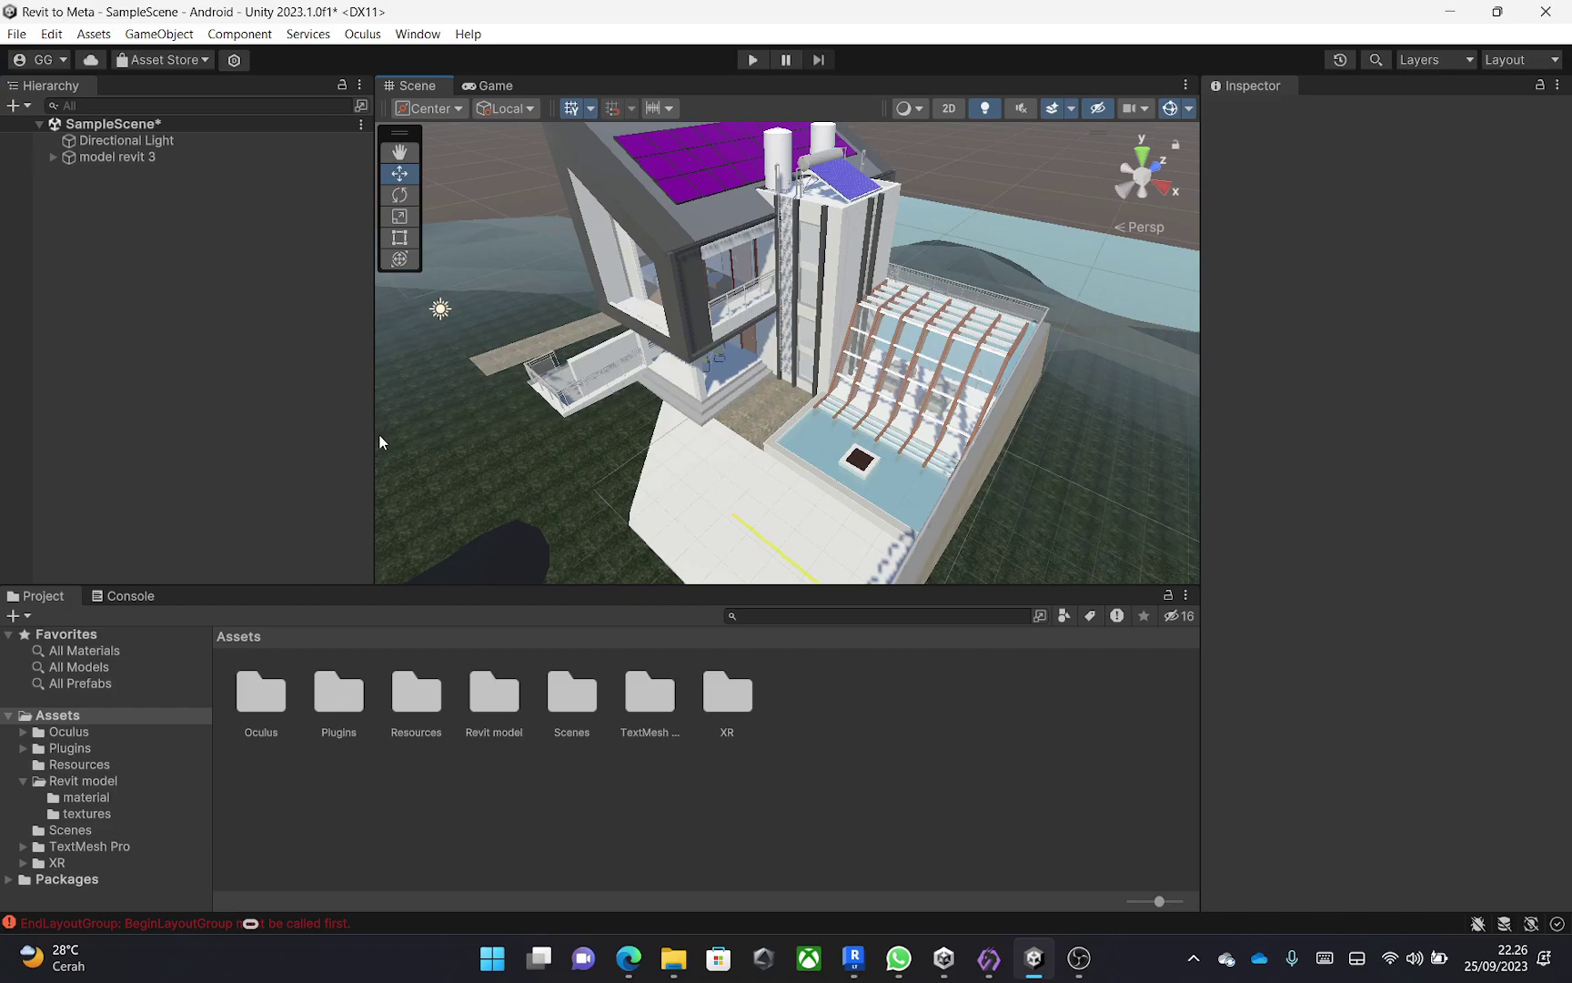
key("ctrl+s")
Switch to File Explorer and open the Unity VR folder under Documents > Library in the personal OneDrive.
mouse_move(669, 953)
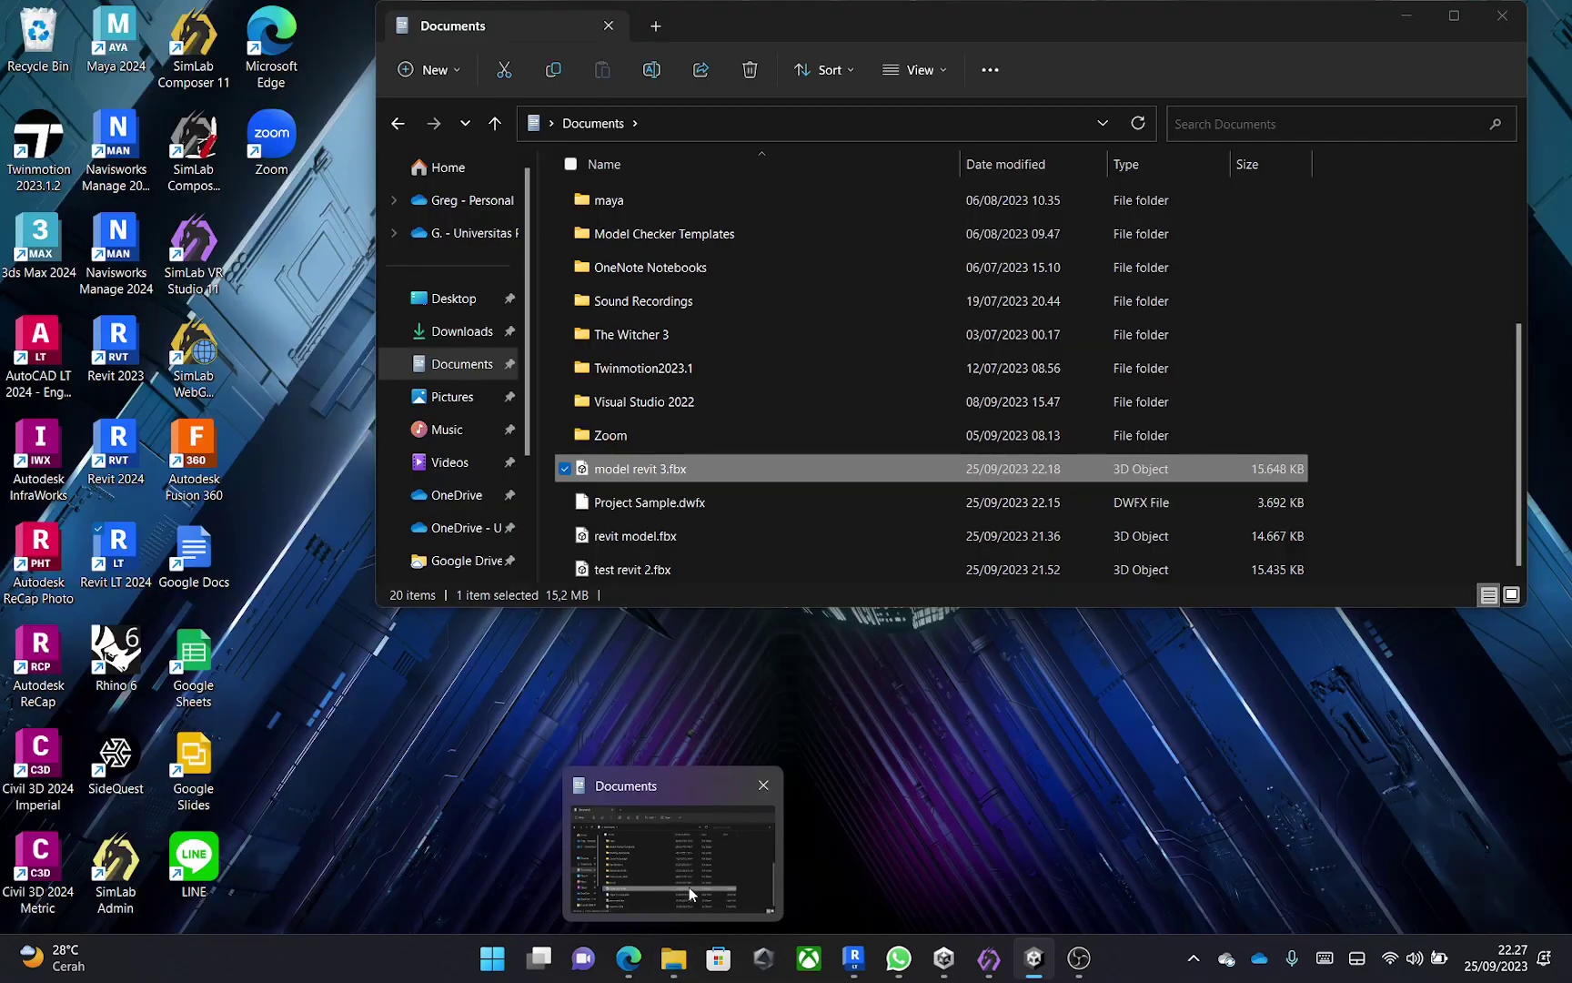
left_click(690, 883)
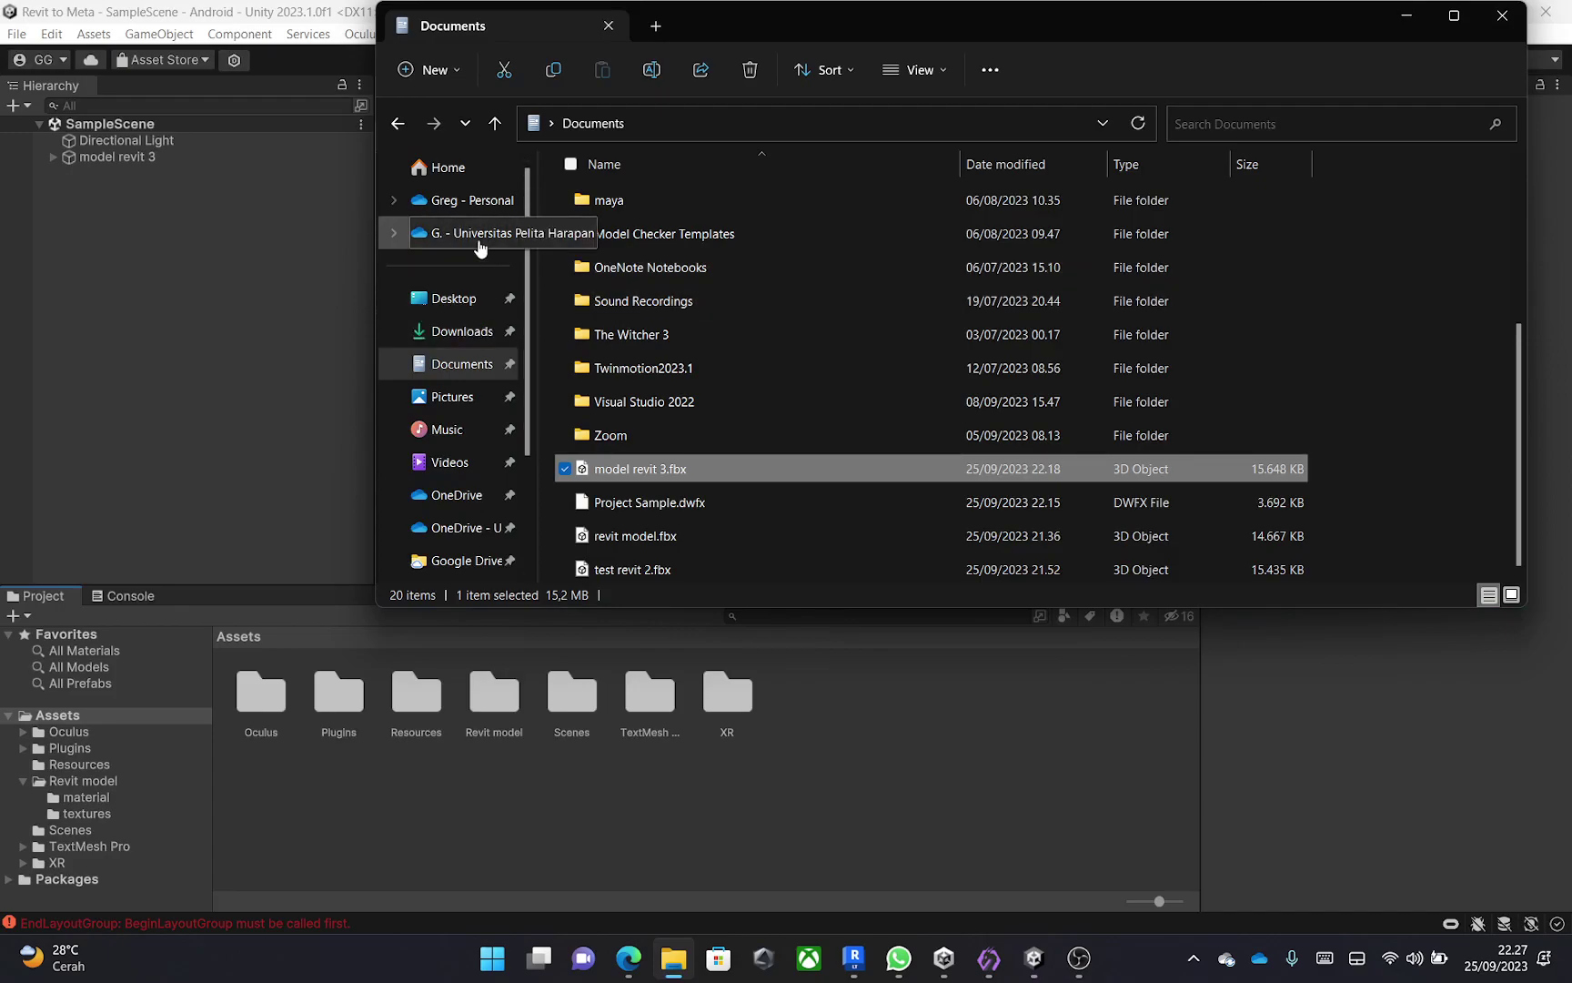
left_click(480, 212)
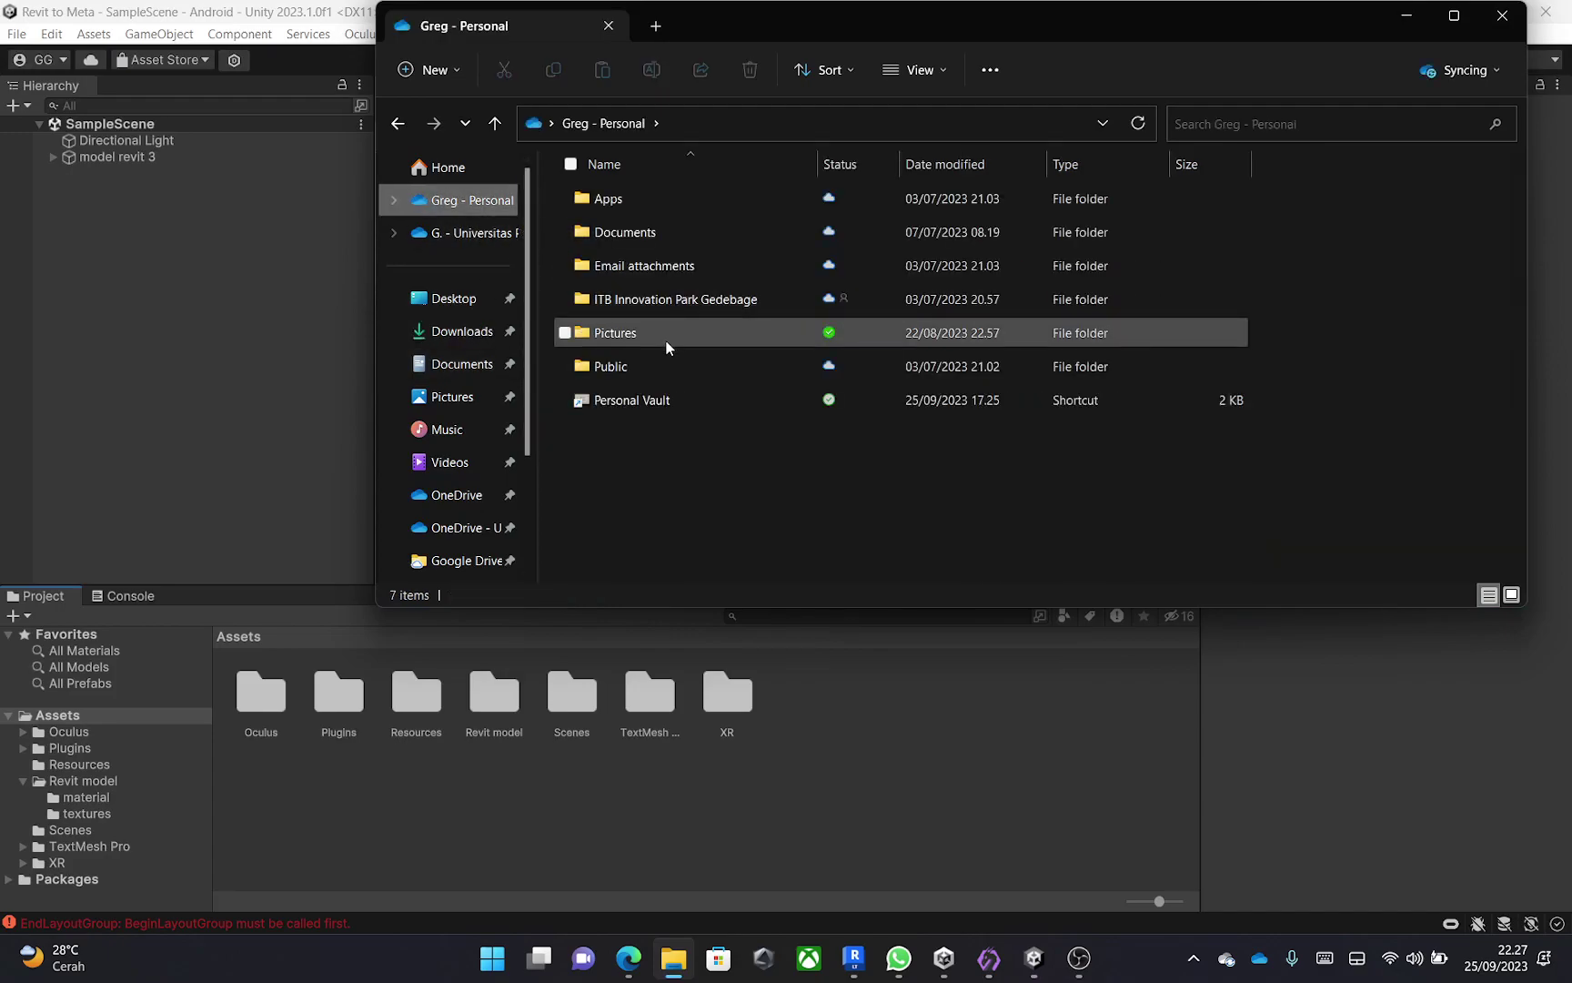
double_click(668, 233)
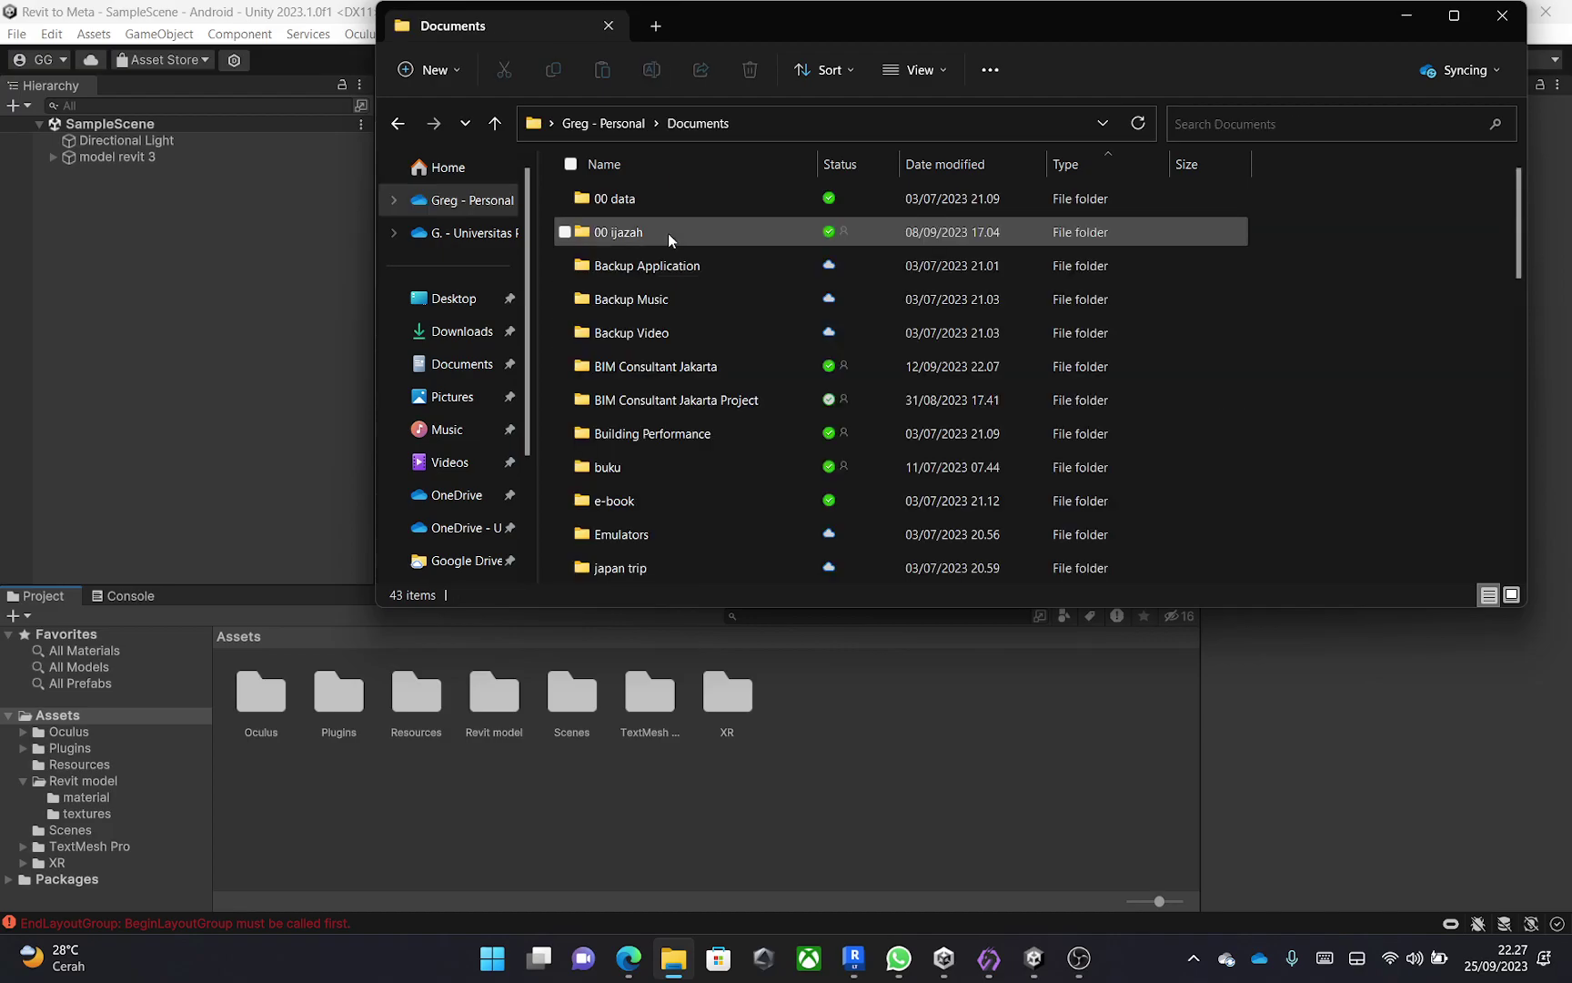
scroll(675, 459, "down", 2)
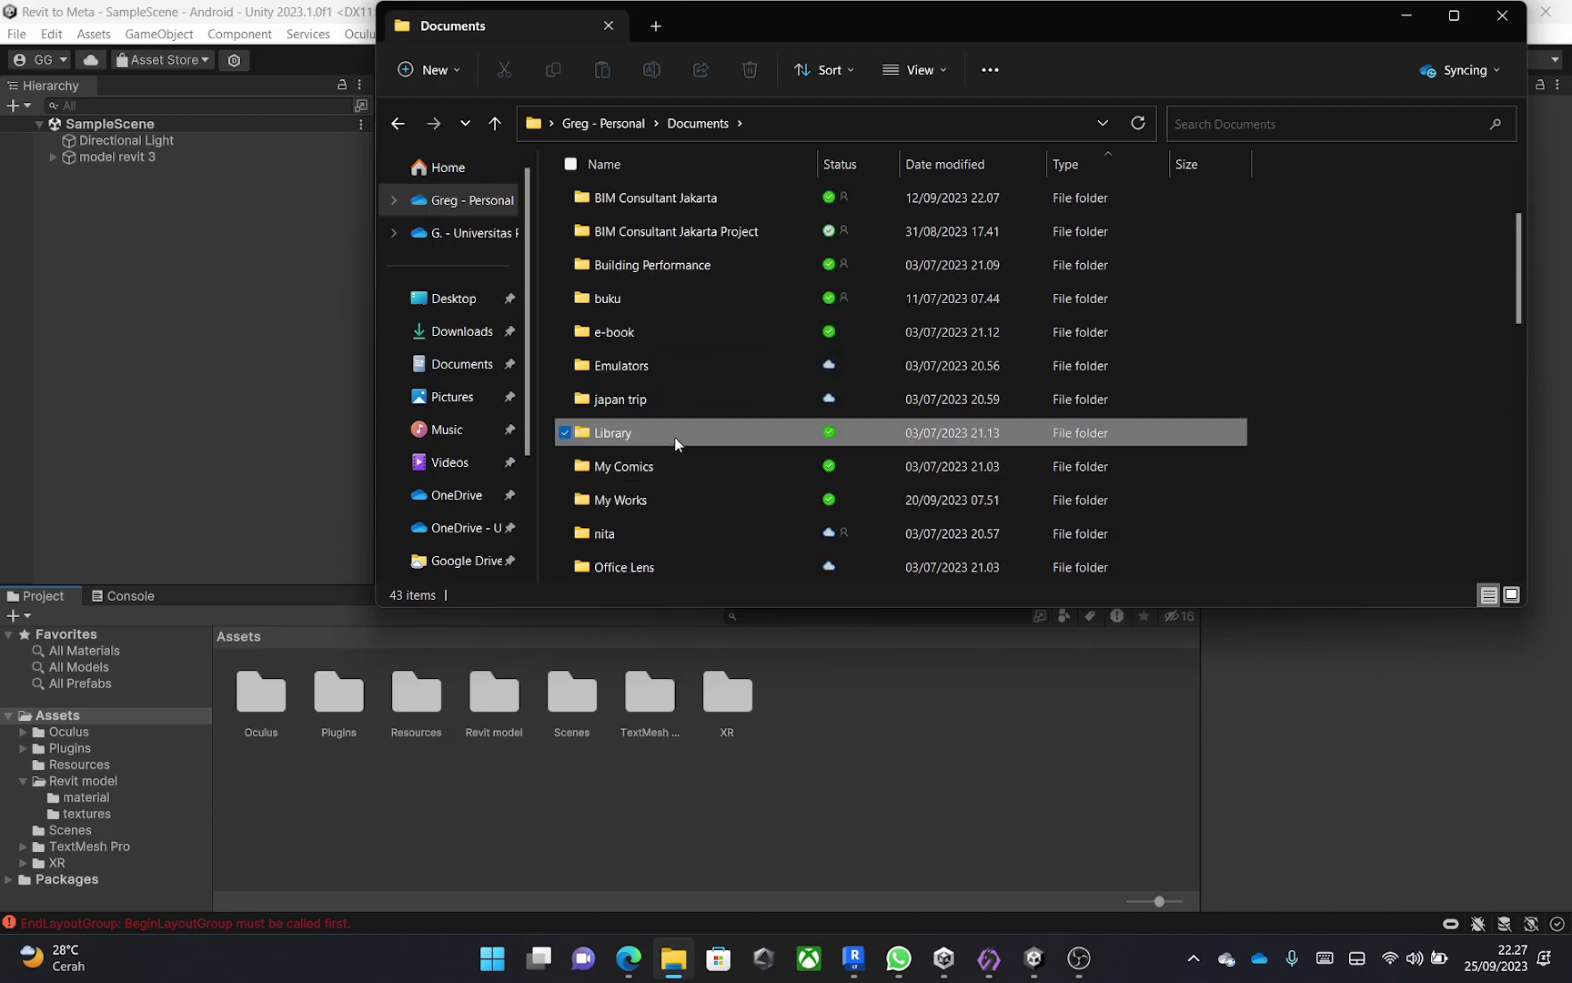
double_click(632, 433)
double_click(666, 393)
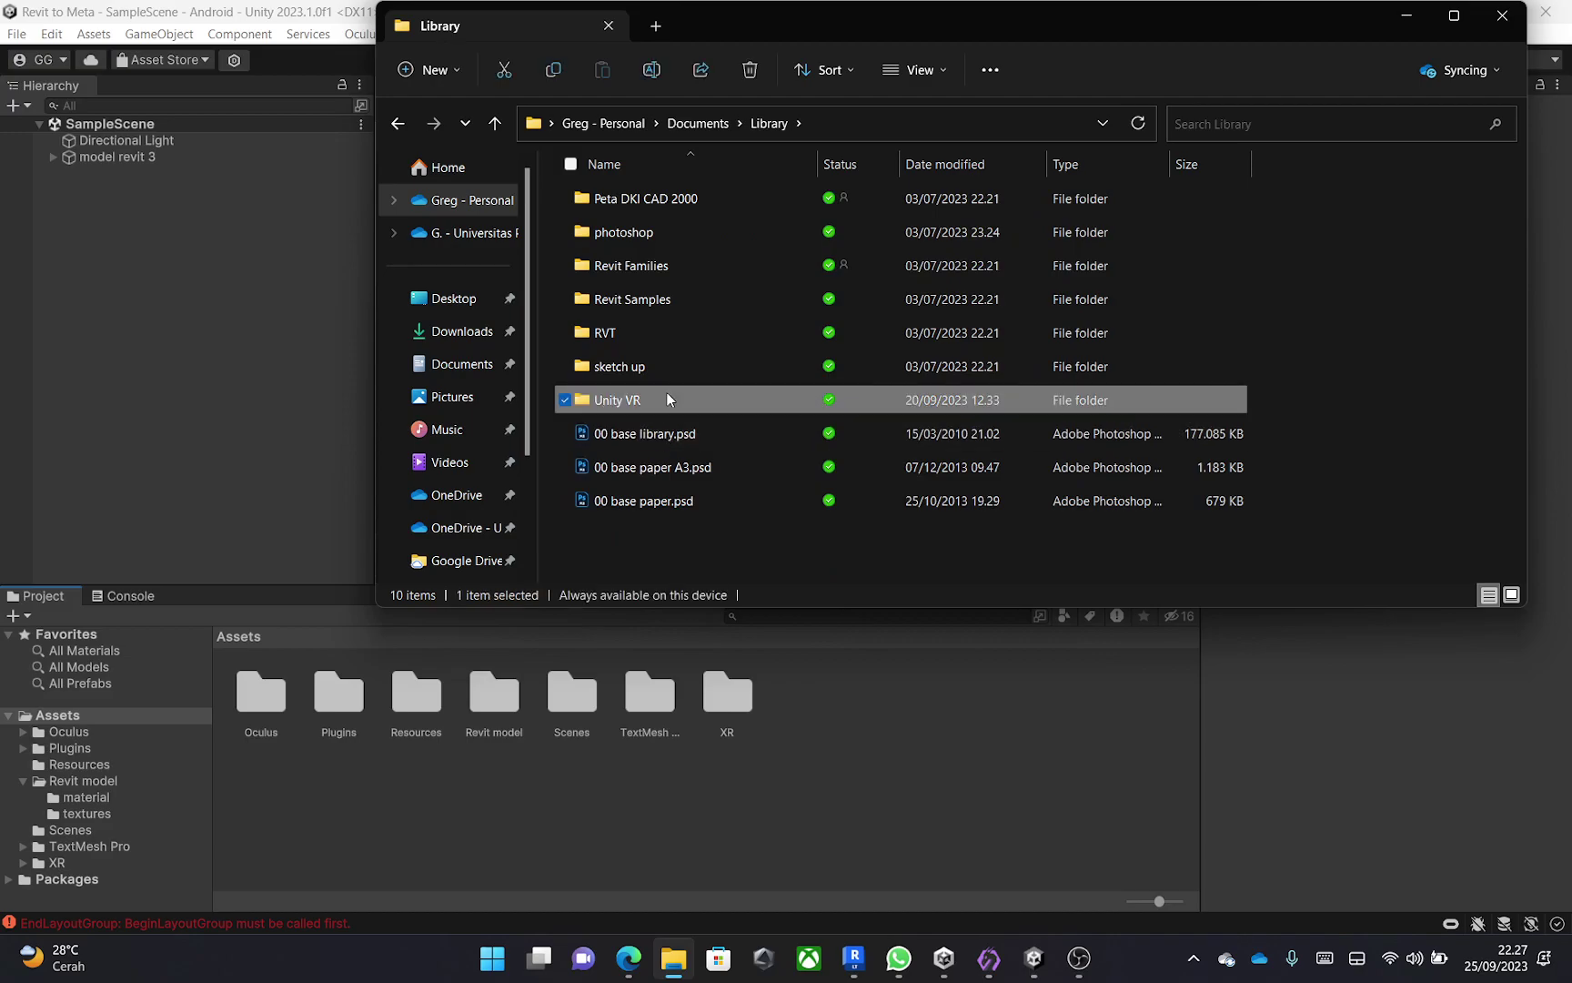
Import the OVR Integration 56 2023 template package with its New.unity scene into the Unity project.
left_click(646, 230)
double_click(648, 229)
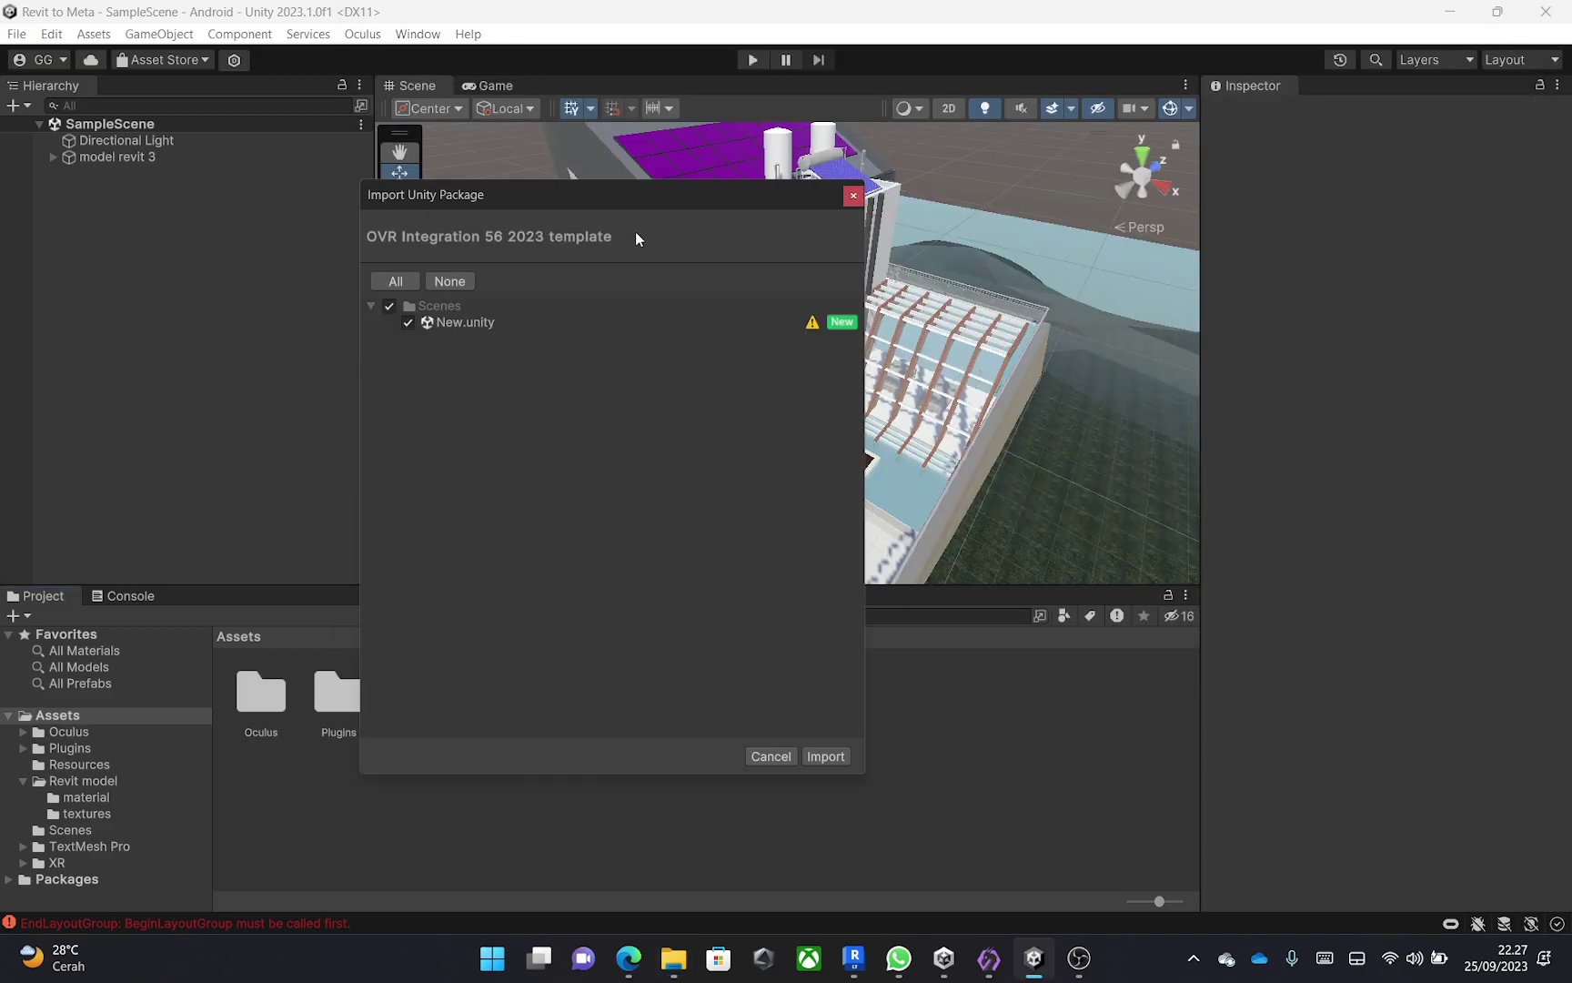
left_click(826, 756)
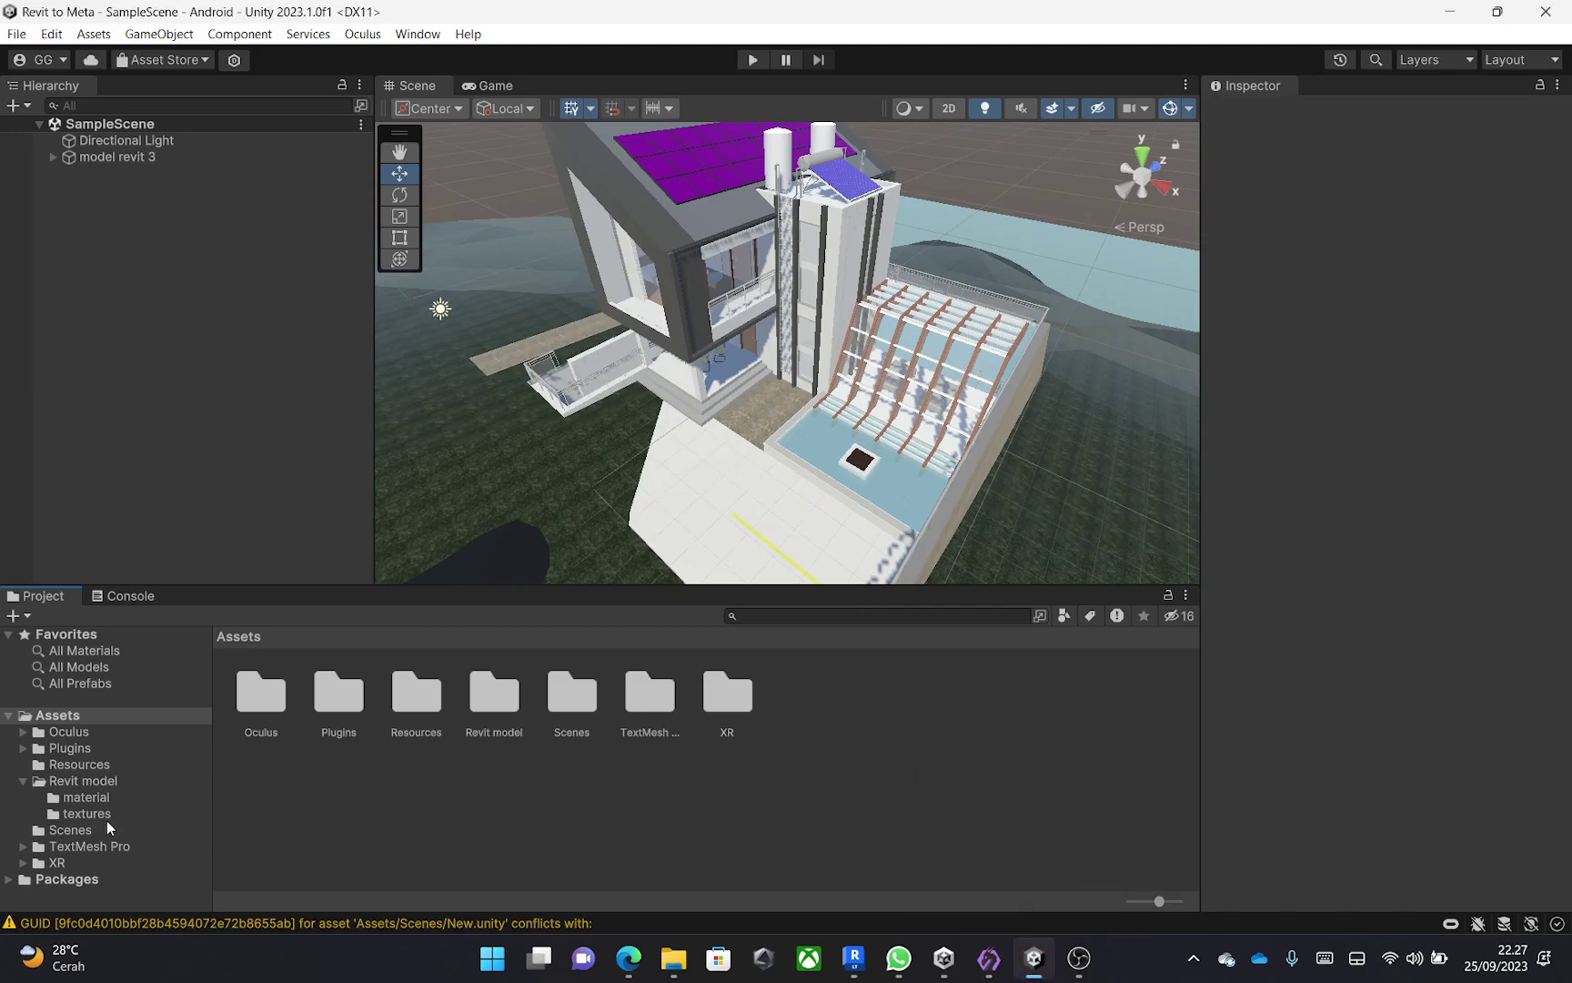
Open the New scene from the Scenes folder and copy its PointableCanvasModule and InteractionRigOVR-Synthetic objects.
left_click(69, 831)
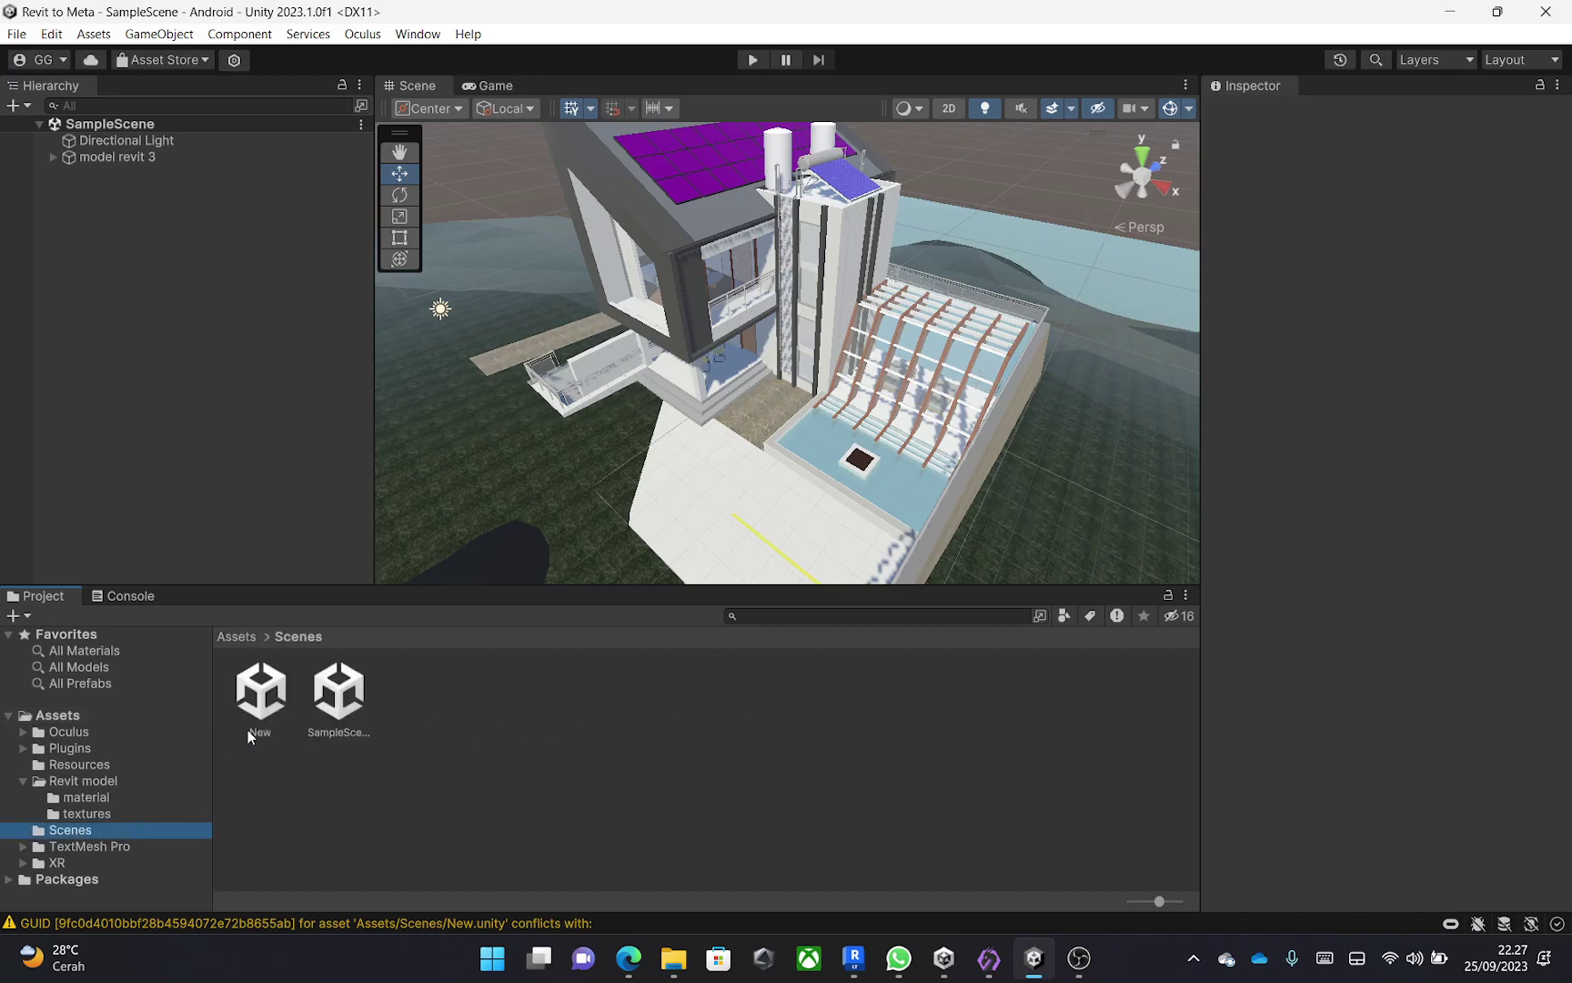
double_click(261, 691)
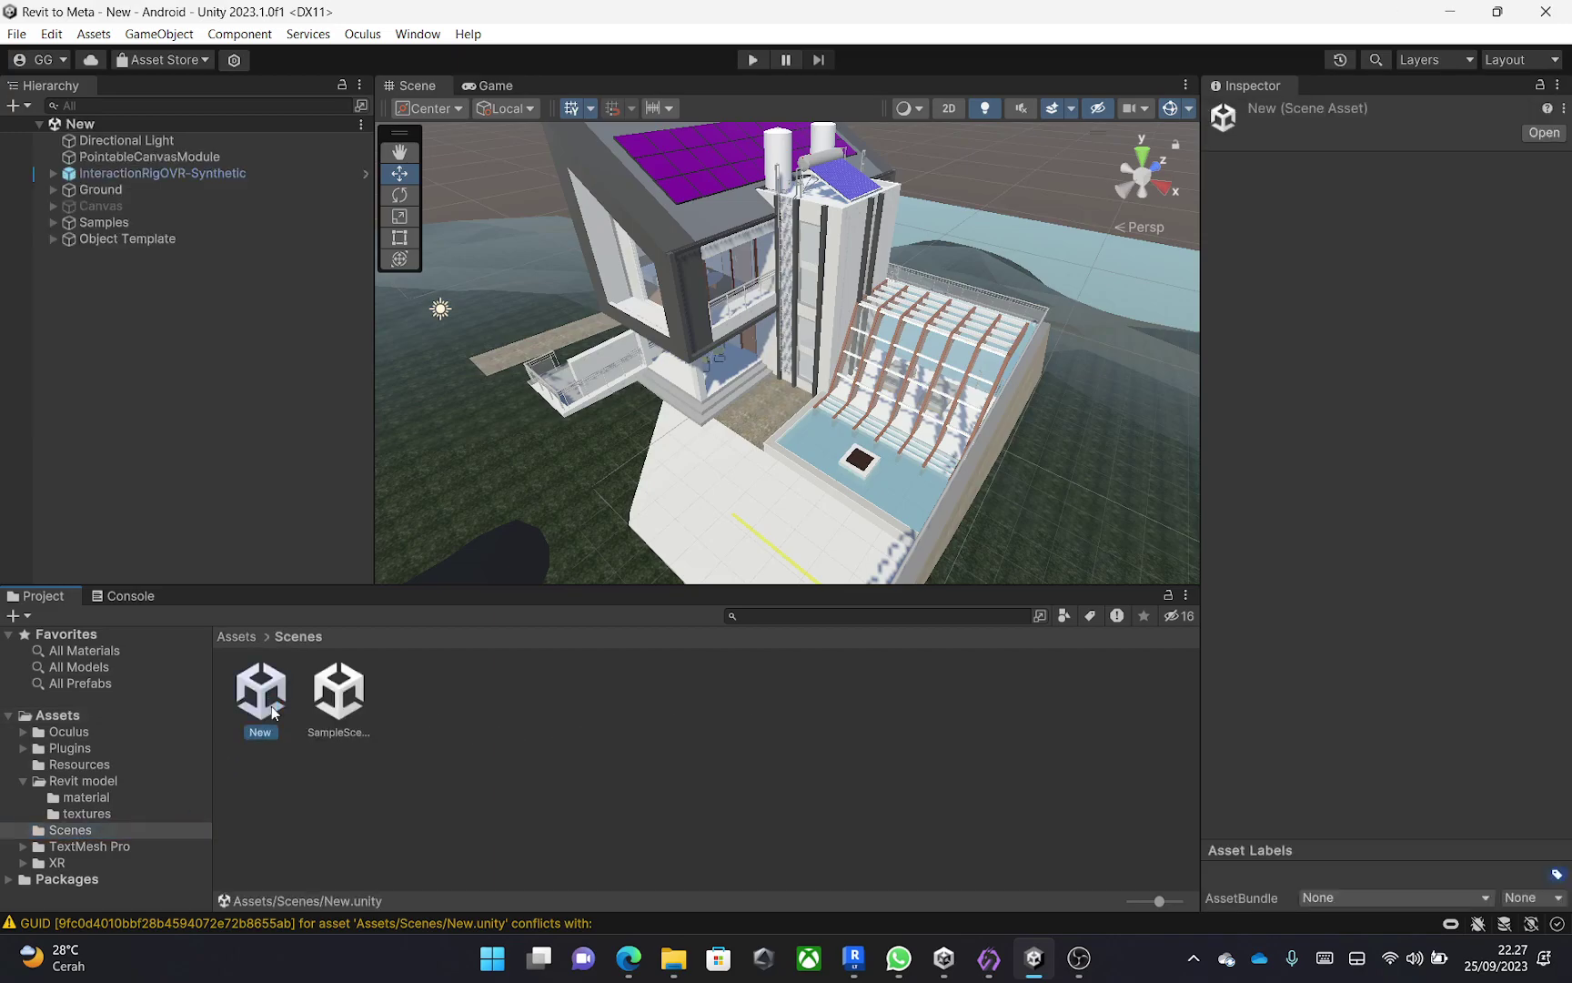
left_click(209, 168)
left_click(214, 157, "ctrl")
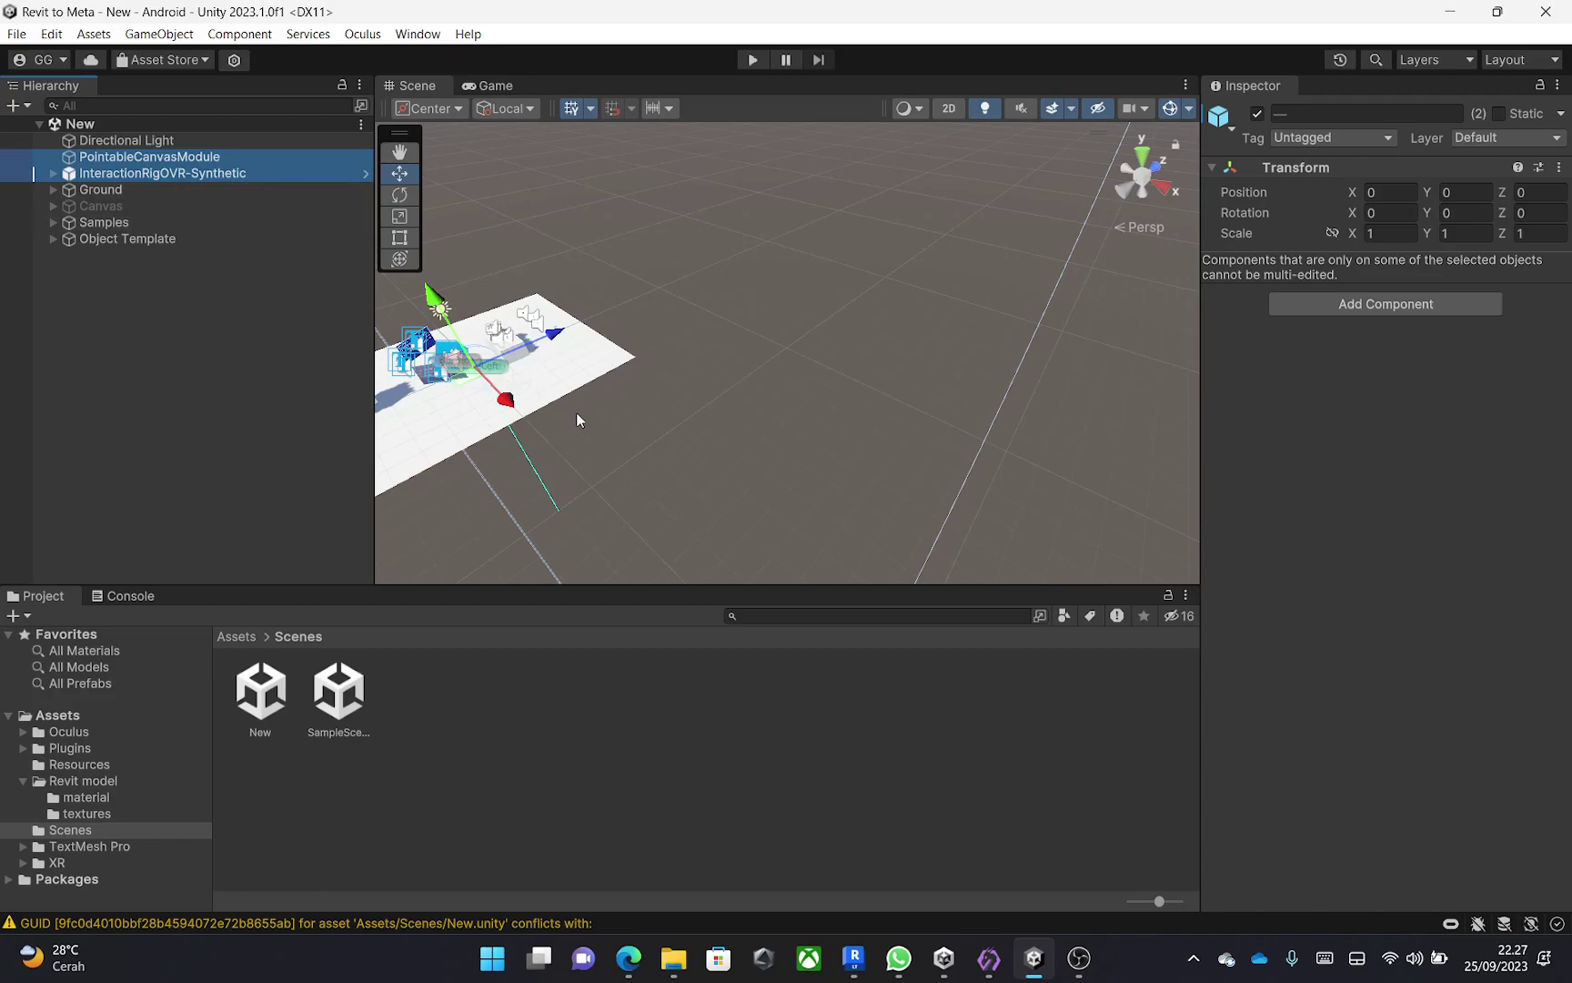
middle_click_drag(571, 407, 836, 451)
scroll(762, 445, "up", 10)
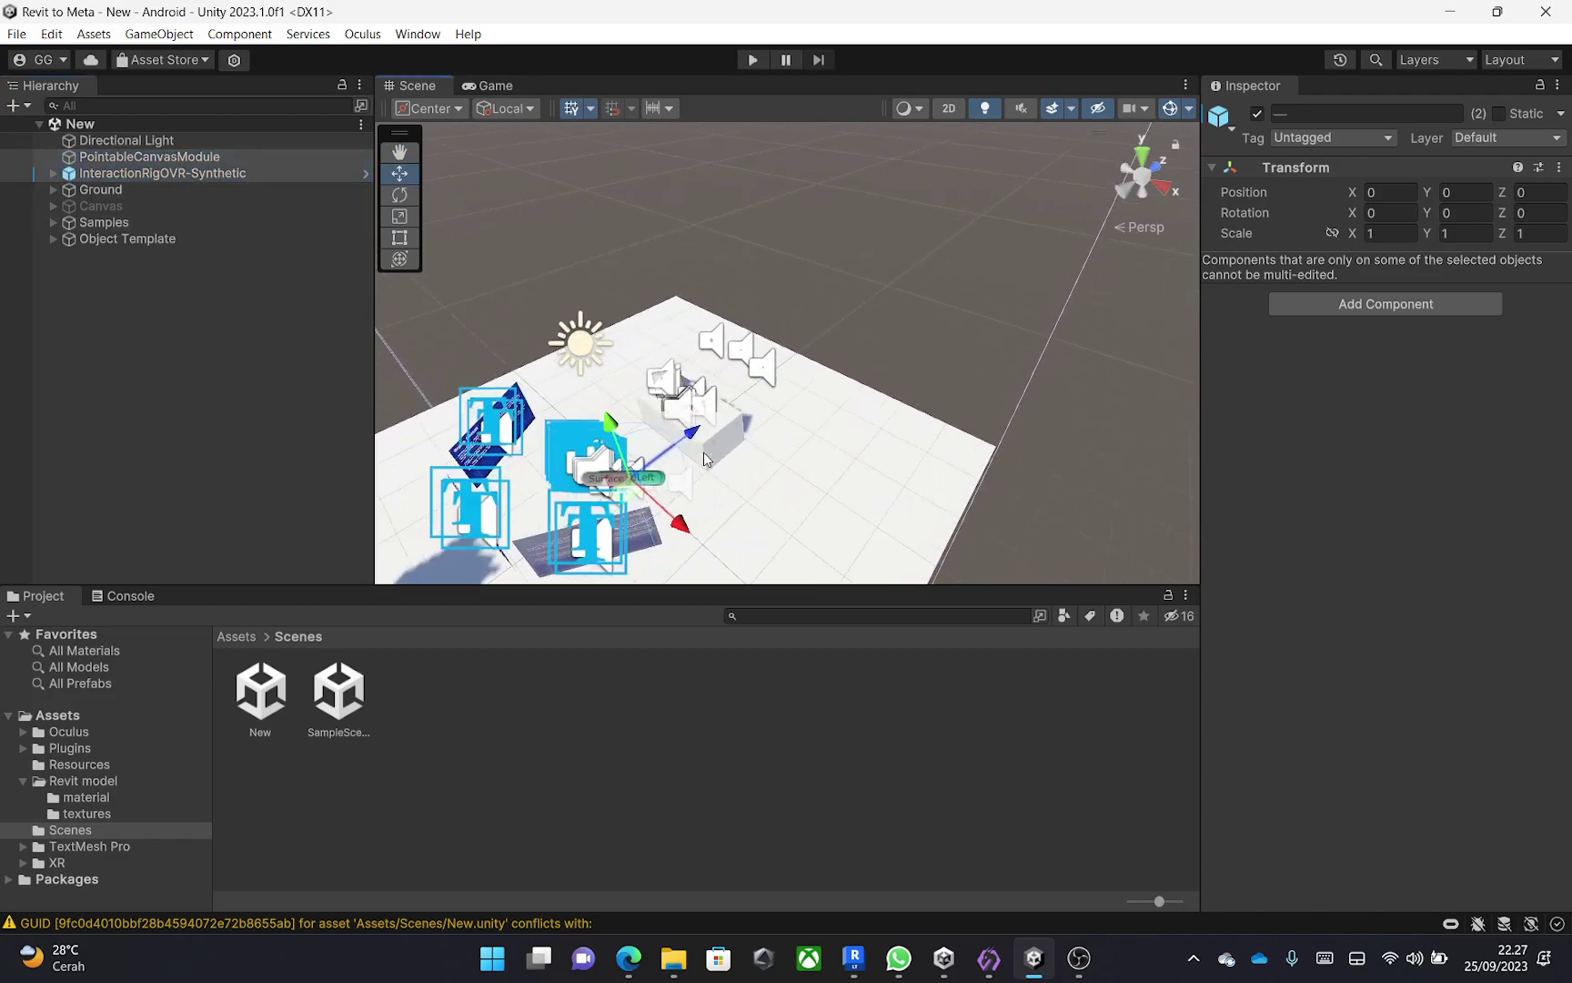
scroll(765, 409, "up", 8)
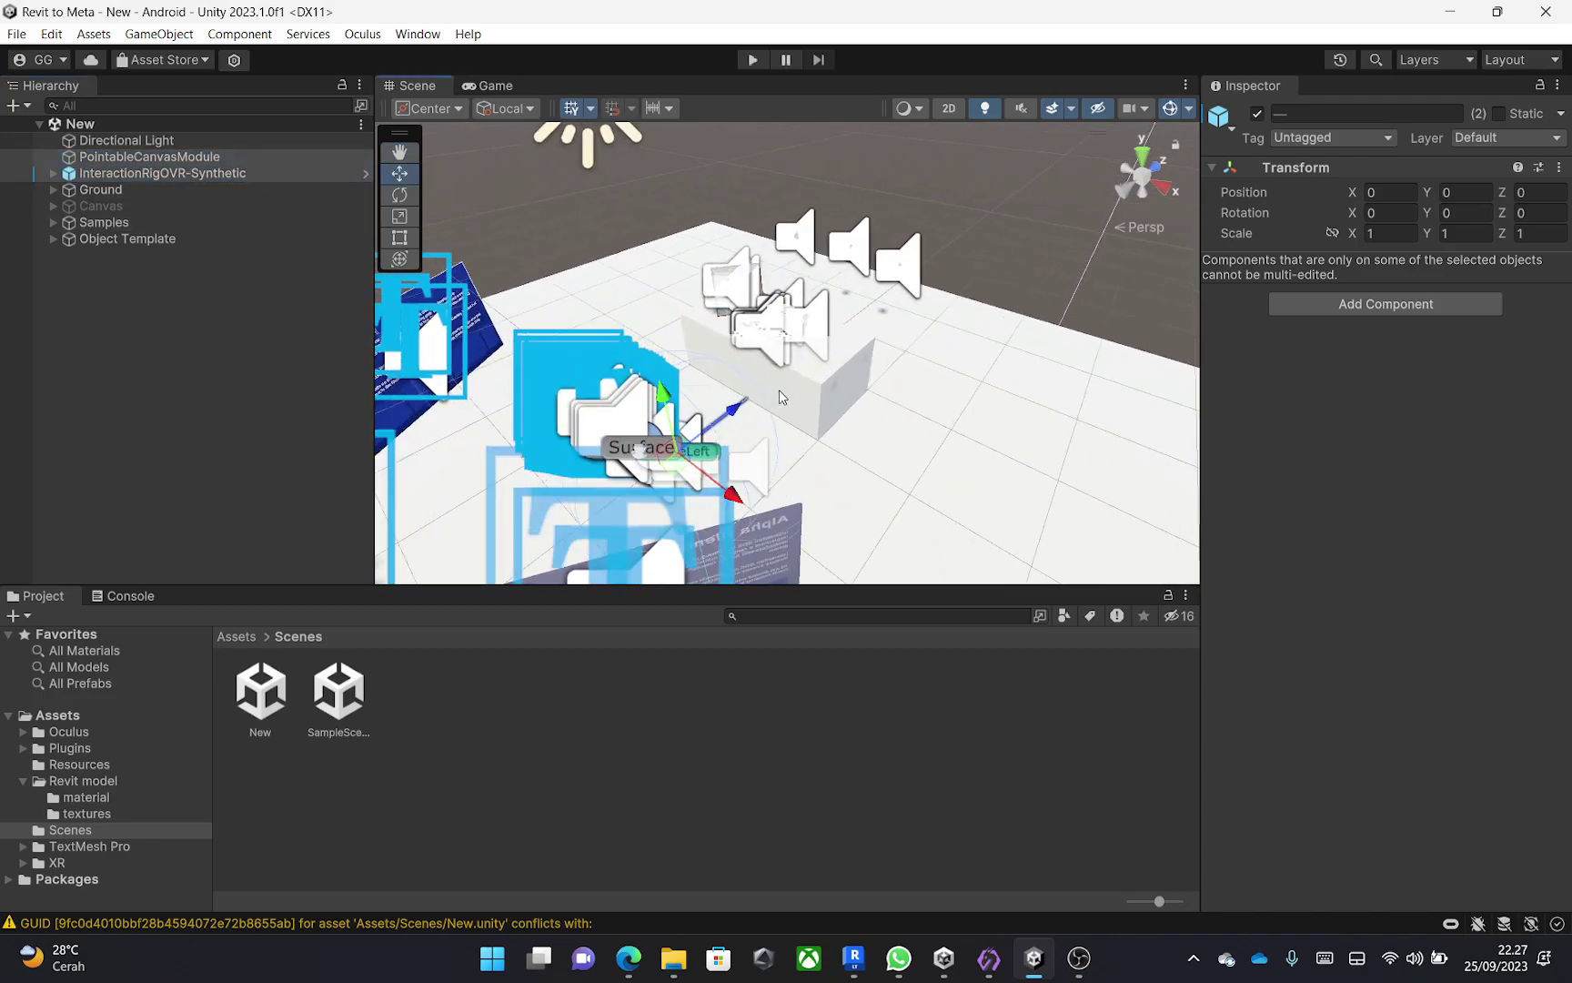
right_click(243, 178)
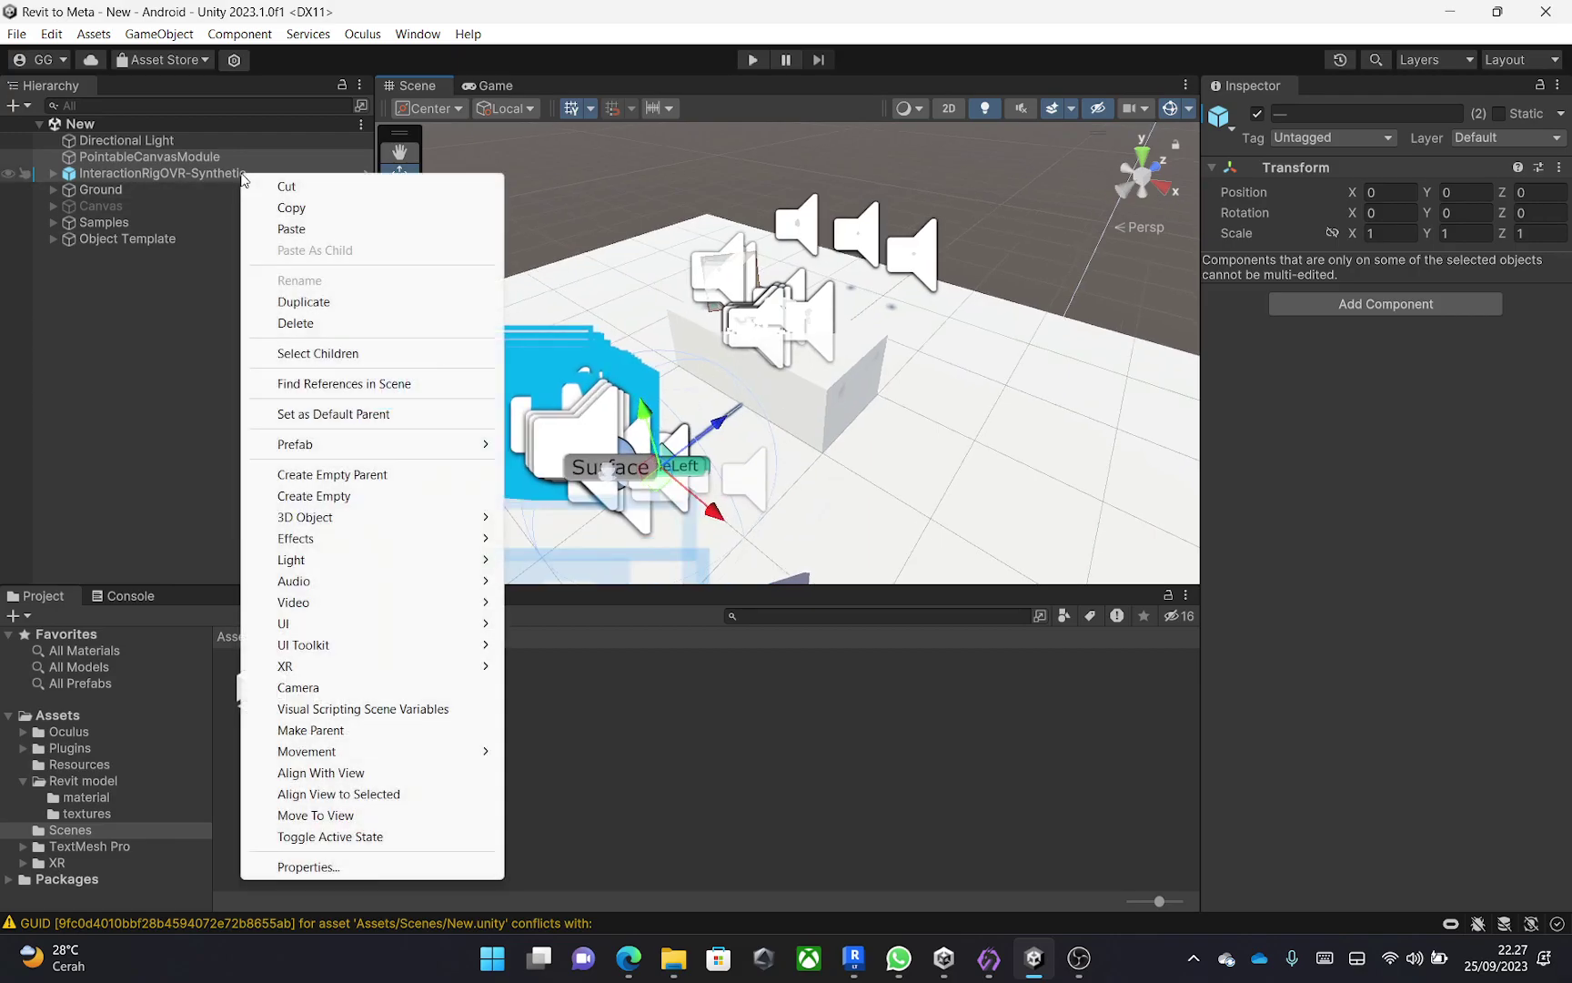
left_click(300, 211)
Reopen SampleScene, paste the copied canvas module and interaction rig at the scene root, and frame them.
double_click(337, 721)
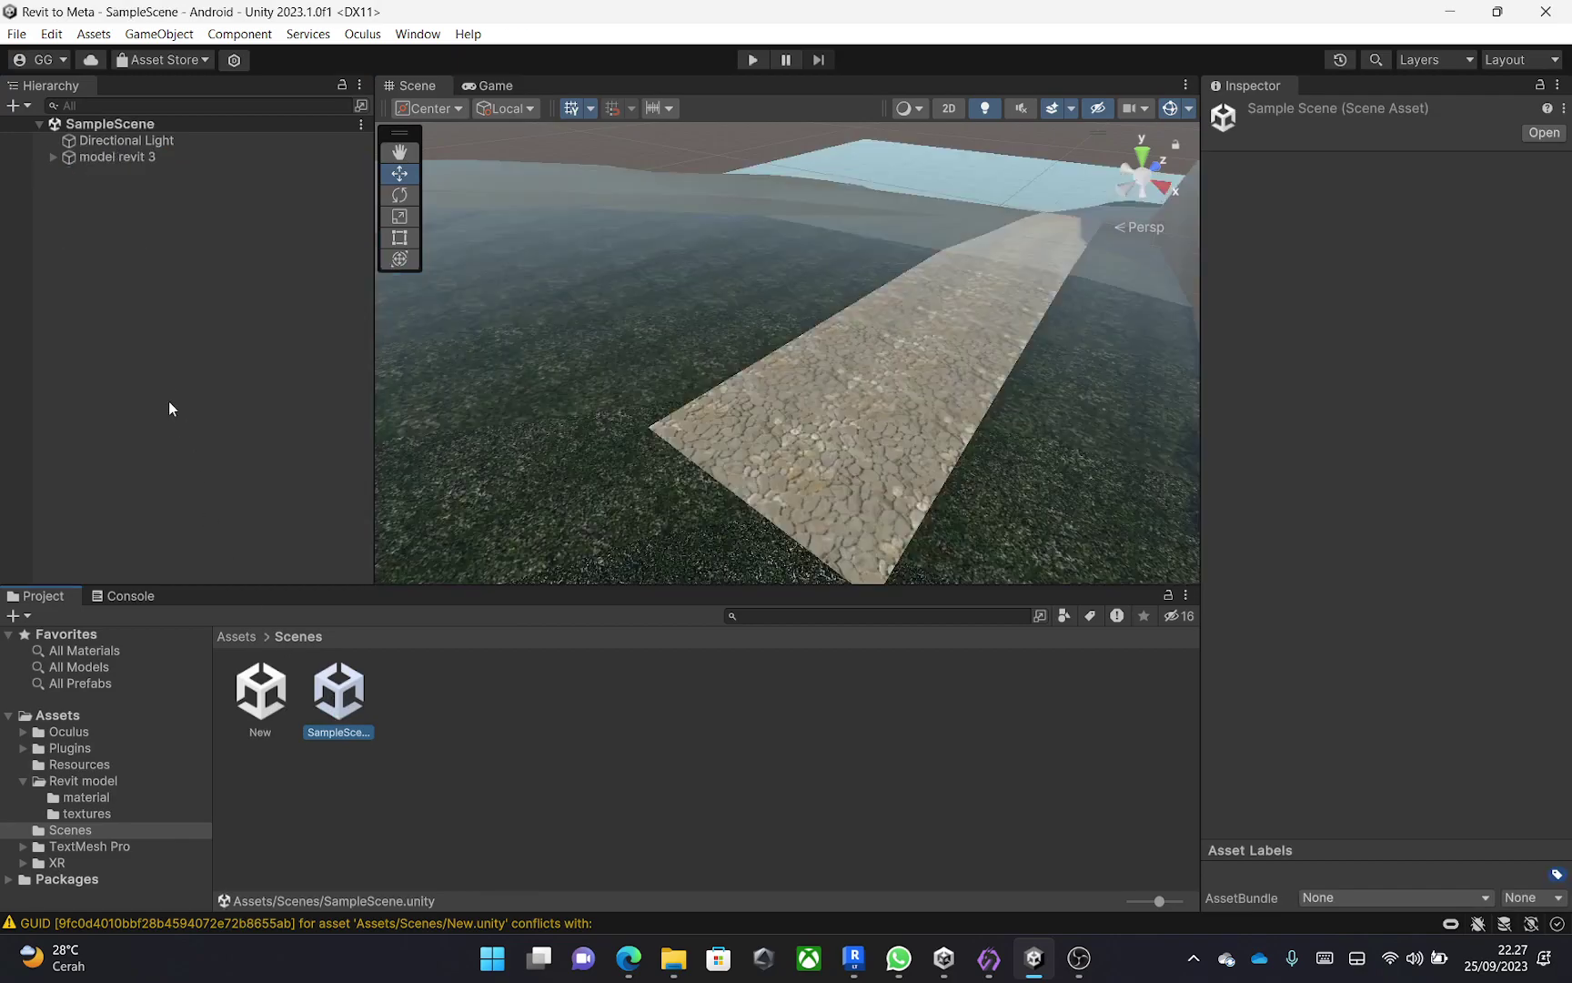
right_click(160, 270)
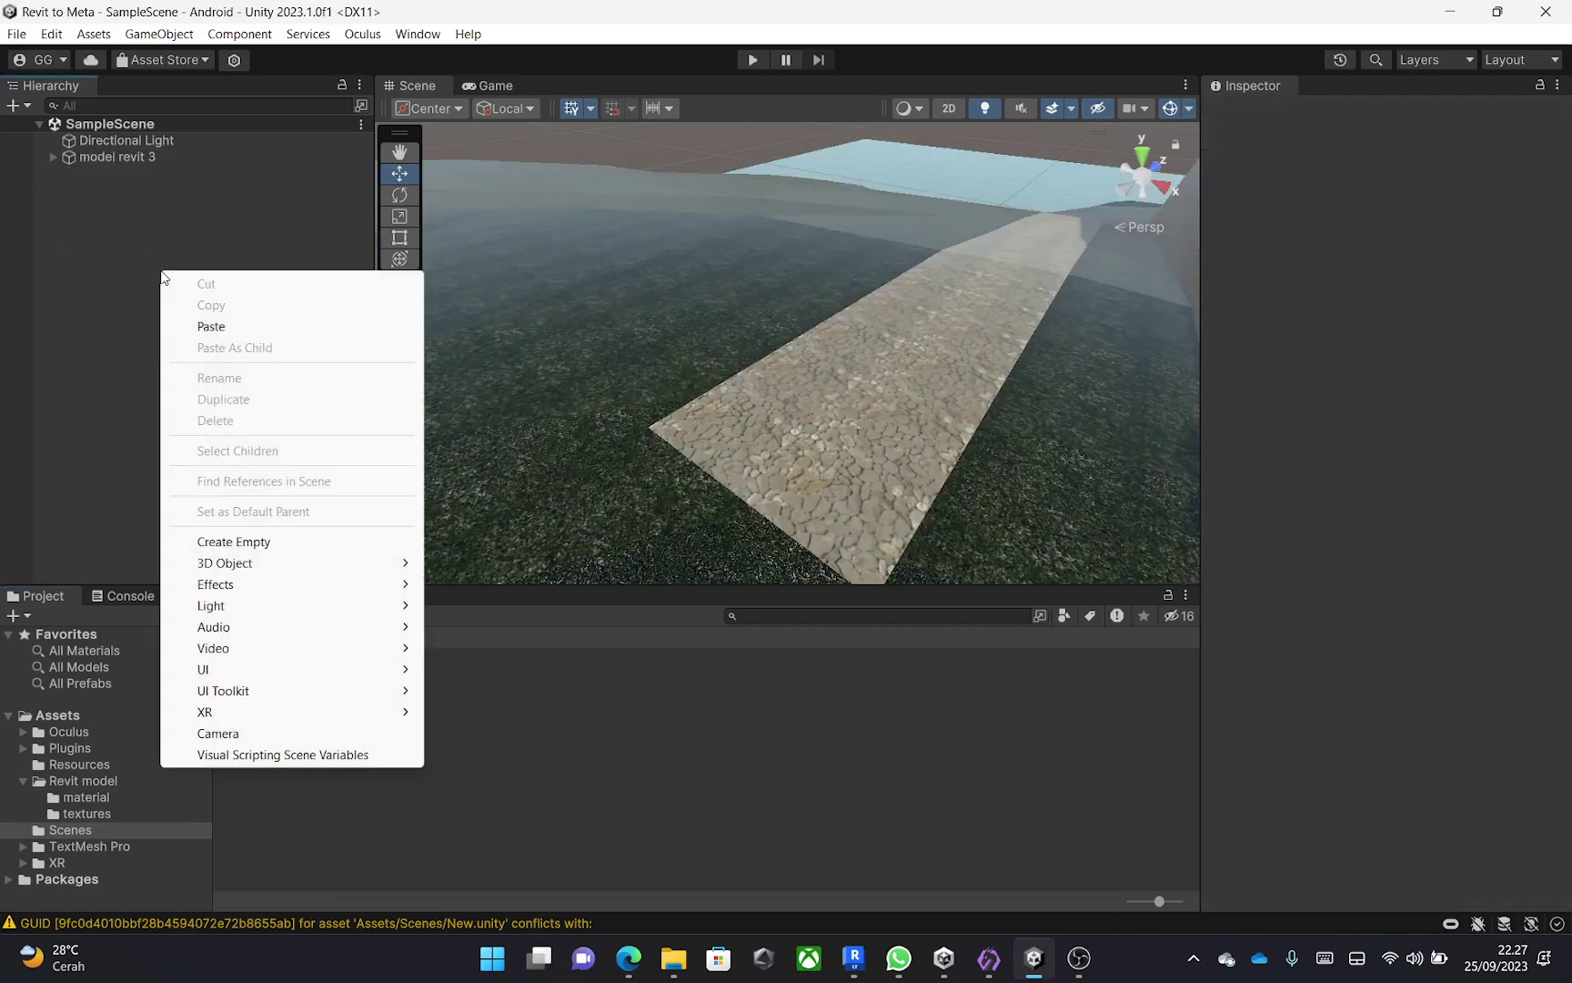
left_click(205, 325)
key("f")
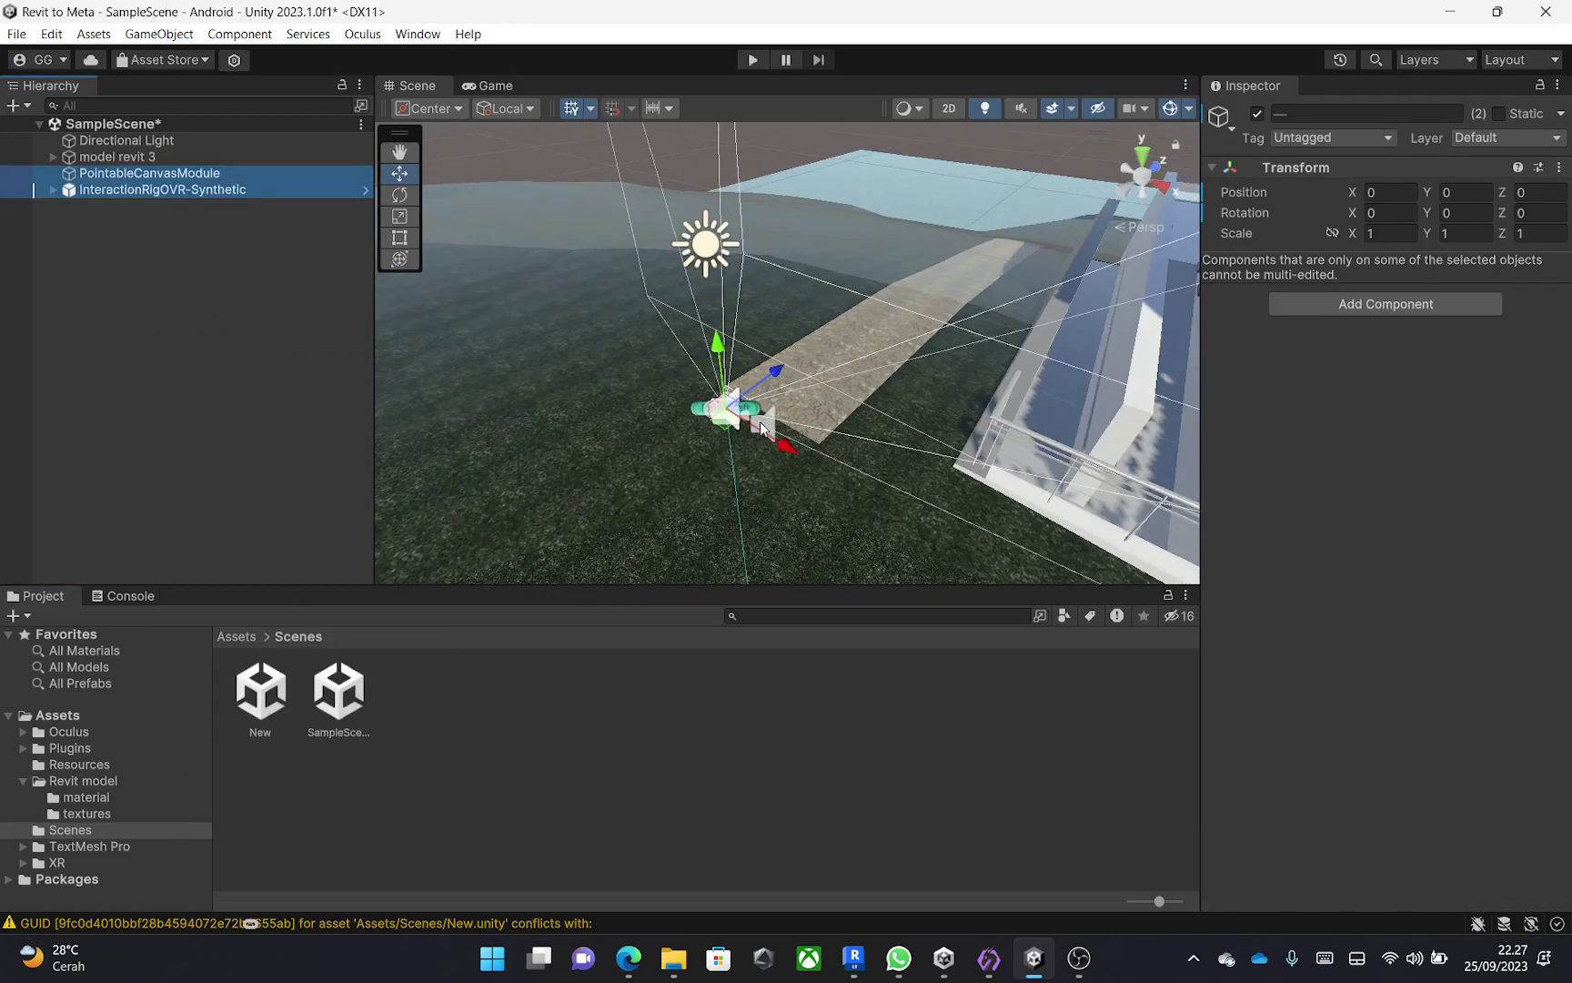
Select InteractionRigOVR-Synthetic, switch to Revit, and examine the origin point's location on the Site floor plan.
left_click(160, 193)
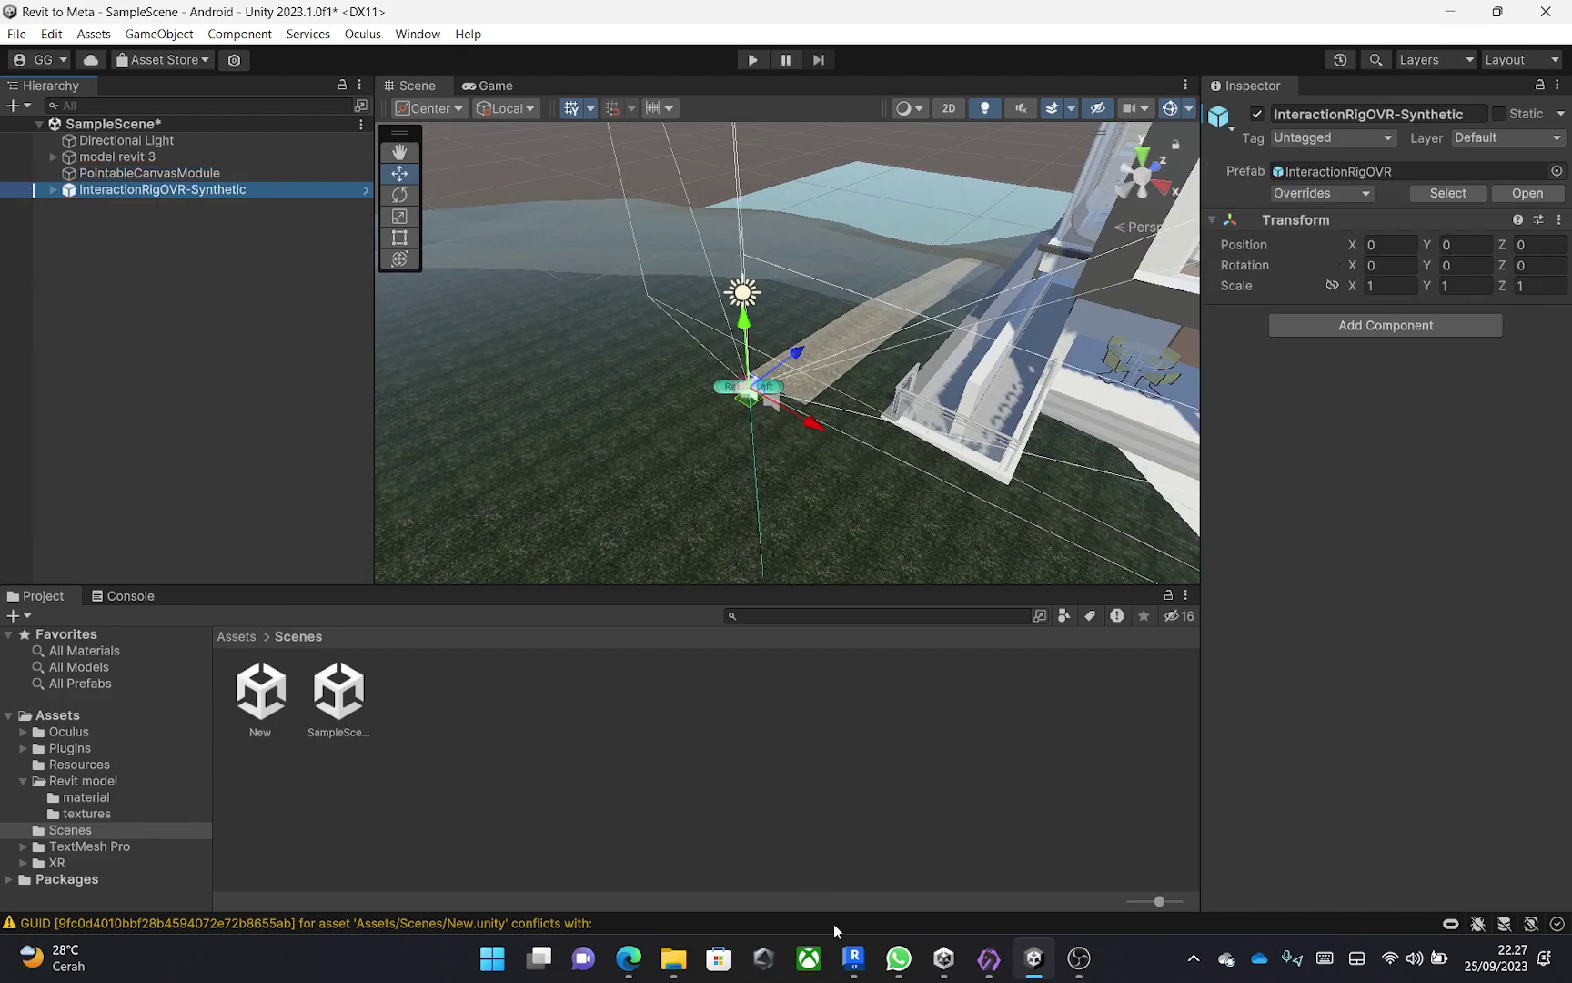
left_click(853, 958)
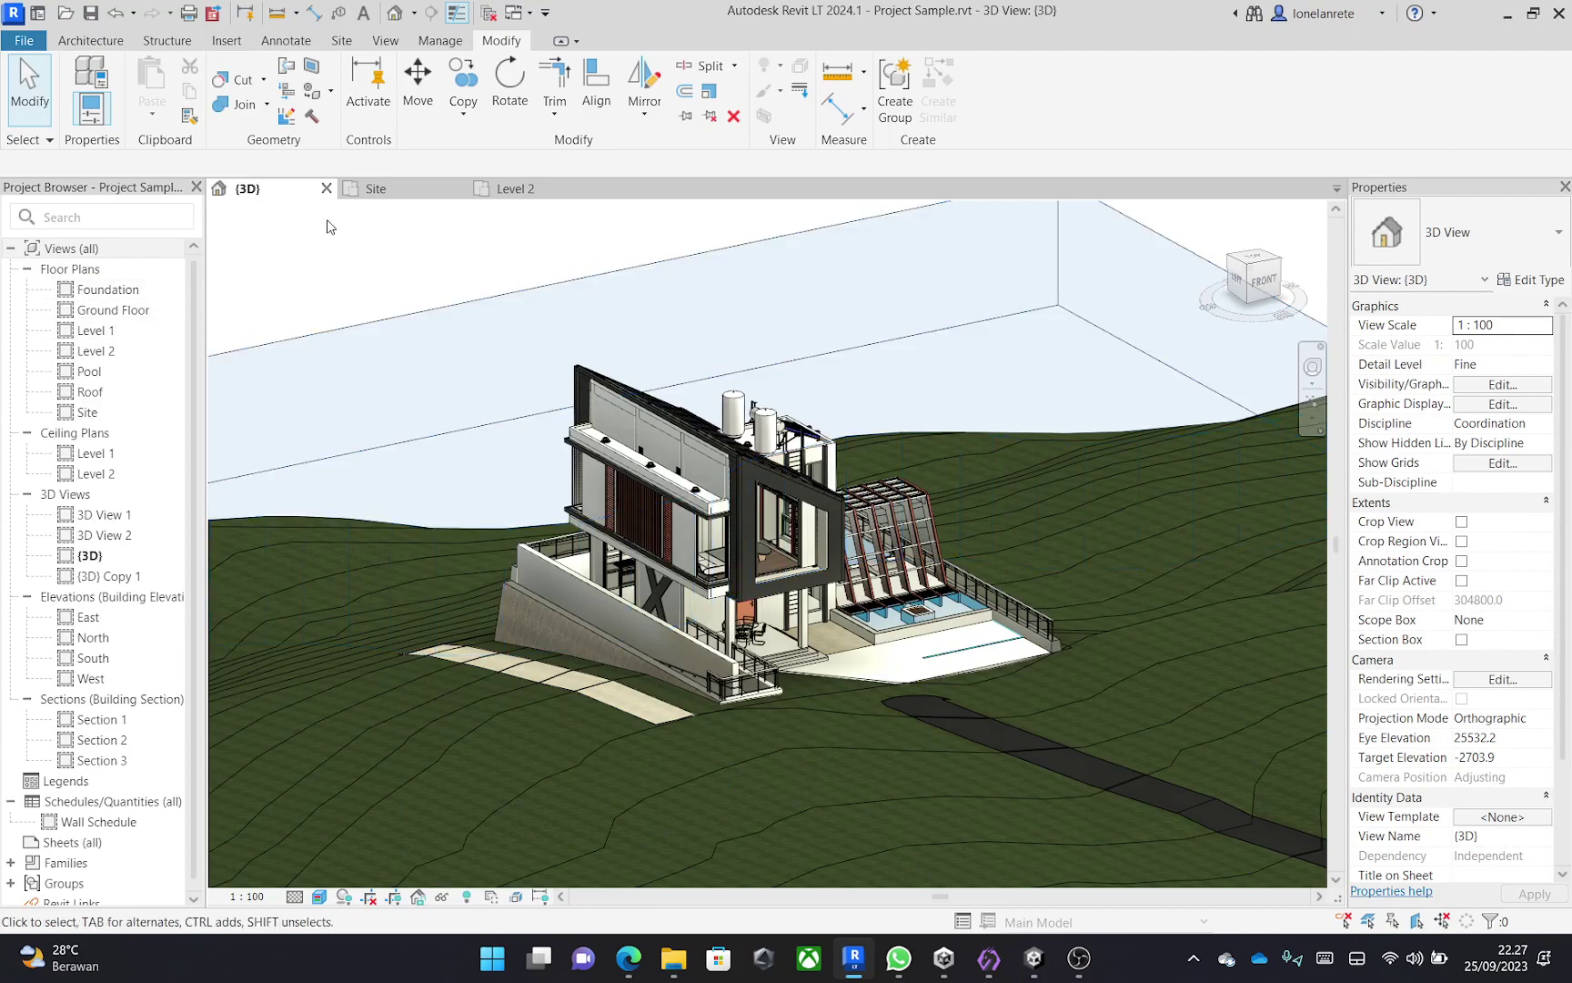
left_click(375, 189)
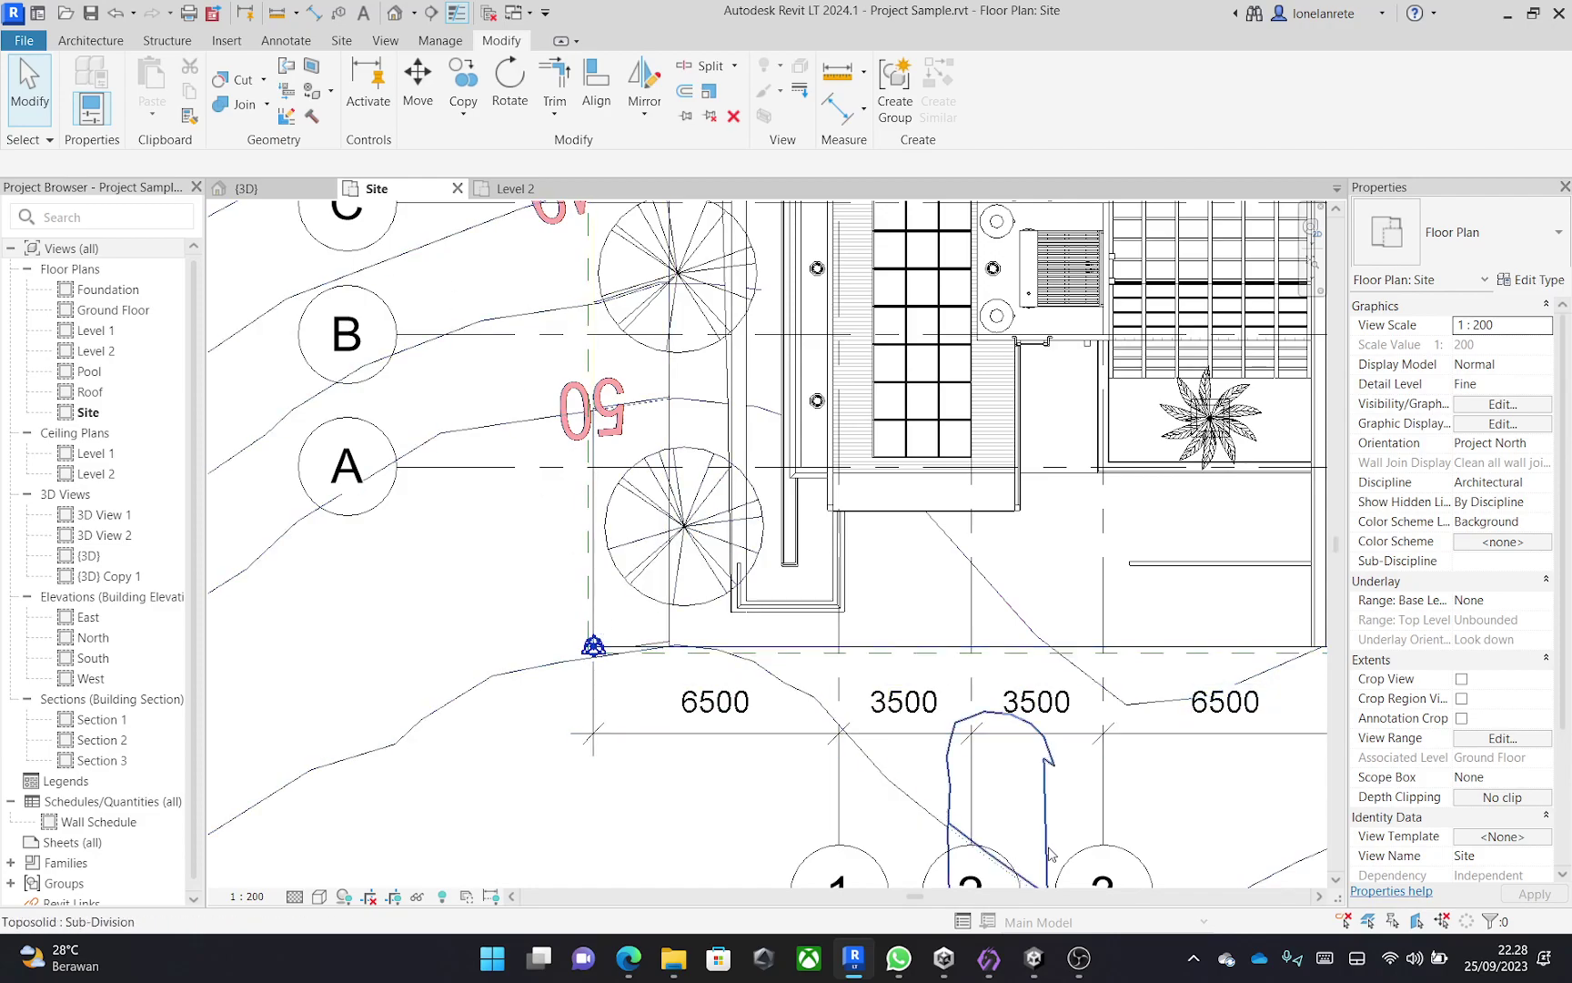
Back in Unity, raise InteractionRigOVR-Synthetic to a Y position of about 0.79 and expand its child objects.
left_click(1025, 953)
middle_click_drag(771, 462, 587, 472)
left_click(290, 190)
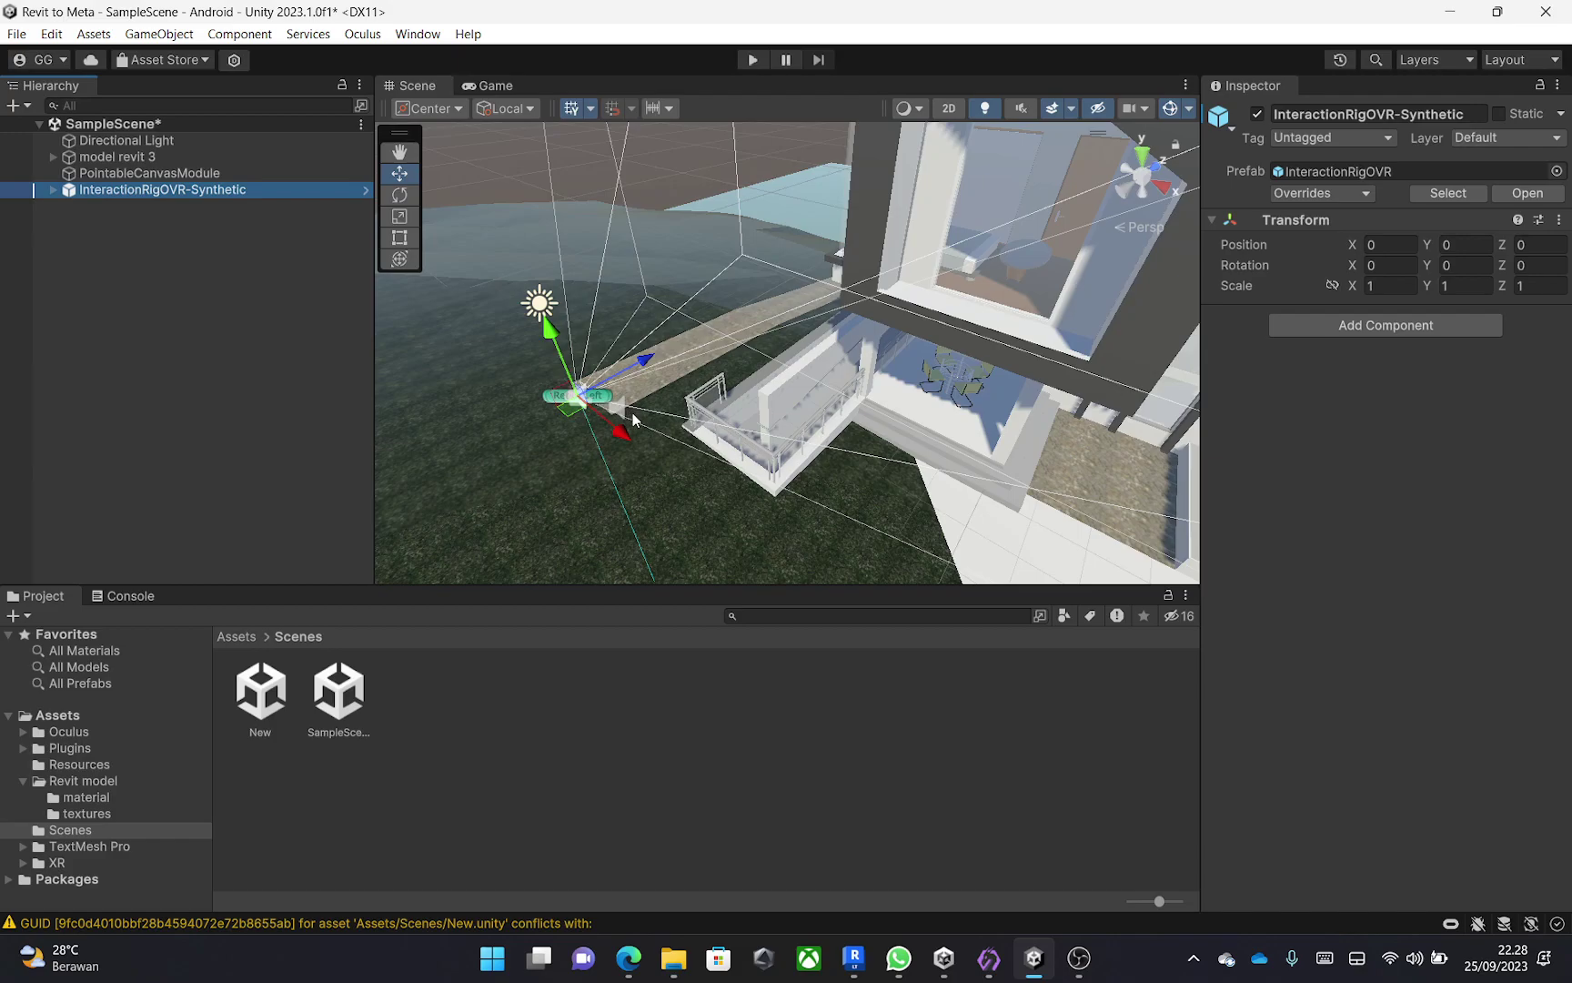
middle_click_drag(807, 451, 662, 422)
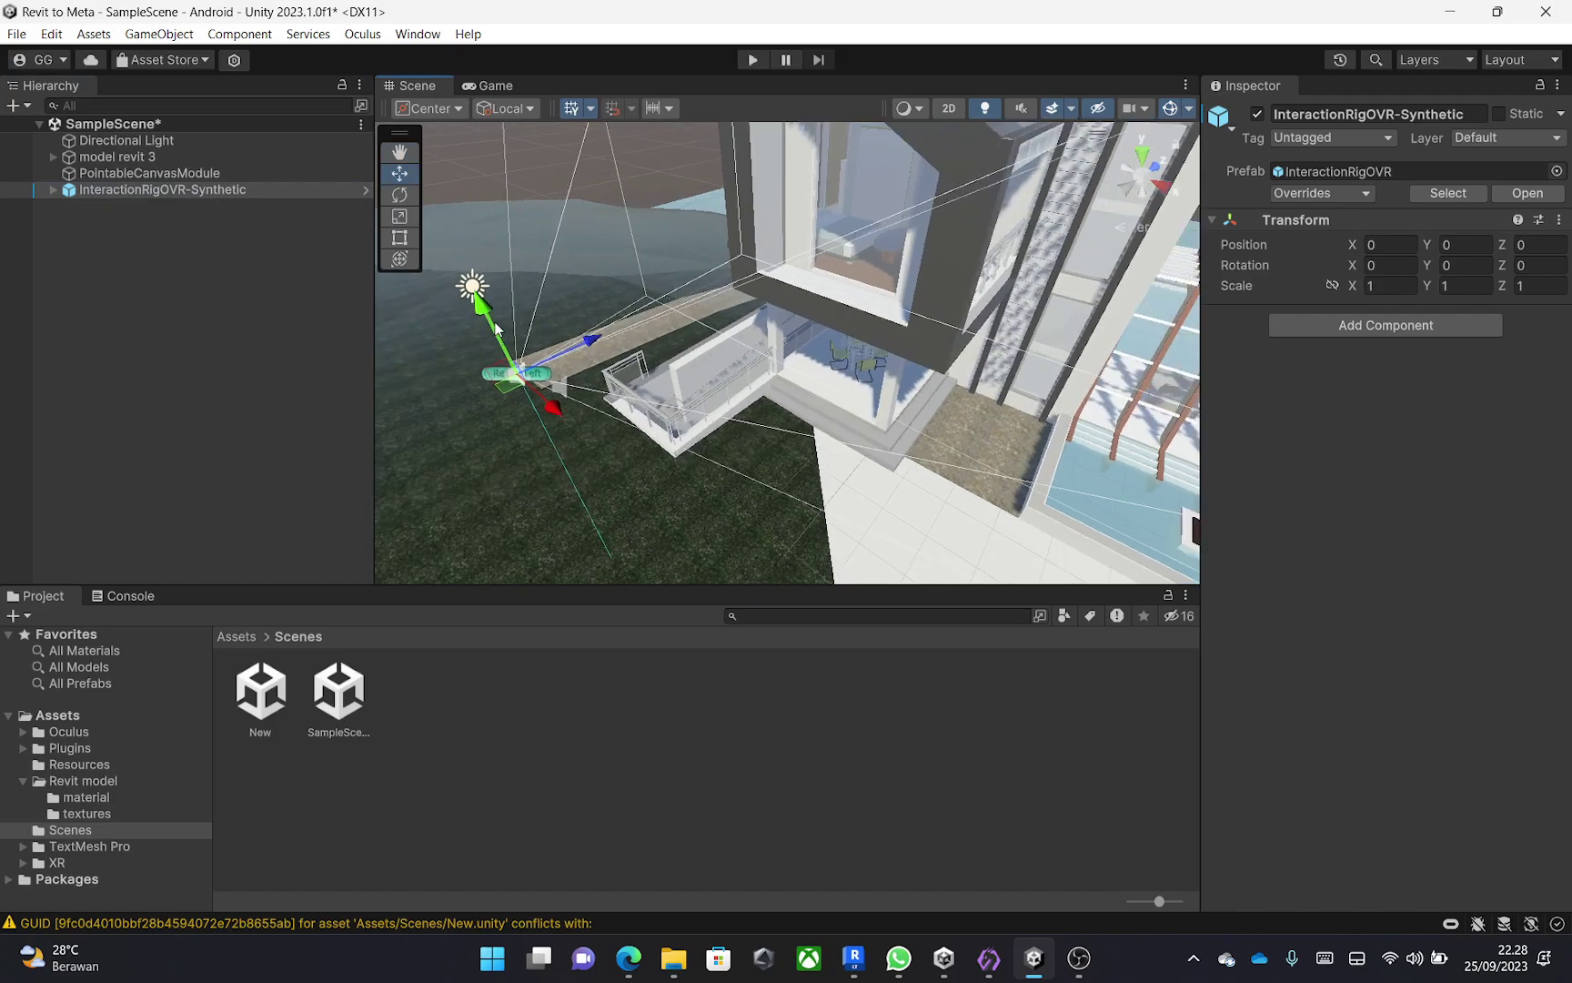
left_click_drag(506, 350, 494, 295)
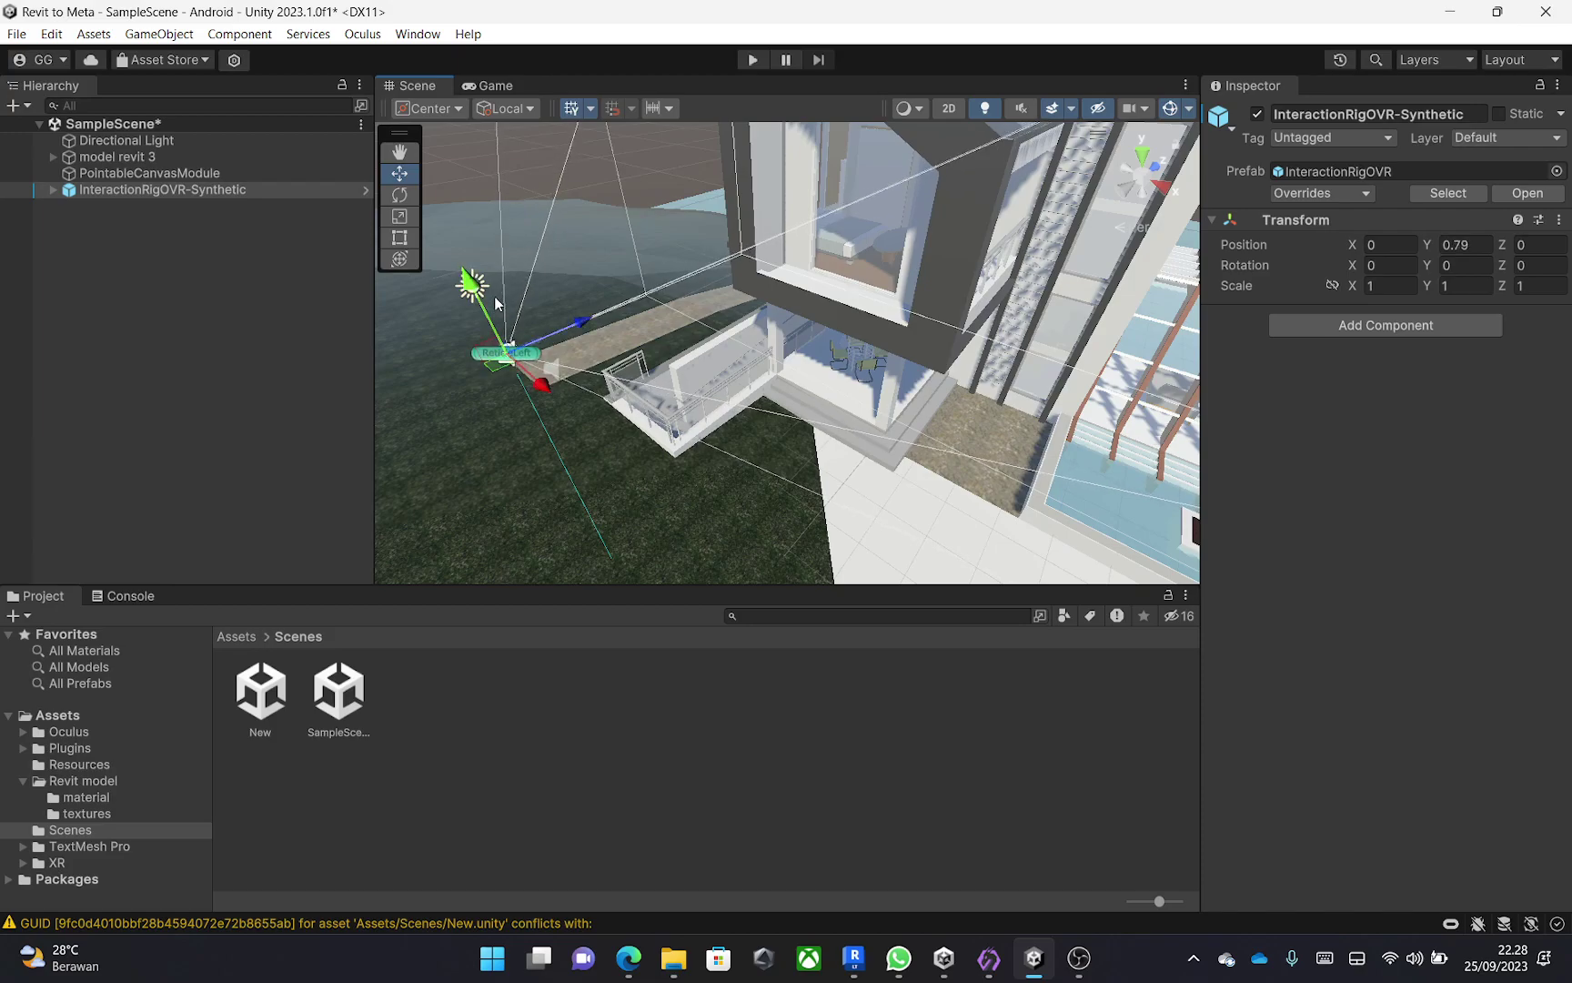
left_click(51, 190)
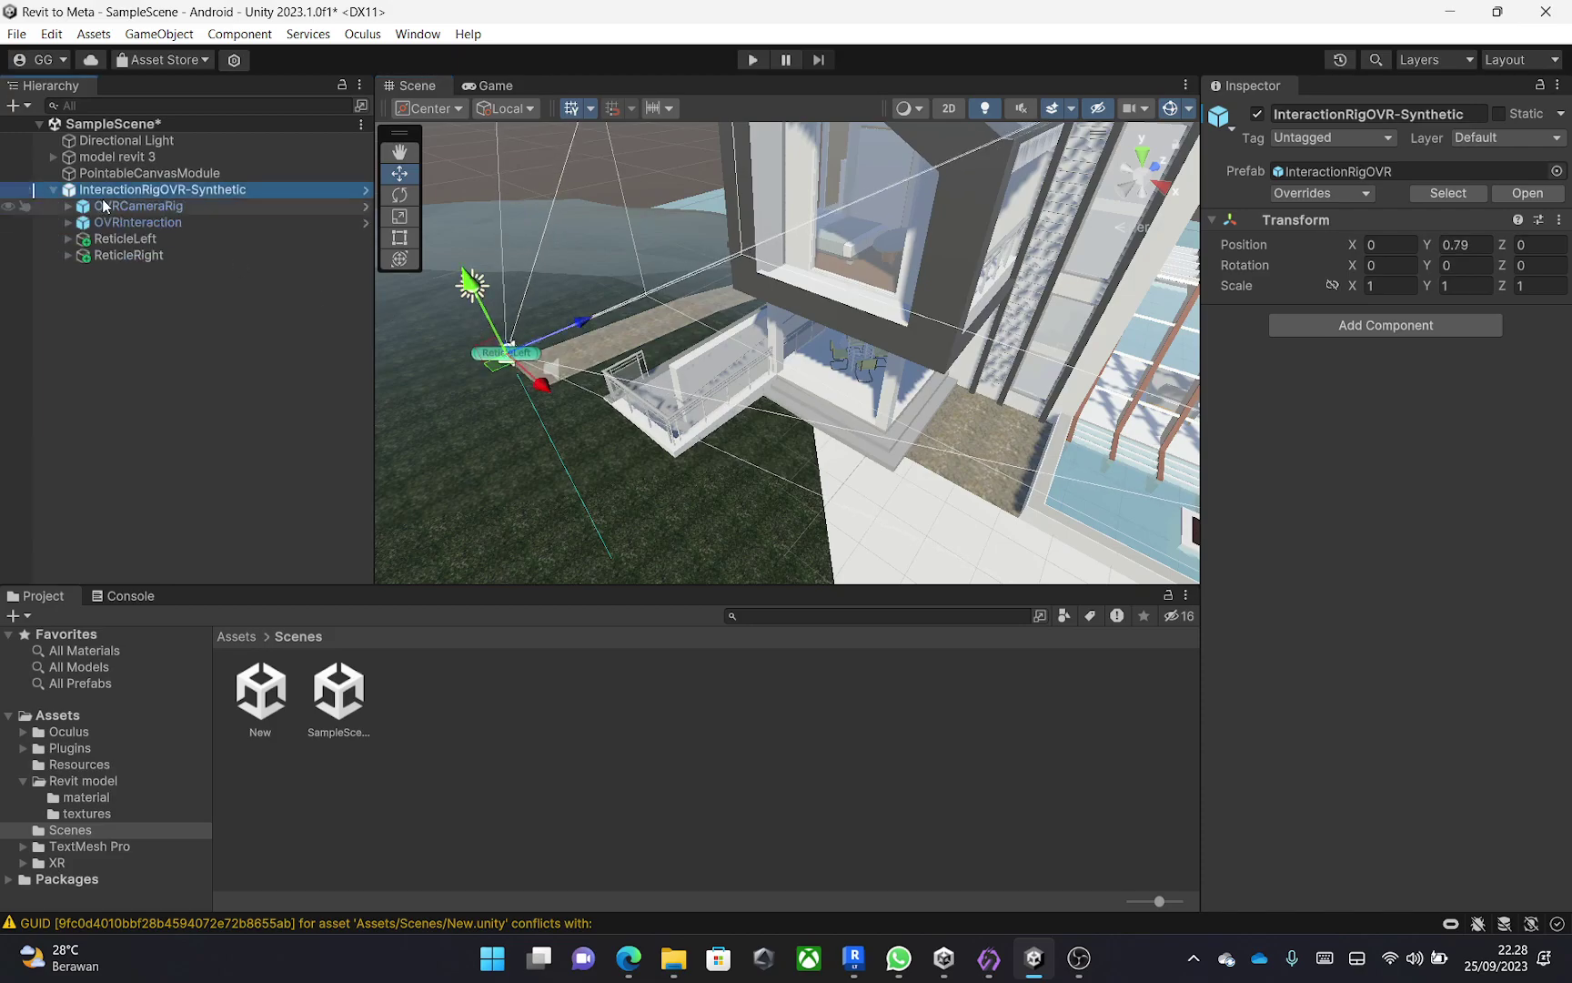
Select OVRCameraRig and review its OVR Manager performance and tracking settings.
left_click(118, 209)
scroll(1497, 608, "down", 2)
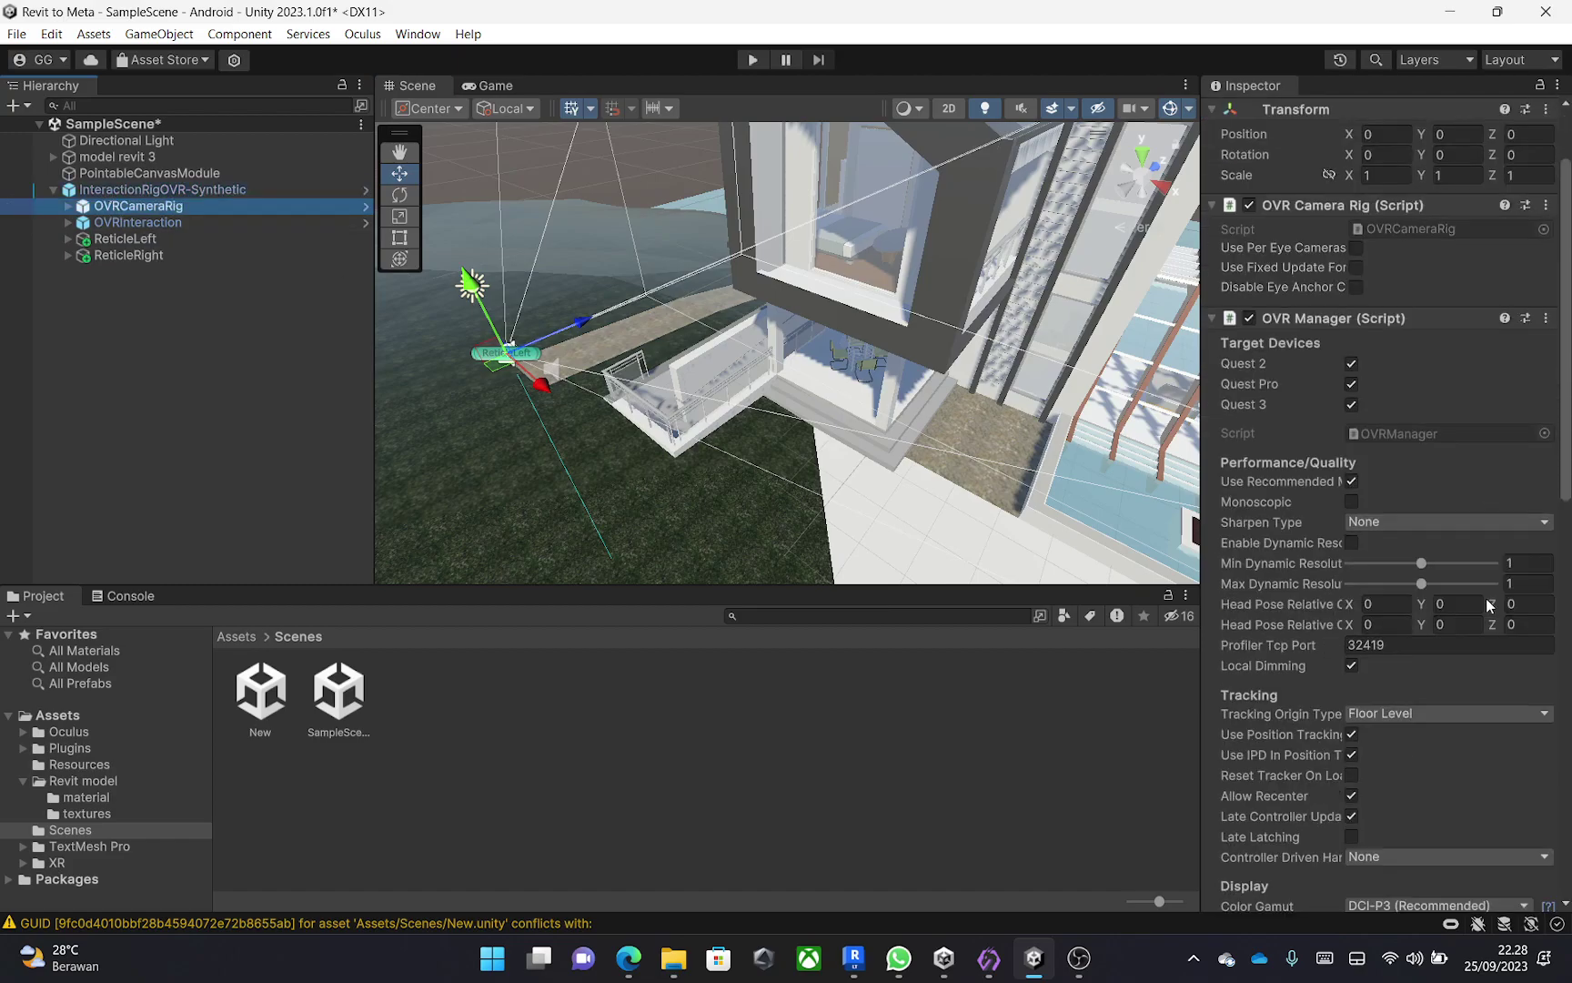
scroll(1489, 605, "down", 3)
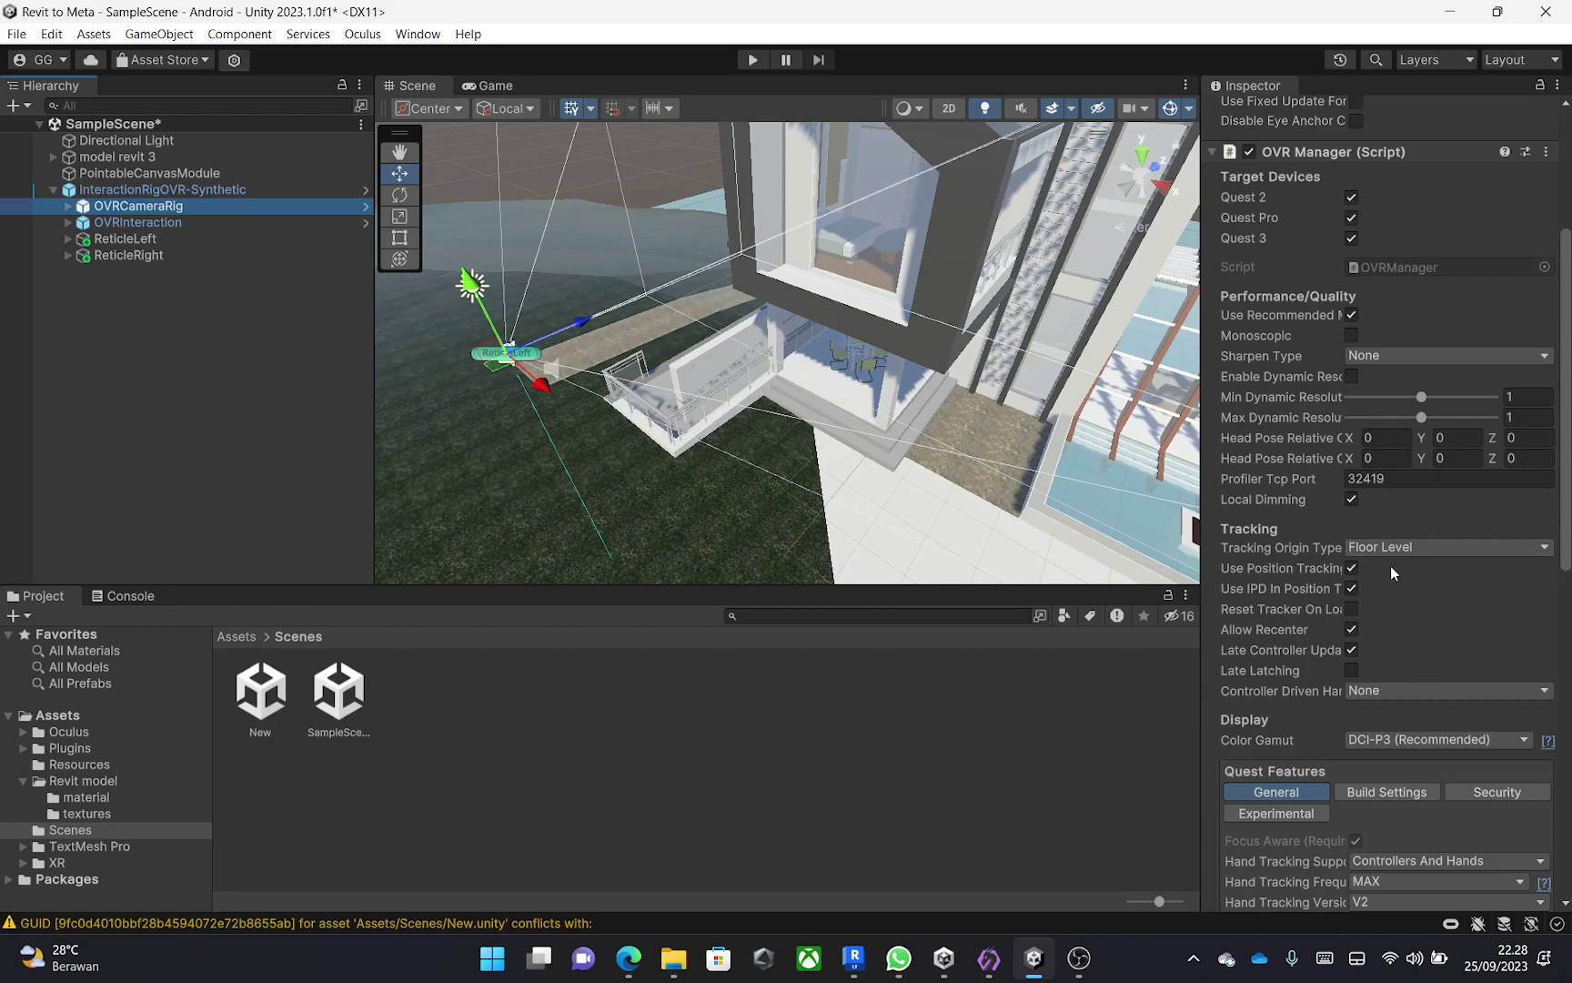
Select the terrace floor mesh 3DGeom-929 under Concrete 150mm w Finish and add a Teleport Interactable component to it.
left_click(739, 499)
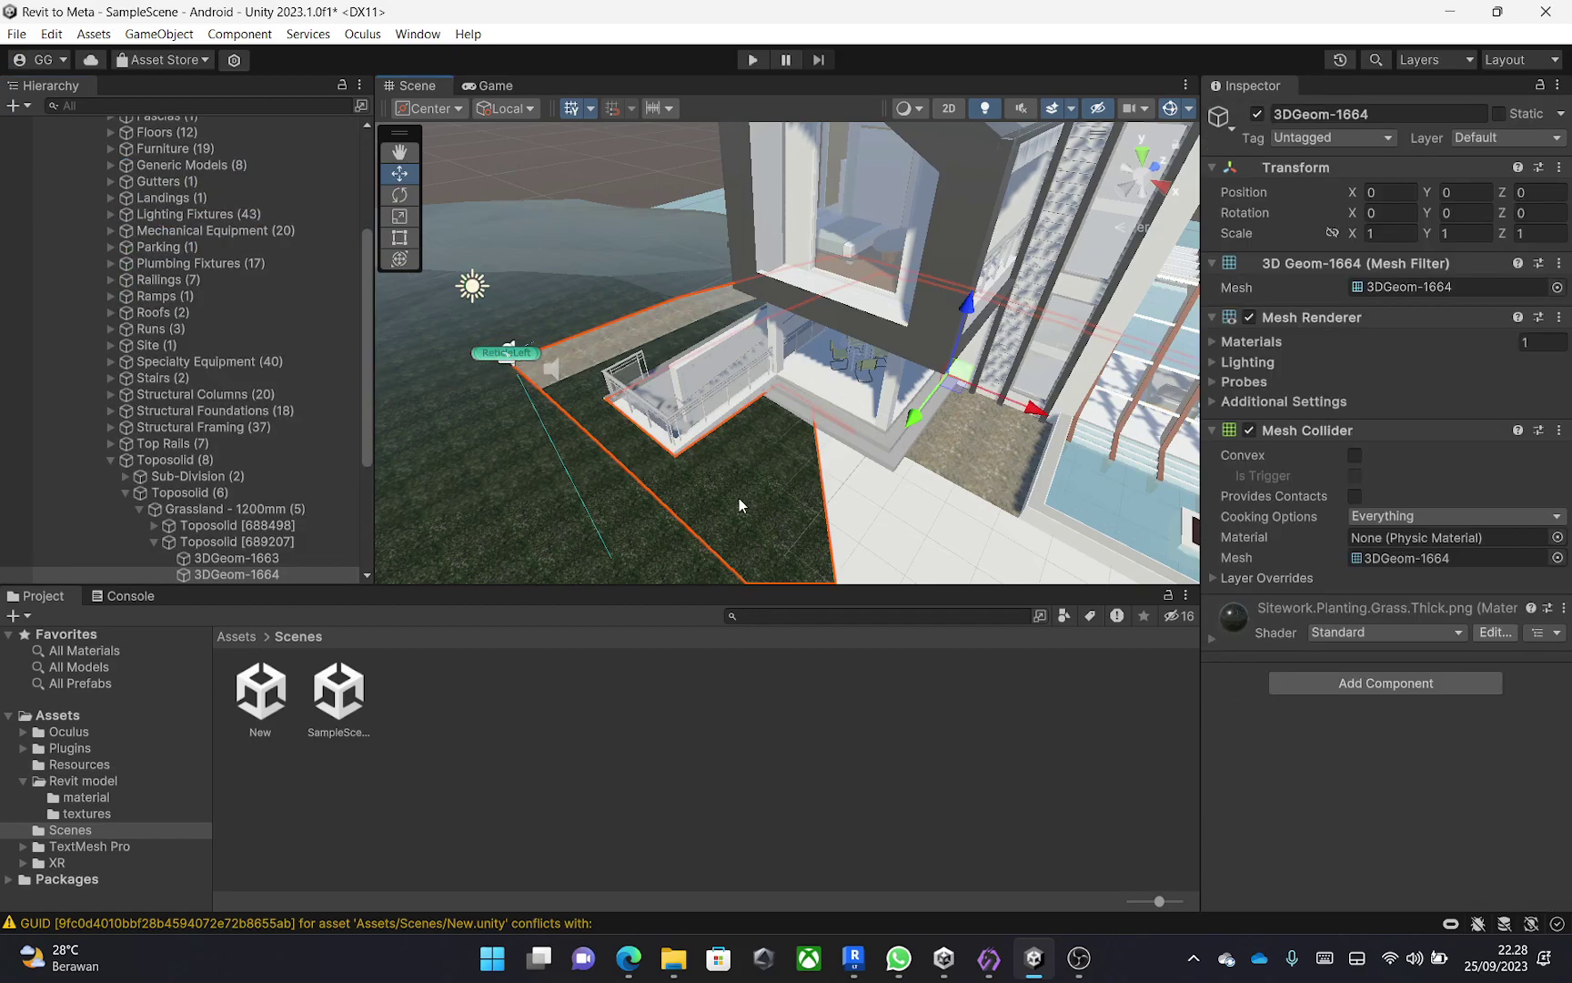
middle_click_drag(744, 497, 687, 416)
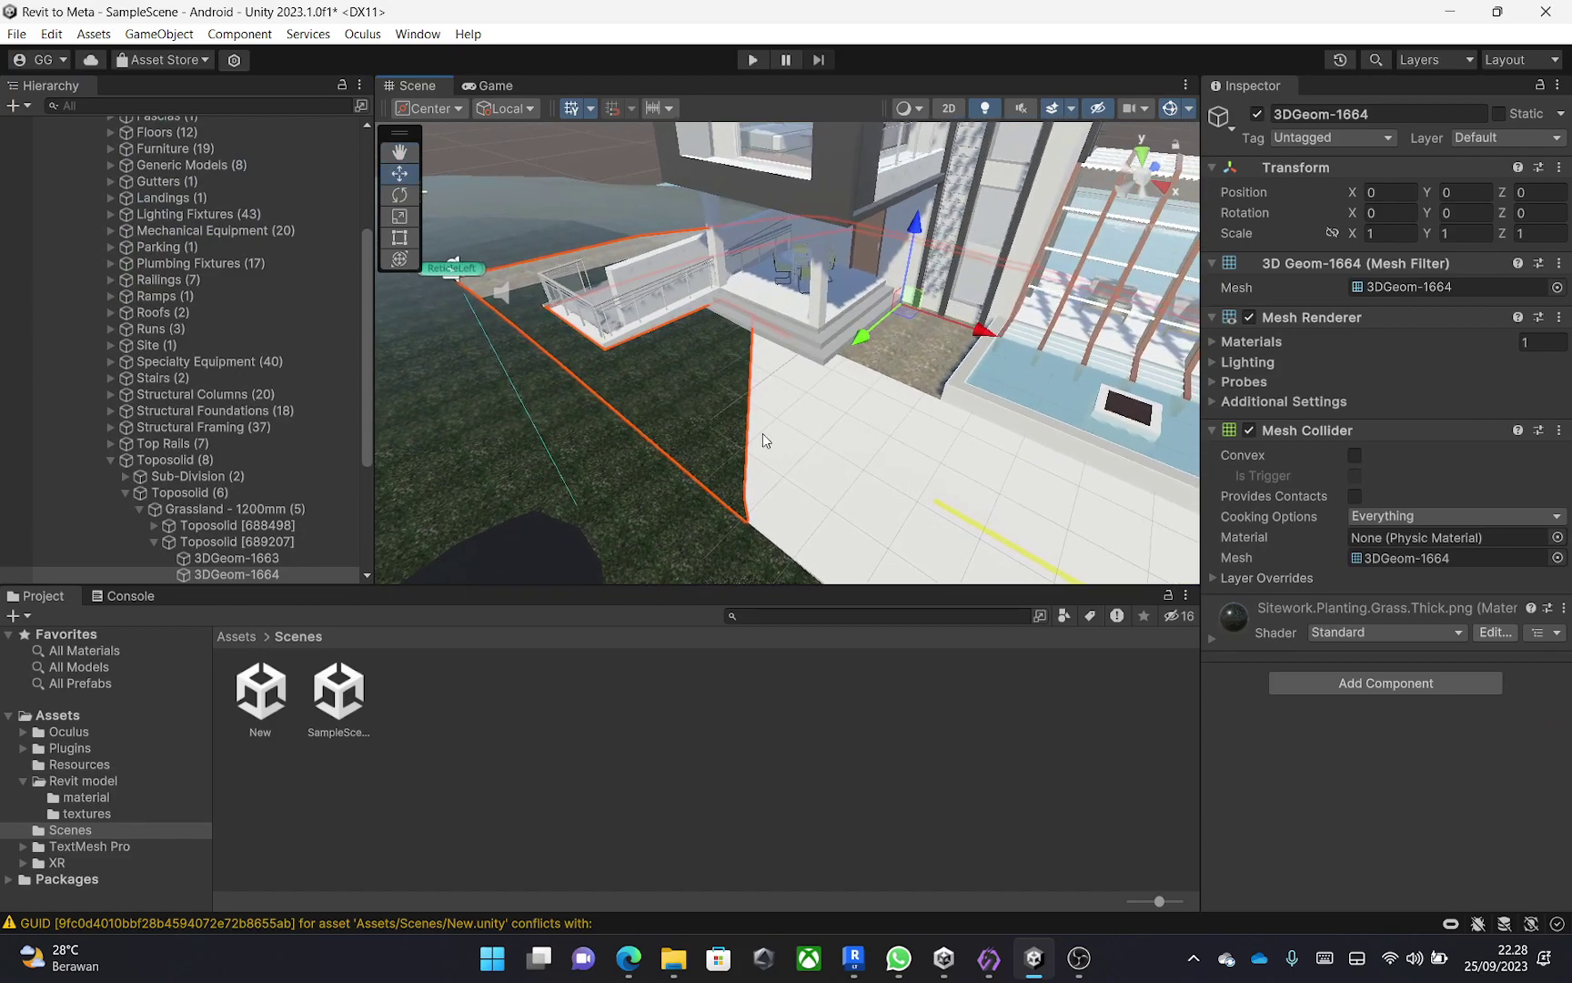
left_click(810, 411)
middle_click_drag(811, 411, 752, 434)
scroll(770, 309, "up", 2)
scroll(770, 310, "up", 2)
left_click(769, 310)
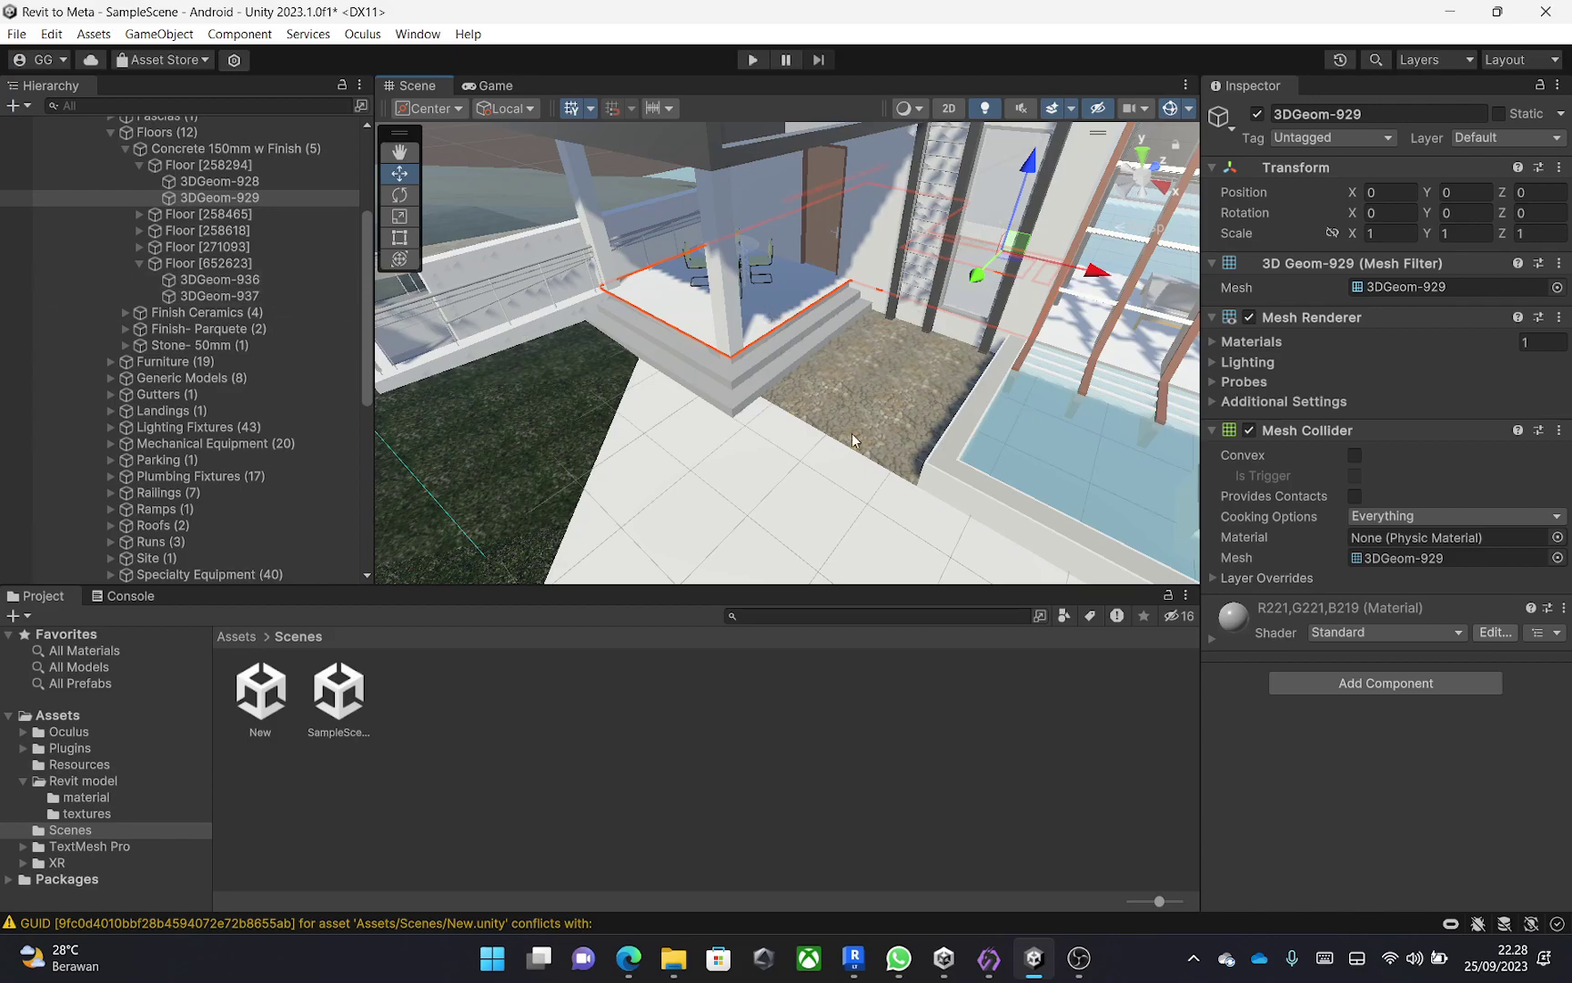
right_click_drag(825, 439, 941, 394)
middle_click_drag(807, 413, 922, 446)
middle_click_drag(812, 450, 780, 438)
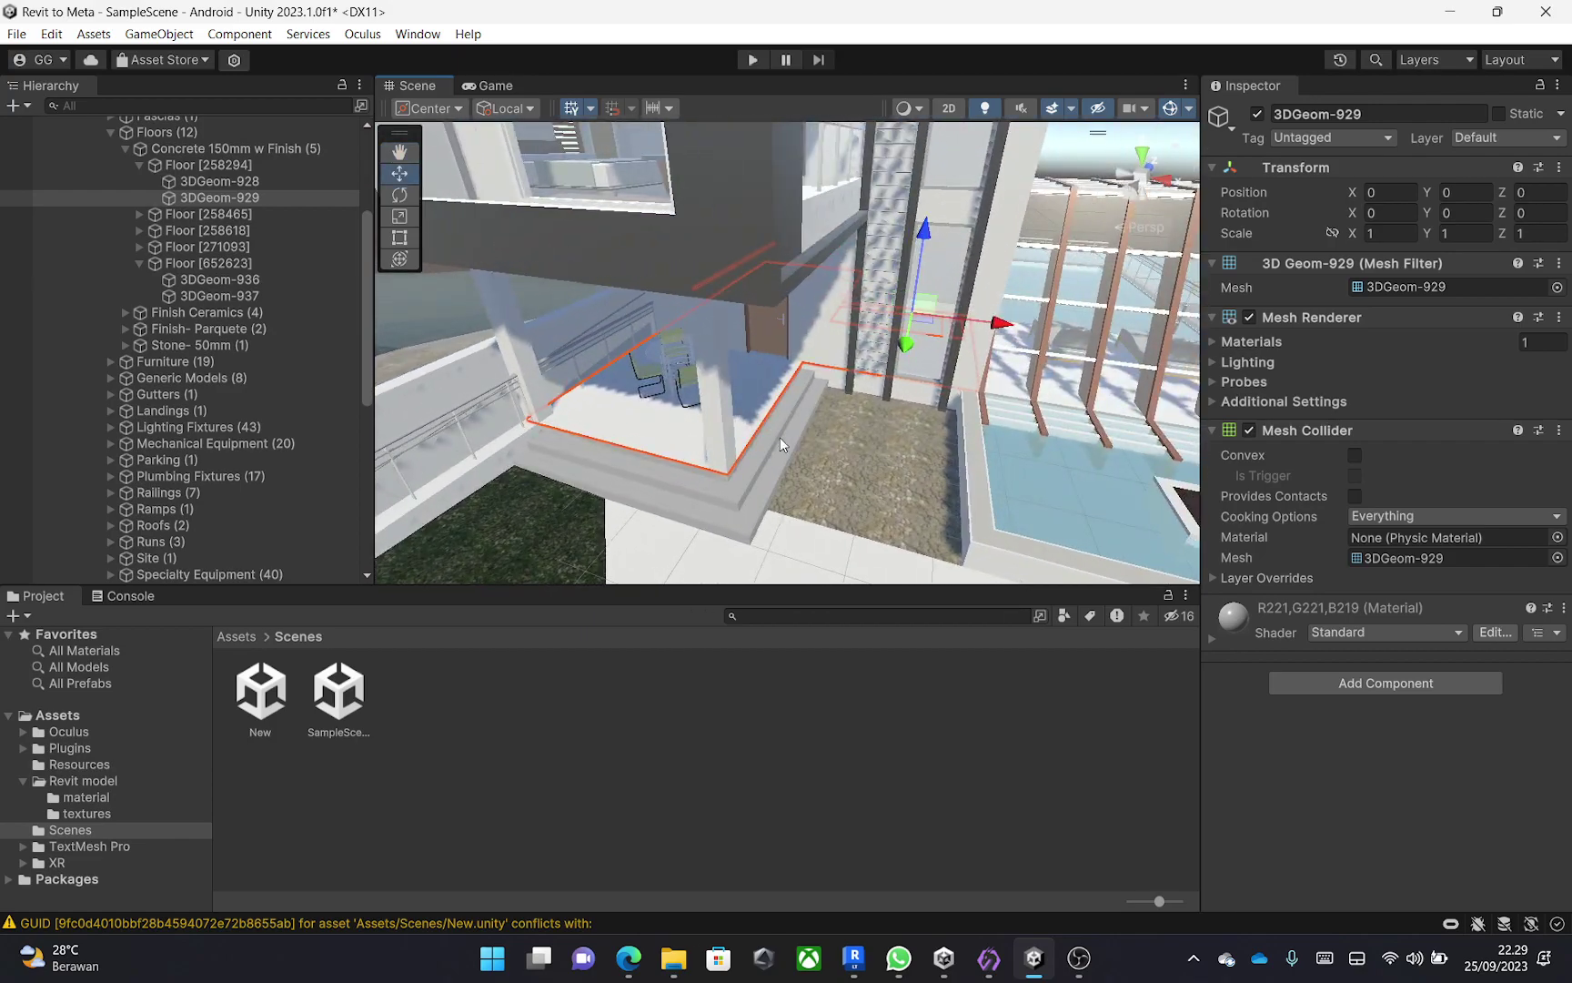
scroll(779, 438, "up", 5)
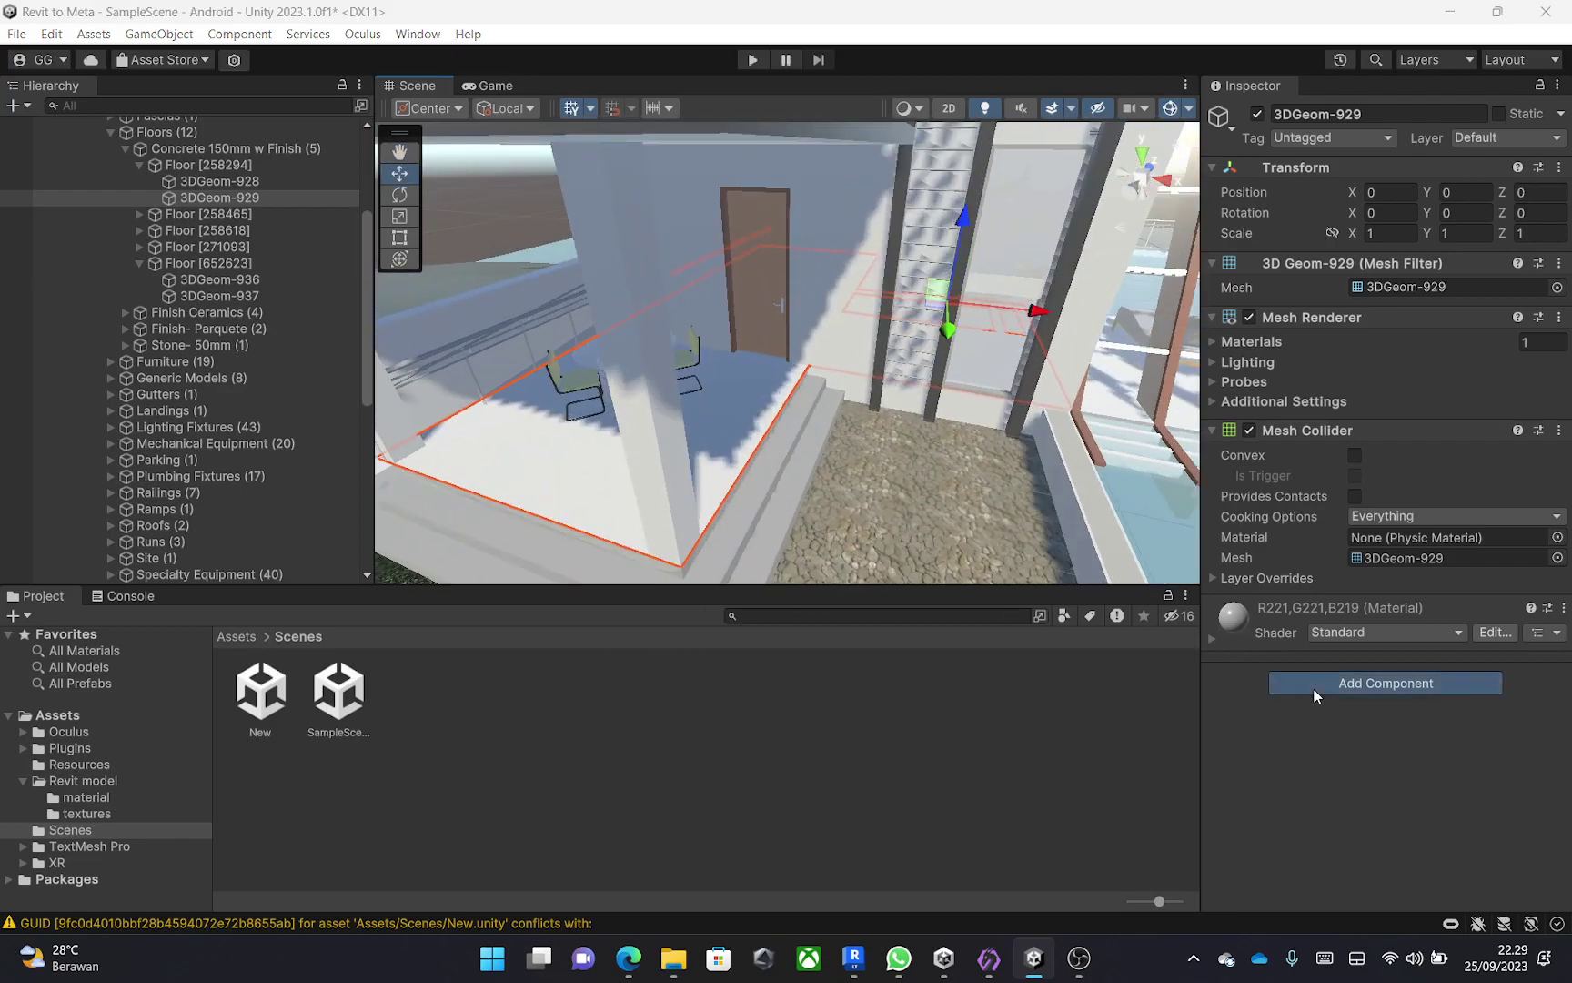
left_click(1314, 689)
type("tele")
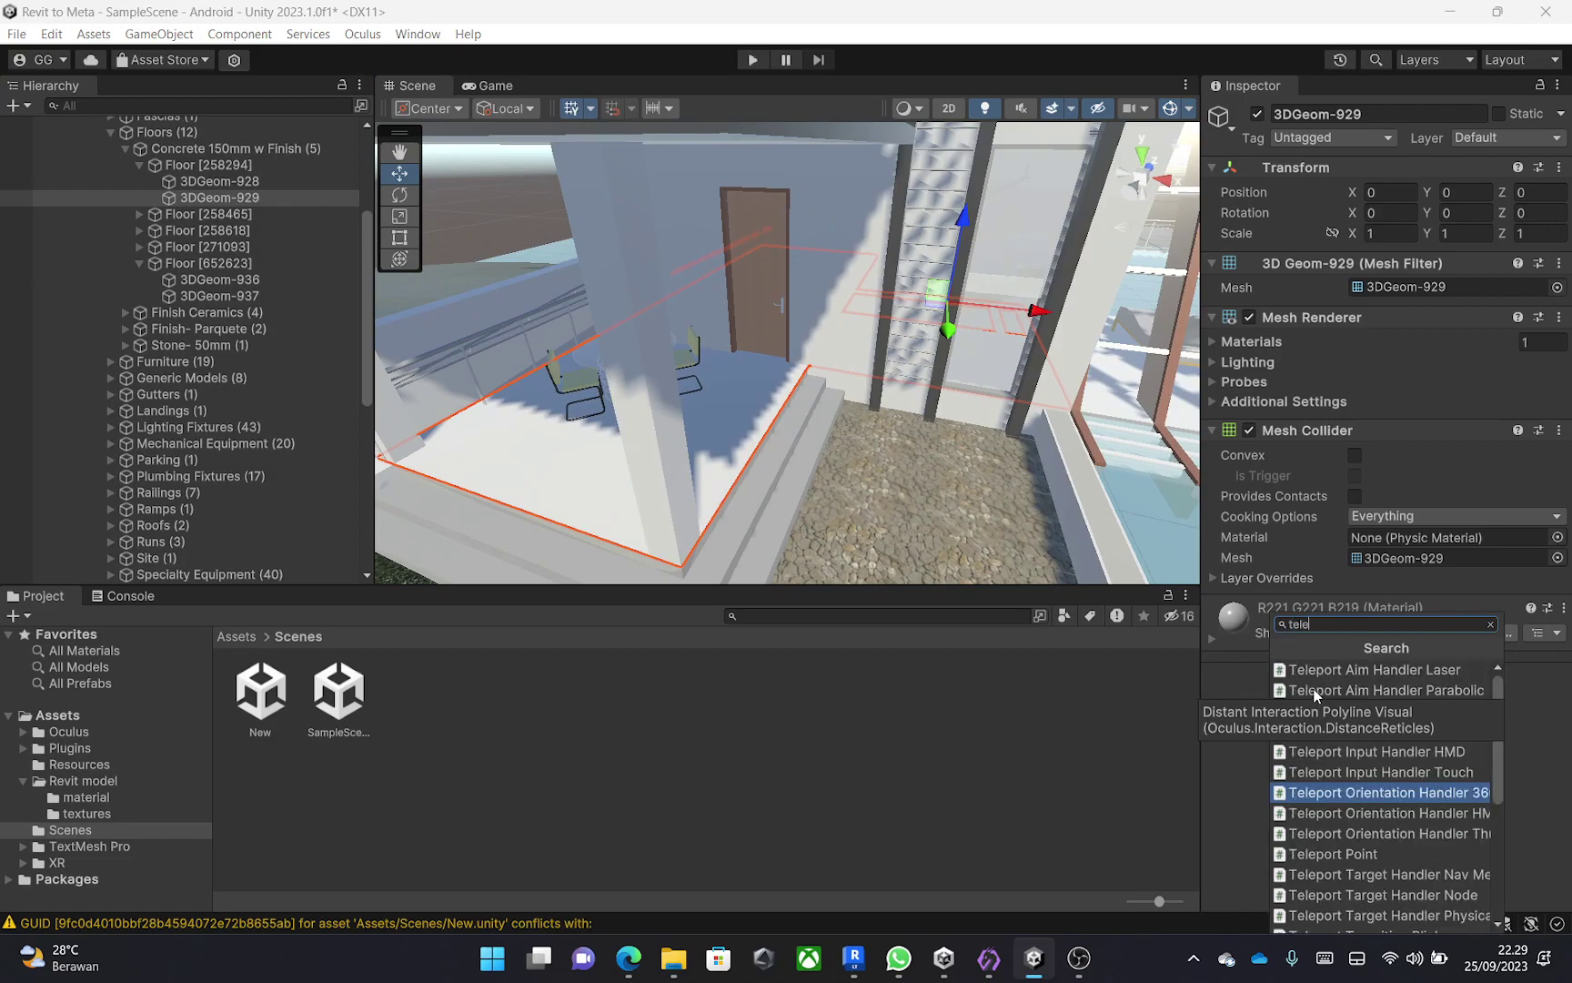
type("port i")
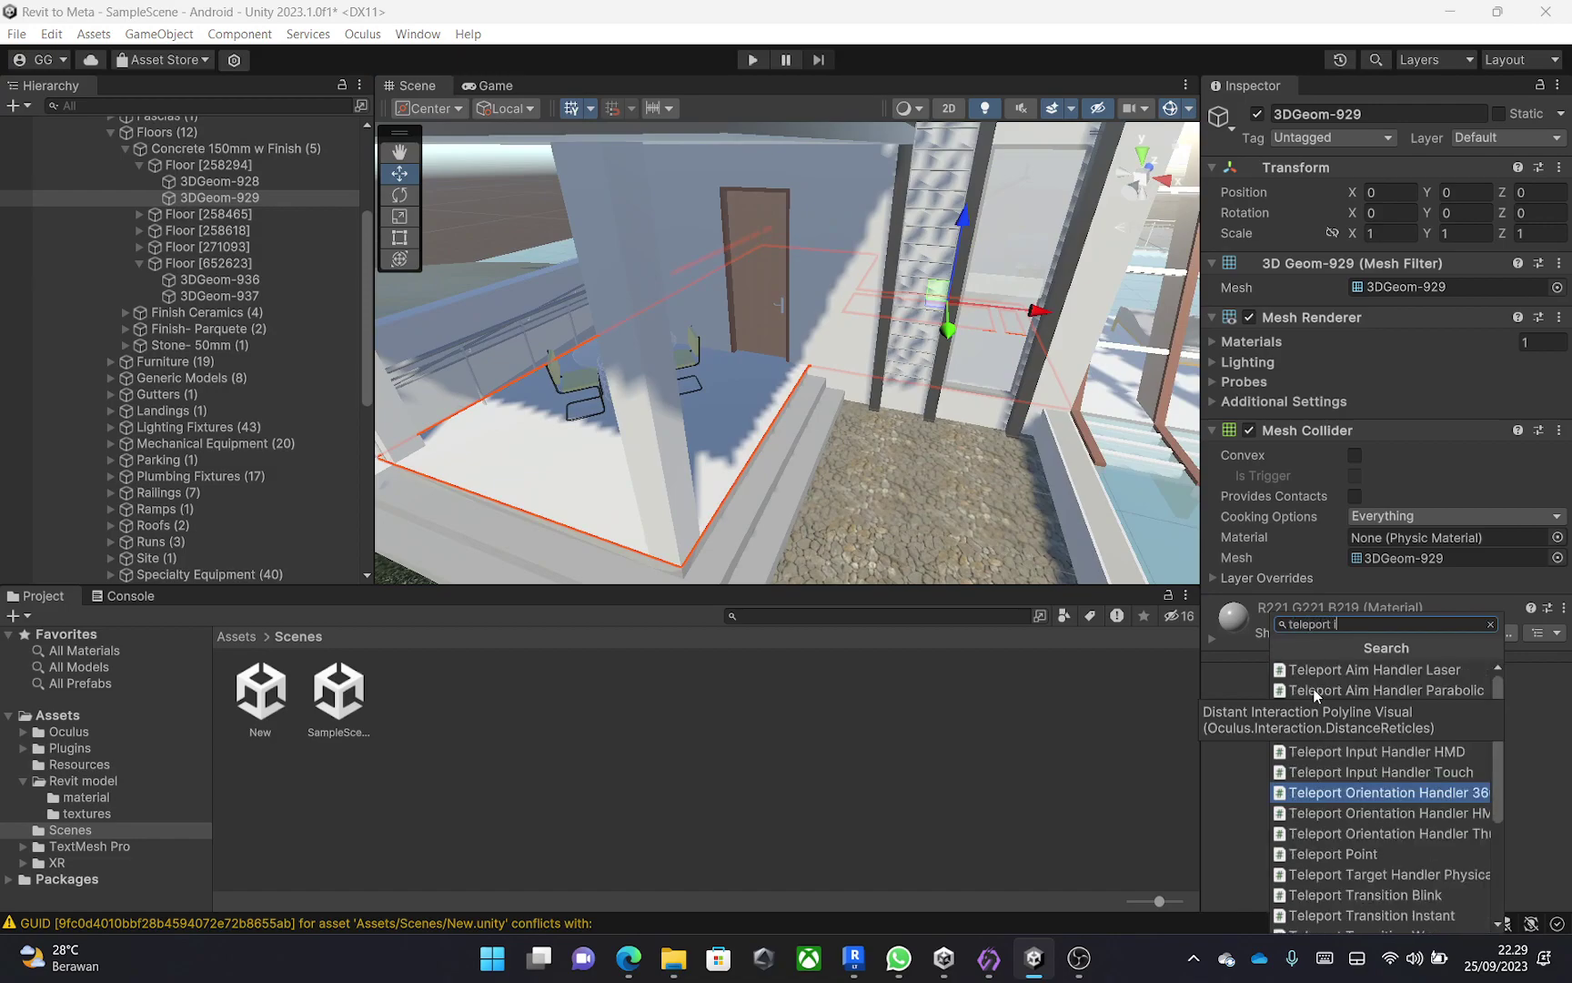
type("nterac")
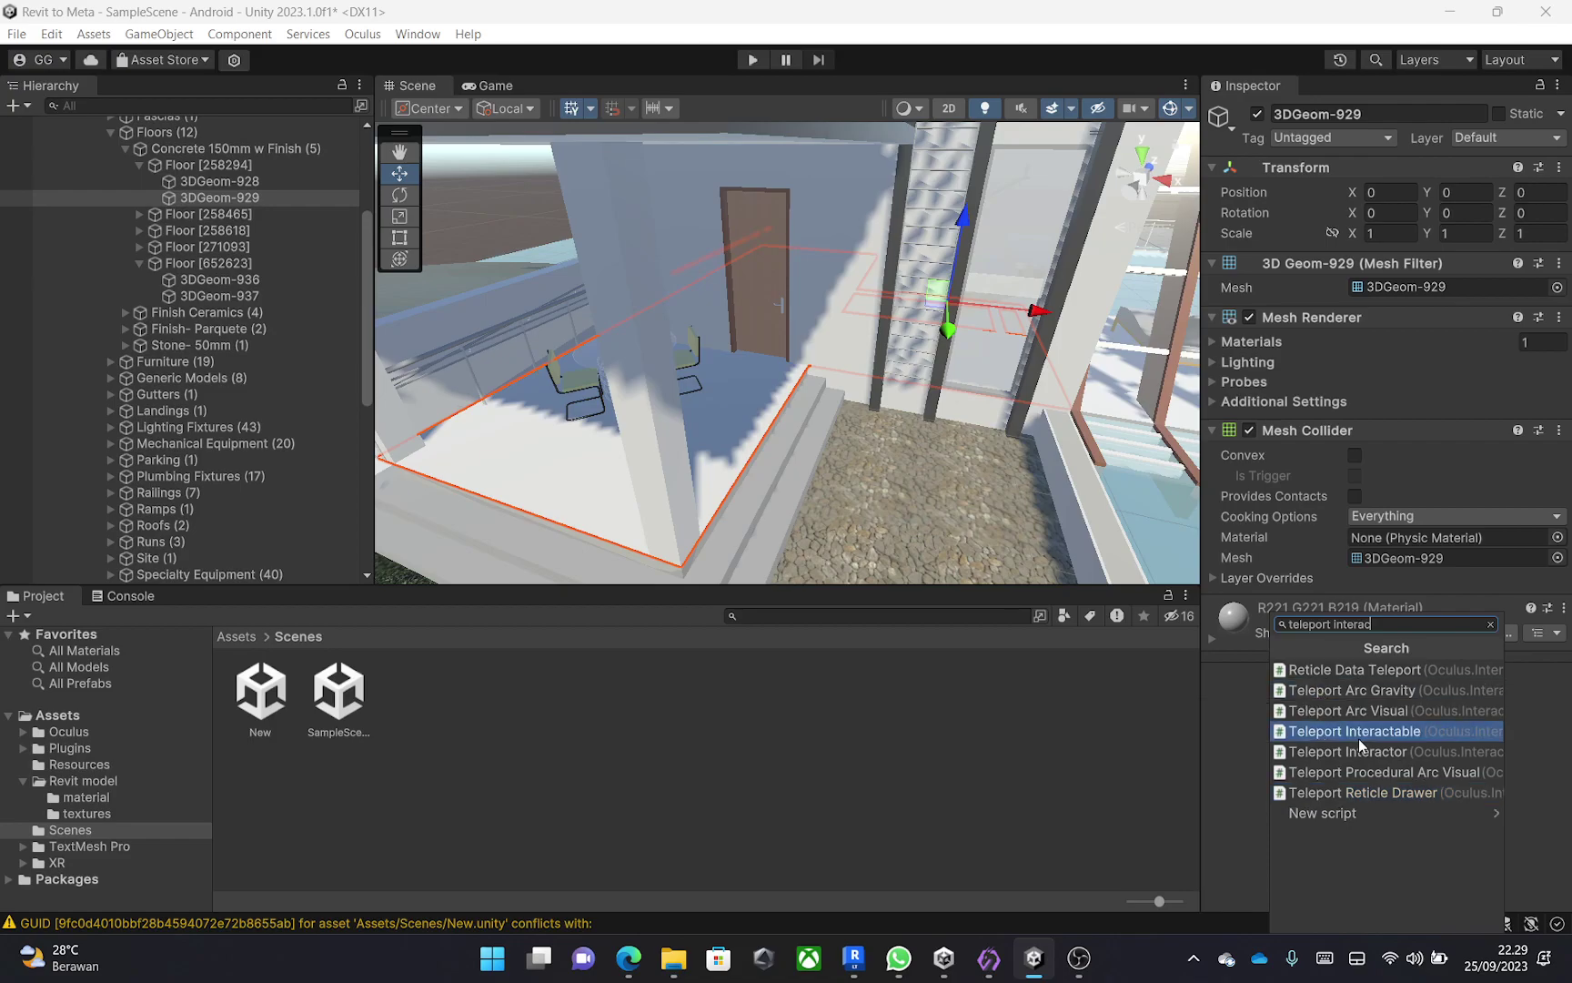
left_click(1363, 733)
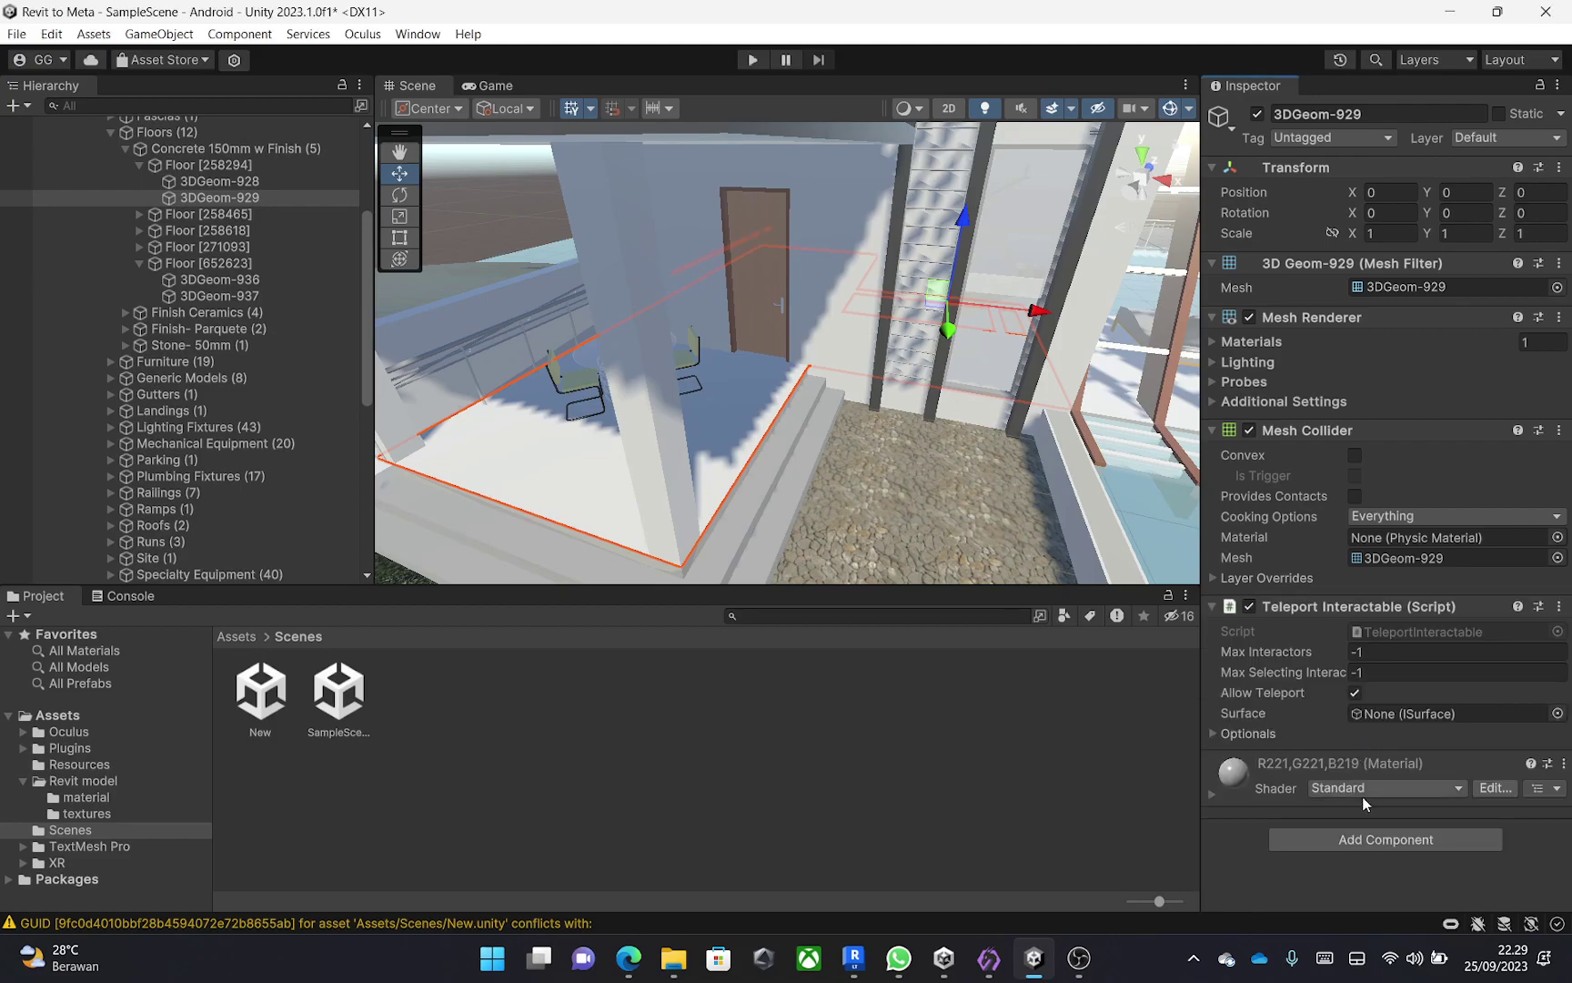
Add a Collider Surface component to the terrace floor mesh 3DGeom-929.
left_click(1376, 843)
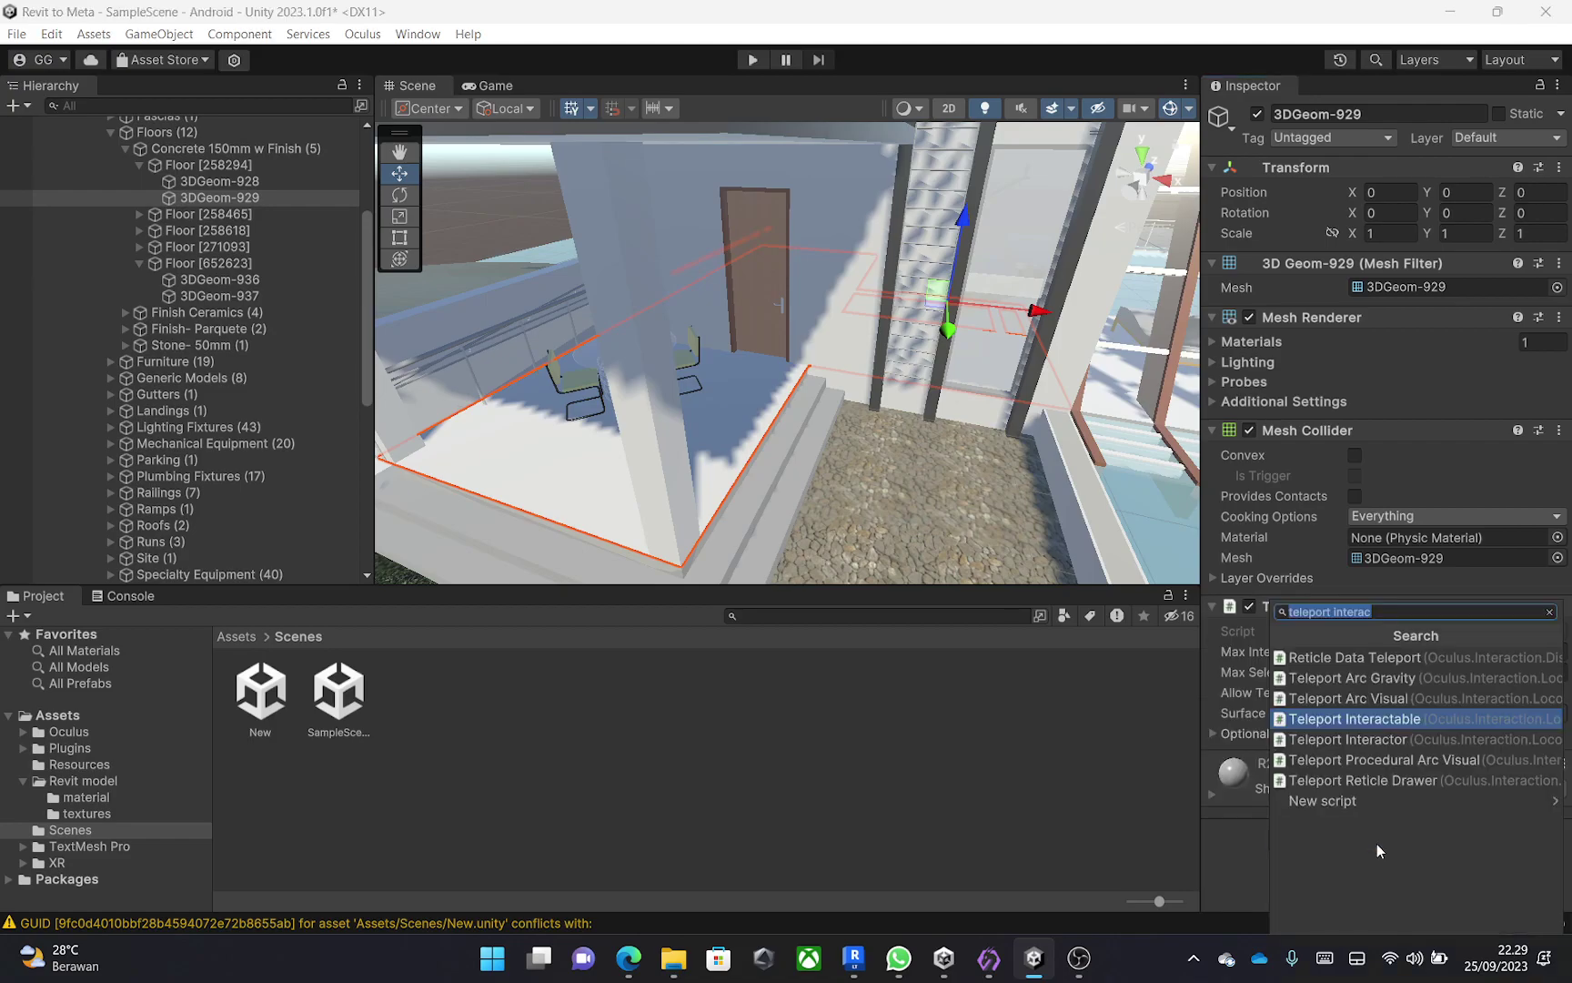
type("sur")
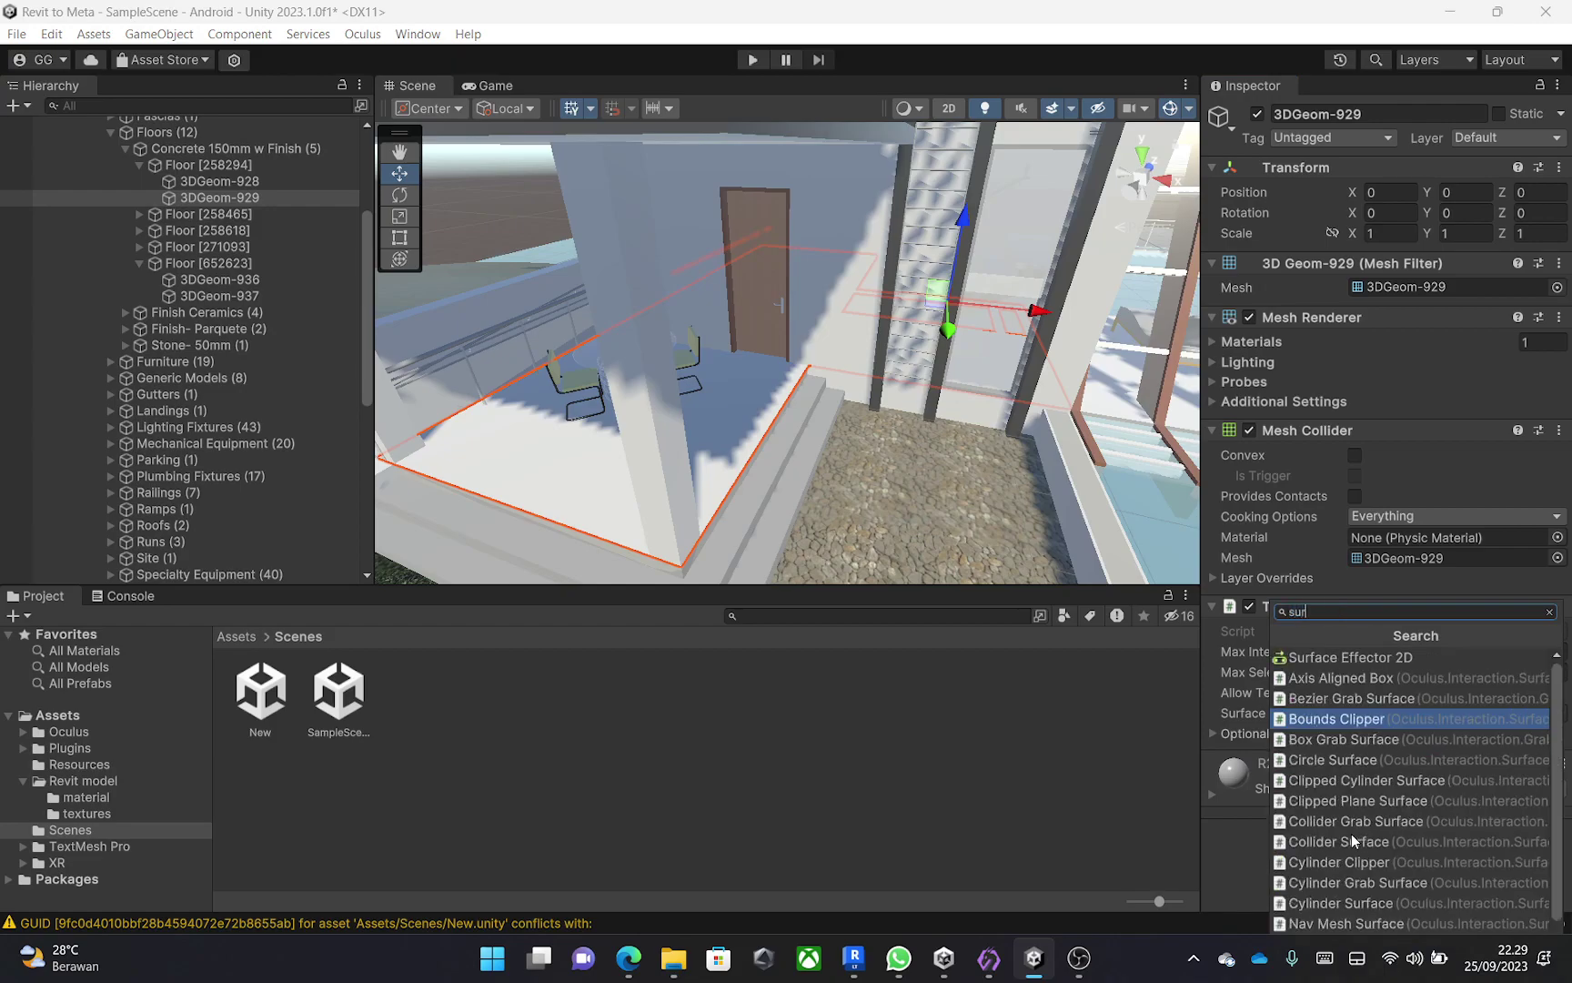
type("face col")
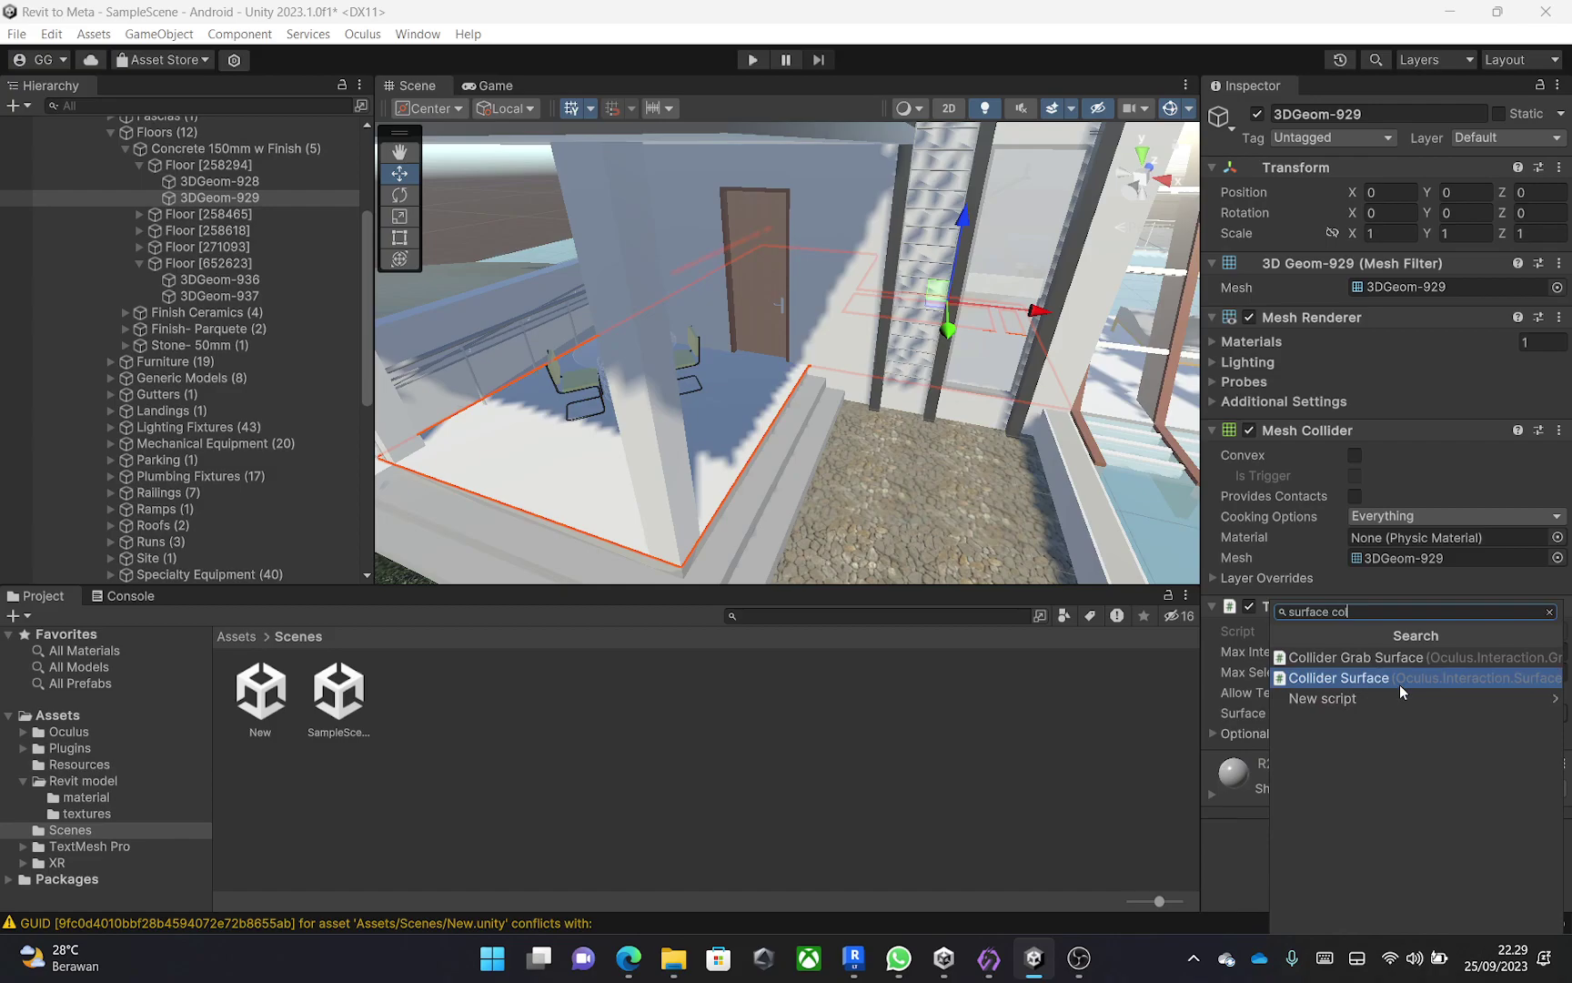
left_click(1399, 684)
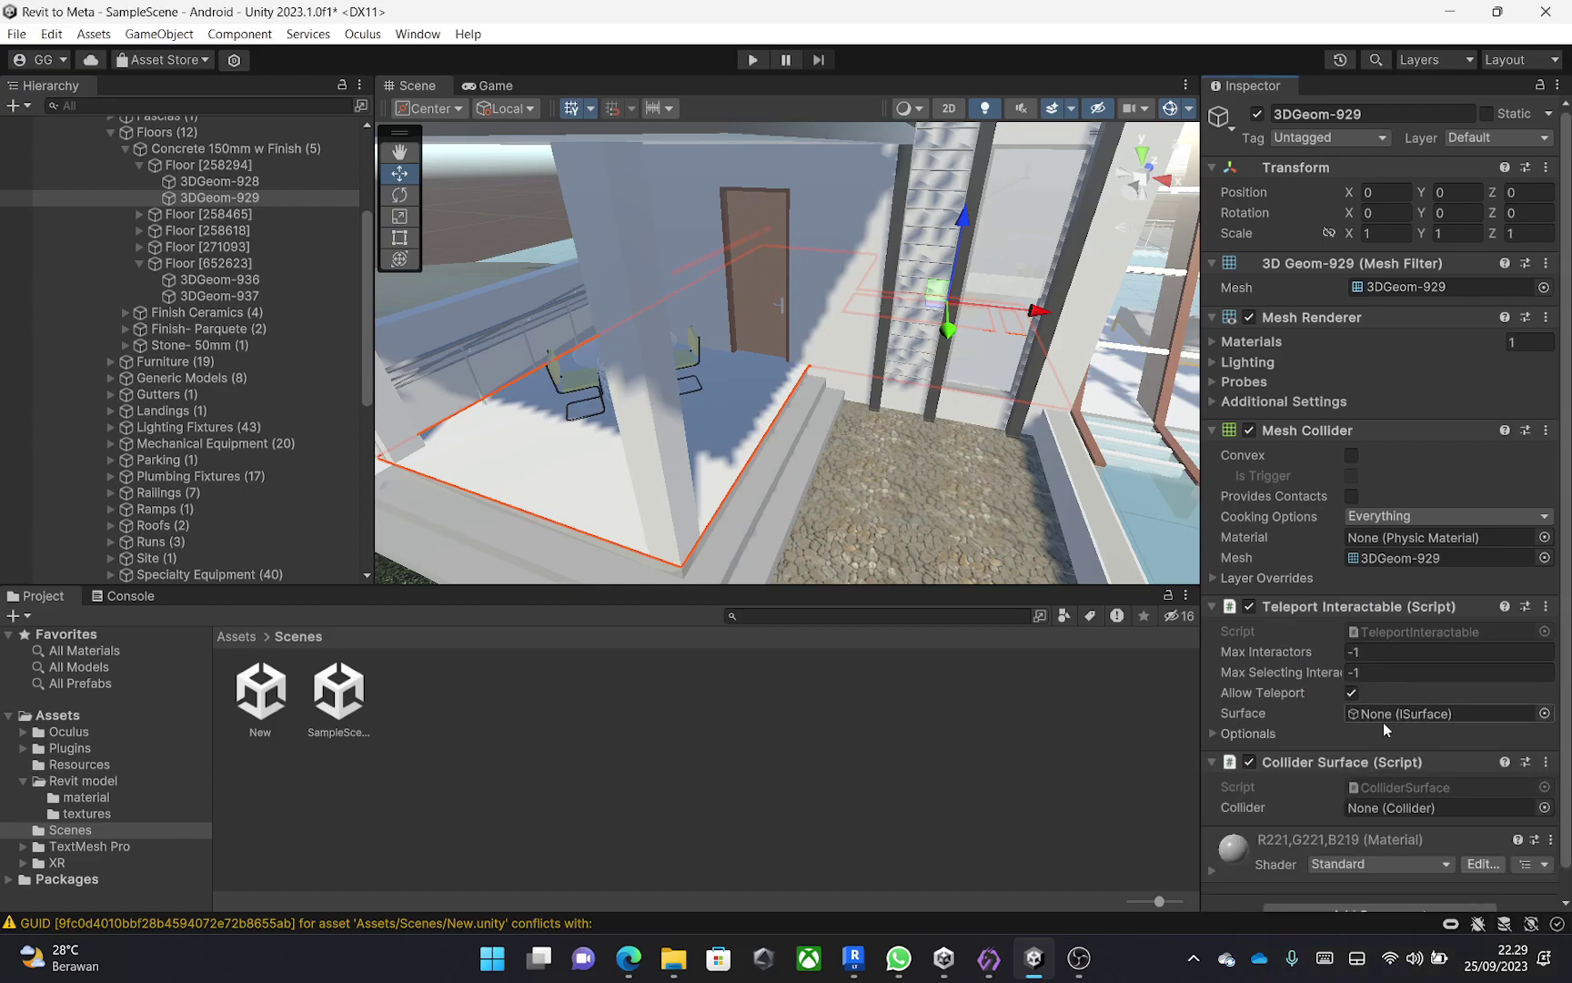
Add a Reticle Data Teleport component to the terrace floor mesh 3DGeom-929.
scroll(1378, 741, "down", 1)
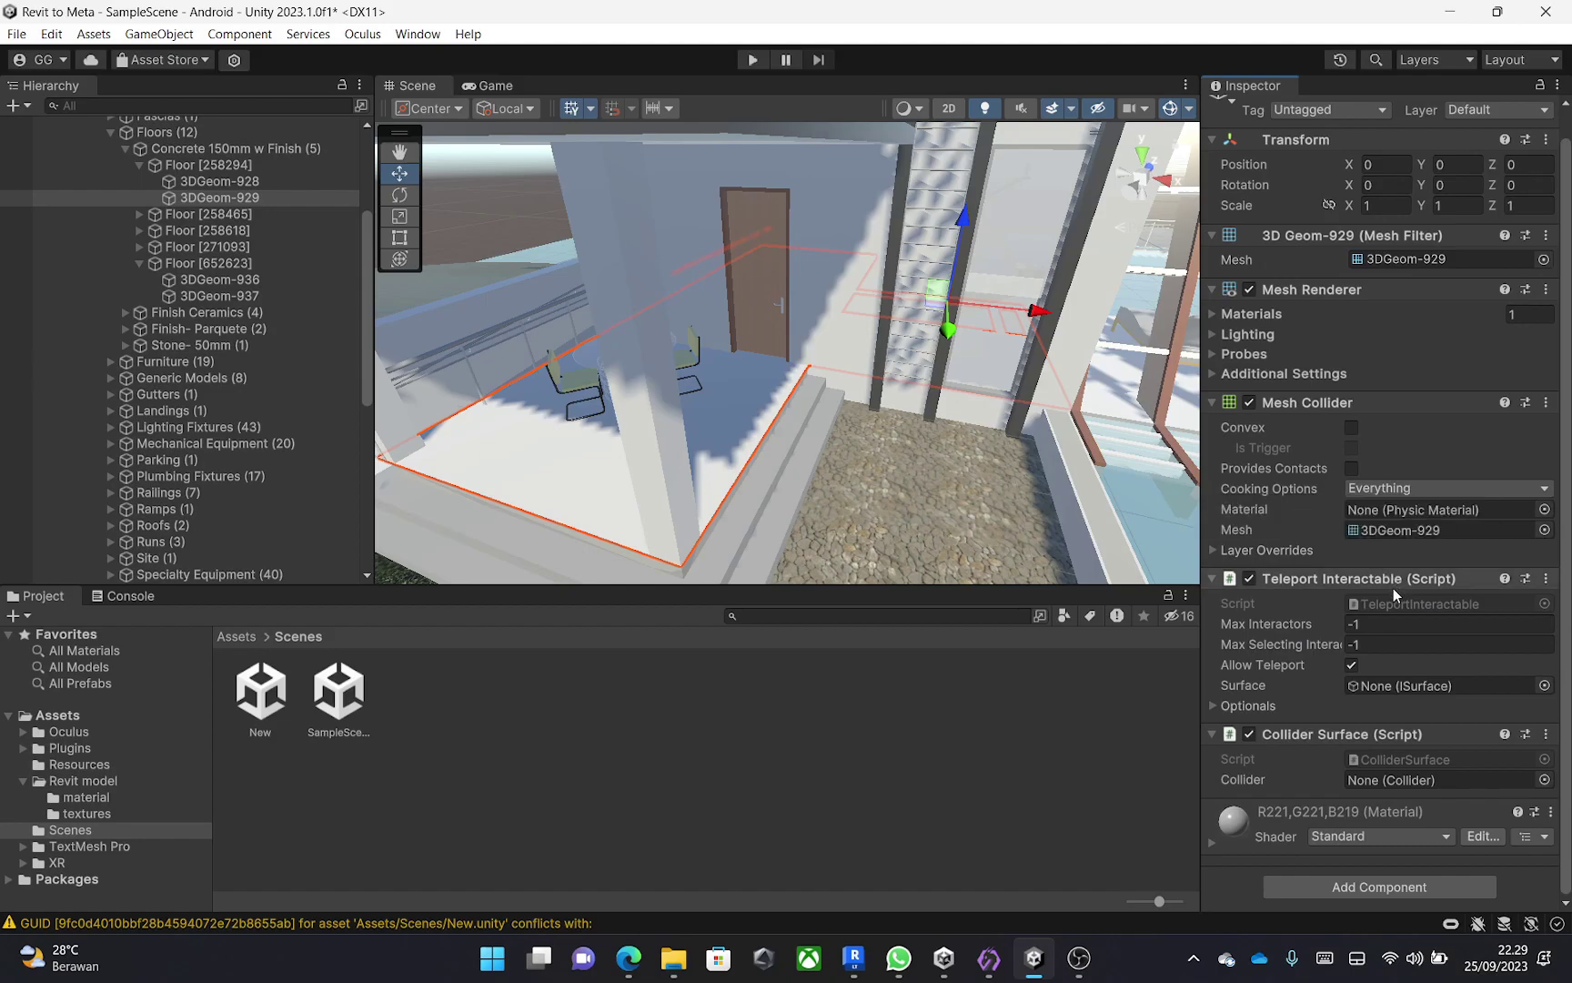
left_click(1359, 880)
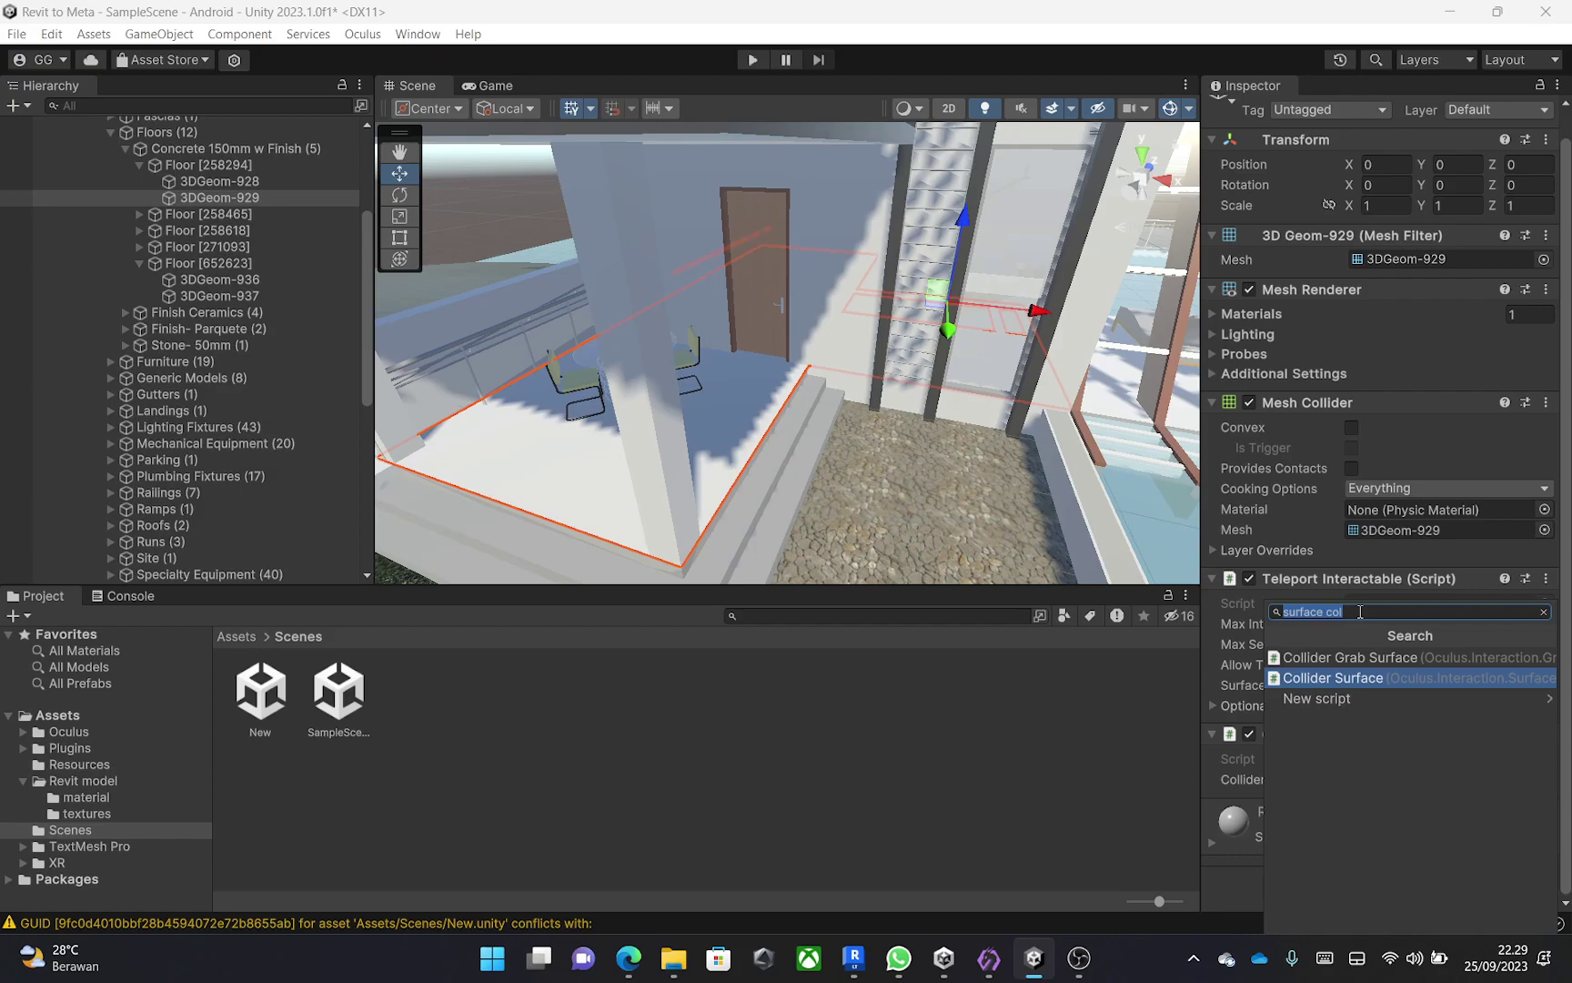
type("reticle")
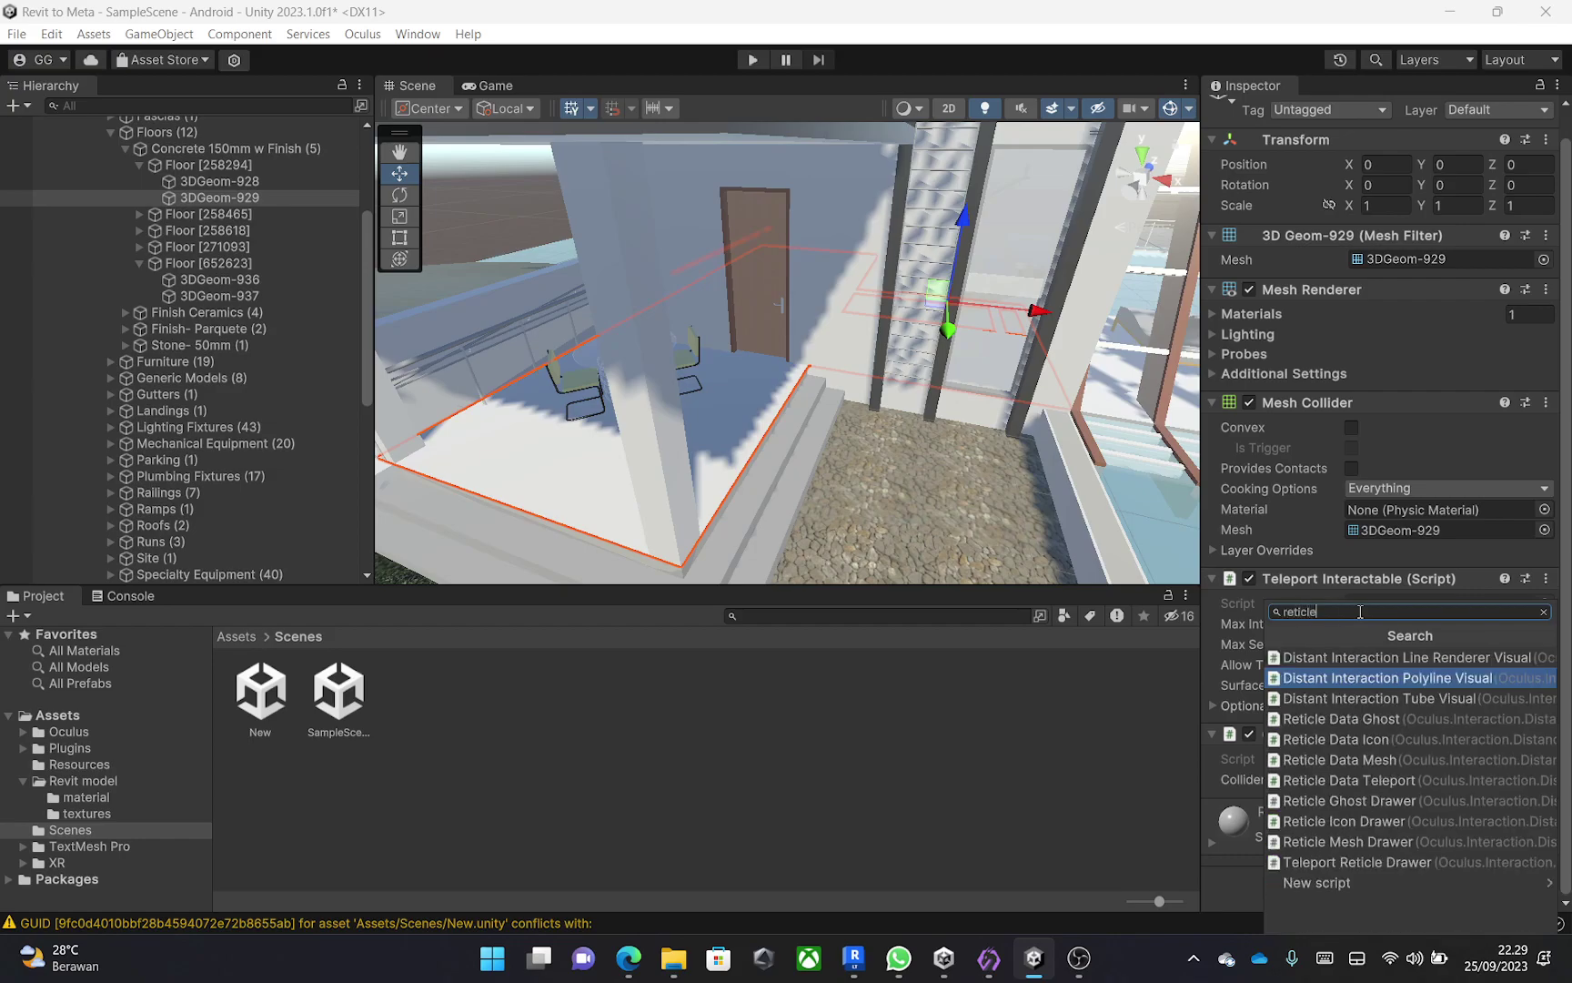
type(" da")
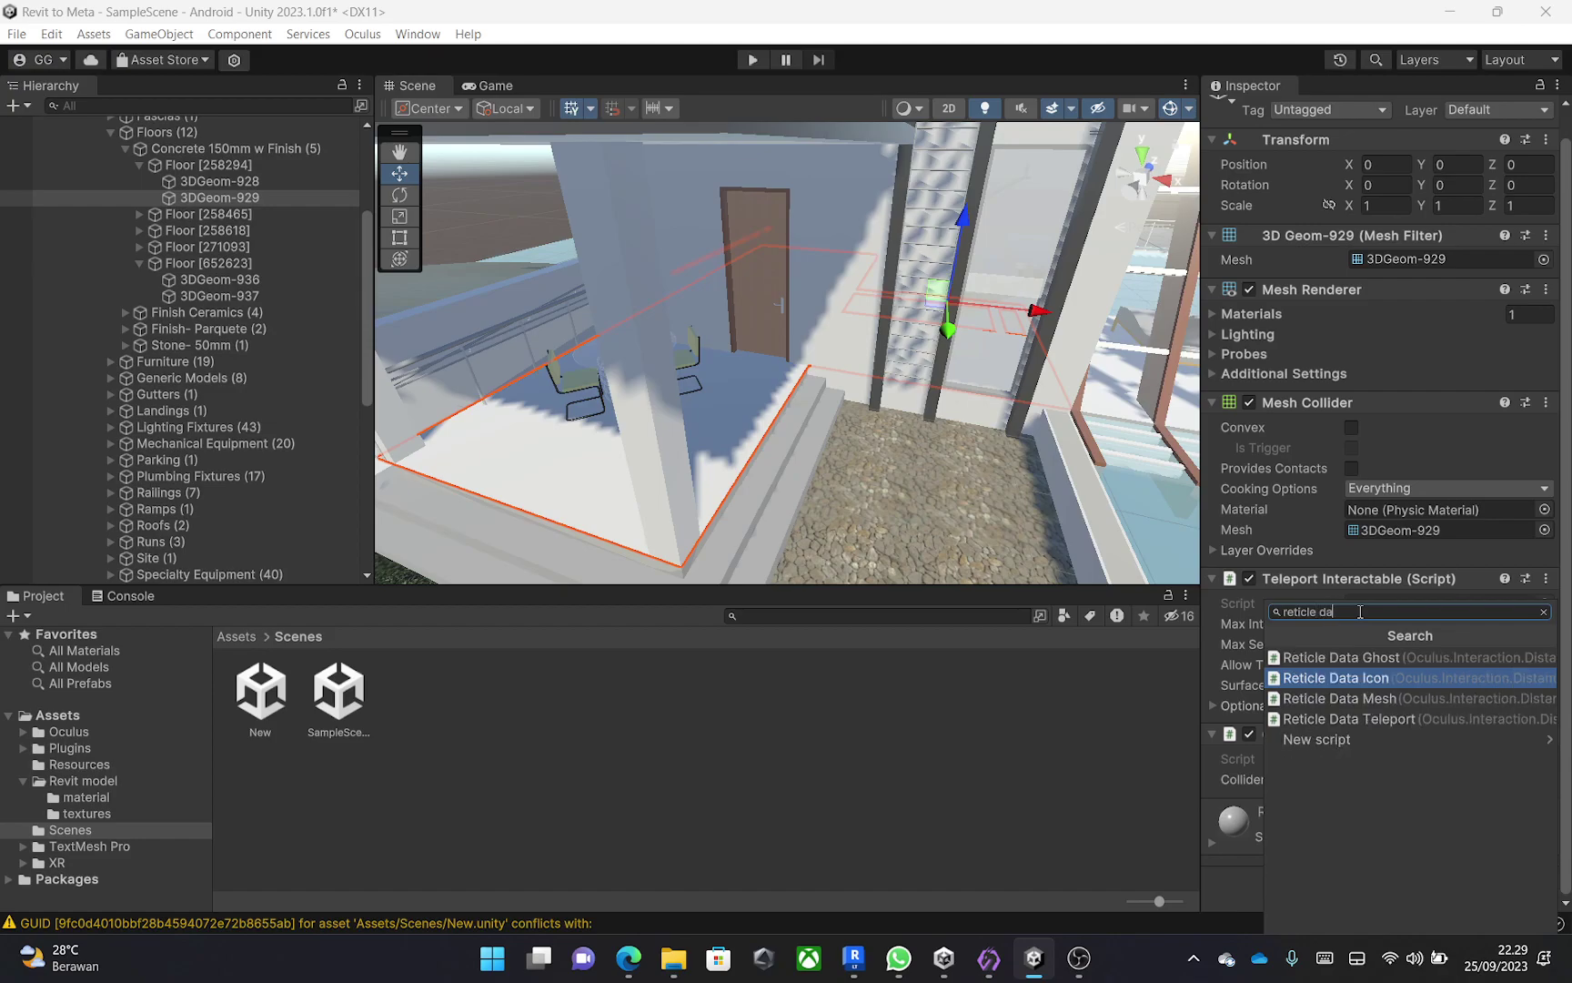
left_click(1392, 719)
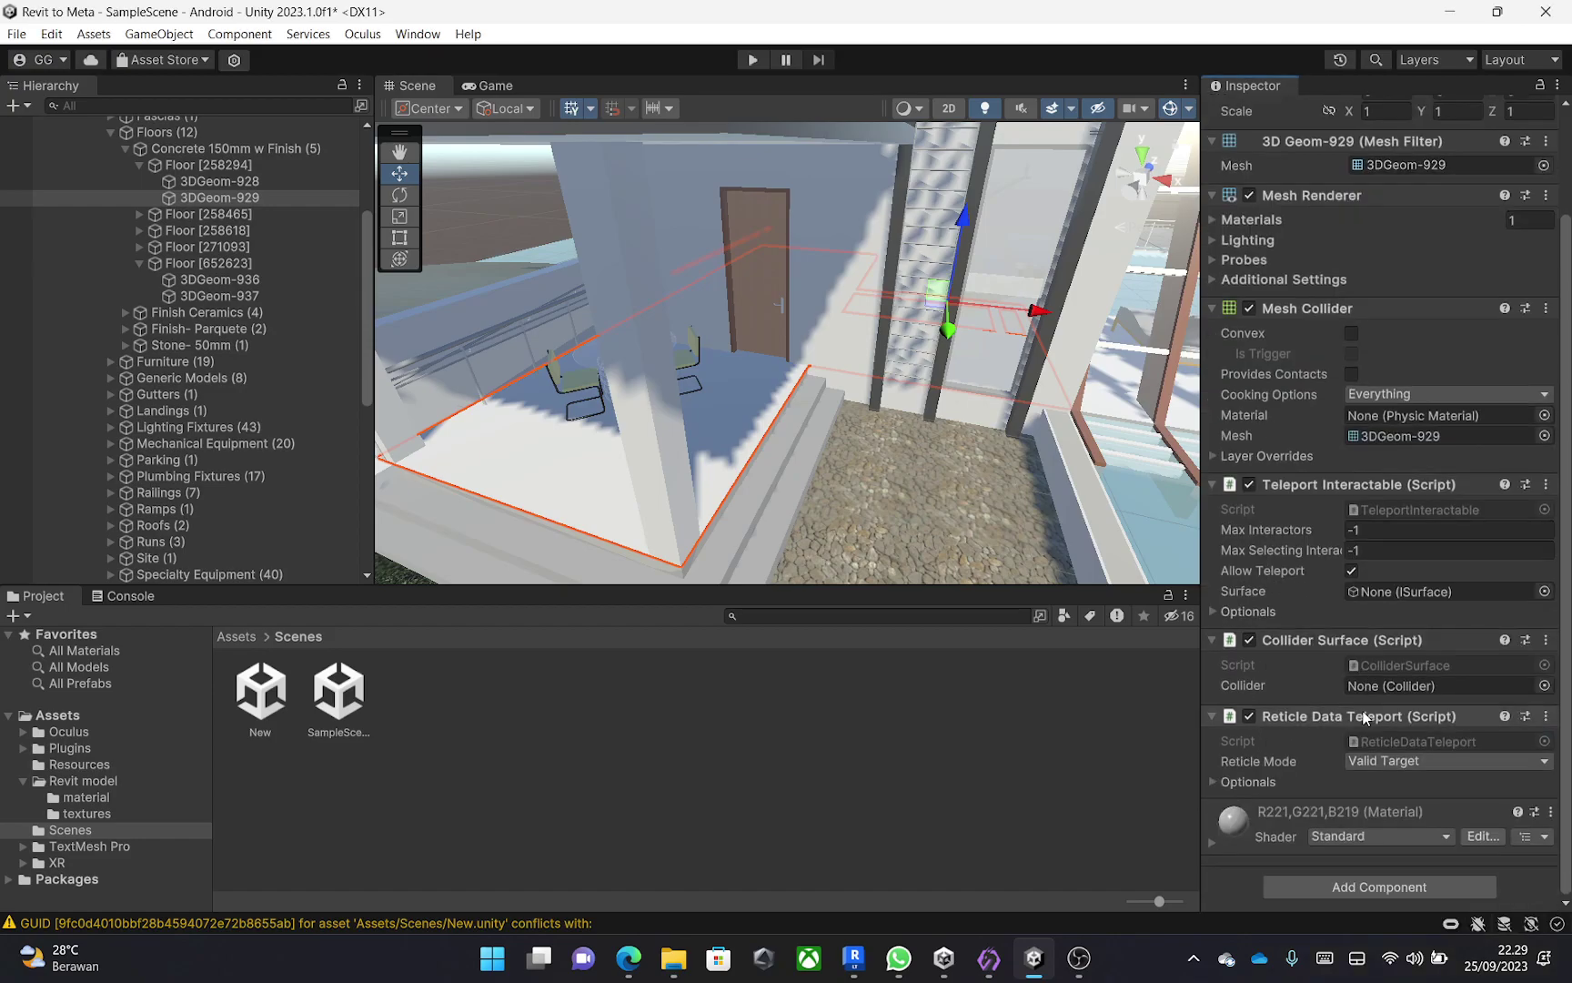
Assign 3DGeom-929 as the Collider of its Collider Surface and as the Surface of its Teleport Interactable.
left_click(266, 198)
left_click_drag(266, 198, 1404, 692)
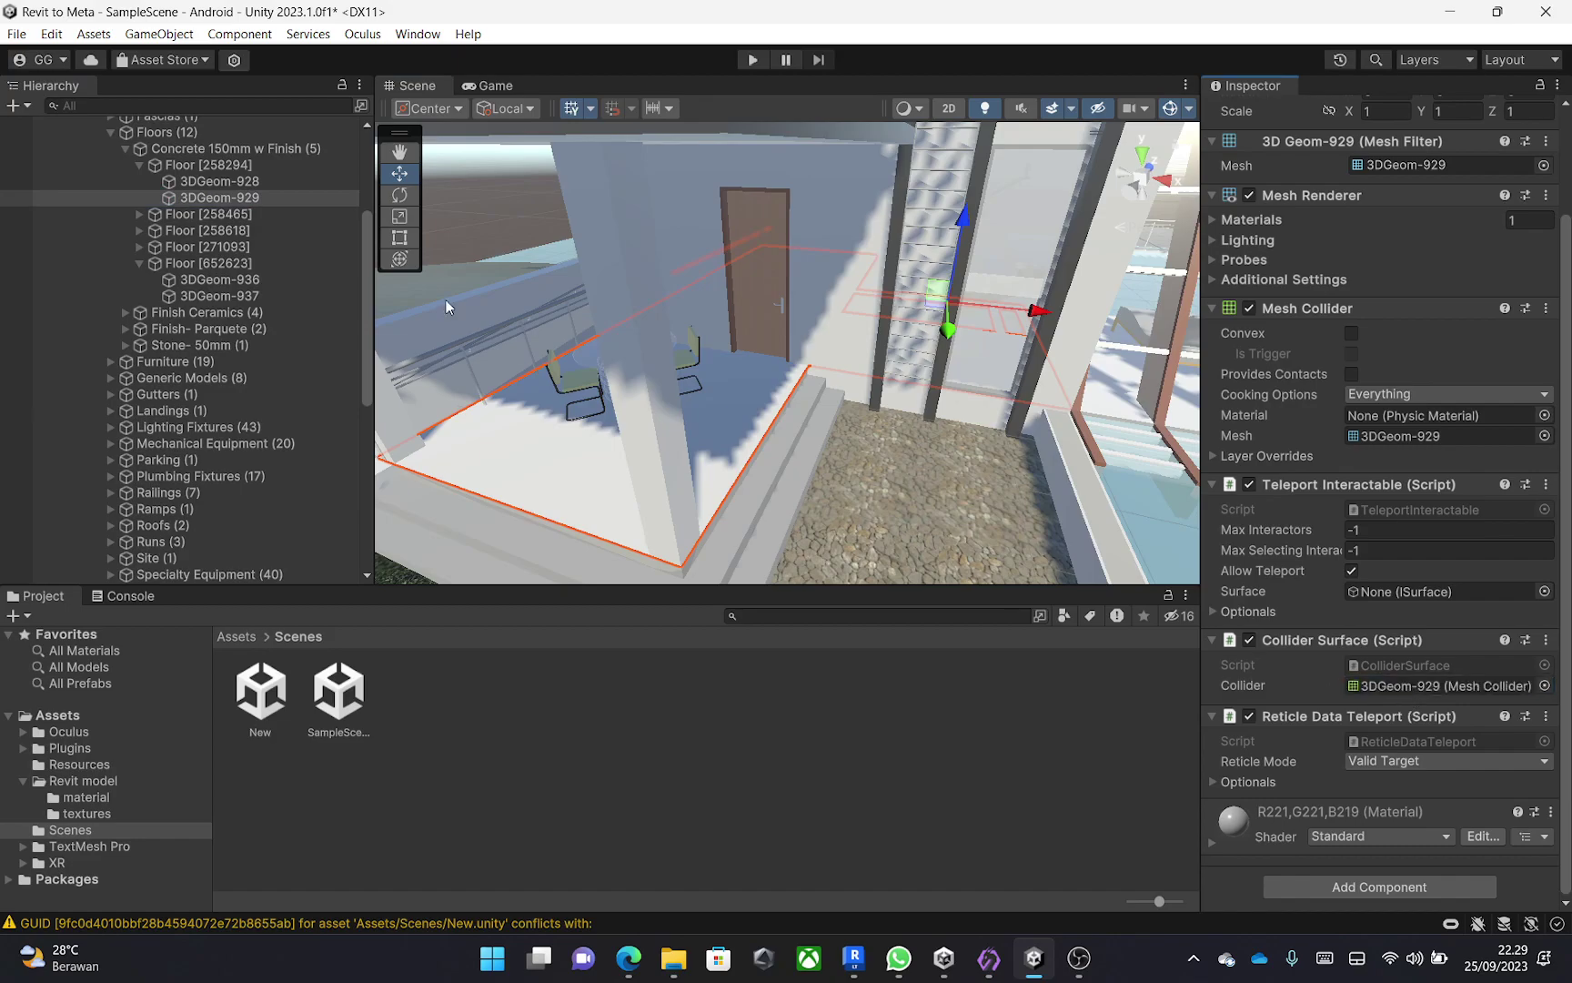
left_click_drag(299, 197, 1418, 594)
Examine the terrace edge and the adjoining Cast-In-Place Stair mesh 3DGeom-1522.
key("f")
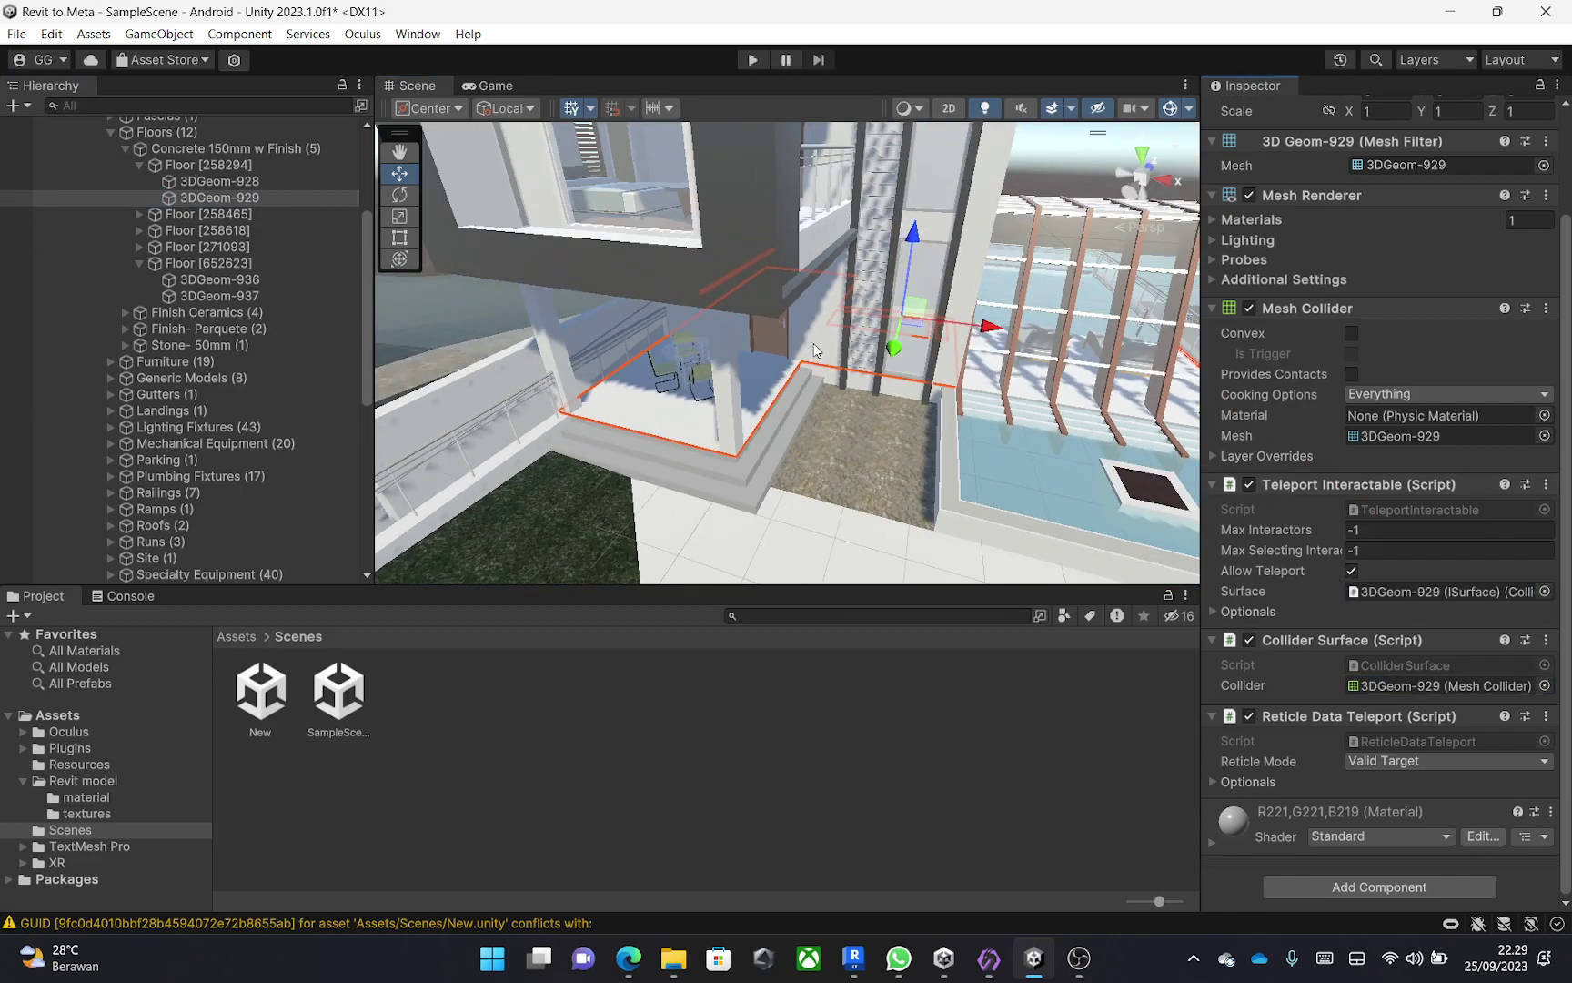
scroll(814, 343, "up", 5)
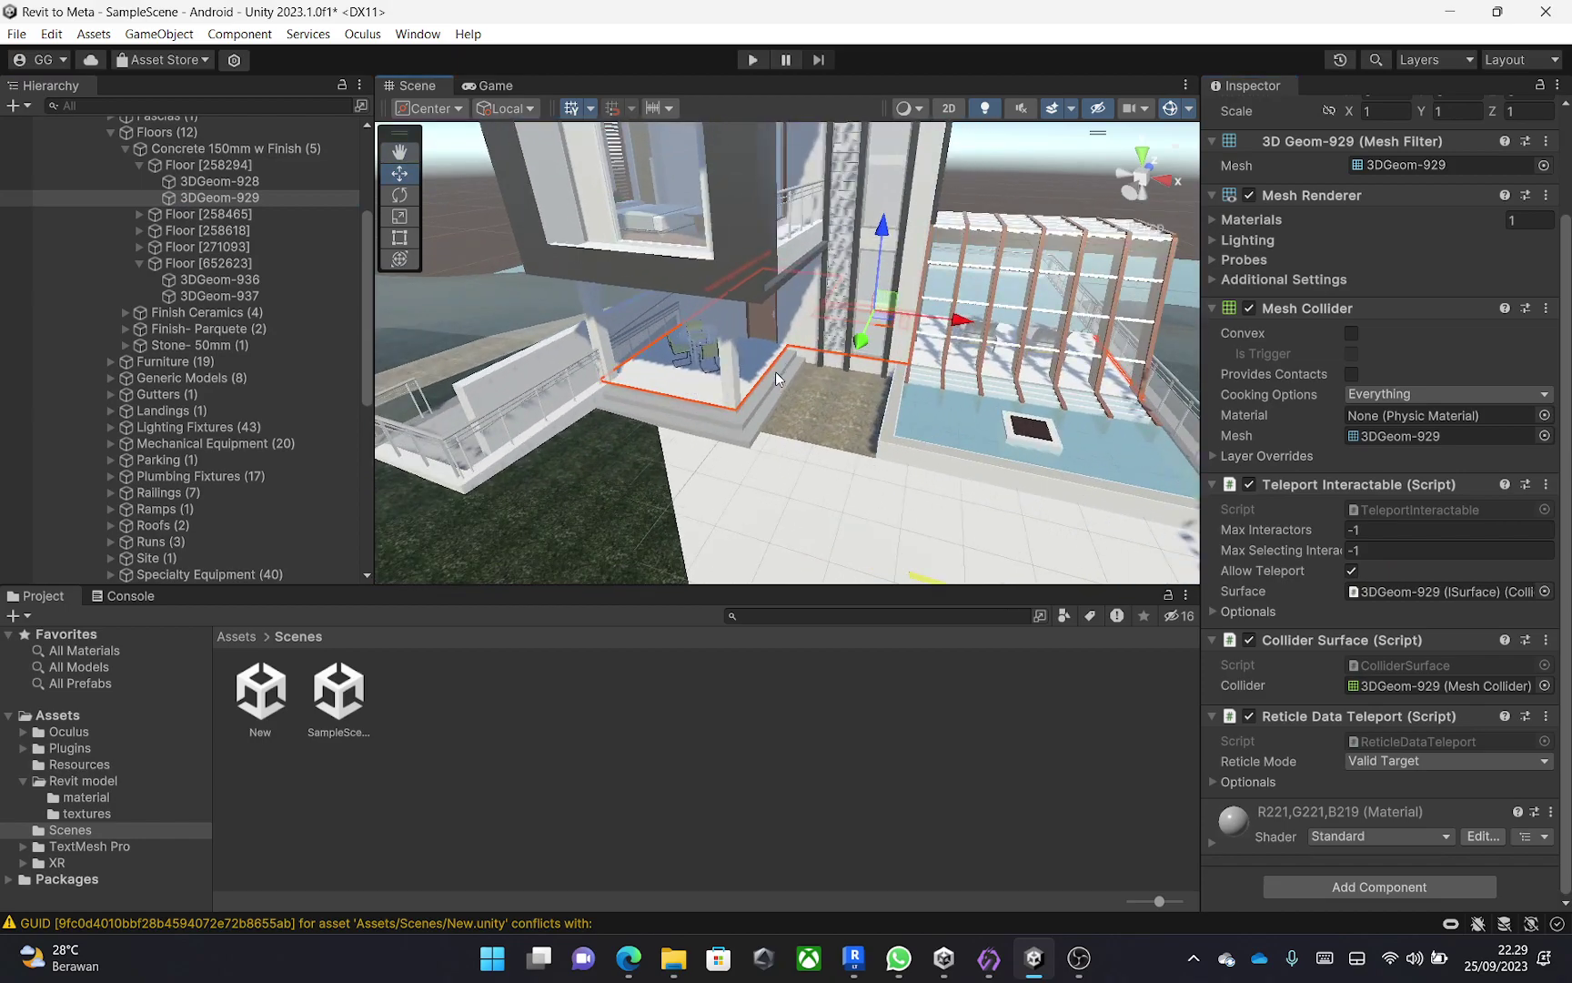
scroll(741, 384, "up", 5)
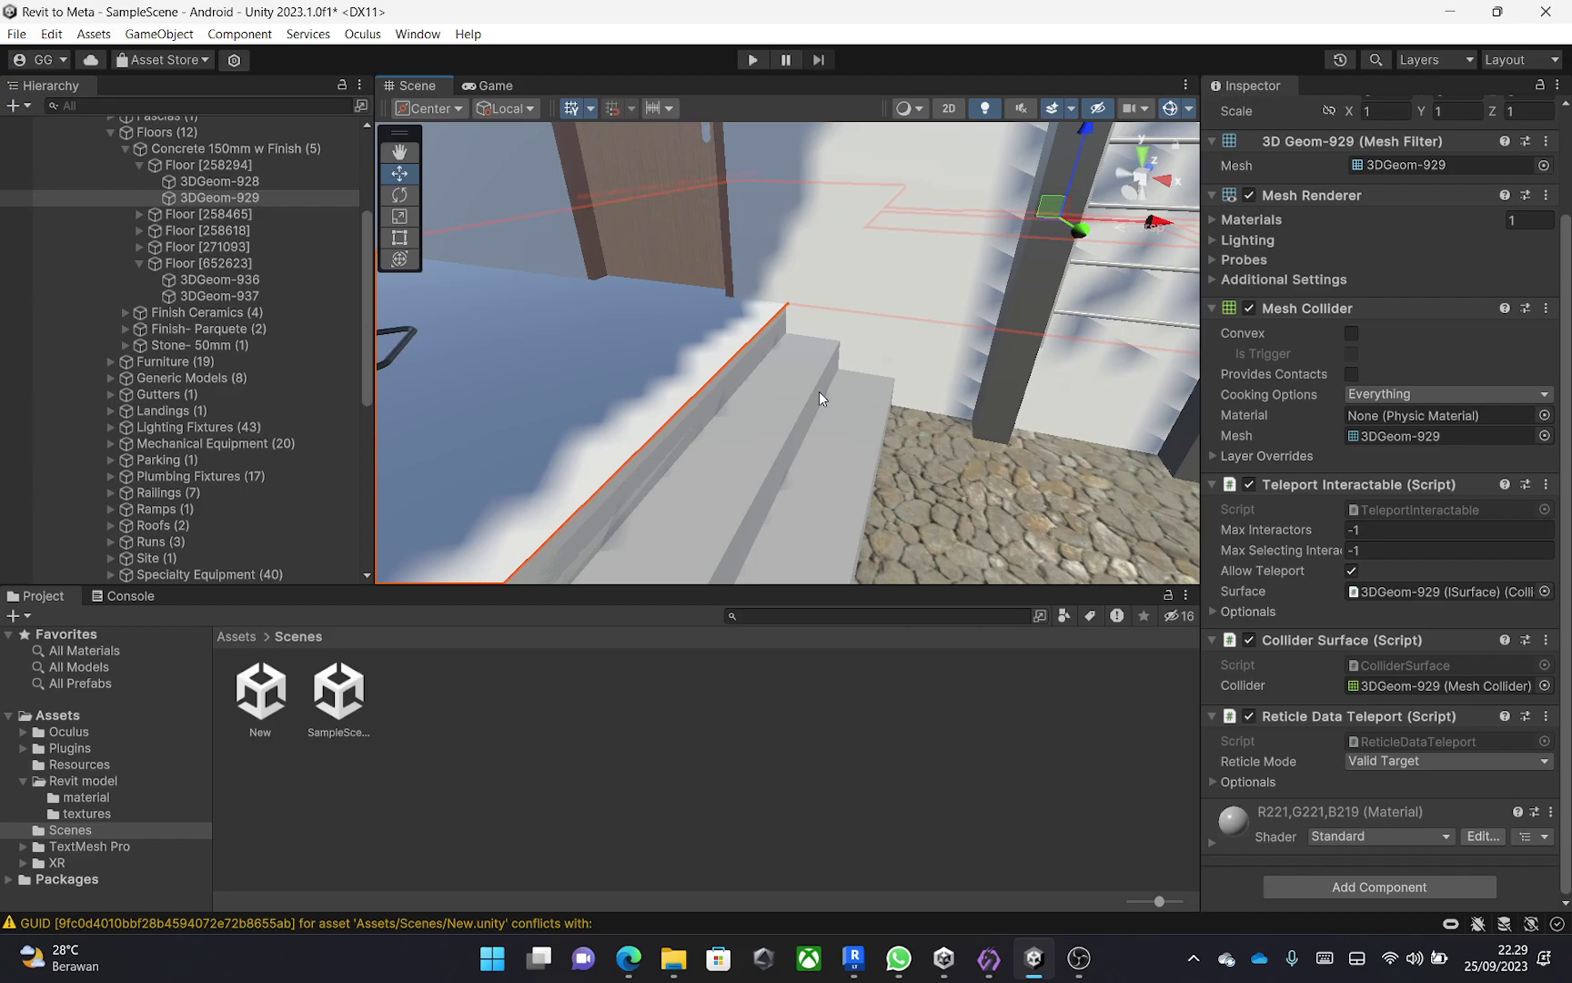
left_click(773, 407)
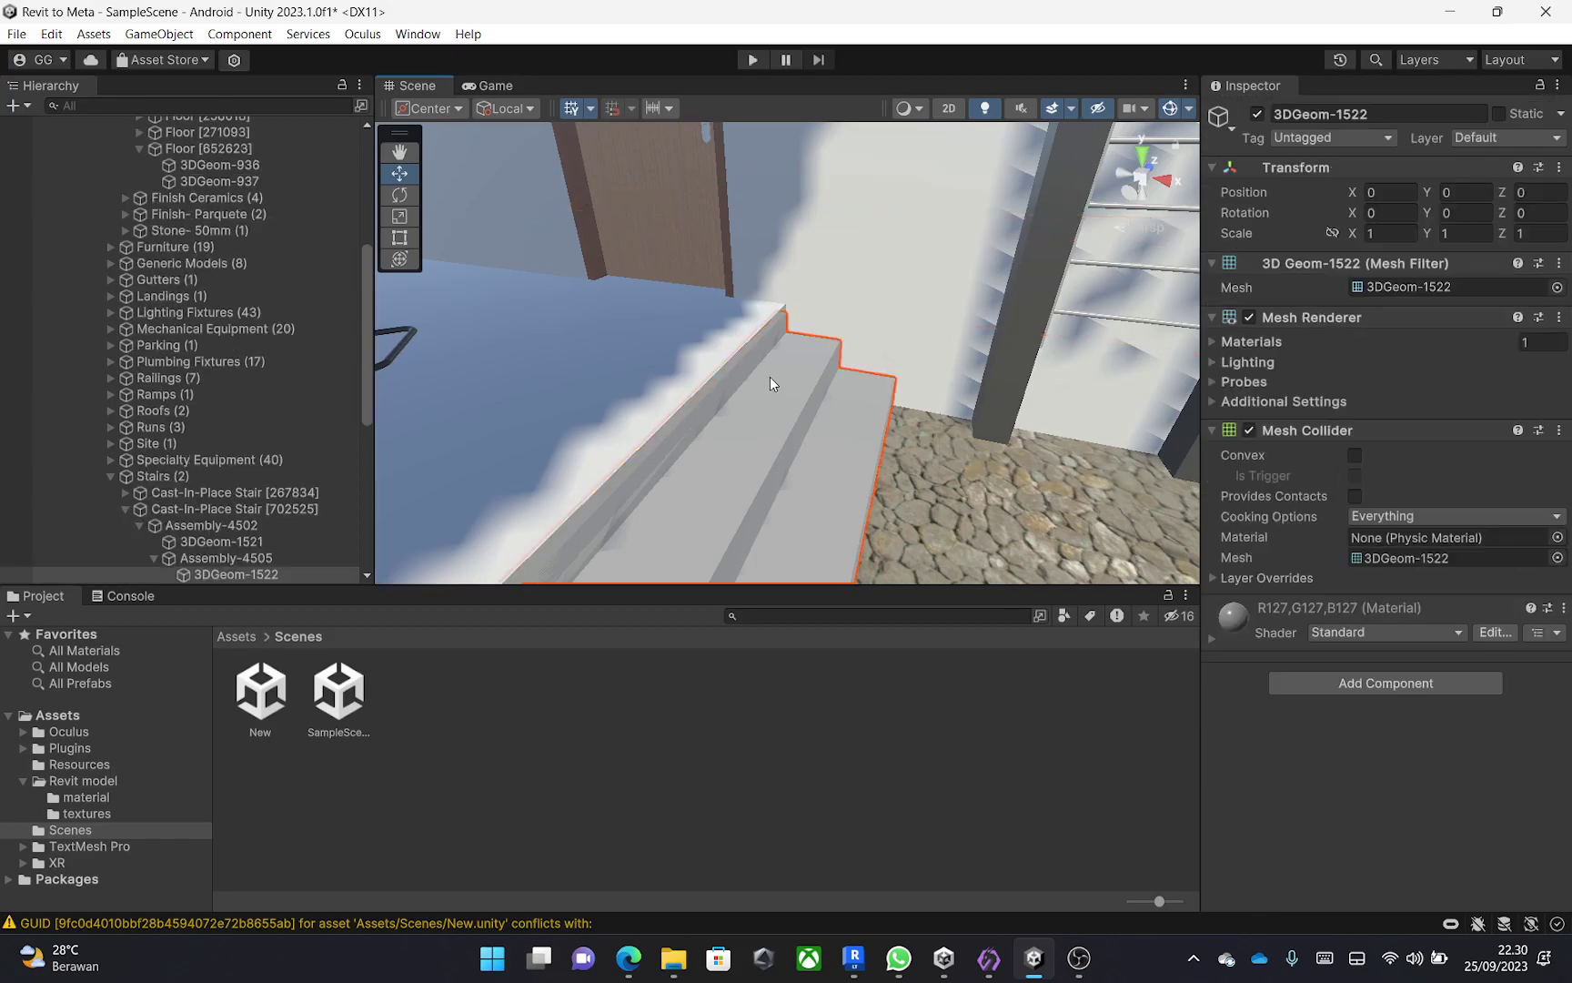
scroll(770, 377, "up", 1)
scroll(204, 488, "down", 5)
key("f")
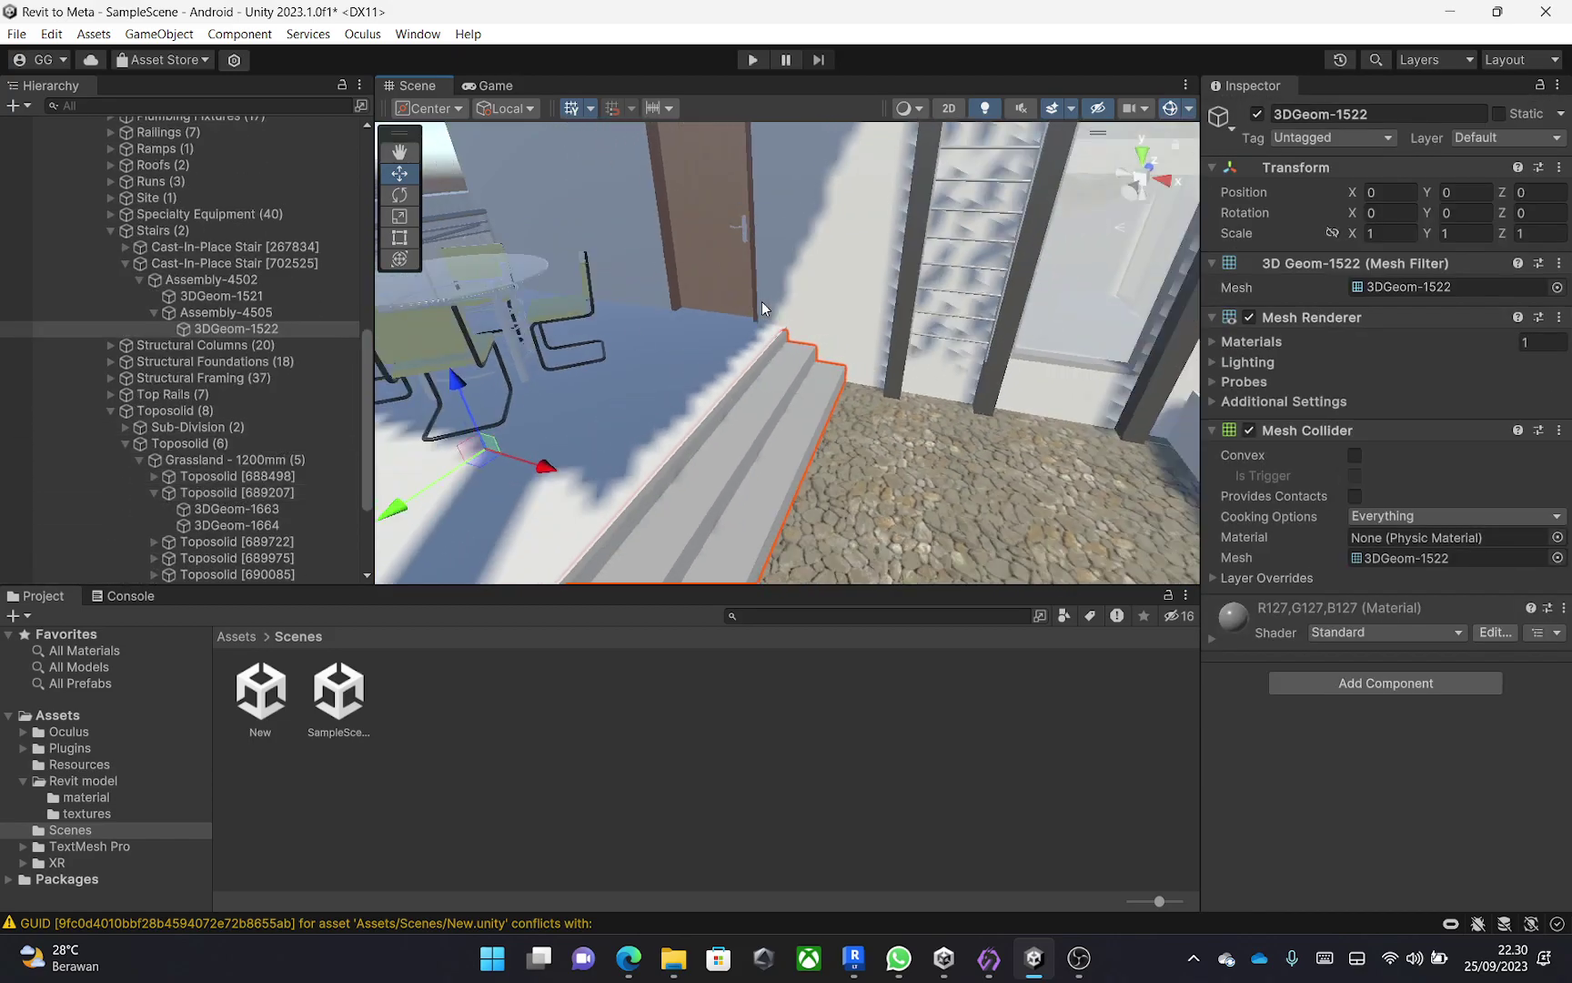
scroll(719, 345, "down", 5)
Select the large grass terrain mesh 3DGeom-1662 under Grassland - 1200mm and add a Teleport Interactable component to it.
left_click(633, 464)
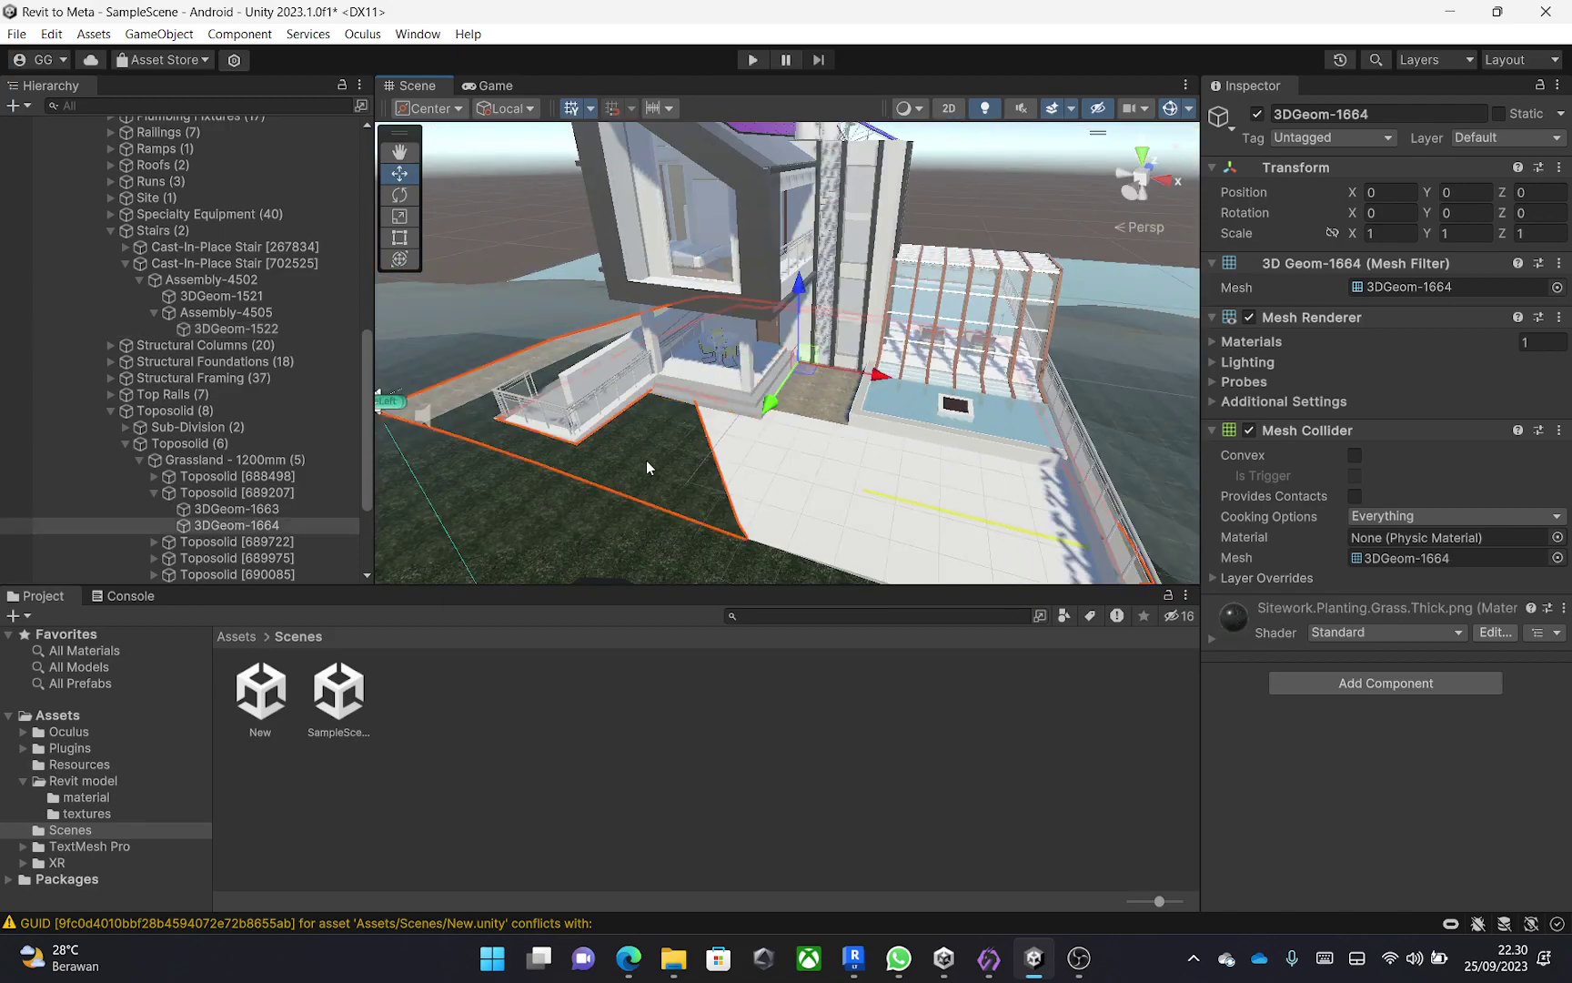
left_click_drag(673, 458, 357, 317, "alt")
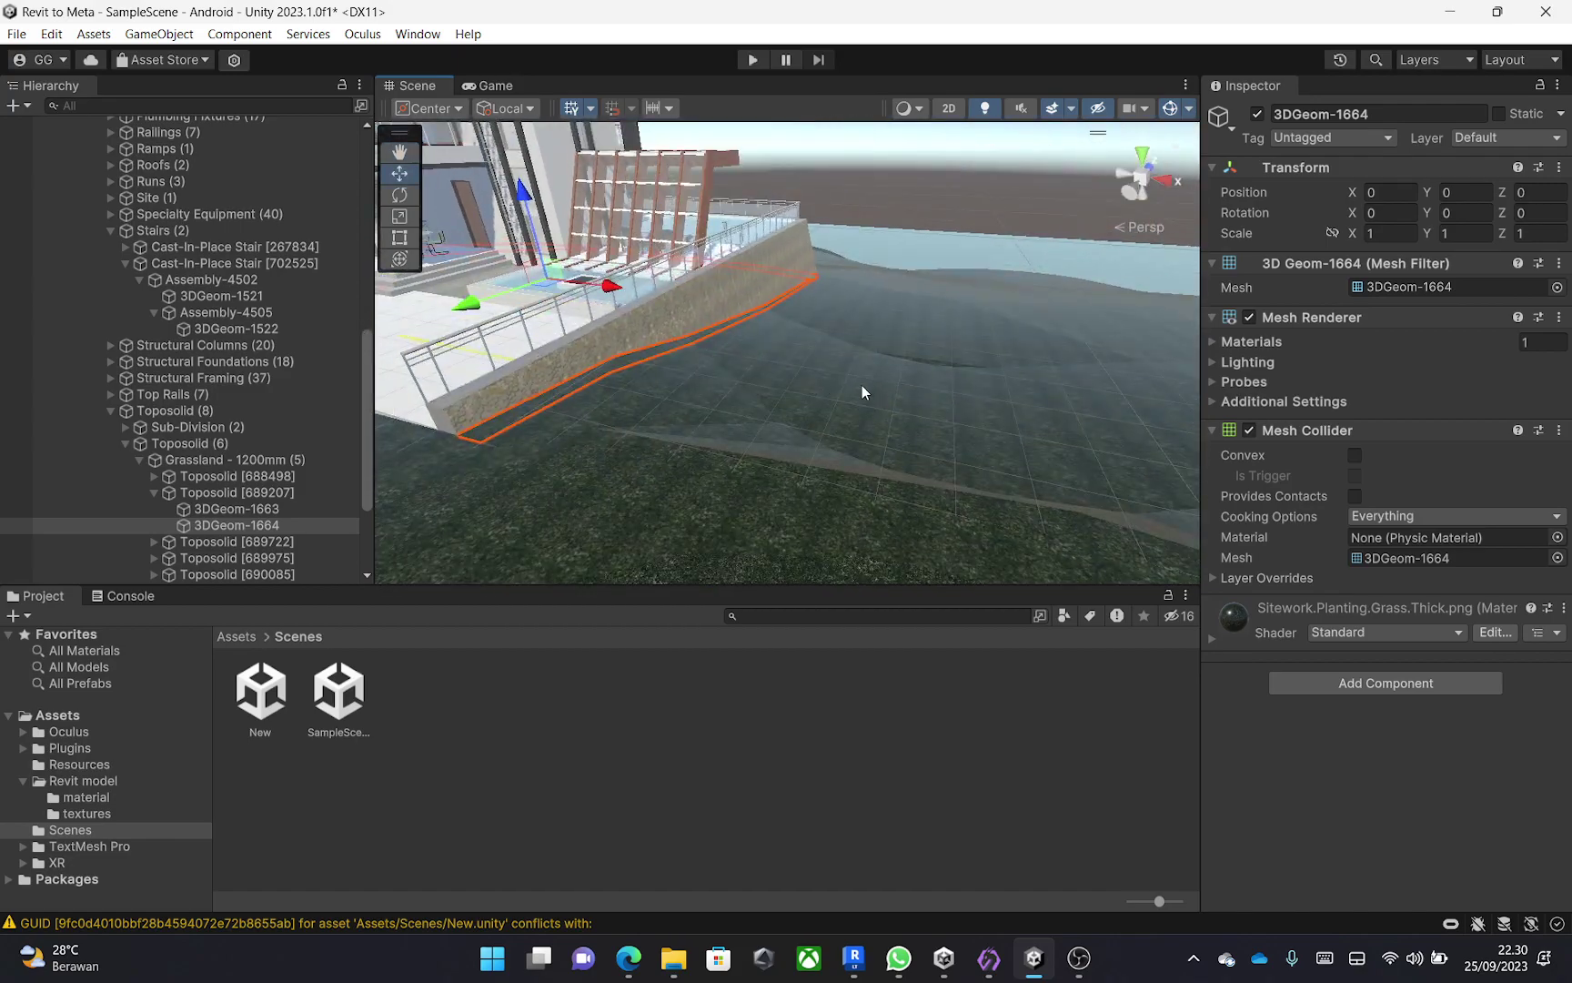
left_click(861, 384)
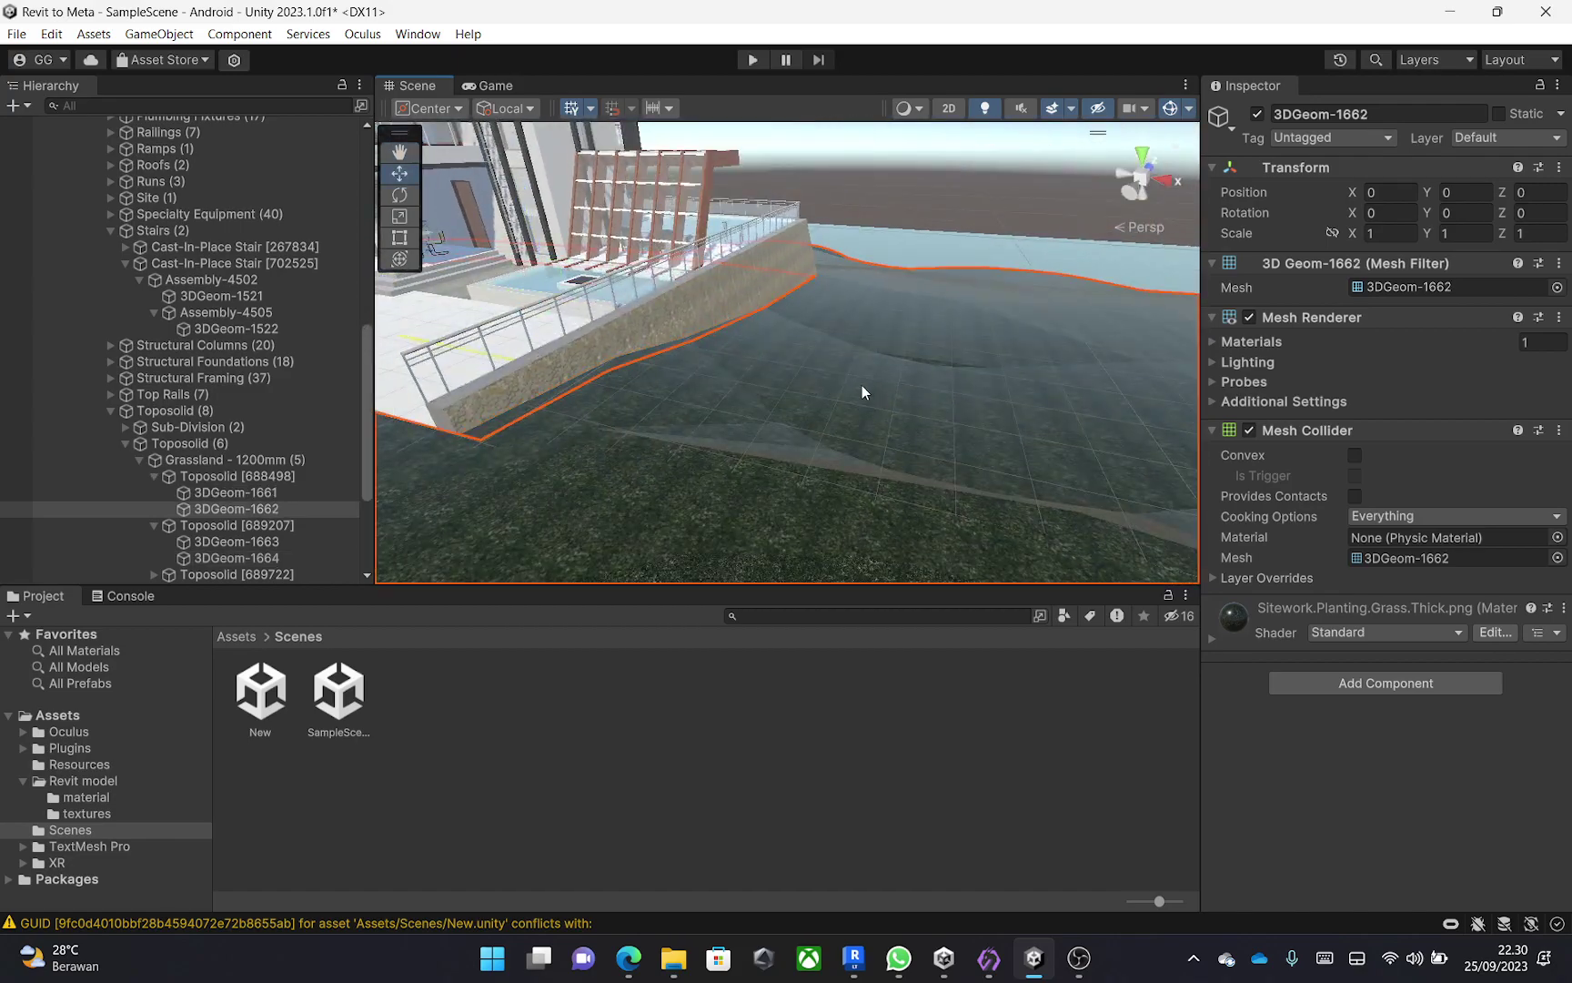
left_click_drag(846, 392, 900, 419, "alt")
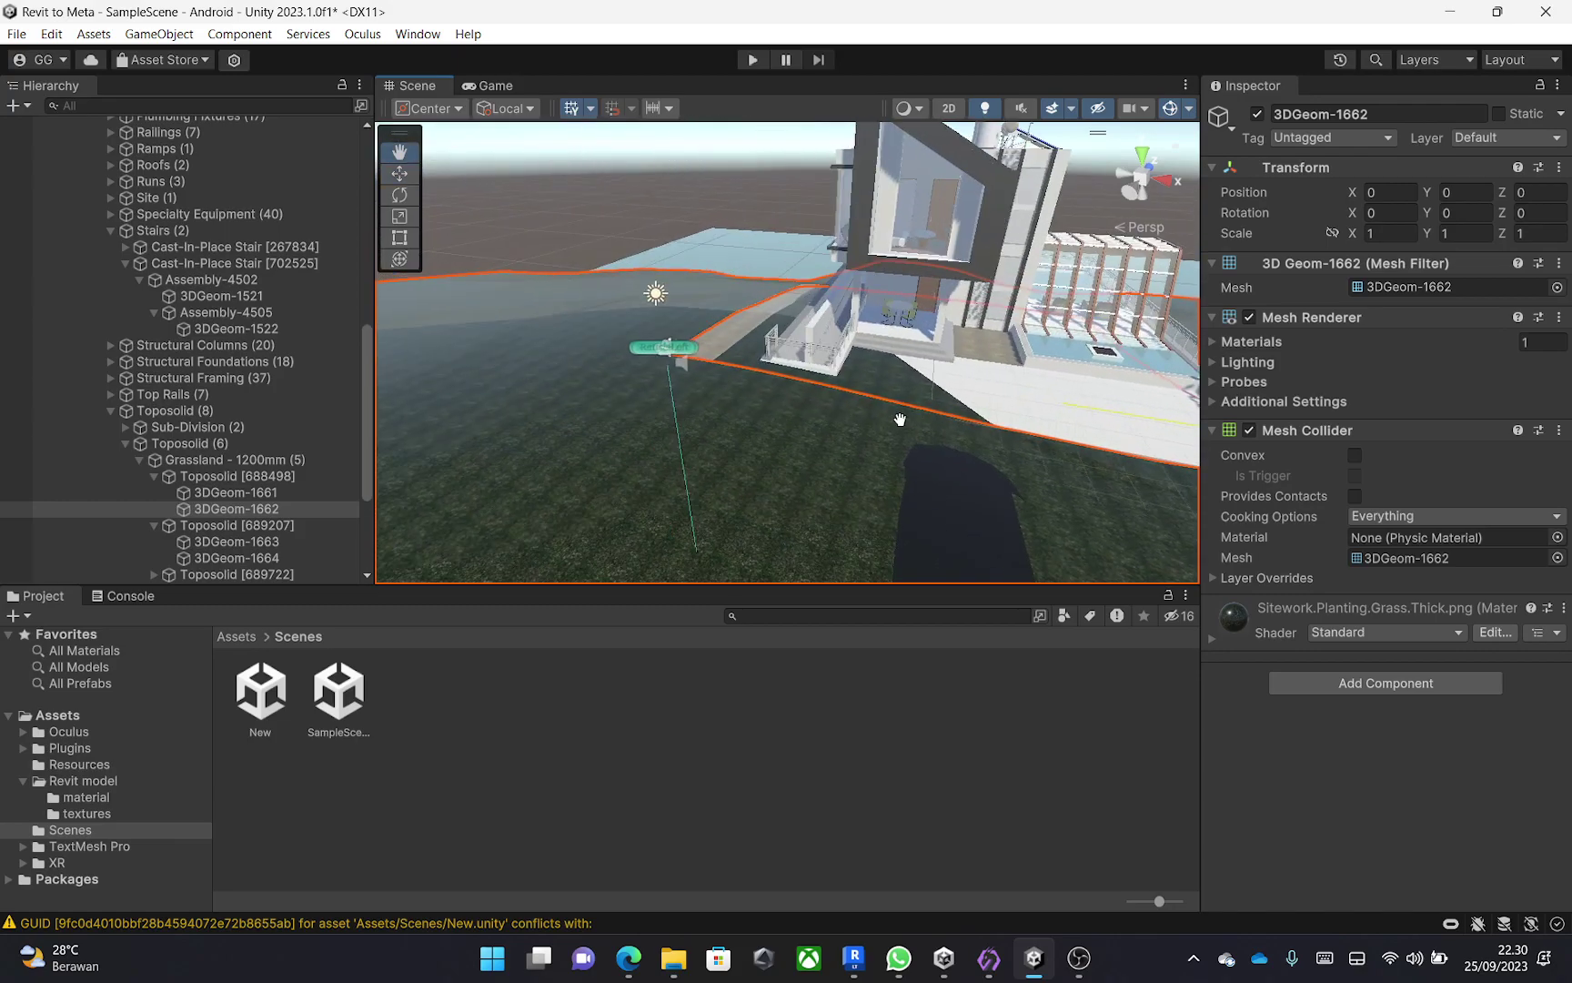
left_click(1314, 677)
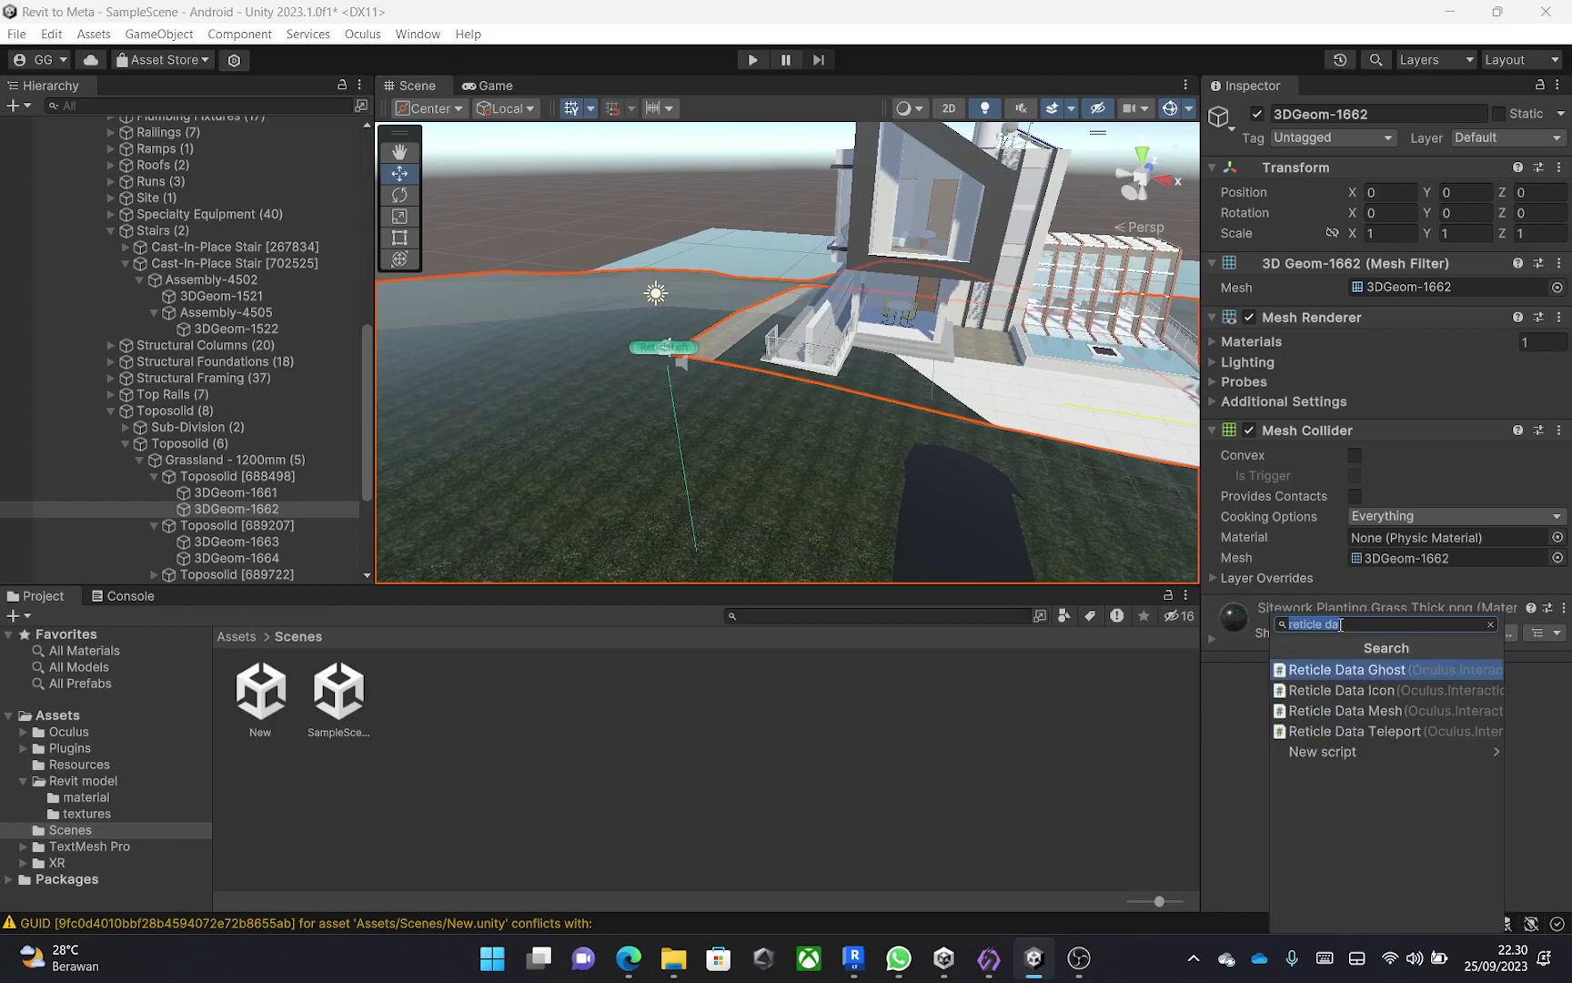
type("tel")
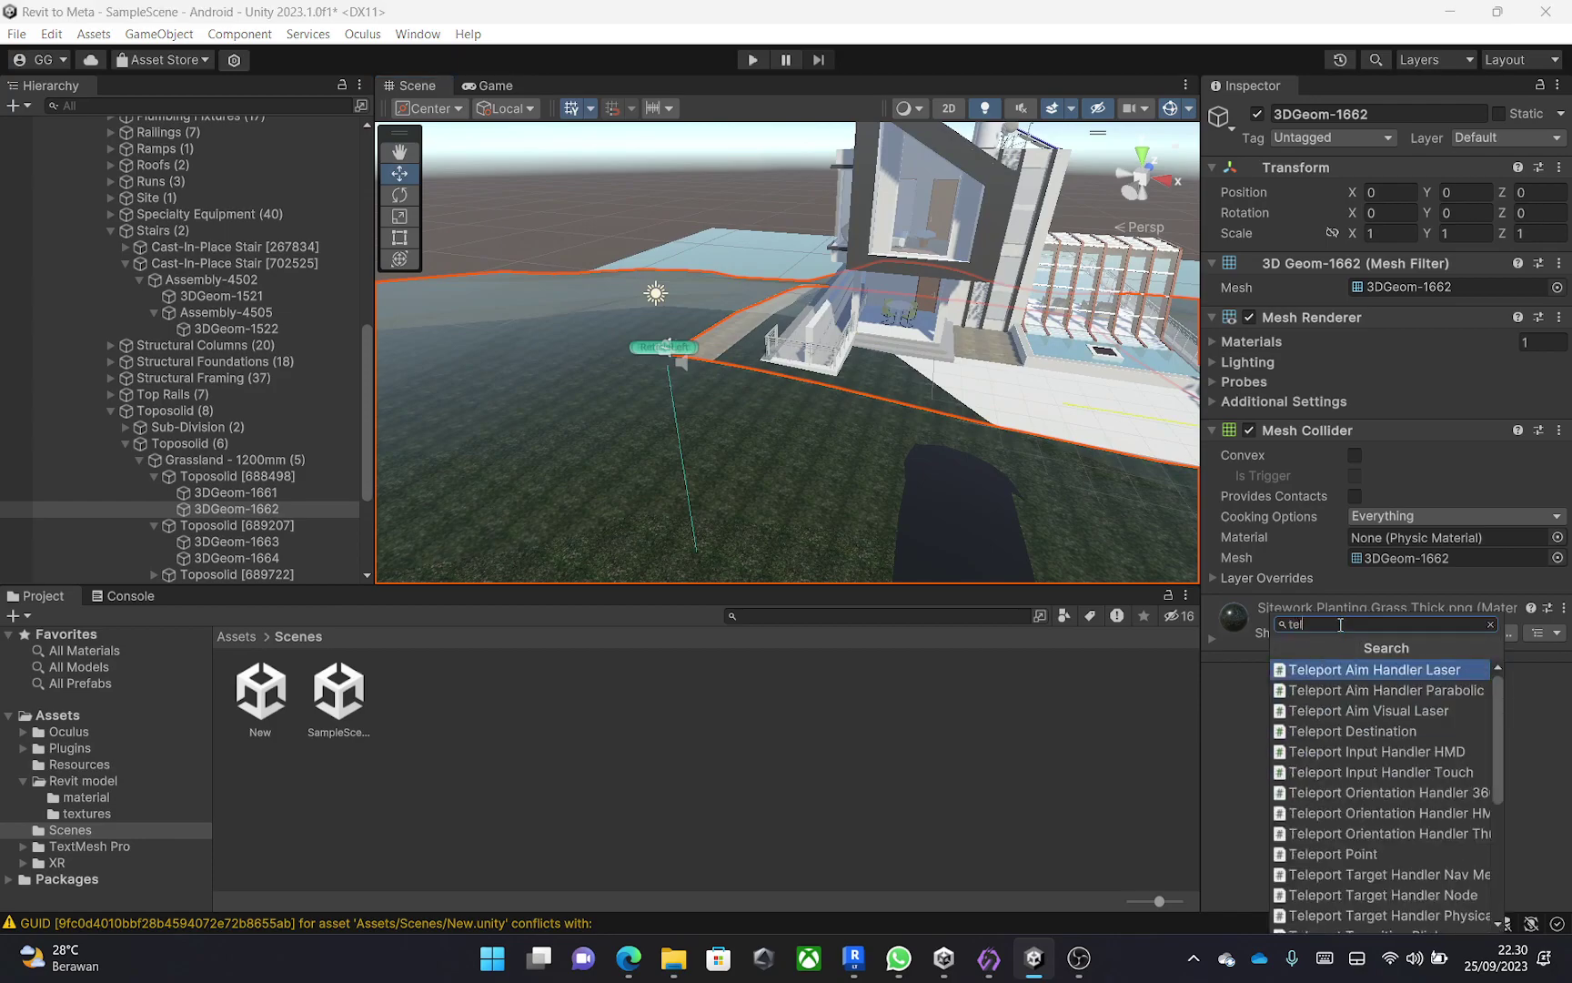
type("eport in")
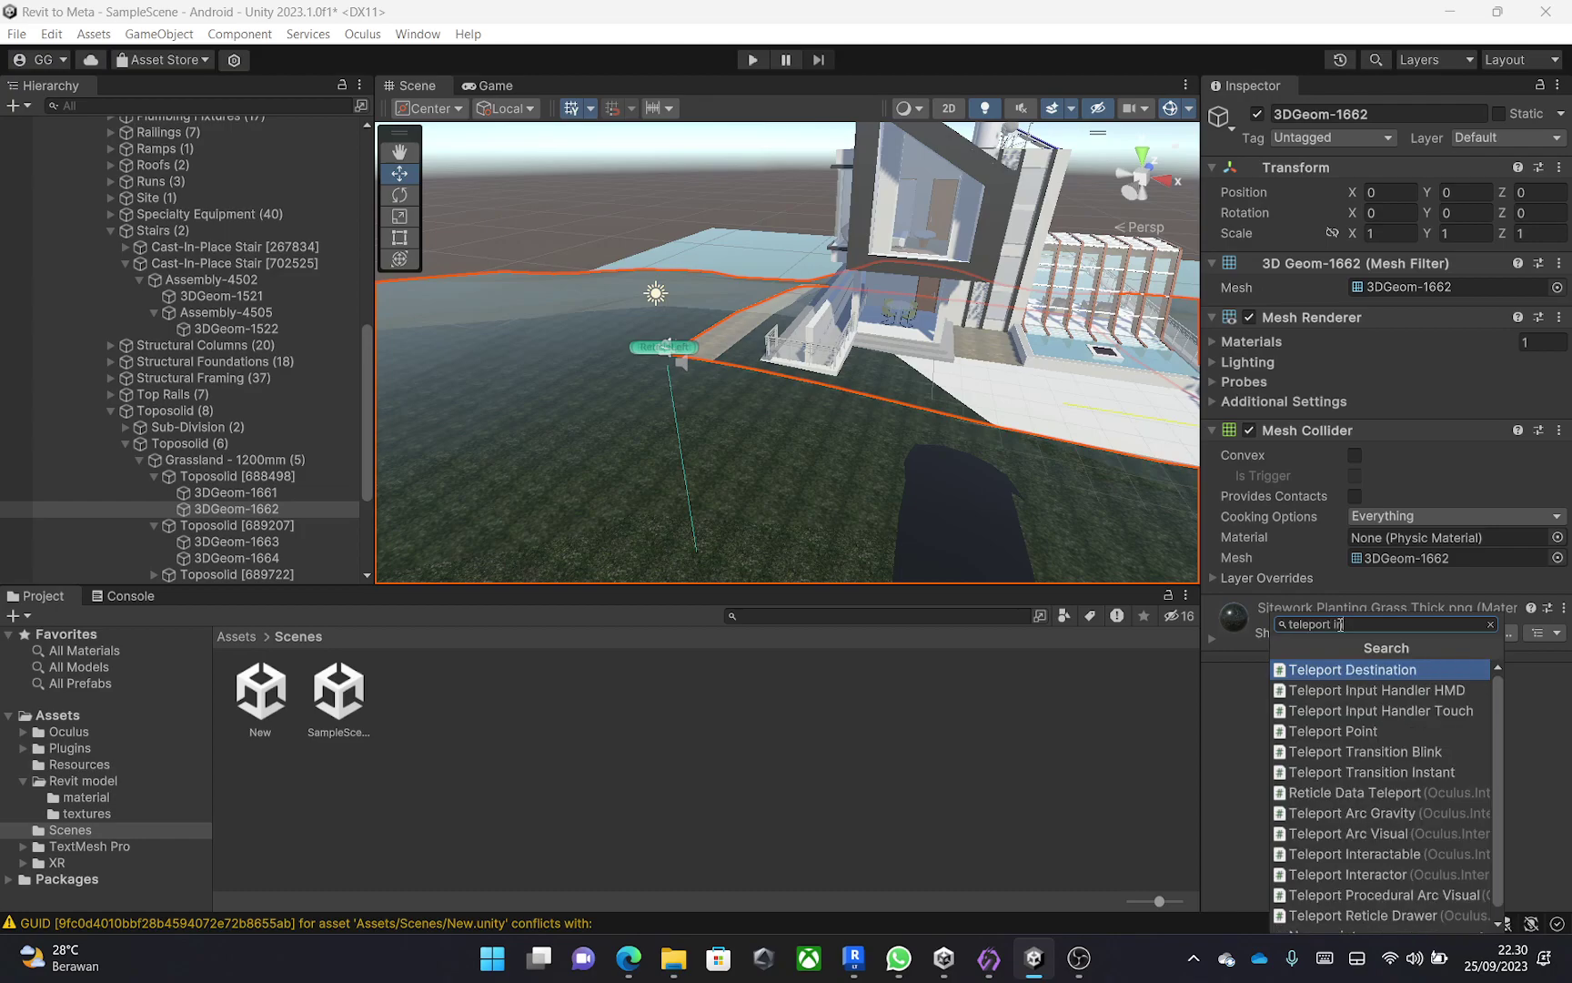
type("teractable")
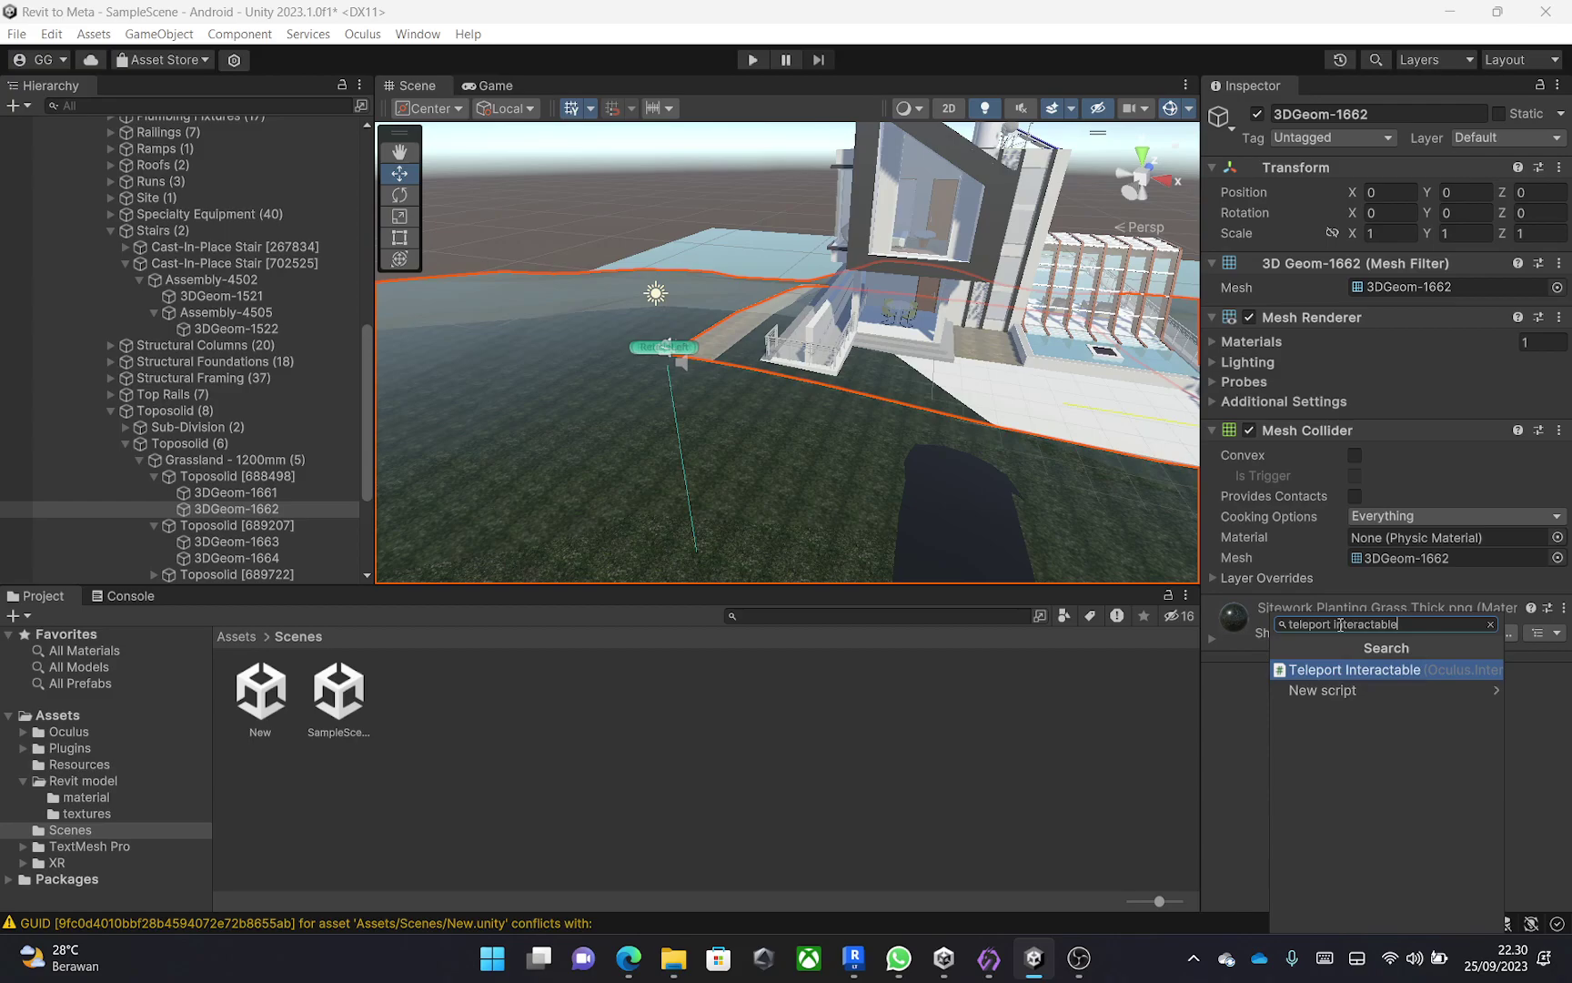
left_click(1336, 671)
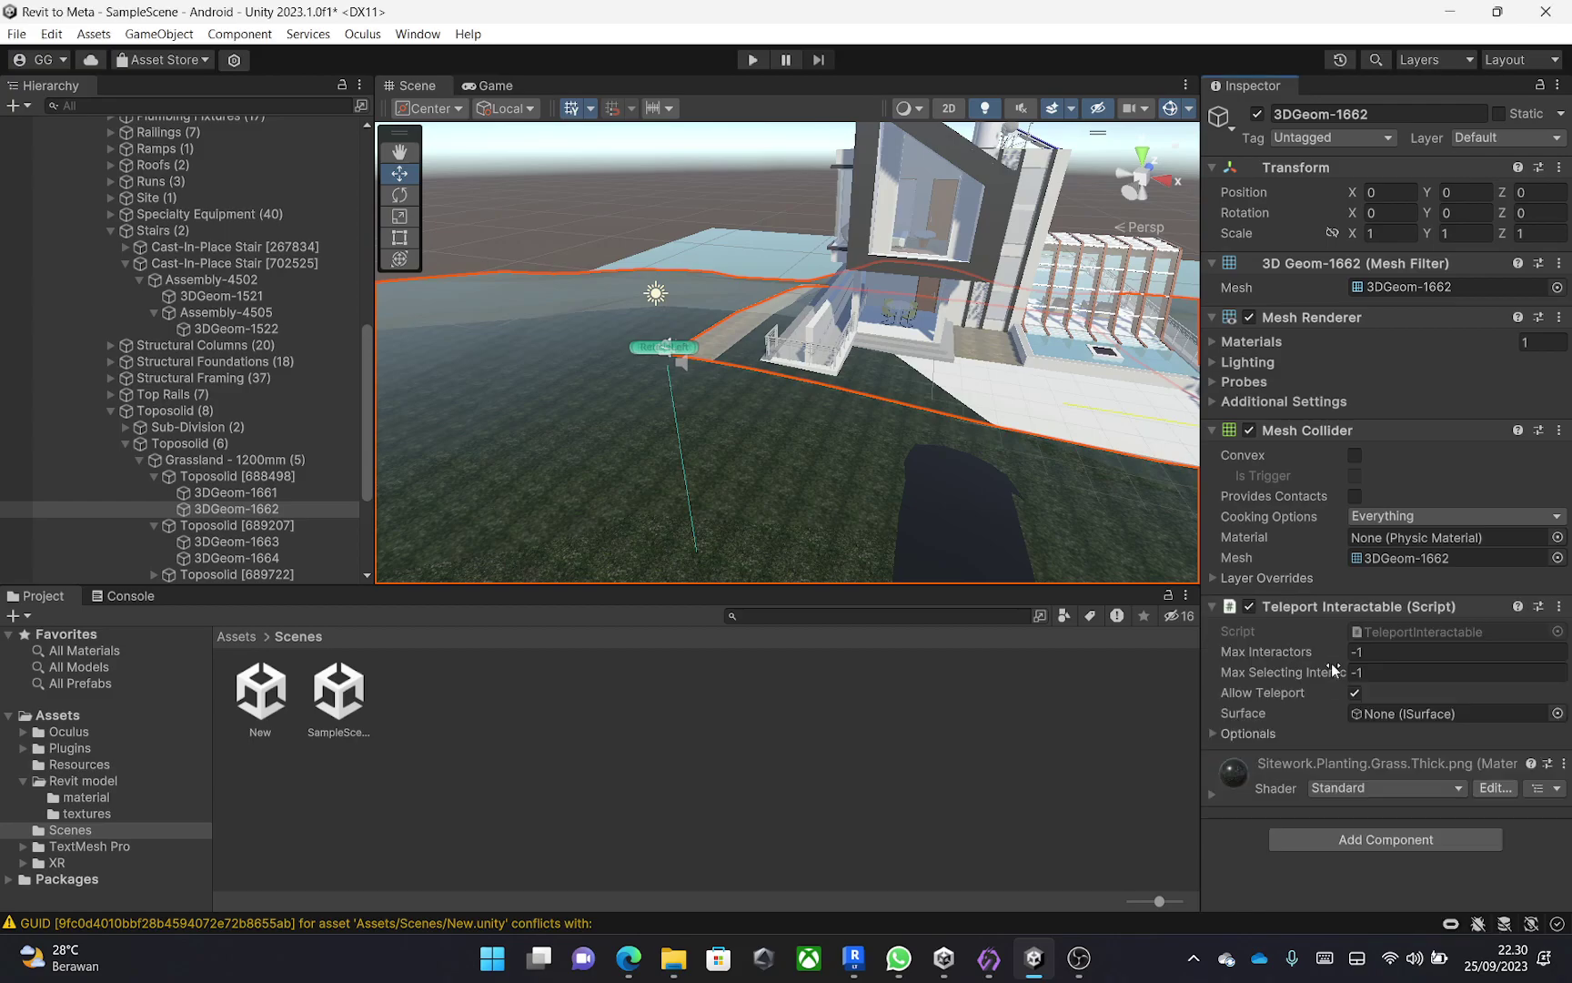
Add a Collider Surface and a Reticle Data Teleport component to the grass terrain mesh 3DGeom-1662.
left_click(1359, 840)
type("surface")
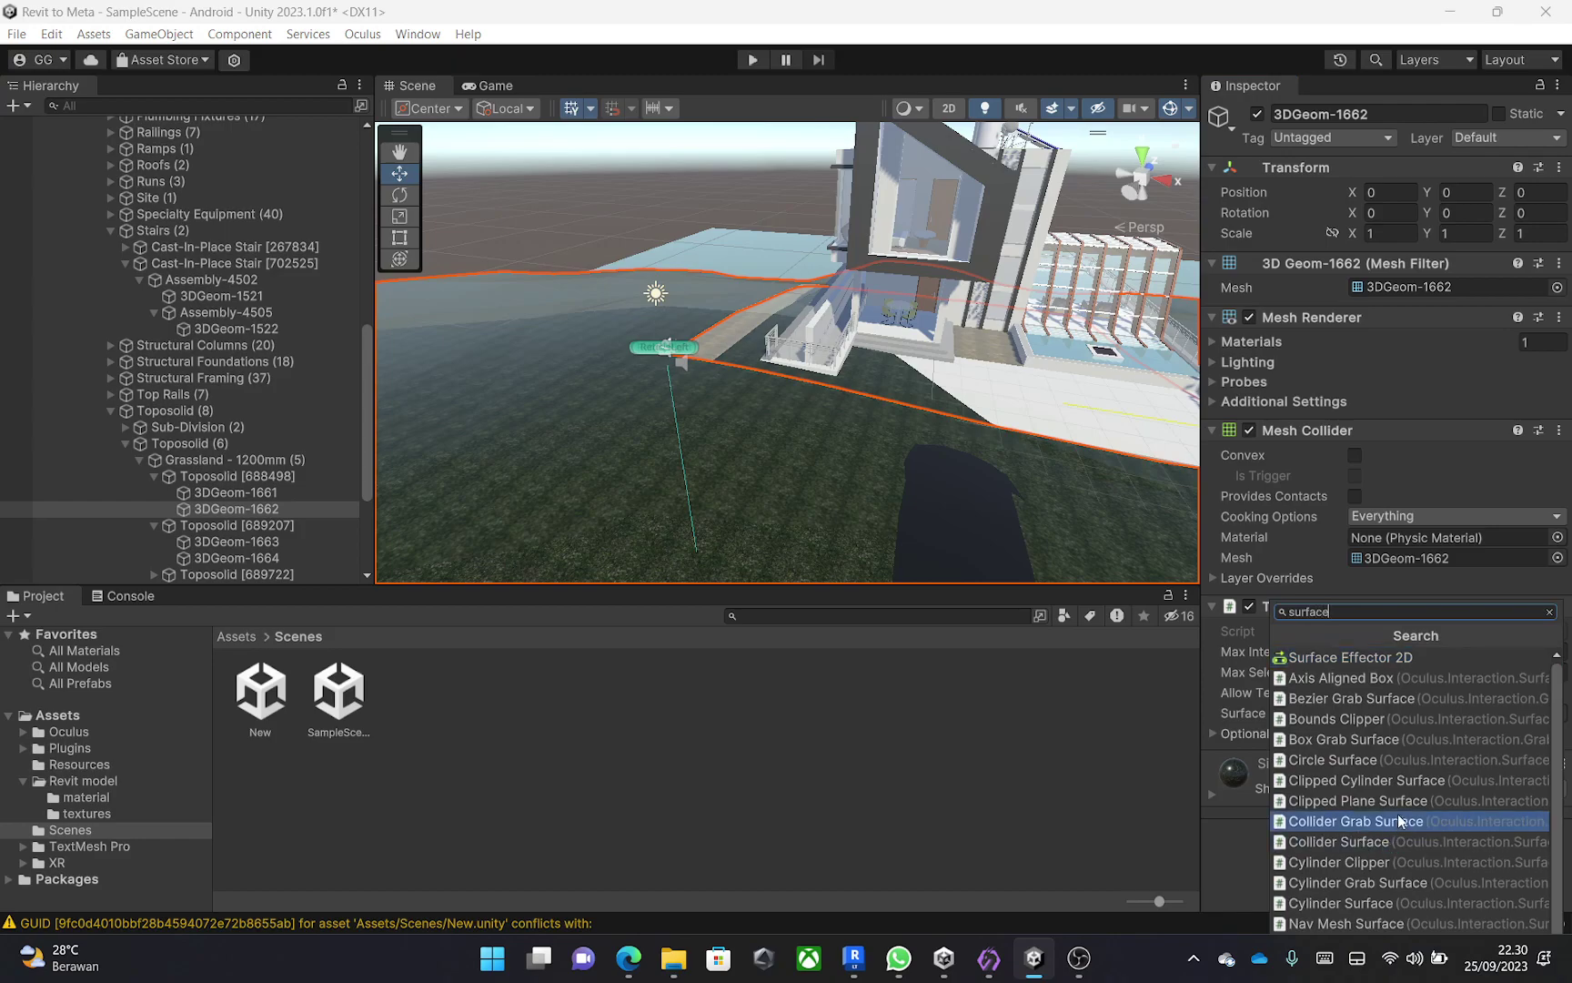
left_click(1364, 841)
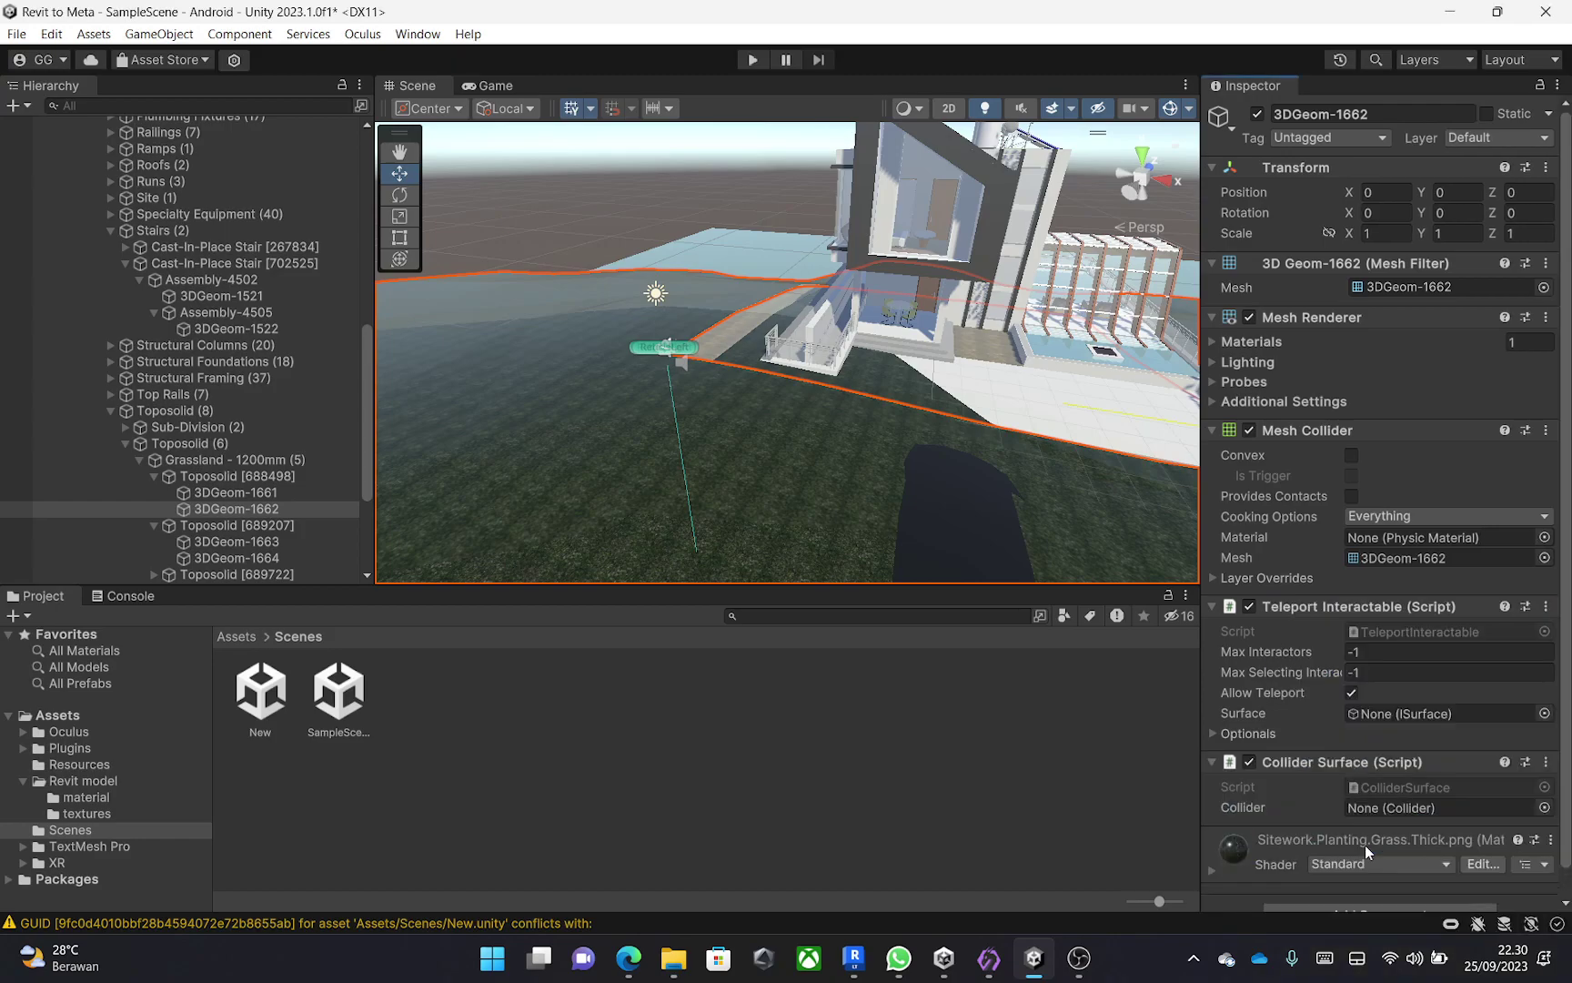
scroll(1365, 844, "down", 1)
left_click(1365, 884)
type("reticle")
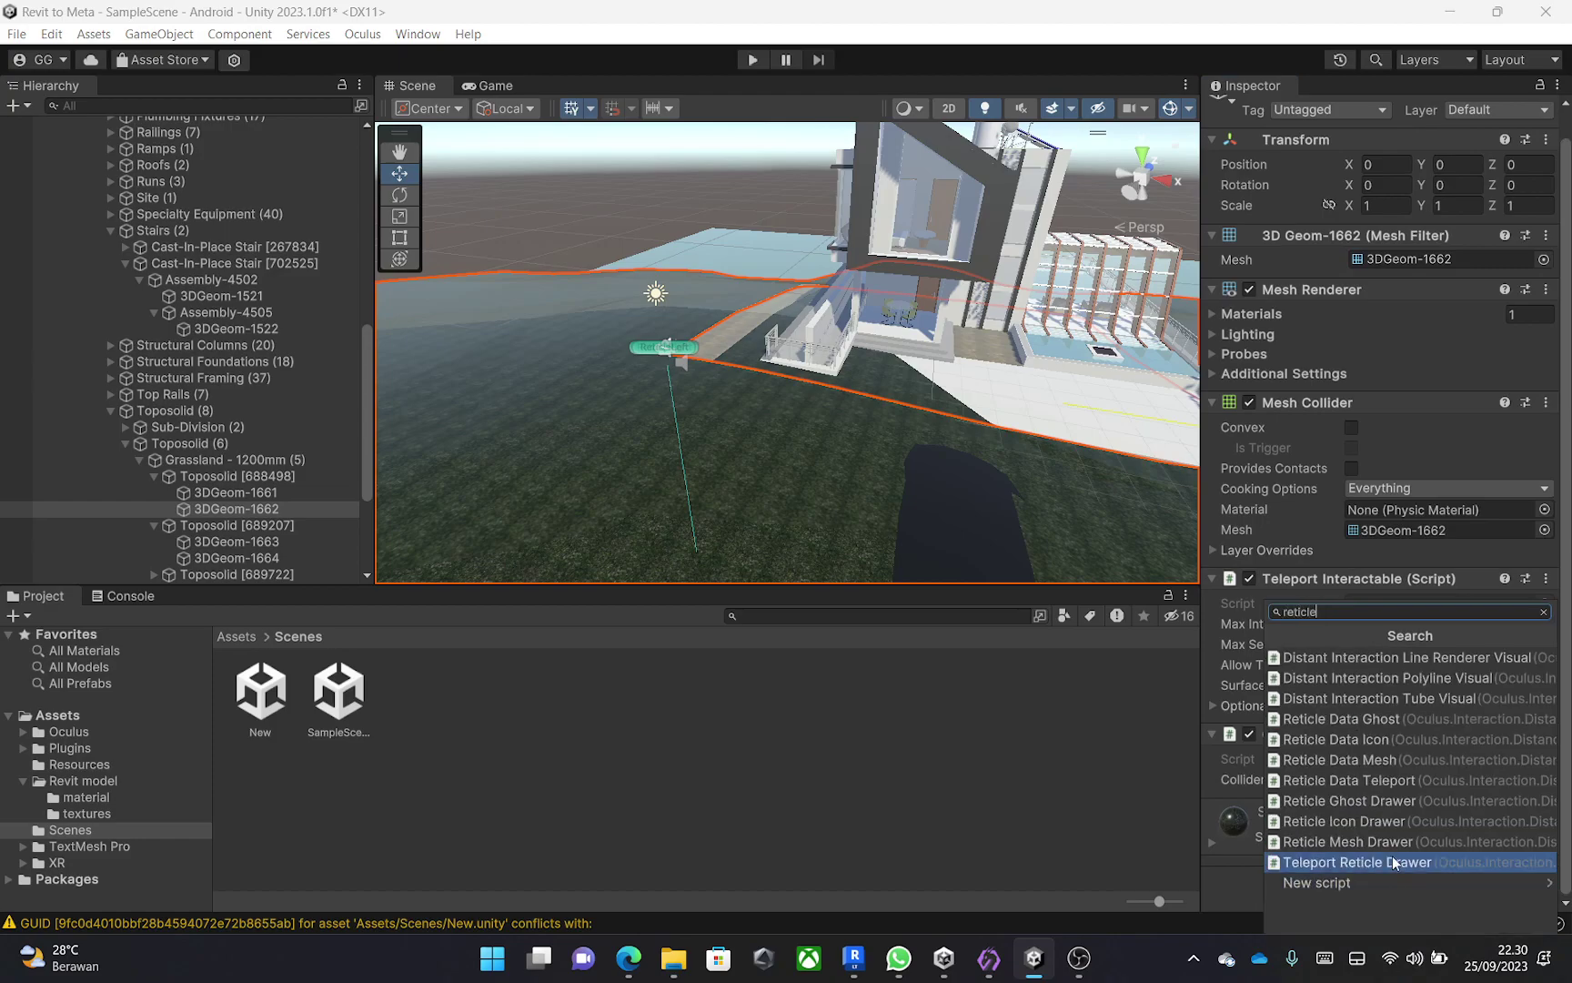
left_click(1401, 781)
scroll(1328, 799, "down", 1)
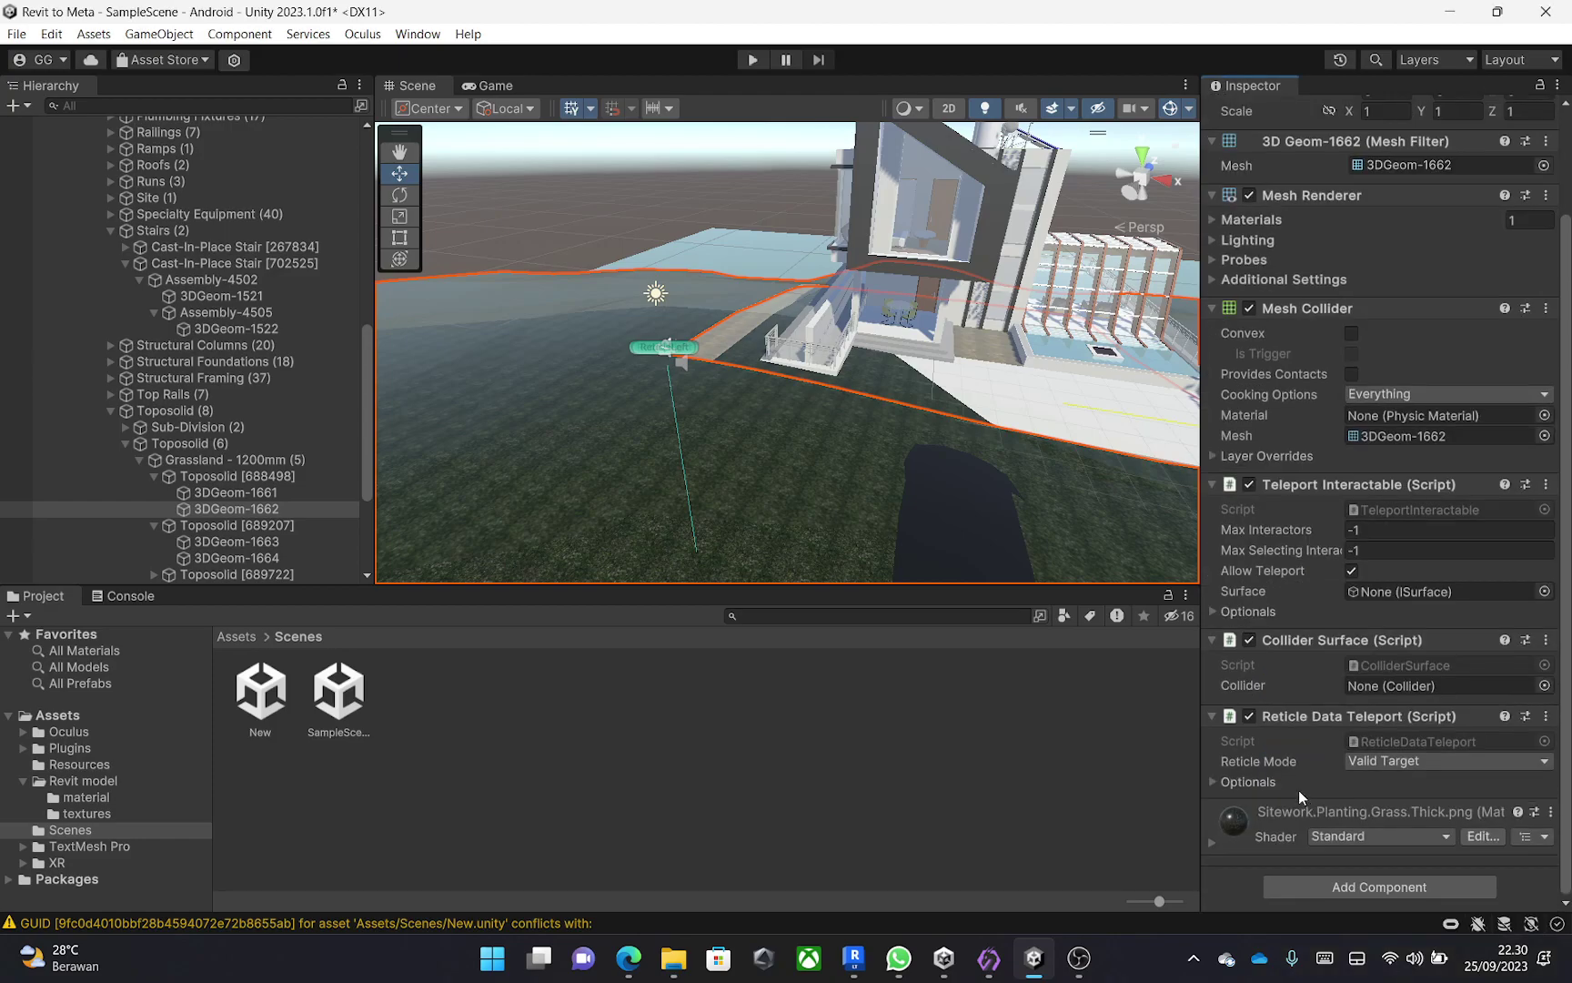
Assign 3DGeom-1662 as the Collider of its Collider Surface and as the Surface of its Teleport Interactable.
left_click(242, 507)
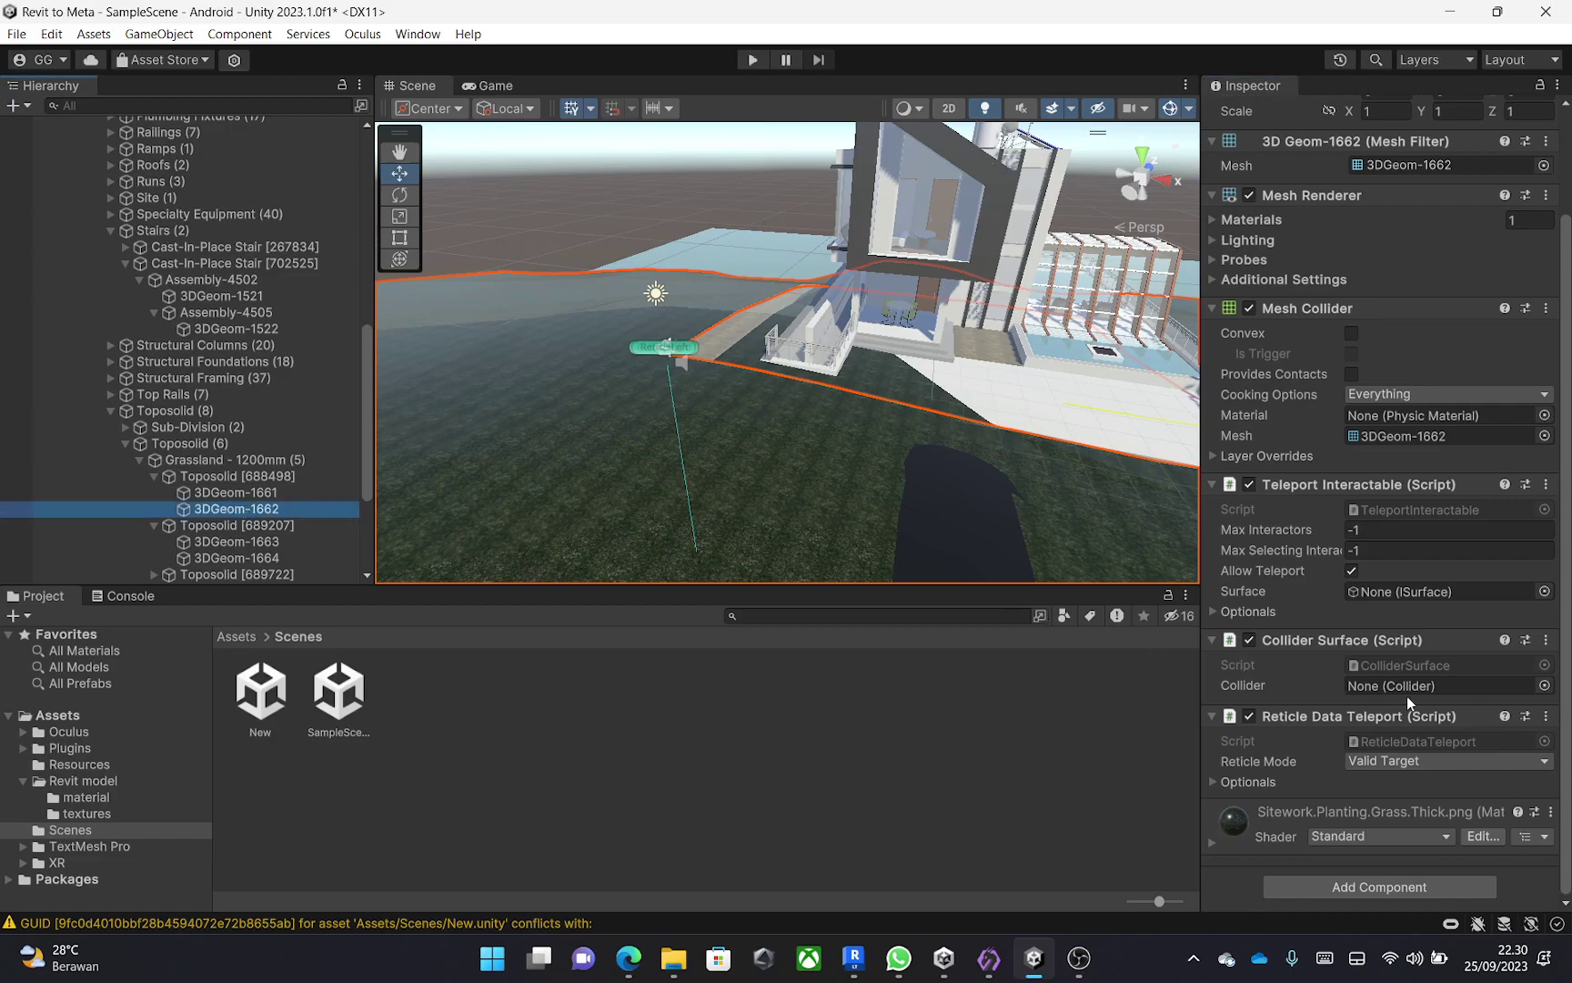
left_click_drag(309, 510, 1396, 681)
double_click(254, 506)
scroll(963, 577, "down", 3)
left_click(937, 568)
left_click(295, 510)
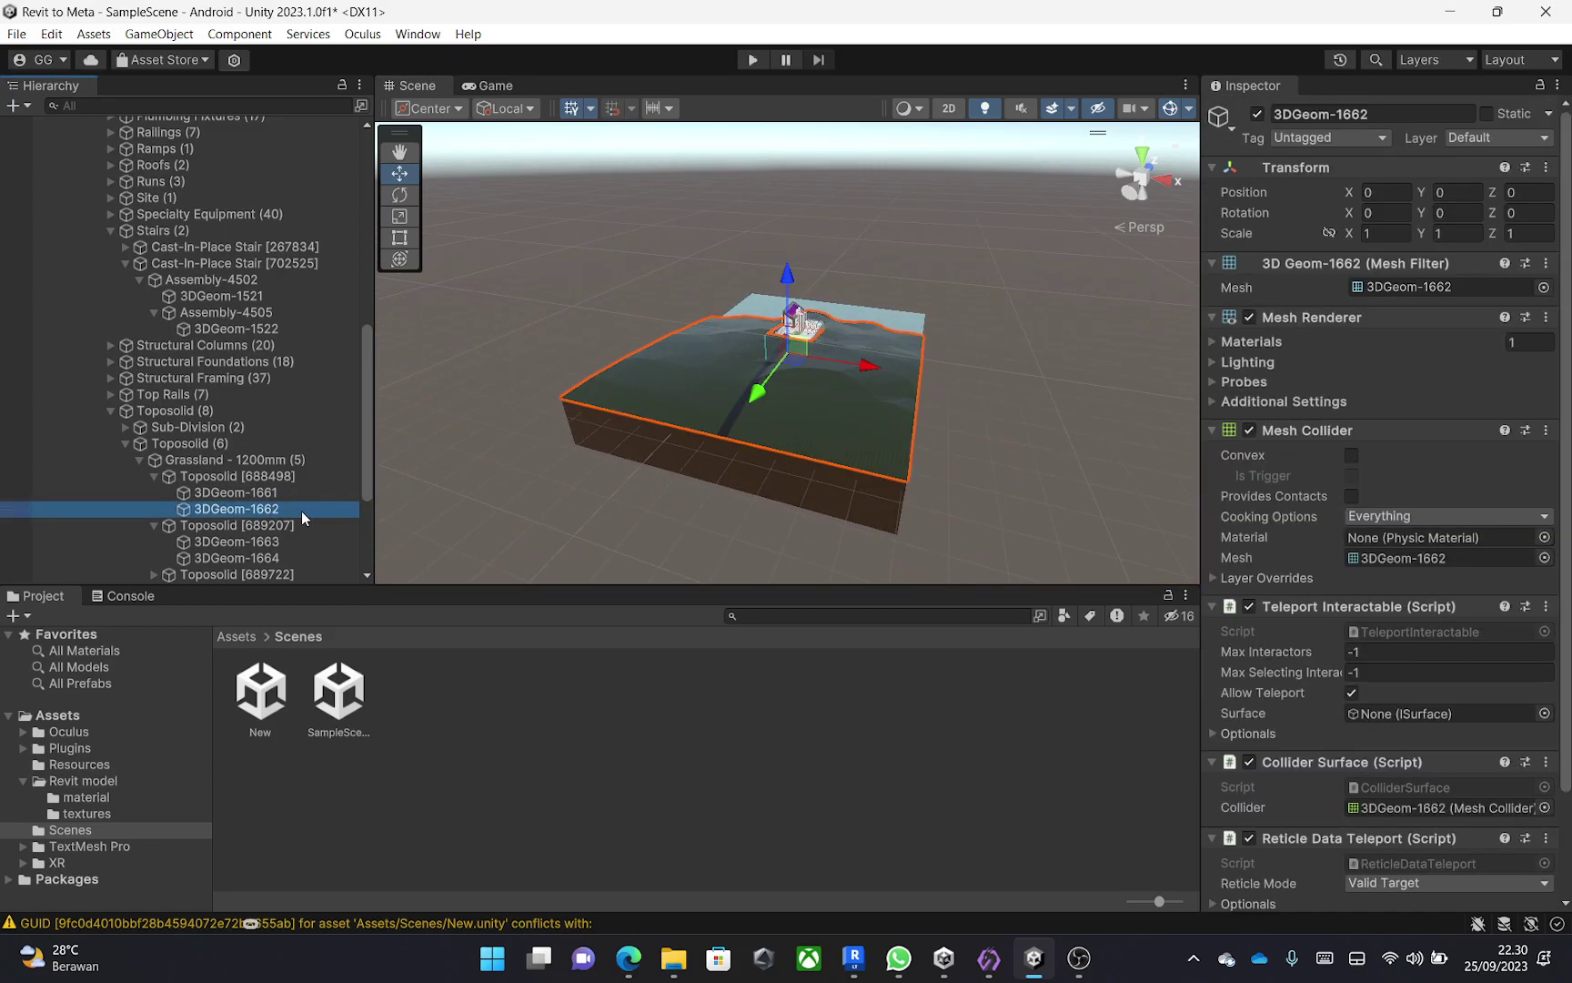
left_click_drag(326, 504, 1376, 714)
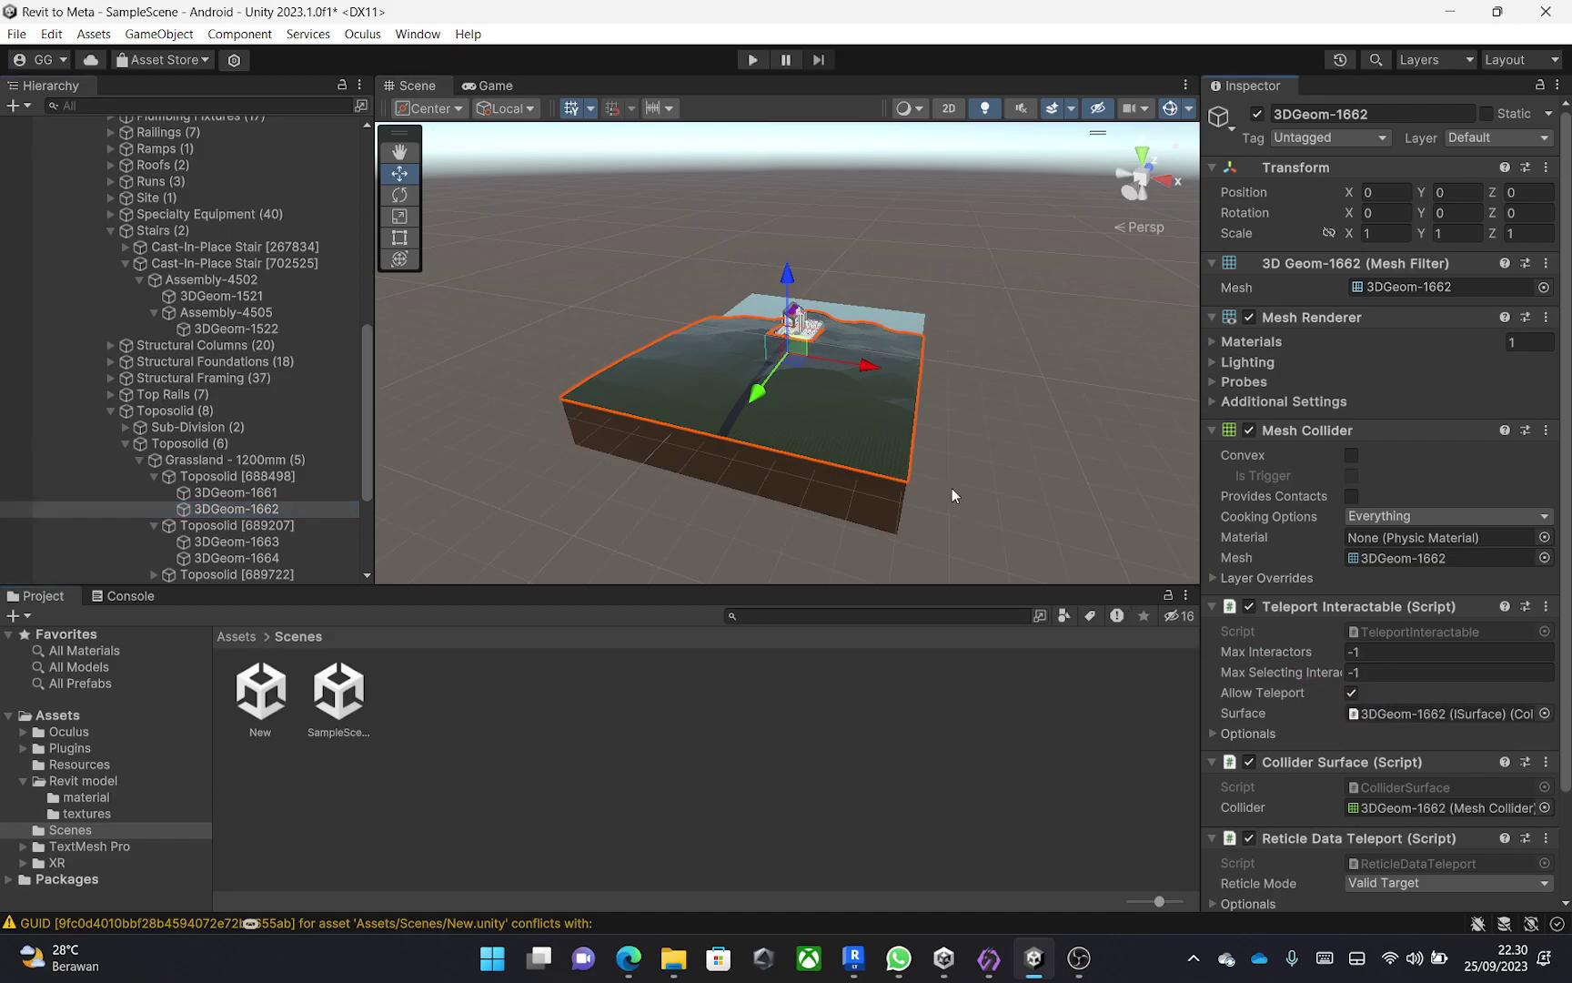
Collapse the model revit 3 object in the scene hierarchy and open the Revit model assets folder.
scroll(827, 386, "up", 6)
scroll(850, 313, "up", 5)
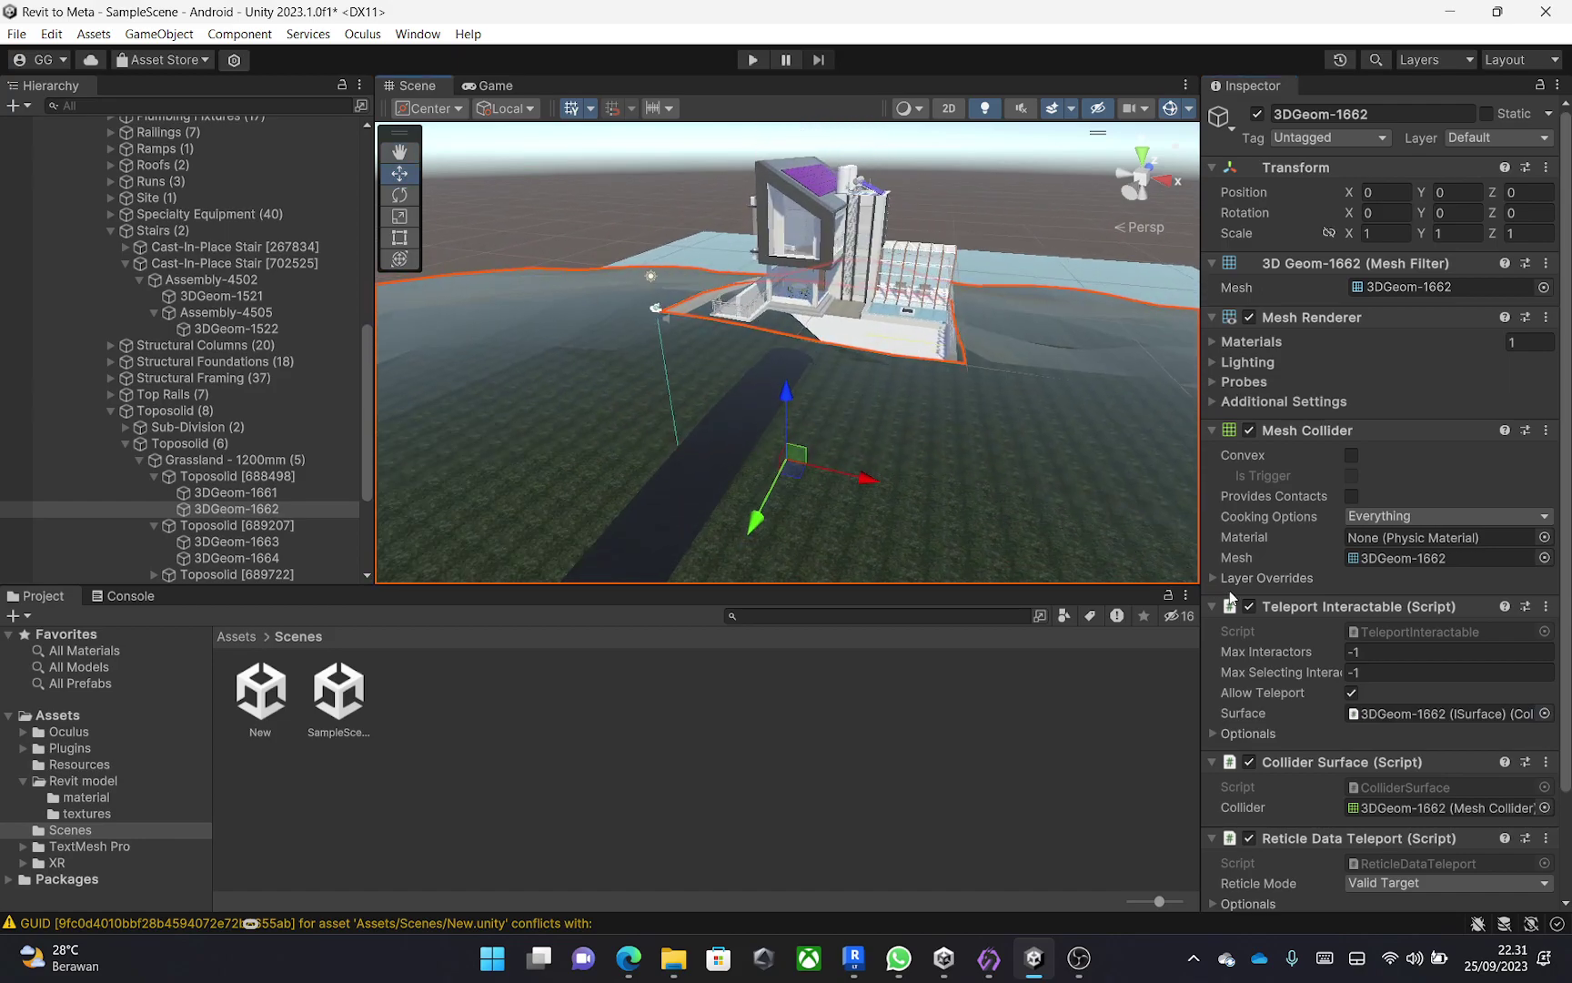
scroll(839, 357, "down", 1)
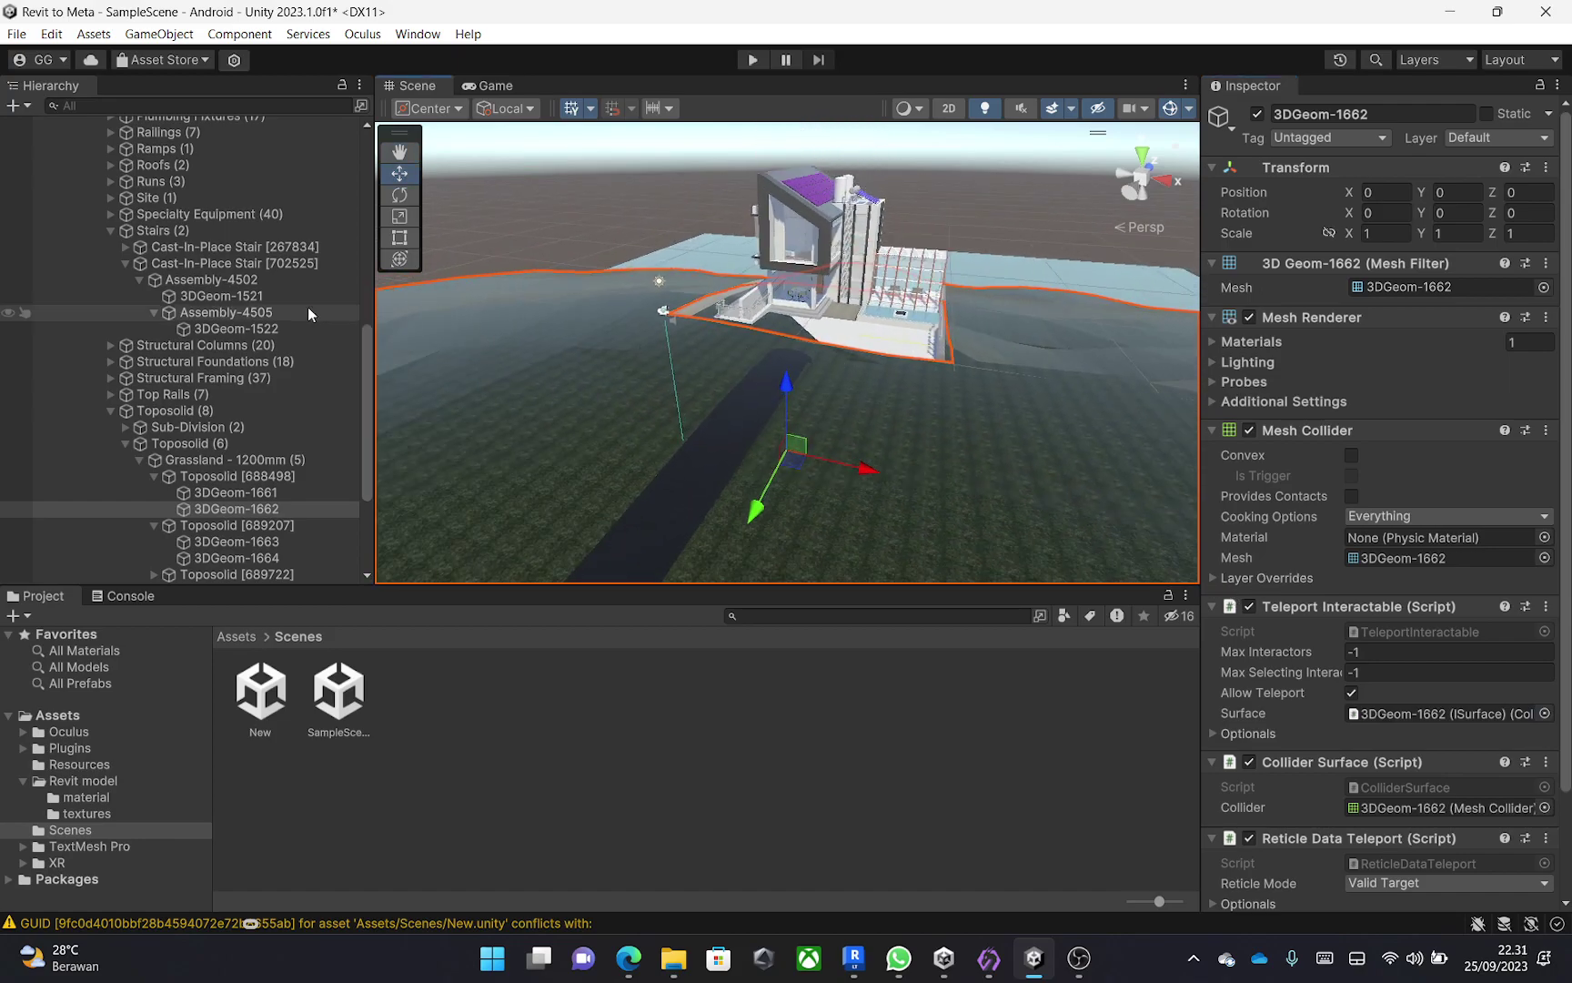
scroll(308, 308, "up", 10)
left_click(52, 157)
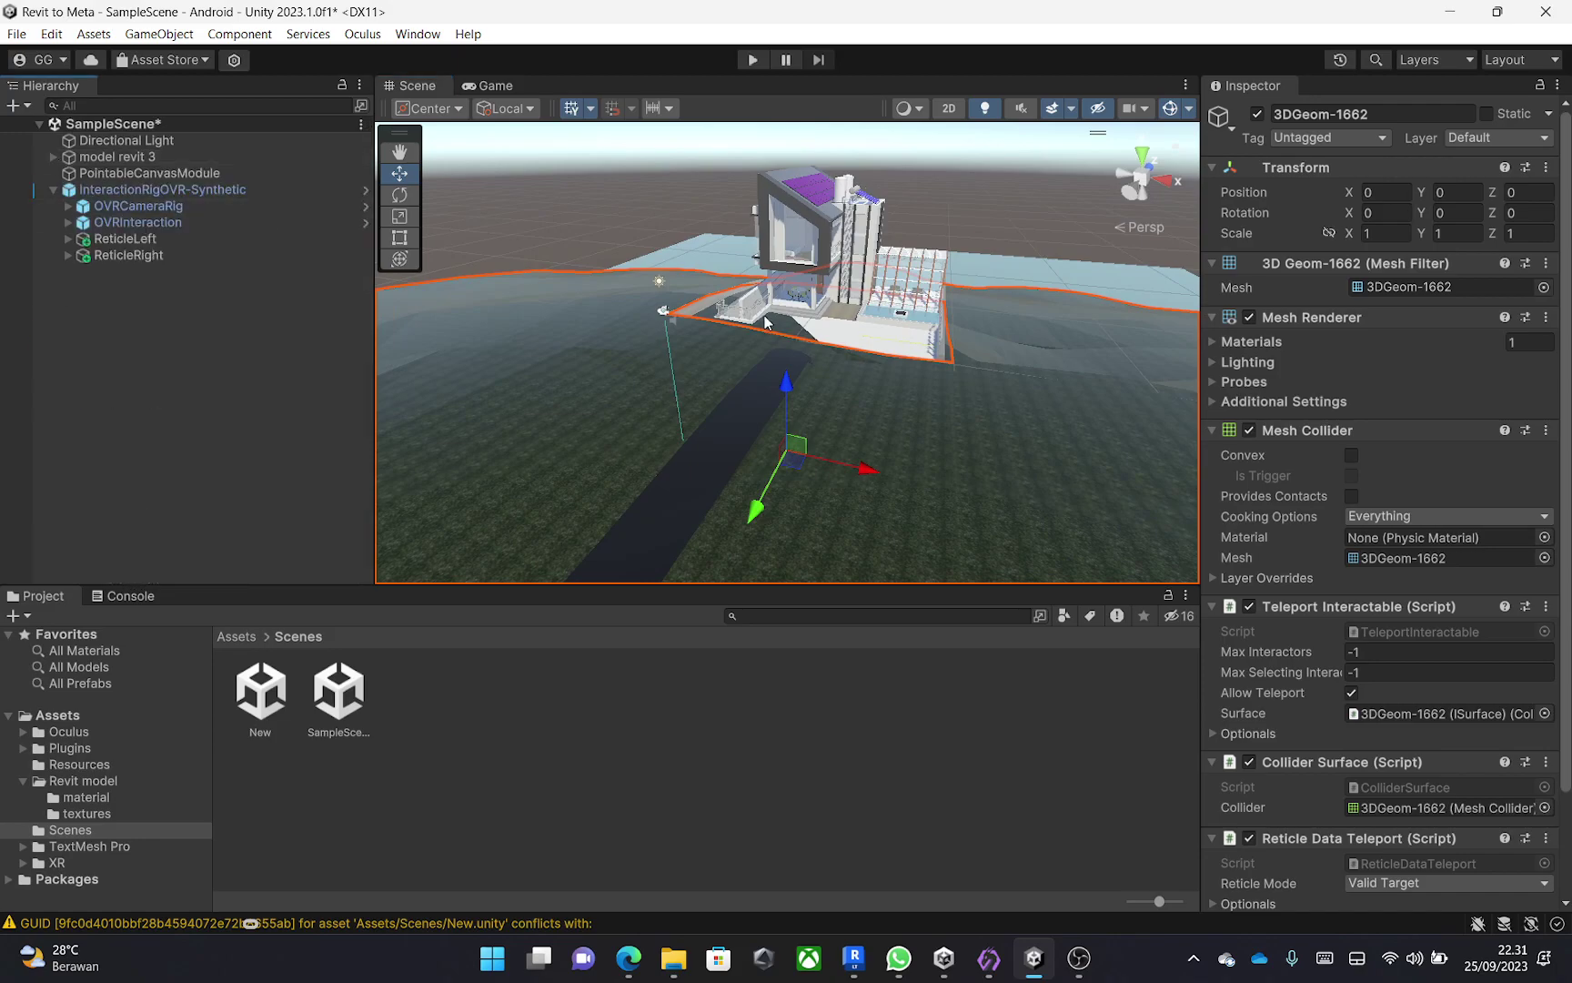
scroll(955, 475, "down", 3)
scroll(956, 474, "up", 5)
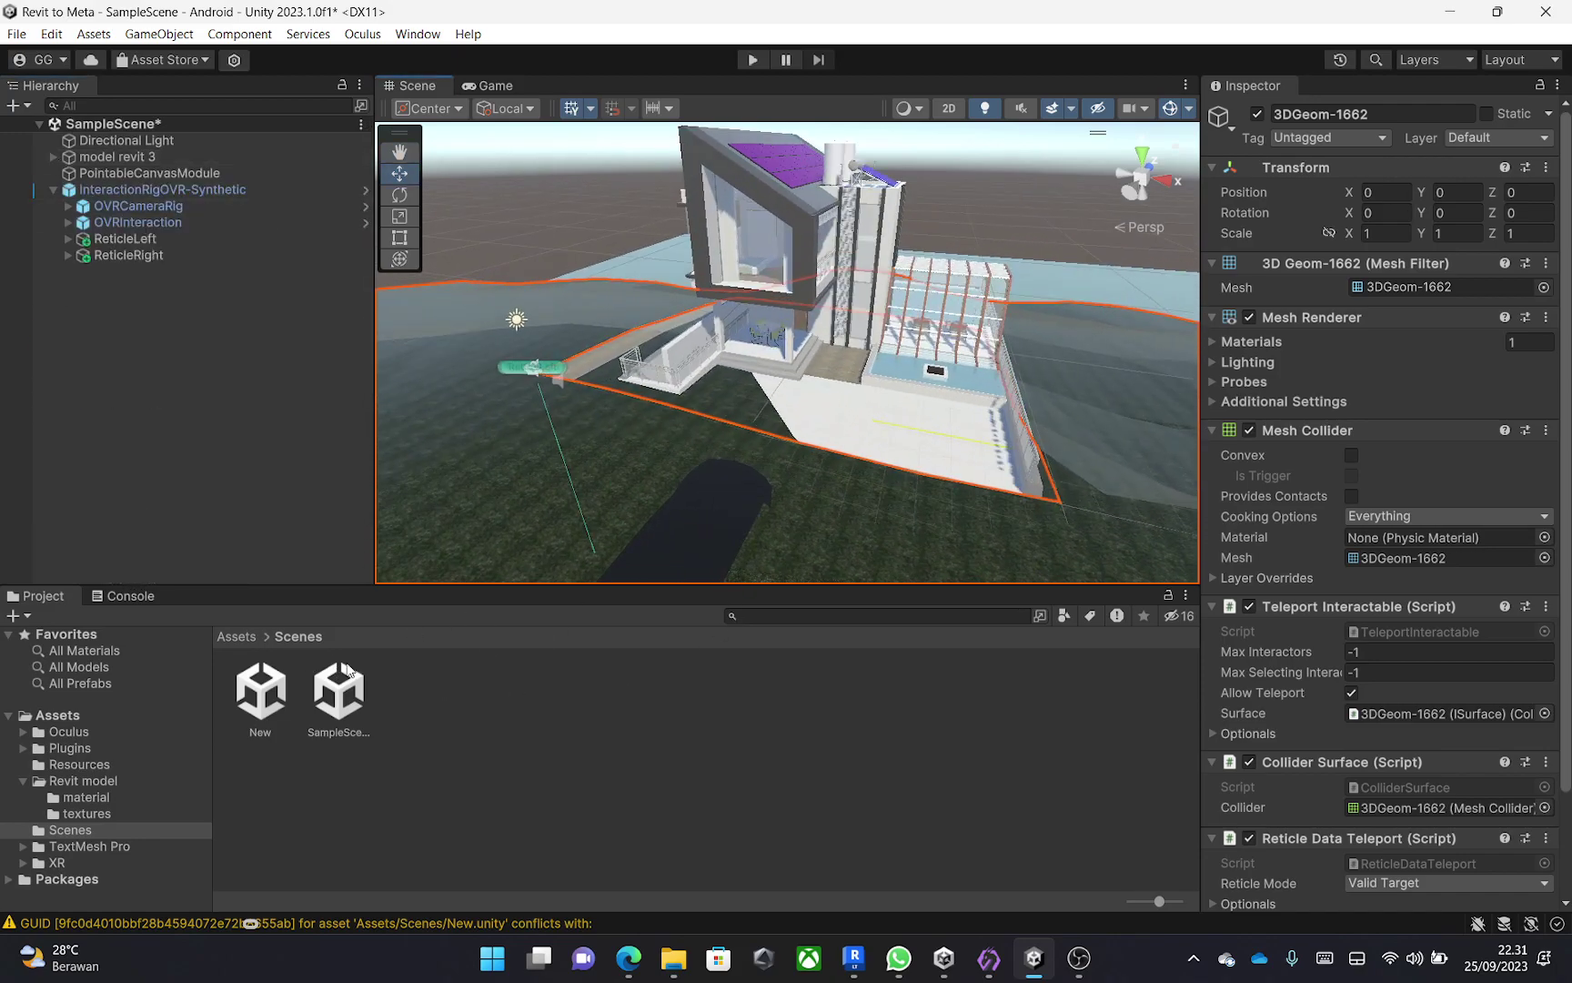
left_click(242, 637)
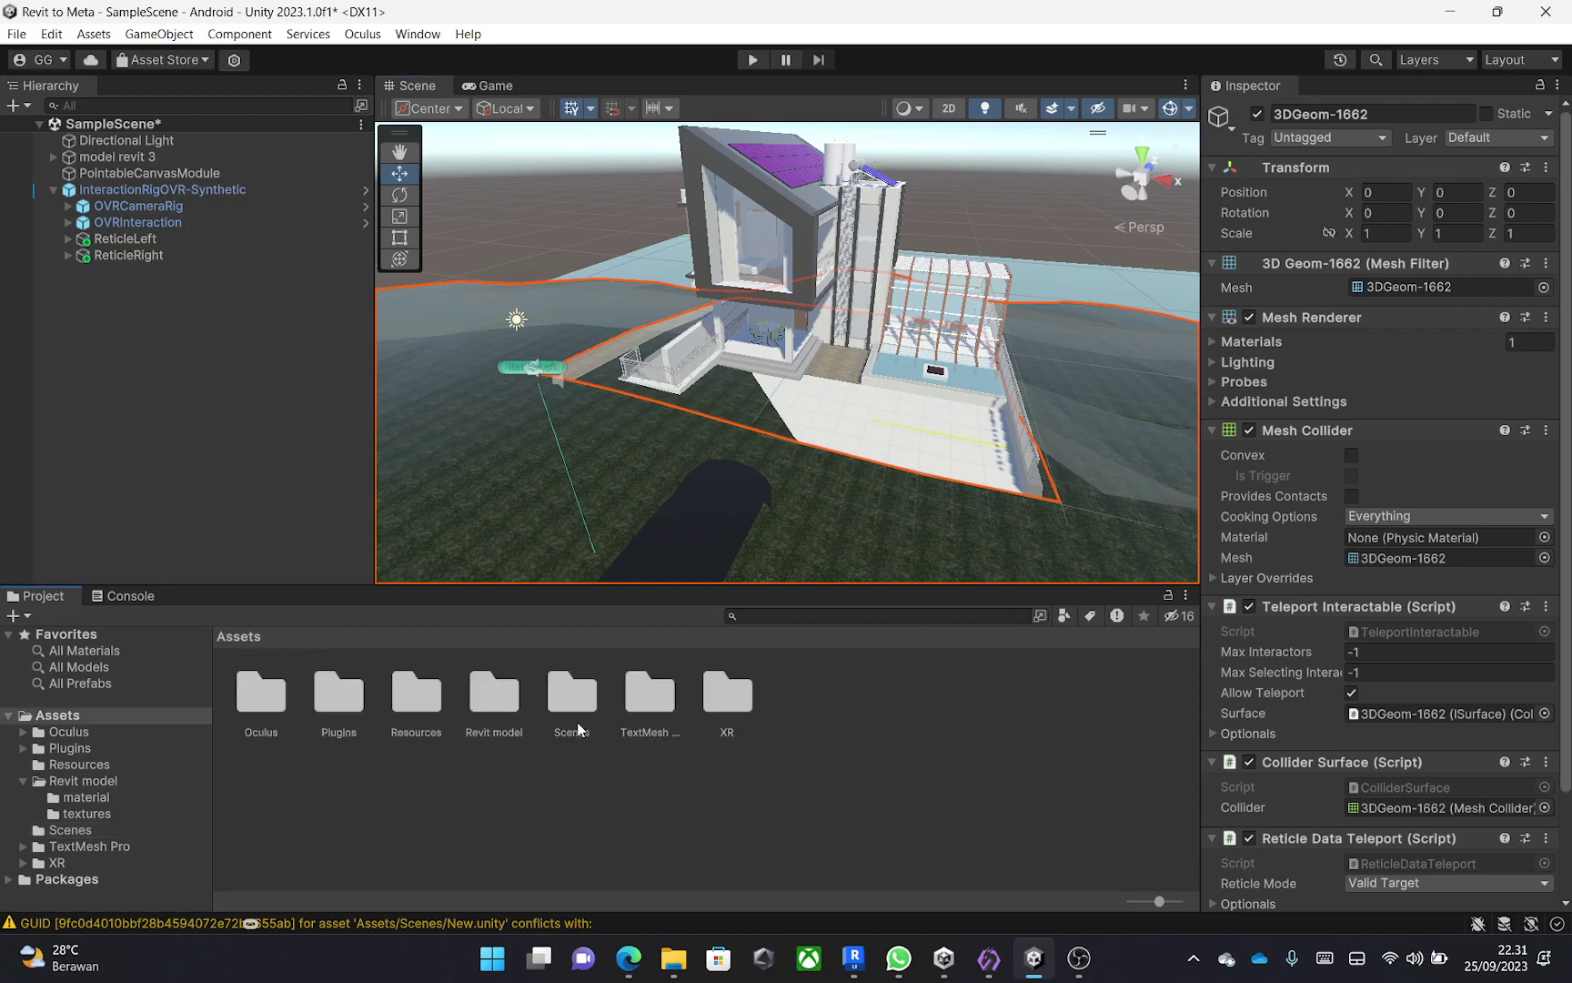
double_click(494, 700)
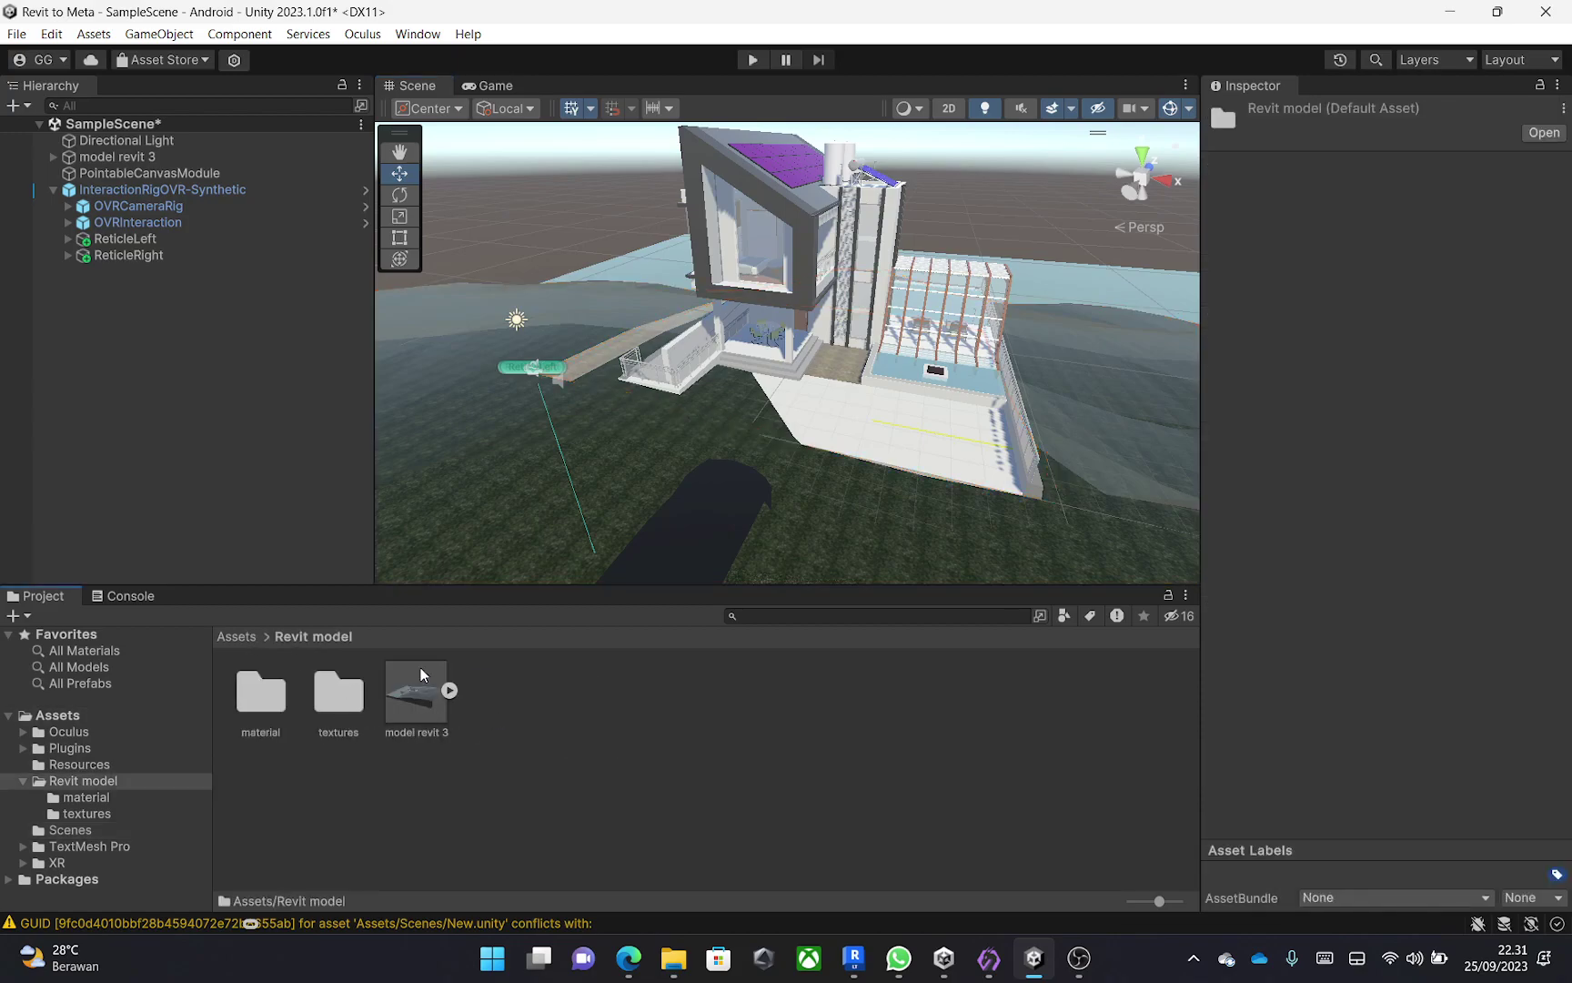
Select the grass terrain mesh 3DGeom-1662 and set the Smoothness of its Sitework.Planting.Grass.Thick material to 0.
left_click(841, 514)
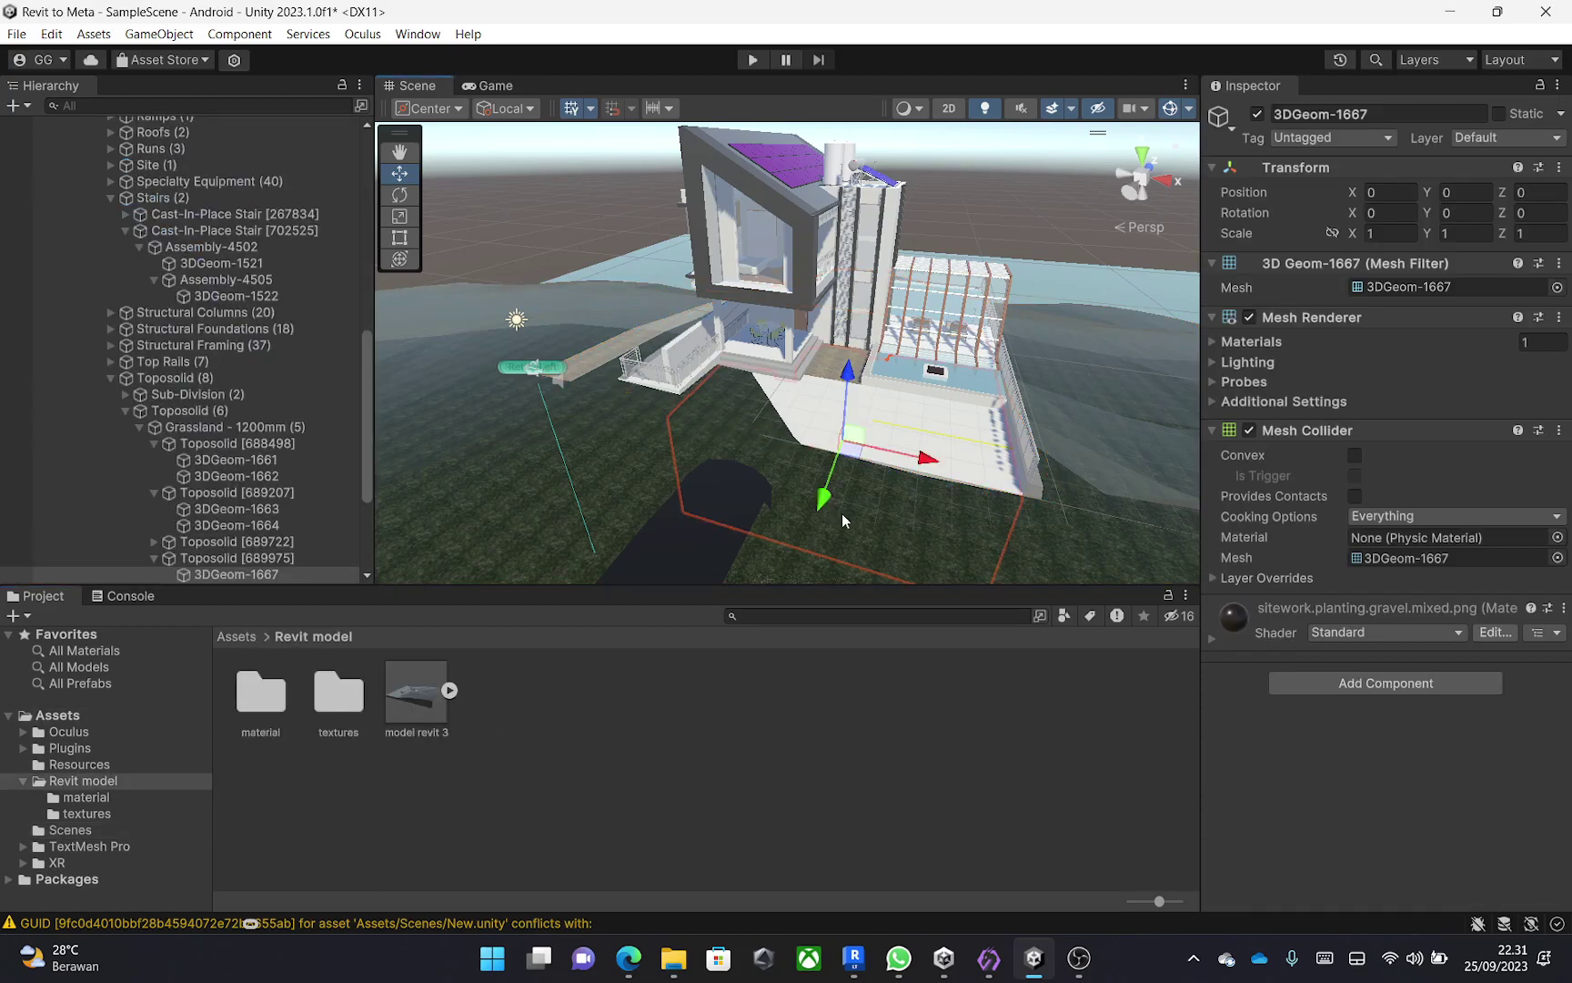
left_click(270, 708)
left_click(1072, 539)
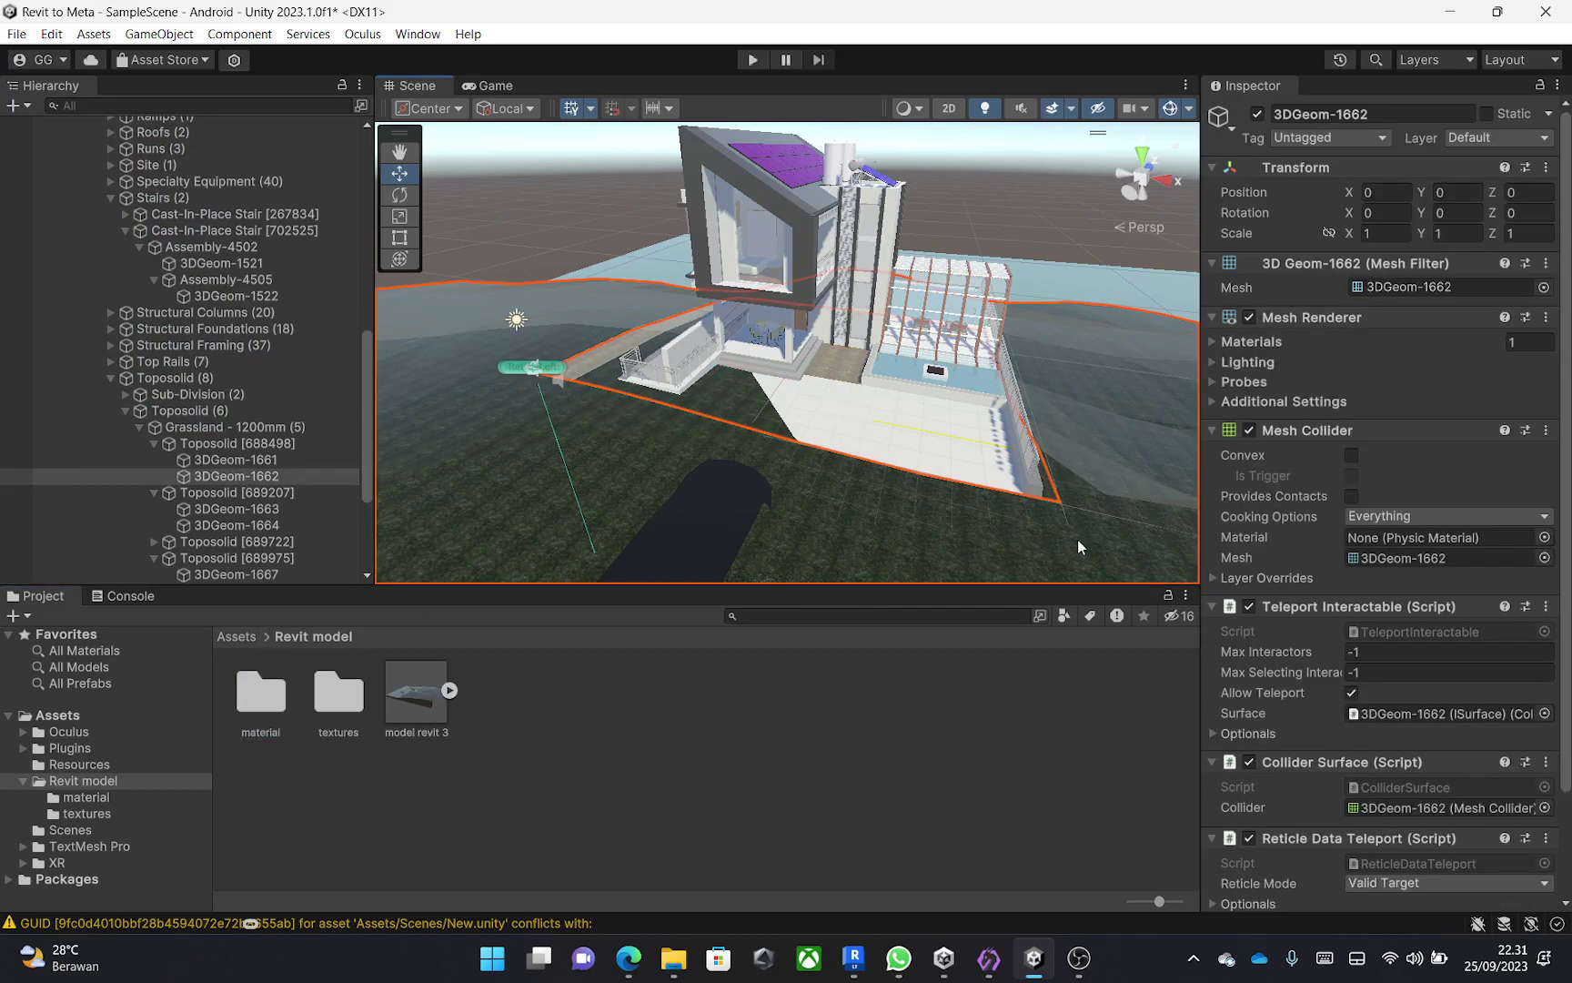
scroll(1330, 658, "down", 5)
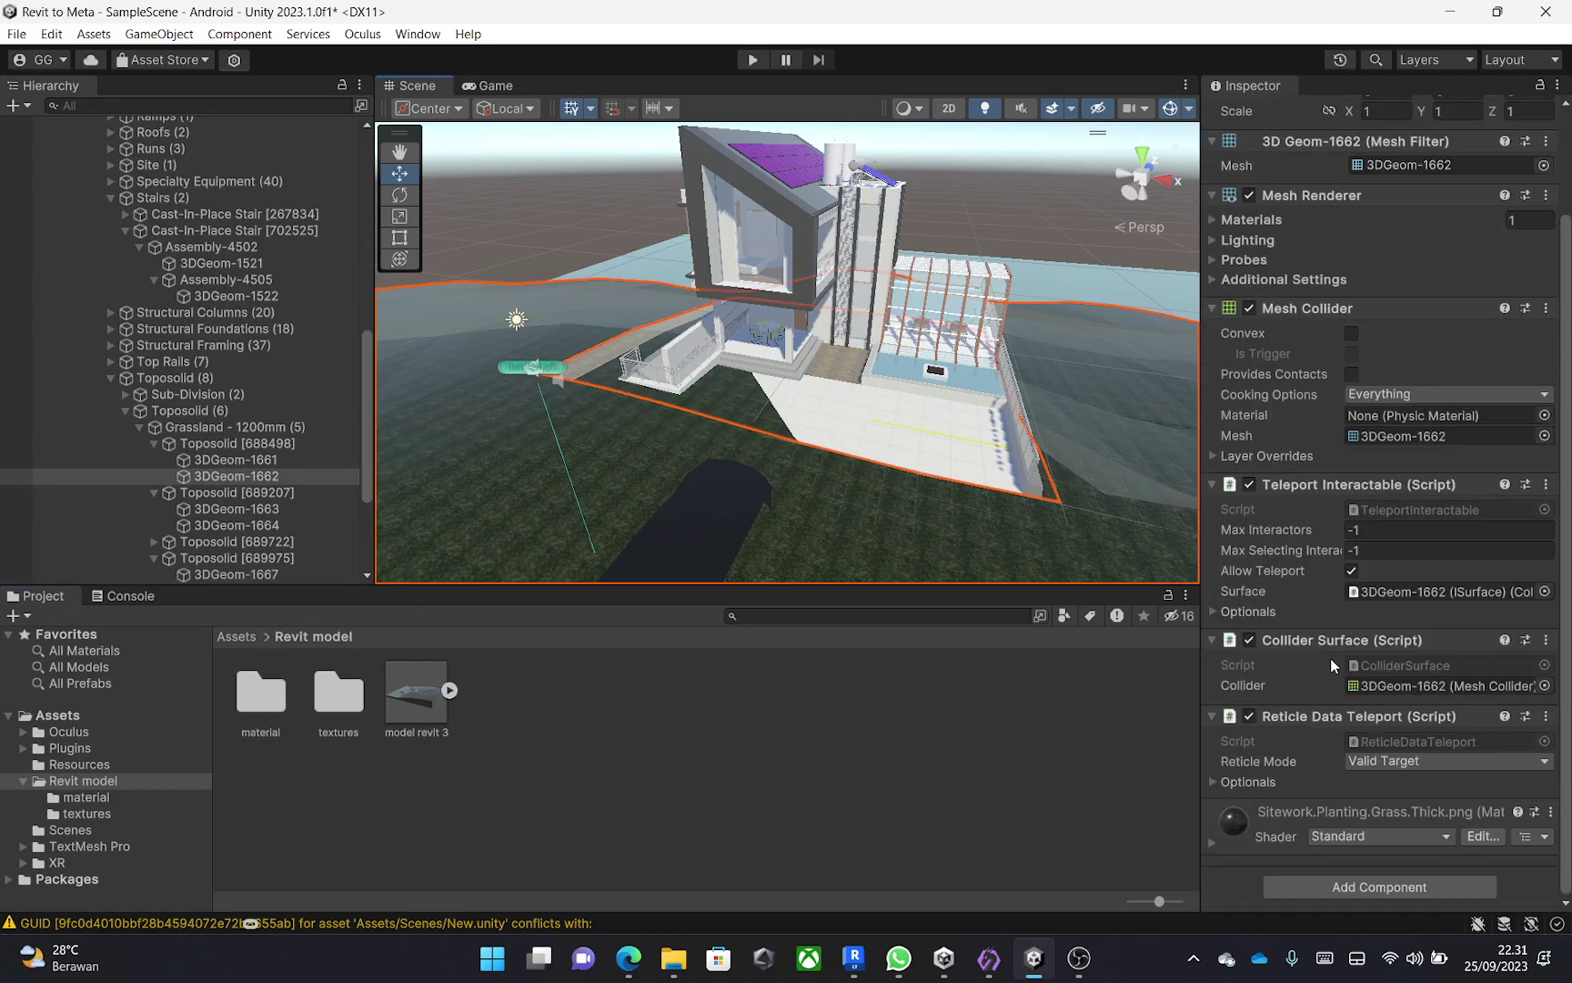
left_click(1215, 838)
scroll(1244, 829, "down", 5)
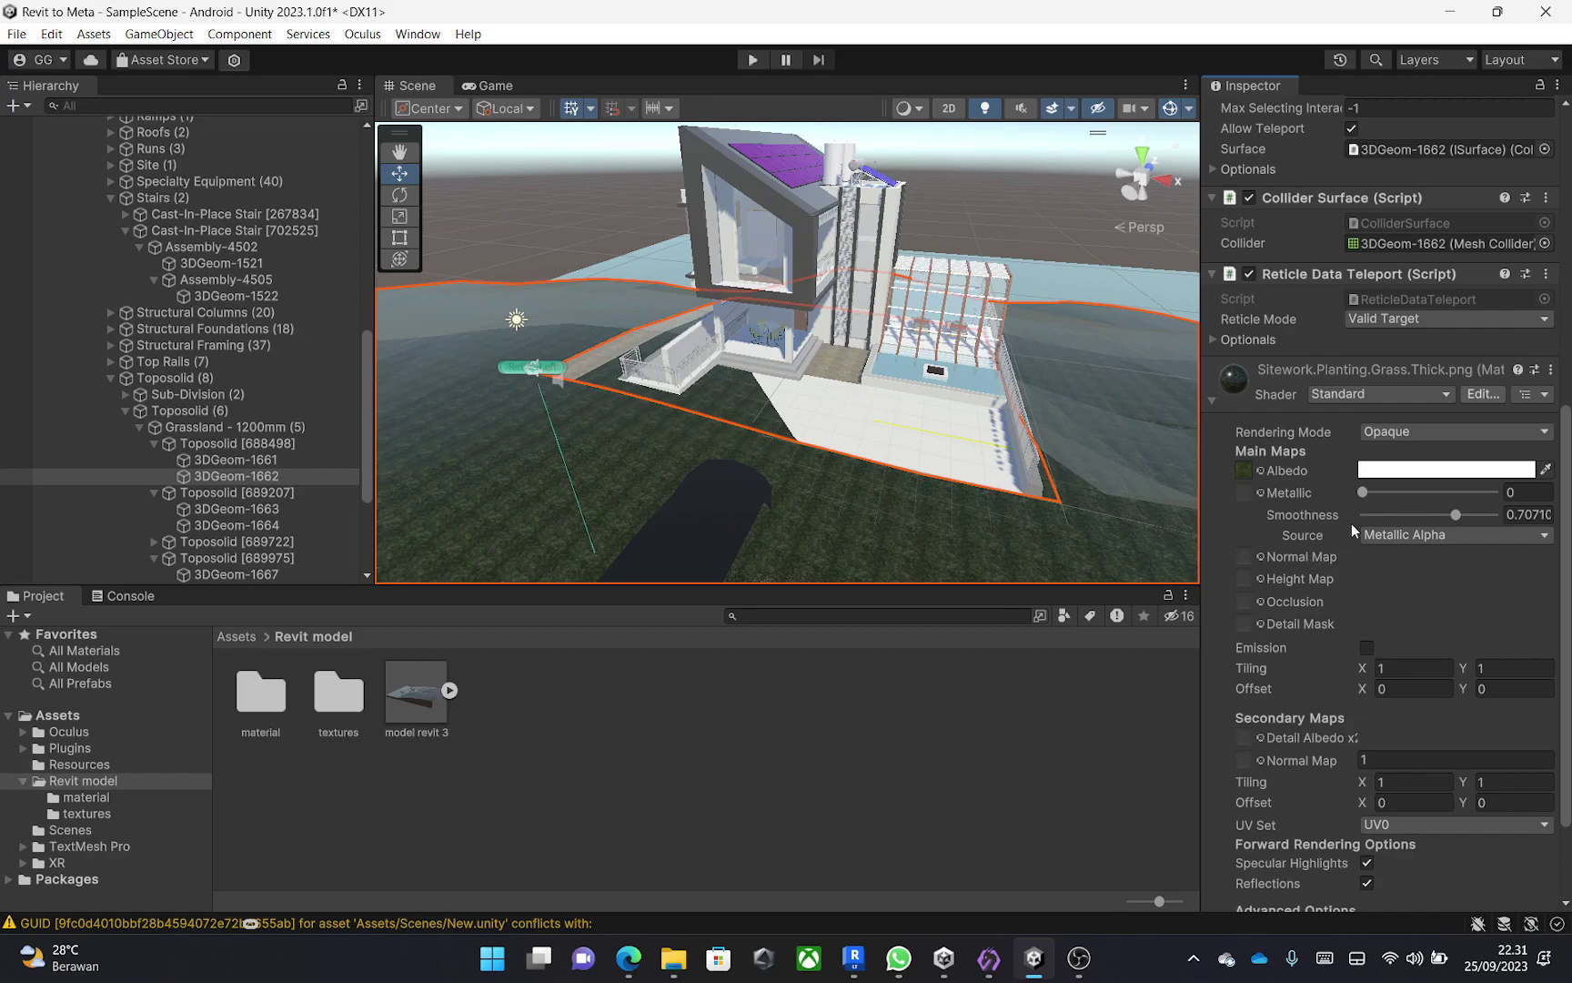
left_click_drag(1456, 515, 1335, 511)
scroll(1334, 733, "down", 3)
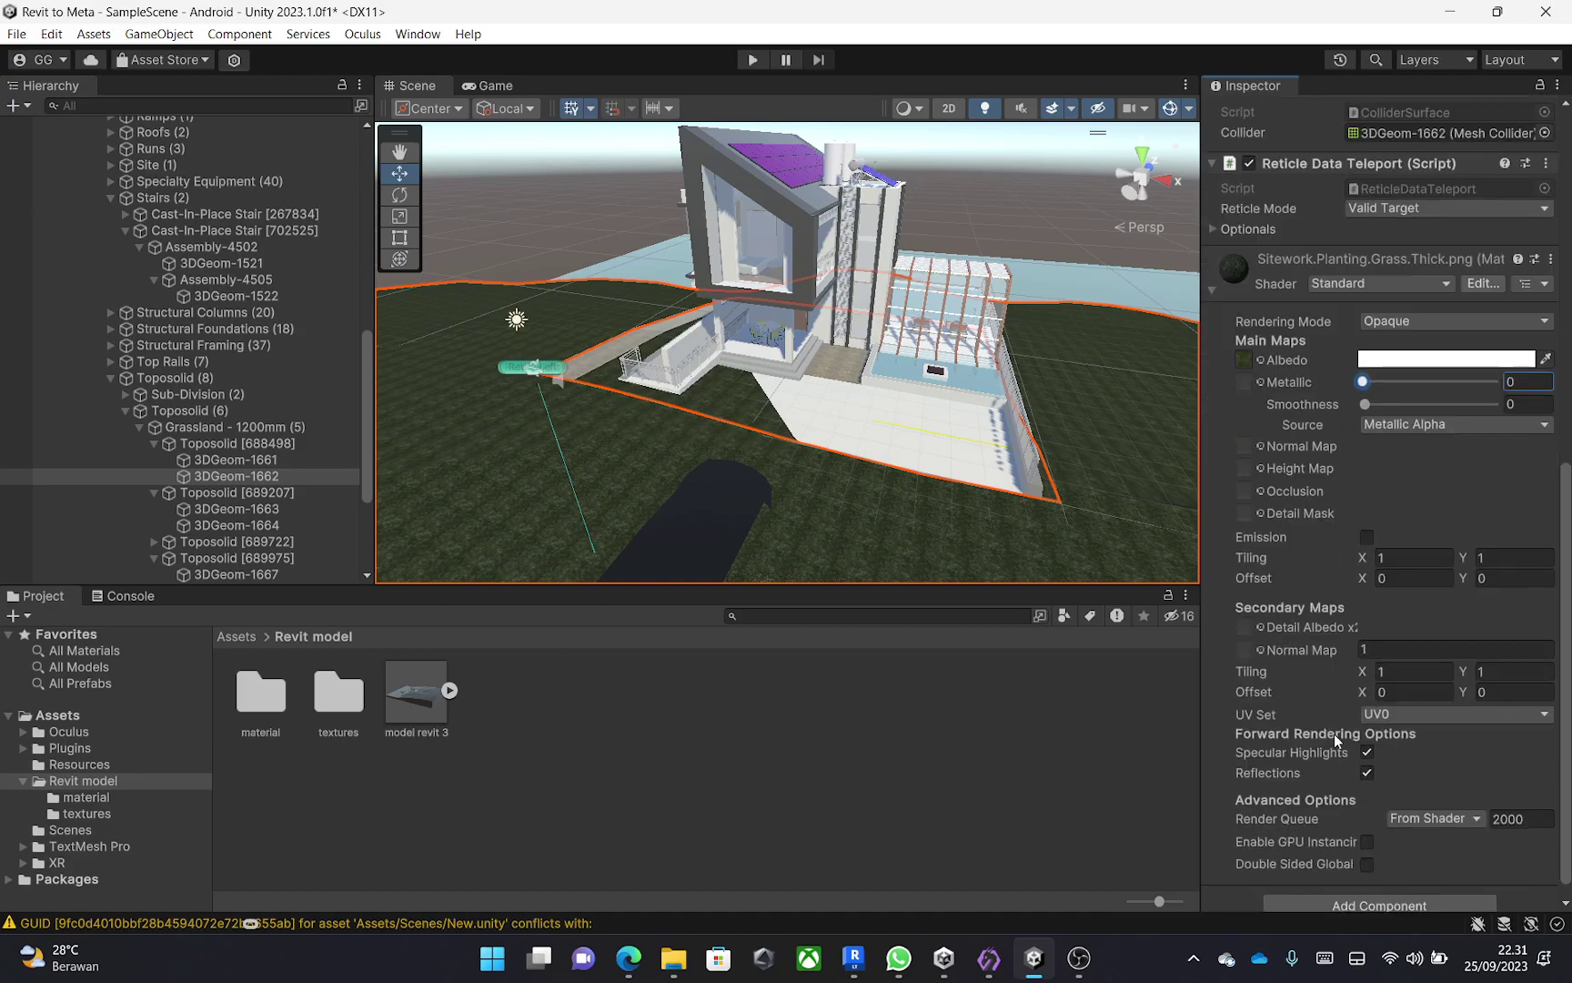
Select the grey roof mesh 3DGeom-1415 around the purple solar panels and expand the settings of its material R48,G53,B61.
middle_click_drag(927, 336, 896, 541)
scroll(762, 283, "up", 4)
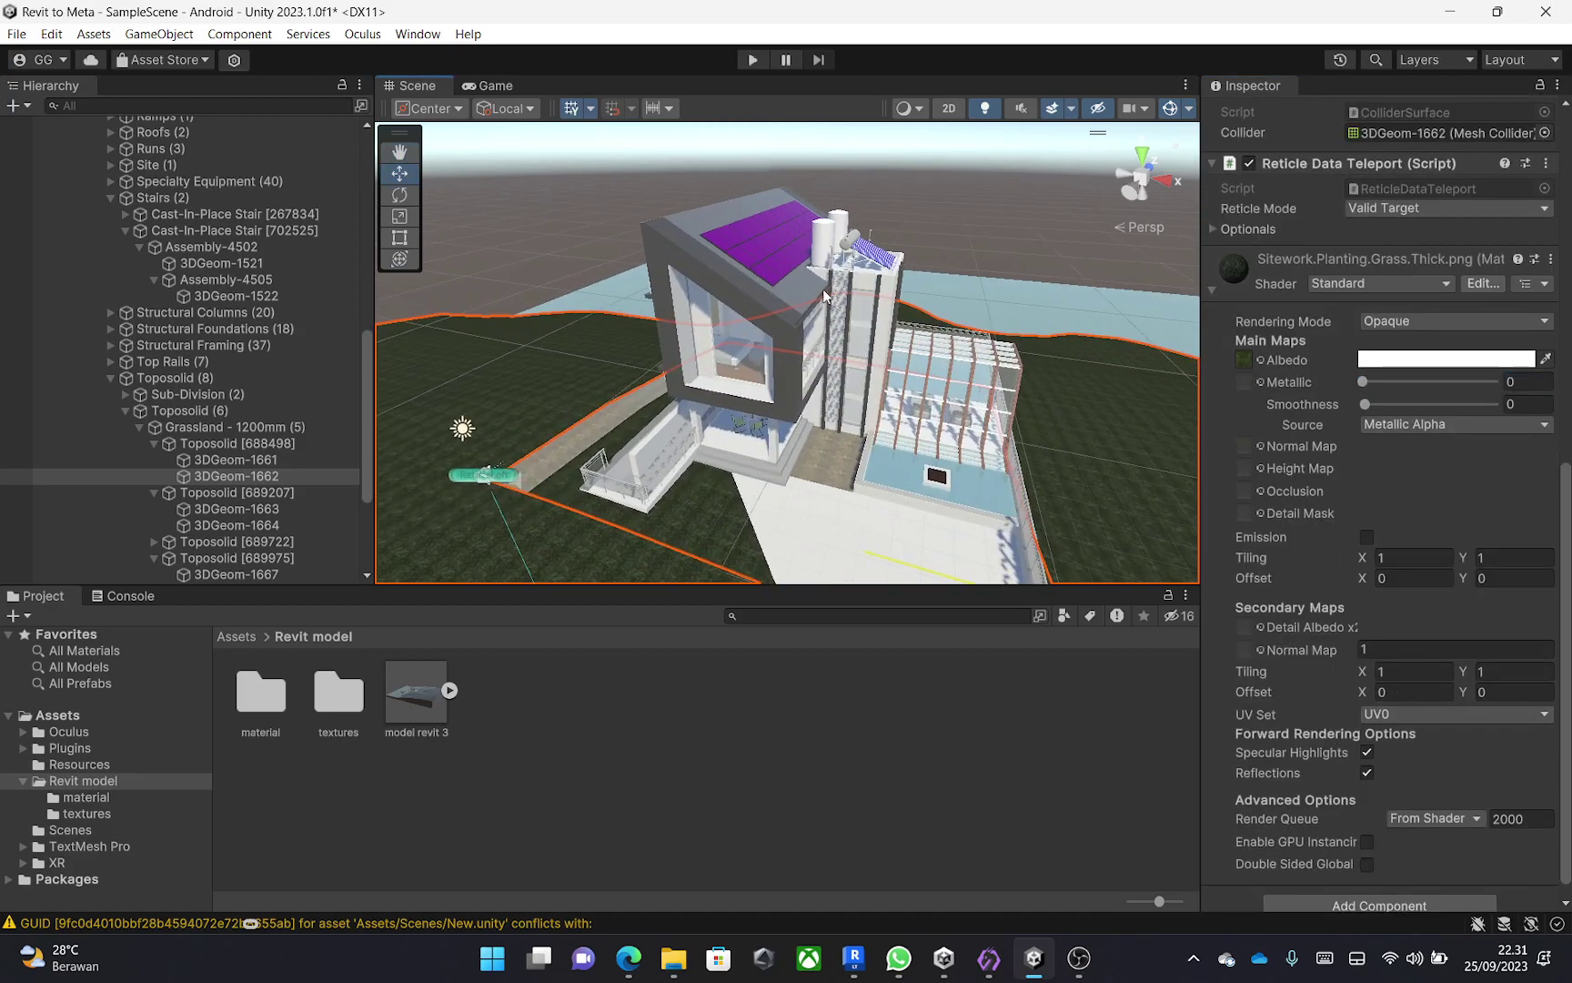
right_click_drag(990, 352, 652, 379)
middle_click_drag(886, 378, 143, 399)
middle_click_drag(678, 373, 501, 382)
left_click(1431, 283)
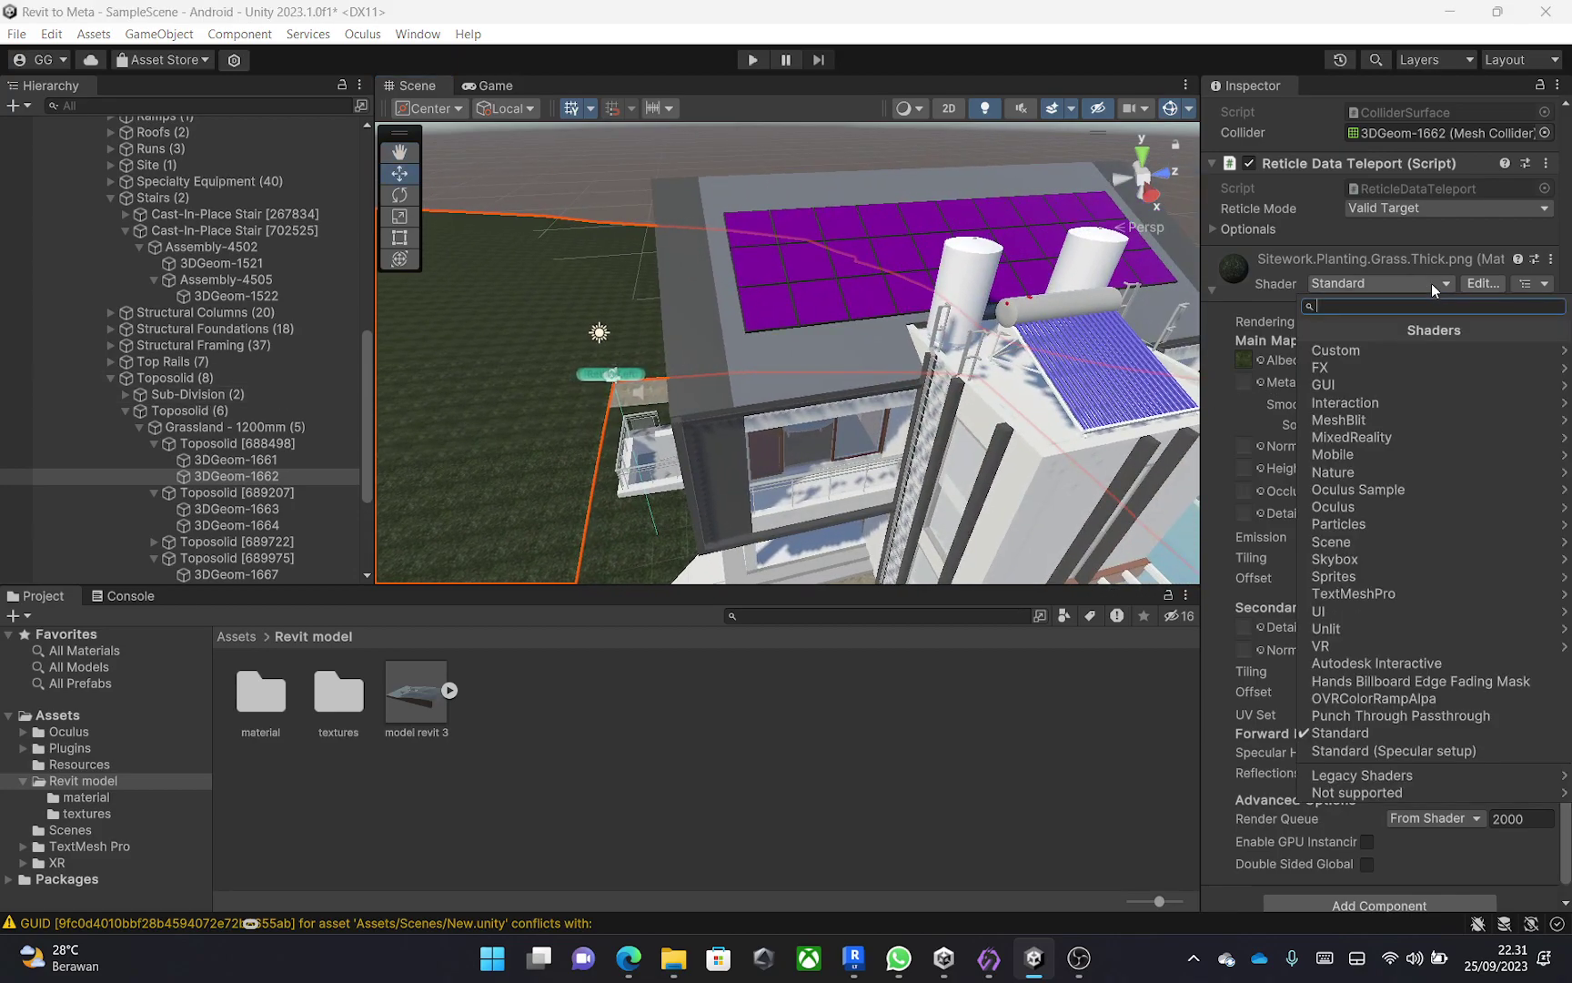
left_click(865, 343)
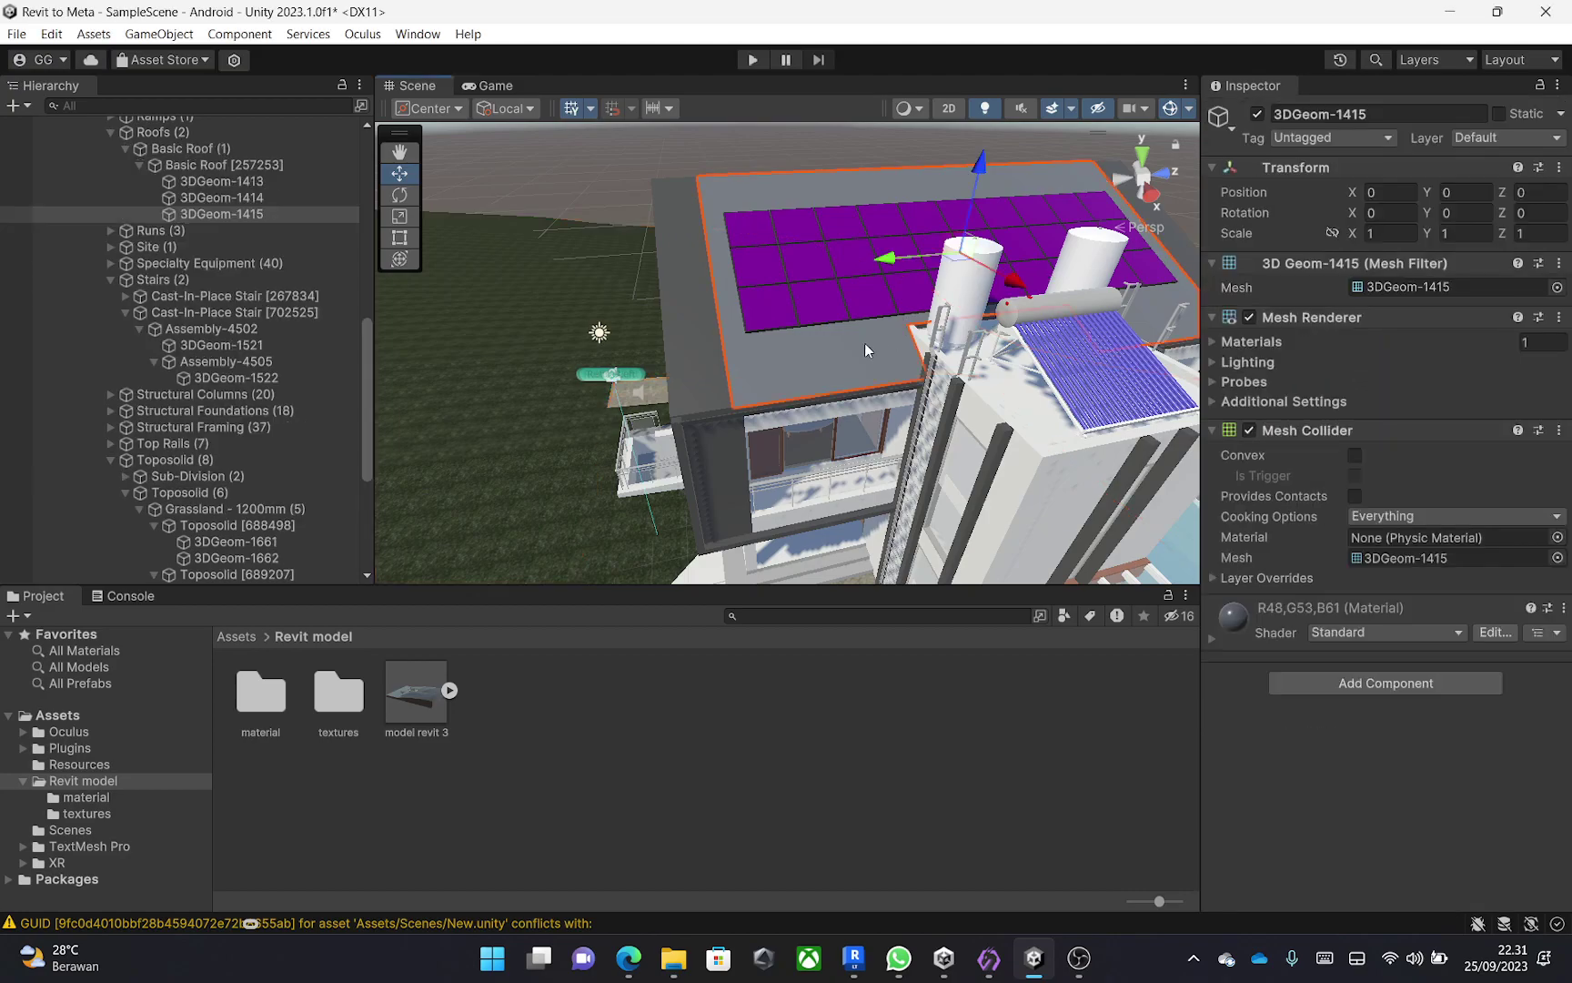
left_click(1213, 638)
scroll(1297, 674, "down", 3)
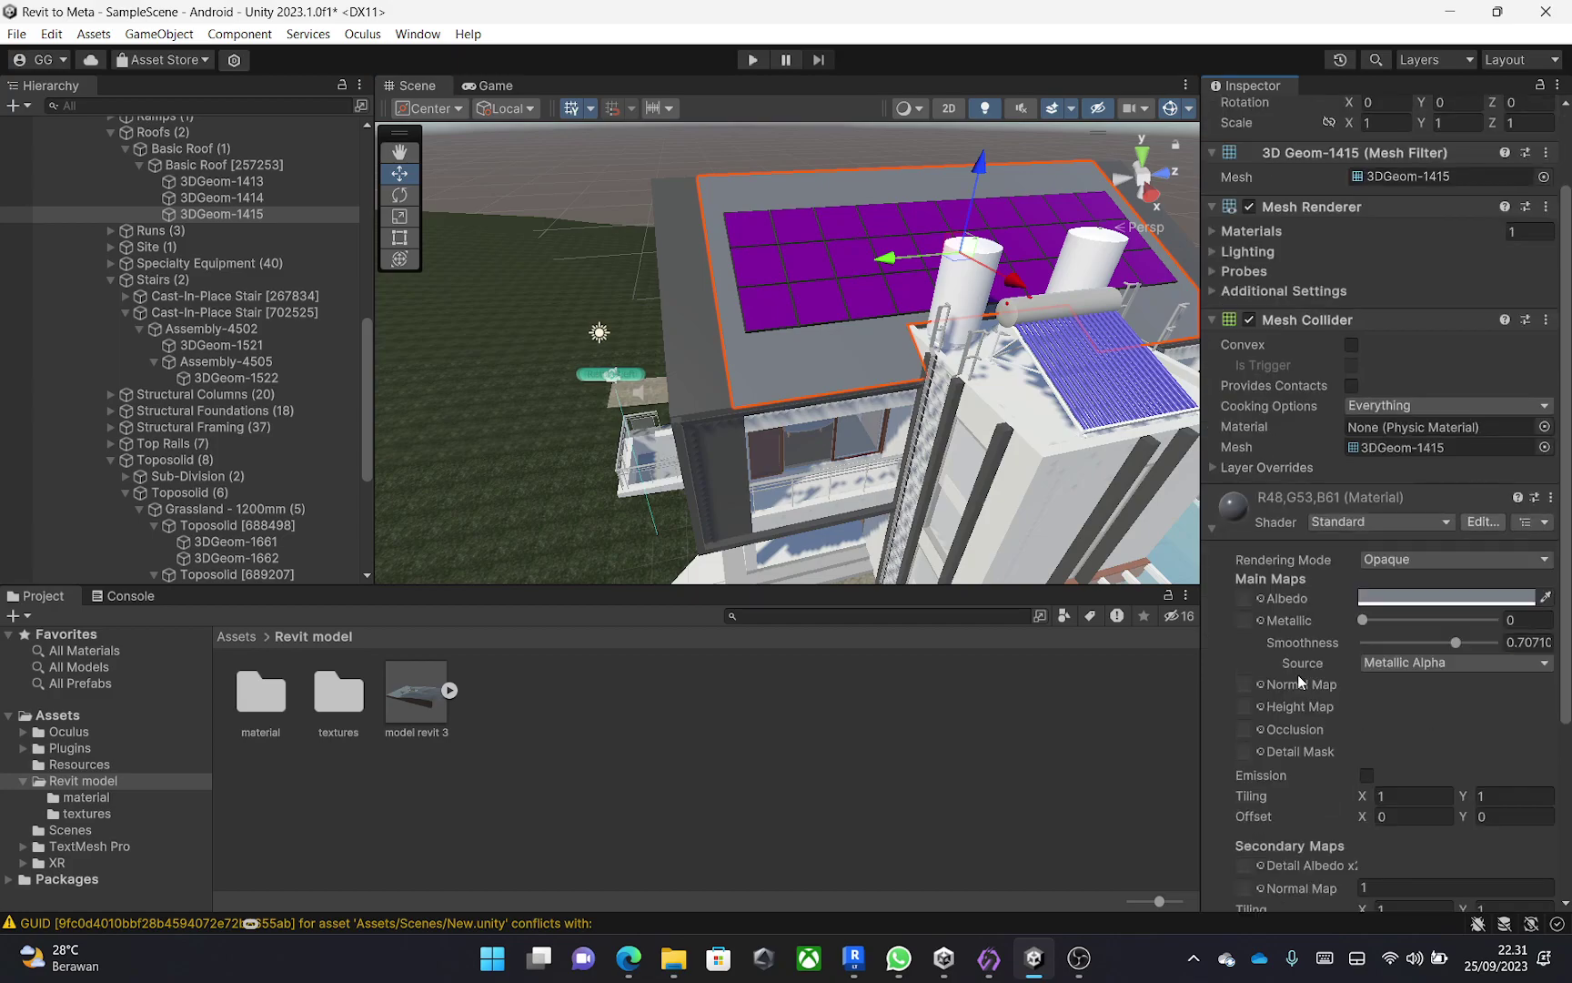
scroll(1274, 618, "down", 3)
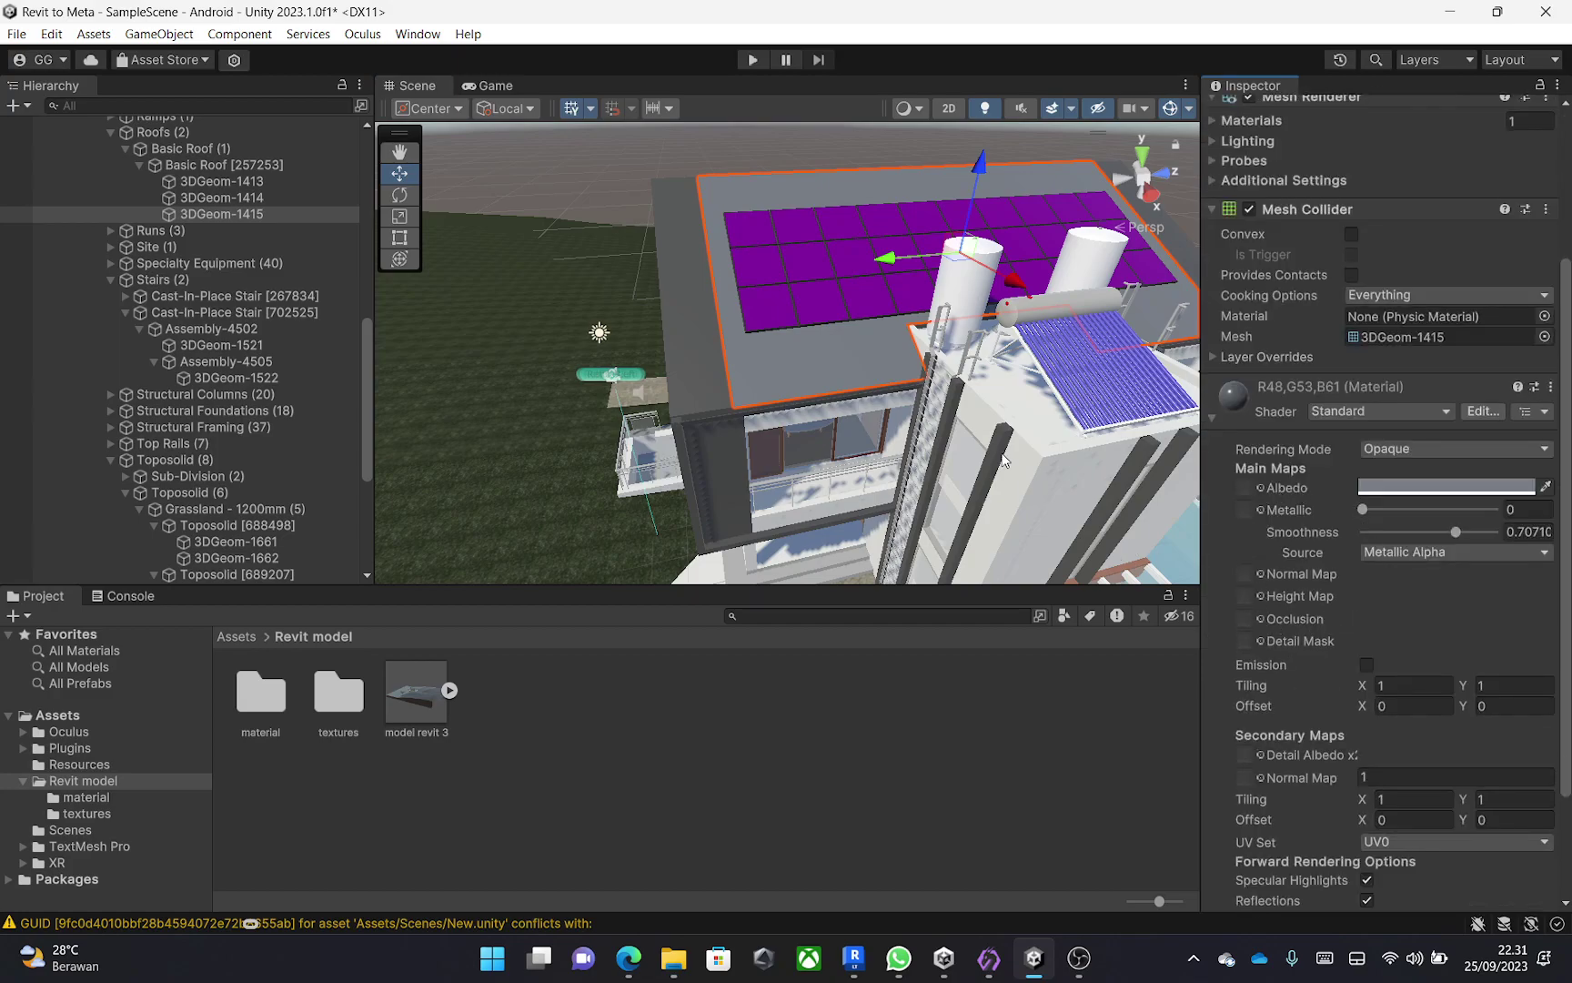
Set the roof material's Metallic value to 1 and its Smoothness to 0.
middle_click_drag(961, 404, 839, 388)
scroll(880, 365, "up", 5)
scroll(880, 364, "up", 4)
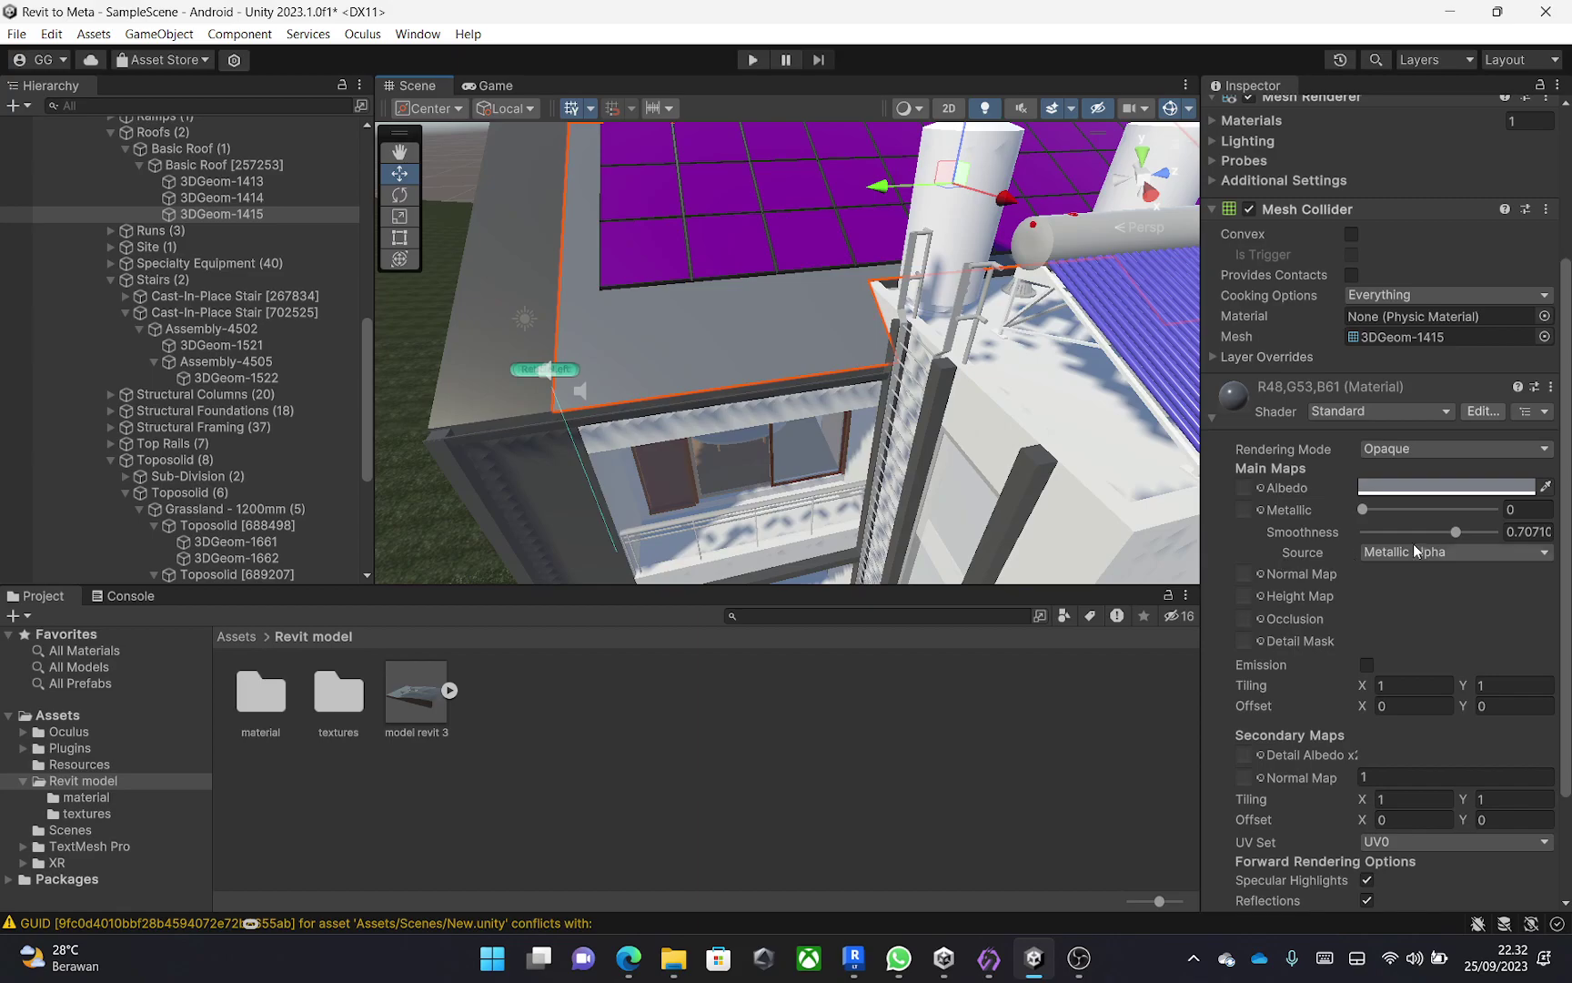
left_click_drag(1453, 532, 1493, 510)
middle_click_drag(751, 437, 726, 422)
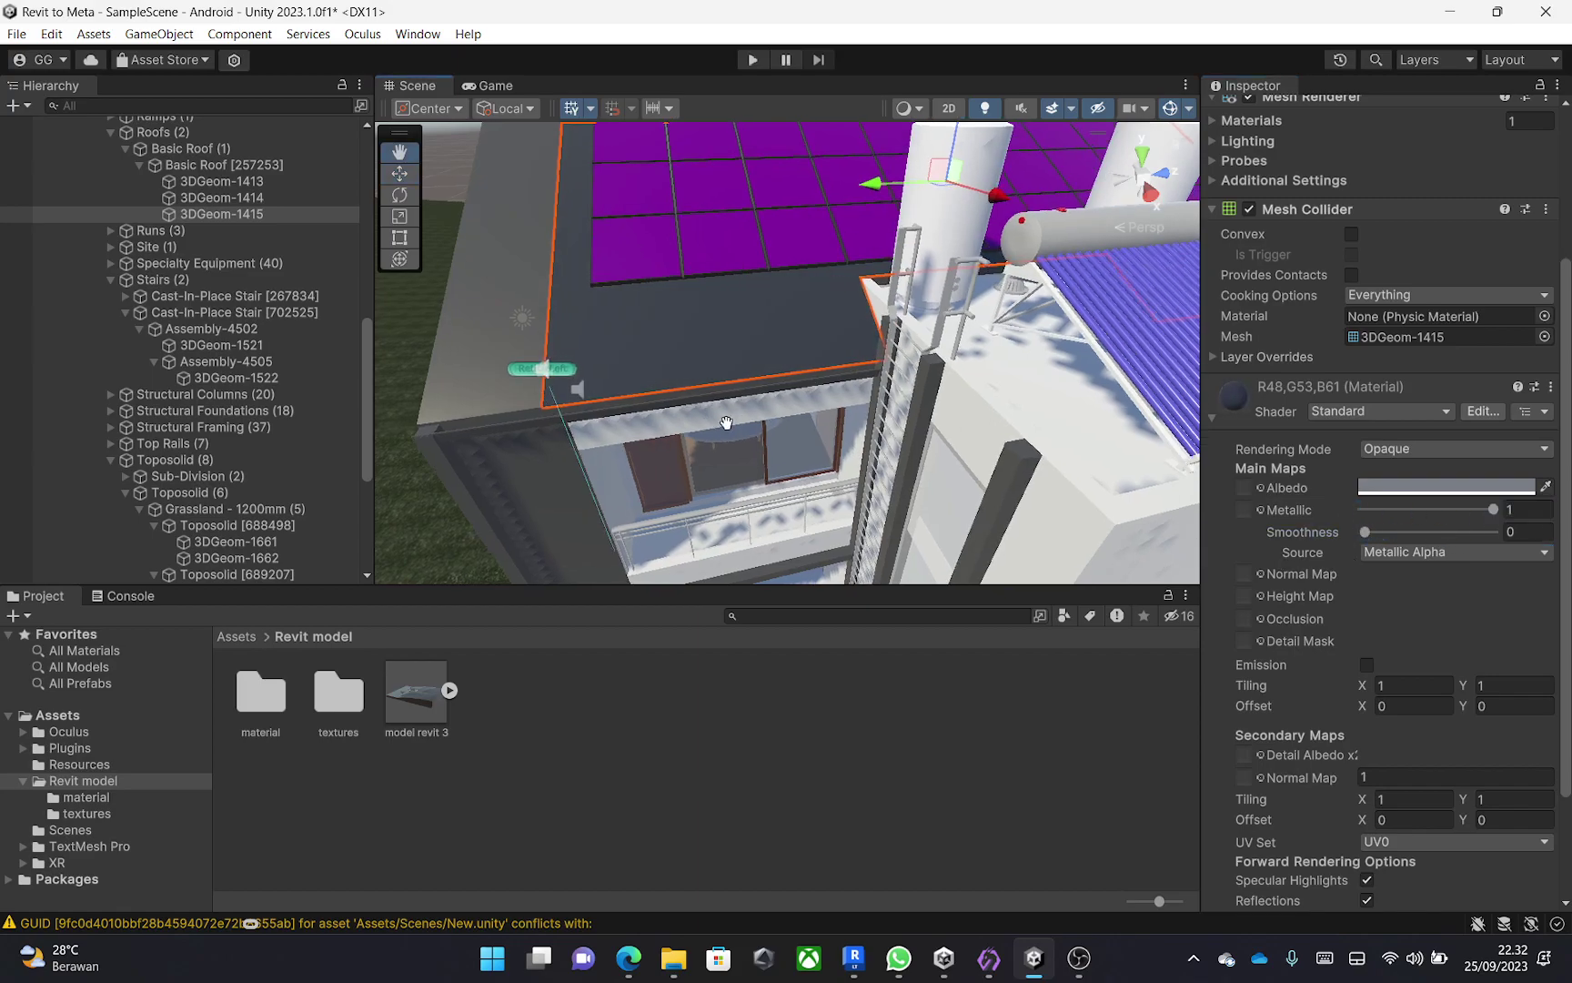
scroll(726, 422, "down", 6)
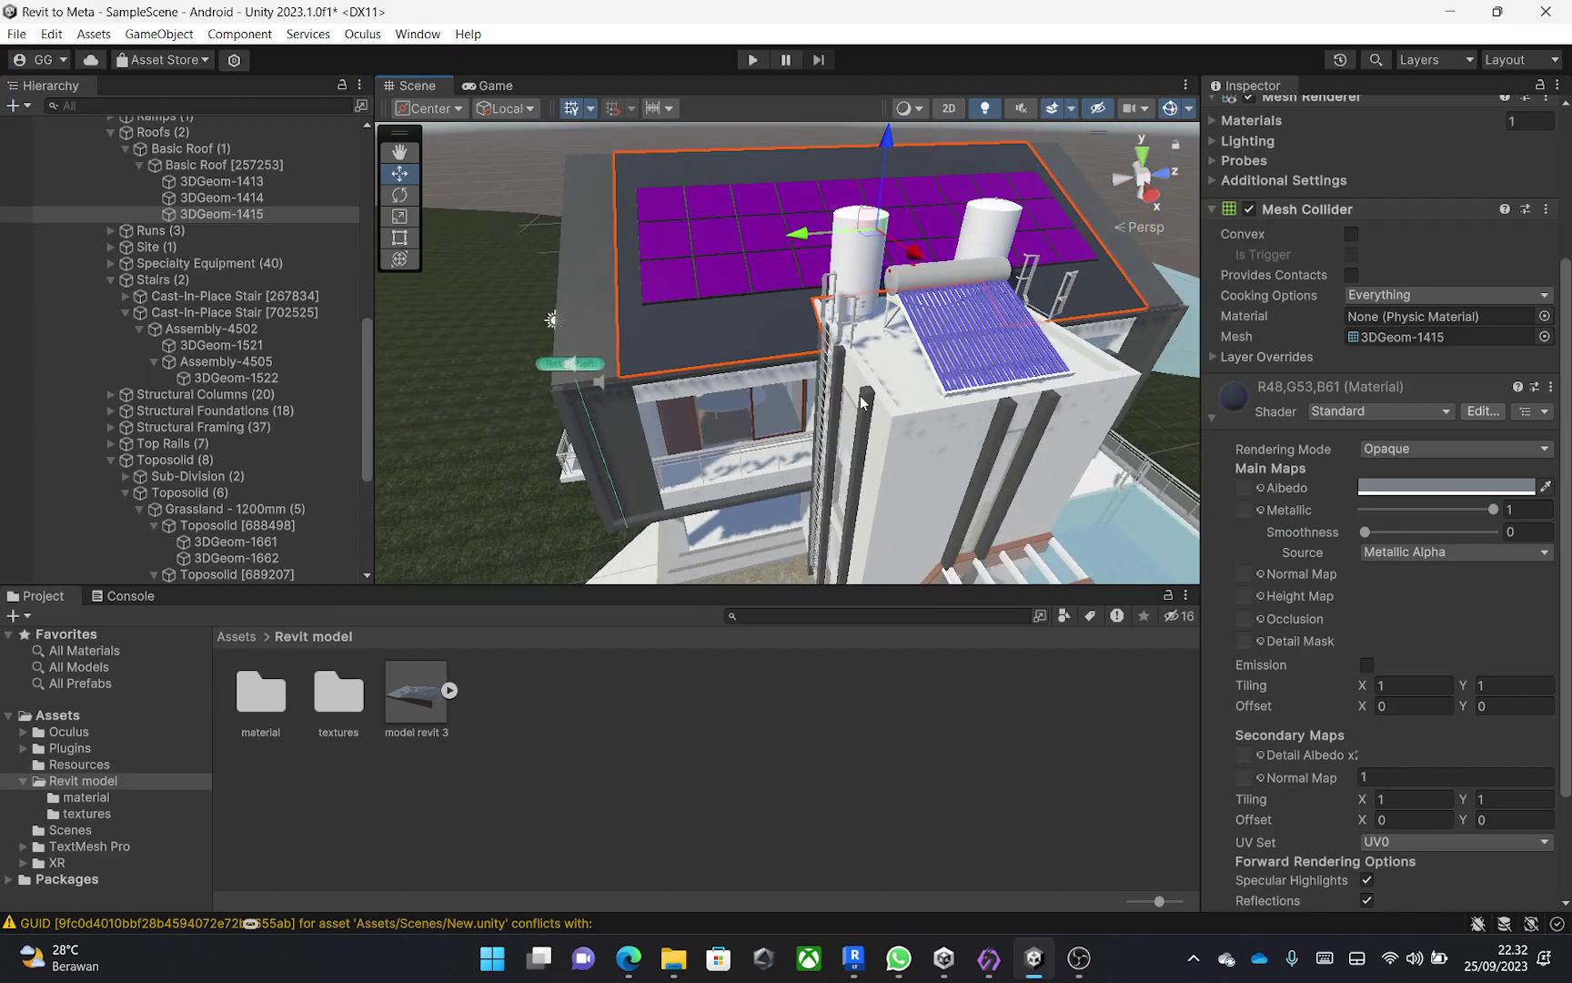
scroll(862, 401, "down", 5)
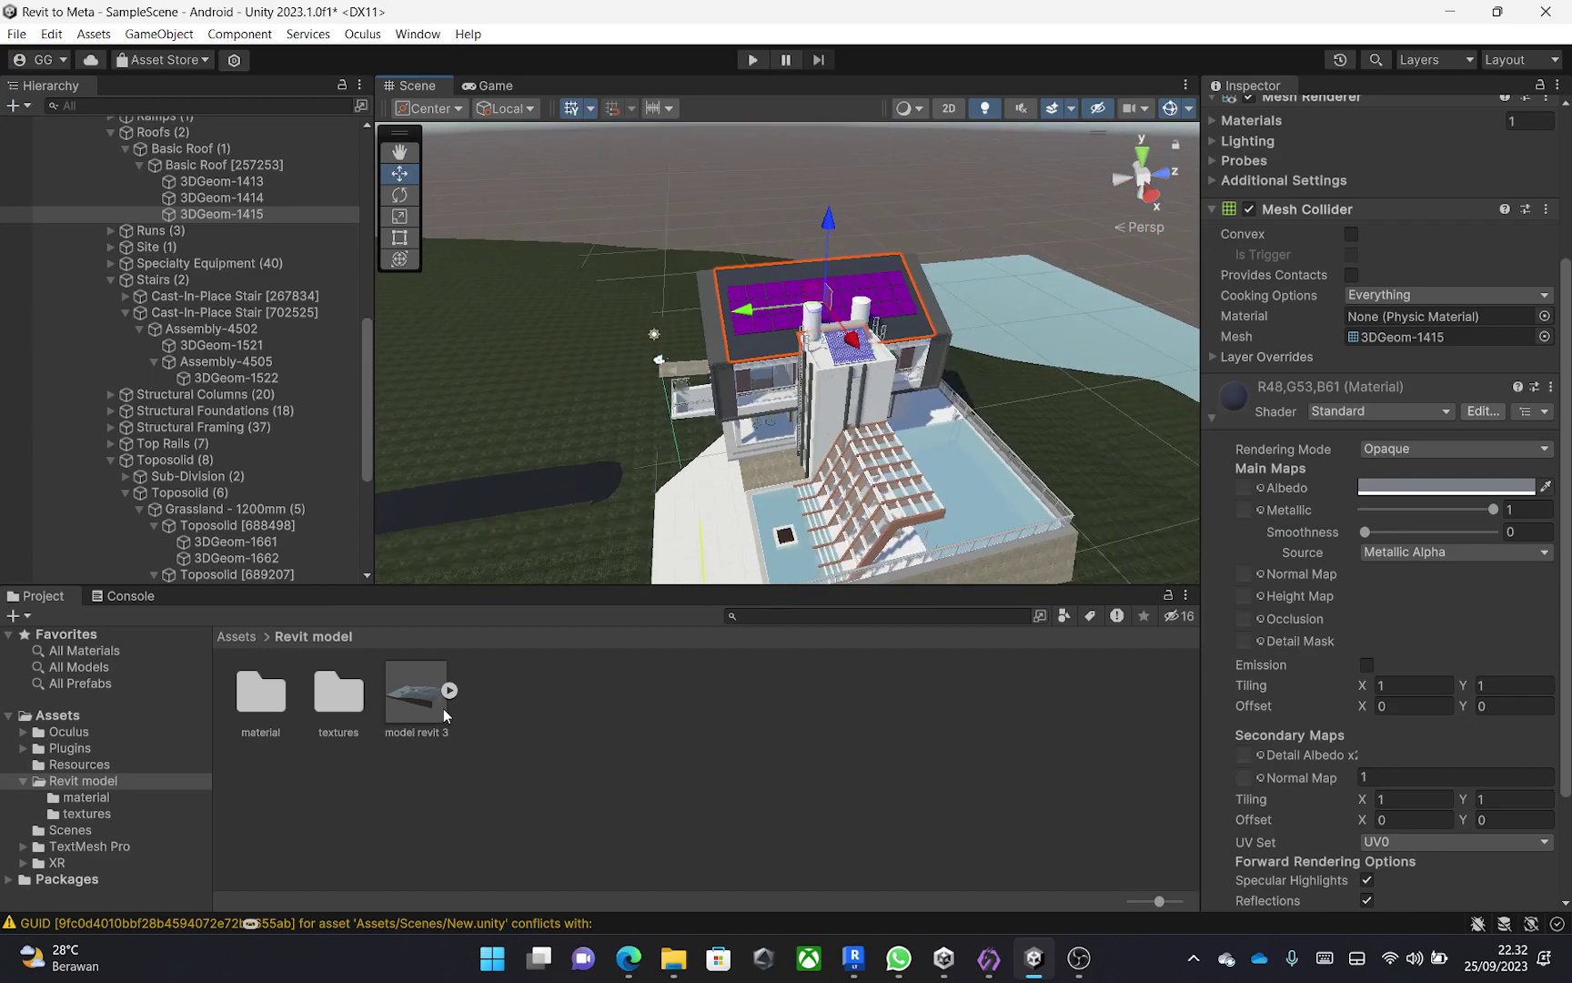
Open the textures folder of the Revit model and reselect the roof mesh 3DGeom-1415 to show its material maps.
left_click(330, 705)
double_click(347, 708)
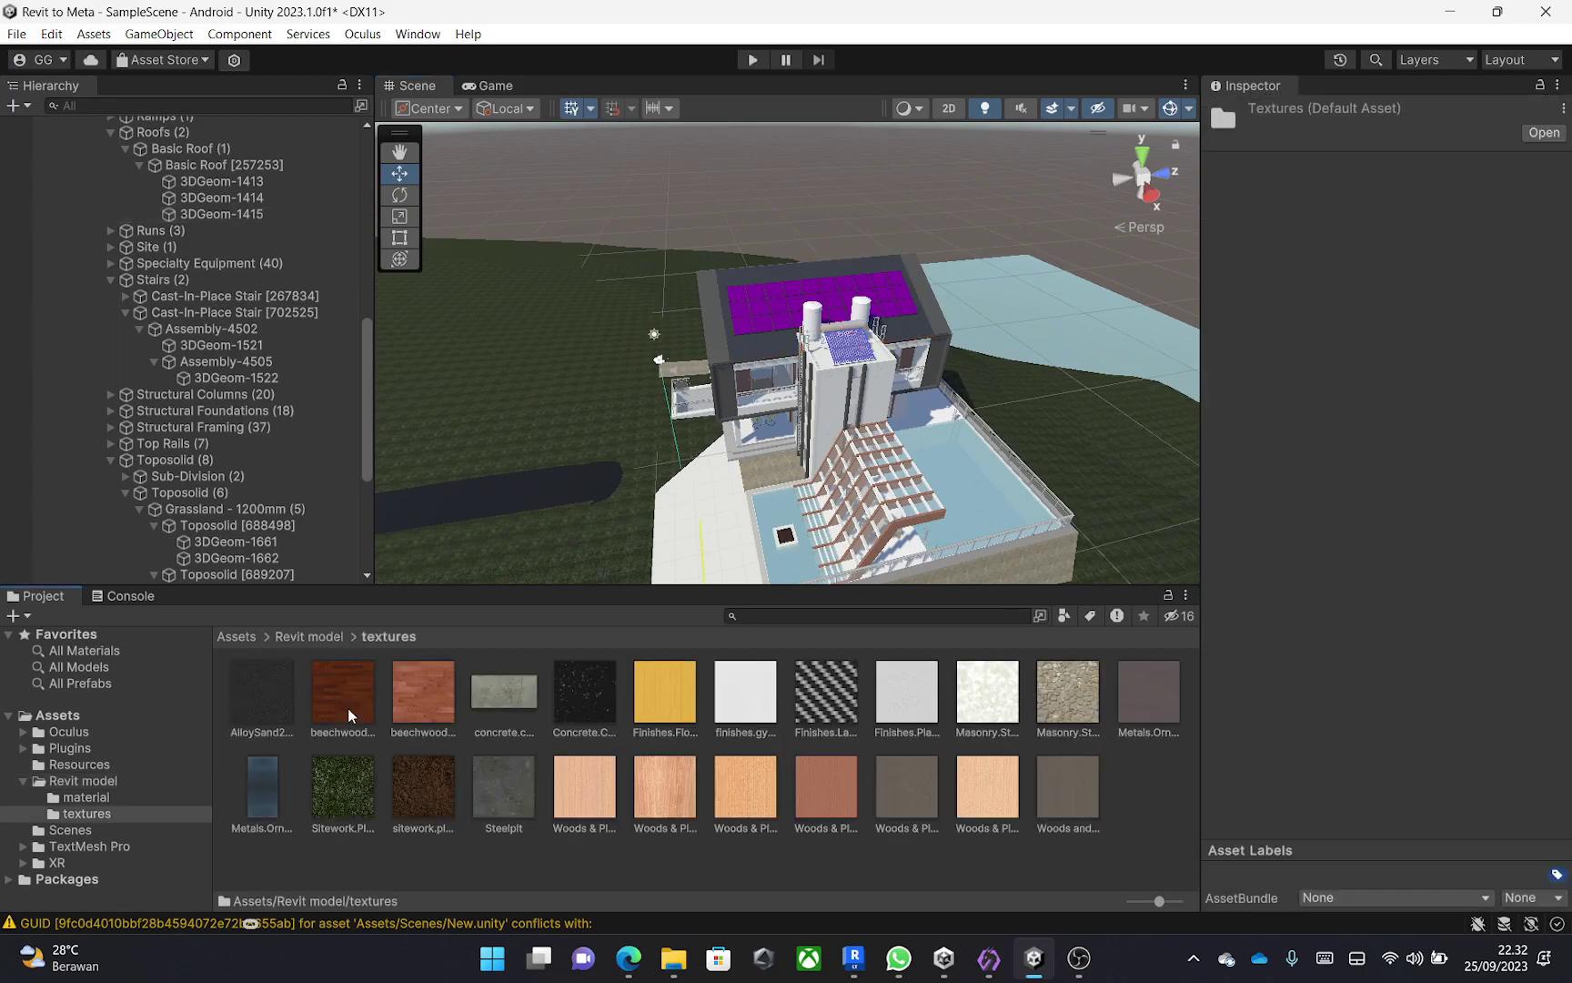
left_click(278, 375)
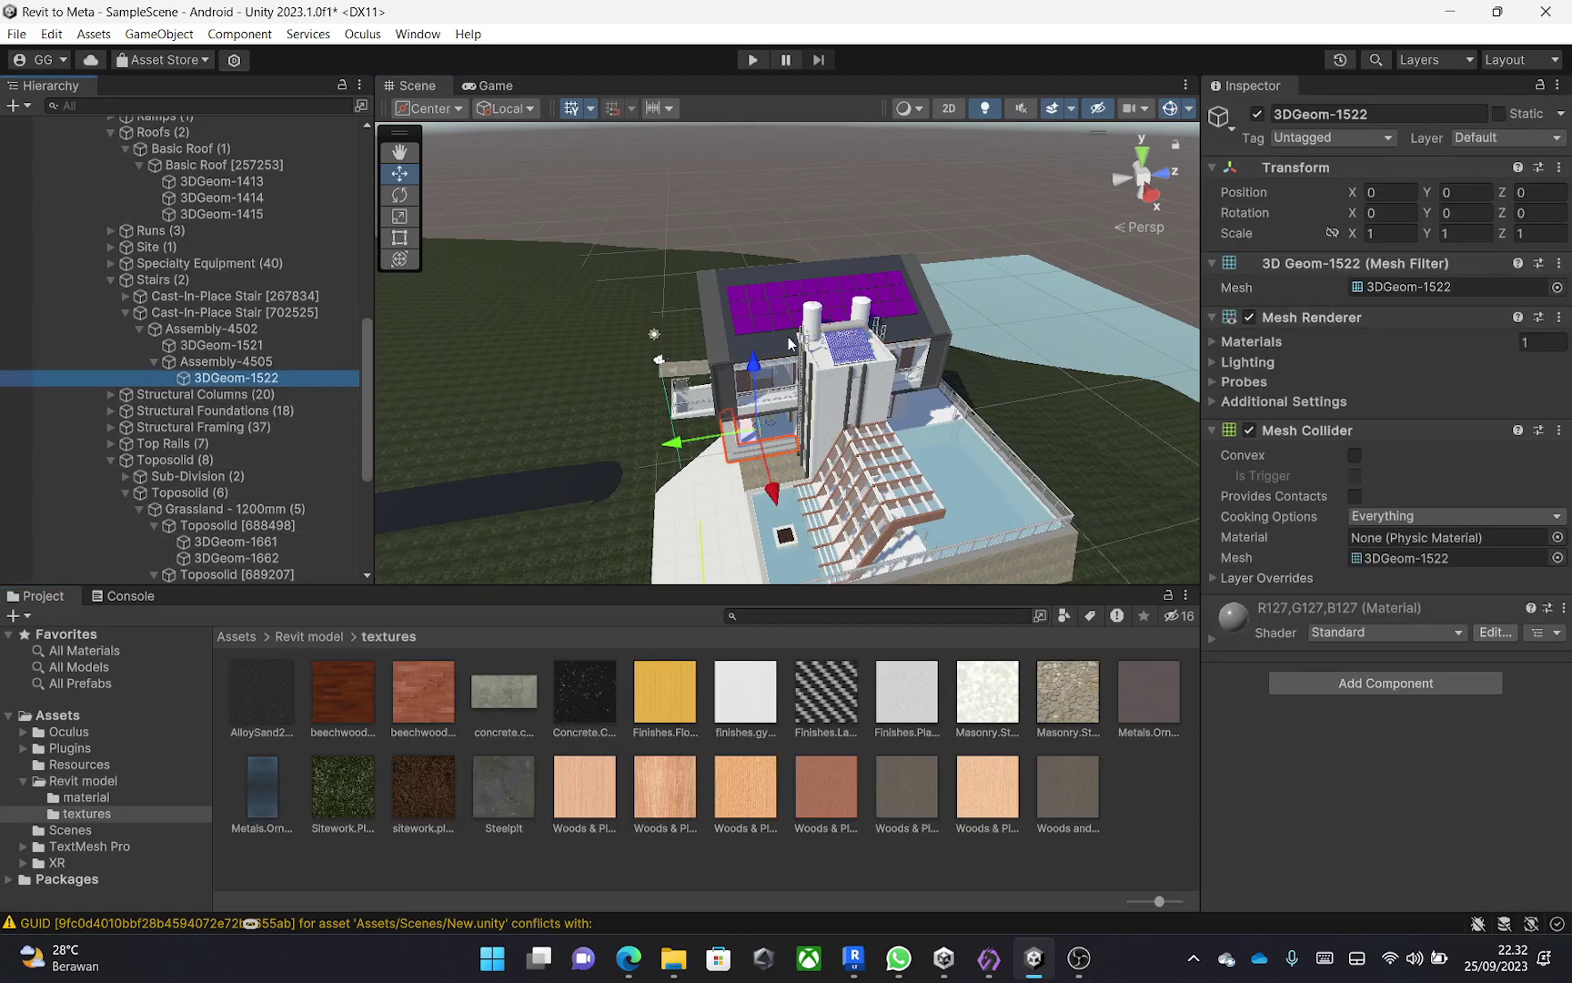
left_click(760, 333)
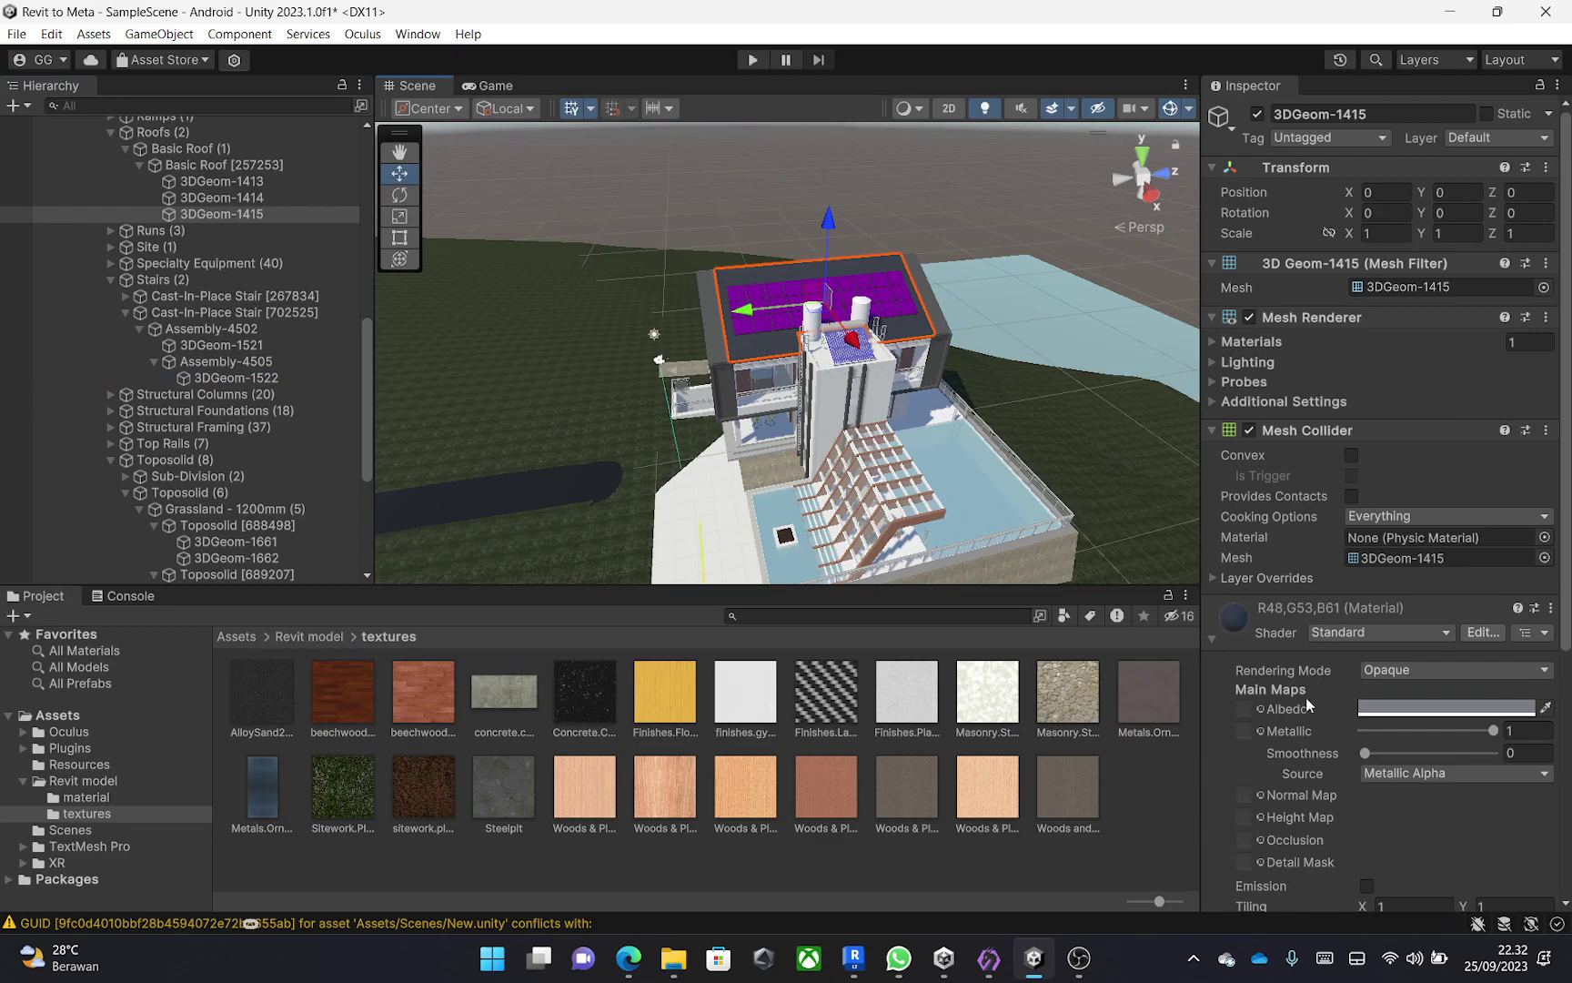
scroll(1301, 701, "down", 3)
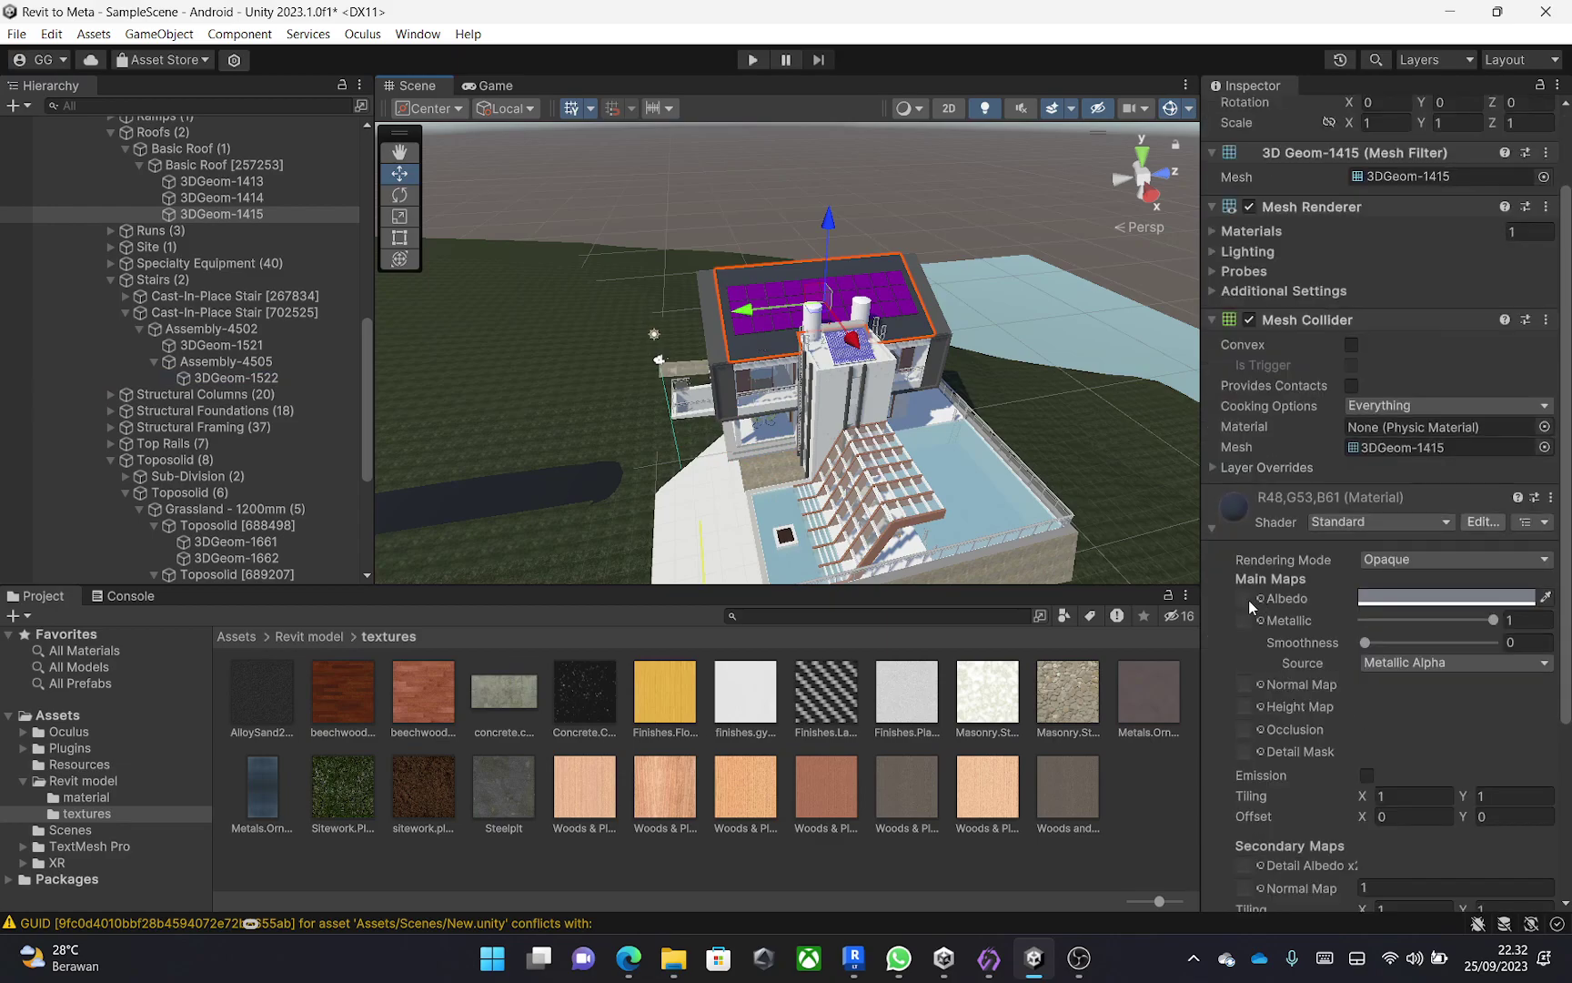
Try the white masonry texture as the roof material's Albedo map, then clear the map.
left_click_drag(988, 708, 1250, 608)
scroll(732, 363, "up", 5)
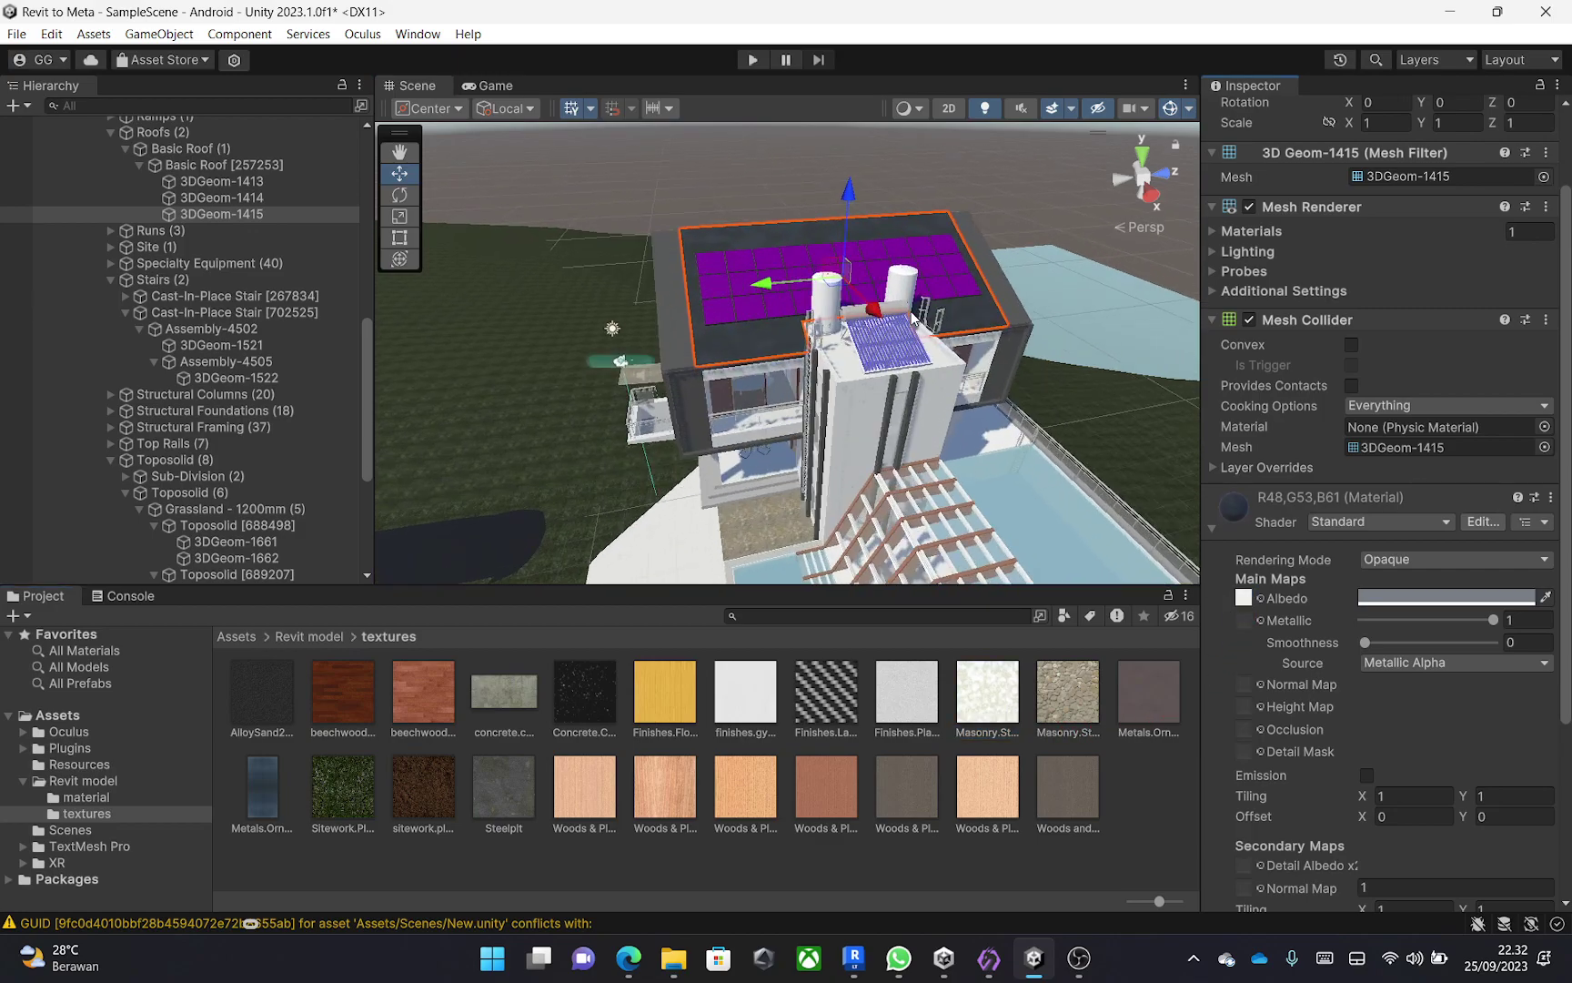
scroll(732, 362, "up", 5)
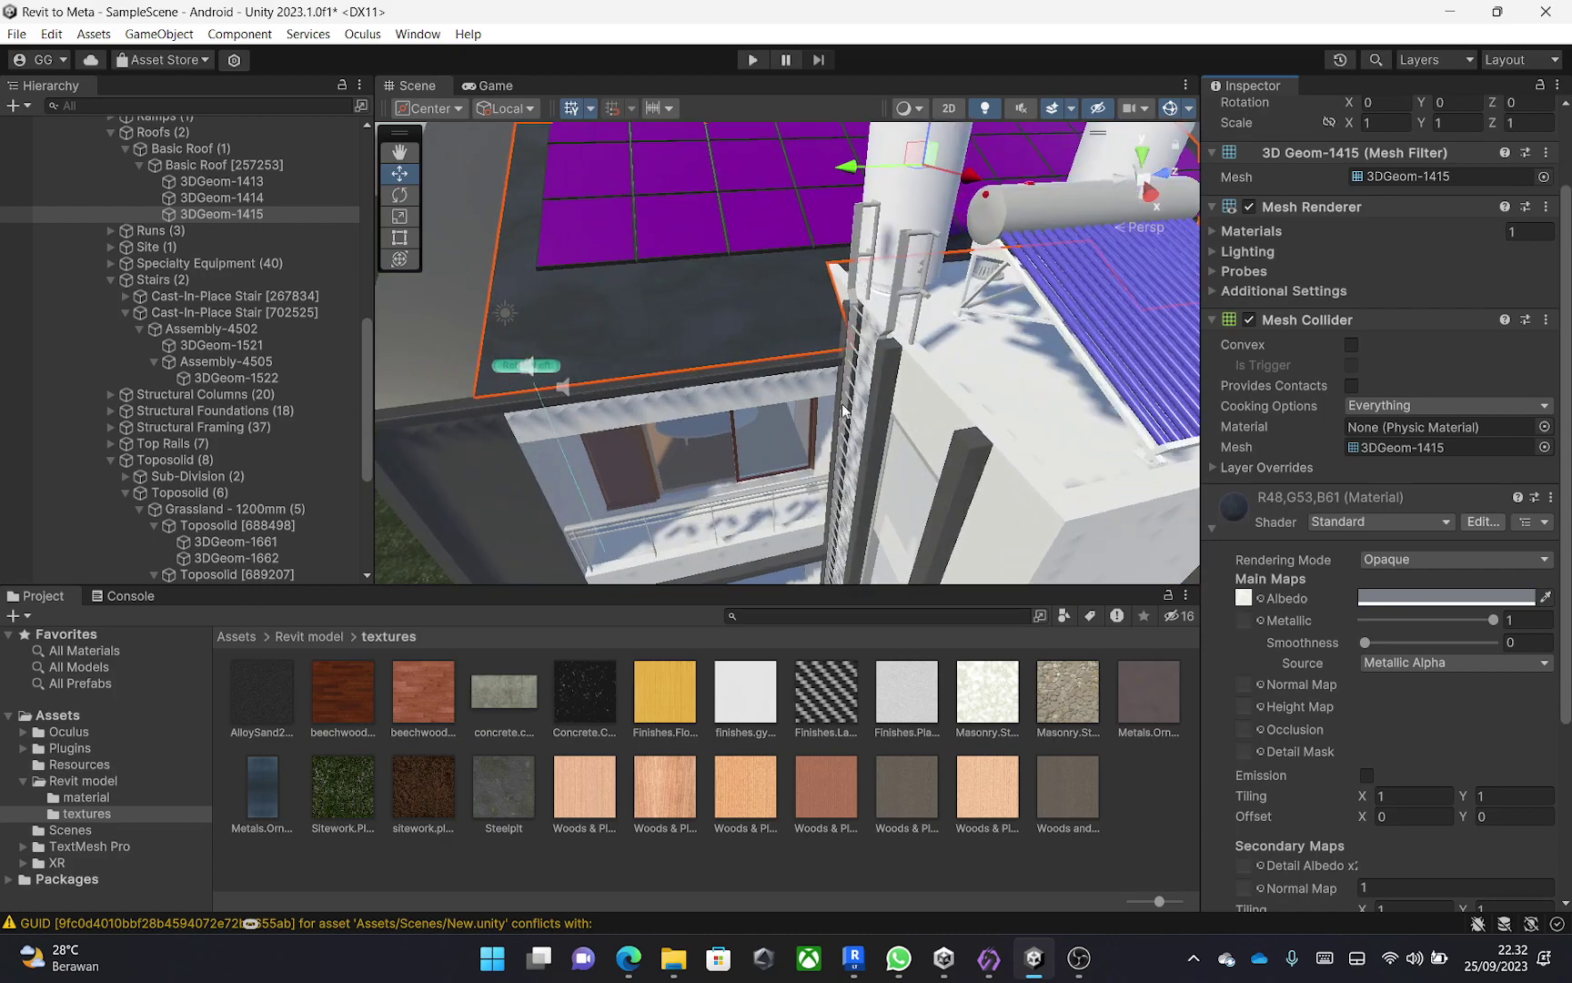
left_click(1244, 597)
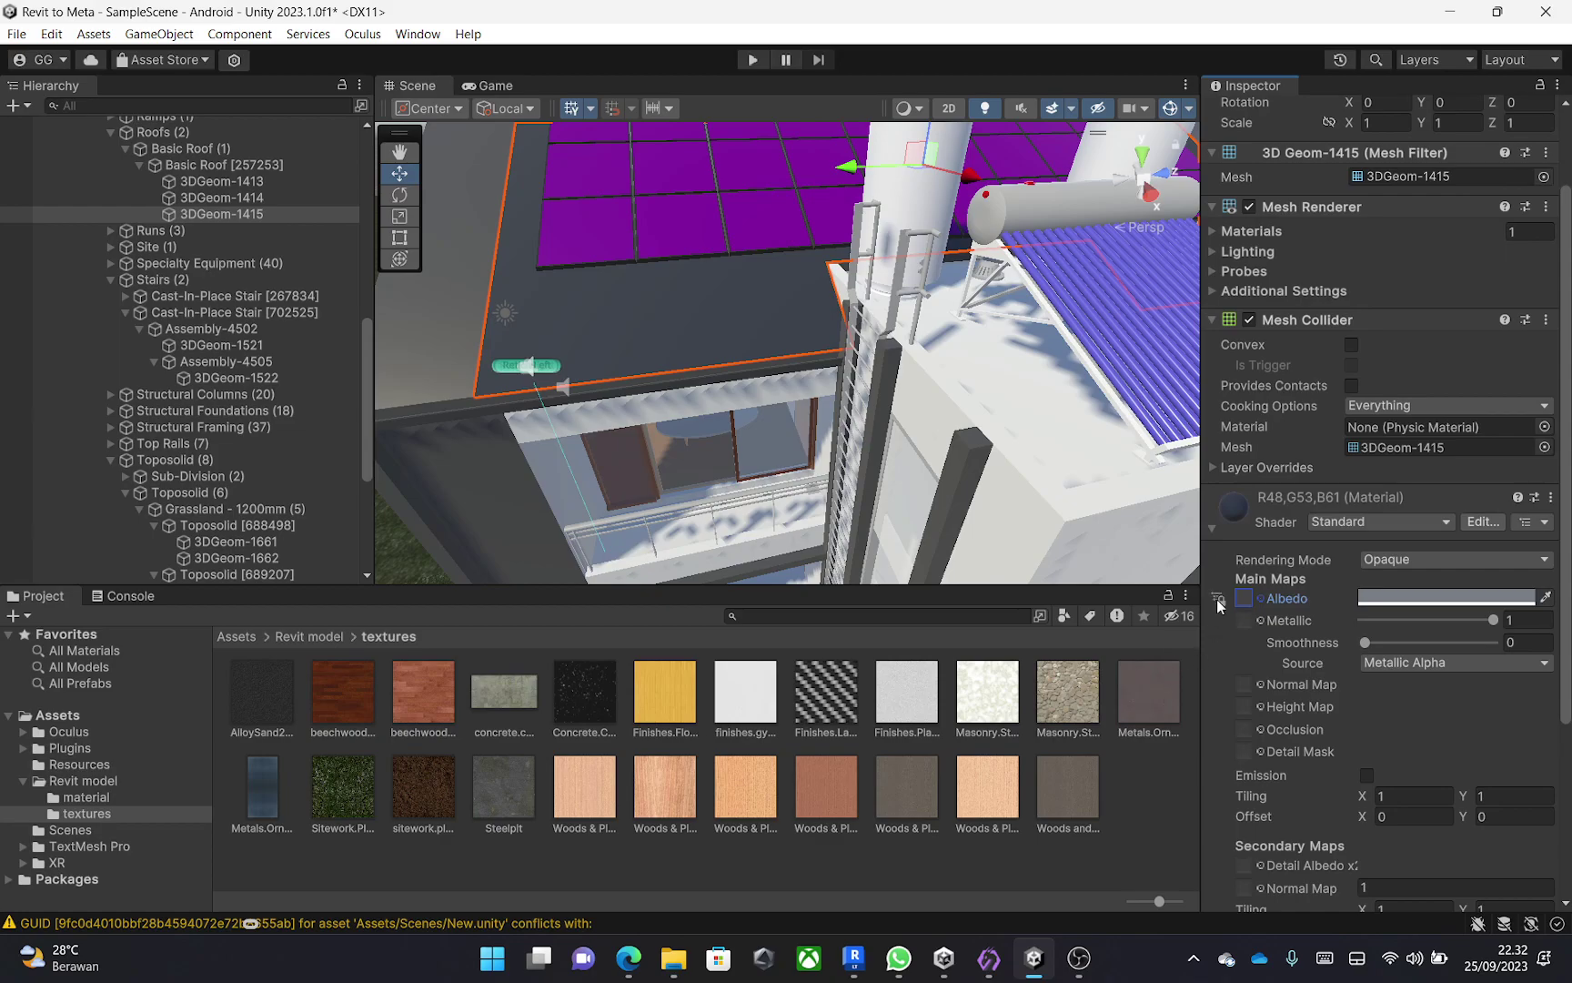
Assign the black-and-white diagonally striped Finishes texture to the Albedo map of the roof material R48,G53,B61.
left_click(822, 710)
left_click_drag(821, 710, 1249, 598)
left_click(1249, 598)
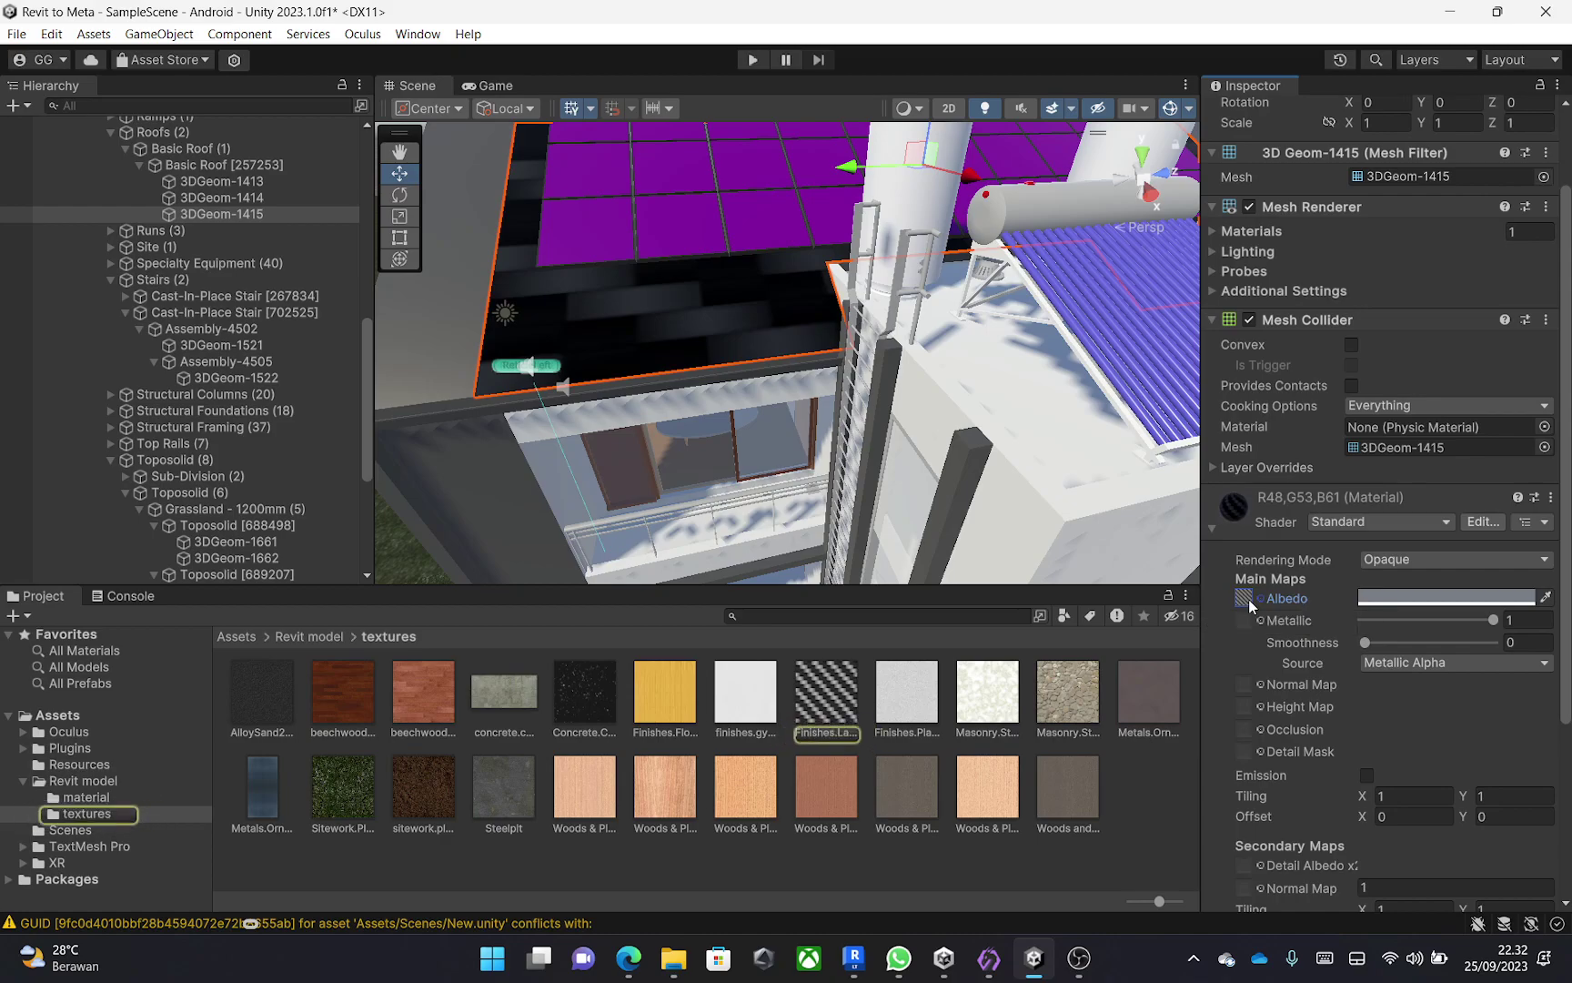
Clear the striped Finishes texture from the roof material's Albedo map and deselect the roof mesh.
key("Delete")
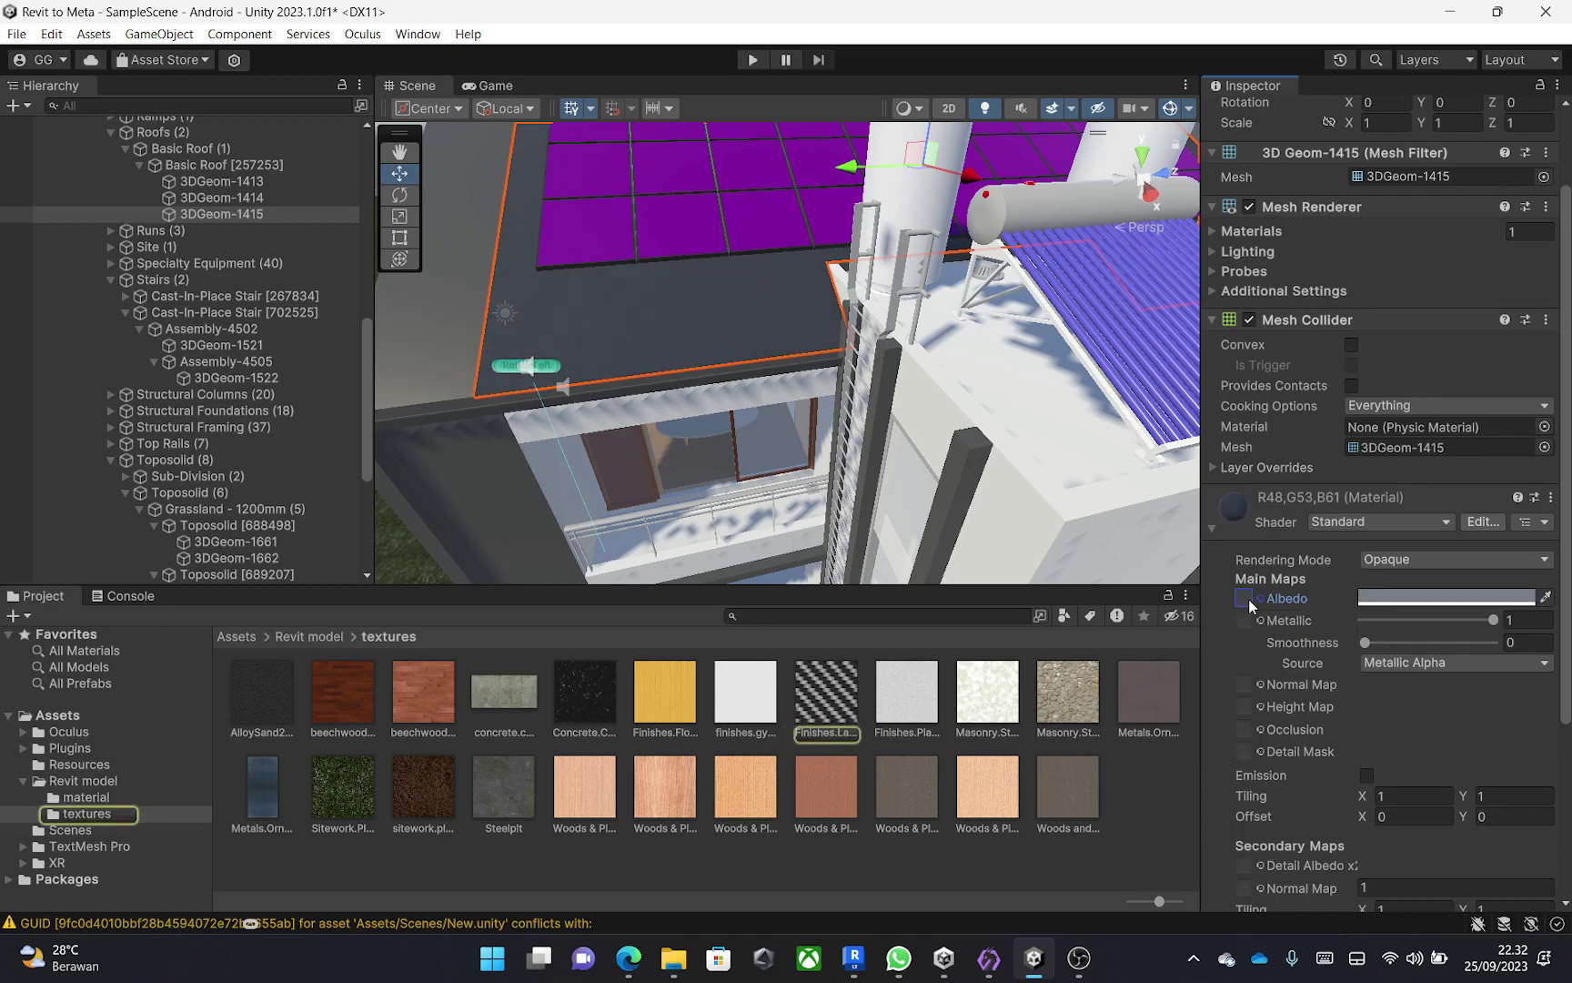
left_click(1161, 783)
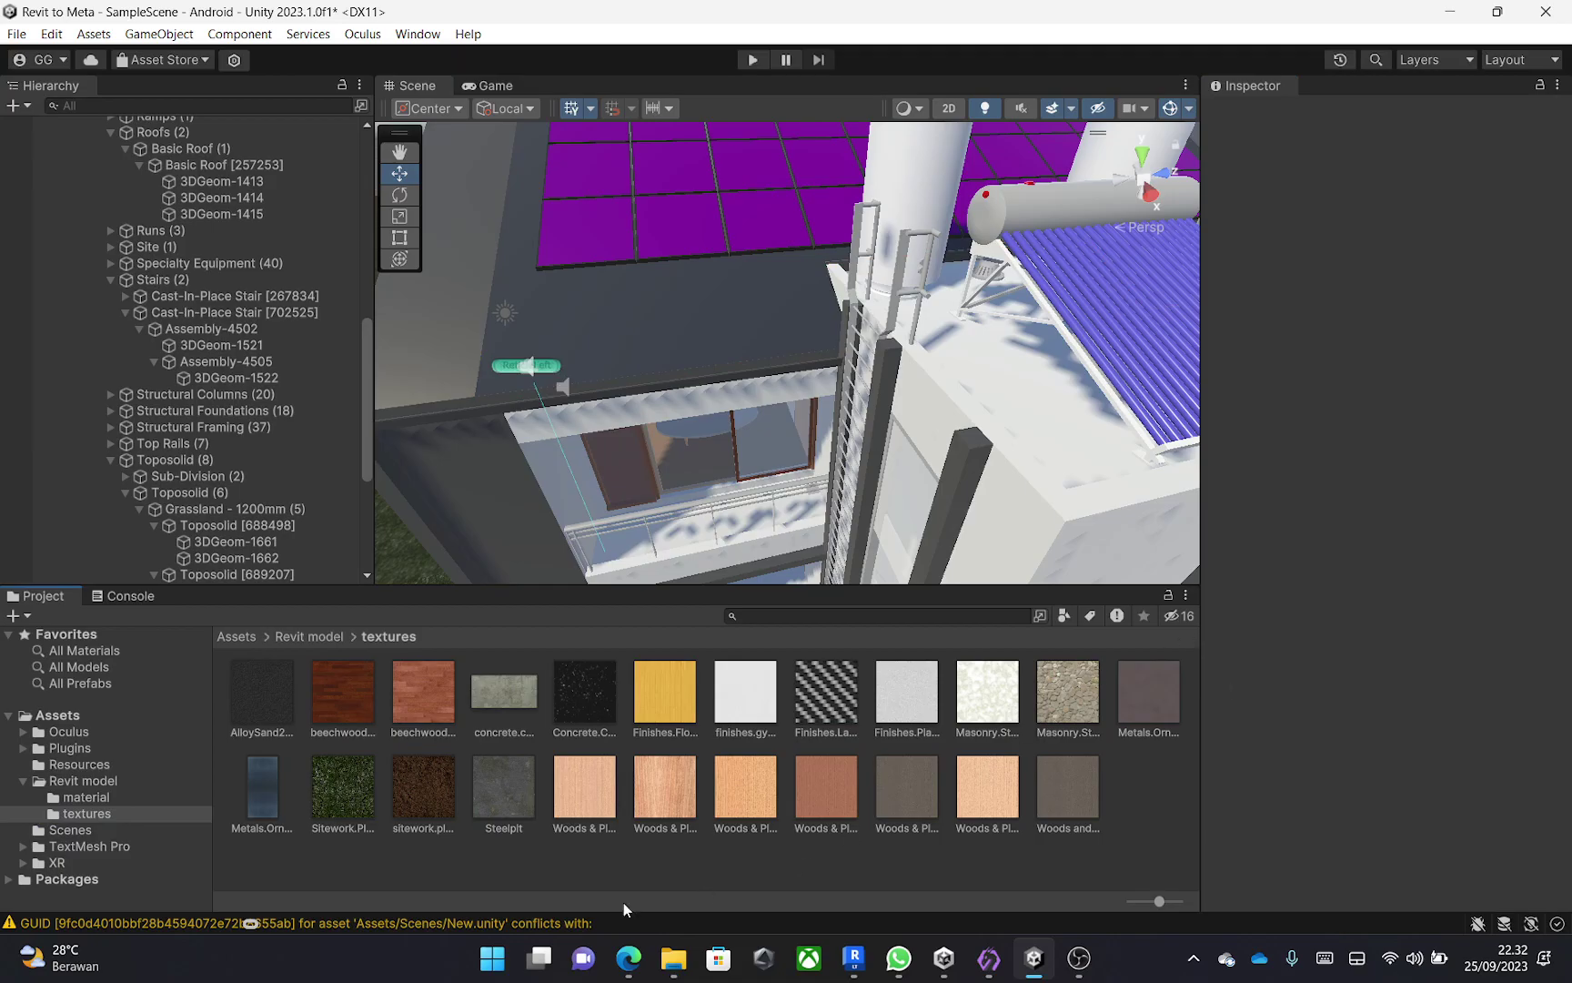
Switch to Microsoft Edge, open textures.com in a new tab and look over its home page.
left_click(629, 958)
left_click(354, 18)
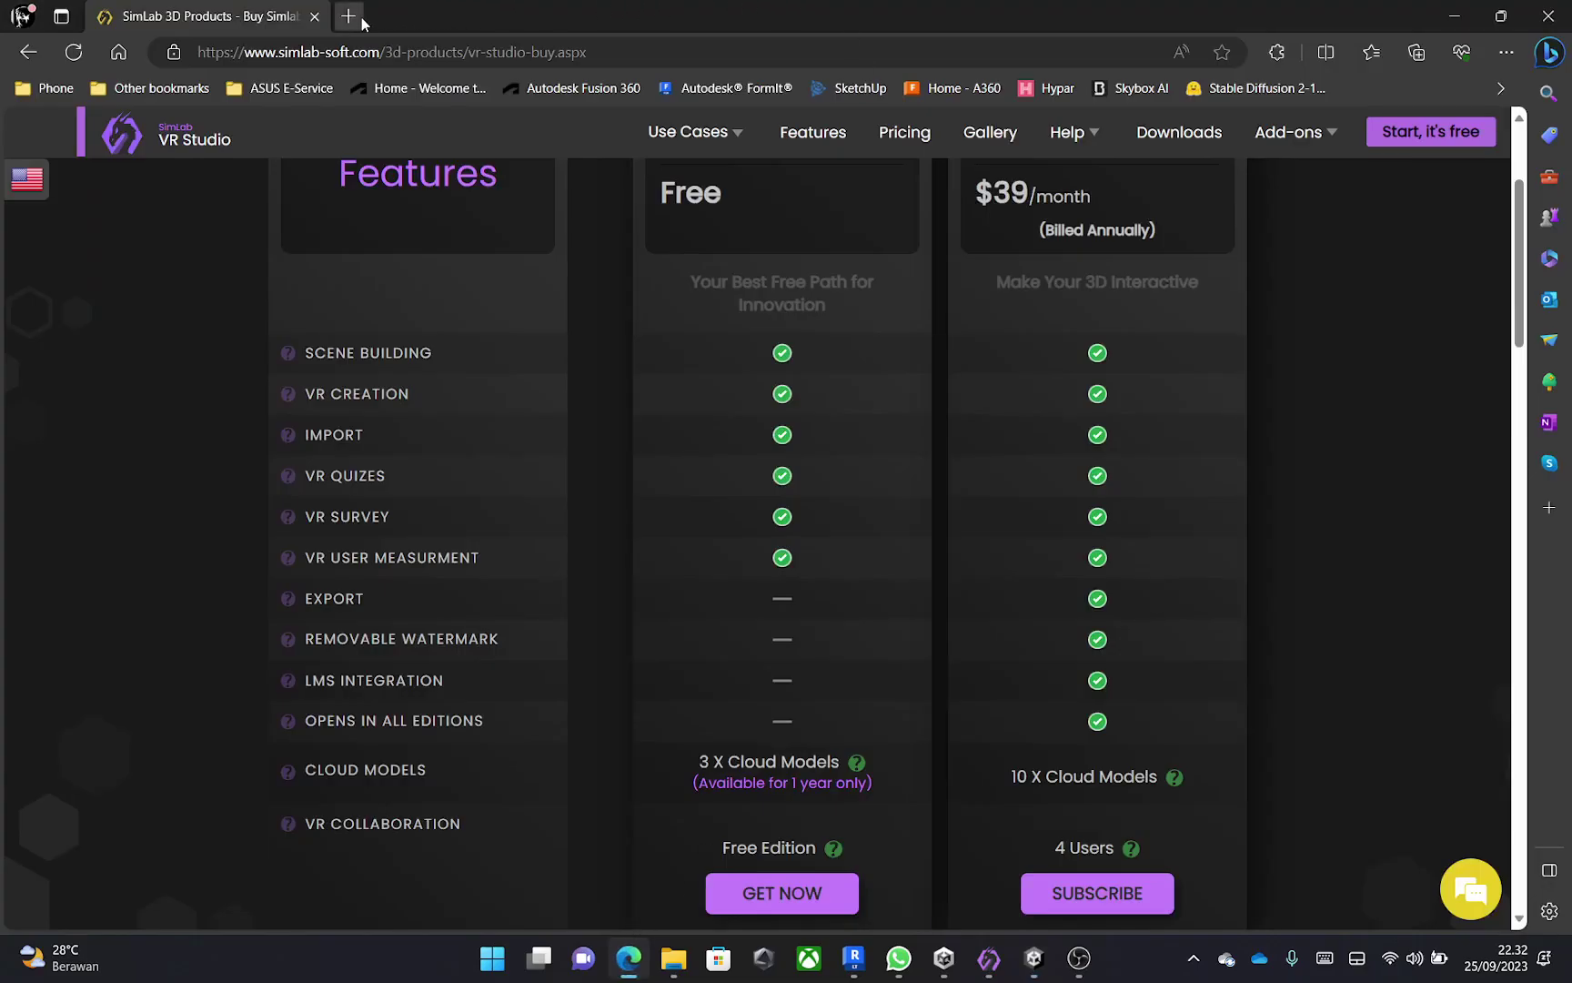
type("te")
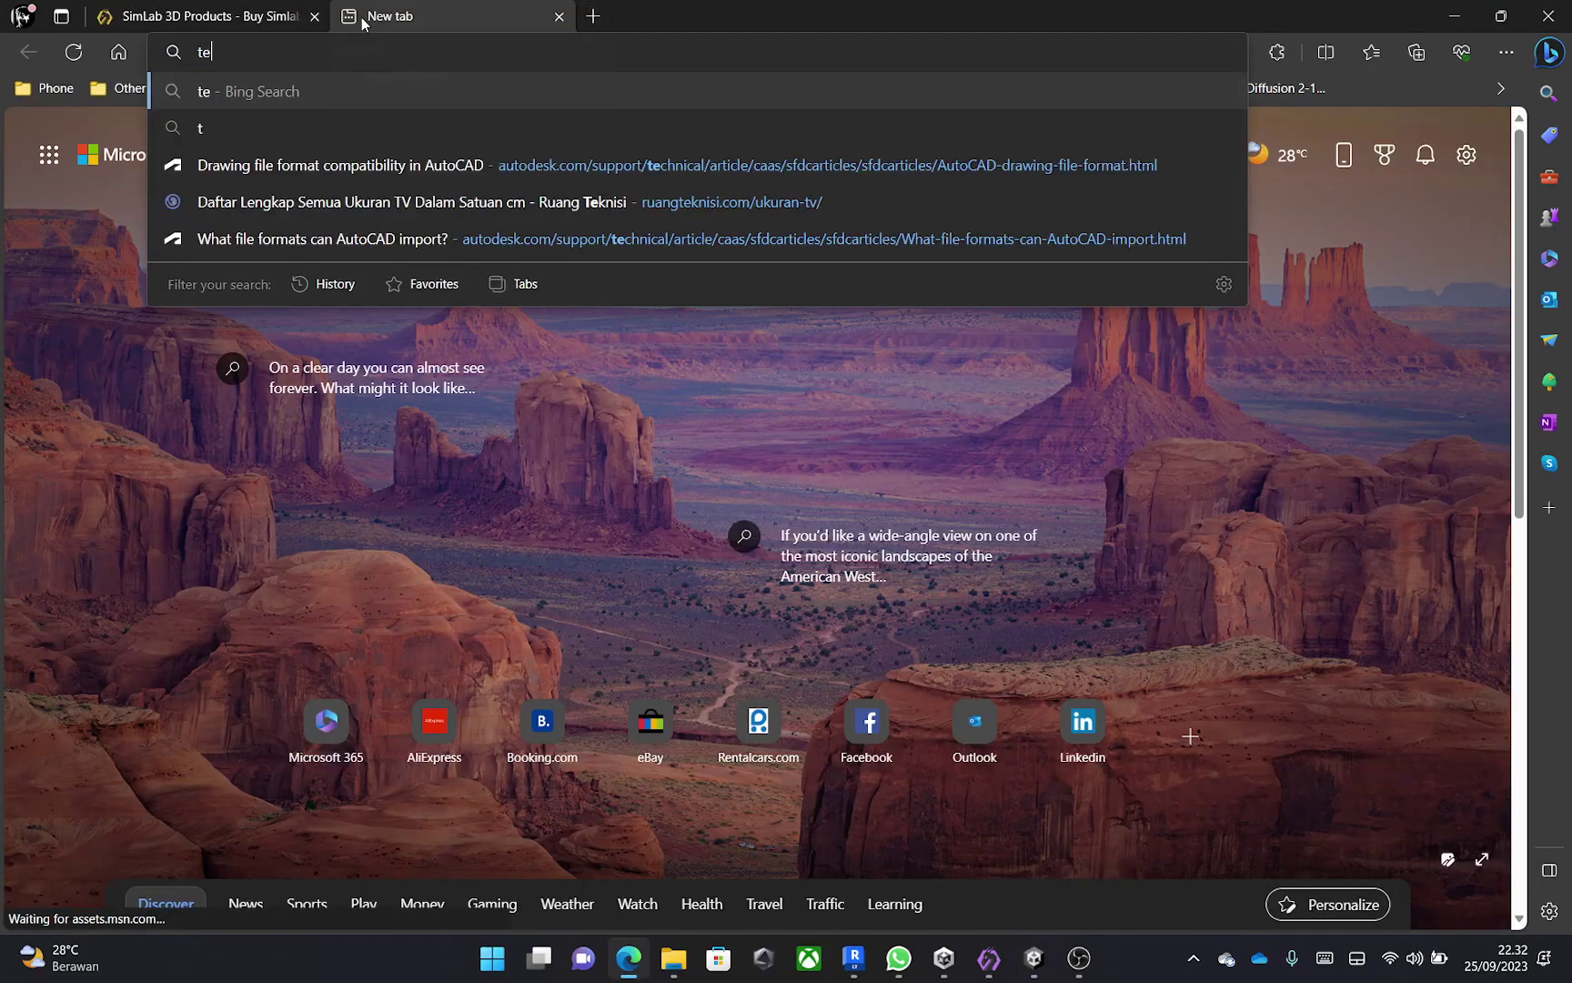
type("xtures.com")
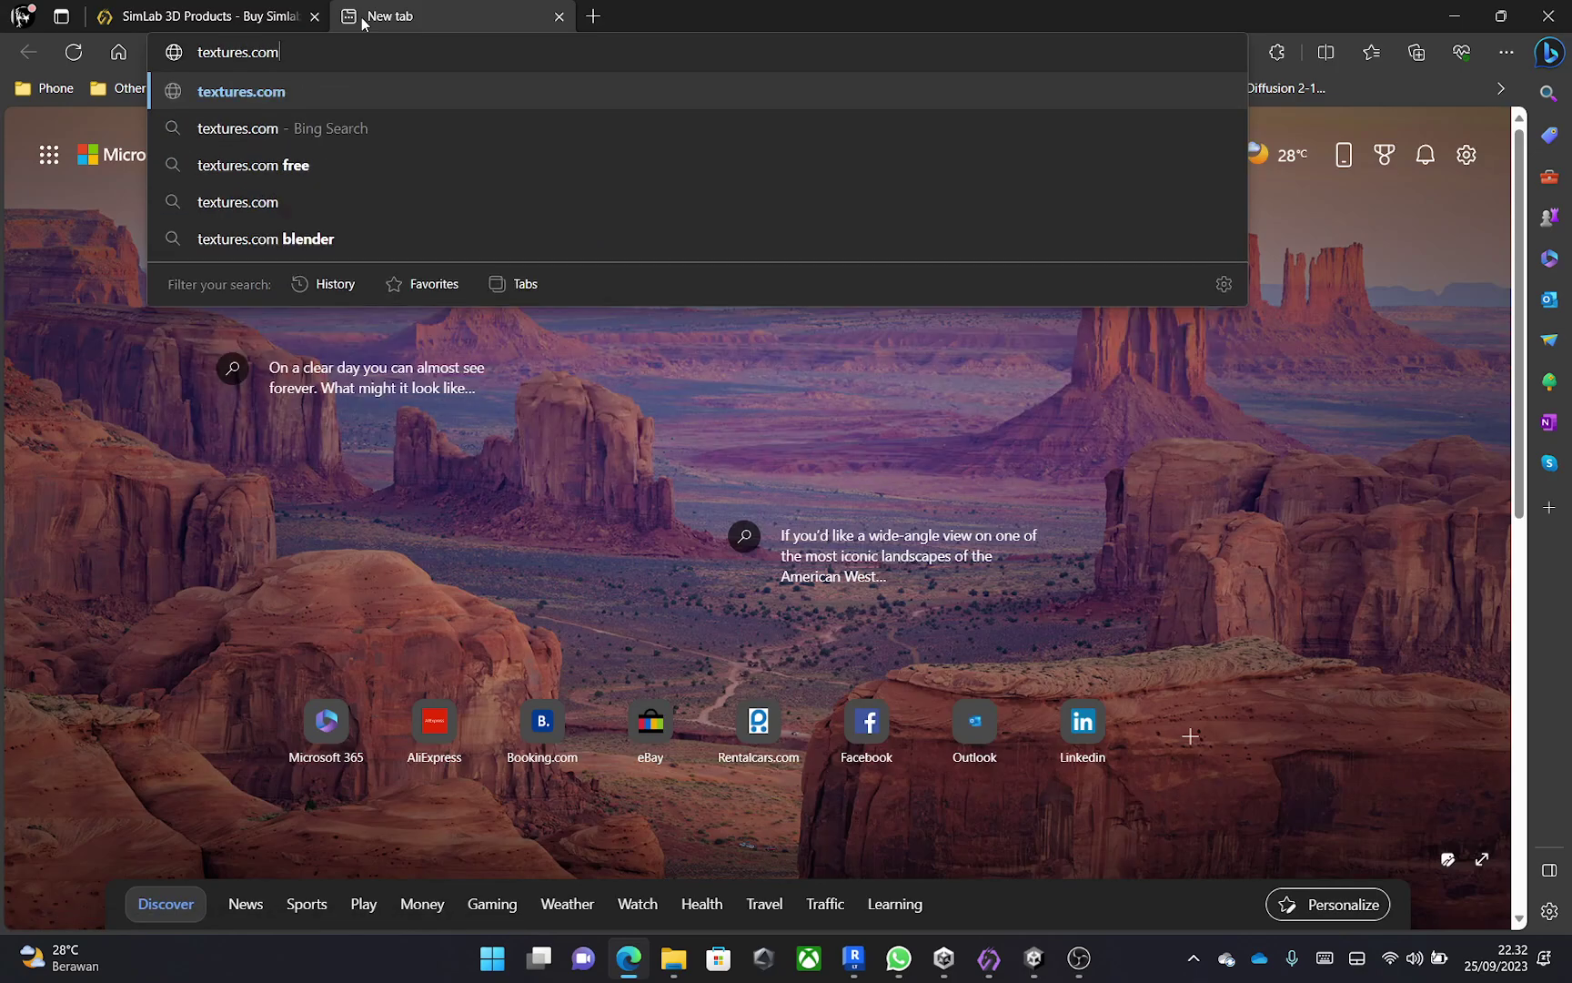
key("Return")
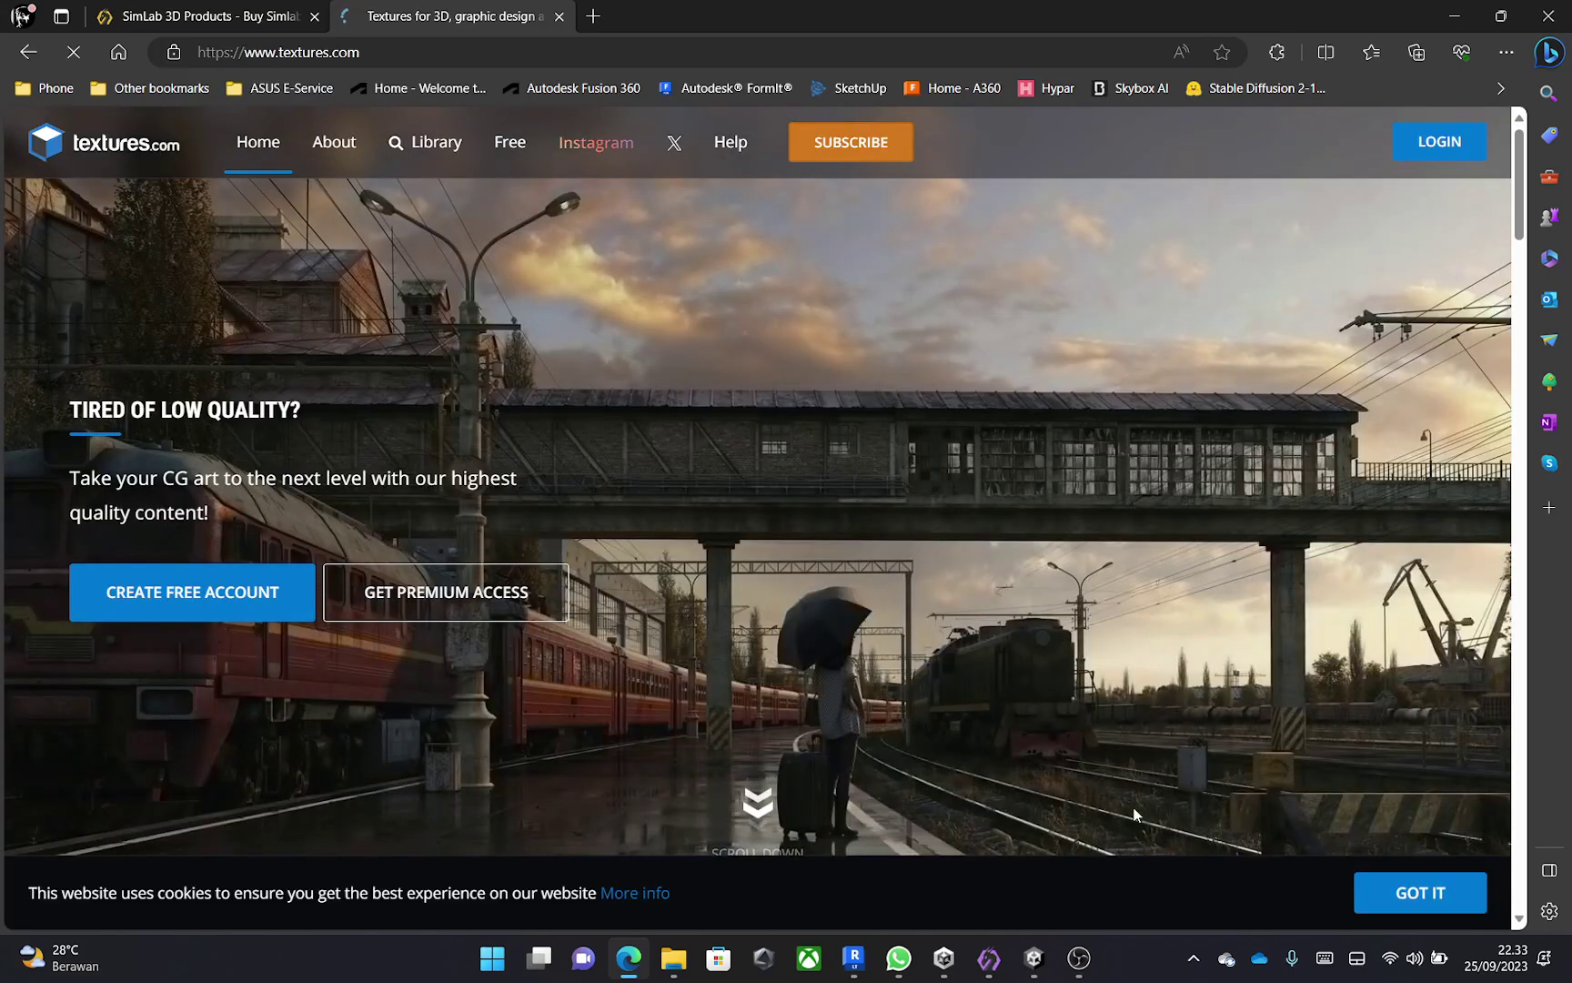
scroll(966, 730, "down", 5)
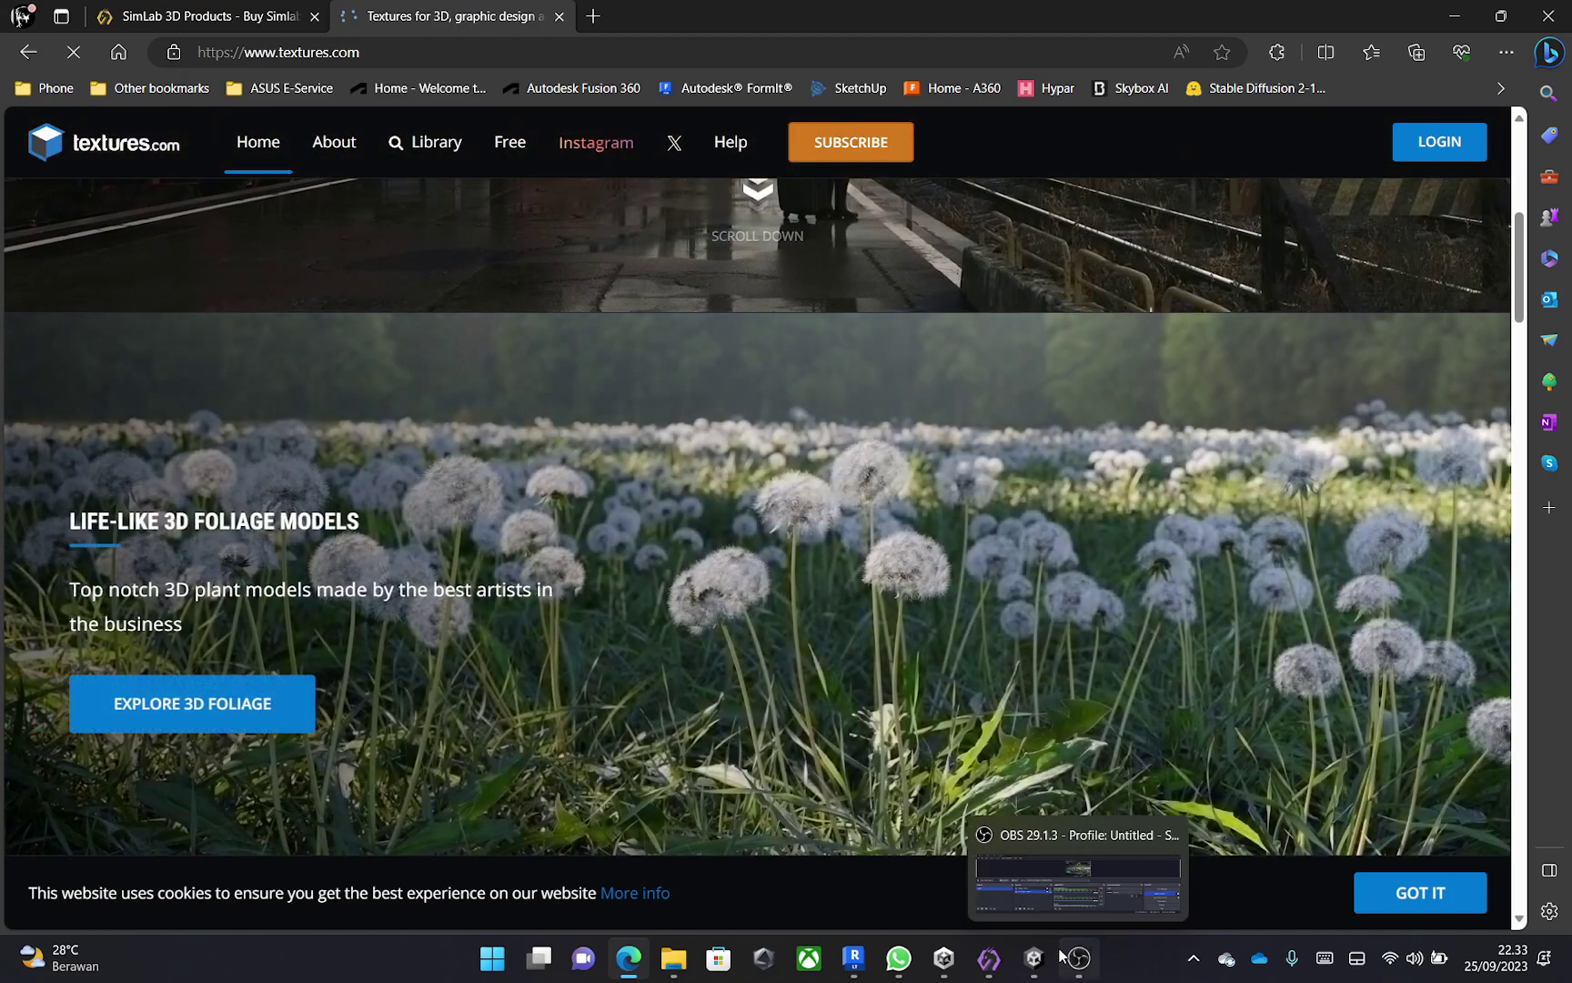
Switch back to Unity and examine the whole house from outside, including its roof, water tanks and pool side.
mouse_move(1033, 958)
left_click(1056, 809)
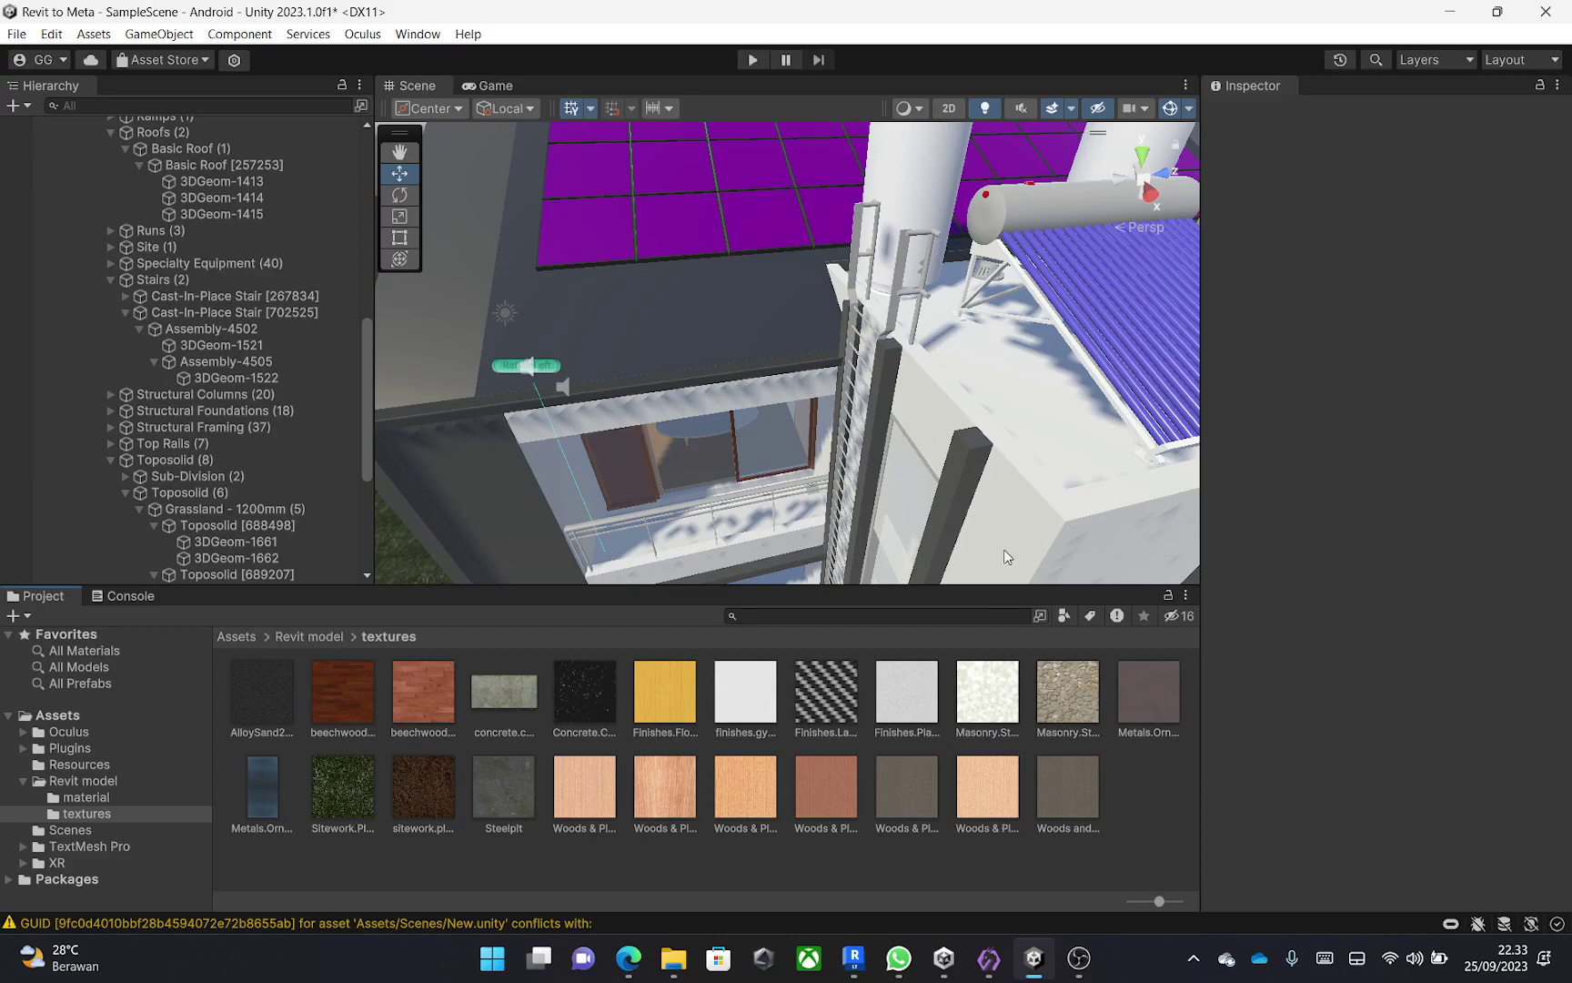
scroll(965, 371, "down", 3)
middle_click_drag(768, 411, 640, 375)
scroll(655, 398, "down", 2)
scroll(779, 435, "down", 4)
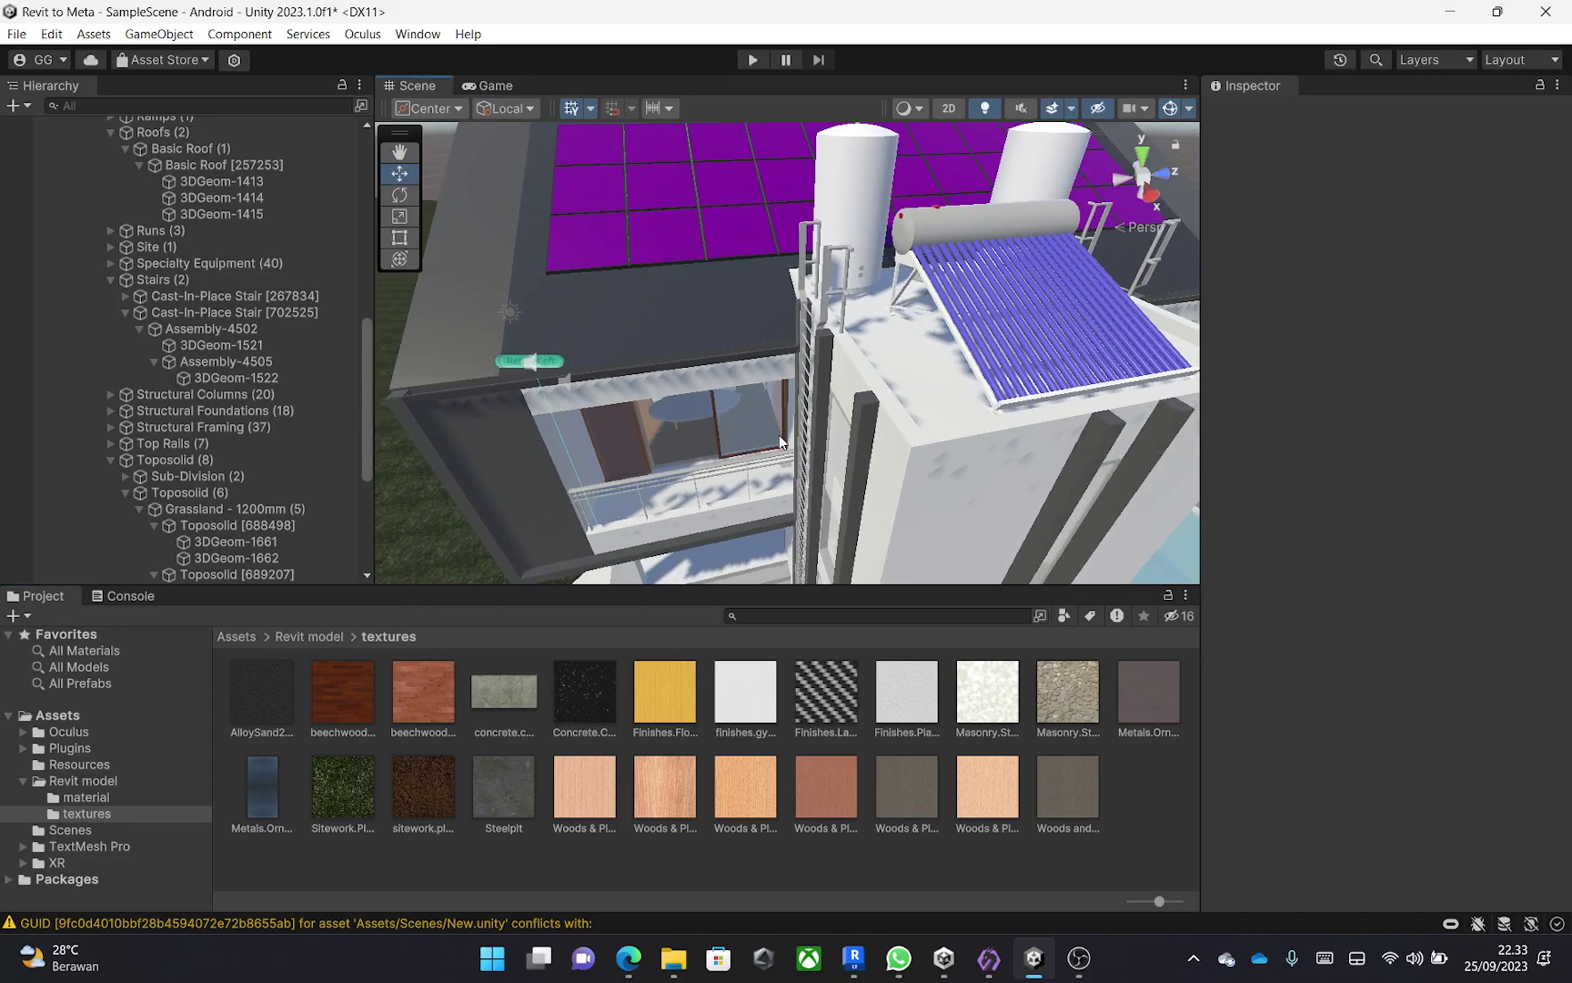
scroll(779, 435, "down", 5)
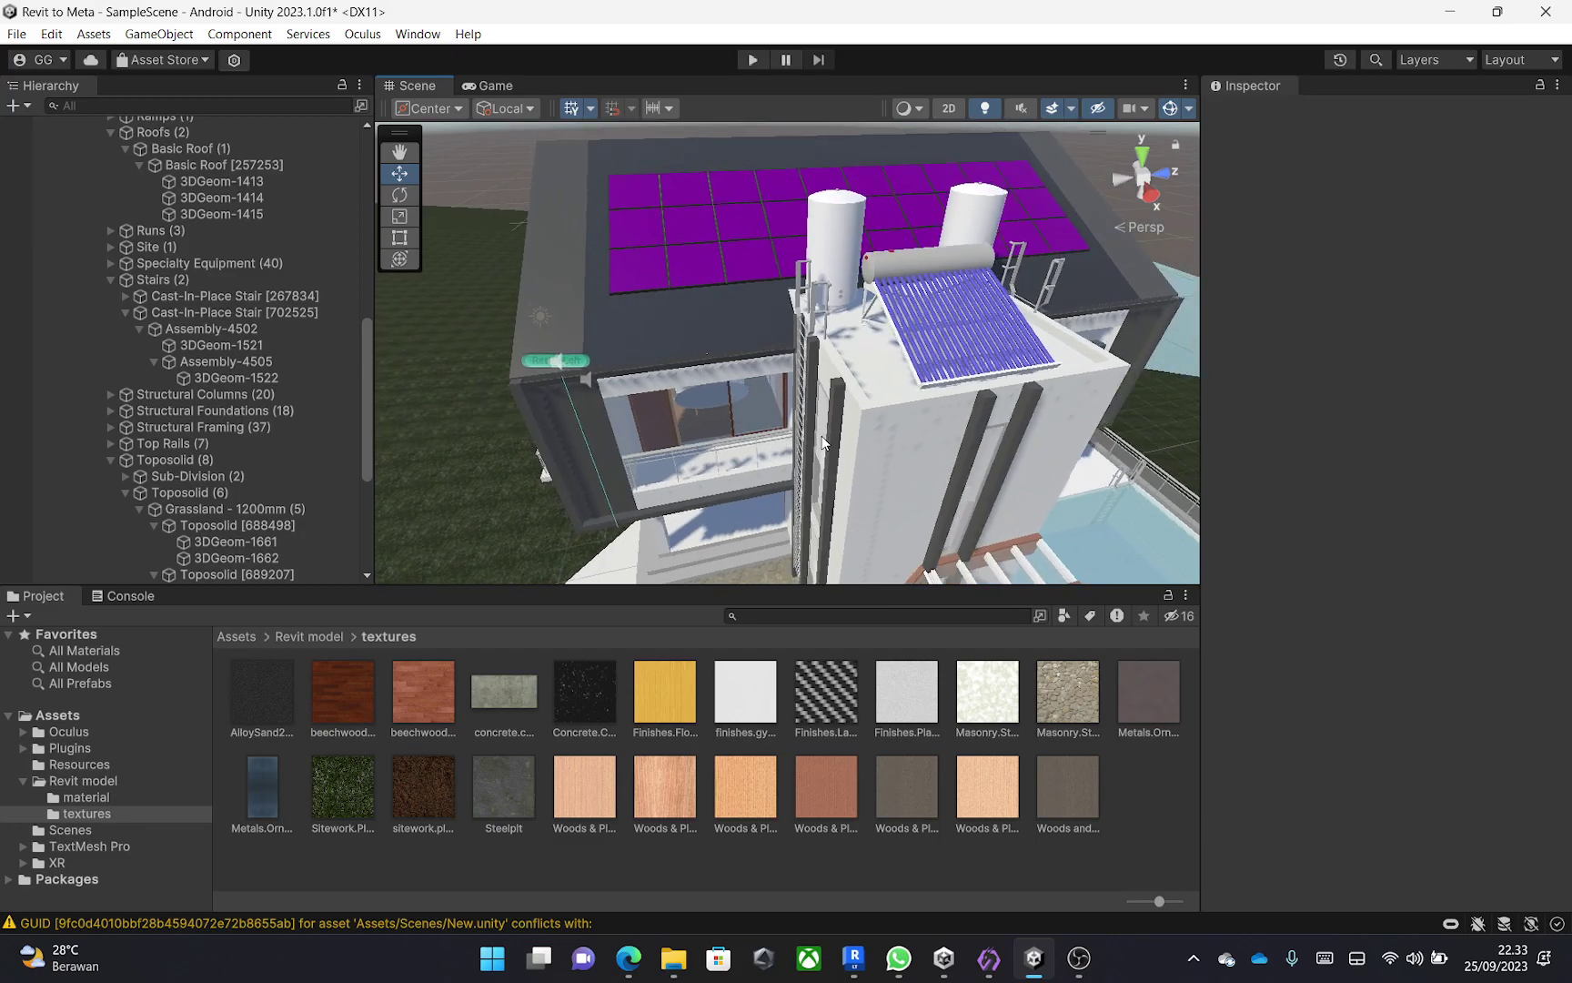
scroll(868, 443, "down", 5)
right_click_drag(720, 478, 718, 479)
left_click_drag(717, 479, 969, 453, "alt")
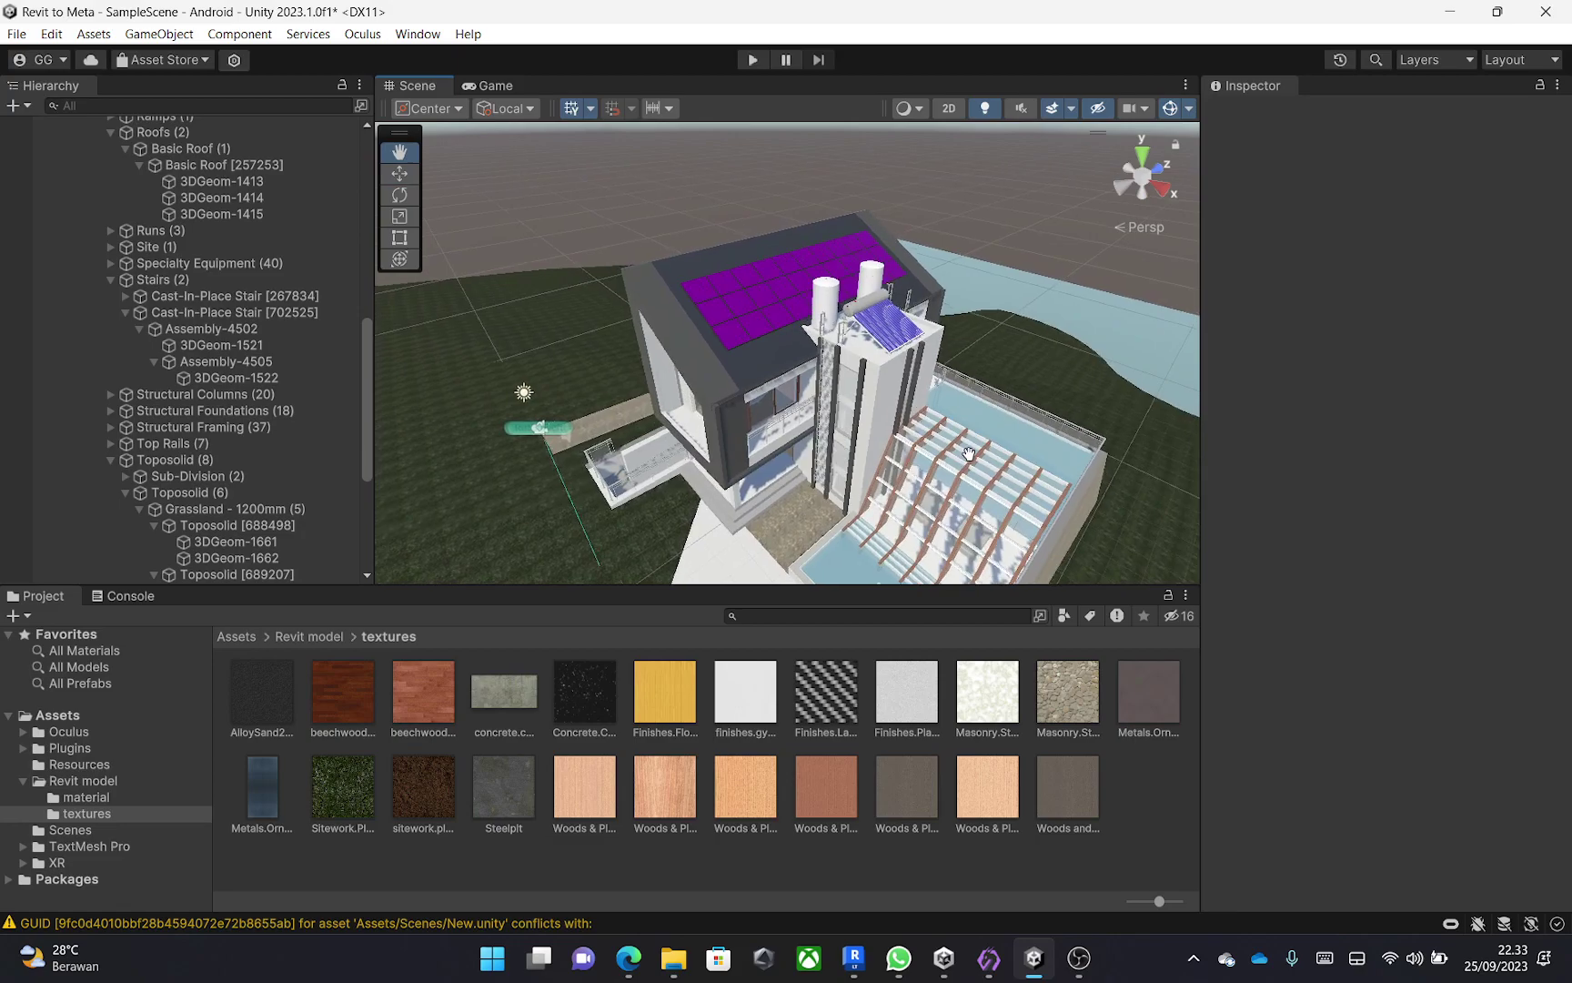